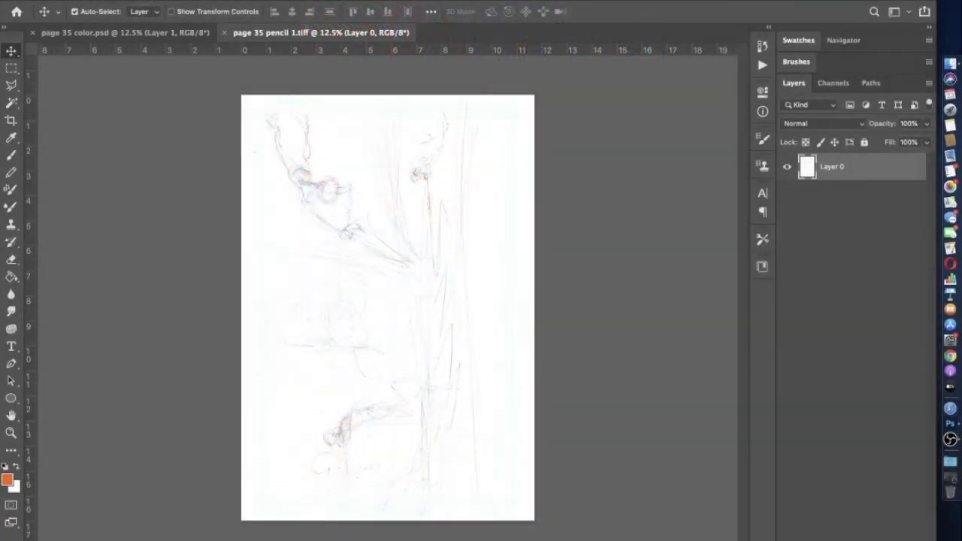
# In Curves, move the white point to about 209 and the black point to about 58
pyautogui.click(158, 1)
pyautogui.moveTo(300, 13)
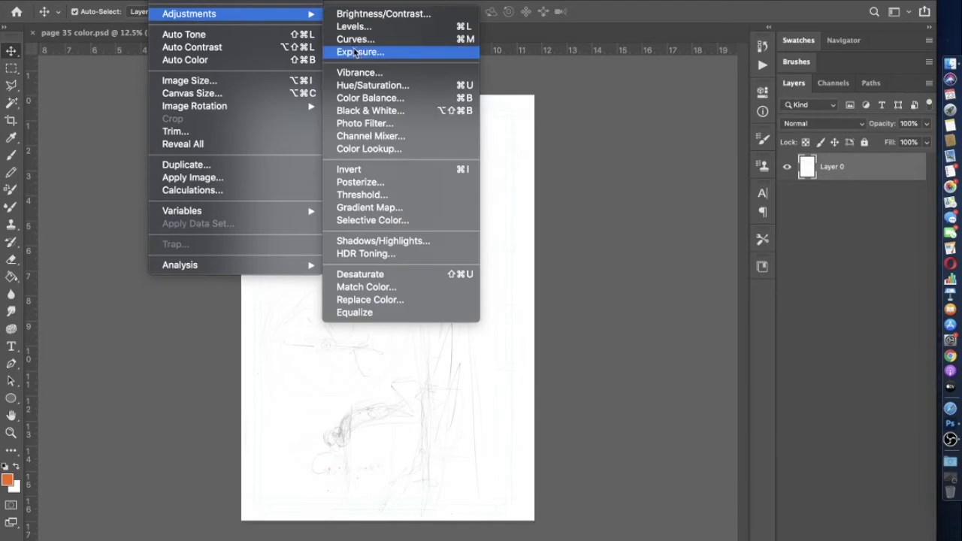
pyautogui.click(361, 38)
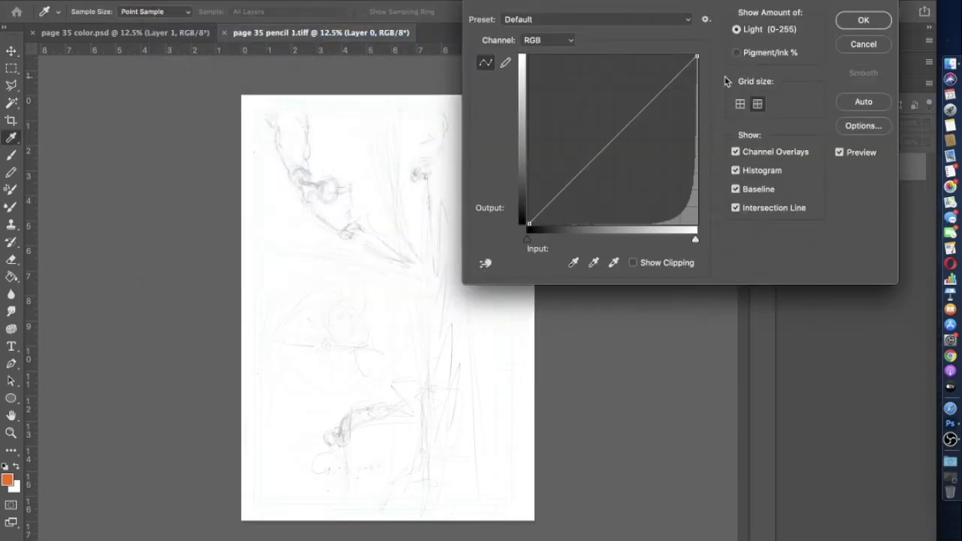
pyautogui.moveTo(698, 55)
pyautogui.mouseDown()
pyautogui.moveTo(664, 53)
pyautogui.moveTo(705, 49)
pyautogui.mouseUp()
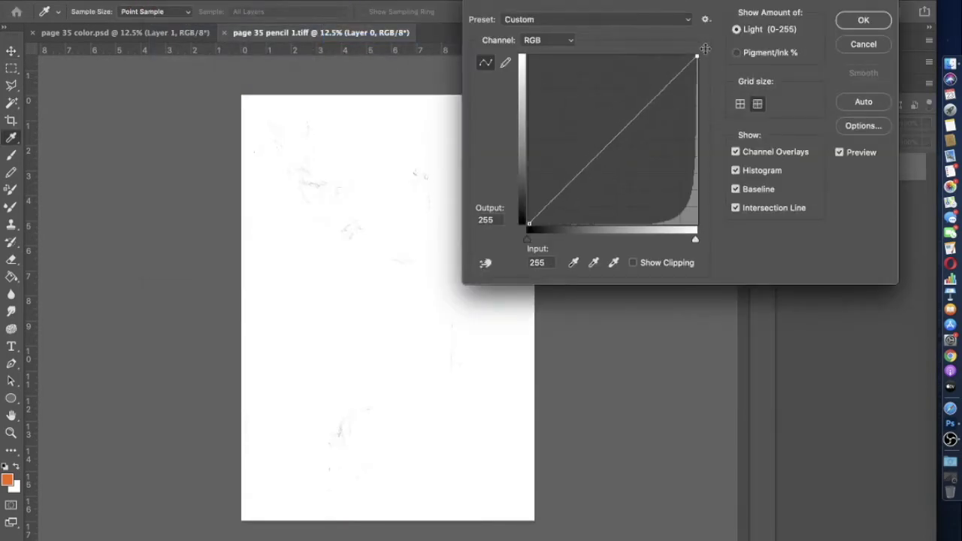
pyautogui.moveTo(529, 224)
pyautogui.mouseDown()
pyautogui.moveTo(627, 254)
pyautogui.moveTo(535, 263)
pyautogui.moveTo(570, 262)
pyautogui.mouseUp()
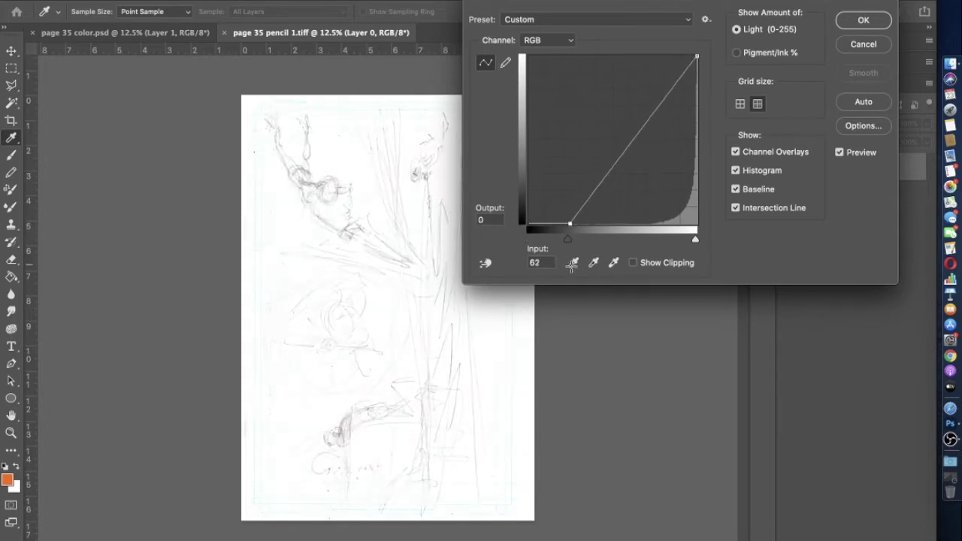
# Add midtone and highlight points to the curve, apply it, and make white the foreground colour
pyautogui.moveTo(615, 171); pyautogui.dragTo(621, 171)
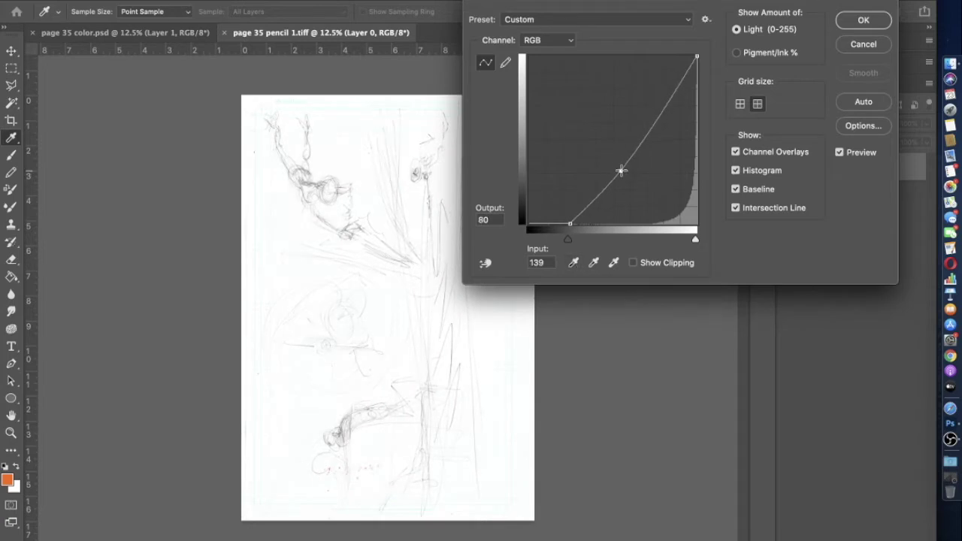
pyautogui.moveTo(666, 98); pyautogui.dragTo(667, 92)
pyautogui.click(848, 153)
pyautogui.click(848, 153)
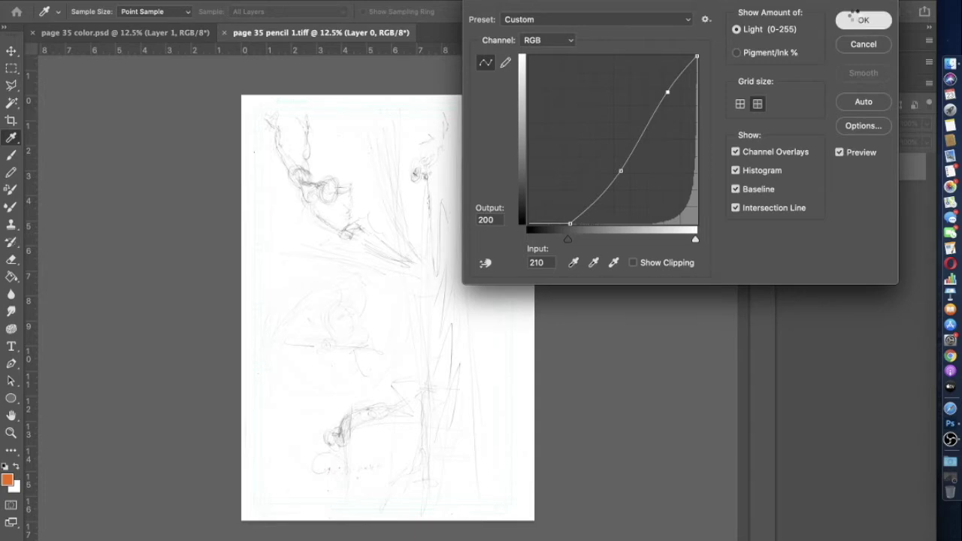
pyautogui.click(857, 19)
pyautogui.click(16, 466)
pyautogui.click(11, 277)
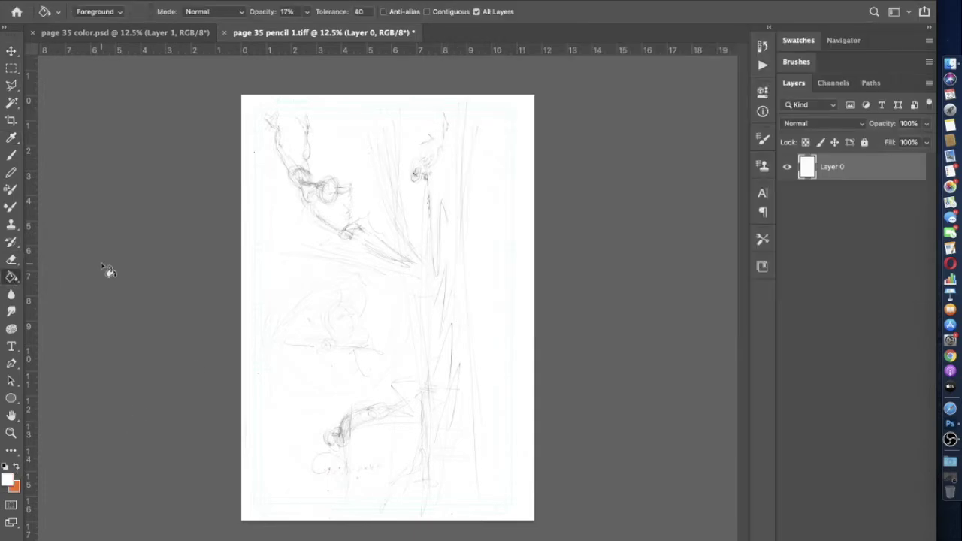
# Paint-bucket the page paper white at 100% opacity so the blue guides disappear
pyautogui.scroll(2, 108, 270)
pyautogui.scroll(5, 108, 271)
pyautogui.scroll(8, 107, 270)
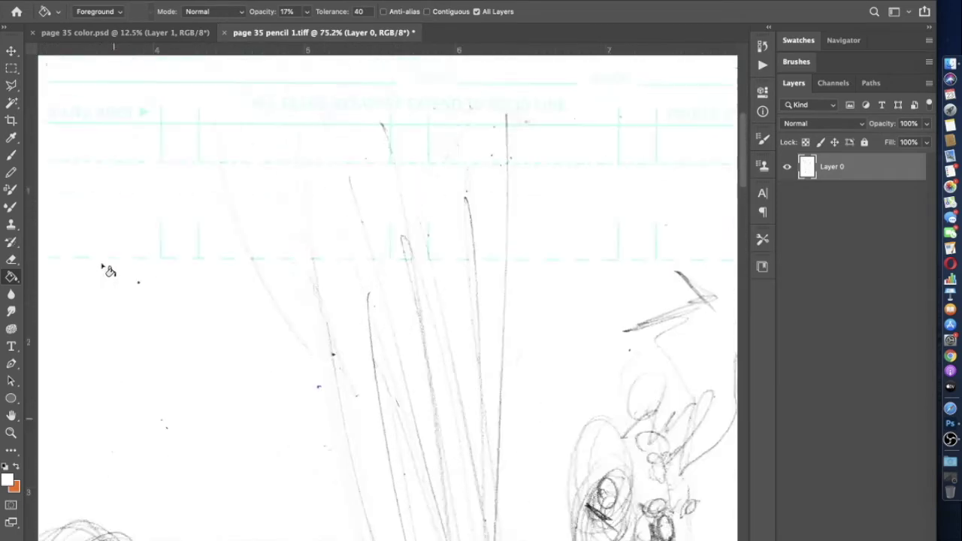
pyautogui.click(378, 133)
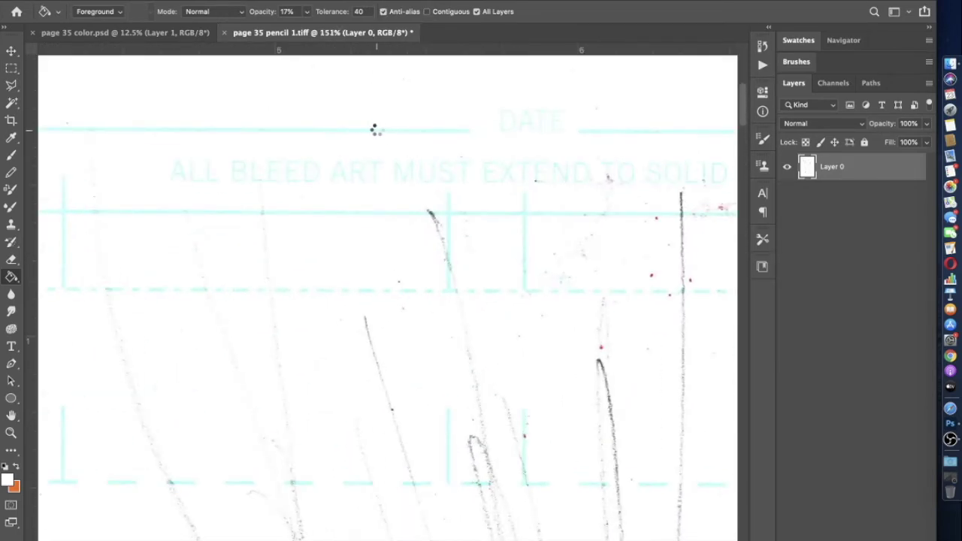
pyautogui.scroll(6, 378, 134)
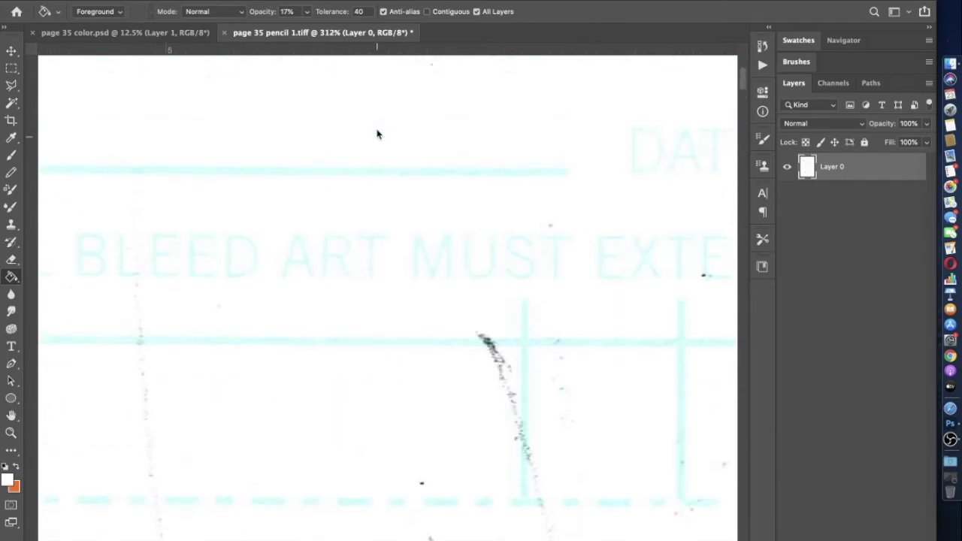
pyautogui.moveTo(307, 12); pyautogui.dragTo(411, 35)
pyautogui.click(430, 369)
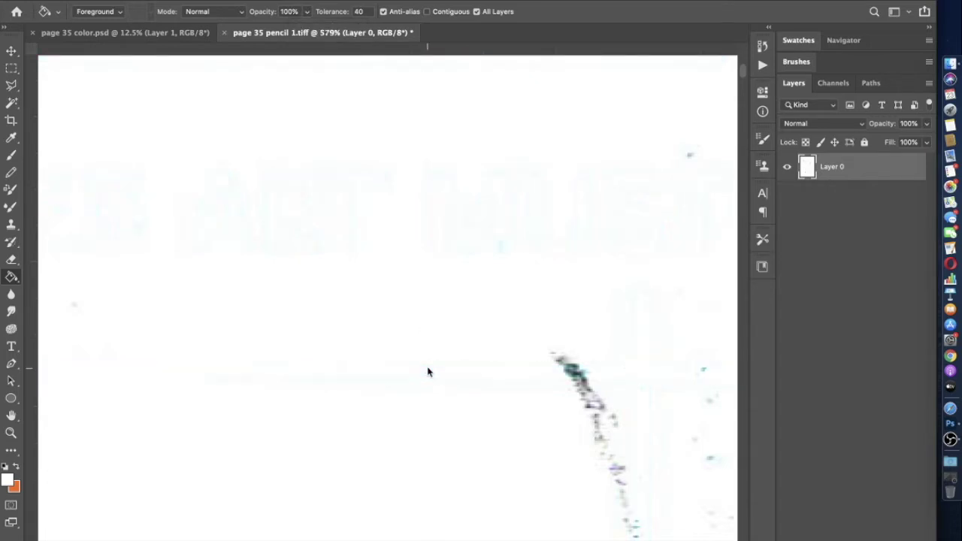
pyautogui.scroll(2, 428, 371)
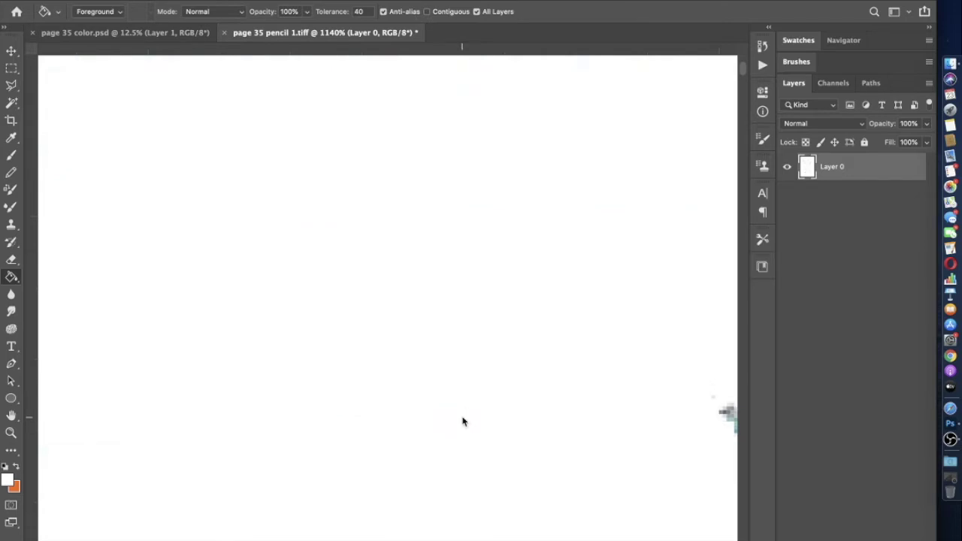
pyautogui.scroll(-8, 463, 421)
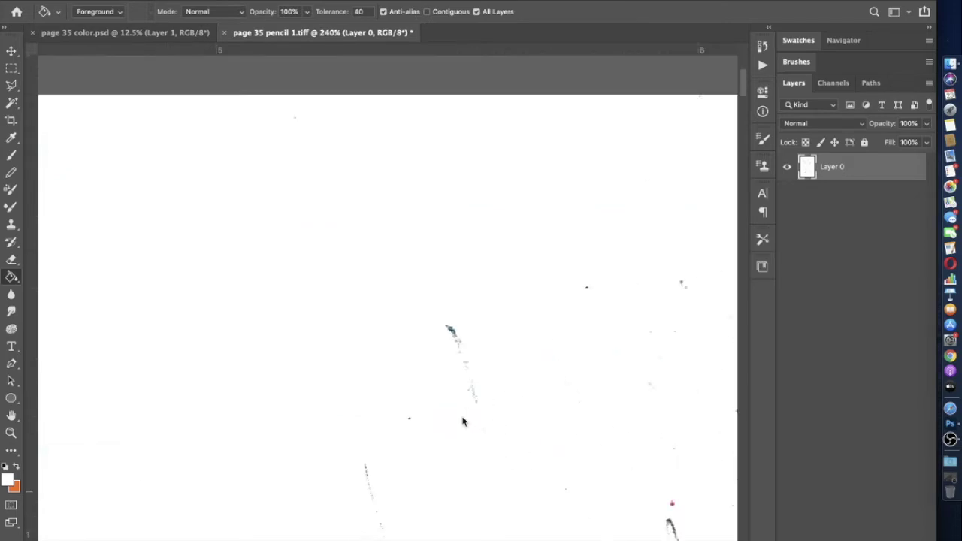
pyautogui.scroll(-4, 463, 422)
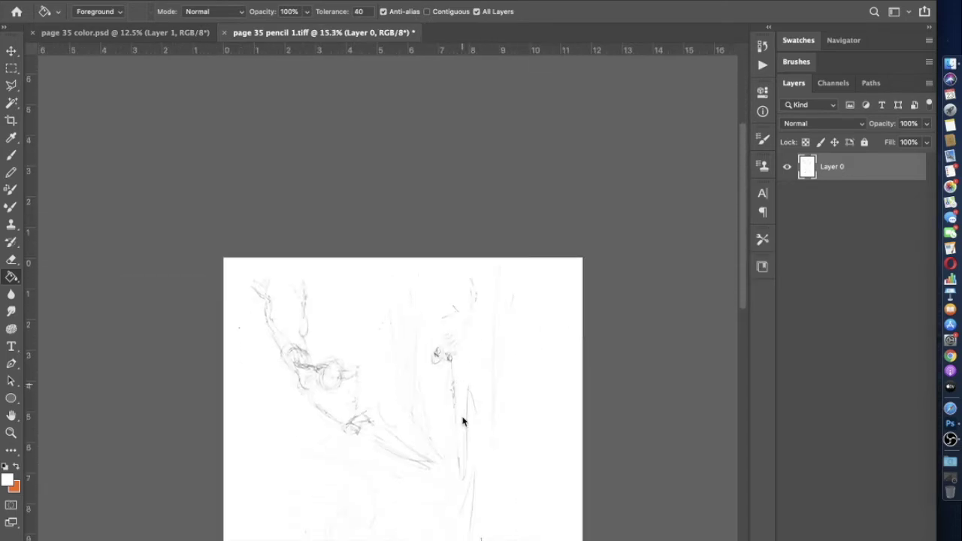
pyautogui.scroll(-2, 380, 225)
pyautogui.scroll(3, 378, 221)
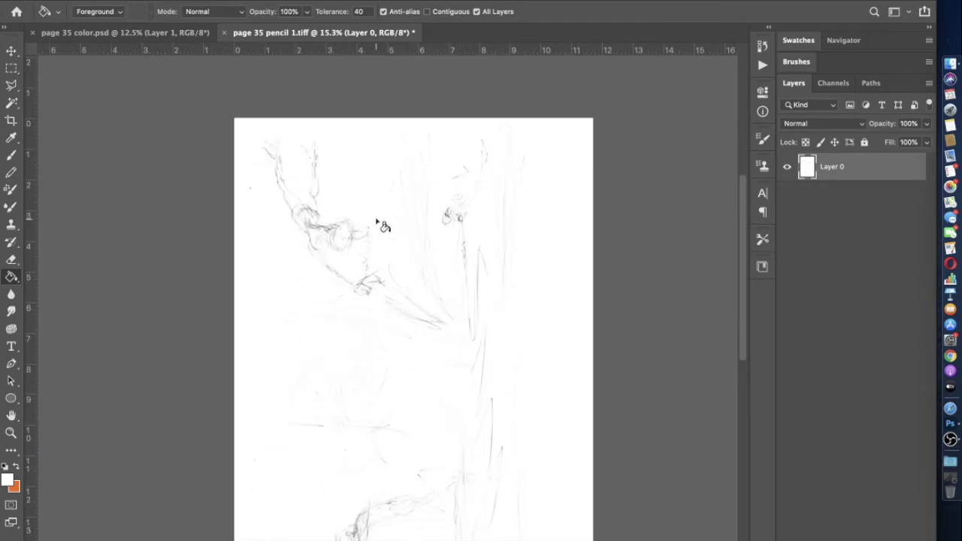
# Set up an orange brush in Lighten mode at 476 px
pyautogui.click(17, 467)
pyautogui.click(12, 157)
pyautogui.click(210, 10)
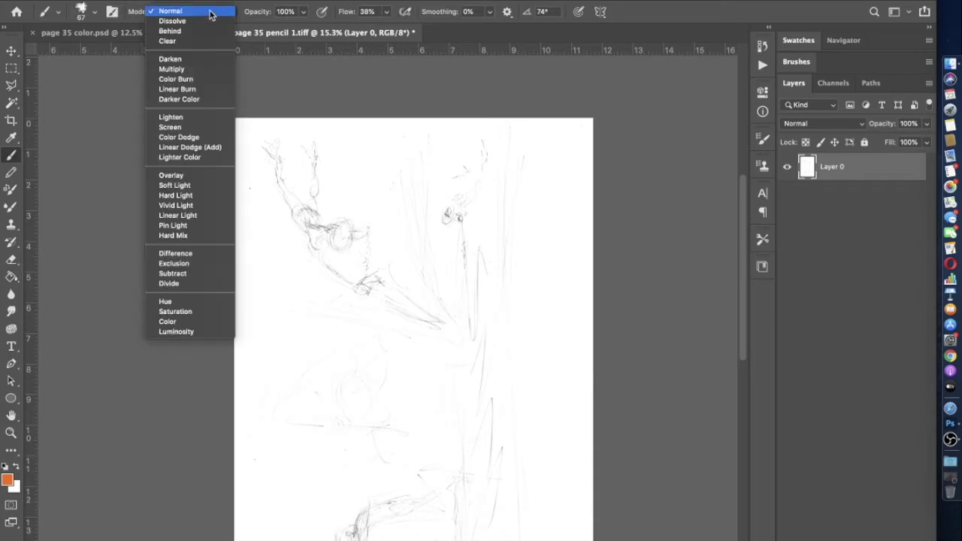
pyautogui.click(186, 117)
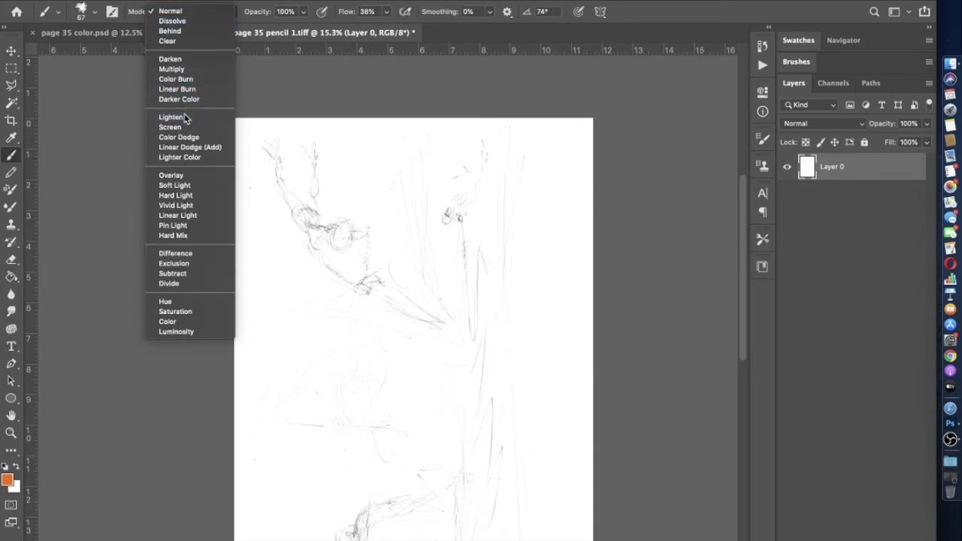
pyautogui.click(304, 11)
pyautogui.click(88, 15)
pyautogui.moveTo(154, 46); pyautogui.dragTo(282, 192)
pyautogui.click(286, 204)
# Brush orange over the upper-left figure's pencil lines
pyautogui.moveTo(368, 289); pyautogui.dragTo(326, 134)
pyautogui.scroll(-2, 326, 134)
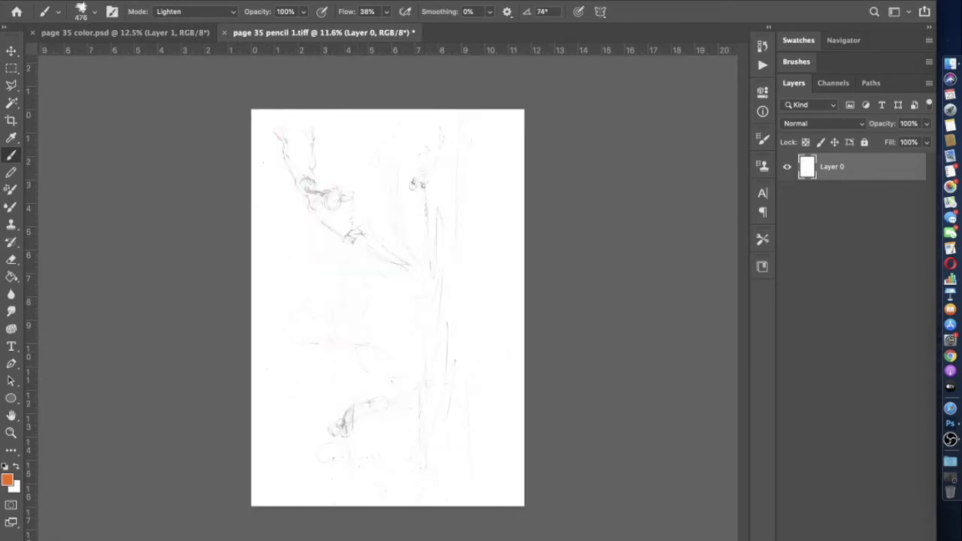
pyautogui.click(169, 0)
pyautogui.moveTo(189, 14)
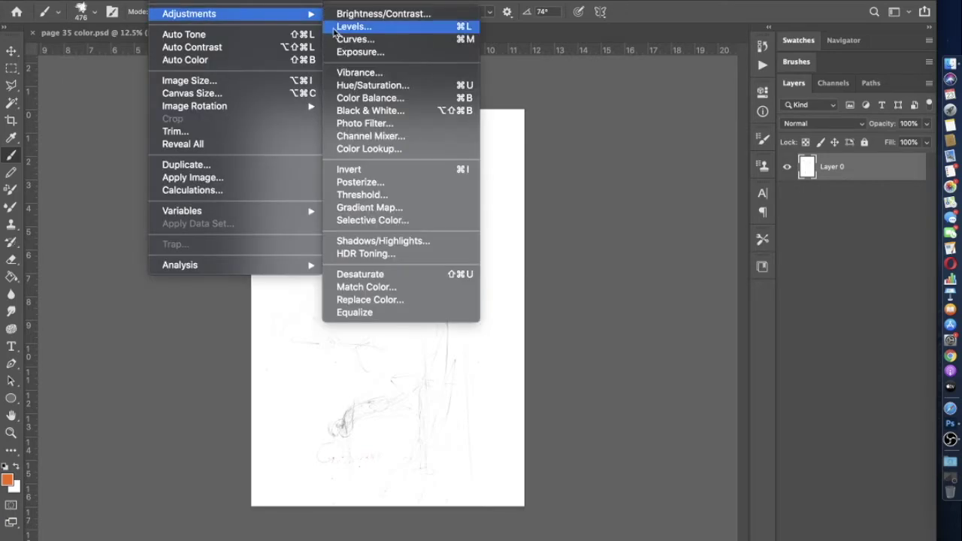
pyautogui.click(368, 86)
pyautogui.moveTo(168, 137); pyautogui.dragTo(325, 139)
pyautogui.moveTo(168, 103)
pyautogui.mouseDown()
pyautogui.moveTo(138, 107)
pyautogui.moveTo(210, 107)
pyautogui.moveTo(152, 108)
pyautogui.mouseUp()
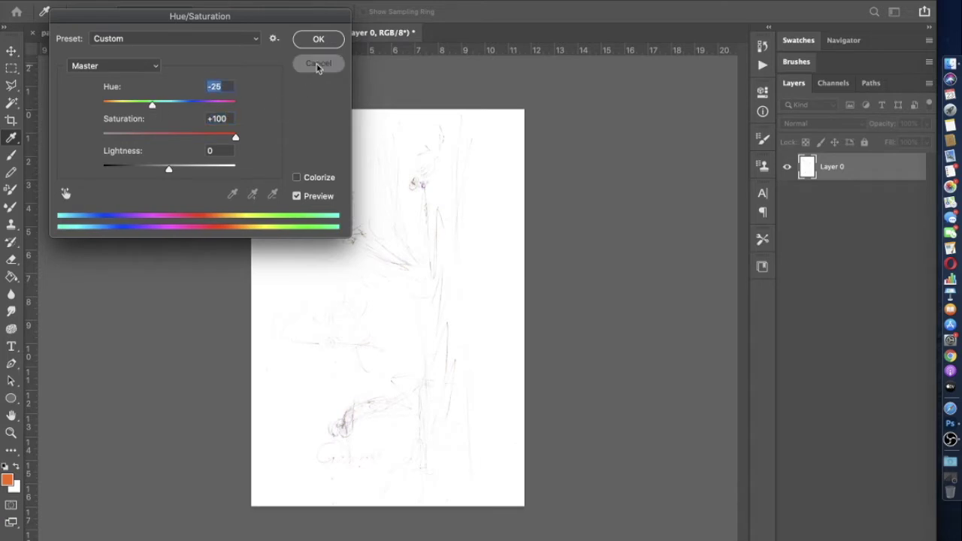
pyautogui.press('Escape')
pyautogui.scroll(6, 258, 192)
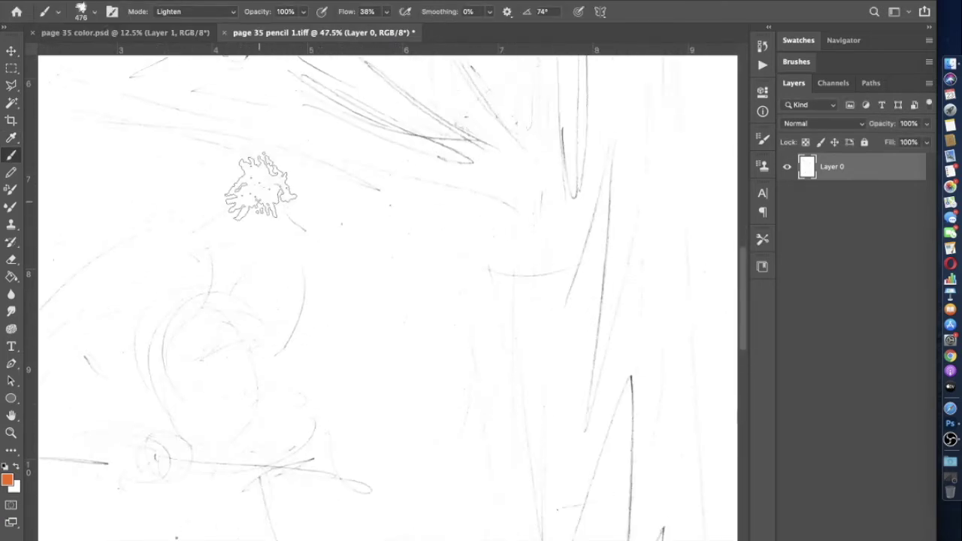
pyautogui.click(164, 0)
pyautogui.moveTo(188, 14)
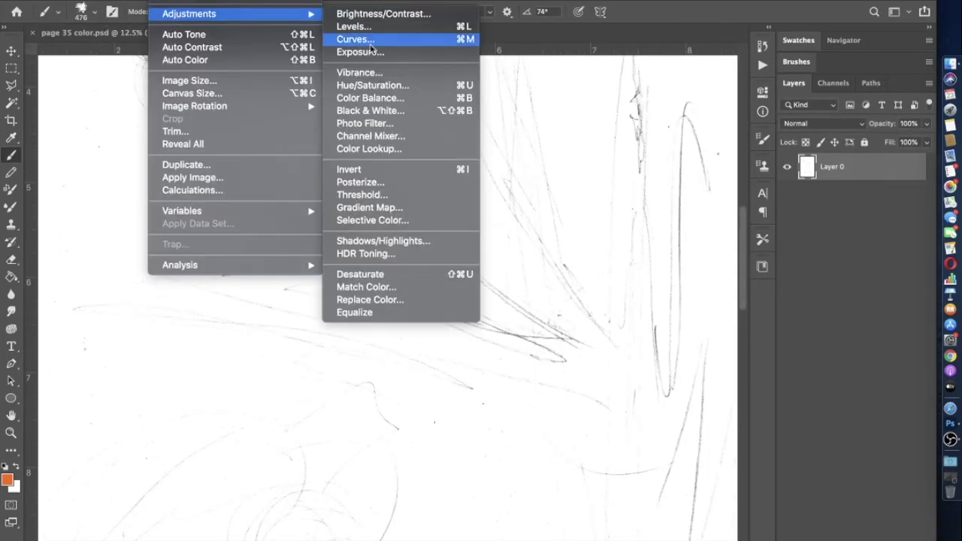
pyautogui.click(374, 87)
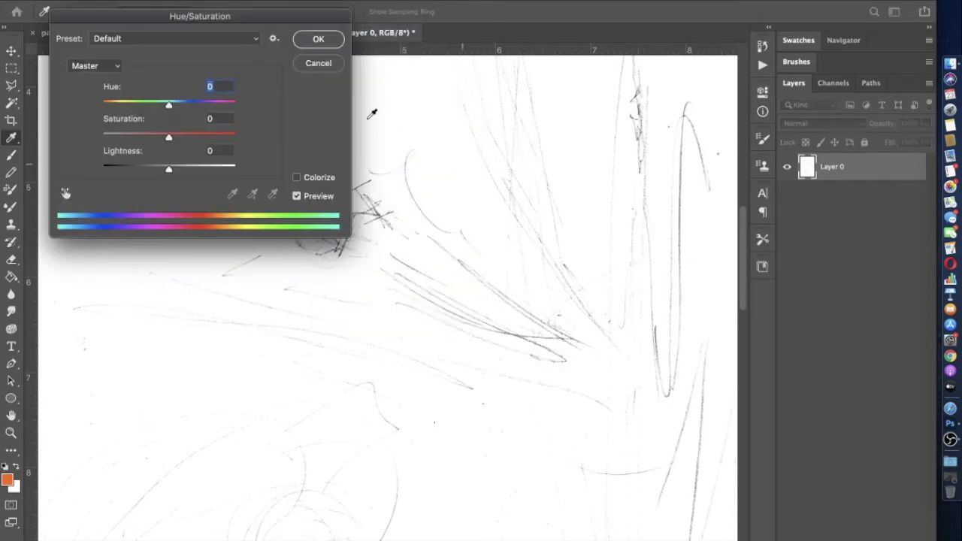
pyautogui.moveTo(170, 137); pyautogui.dragTo(235, 136)
pyautogui.moveTo(172, 103)
pyautogui.mouseDown()
pyautogui.moveTo(102, 102)
pyautogui.moveTo(225, 99)
pyautogui.moveTo(178, 102)
pyautogui.mouseUp()
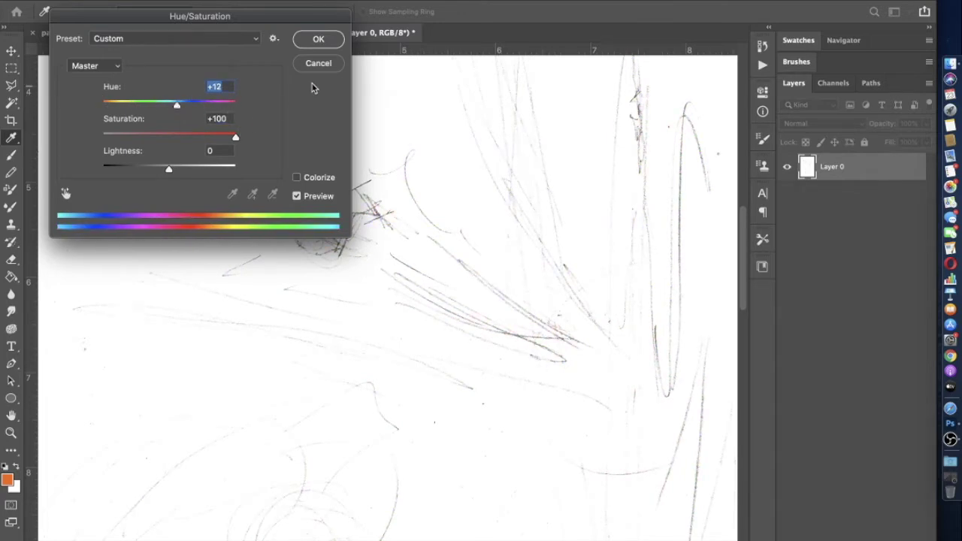
pyautogui.click(318, 64)
pyautogui.scroll(-5, 199, 205)
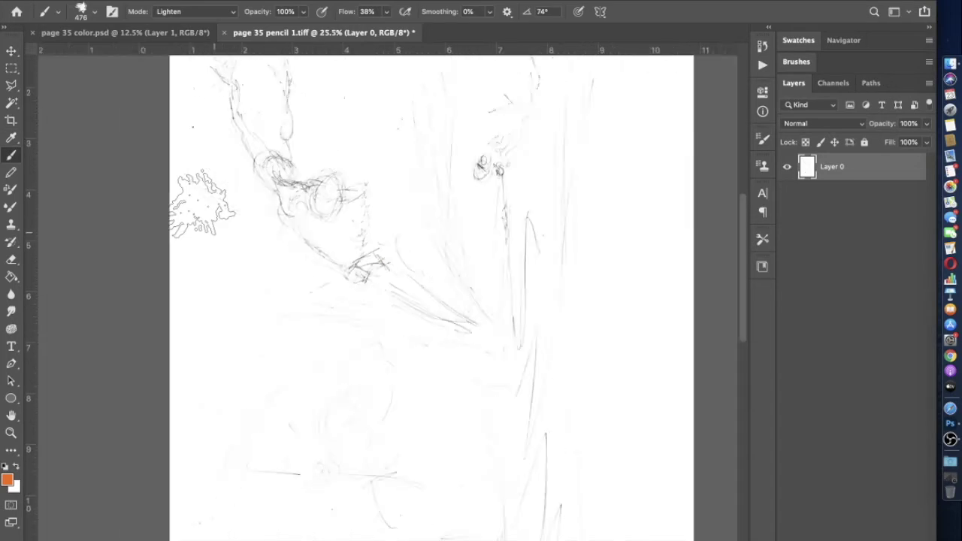
# Enlarge the brush to 3560 px and wash orange over the sketch lines across the page
pyautogui.click(93, 12)
pyautogui.moveTo(148, 54); pyautogui.dragTo(154, 54)
pyautogui.click(335, 445)
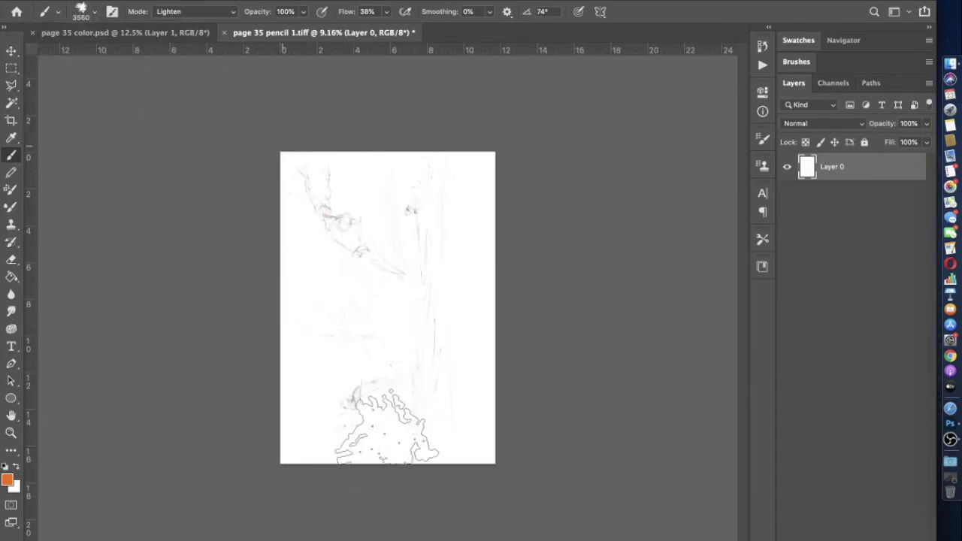
pyautogui.moveTo(487, 447)
pyautogui.mouseDown()
pyautogui.moveTo(365, 370)
pyautogui.moveTo(312, 425)
pyautogui.moveTo(300, 342)
pyautogui.moveTo(319, 349)
pyautogui.mouseUp()
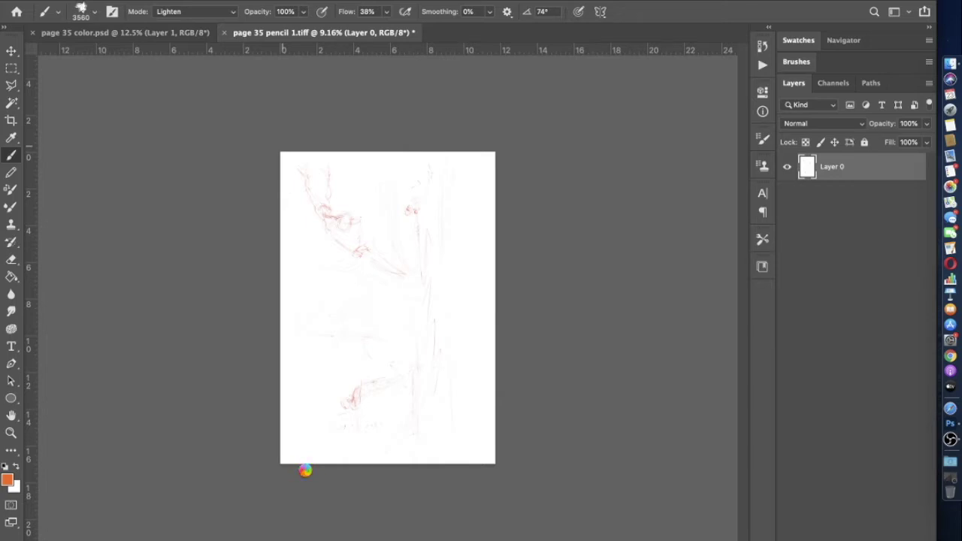
# Pick the Rectangular Marquee Tool
pyautogui.scroll(5, 301, 463)
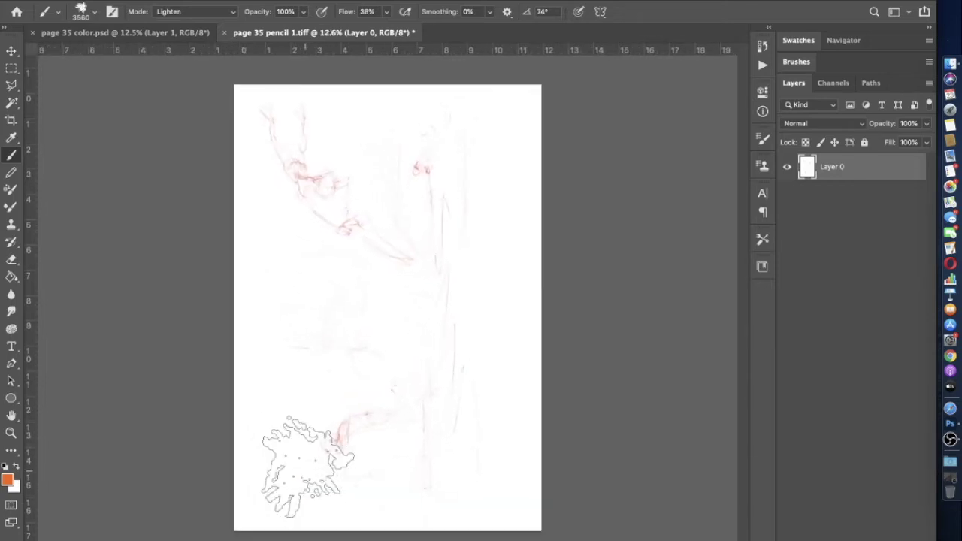
pyautogui.scroll(3, 285, 383)
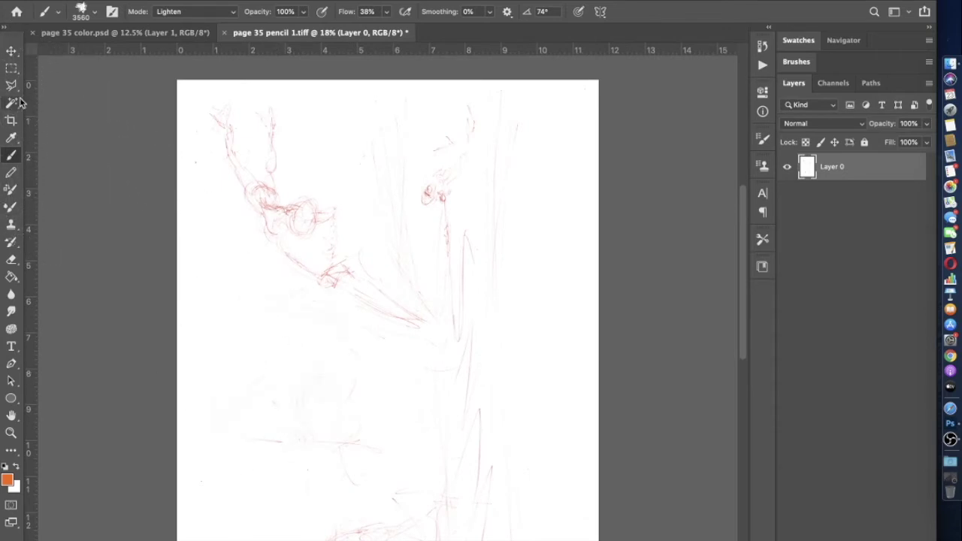
pyautogui.click(11, 67)
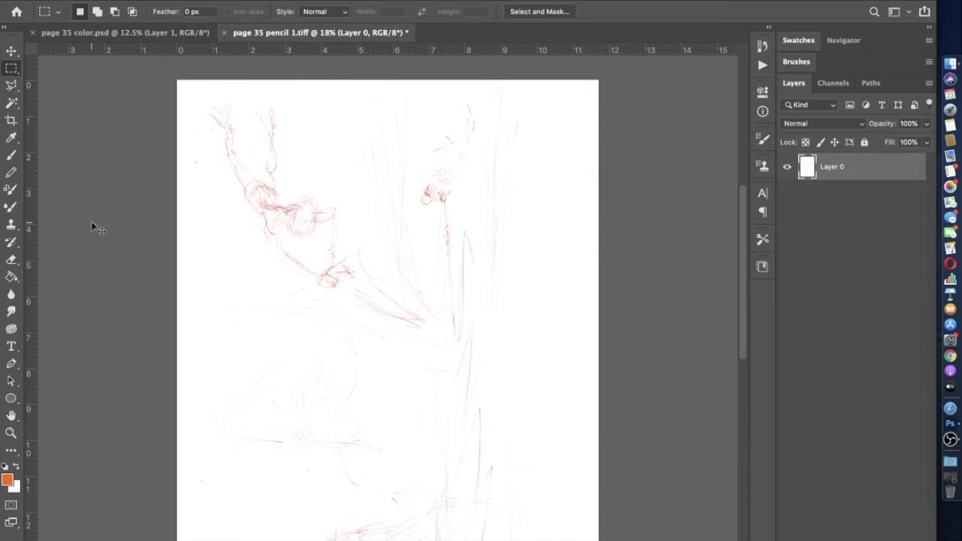
# Select the whole pencil sketch, then hide the Whoops! text and colour layer in page 35 color.psd
pyautogui.press('super+a')
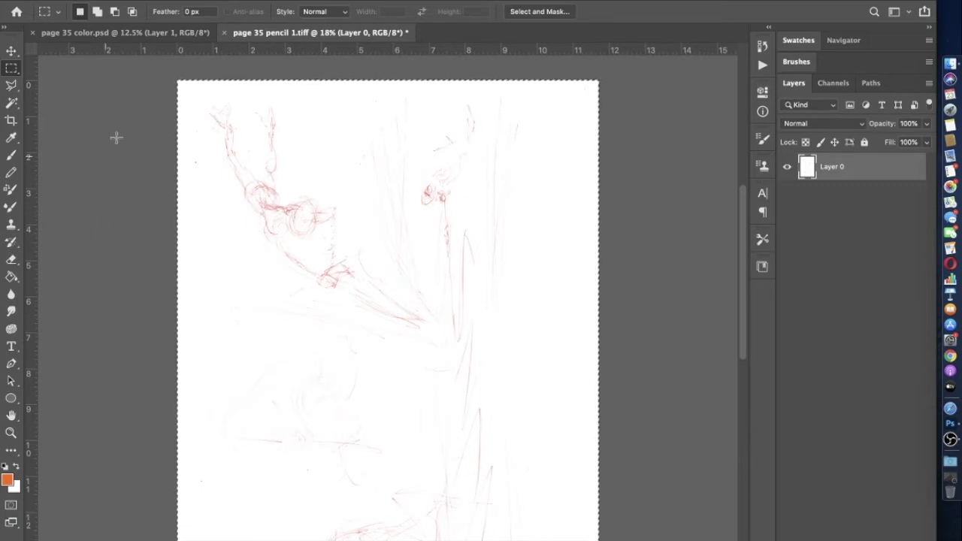
pyautogui.click(150, 34)
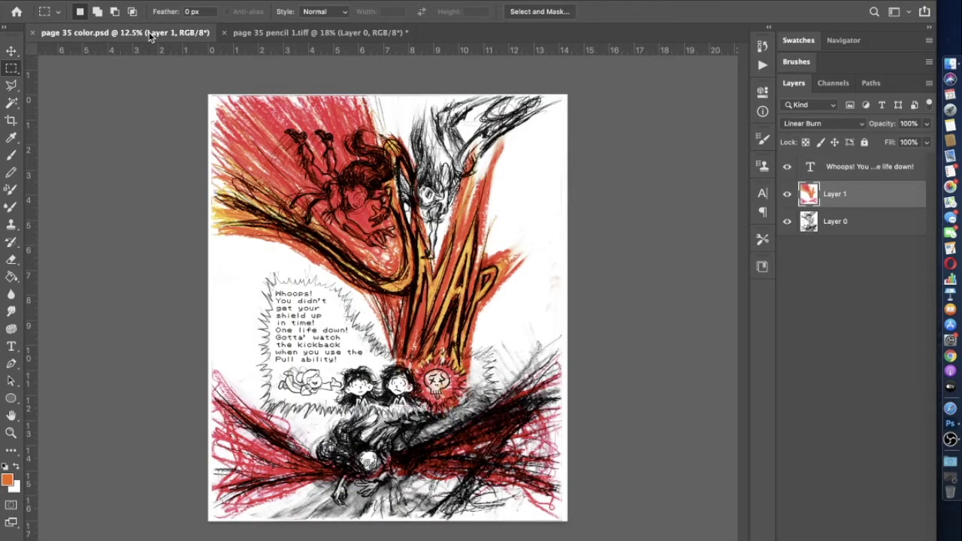
pyautogui.click(787, 166)
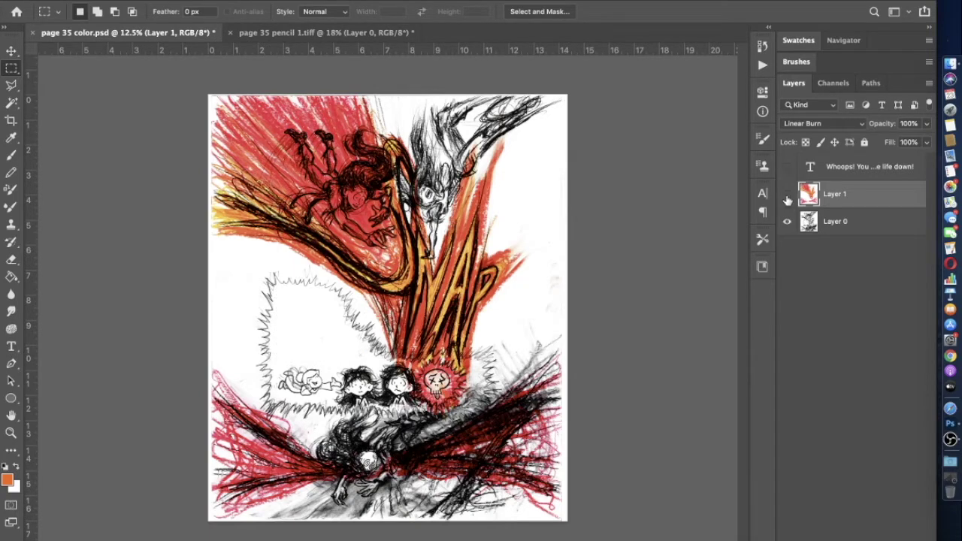
pyautogui.click(787, 194)
# Paste the sketch as a new layer and shift it slightly down and right
pyautogui.press('super+shift+alt+n')
pyautogui.press('super+BackSpace')
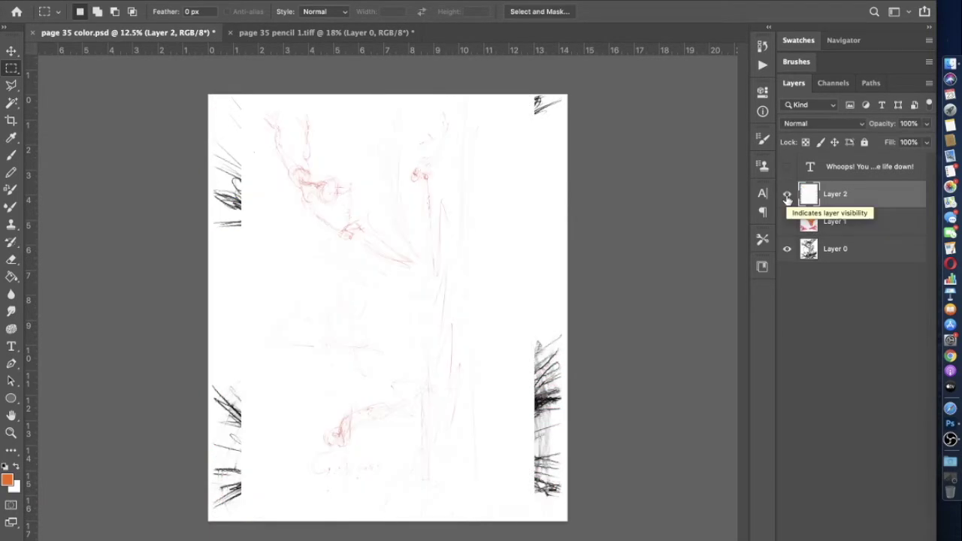
pyautogui.click(9, 57)
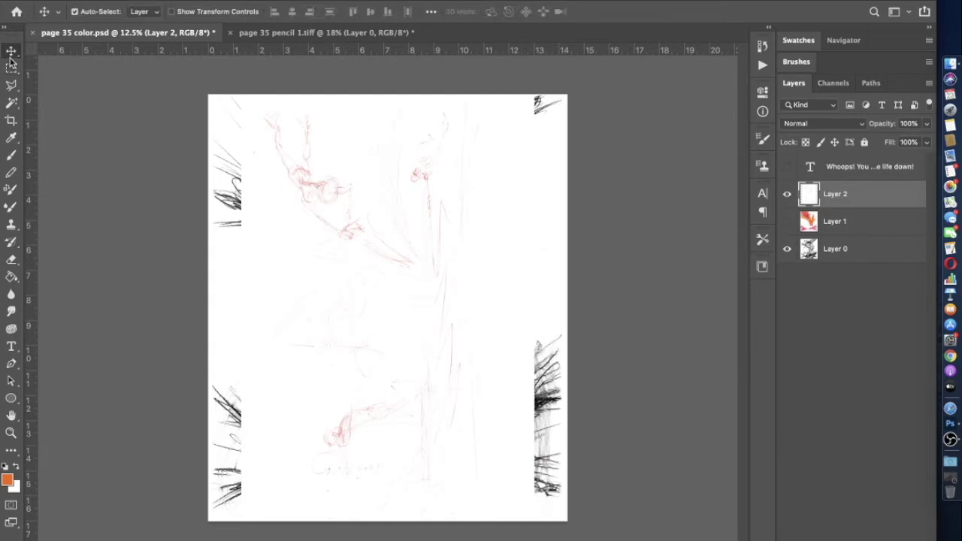
pyautogui.moveTo(361, 249)
pyautogui.mouseDown()
pyautogui.moveTo(418, 247)
pyautogui.moveTo(383, 323)
pyautogui.moveTo(369, 383)
pyautogui.moveTo(388, 241)
pyautogui.mouseUp()
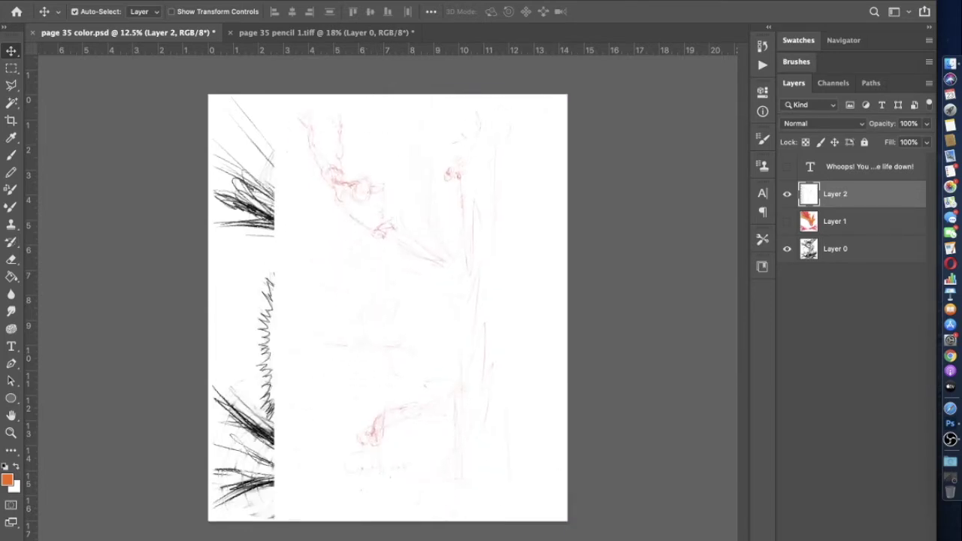
pyautogui.rightClick(387, 241)
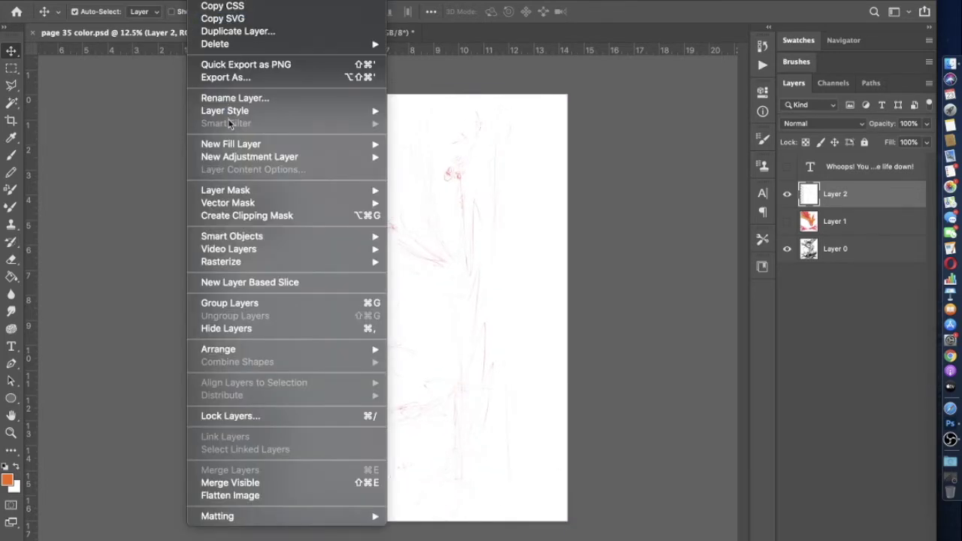
# Set the pasted sketch layer's blend mode to Multiply in Blending Options
pyautogui.moveTo(230, 112)
pyautogui.click(422, 111)
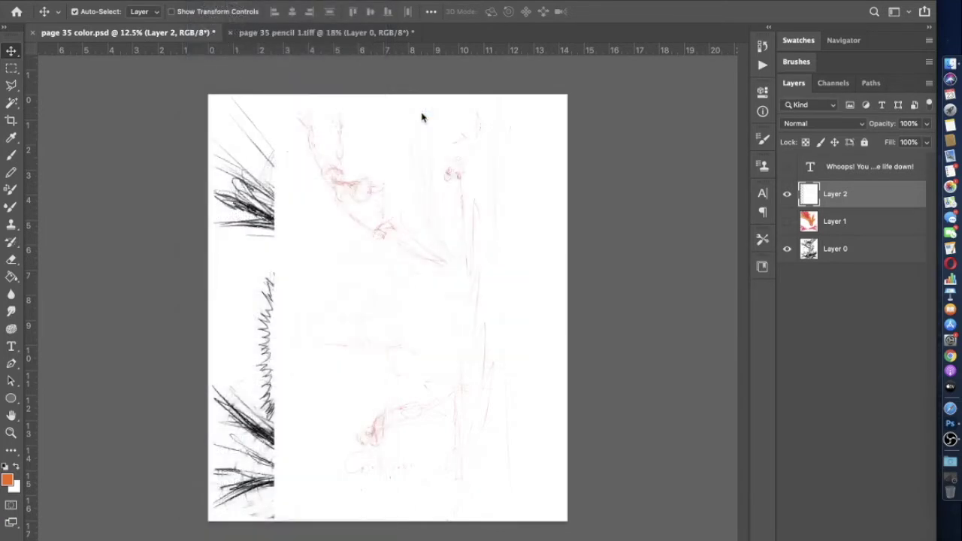
pyautogui.click(680, 236)
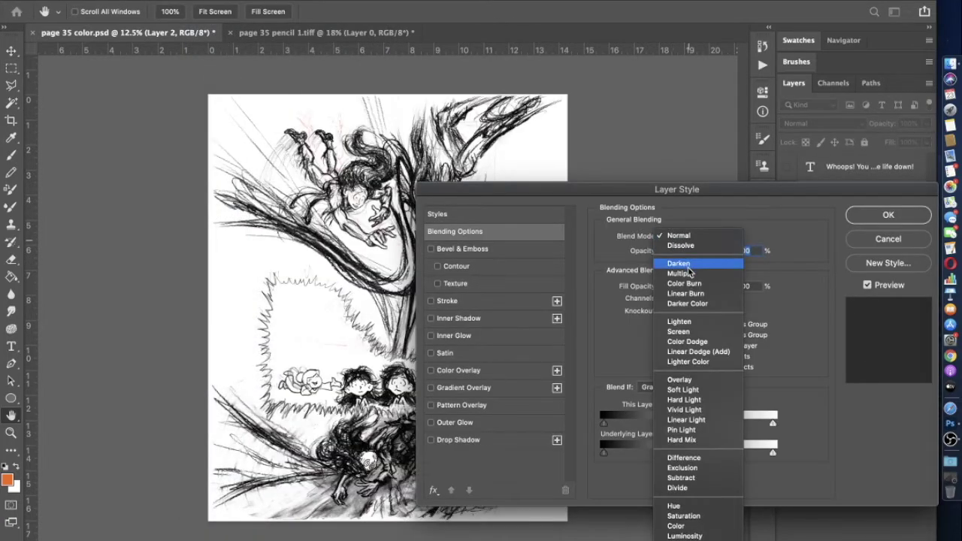
pyautogui.click(679, 274)
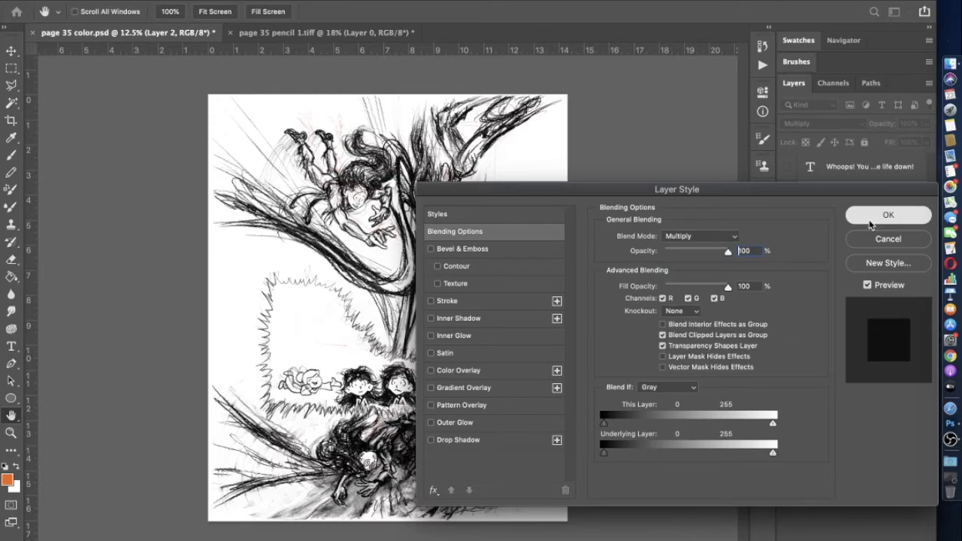
pyautogui.click(888, 215)
# Move the red sketch lines down and right with the Move tool
pyautogui.press('v')
pyautogui.scroll(3, 393, 277)
pyautogui.scroll(5, 391, 276)
pyautogui.hscroll(-2, 391, 277)
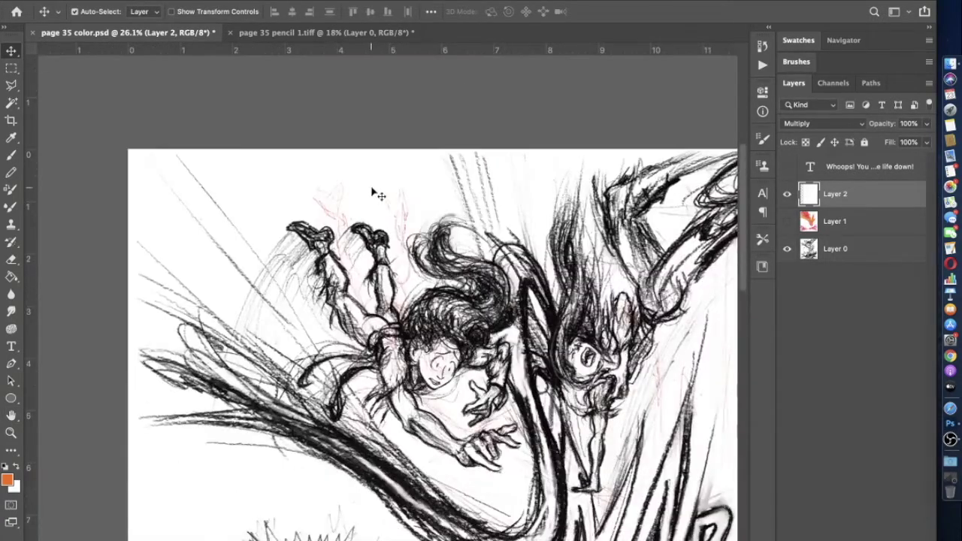
pyautogui.moveTo(334, 195)
pyautogui.mouseDown()
pyautogui.moveTo(356, 194)
pyautogui.moveTo(352, 232)
pyautogui.moveTo(366, 242)
pyautogui.moveTo(382, 213)
pyautogui.moveTo(371, 232)
pyautogui.moveTo(385, 245)
pyautogui.mouseUp()
# Delete Layer 2 and show the colour layer and Whoops! text again
pyautogui.press('BackSpace')
pyautogui.click(581, 187)
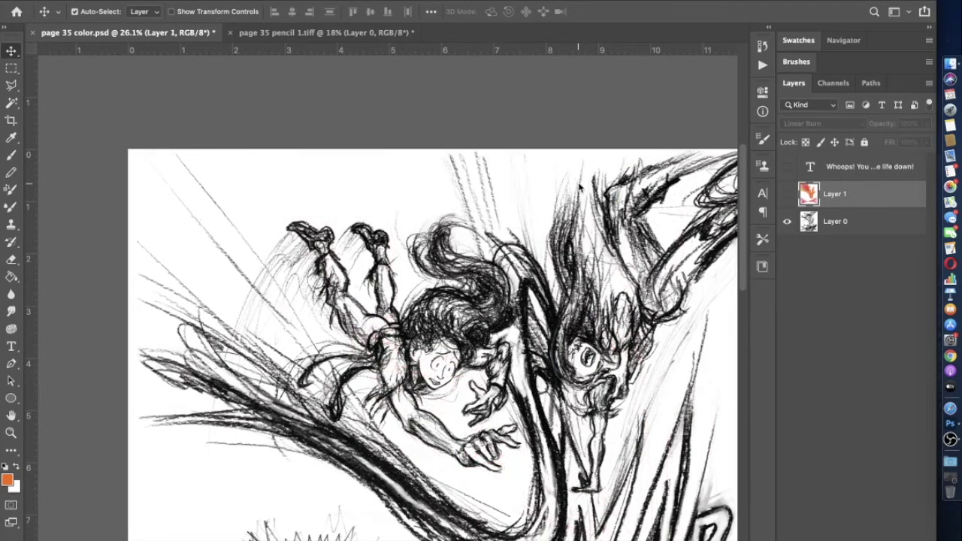
pyautogui.click(786, 194)
pyautogui.click(786, 168)
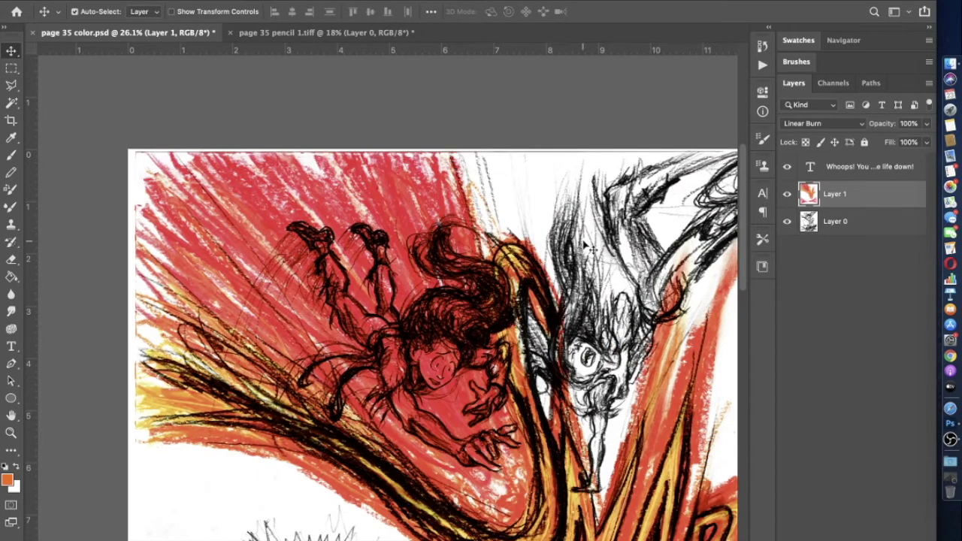
# Close page 35 pencil 1.tiff, choosing Don't Save
pyautogui.scroll(-5, 591, 248)
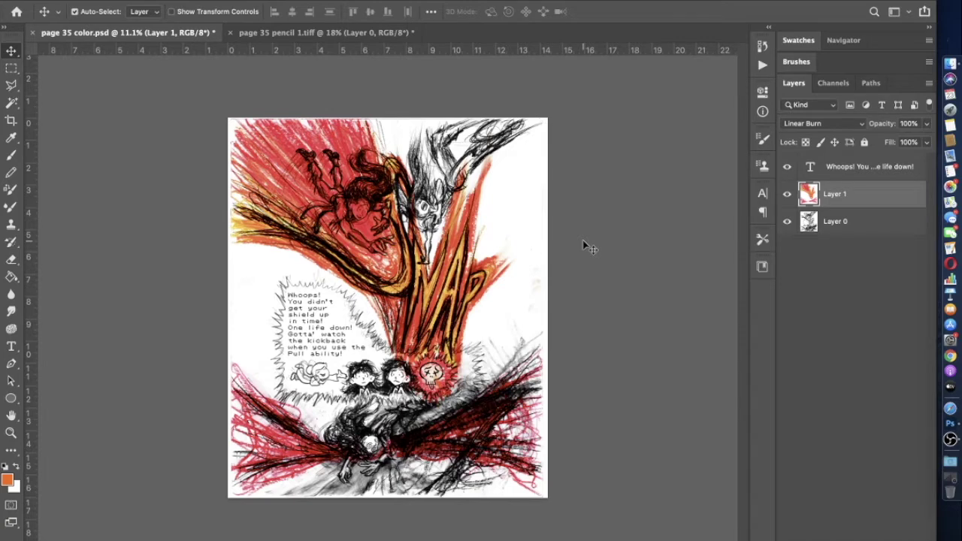
pyautogui.click(343, 32)
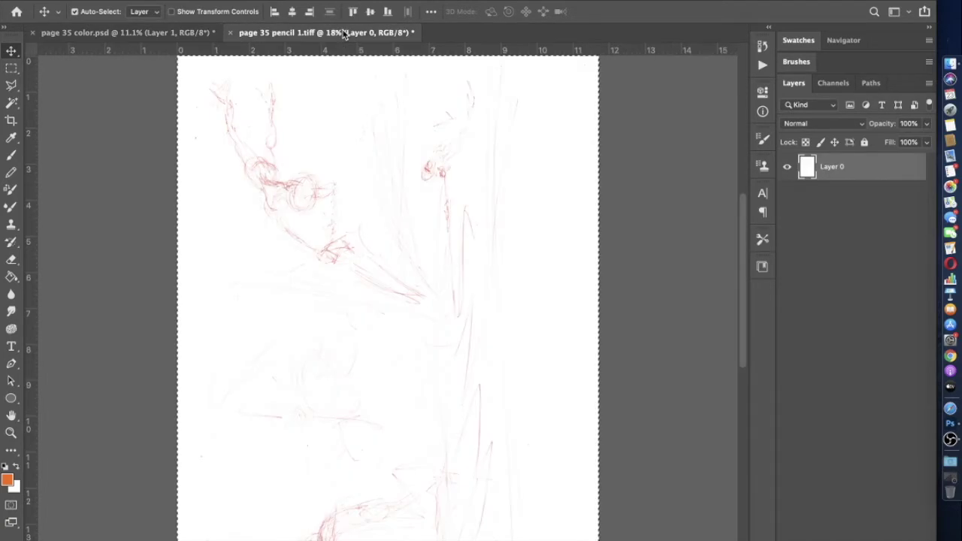
pyautogui.click(229, 32)
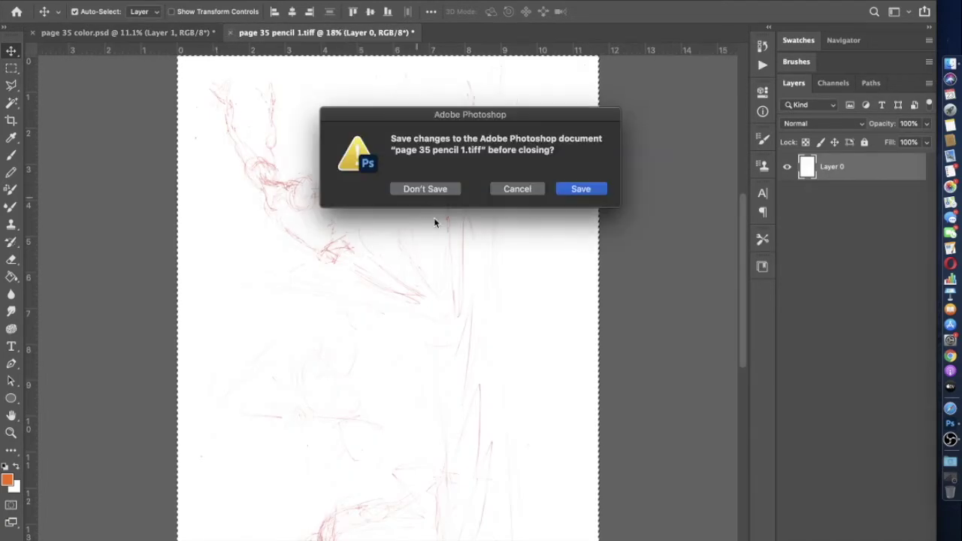
pyautogui.click(425, 188)
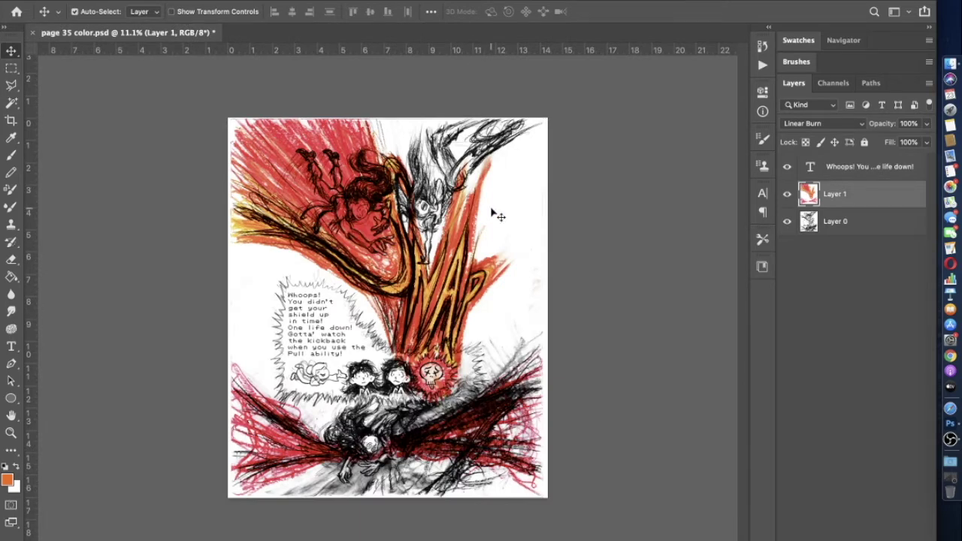
# Scroll around the colour page to inspect it, then bring the screen recorder forward
pyautogui.scroll(5, 395, 279)
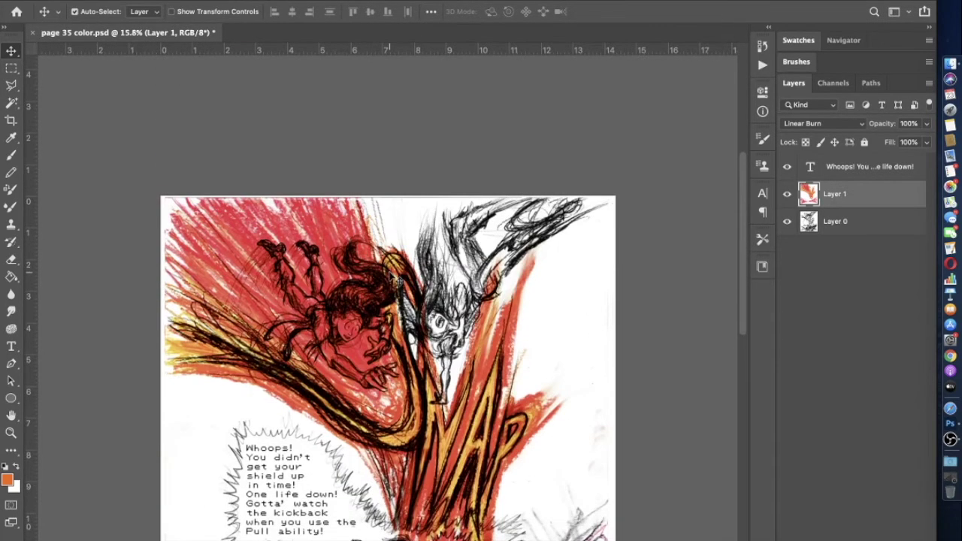
pyautogui.scroll(5, 397, 280)
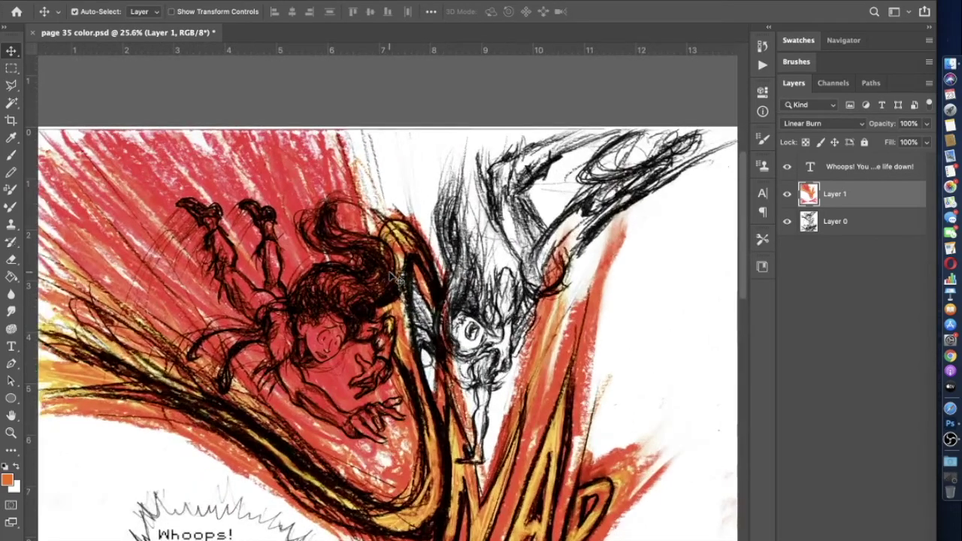
pyautogui.hscroll(-3, 390, 279)
pyautogui.scroll(-3, 391, 278)
pyautogui.scroll(-10, 390, 279)
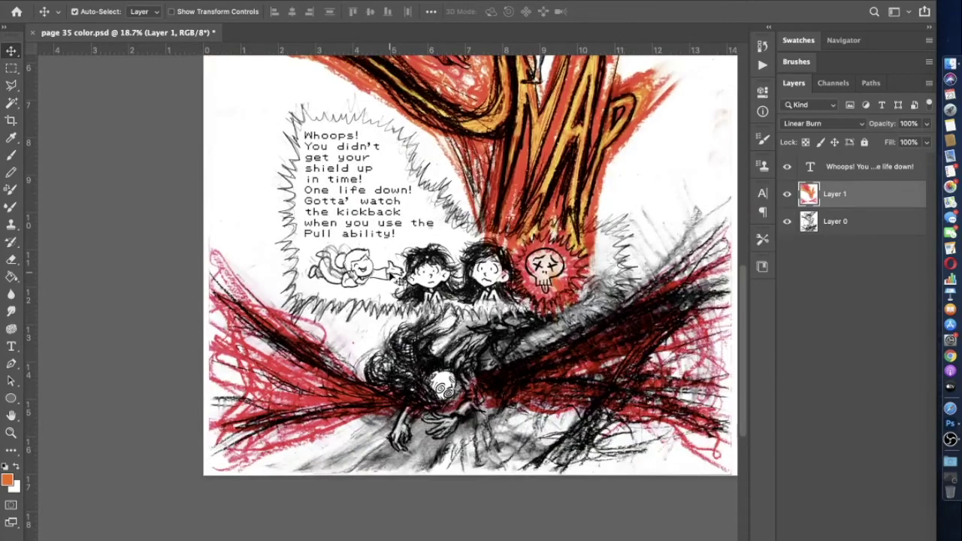
pyautogui.scroll(10, 391, 278)
pyautogui.scroll(3, 391, 278)
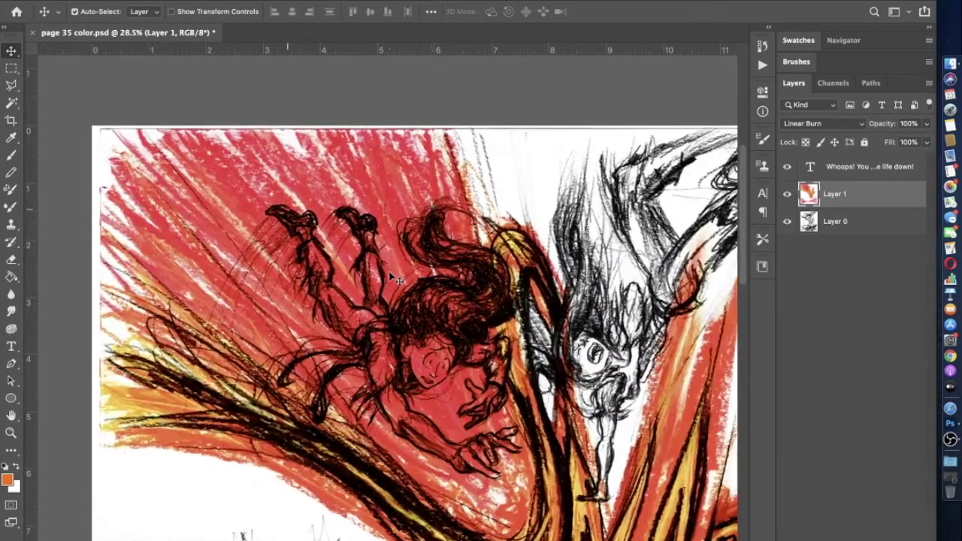
pyautogui.scroll(-4, 391, 278)
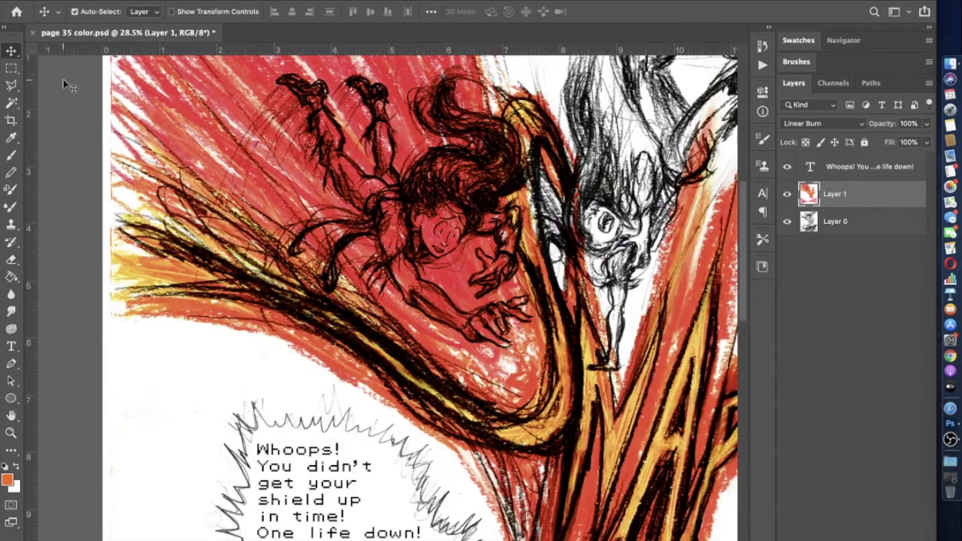
pyautogui.scroll(5, 67, 120)
pyautogui.scroll(-1, 66, 121)
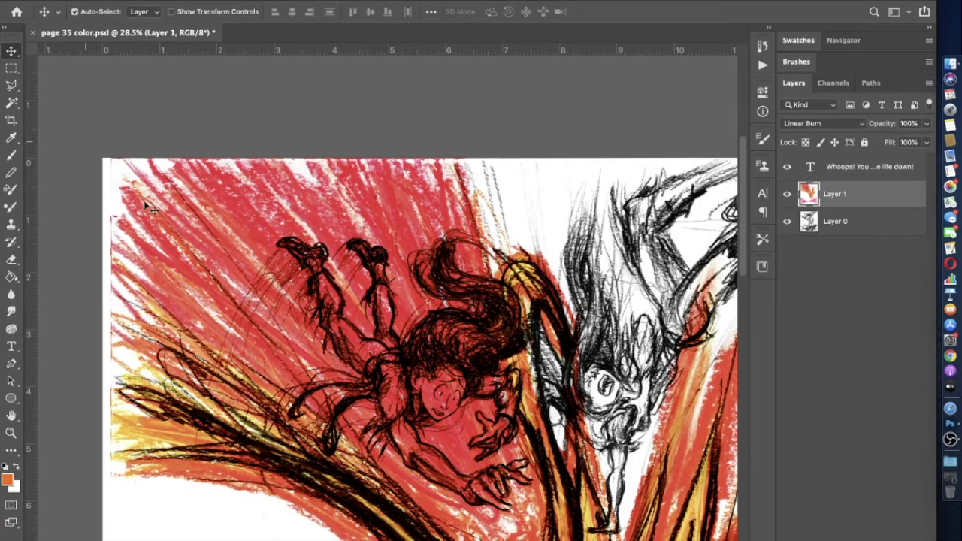
pyautogui.hscroll(6, 75, 122)
pyautogui.scroll(-6, 267, 342)
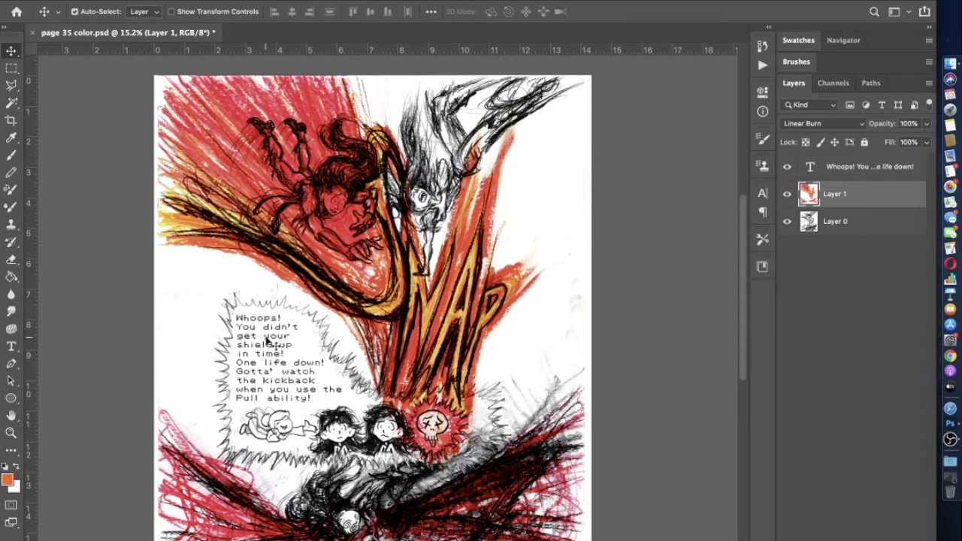
pyautogui.scroll(-5, 267, 342)
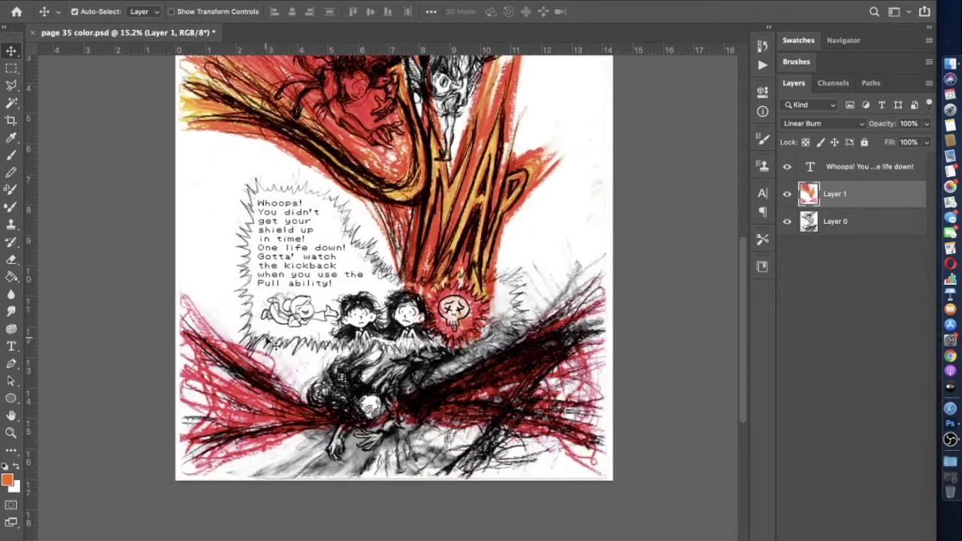
pyautogui.scroll(-2, 267, 342)
pyautogui.scroll(5, 267, 342)
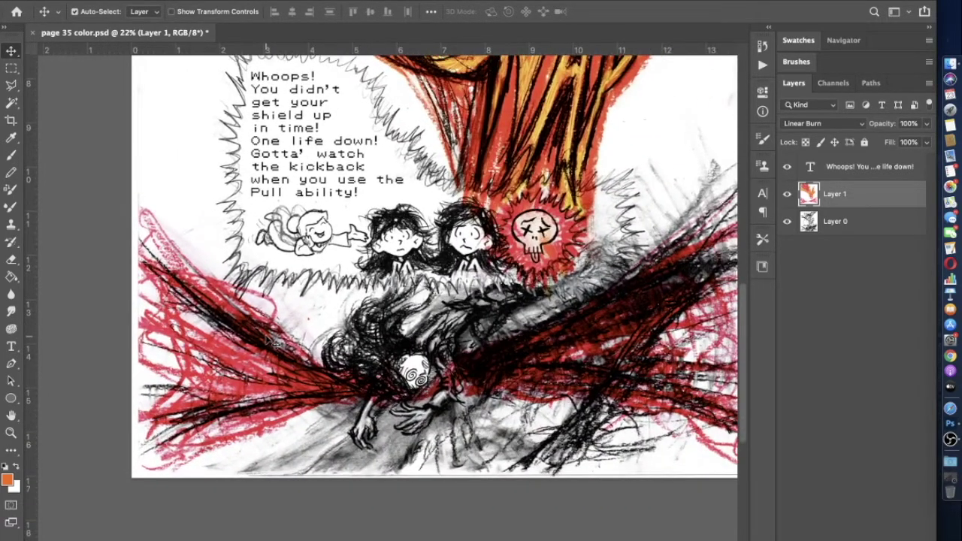
pyautogui.scroll(-3, 267, 342)
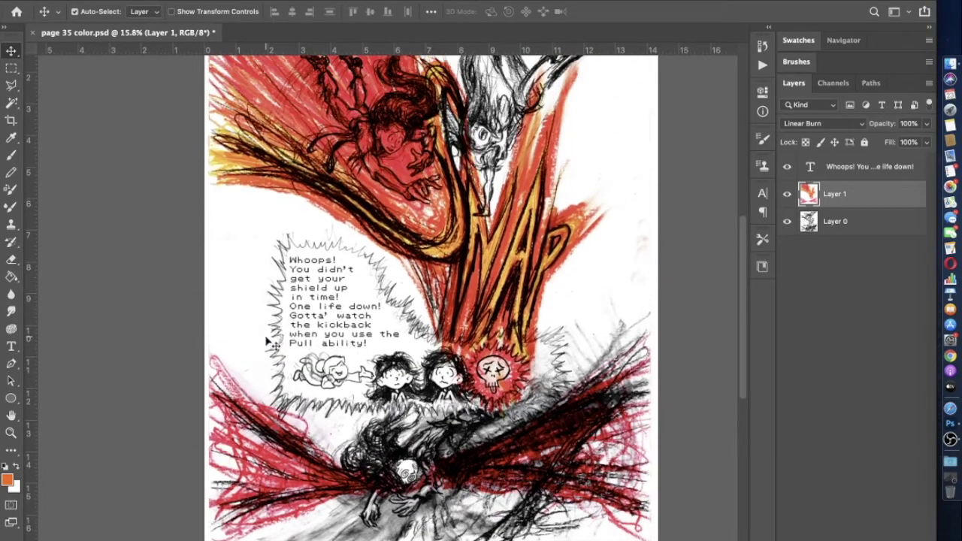
pyautogui.scroll(-1, 266, 342)
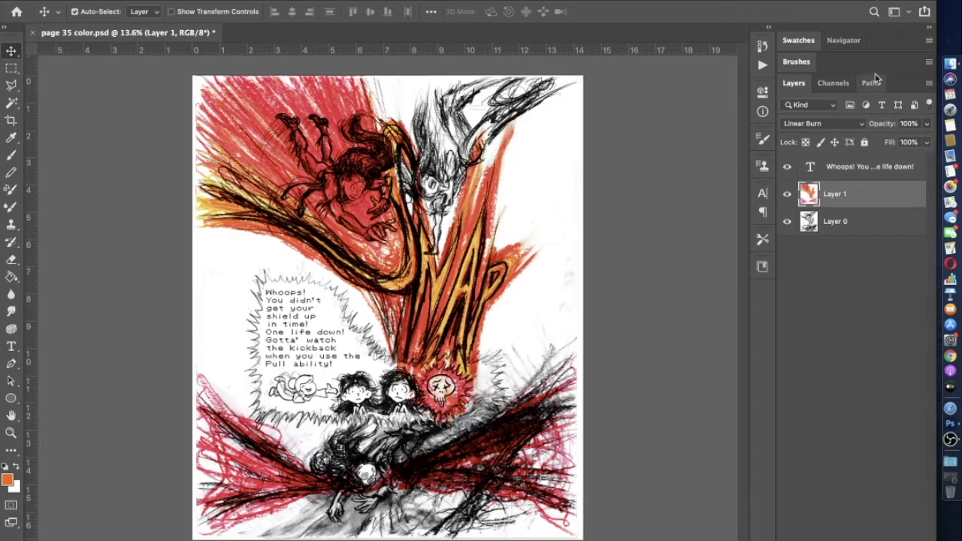
pyautogui.click(950, 439)
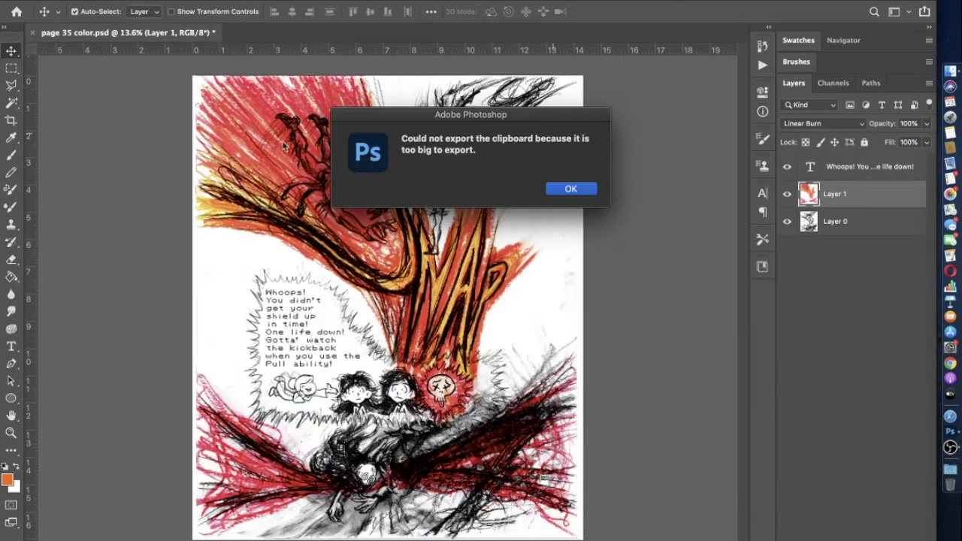
pyautogui.click(571, 189)
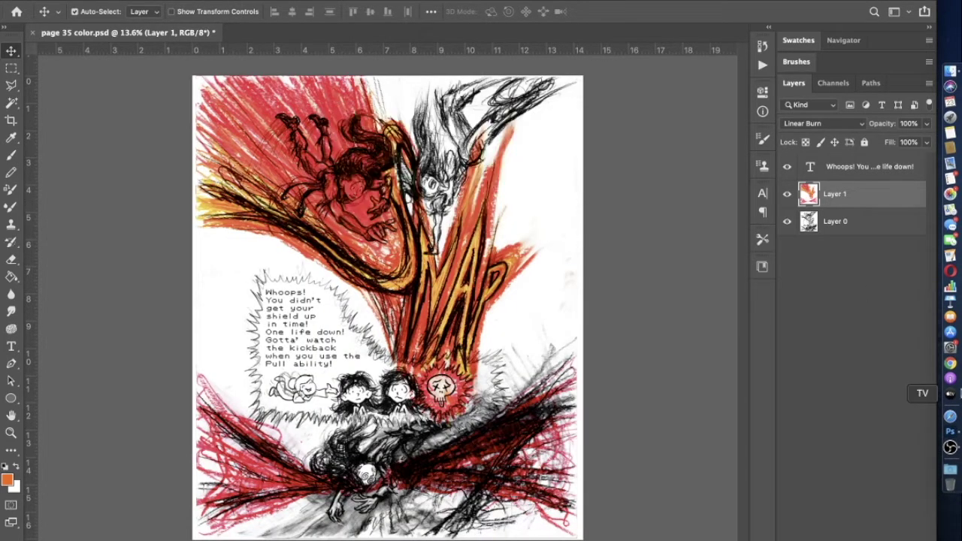
pyautogui.click(950, 446)
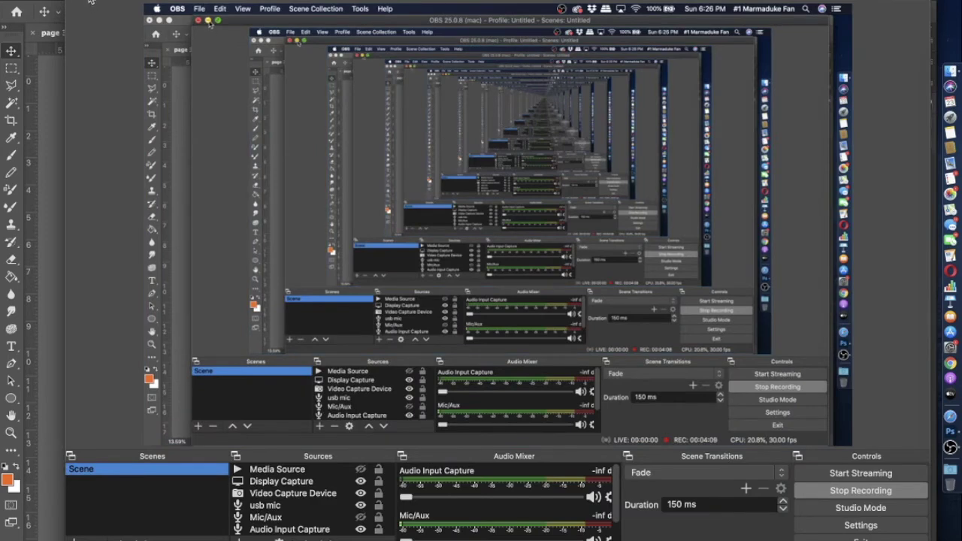
pyautogui.press('super+m')
pyautogui.press('super+space')
pyautogui.write('oil pa')
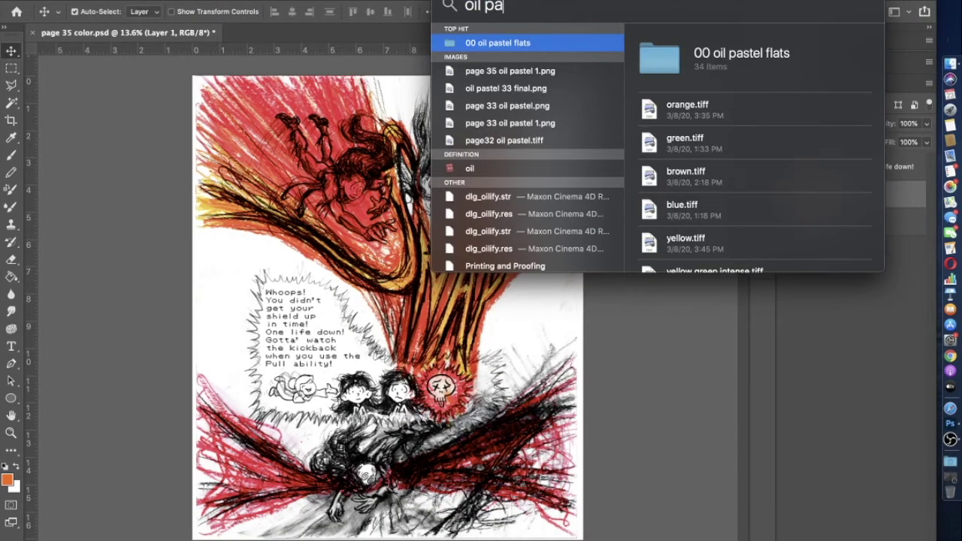
pyautogui.click(486, 43)
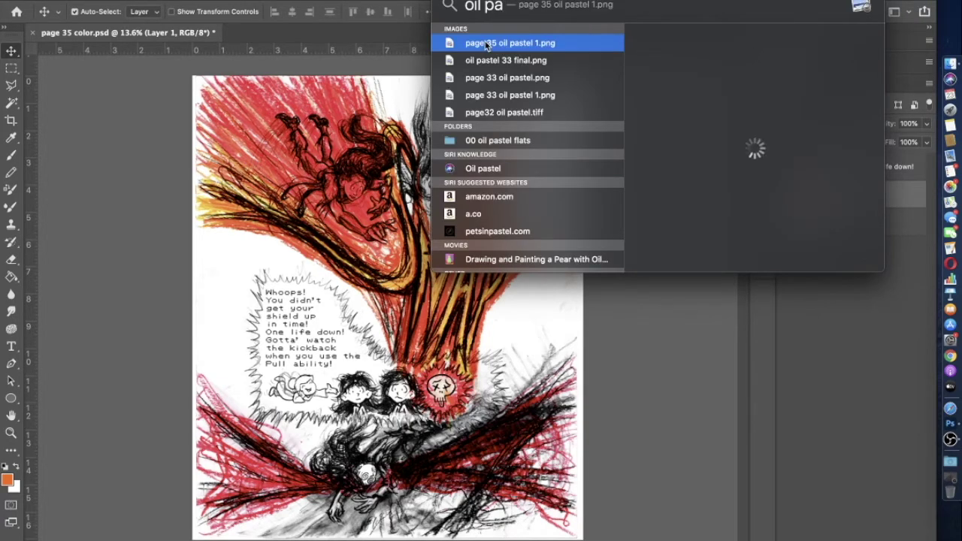
pyautogui.write('s')
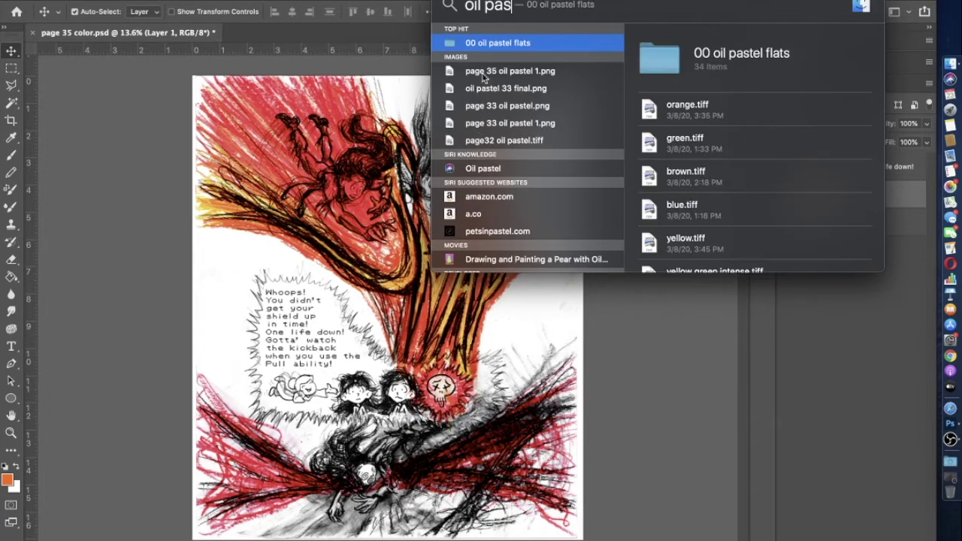
pyautogui.press('Escape')
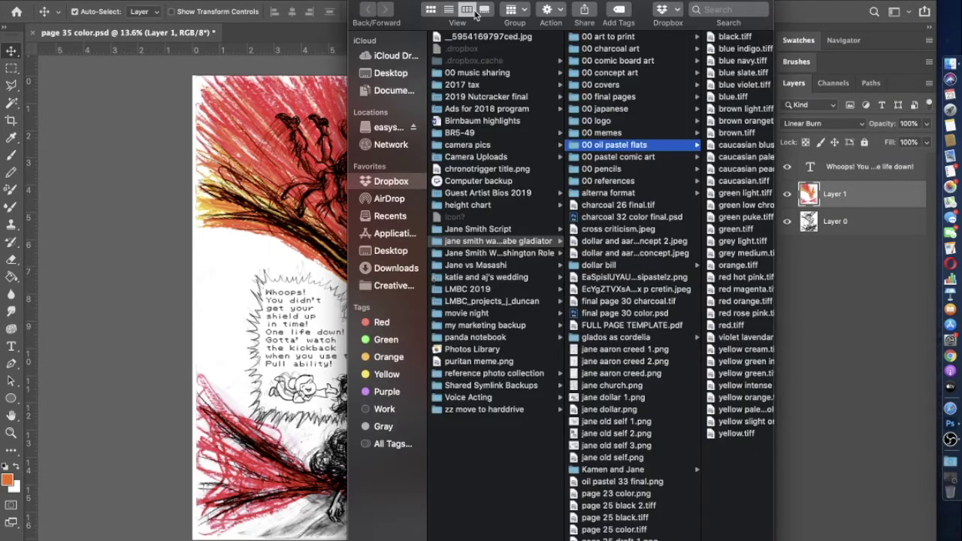
pyautogui.click(297, 6)
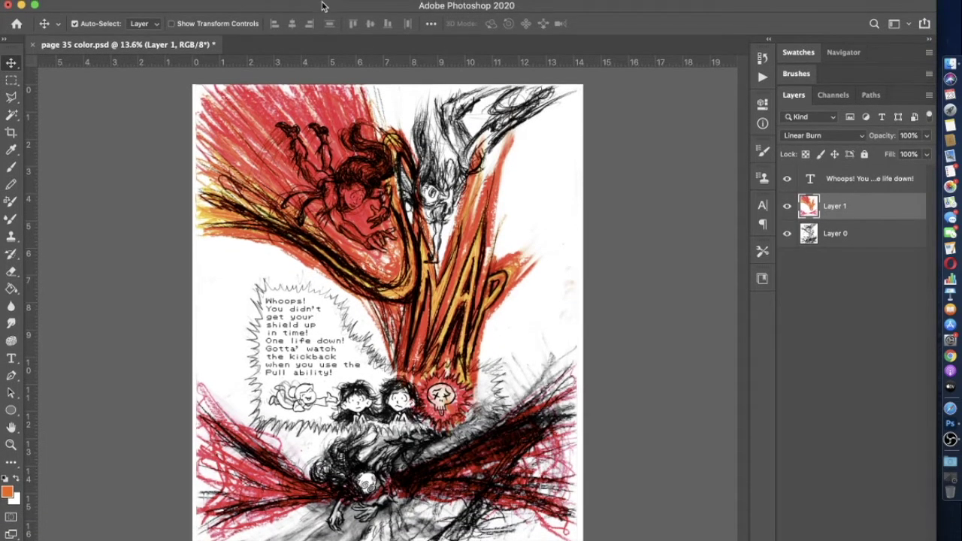
# Preview the oil pastel textures in Finder and drag blue.tiff onto the Photoshop page
pyautogui.moveTo(322, 10); pyautogui.dragTo(322, 8)
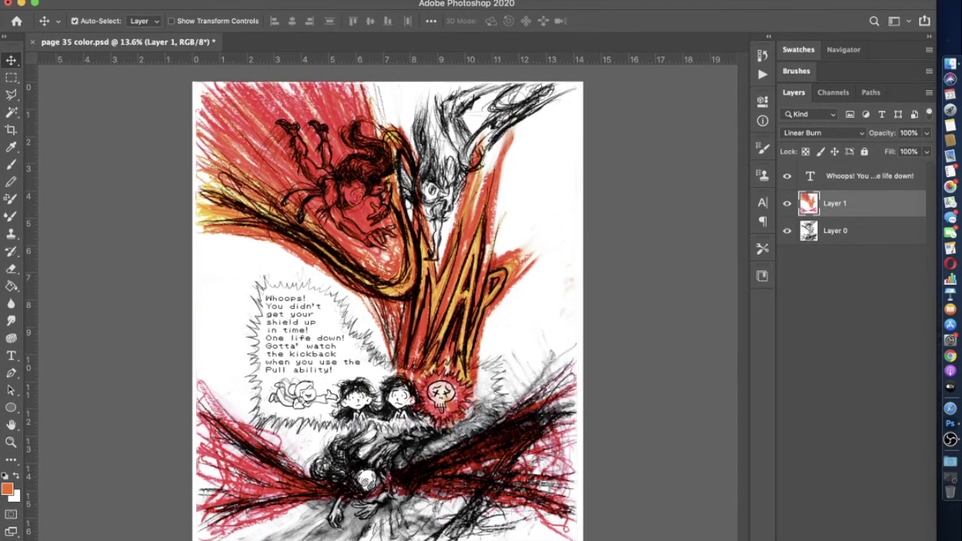
pyautogui.press('super+Tab')
pyautogui.hscroll(3, 705, 446)
pyautogui.click(691, 436)
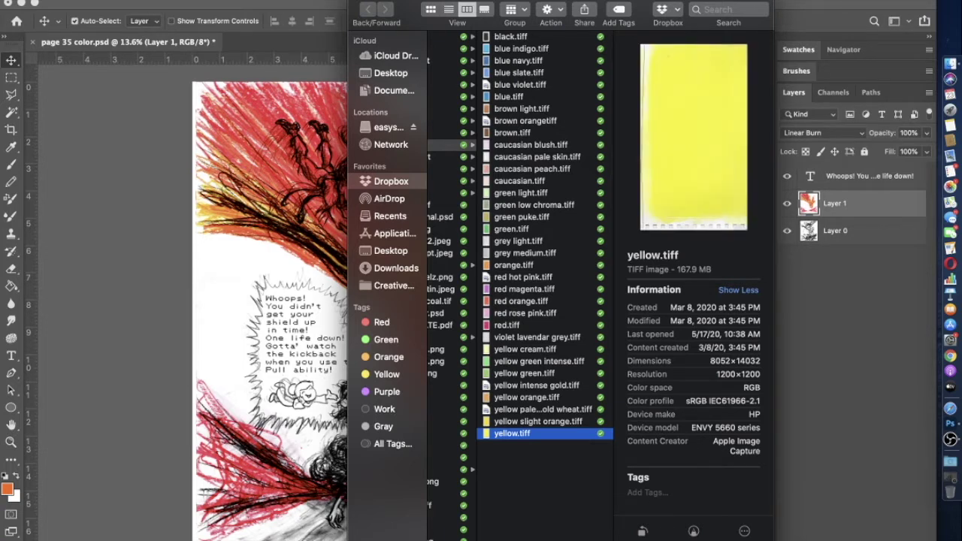
pyautogui.click(496, 50)
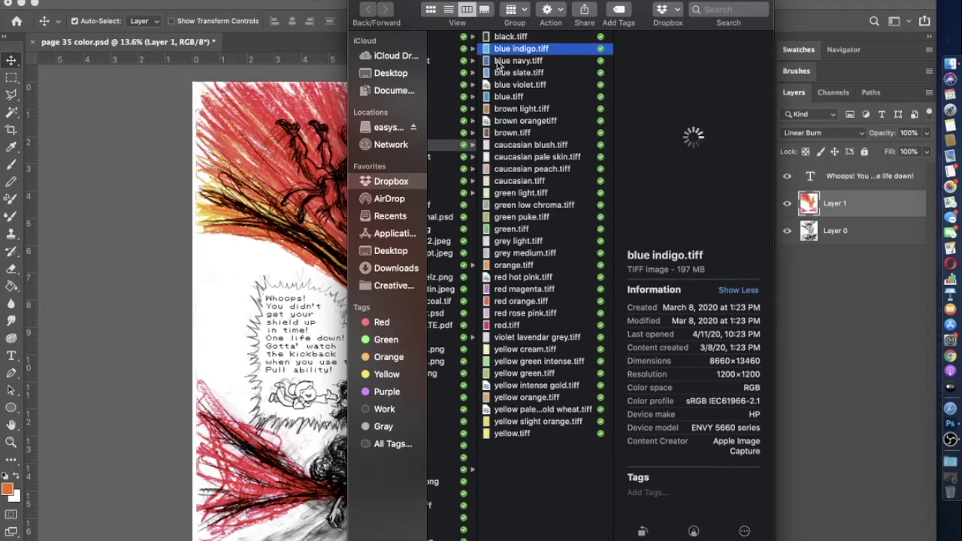
pyautogui.click(499, 61)
pyautogui.click(505, 99)
pyautogui.moveTo(505, 100); pyautogui.dragTo(269, 321)
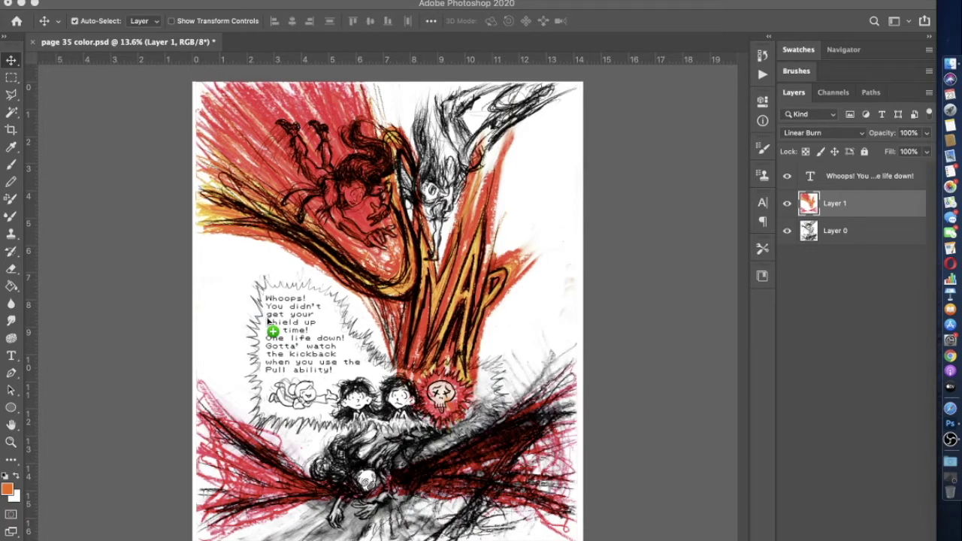
# Place blue.tiff and scale it to about 214% so it covers the whole page
pyautogui.moveTo(267, 320); pyautogui.dragTo(268, 319)
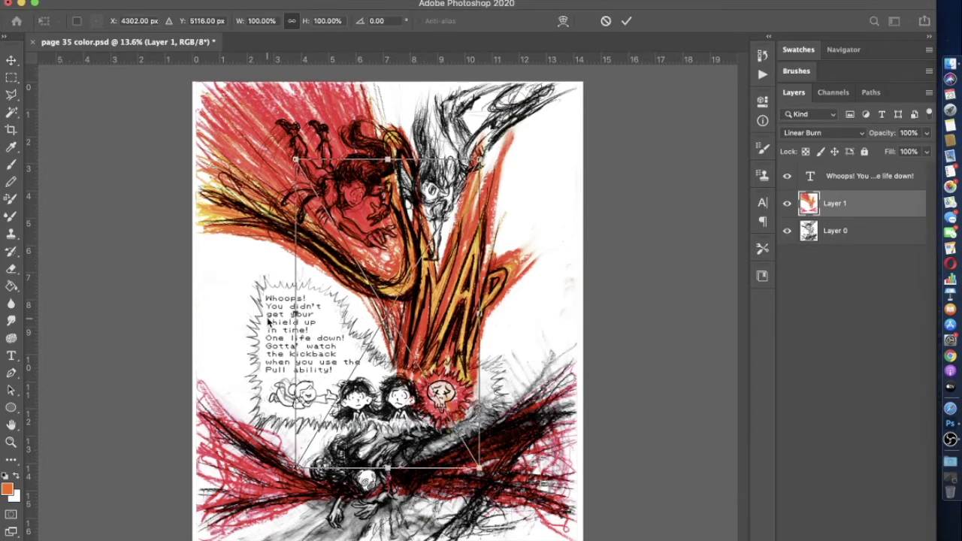
pyautogui.moveTo(300, 461); pyautogui.dragTo(199, 540)
pyautogui.moveTo(292, 416)
pyautogui.mouseDown()
pyautogui.moveTo(276, 426)
pyautogui.moveTo(283, 430)
pyautogui.mouseUp()
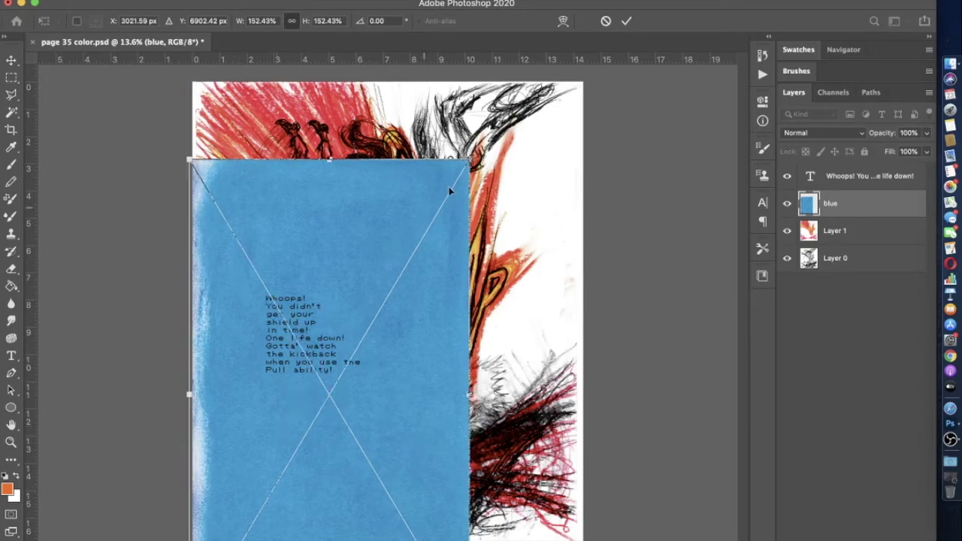
pyautogui.moveTo(468, 163); pyautogui.dragTo(636, 22)
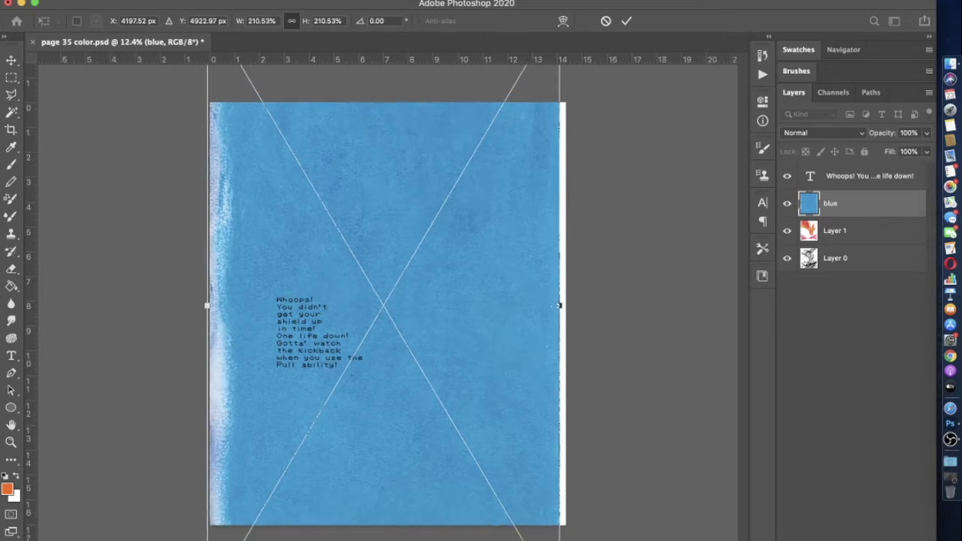
pyautogui.scroll(-3, 482, 487)
pyautogui.moveTo(481, 478); pyautogui.dragTo(484, 476)
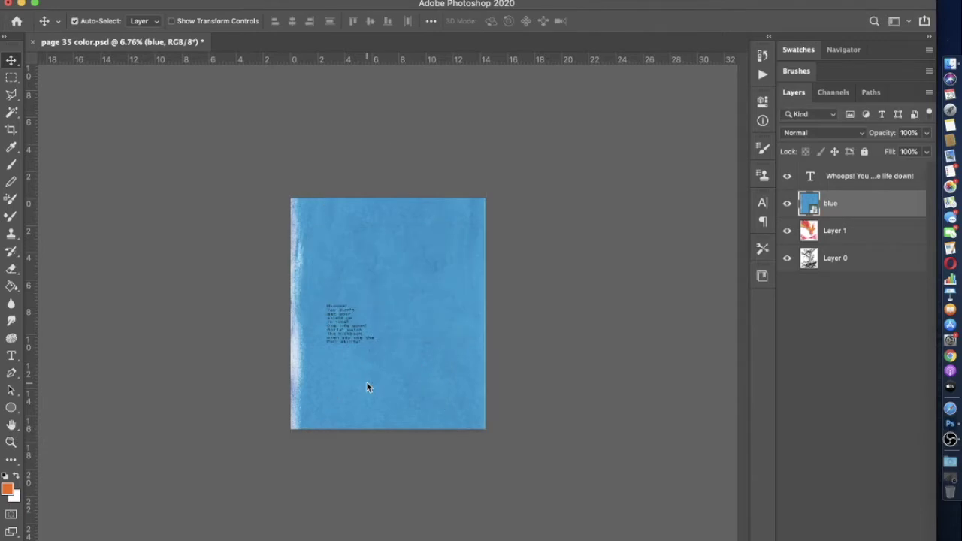
pyautogui.press('super+0')
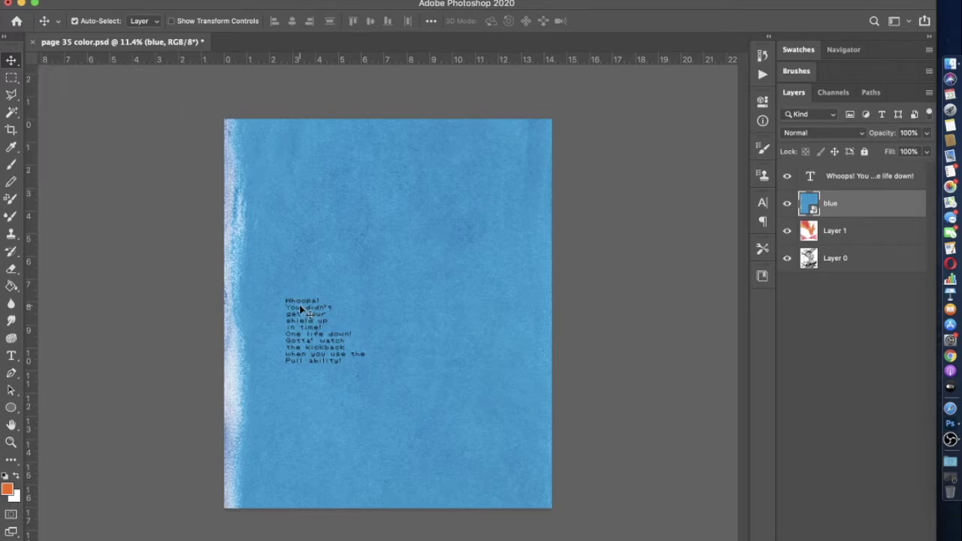
# Set the blue texture layer's blend mode to Multiply in Blending Options so the line art shows through
pyautogui.click(787, 203)
pyautogui.click(787, 203)
pyautogui.click(201, 1)
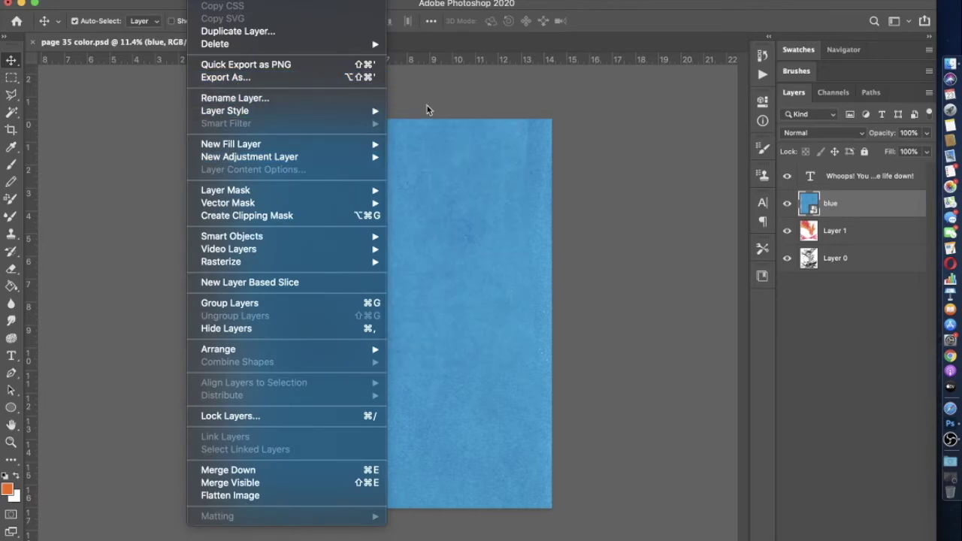
pyautogui.click(520, 184)
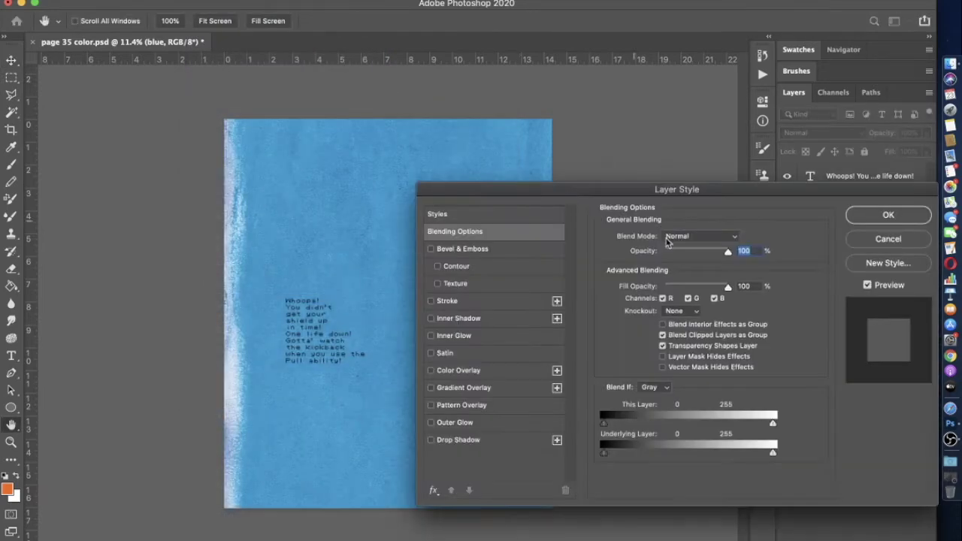
pyautogui.click(698, 234)
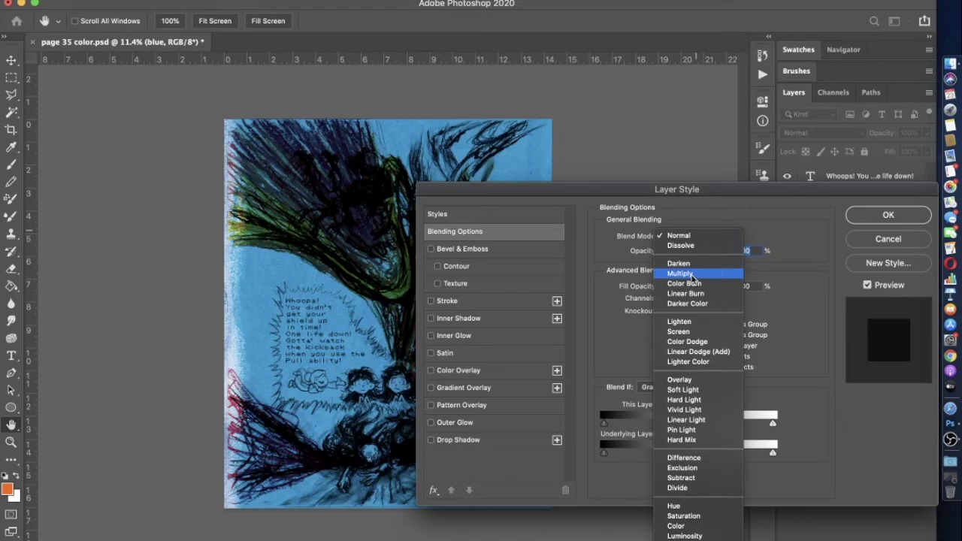
pyautogui.click(692, 277)
pyautogui.click(881, 215)
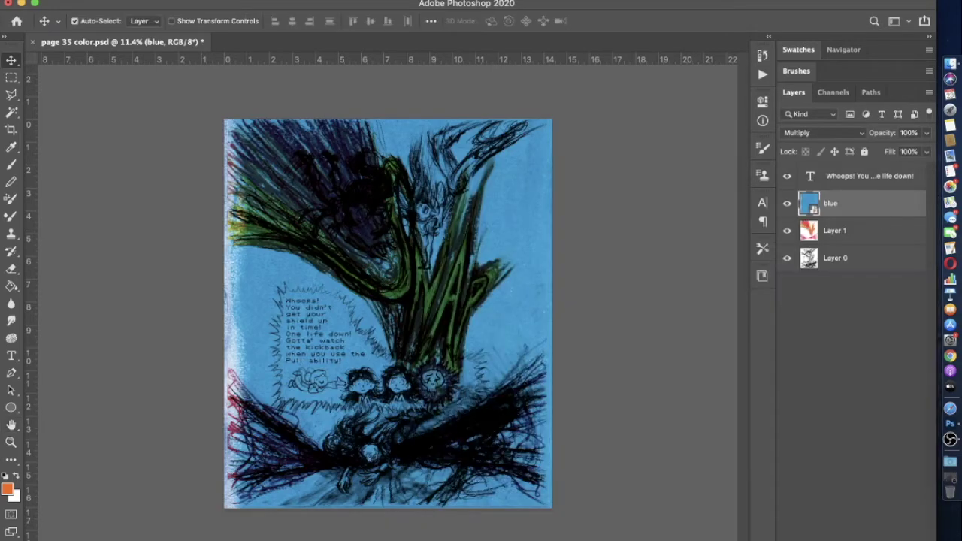
pyautogui.click(11, 181)
# Set the Pencil to Normal mode with a 2480 px size
pyautogui.click(95, 21)
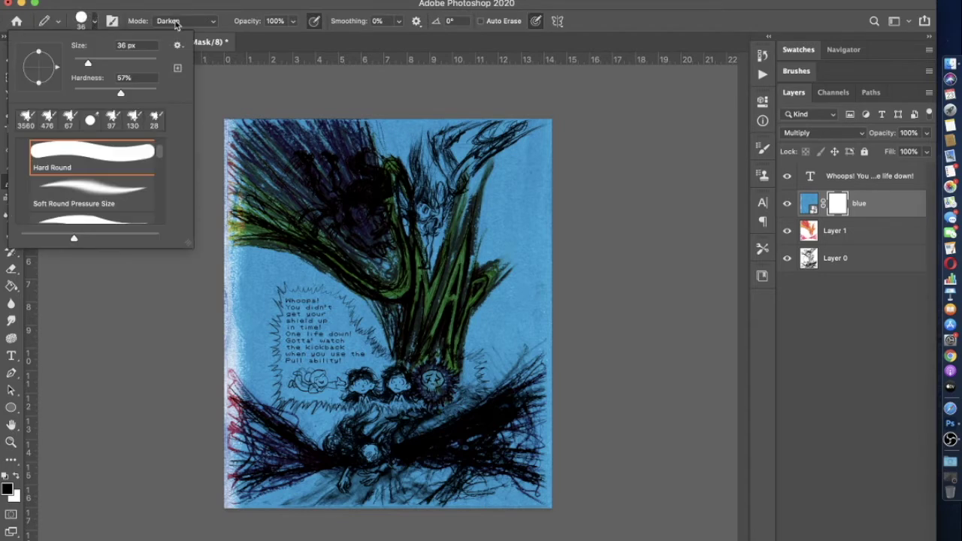
pyautogui.press('Return')
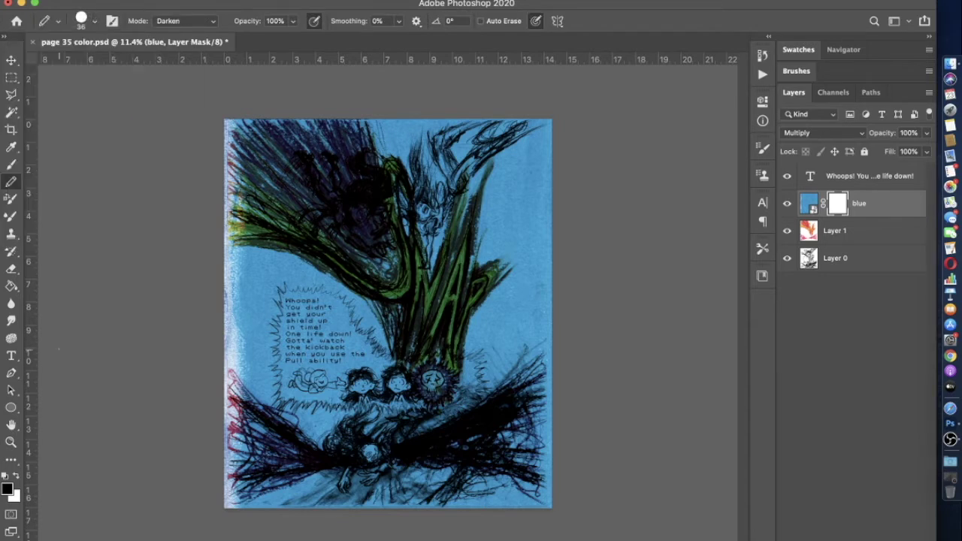
pyautogui.click(197, 22)
pyautogui.click(181, 12)
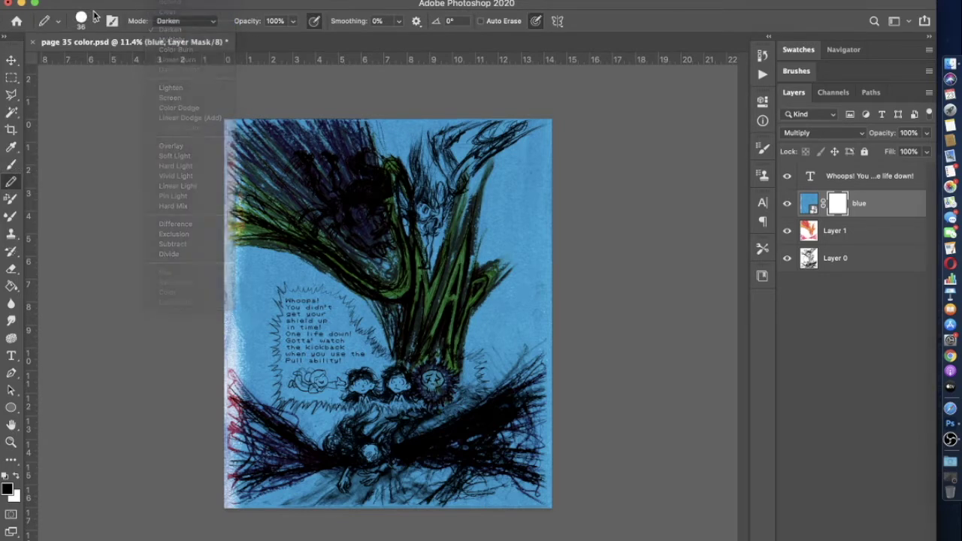
pyautogui.click(96, 21)
pyautogui.click(156, 45)
pyautogui.write('2480')
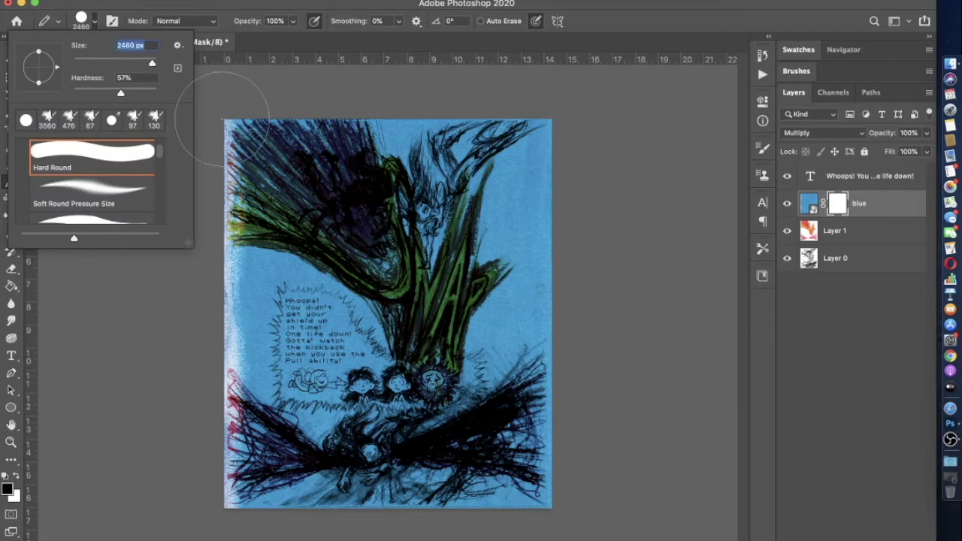
pyautogui.press('Return')
# Paint black over the whole blue layer mask, then switch to the soft brush with white as the colour
pyautogui.moveTo(234, 197); pyautogui.dragTo(215, 483)
pyautogui.moveTo(526, 97); pyautogui.dragTo(514, 496)
pyautogui.moveTo(470, 120); pyautogui.dragTo(406, 434)
pyautogui.moveTo(443, 49); pyautogui.dragTo(335, 489)
pyautogui.moveTo(334, 192)
pyautogui.mouseDown()
pyautogui.moveTo(346, 89)
pyautogui.moveTo(279, 523)
pyautogui.moveTo(398, 57)
pyautogui.moveTo(342, 300)
pyautogui.moveTo(334, 451)
pyautogui.mouseUp()
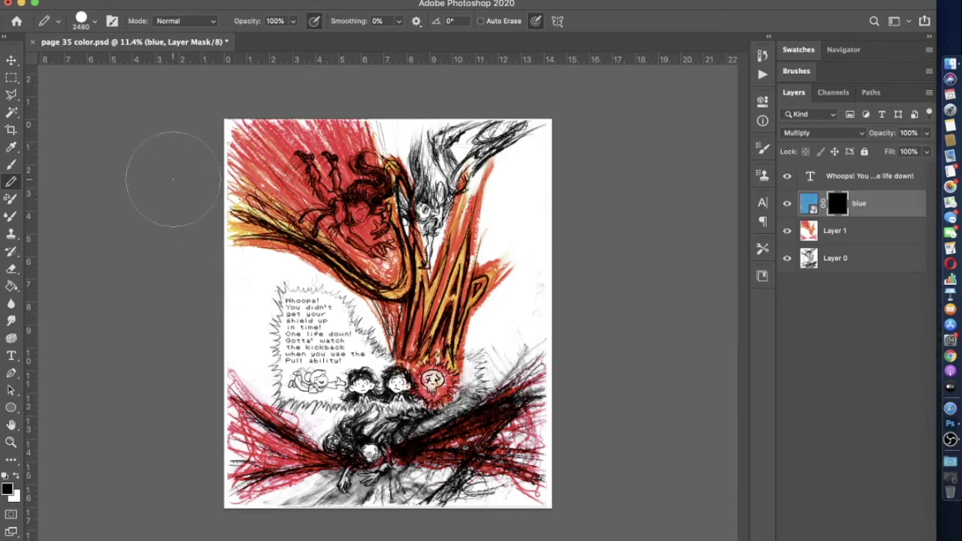
pyautogui.click(13, 166)
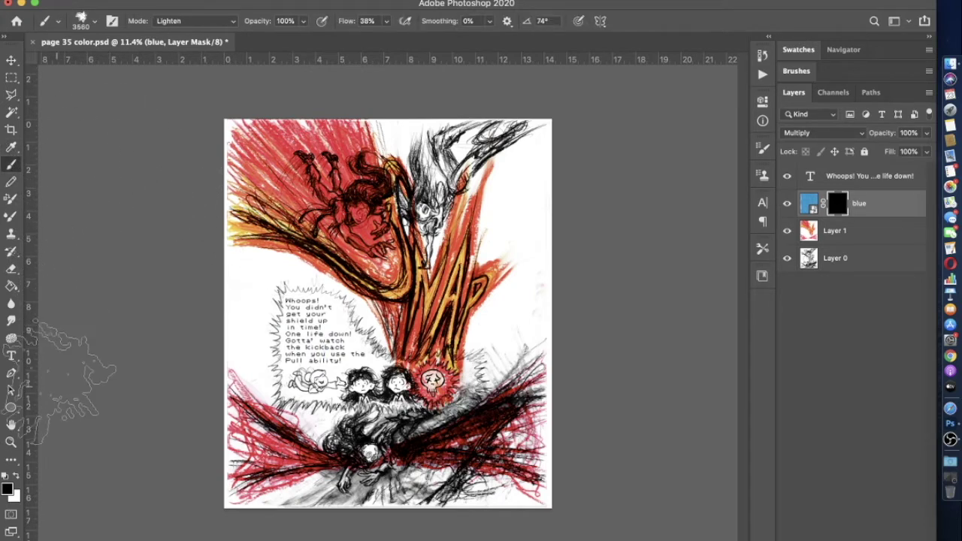
pyautogui.click(15, 479)
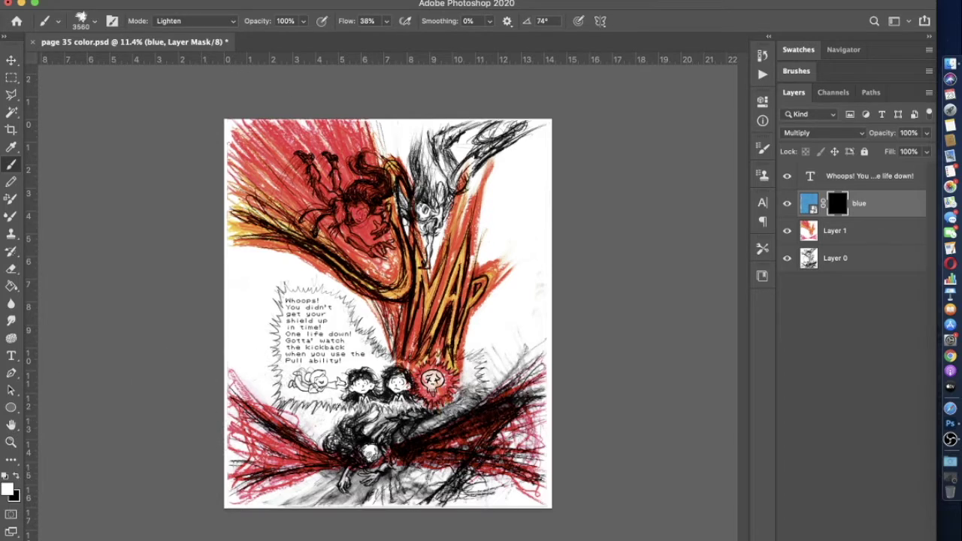
# Shrink the brush to 444 px, zoom in, and undo a test stroke at lower right
pyautogui.click(83, 23)
pyautogui.moveTo(154, 65); pyautogui.dragTo(147, 65)
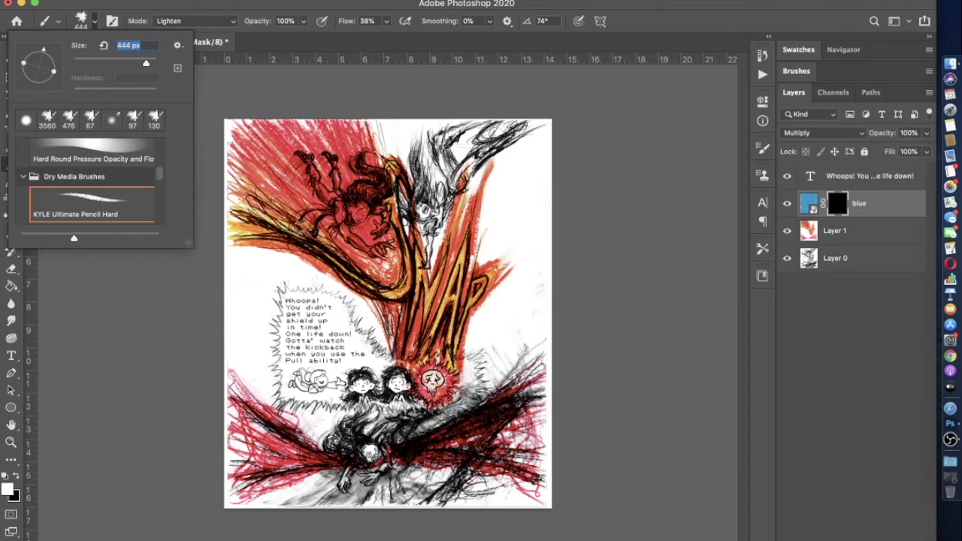
pyautogui.press('Return')
pyautogui.press('super+plus')
pyautogui.press('super+plus')
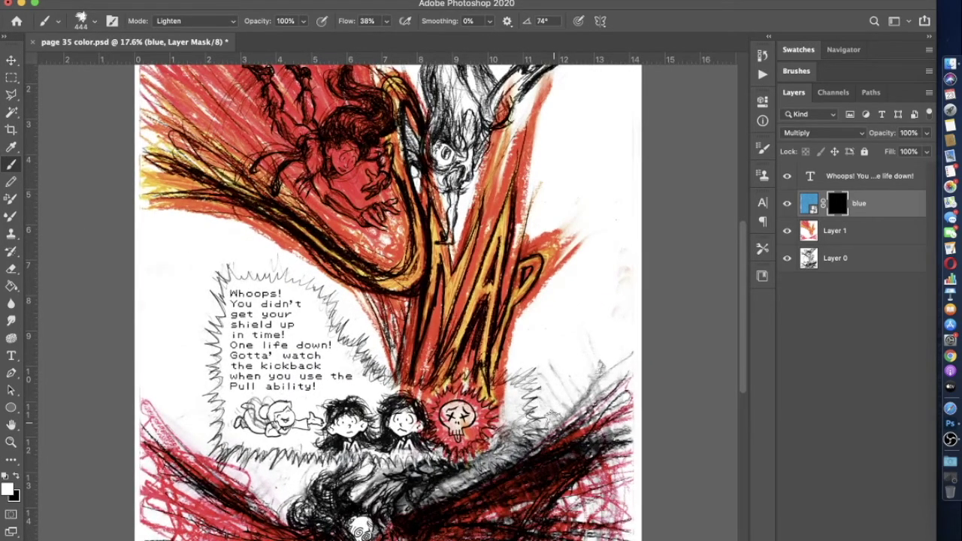
pyautogui.scroll(5, 553, 423)
pyautogui.scroll(-3, 552, 425)
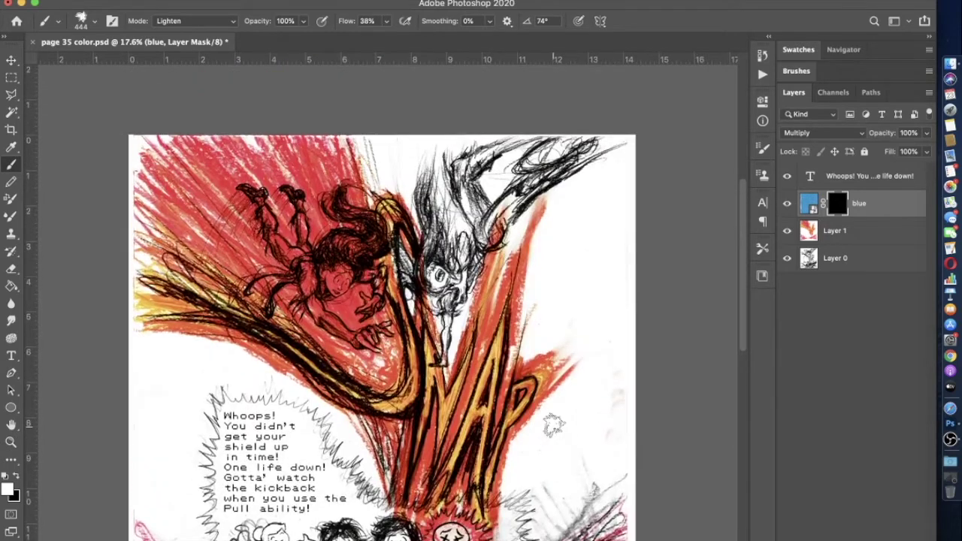
pyautogui.moveTo(544, 449)
pyautogui.mouseDown()
pyautogui.moveTo(535, 454)
pyautogui.moveTo(594, 389)
pyautogui.moveTo(613, 380)
pyautogui.moveTo(568, 425)
pyautogui.moveTo(624, 376)
pyautogui.moveTo(585, 412)
pyautogui.mouseUp()
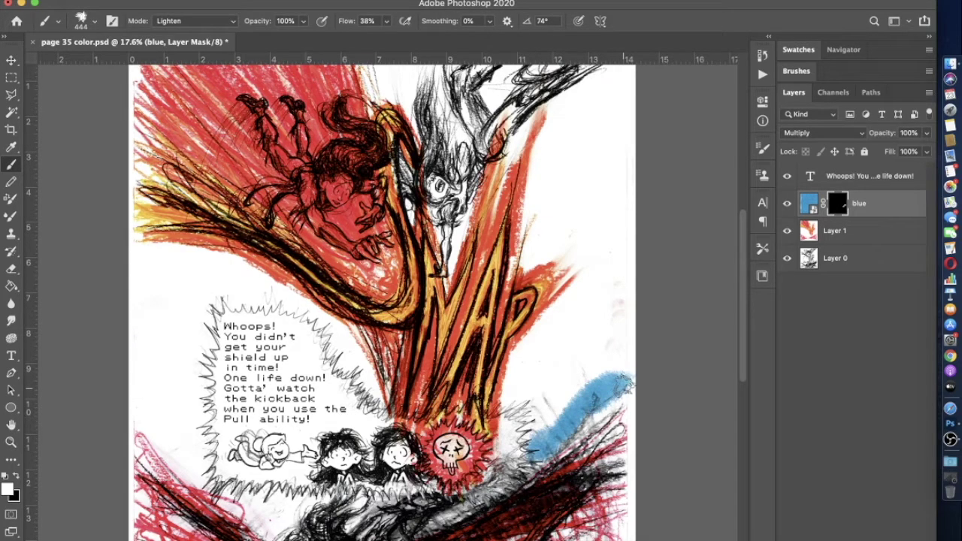
pyautogui.press('super+z')
# At 93% brush opacity, paint a blue band up the right side of the WHAP burst
pyautogui.click(94, 21)
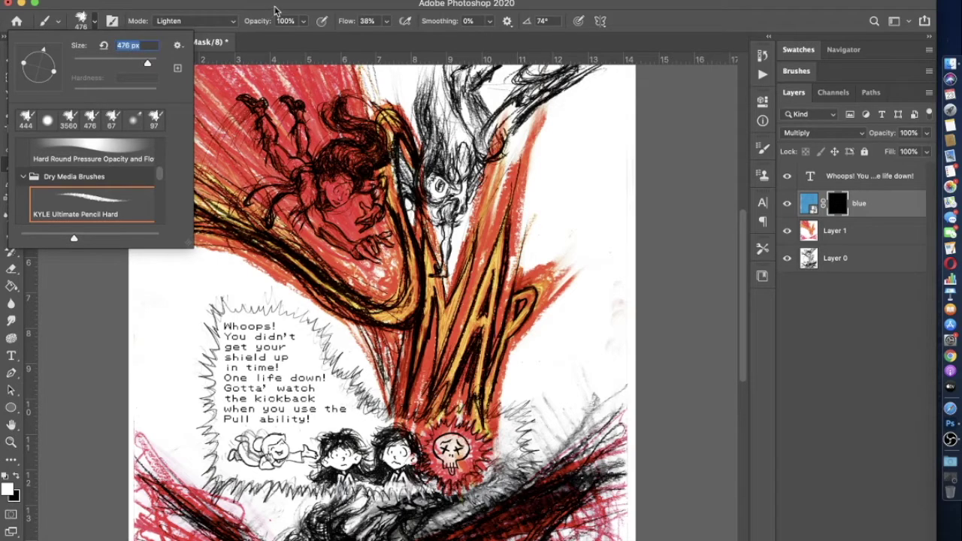
pyautogui.click(304, 22)
pyautogui.moveTo(548, 443)
pyautogui.mouseDown()
pyautogui.moveTo(547, 406)
pyautogui.moveTo(536, 460)
pyautogui.moveTo(509, 451)
pyautogui.moveTo(483, 476)
pyautogui.moveTo(527, 451)
pyautogui.moveTo(556, 458)
pyautogui.moveTo(587, 406)
pyautogui.moveTo(560, 451)
pyautogui.moveTo(630, 372)
pyautogui.moveTo(571, 436)
pyautogui.moveTo(625, 385)
pyautogui.mouseUp()
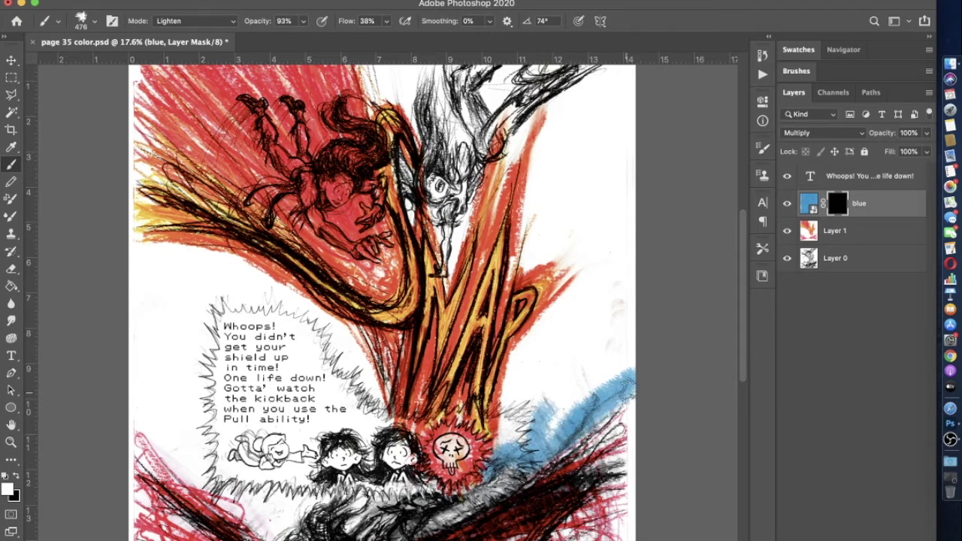
pyautogui.press('super+BackSpace')
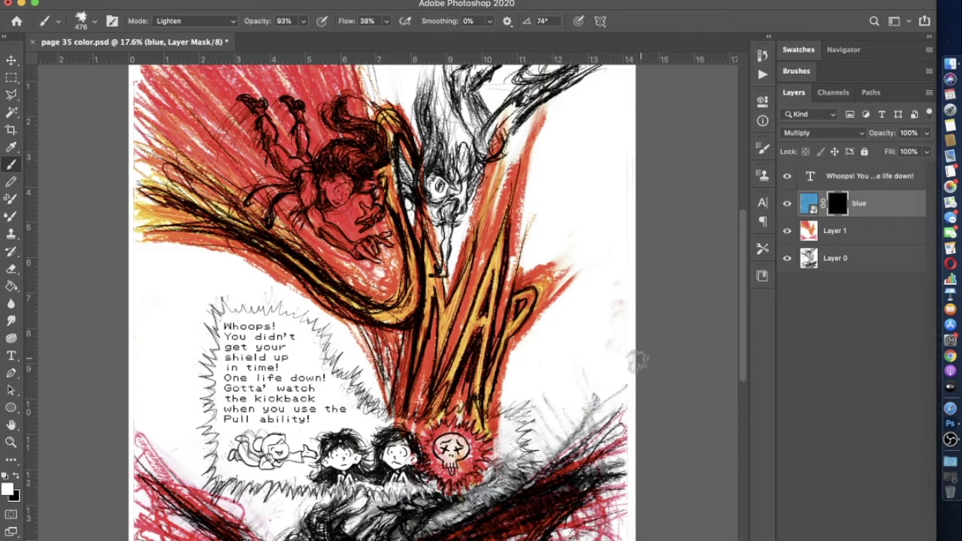
pyautogui.moveTo(636, 363)
pyautogui.mouseDown()
pyautogui.moveTo(519, 460)
pyautogui.moveTo(530, 469)
pyautogui.moveTo(485, 462)
pyautogui.moveTo(511, 439)
pyautogui.moveTo(504, 428)
pyautogui.moveTo(489, 473)
pyautogui.moveTo(521, 355)
pyautogui.mouseUp()
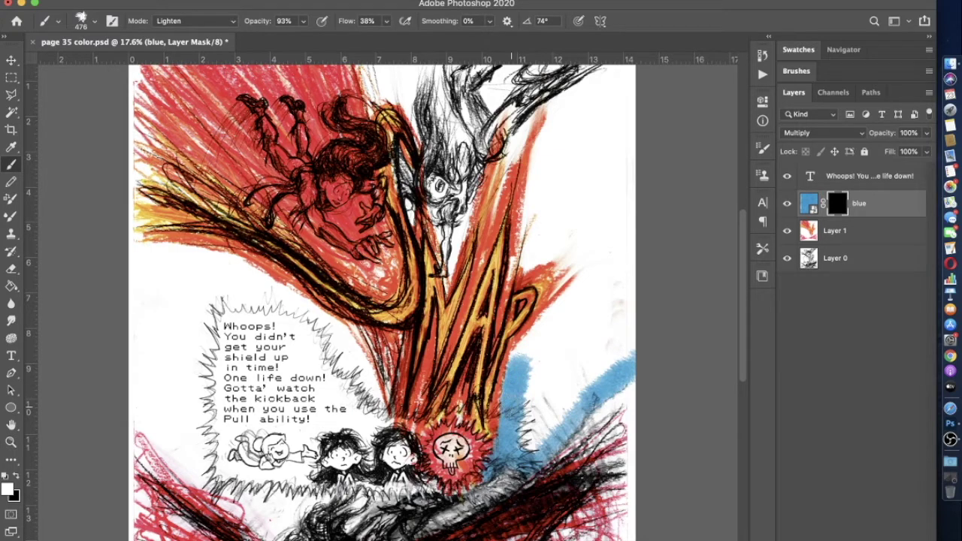
pyautogui.moveTo(521, 355)
pyautogui.mouseDown()
pyautogui.moveTo(541, 331)
pyautogui.moveTo(556, 330)
pyautogui.moveTo(510, 362)
pyautogui.moveTo(601, 267)
pyautogui.moveTo(556, 331)
pyautogui.moveTo(593, 263)
pyautogui.moveTo(549, 305)
pyautogui.mouseUp()
pyautogui.moveTo(577, 265)
pyautogui.mouseDown()
pyautogui.moveTo(529, 263)
pyautogui.moveTo(512, 287)
pyautogui.moveTo(540, 214)
pyautogui.moveTo(530, 197)
pyautogui.moveTo(518, 255)
pyautogui.moveTo(538, 141)
pyautogui.moveTo(519, 289)
pyautogui.moveTo(541, 127)
pyautogui.moveTo(497, 225)
pyautogui.moveTo(503, 146)
pyautogui.moveTo(513, 121)
pyautogui.moveTo(602, 79)
pyautogui.moveTo(556, 121)
pyautogui.moveTo(530, 132)
pyautogui.moveTo(645, 56)
pyautogui.moveTo(535, 124)
pyautogui.mouseUp()
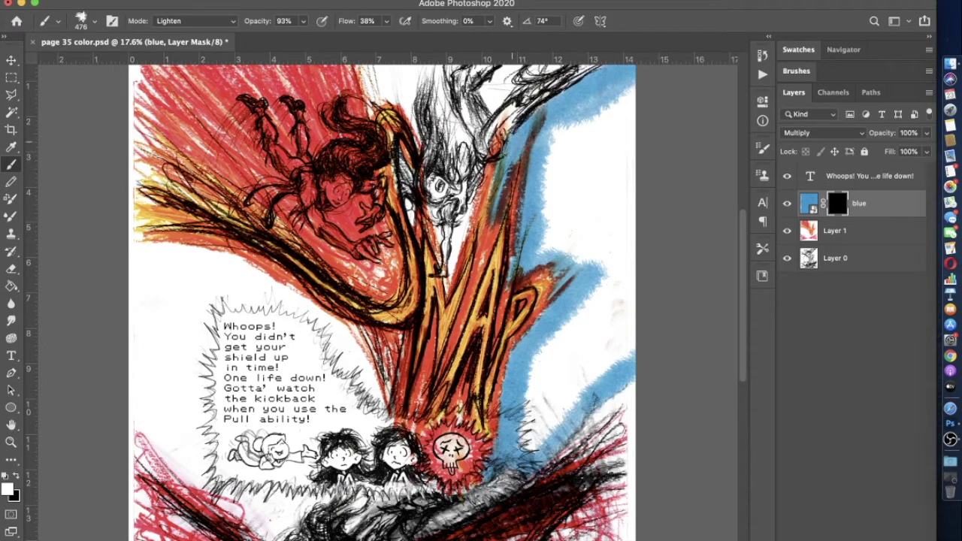
# Brush blue into the page's top-right corner and the white area near the top
pyautogui.scroll(5, 584, 241)
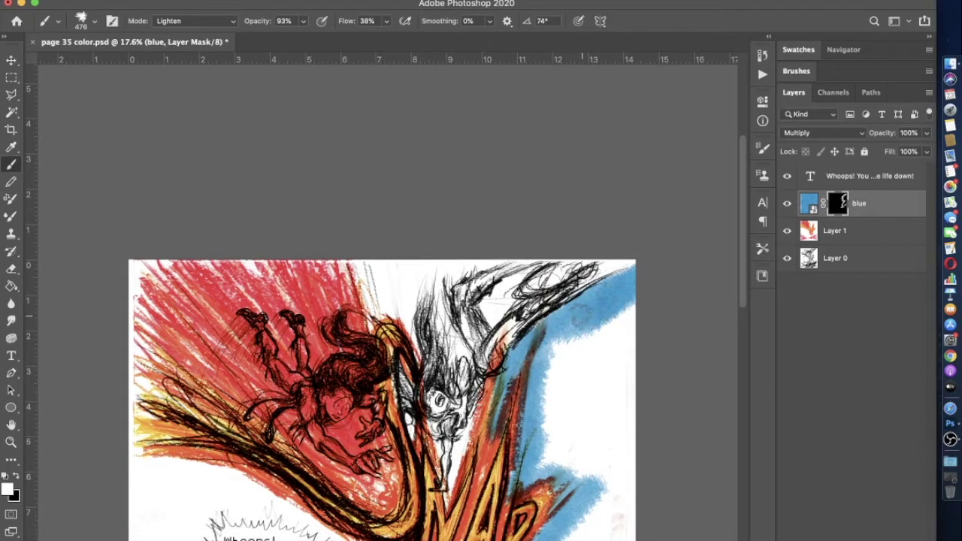
pyautogui.moveTo(606, 260); pyautogui.dragTo(611, 259)
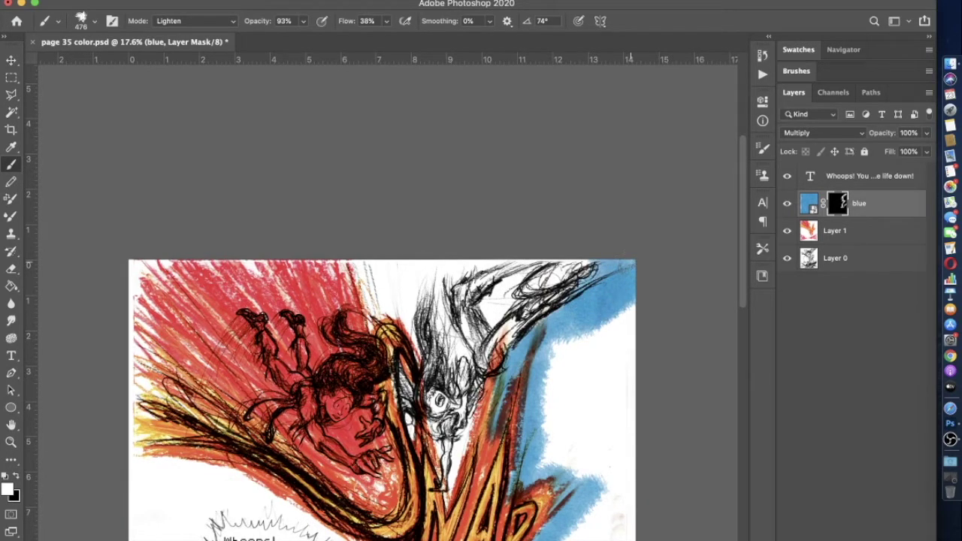
pyautogui.scroll(-2, 609, 263)
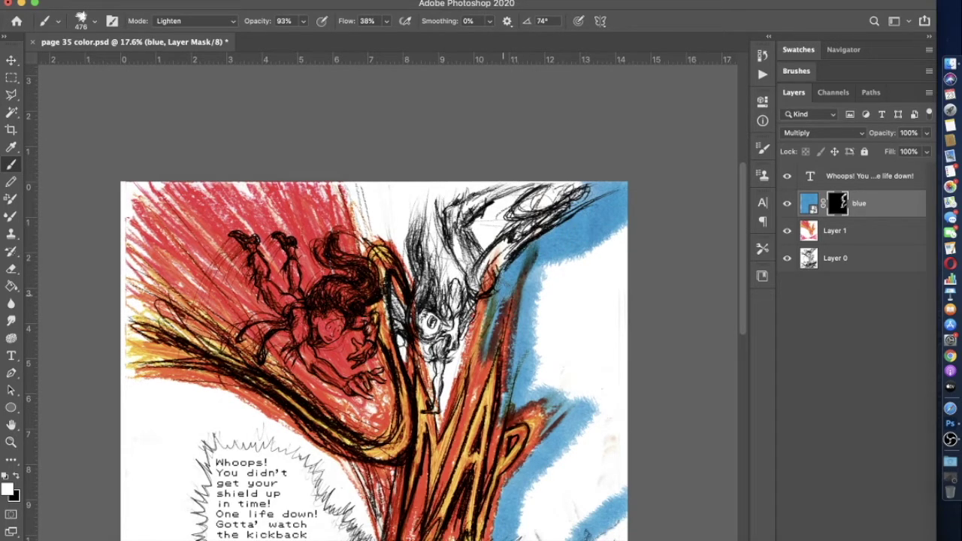
pyautogui.moveTo(526, 272)
pyautogui.mouseDown()
pyautogui.moveTo(552, 267)
pyautogui.moveTo(540, 285)
pyautogui.mouseUp()
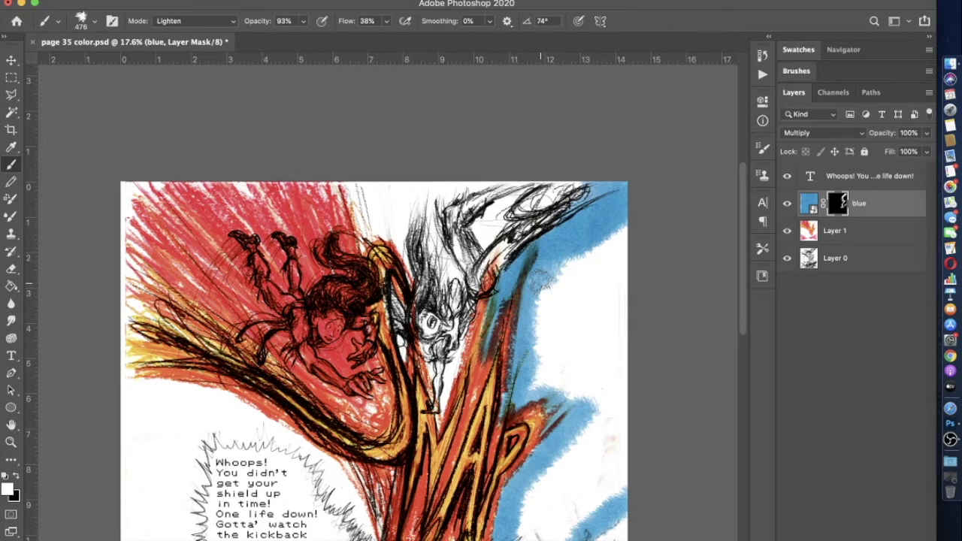
pyautogui.scroll(-2, 541, 282)
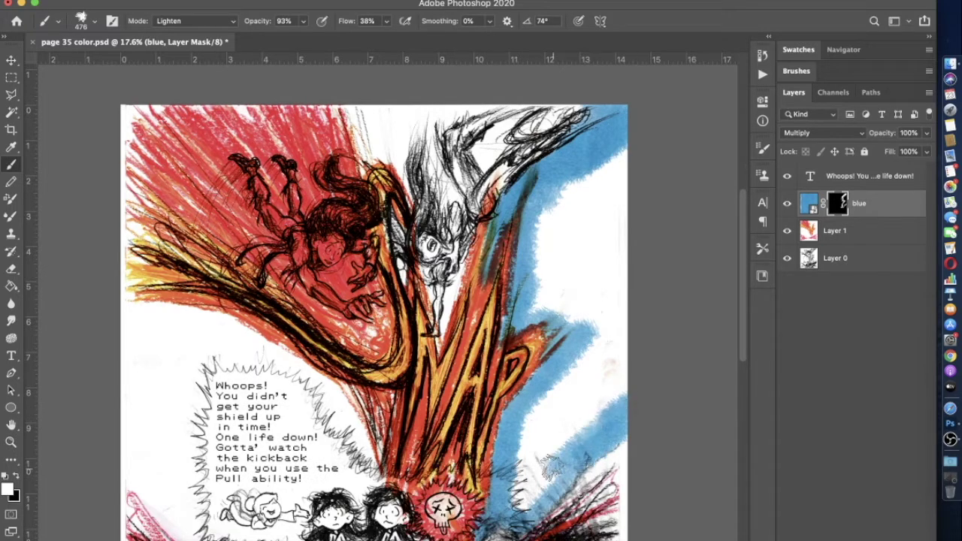
# Enlarge the brush to 508 px, fill the white area right of the burst, then hide the blue layer
pyautogui.click(93, 24)
pyautogui.moveTo(142, 63); pyautogui.dragTo(153, 63)
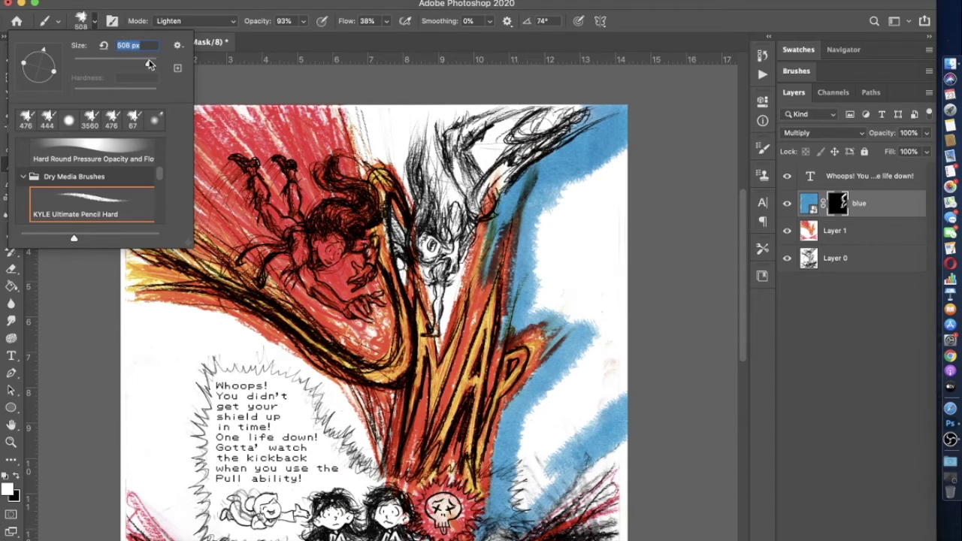
pyautogui.press('Return')
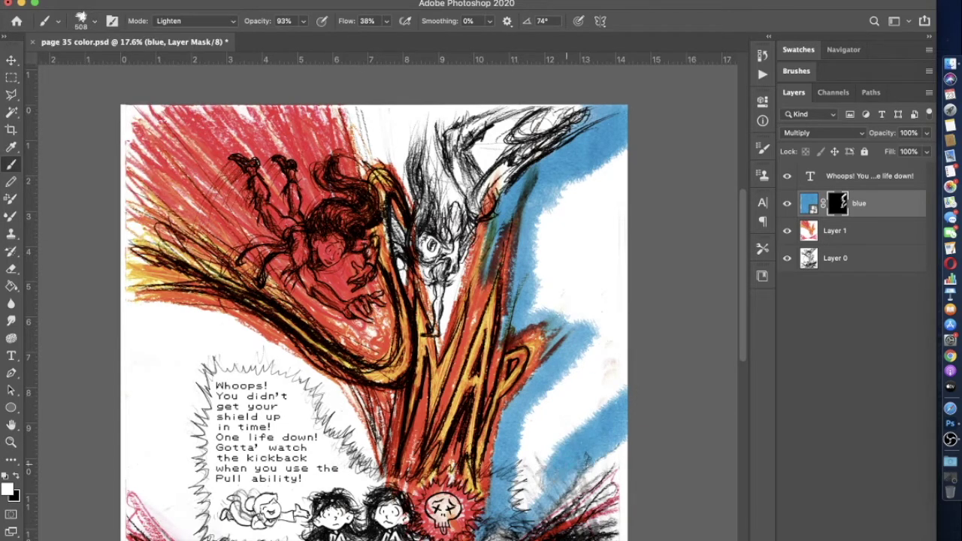
pyautogui.moveTo(635, 394)
pyautogui.mouseDown()
pyautogui.moveTo(587, 387)
pyautogui.moveTo(564, 410)
pyautogui.moveTo(558, 445)
pyautogui.moveTo(542, 421)
pyautogui.moveTo(526, 458)
pyautogui.moveTo(535, 489)
pyautogui.mouseUp()
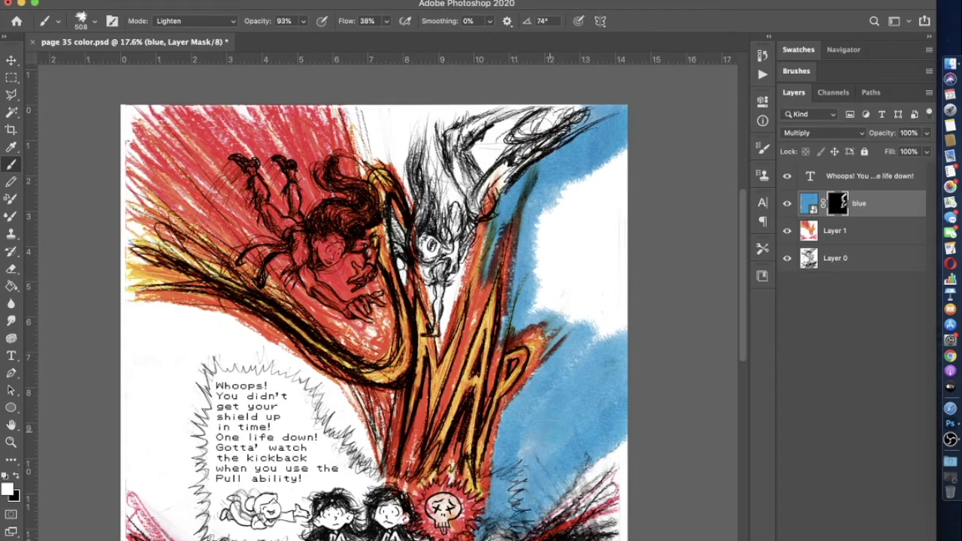
pyautogui.click(787, 203)
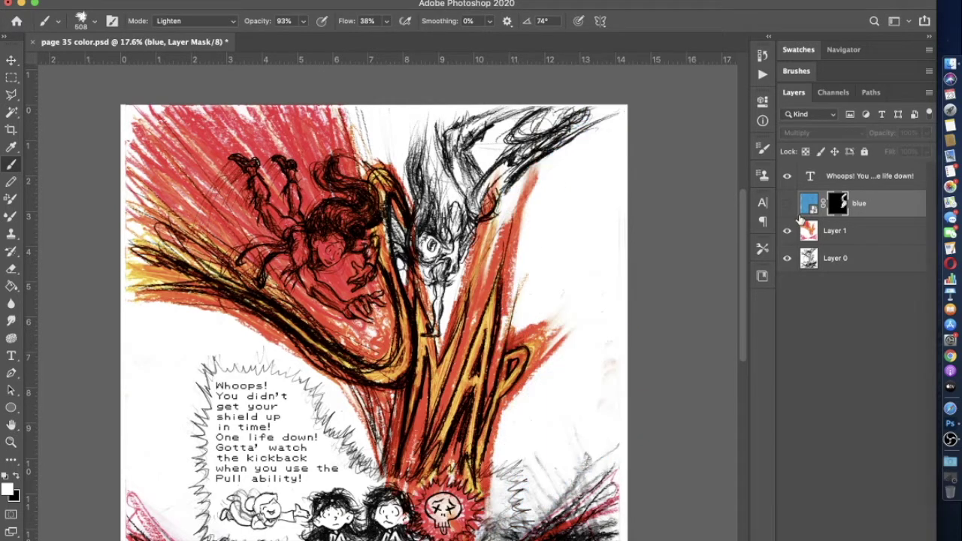
# Select the red colour layer and make white the painting colour
pyautogui.click(812, 237)
pyautogui.click(15, 476)
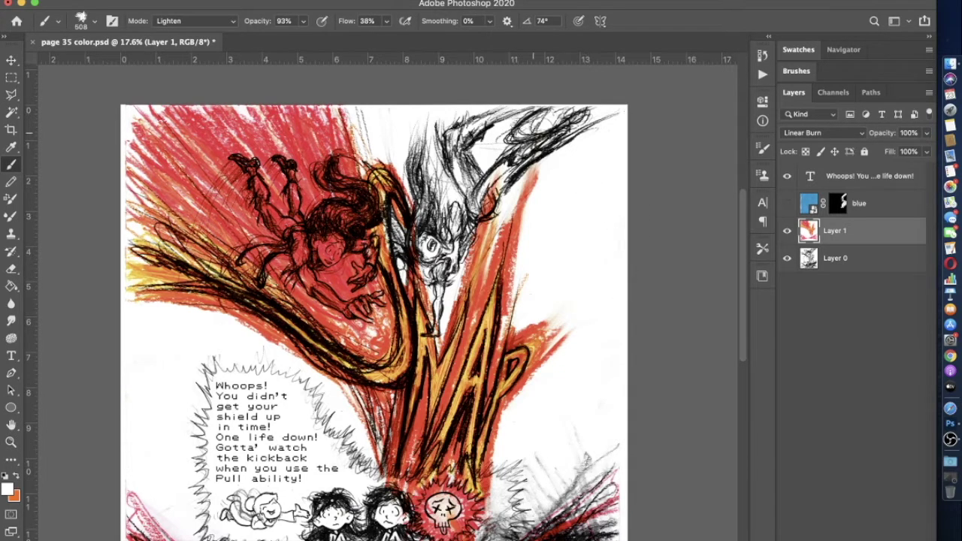
pyautogui.scroll(-5, 423, 181)
pyautogui.hscroll(-4, 423, 181)
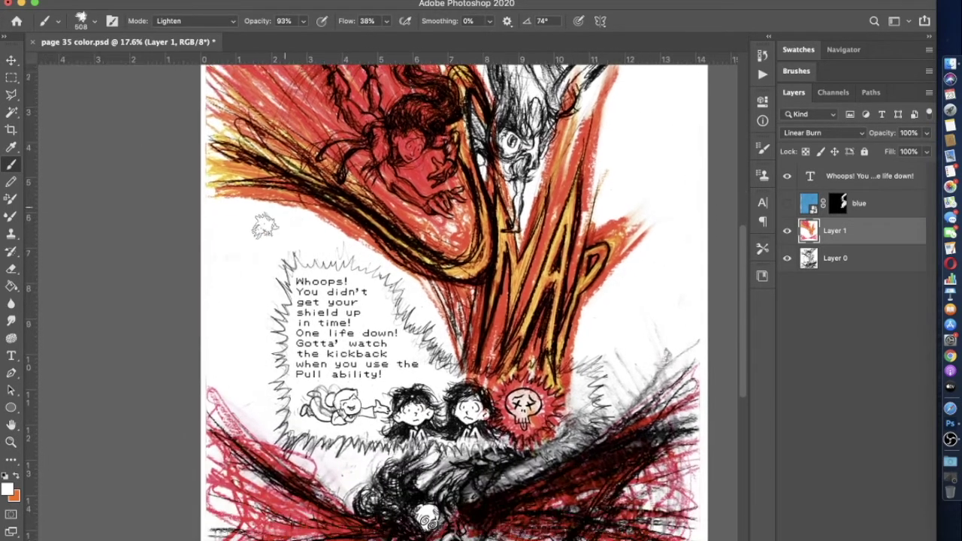
# Toggle the red colouring on and off to compare, then show the blue texture again
pyautogui.click(787, 231)
pyautogui.click(787, 231)
pyautogui.click(787, 231)
pyautogui.click(787, 231)
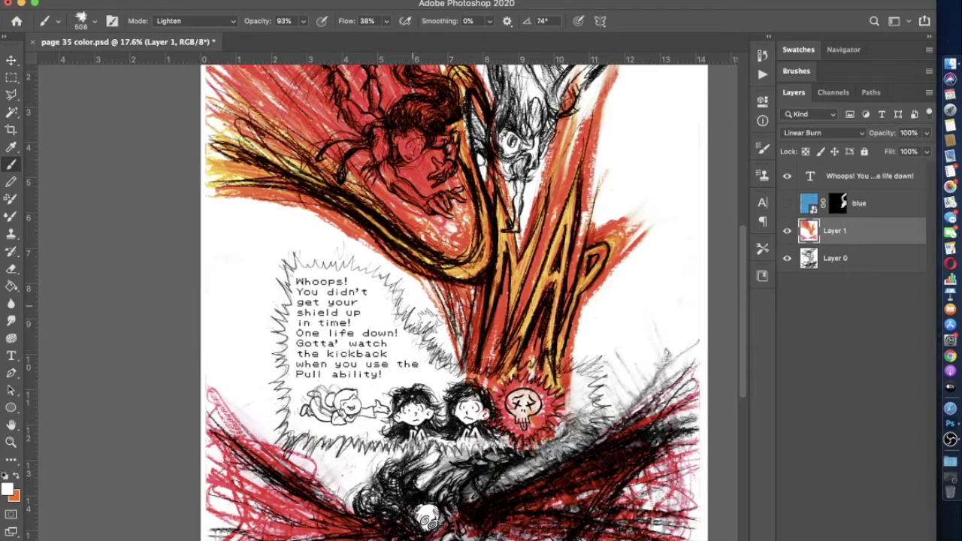
pyautogui.click(787, 231)
pyautogui.click(787, 230)
pyautogui.click(787, 231)
pyautogui.click(787, 231)
pyautogui.click(787, 231)
pyautogui.click(787, 231)
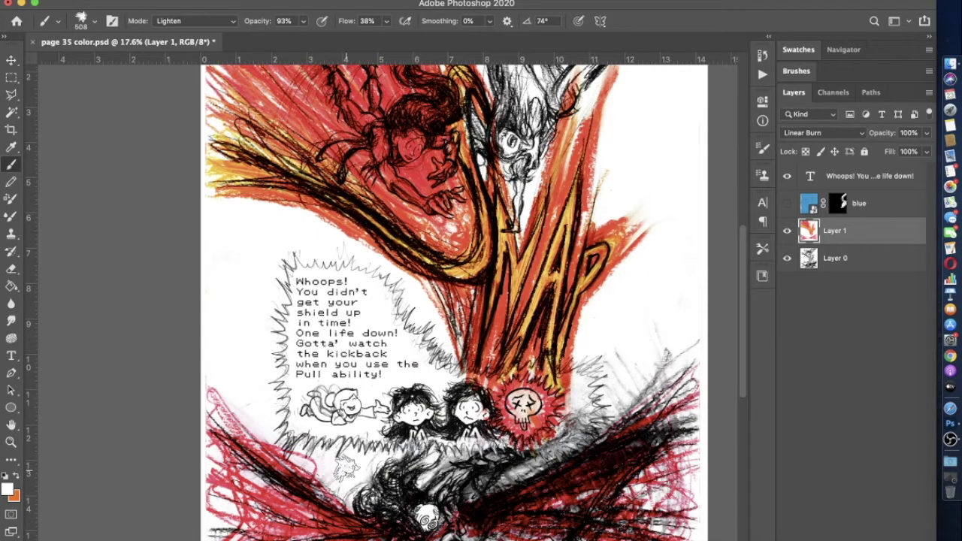
pyautogui.click(783, 240)
pyautogui.click(783, 241)
pyautogui.click(784, 242)
pyautogui.click(786, 242)
pyautogui.click(784, 242)
pyautogui.scroll(-3, 203, 374)
pyautogui.scroll(-2, 191, 382)
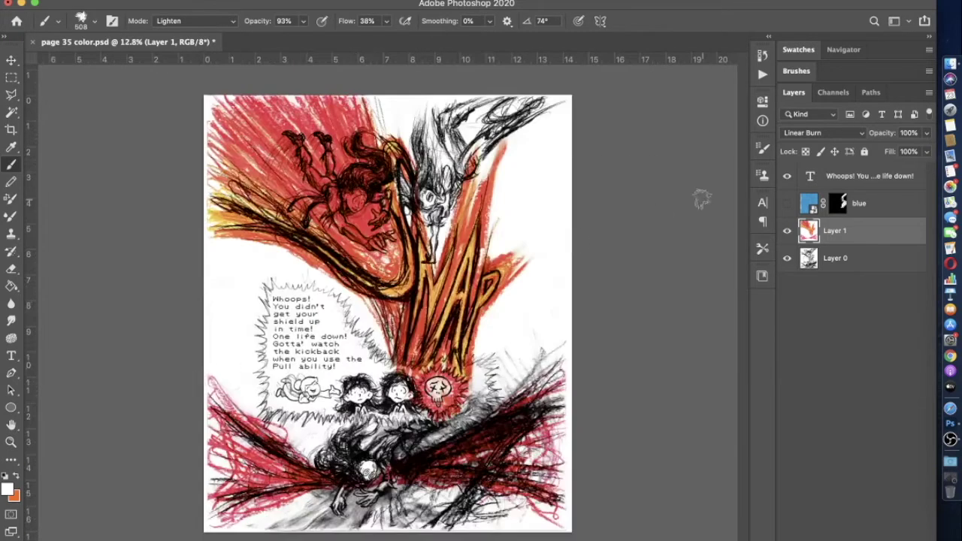
pyautogui.click(787, 204)
# Select the blue layer's mask and brush blue over the right-middle and upper-right cloud area
pyautogui.click(818, 205)
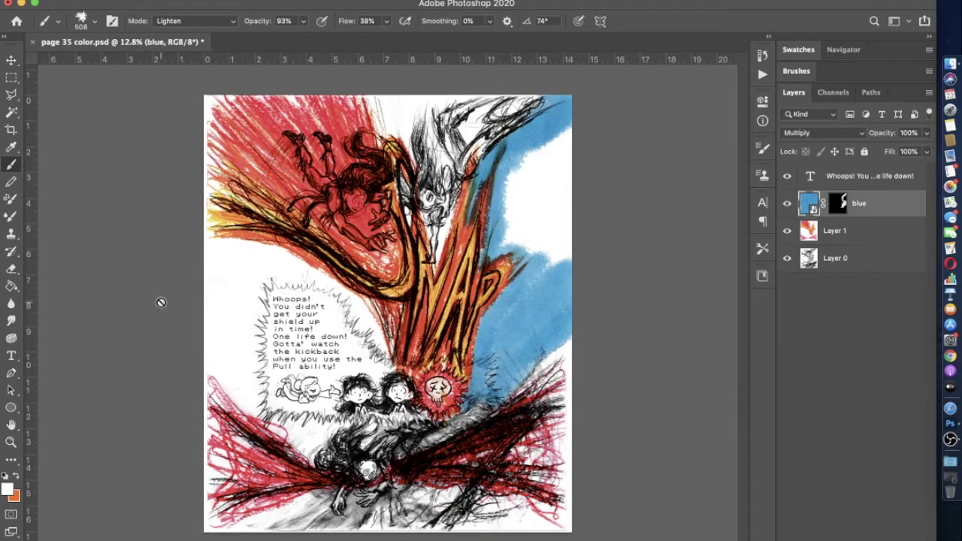
pyautogui.click(836, 205)
pyautogui.moveTo(572, 252)
pyautogui.mouseDown()
pyautogui.moveTo(500, 323)
pyautogui.moveTo(500, 357)
pyautogui.moveTo(485, 372)
pyautogui.mouseUp()
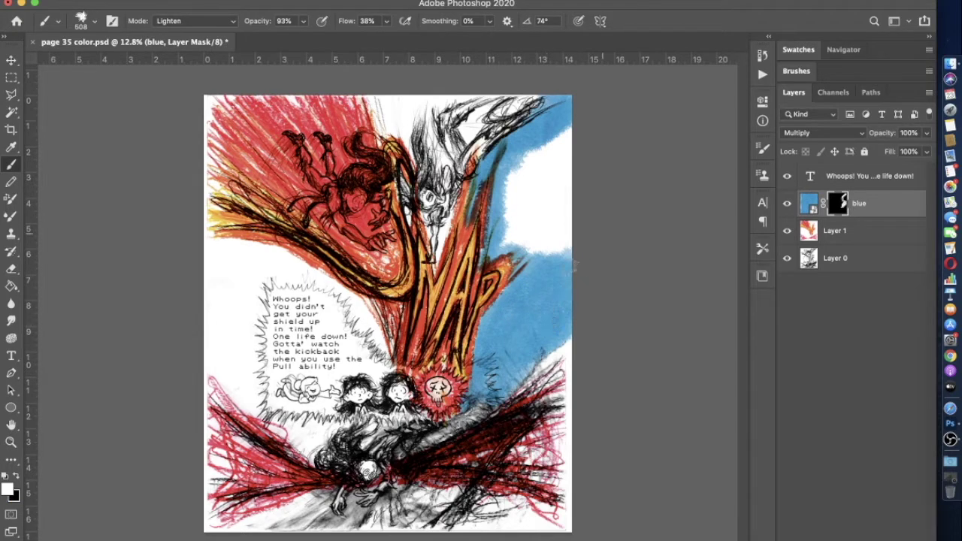
pyautogui.moveTo(493, 301)
pyautogui.mouseDown()
pyautogui.moveTo(556, 248)
pyautogui.moveTo(518, 259)
pyautogui.moveTo(555, 242)
pyautogui.moveTo(515, 186)
pyautogui.moveTo(572, 129)
pyautogui.moveTo(519, 173)
pyautogui.moveTo(571, 150)
pyautogui.mouseUp()
pyautogui.moveTo(579, 225)
pyautogui.mouseDown()
pyautogui.moveTo(565, 151)
pyautogui.moveTo(555, 225)
pyautogui.mouseUp()
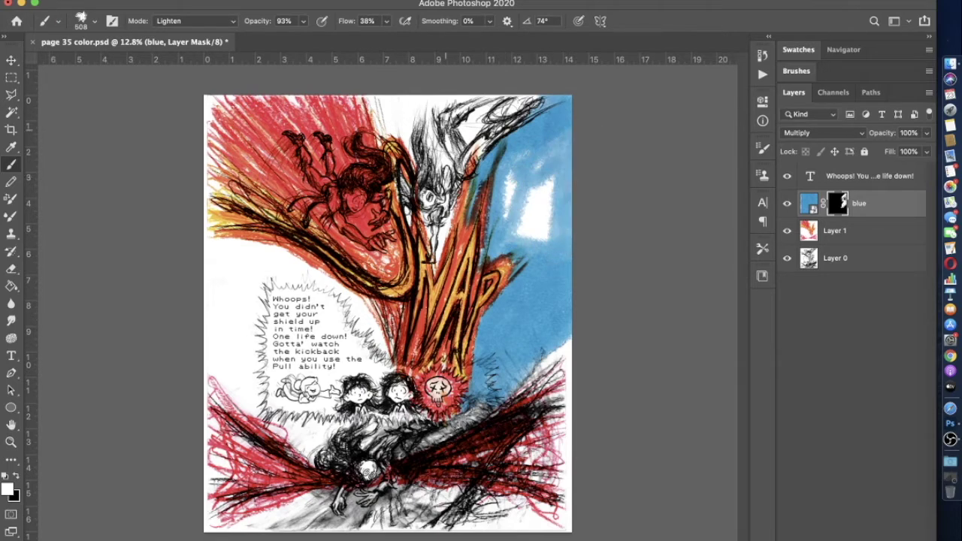
# At 100% brush opacity, cover the remaining upper-right white and the page's lower-left edge
pyautogui.click(302, 21)
pyautogui.moveTo(589, 258)
pyautogui.mouseDown()
pyautogui.moveTo(519, 239)
pyautogui.moveTo(502, 180)
pyautogui.moveTo(526, 225)
pyautogui.moveTo(575, 239)
pyautogui.moveTo(551, 177)
pyautogui.moveTo(570, 129)
pyautogui.mouseUp()
pyautogui.moveTo(541, 195)
pyautogui.mouseDown()
pyautogui.moveTo(520, 158)
pyautogui.moveTo(537, 200)
pyautogui.moveTo(520, 218)
pyautogui.mouseUp()
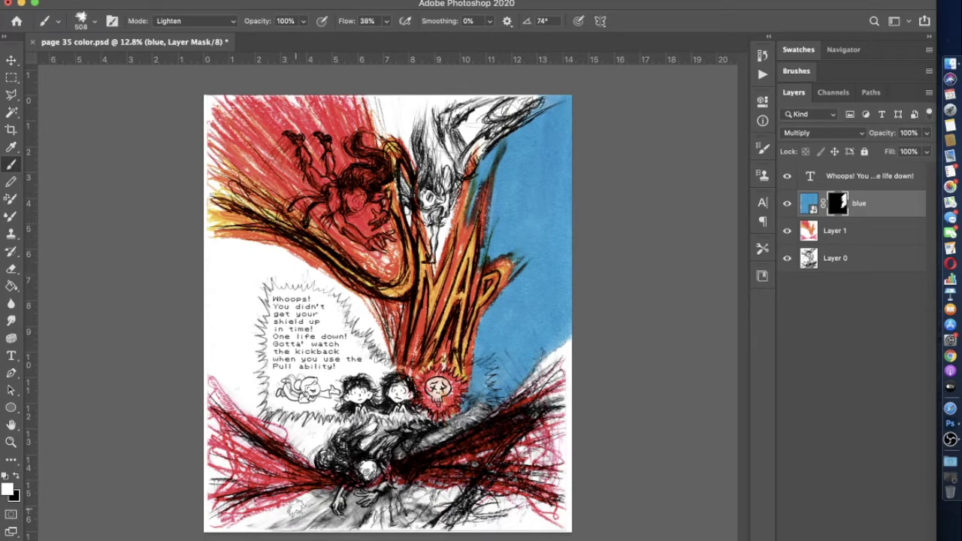
pyautogui.moveTo(206, 535)
pyautogui.mouseDown()
pyautogui.moveTo(267, 532)
pyautogui.moveTo(239, 535)
pyautogui.moveTo(305, 502)
pyautogui.moveTo(286, 504)
pyautogui.mouseUp()
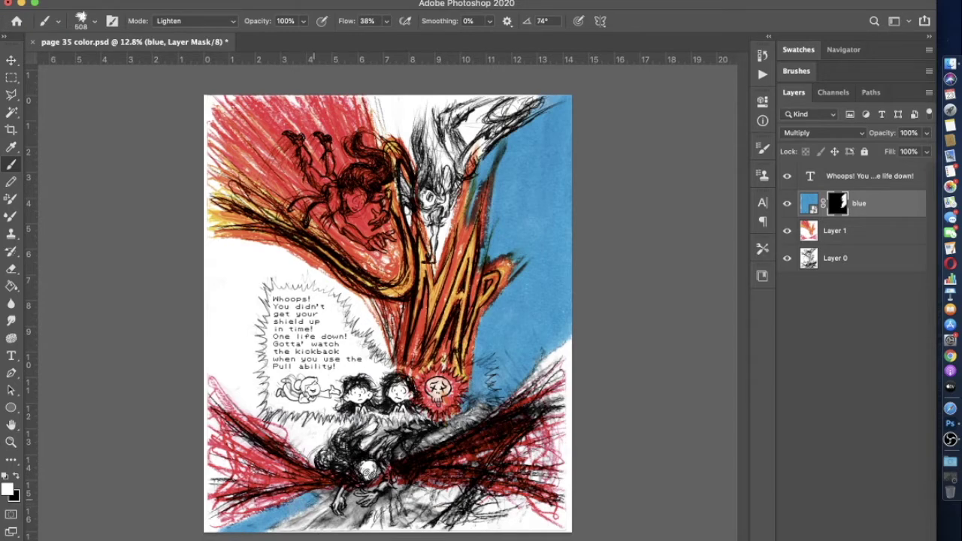
pyautogui.moveTo(308, 454)
pyautogui.mouseDown()
pyautogui.moveTo(308, 462)
pyautogui.moveTo(312, 451)
pyautogui.moveTo(238, 387)
pyautogui.moveTo(218, 346)
pyautogui.moveTo(244, 402)
pyautogui.moveTo(209, 347)
pyautogui.moveTo(301, 421)
pyautogui.moveTo(309, 445)
pyautogui.moveTo(244, 388)
pyautogui.moveTo(291, 432)
pyautogui.mouseUp()
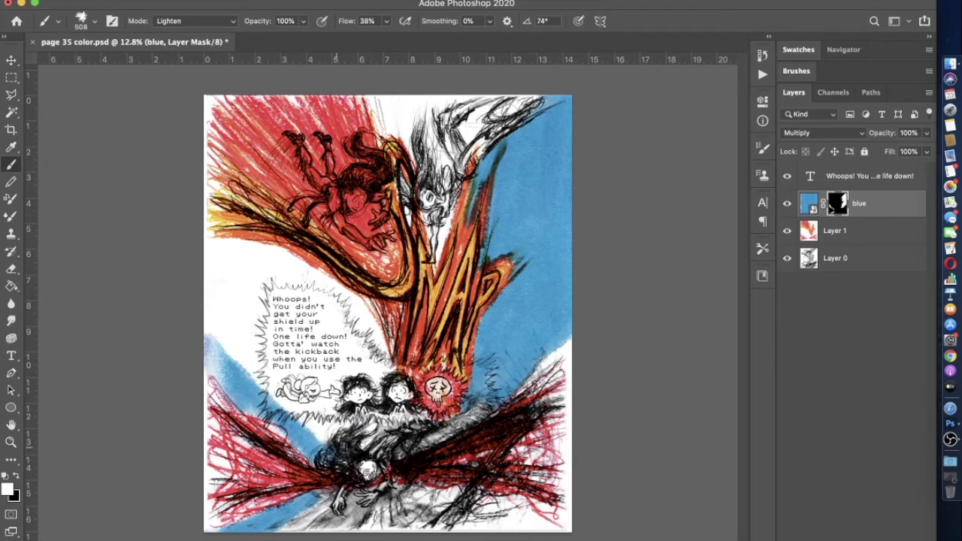
# Paint blue over the small characters, the middle character's face and the skull head
pyautogui.moveTo(362, 443); pyautogui.dragTo(383, 420)
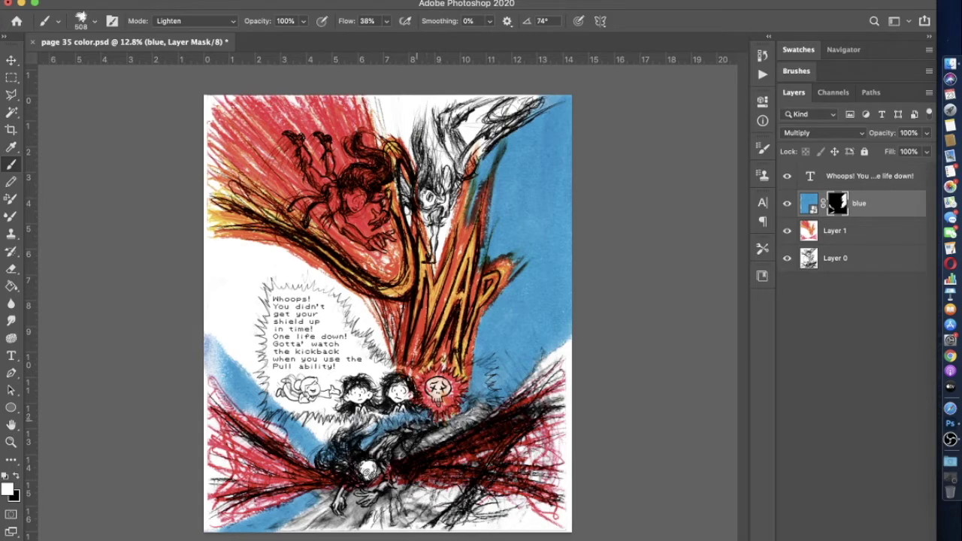
pyautogui.moveTo(425, 420)
pyautogui.mouseDown()
pyautogui.moveTo(455, 418)
pyautogui.moveTo(374, 427)
pyautogui.mouseUp()
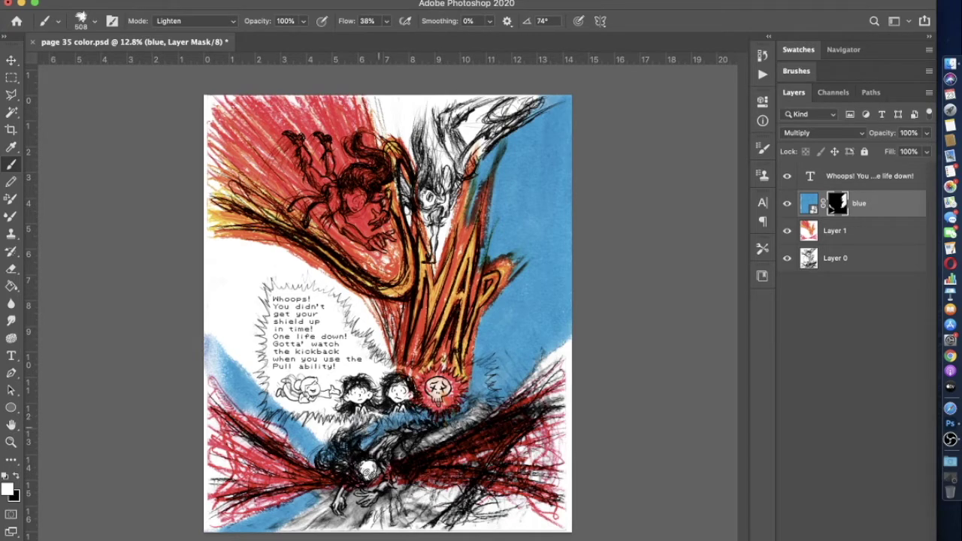
pyautogui.moveTo(399, 405)
pyautogui.mouseDown()
pyautogui.moveTo(380, 372)
pyautogui.moveTo(391, 402)
pyautogui.mouseUp()
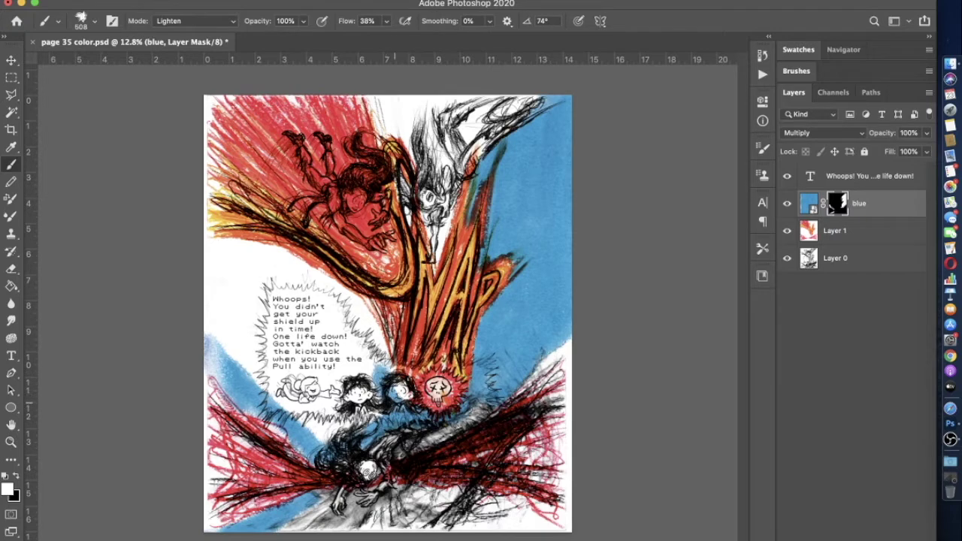
pyautogui.moveTo(403, 395); pyautogui.dragTo(396, 384)
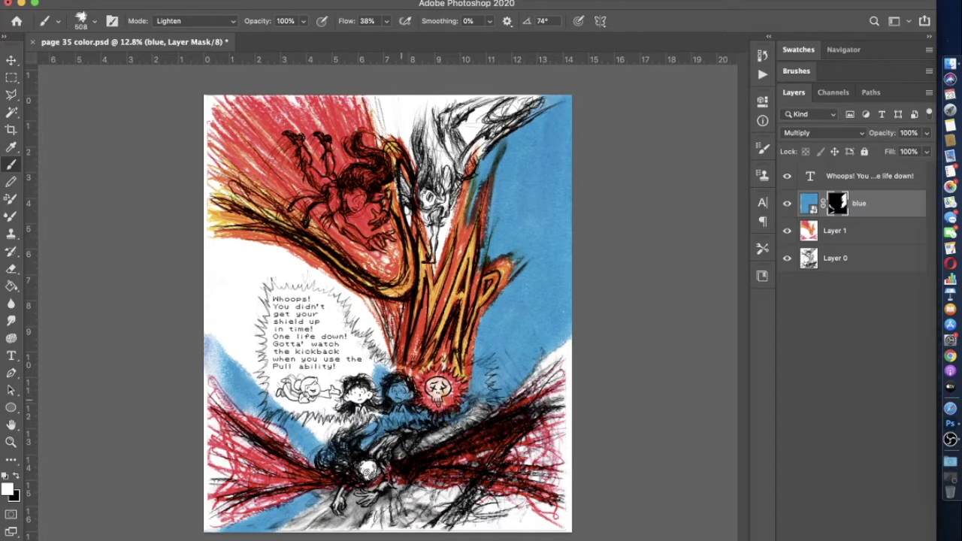
pyautogui.moveTo(425, 406)
pyautogui.mouseDown()
pyautogui.moveTo(466, 400)
pyautogui.moveTo(425, 384)
pyautogui.moveTo(403, 390)
pyautogui.mouseUp()
pyautogui.moveTo(444, 362); pyautogui.dragTo(421, 385)
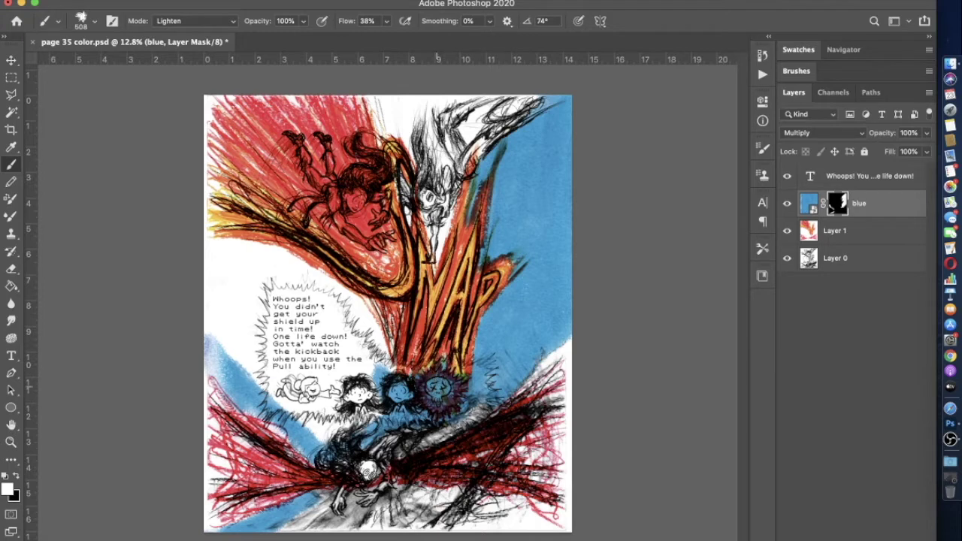
# Extend blue over the middle character's head and beside the speech balloon near the left edge
pyautogui.moveTo(388, 372)
pyautogui.mouseDown()
pyautogui.moveTo(380, 311)
pyautogui.moveTo(347, 302)
pyautogui.moveTo(308, 272)
pyautogui.moveTo(337, 297)
pyautogui.moveTo(278, 251)
pyautogui.moveTo(216, 237)
pyautogui.moveTo(304, 272)
pyautogui.moveTo(219, 246)
pyautogui.moveTo(310, 254)
pyautogui.moveTo(229, 239)
pyautogui.mouseUp()
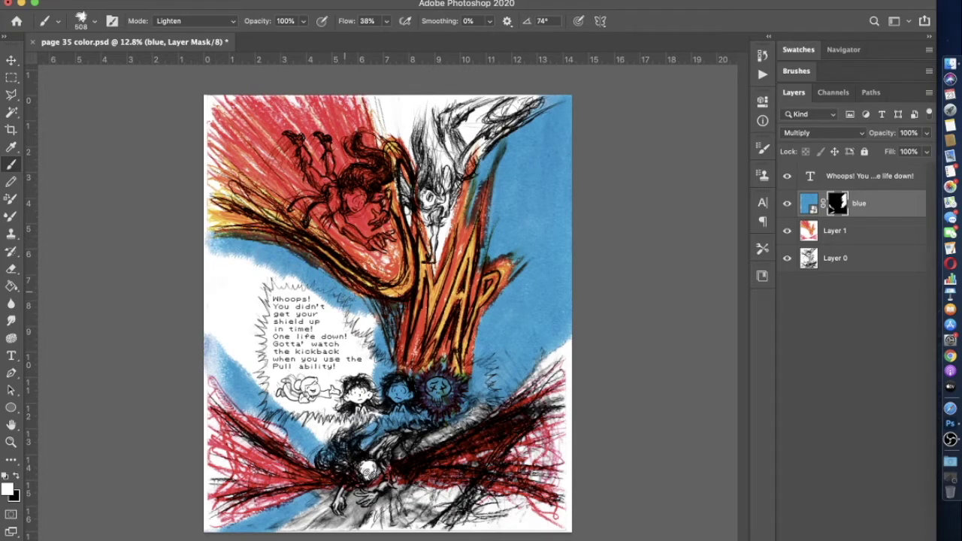
pyautogui.moveTo(212, 244)
pyautogui.mouseDown()
pyautogui.moveTo(219, 390)
pyautogui.moveTo(224, 259)
pyautogui.moveTo(236, 368)
pyautogui.moveTo(248, 293)
pyautogui.moveTo(259, 428)
pyautogui.moveTo(251, 451)
pyautogui.moveTo(293, 436)
pyautogui.moveTo(323, 406)
pyautogui.moveTo(354, 421)
pyautogui.moveTo(323, 443)
pyautogui.moveTo(364, 415)
pyautogui.moveTo(380, 384)
pyautogui.moveTo(372, 315)
pyautogui.moveTo(368, 410)
pyautogui.moveTo(290, 301)
pyautogui.moveTo(327, 398)
pyautogui.moveTo(274, 285)
pyautogui.moveTo(293, 417)
pyautogui.moveTo(278, 376)
pyautogui.moveTo(301, 394)
pyautogui.moveTo(312, 425)
pyautogui.moveTo(260, 293)
pyautogui.moveTo(315, 345)
pyautogui.moveTo(350, 293)
pyautogui.moveTo(364, 338)
pyautogui.moveTo(370, 331)
pyautogui.moveTo(354, 372)
pyautogui.moveTo(339, 316)
pyautogui.moveTo(342, 398)
pyautogui.moveTo(330, 413)
pyautogui.moveTo(372, 399)
pyautogui.moveTo(389, 357)
pyautogui.mouseUp()
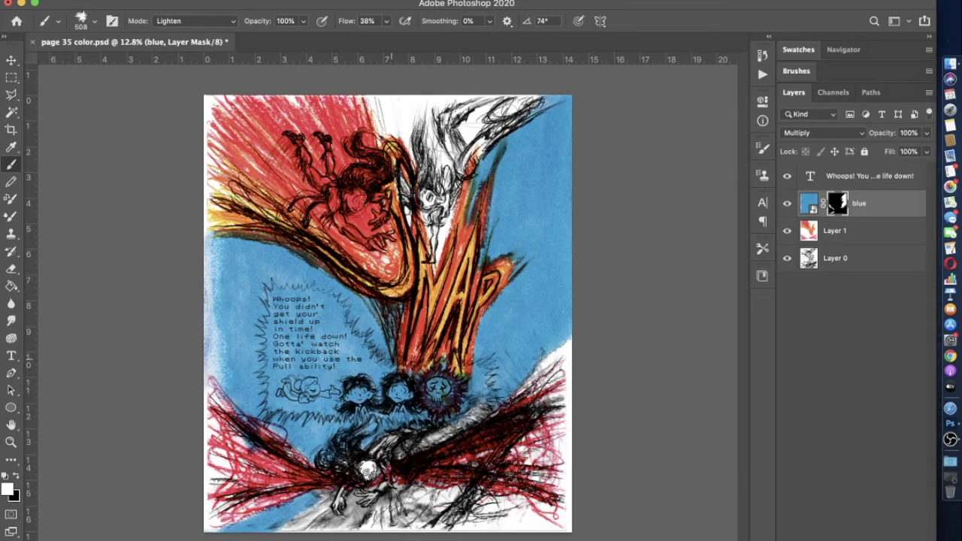
pyautogui.moveTo(338, 391); pyautogui.dragTo(342, 386)
pyautogui.scroll(3, 353, 150)
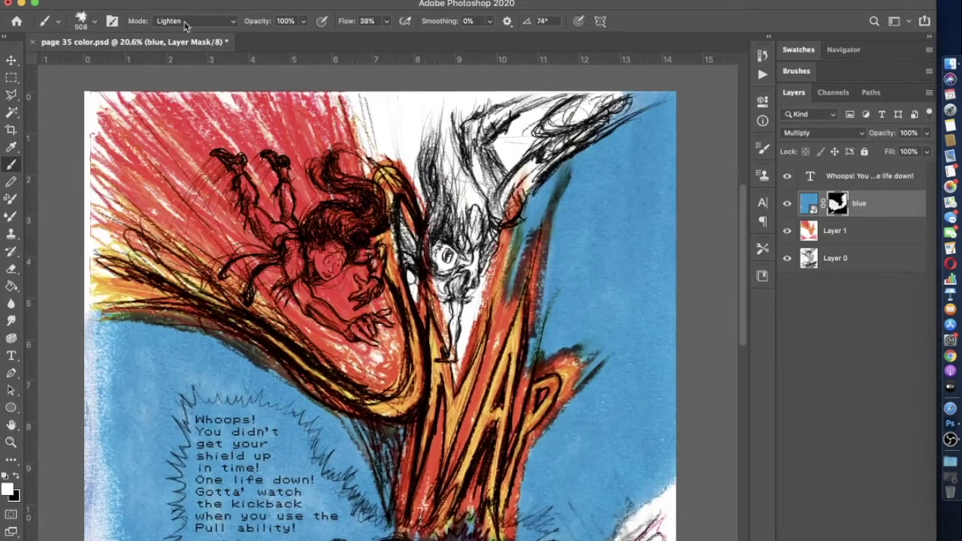
# With a 194 px brush, paint blue along and over the orange streak
pyautogui.click(89, 21)
pyautogui.moveTo(130, 63); pyautogui.dragTo(126, 63)
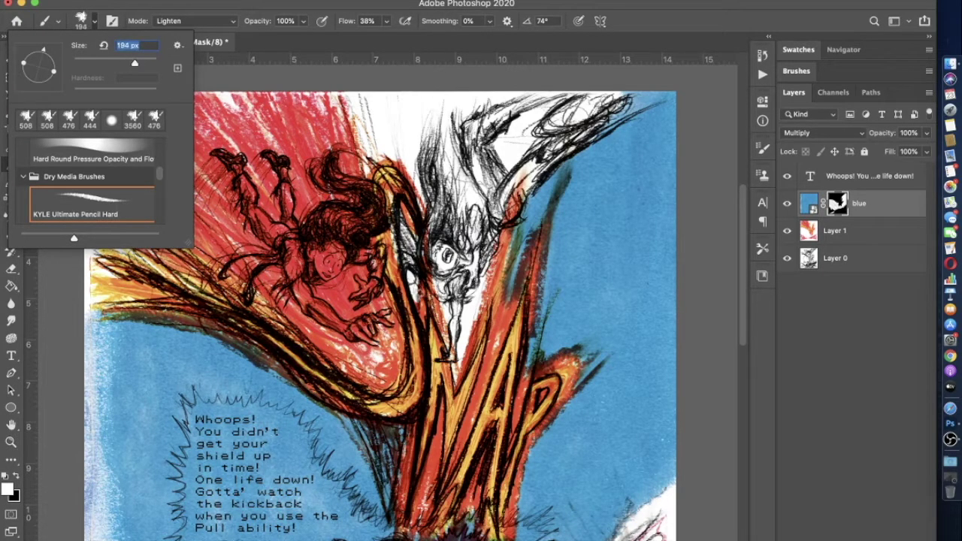
pyautogui.press('Return')
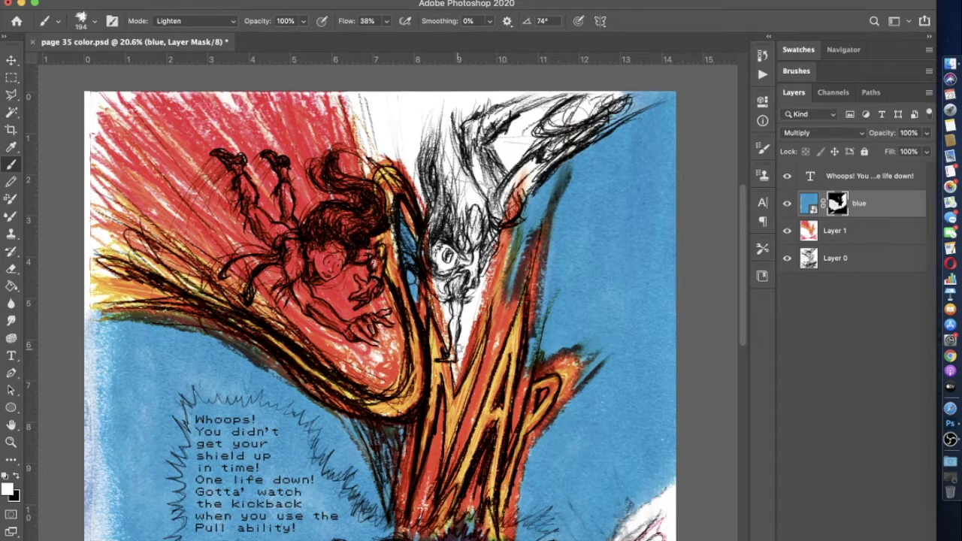
pyautogui.scroll(2, 380, 315)
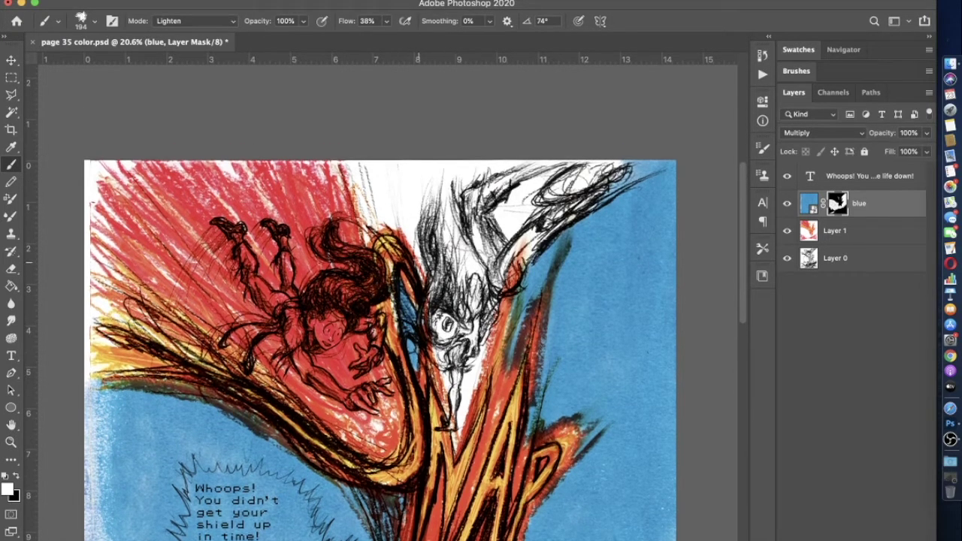
pyautogui.moveTo(424, 277)
pyautogui.mouseDown()
pyautogui.moveTo(384, 221)
pyautogui.moveTo(366, 230)
pyautogui.moveTo(351, 159)
pyautogui.moveTo(376, 225)
pyautogui.moveTo(342, 159)
pyautogui.mouseUp()
pyautogui.moveTo(368, 227)
pyautogui.mouseDown()
pyautogui.moveTo(410, 226)
pyautogui.moveTo(418, 244)
pyautogui.moveTo(395, 225)
pyautogui.mouseUp()
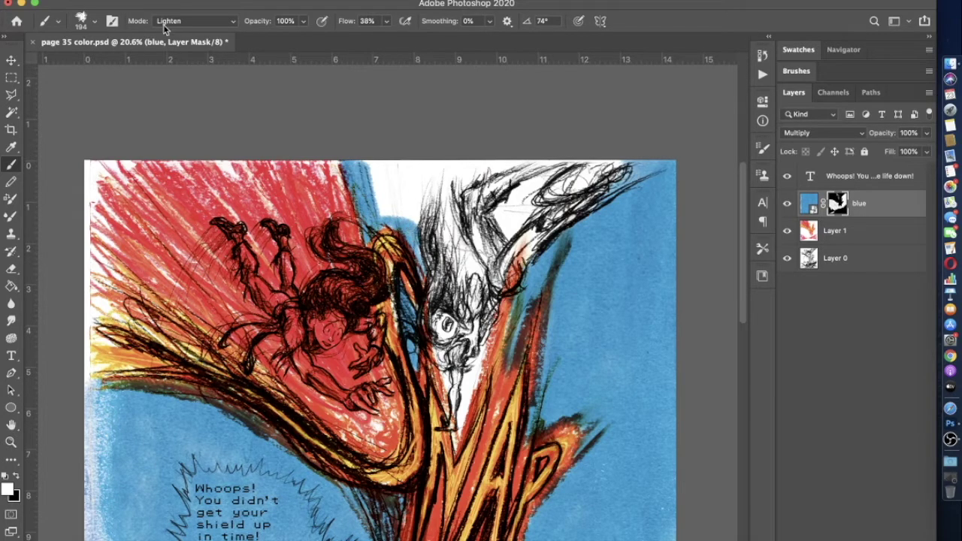
# Enlarge the brush to 284 px and reveal blue around the sketched white figure
pyautogui.click(93, 21)
pyautogui.moveTo(129, 62); pyautogui.dragTo(139, 63)
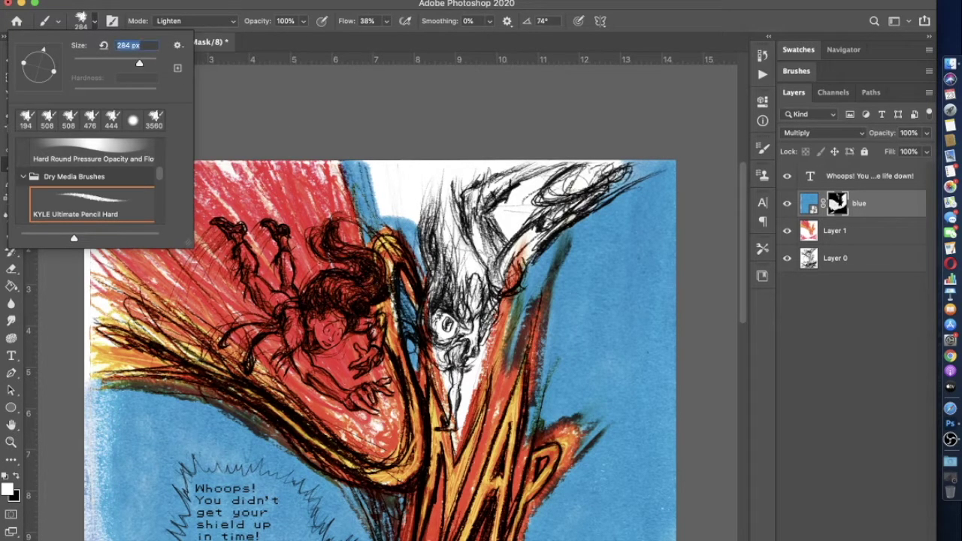
pyautogui.press('Return')
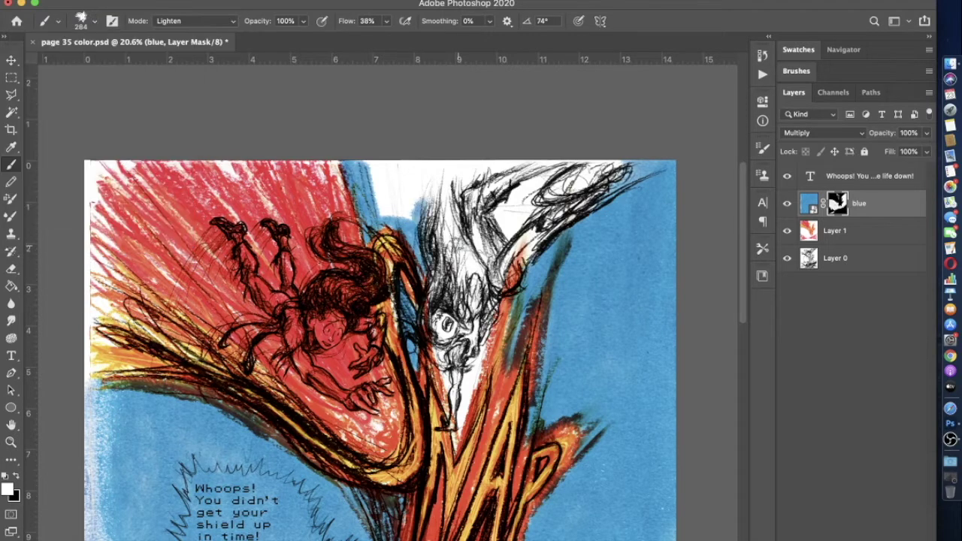
pyautogui.moveTo(454, 218)
pyautogui.mouseDown()
pyautogui.moveTo(444, 187)
pyautogui.moveTo(448, 233)
pyautogui.moveTo(444, 175)
pyautogui.moveTo(454, 204)
pyautogui.moveTo(454, 189)
pyautogui.moveTo(481, 174)
pyautogui.moveTo(454, 194)
pyautogui.moveTo(534, 163)
pyautogui.moveTo(443, 181)
pyautogui.moveTo(514, 166)
pyautogui.moveTo(395, 177)
pyautogui.moveTo(364, 161)
pyautogui.moveTo(383, 210)
pyautogui.moveTo(407, 215)
pyautogui.moveTo(432, 192)
pyautogui.moveTo(420, 177)
pyautogui.moveTo(402, 166)
pyautogui.moveTo(380, 210)
pyautogui.moveTo(374, 197)
pyautogui.moveTo(406, 203)
pyautogui.moveTo(415, 216)
pyautogui.mouseUp()
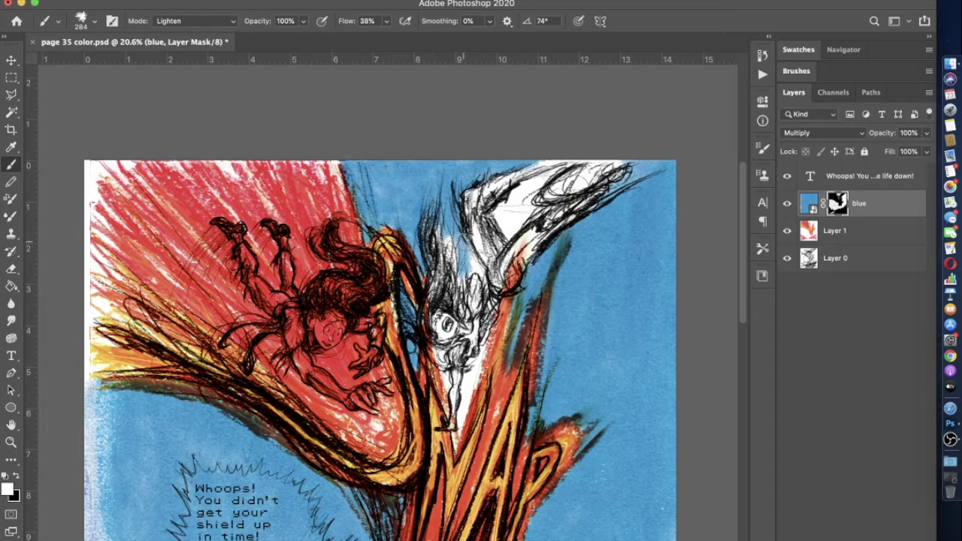
# With a 175 px brush, paint blue around the white figure's hair and legs
pyautogui.click(94, 21)
pyautogui.moveTo(137, 63); pyautogui.dragTo(131, 63)
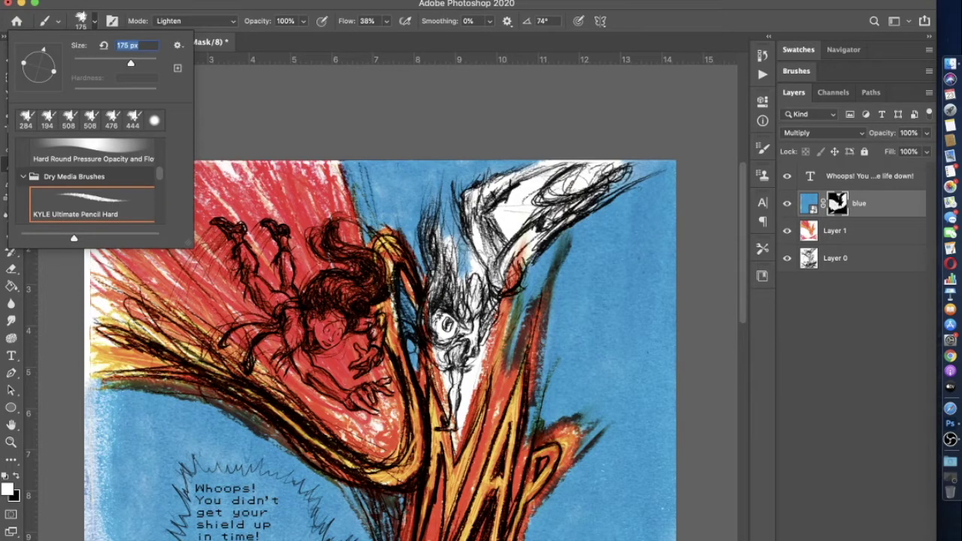
pyautogui.press('Return')
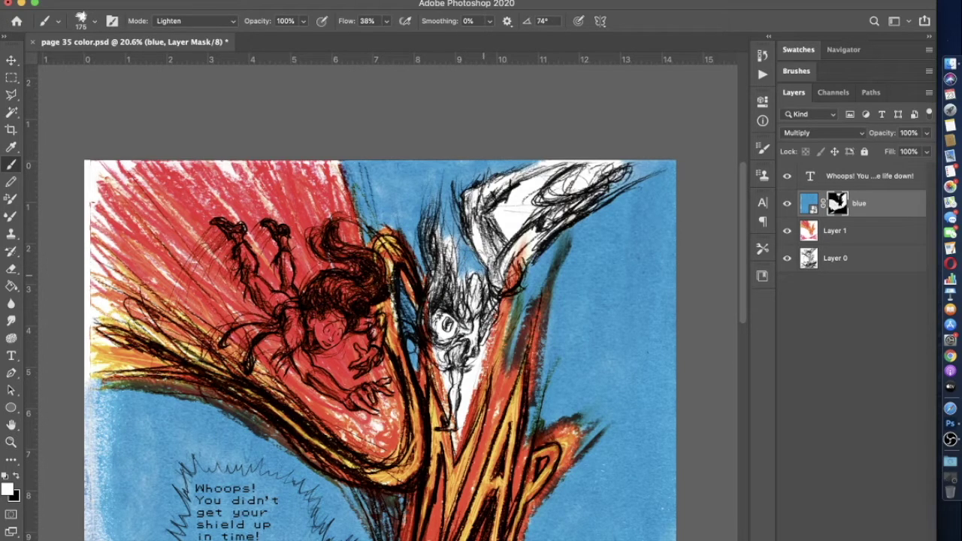
pyautogui.moveTo(461, 285)
pyautogui.mouseDown()
pyautogui.moveTo(443, 226)
pyautogui.moveTo(440, 246)
pyautogui.mouseUp()
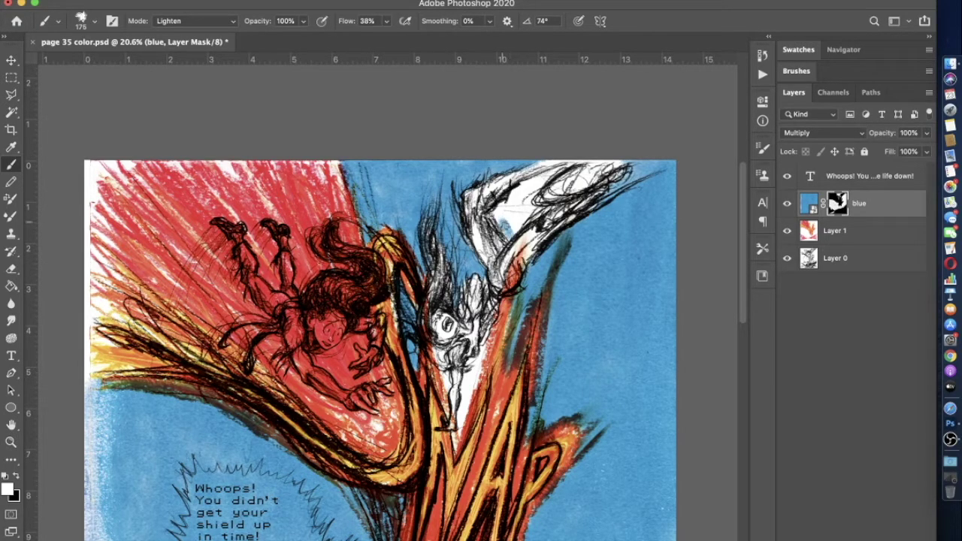
pyautogui.moveTo(504, 231)
pyautogui.mouseDown()
pyautogui.moveTo(494, 217)
pyautogui.moveTo(522, 190)
pyautogui.moveTo(579, 163)
pyautogui.moveTo(530, 188)
pyautogui.mouseUp()
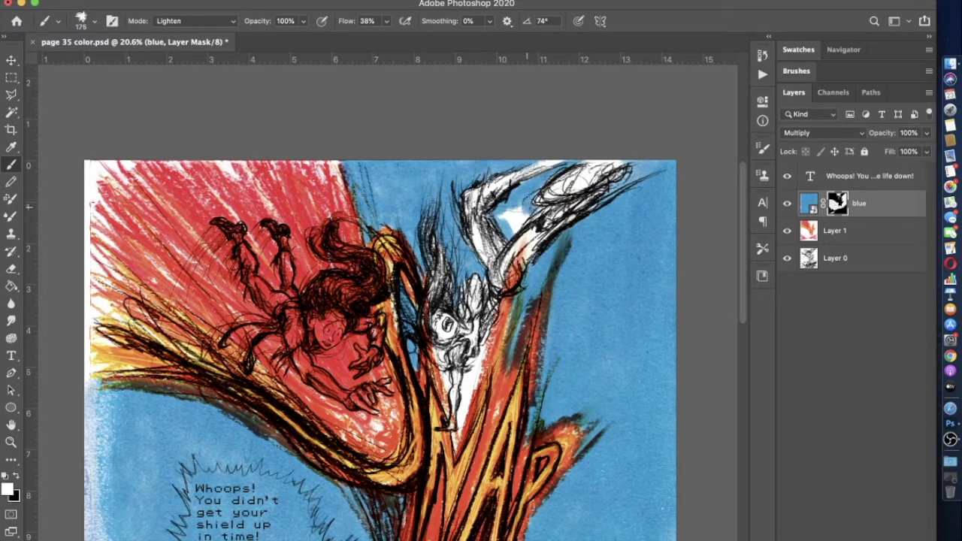
pyautogui.moveTo(543, 229); pyautogui.dragTo(501, 214)
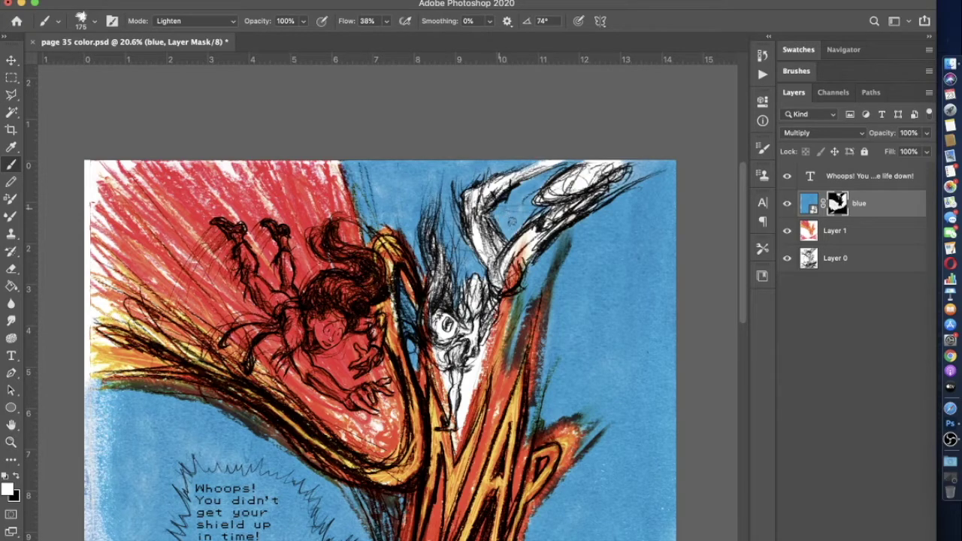
pyautogui.scroll(-3, 403, 300)
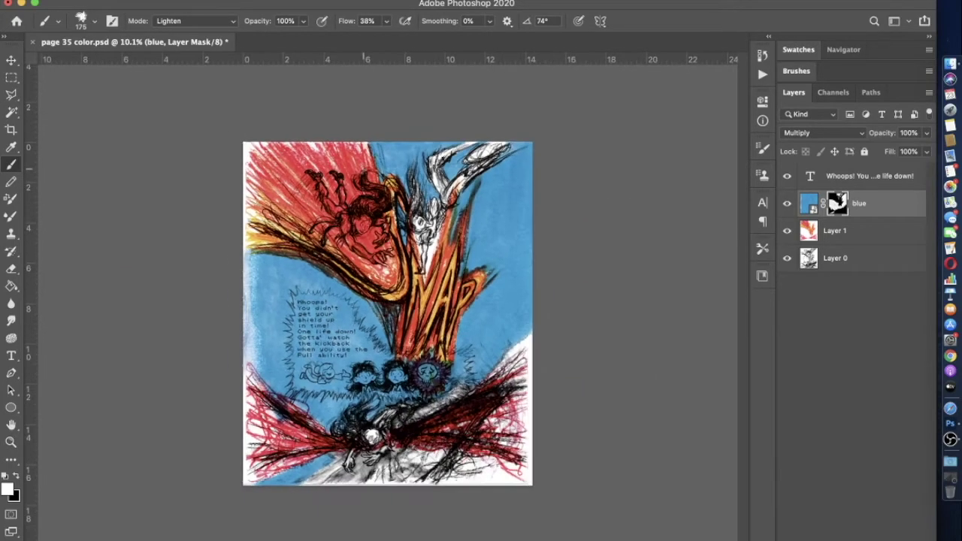
pyautogui.scroll(3, 412, 158)
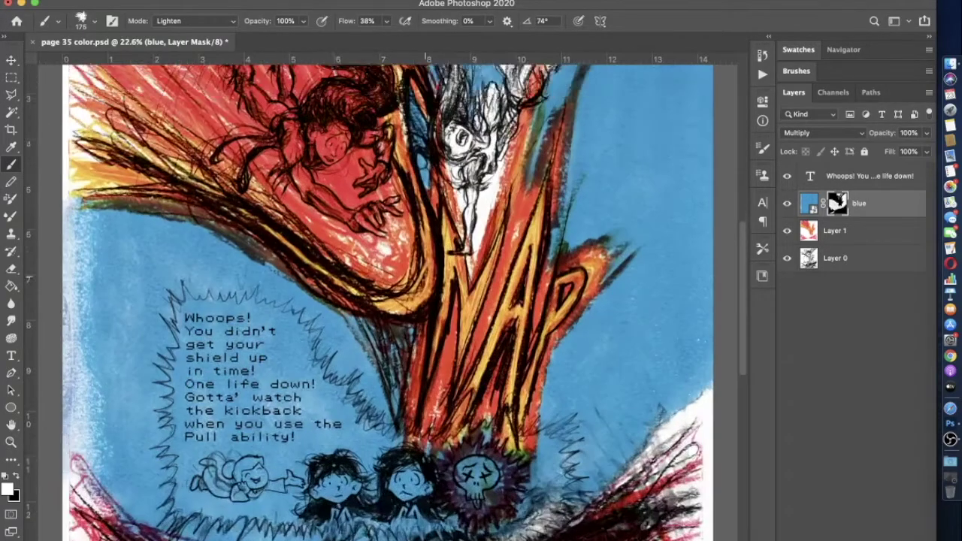
pyautogui.moveTo(451, 248)
pyautogui.mouseDown()
pyautogui.moveTo(442, 252)
pyautogui.moveTo(448, 280)
pyautogui.moveTo(448, 259)
pyautogui.mouseUp()
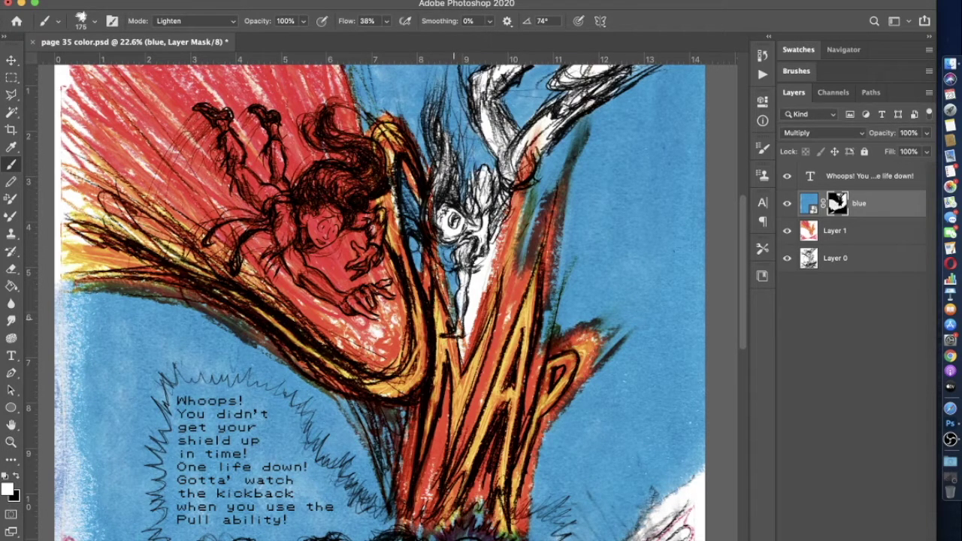
pyautogui.moveTo(460, 338)
pyautogui.mouseDown()
pyautogui.moveTo(460, 361)
pyautogui.moveTo(487, 280)
pyautogui.moveTo(472, 289)
pyautogui.moveTo(478, 265)
pyautogui.moveTo(494, 248)
pyautogui.moveTo(479, 288)
pyautogui.mouseUp()
pyautogui.scroll(-5, 537, 201)
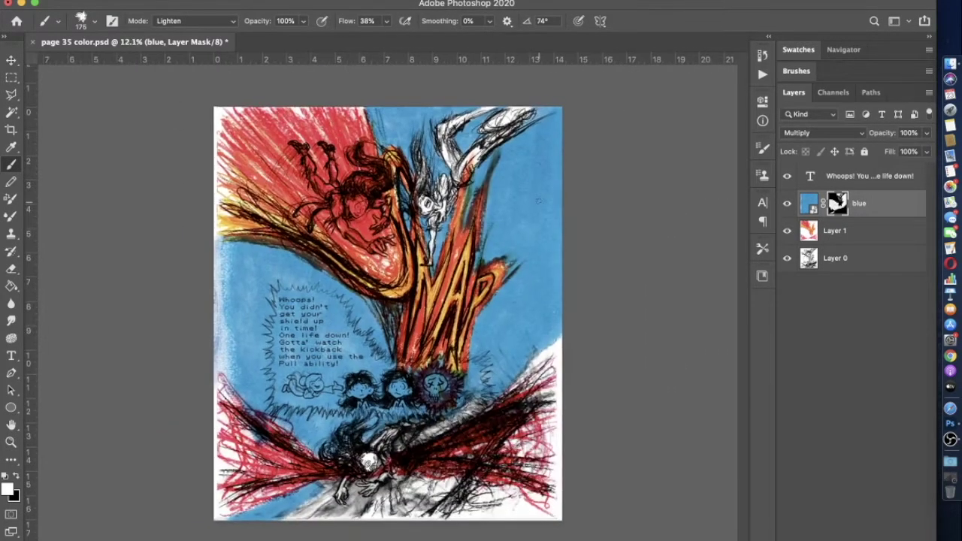
# Enlarge the brush to 476 px and wash blue over the red figure at the upper left
pyautogui.click(784, 203)
pyautogui.click(784, 204)
pyautogui.click(93, 24)
pyautogui.moveTo(148, 62); pyautogui.dragTo(161, 64)
pyautogui.press('Return')
pyautogui.moveTo(353, 119)
pyautogui.mouseDown()
pyautogui.moveTo(314, 120)
pyautogui.moveTo(248, 150)
pyautogui.moveTo(210, 151)
pyautogui.moveTo(289, 188)
pyautogui.moveTo(339, 162)
pyautogui.moveTo(347, 137)
pyautogui.moveTo(362, 150)
pyautogui.moveTo(350, 197)
pyautogui.moveTo(331, 214)
pyautogui.moveTo(361, 225)
pyautogui.moveTo(375, 218)
pyautogui.moveTo(380, 248)
pyautogui.moveTo(370, 256)
pyautogui.moveTo(391, 272)
pyautogui.moveTo(371, 238)
pyautogui.moveTo(372, 280)
pyautogui.moveTo(331, 197)
pyautogui.moveTo(387, 285)
pyautogui.moveTo(263, 155)
pyautogui.mouseUp()
pyautogui.moveTo(271, 187)
pyautogui.mouseDown()
pyautogui.moveTo(331, 211)
pyautogui.moveTo(374, 271)
pyautogui.mouseUp()
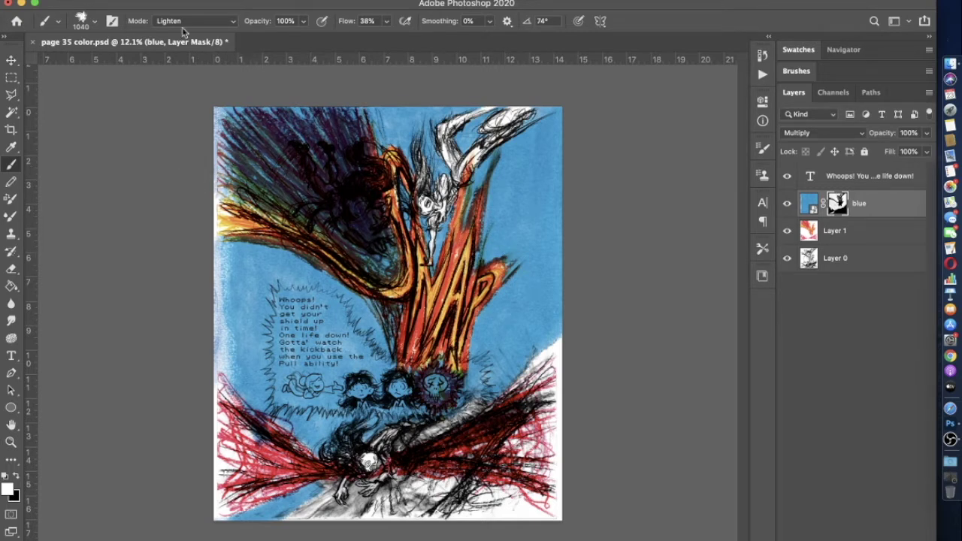
# Set the mask brush to 111 px at 77% opacity
pyautogui.press('super+equal')
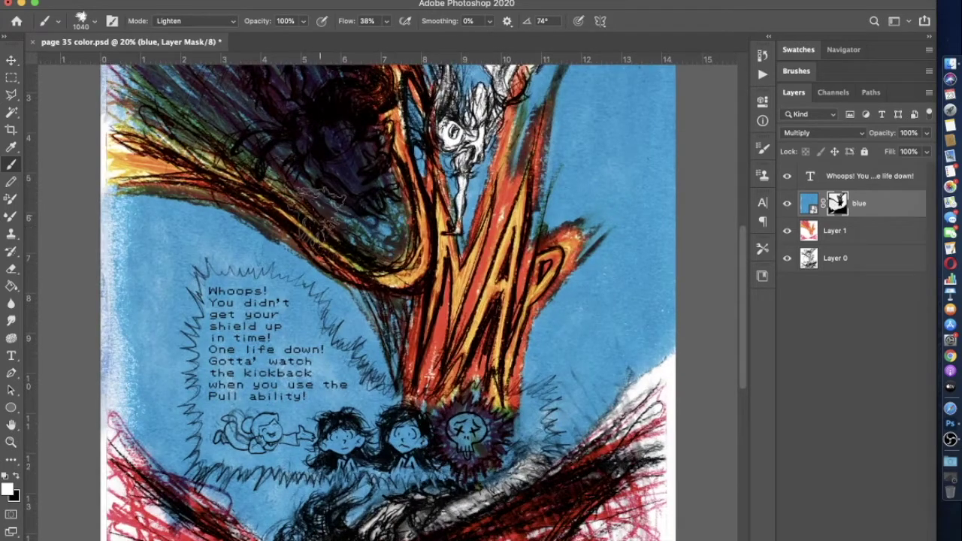
pyautogui.click(83, 22)
pyautogui.write('73')
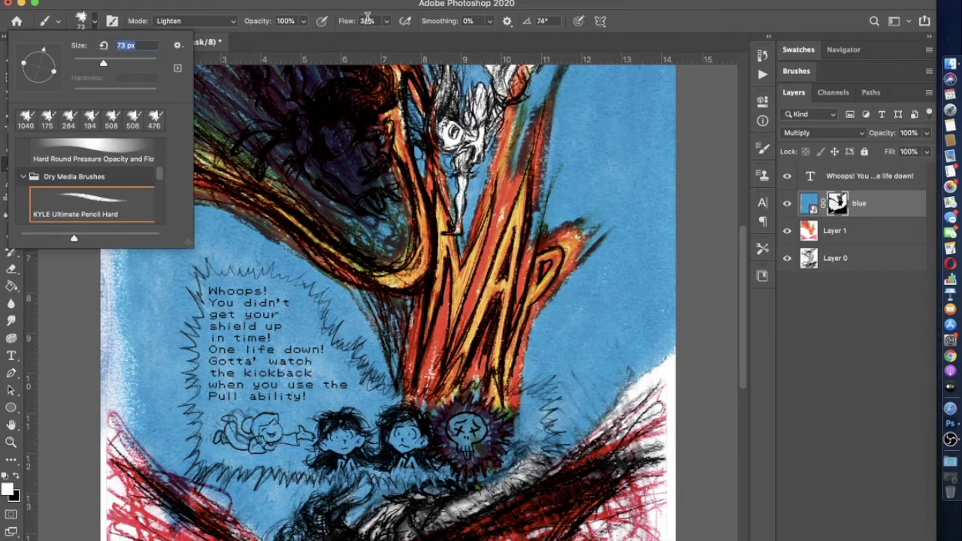
pyautogui.moveTo(303, 21); pyautogui.dragTo(290, 37)
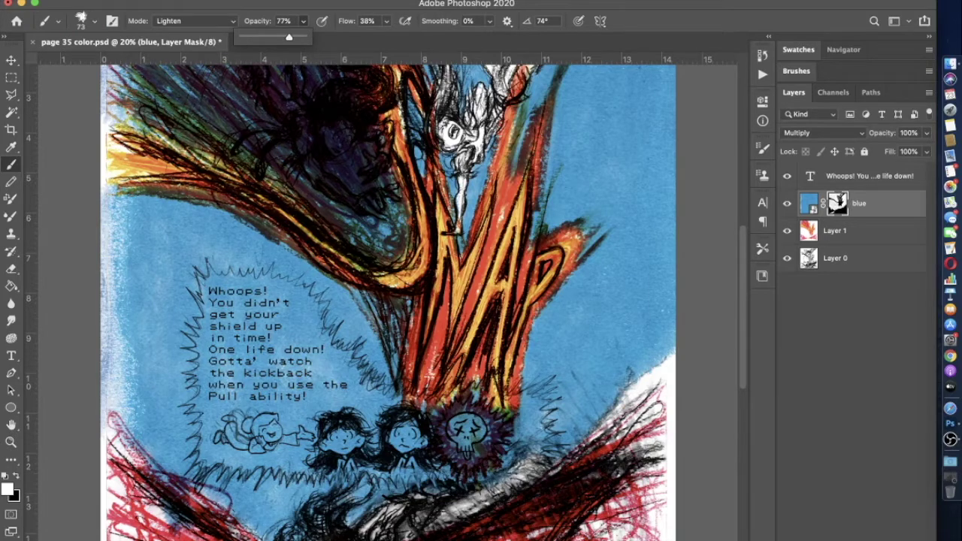
pyautogui.click(80, 18)
pyautogui.write('111')
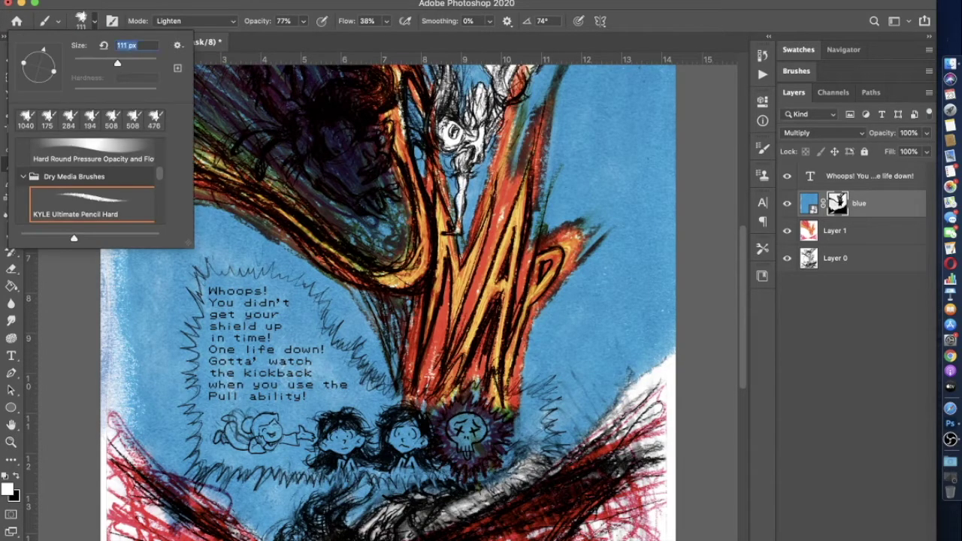
pyautogui.press('Return')
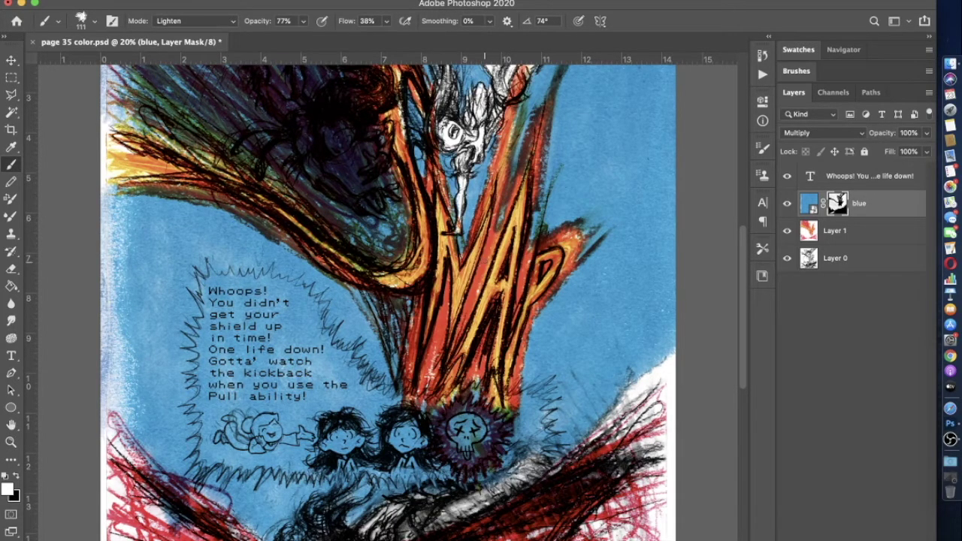
pyautogui.press('super+minus')
pyautogui.press('super+minus')
# Compare the blue layer with the line art hidden, and confirm the blue layer stays in Multiply mode
pyautogui.click(785, 205)
pyautogui.click(785, 204)
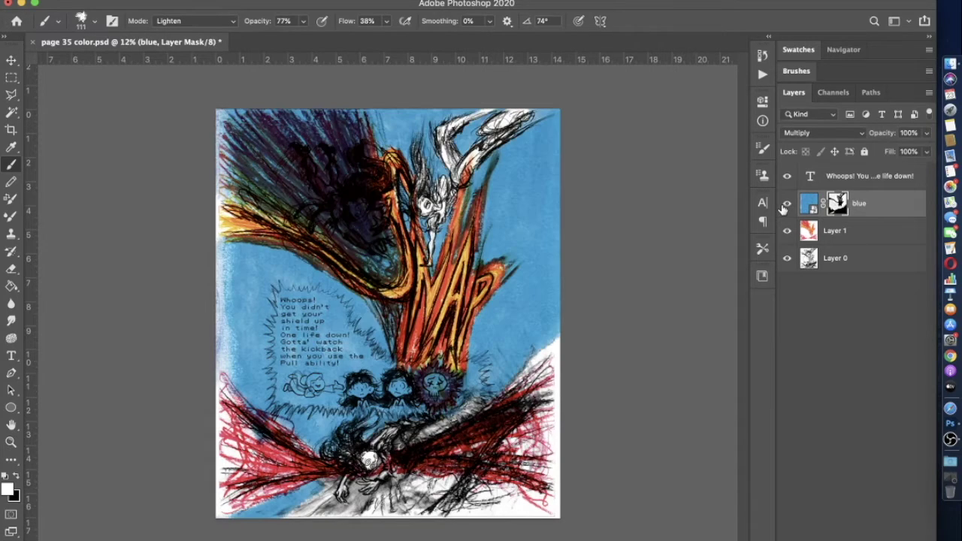
pyautogui.click(787, 258)
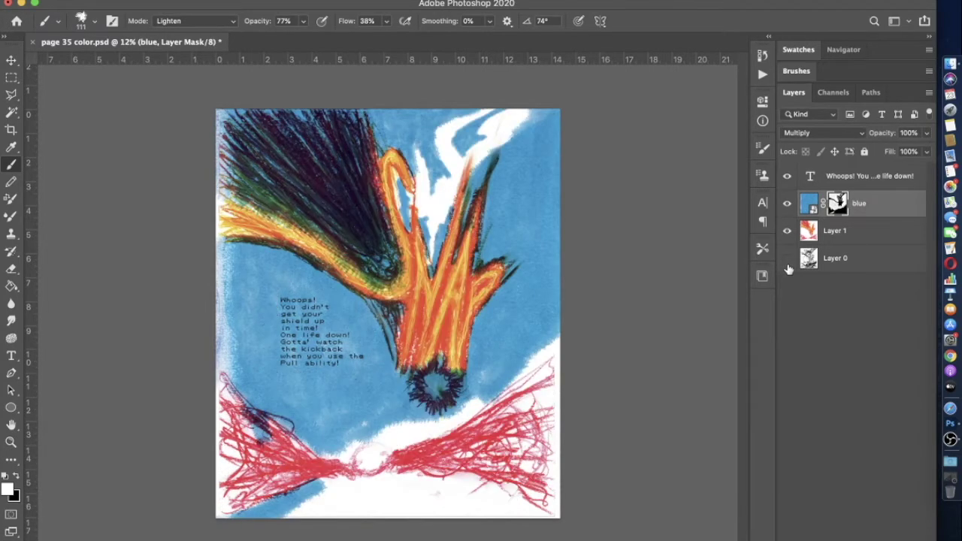
pyautogui.click(807, 203)
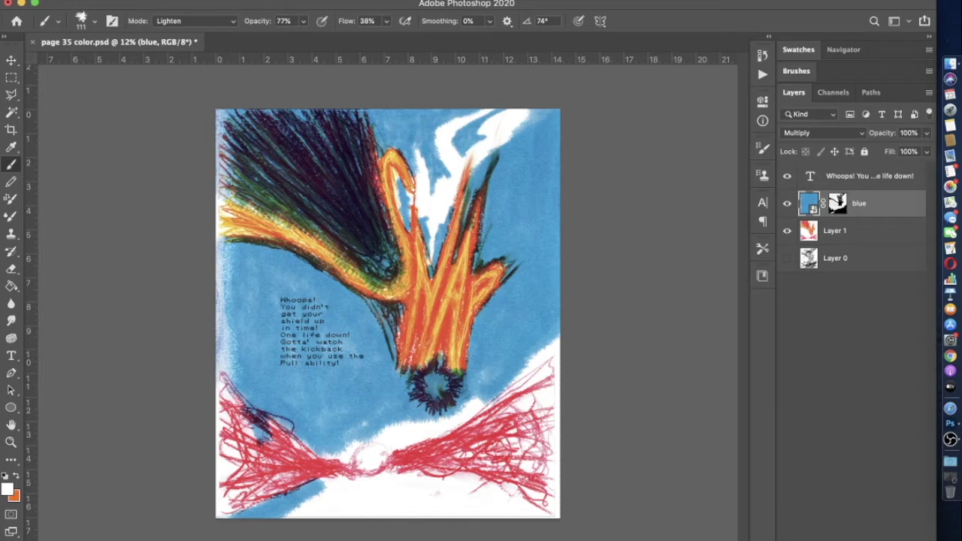
pyautogui.click(207, 0)
pyautogui.moveTo(245, 113)
pyautogui.click(455, 111)
pyautogui.click(691, 240)
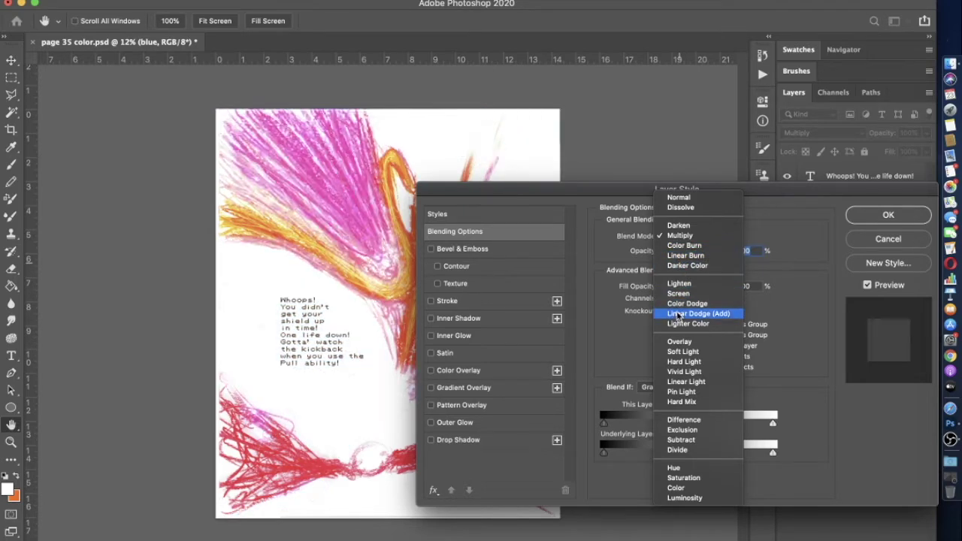
pyautogui.click(674, 235)
pyautogui.click(881, 217)
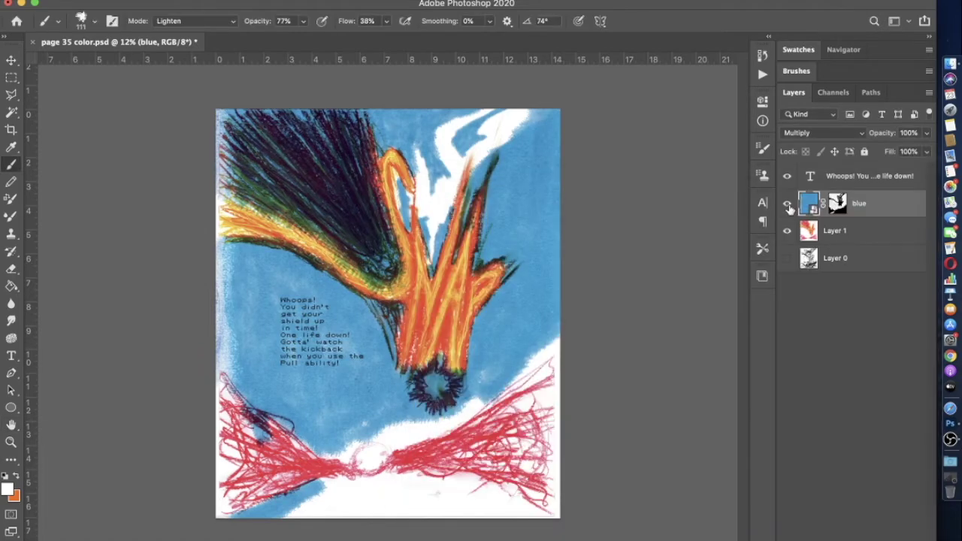
# Show the line art again and lower the blue layer's blending opacity to 75%
pyautogui.click(787, 257)
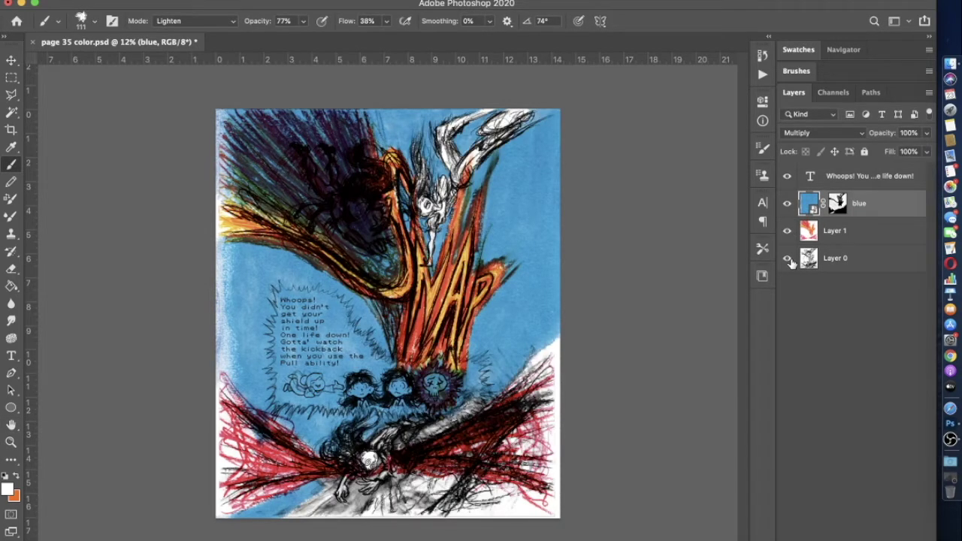
pyautogui.click(787, 205)
pyautogui.click(787, 205)
pyautogui.click(197, 0)
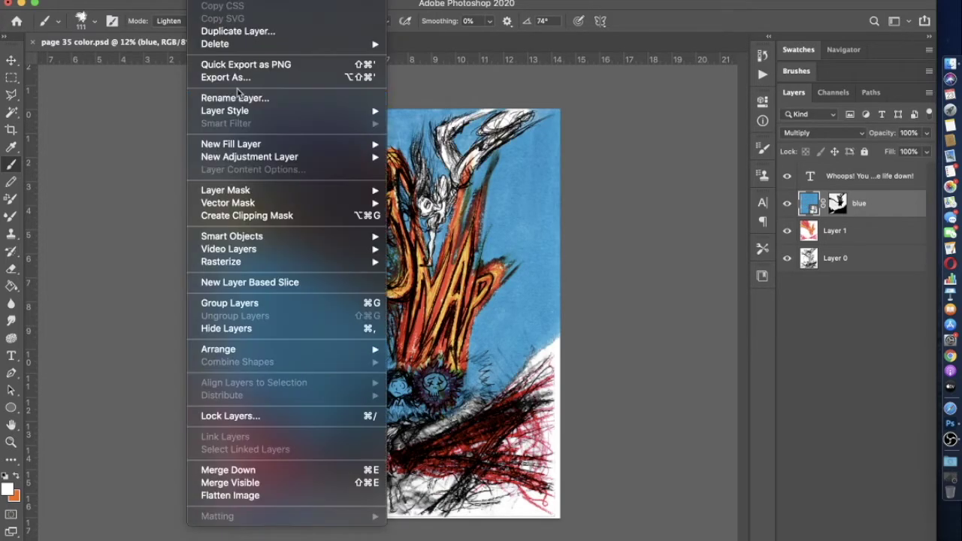
pyautogui.moveTo(316, 110)
pyautogui.click(516, 119)
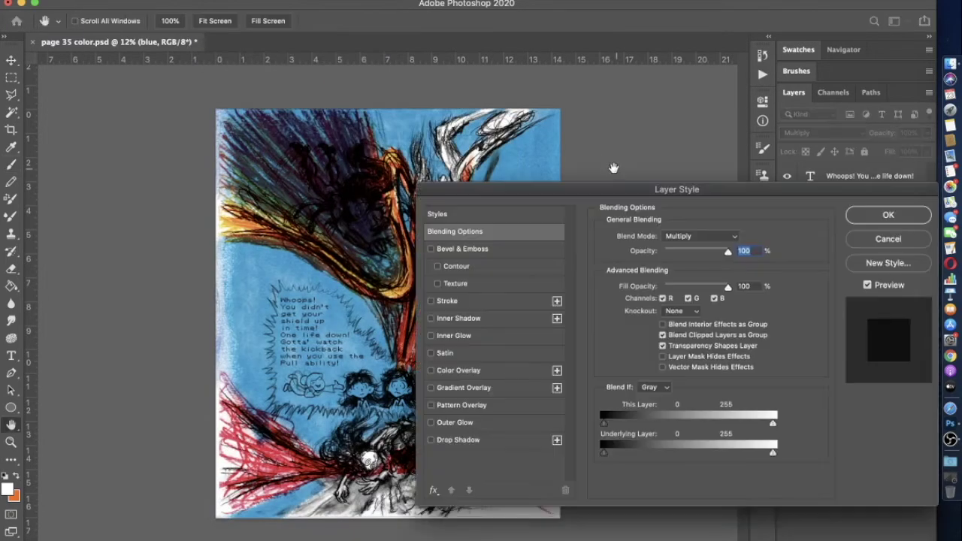
pyautogui.moveTo(724, 255); pyautogui.dragTo(712, 256)
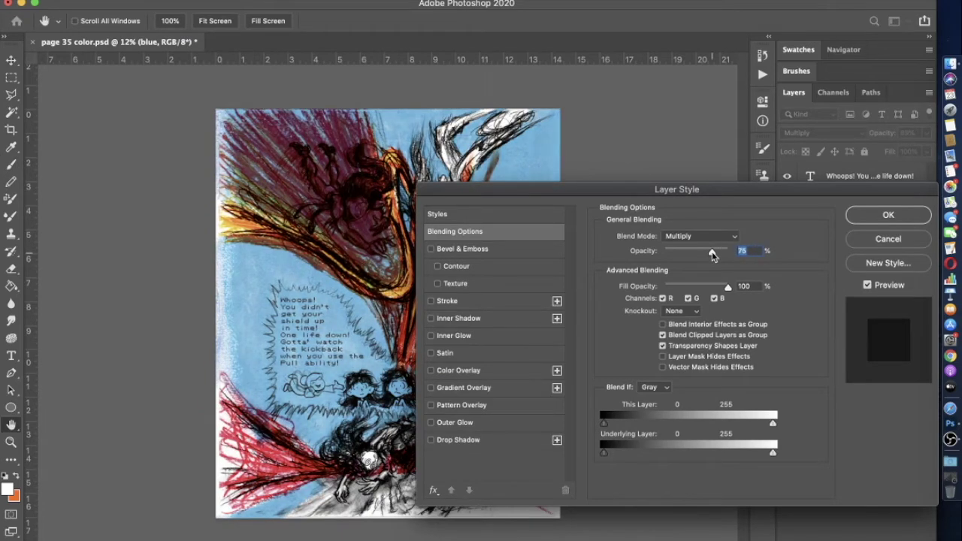
pyautogui.click(872, 218)
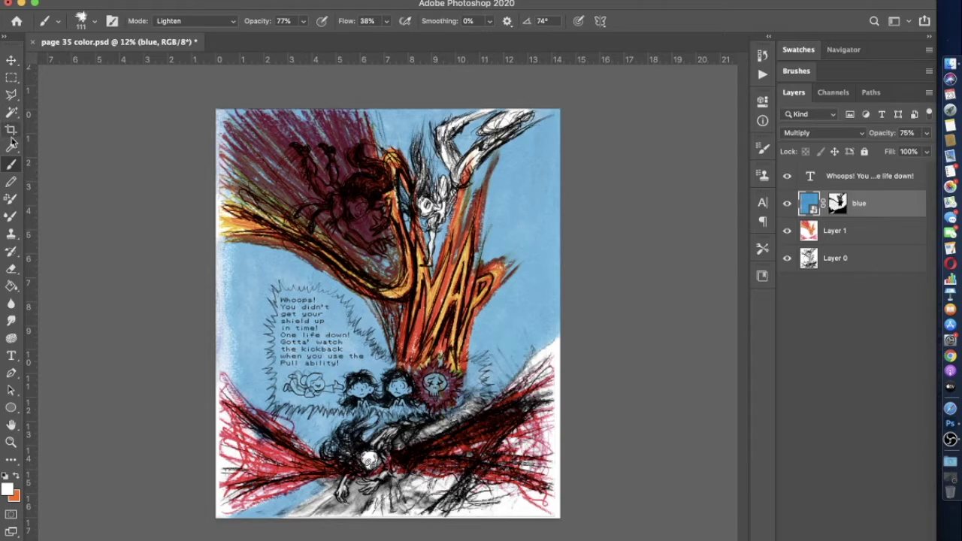
# Target the blue layer's mask and set up a black brush at 220 px and 24% opacity
pyautogui.click(836, 211)
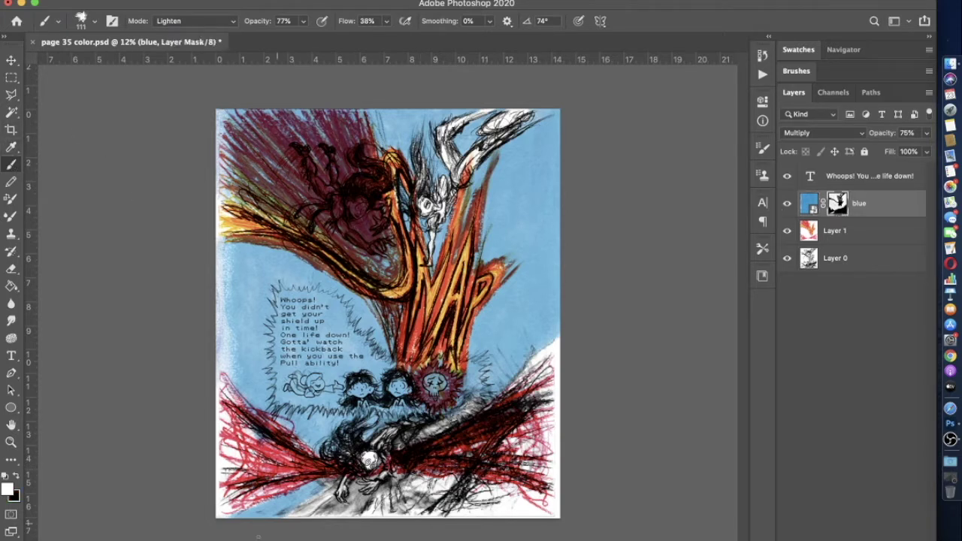
pyautogui.click(89, 21)
pyautogui.moveTo(133, 64); pyautogui.dragTo(137, 65)
pyautogui.press('Return')
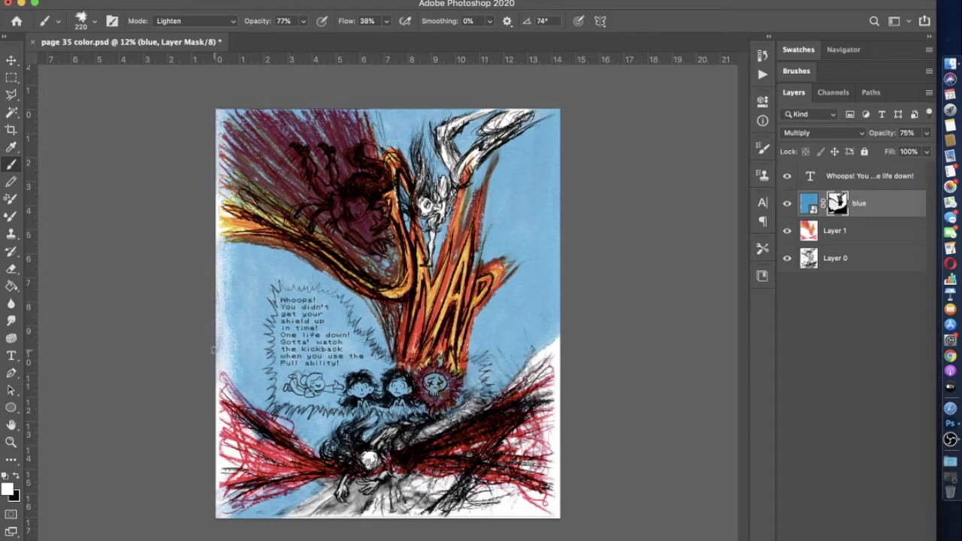
pyautogui.click(16, 476)
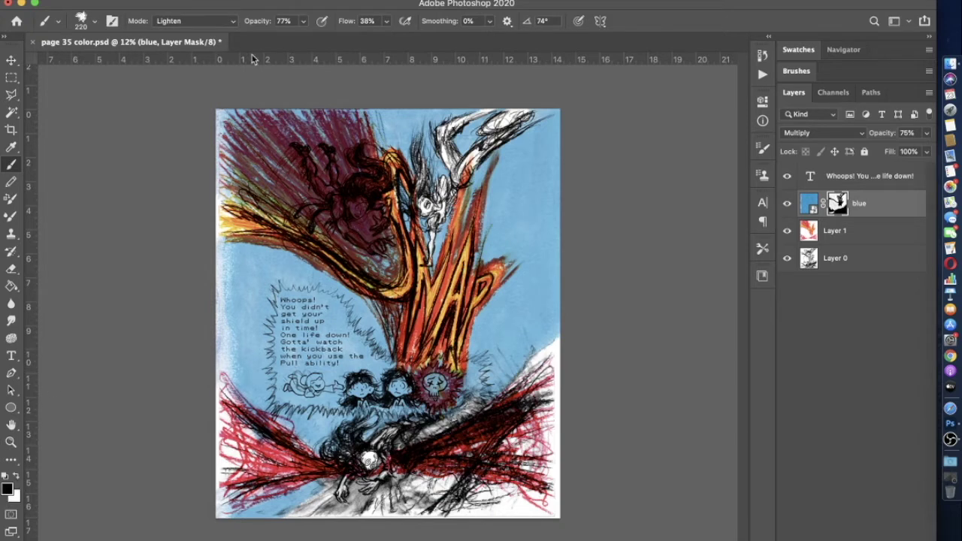
pyautogui.click(303, 21)
pyautogui.moveTo(276, 35); pyautogui.dragTo(256, 38)
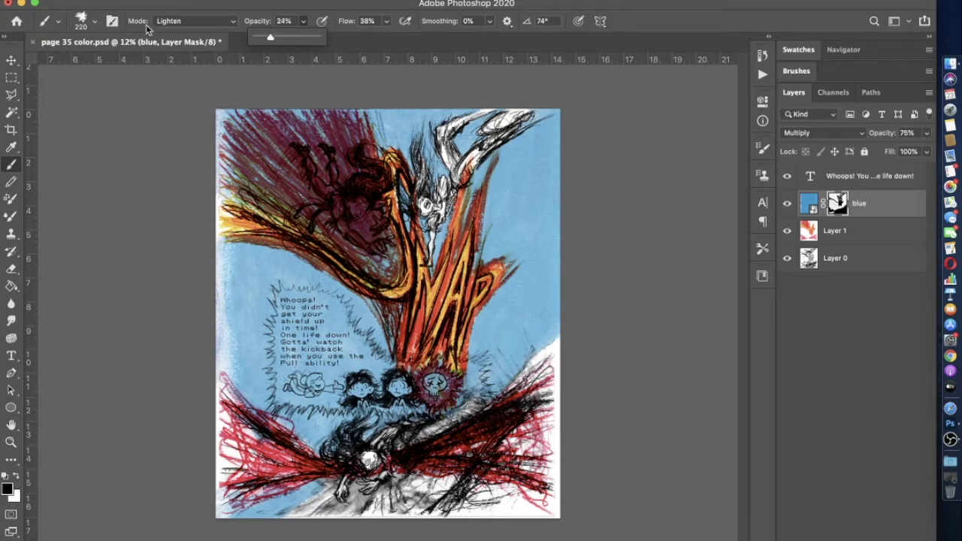
# Enlarge the brush to 4640 px at 13% opacity and faintly mask the blue left of the speech bubble
pyautogui.click(94, 21)
pyautogui.moveTo(159, 64); pyautogui.dragTo(149, 64)
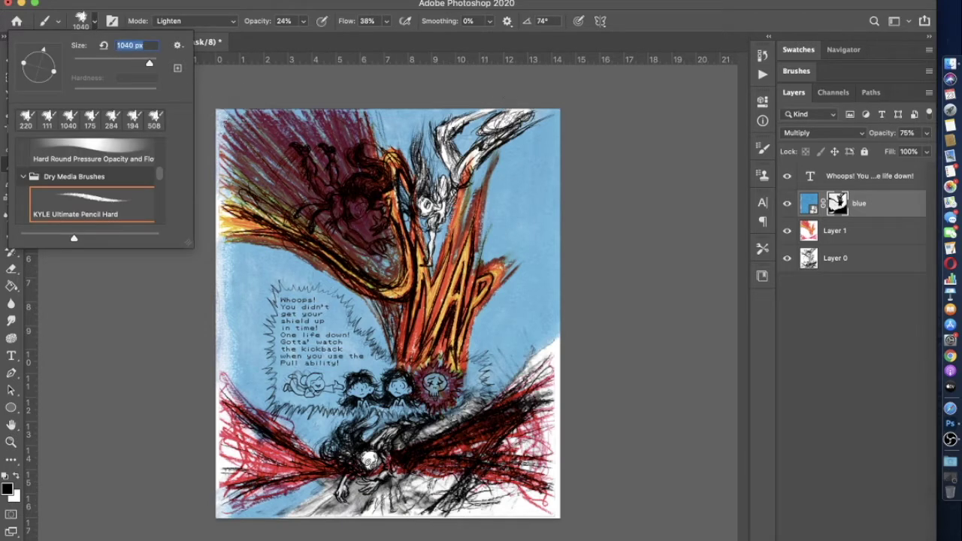
pyautogui.click(303, 23)
pyautogui.moveTo(301, 25); pyautogui.dragTo(296, 36)
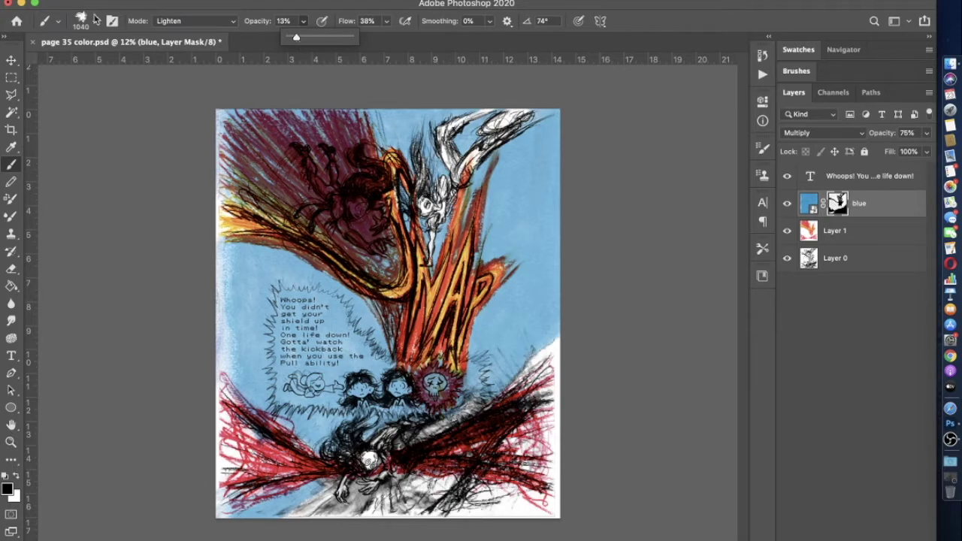
pyautogui.click(94, 21)
pyautogui.moveTo(154, 67); pyautogui.dragTo(157, 65)
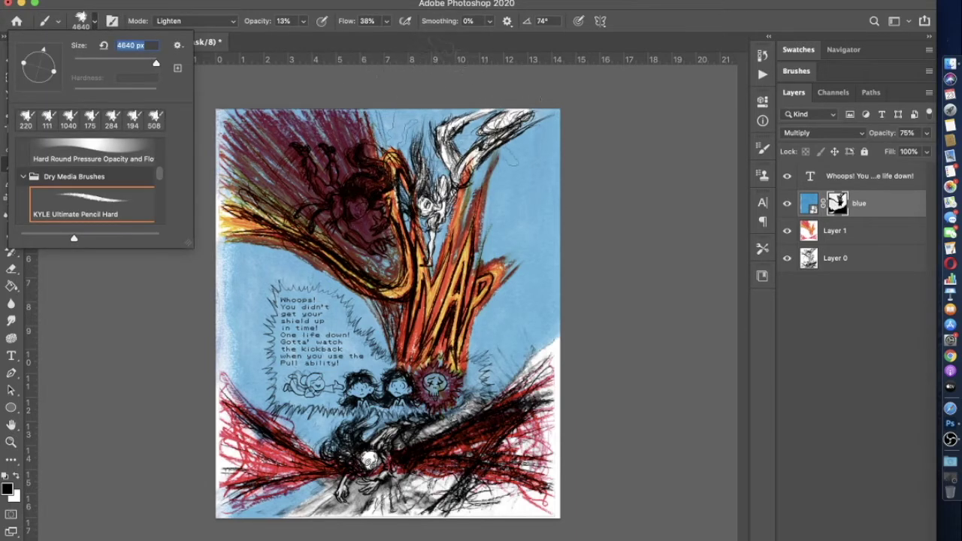
pyautogui.press('Return')
pyautogui.moveTo(248, 301)
pyautogui.mouseDown()
pyautogui.moveTo(233, 338)
pyautogui.moveTo(240, 361)
pyautogui.moveTo(248, 316)
pyautogui.mouseUp()
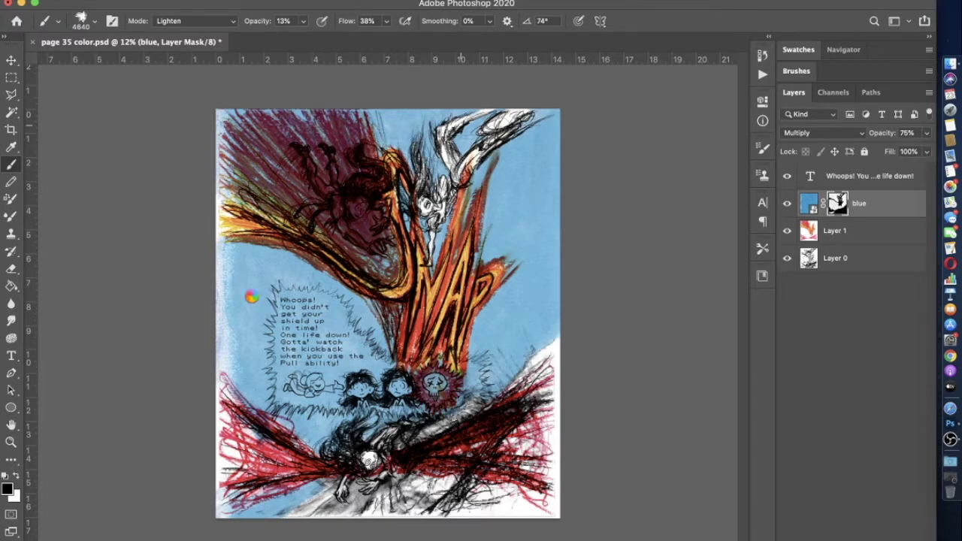
pyautogui.scroll(-5, 251, 297)
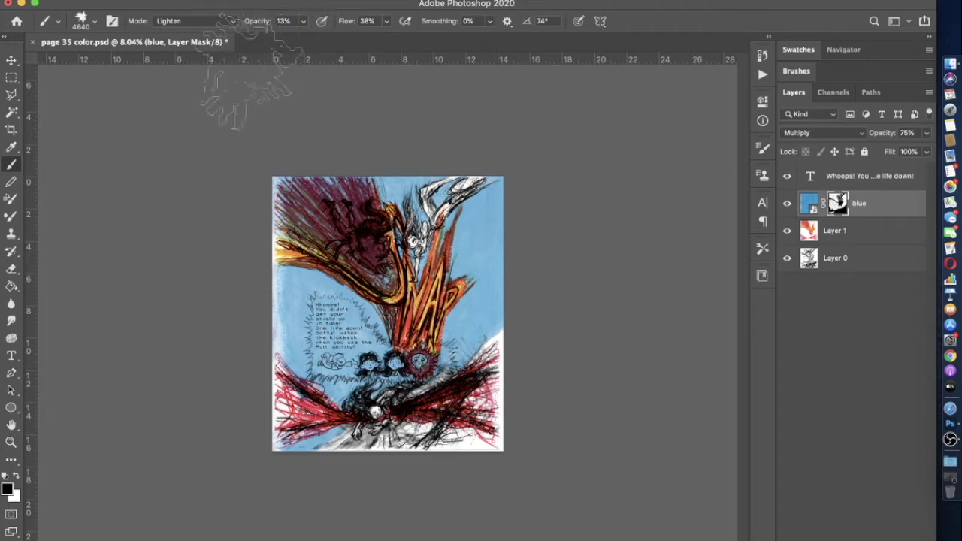
# Raise the mask brush opacity to 34%, compare the blue layer on and off, then go to 99%
pyautogui.click(303, 21)
pyautogui.moveTo(299, 38); pyautogui.dragTo(318, 36)
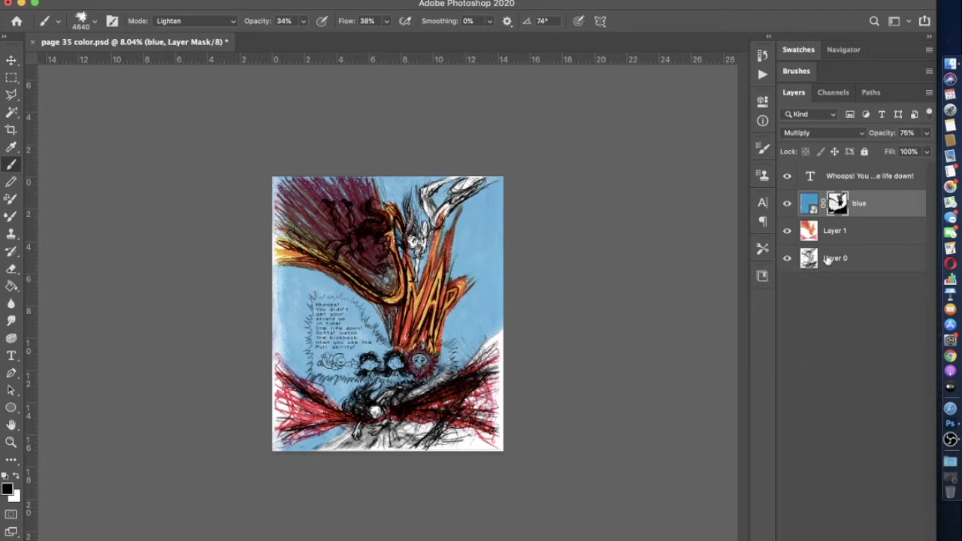
pyautogui.click(786, 204)
pyautogui.click(787, 204)
pyautogui.click(303, 21)
pyautogui.moveTo(302, 36); pyautogui.dragTo(351, 36)
# Shrink the mask brush to 444 px at 58% opacity and zoom the page to 10%
pyautogui.click(89, 23)
pyautogui.moveTo(152, 65); pyautogui.dragTo(146, 67)
pyautogui.click(370, 20)
pyautogui.click(387, 21)
pyautogui.moveTo(304, 21); pyautogui.dragTo(280, 11)
pyautogui.press('super+equal')
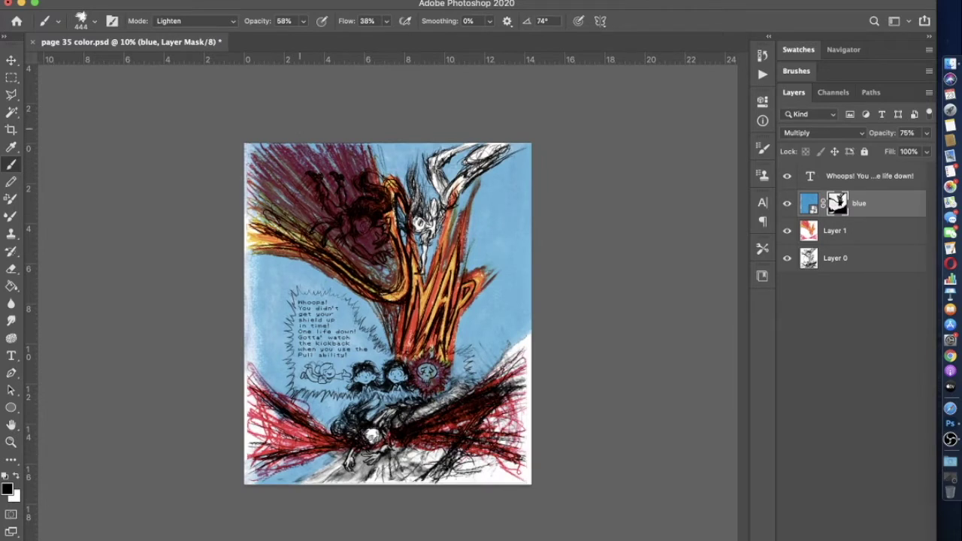
# Switch the brush to Normal mode at 1760 px and 38% opacity, then reduce opacity to 16%
pyautogui.click(196, 21)
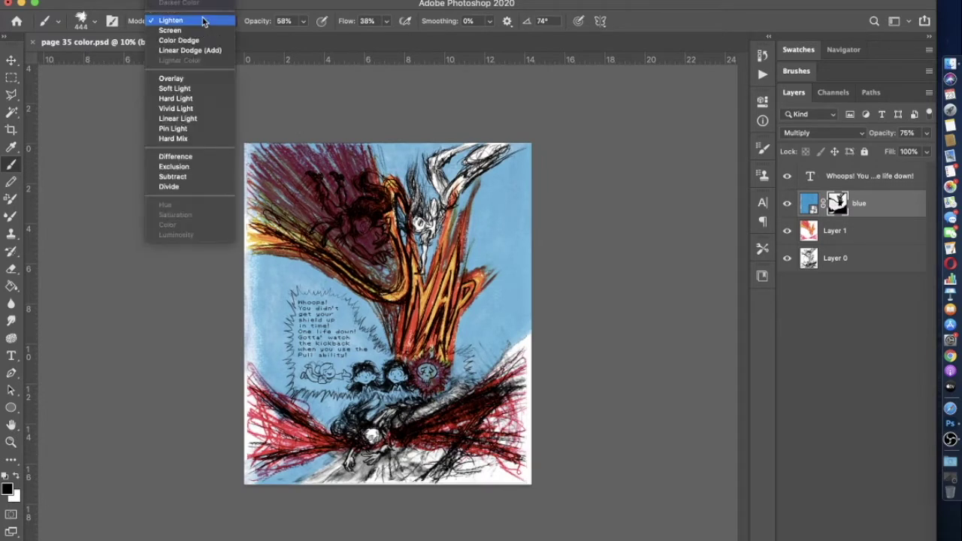
pyautogui.click(160, 4)
pyautogui.click(93, 25)
pyautogui.moveTo(145, 62); pyautogui.dragTo(151, 63)
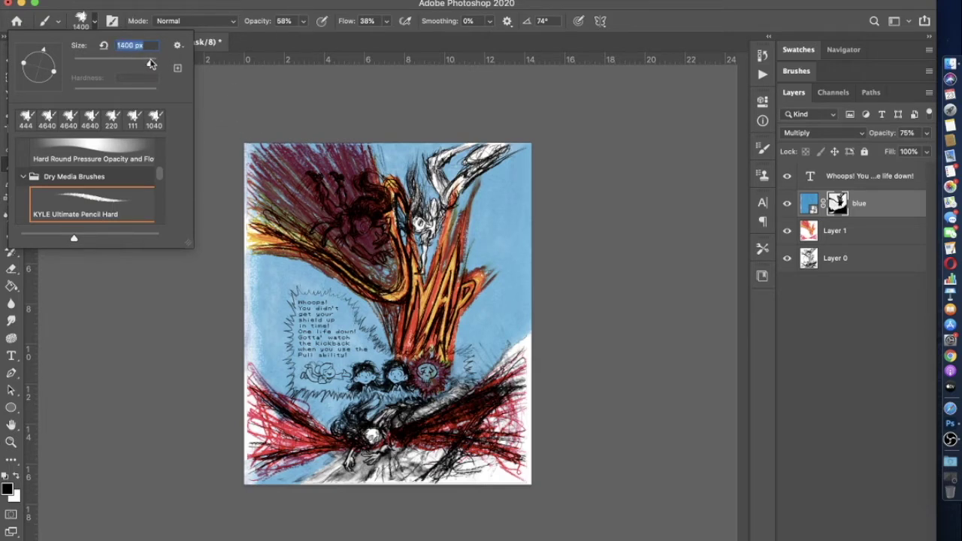
pyautogui.moveTo(150, 66); pyautogui.dragTo(154, 66)
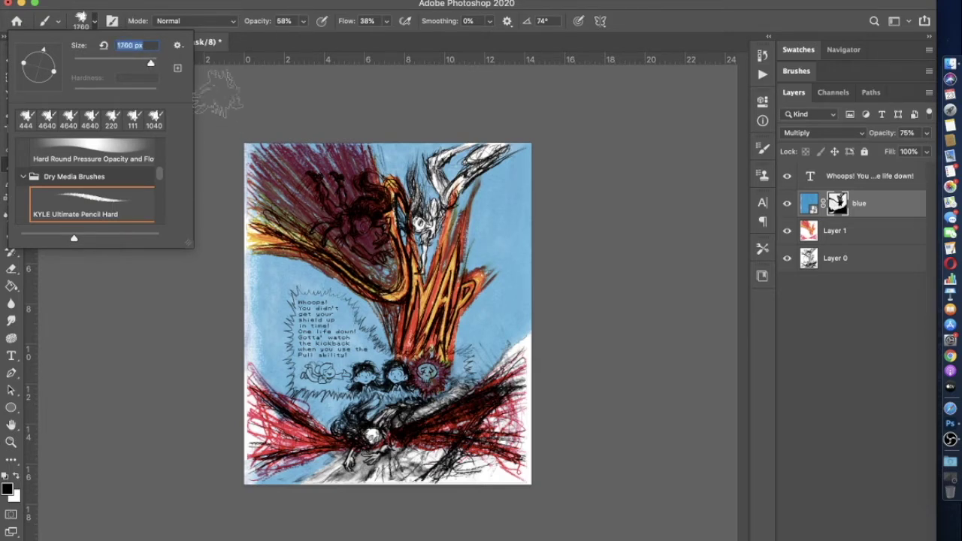
pyautogui.click(303, 21)
pyautogui.click(290, 38)
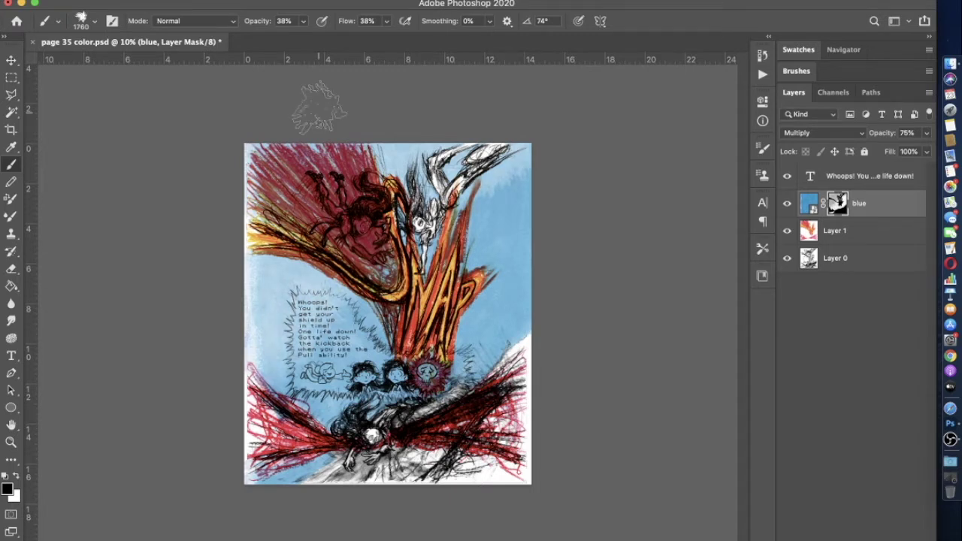
pyautogui.click(303, 21)
pyautogui.moveTo(301, 36); pyautogui.dragTo(290, 36)
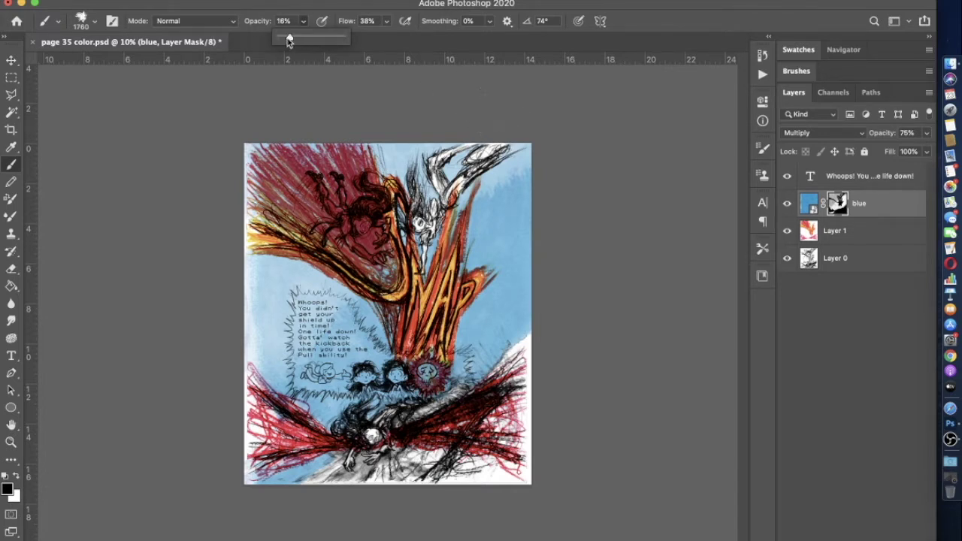
# Paint lightly on the mask at 10% opacity, toggling the blue layer's visibility to check the result
pyautogui.click(608, 129)
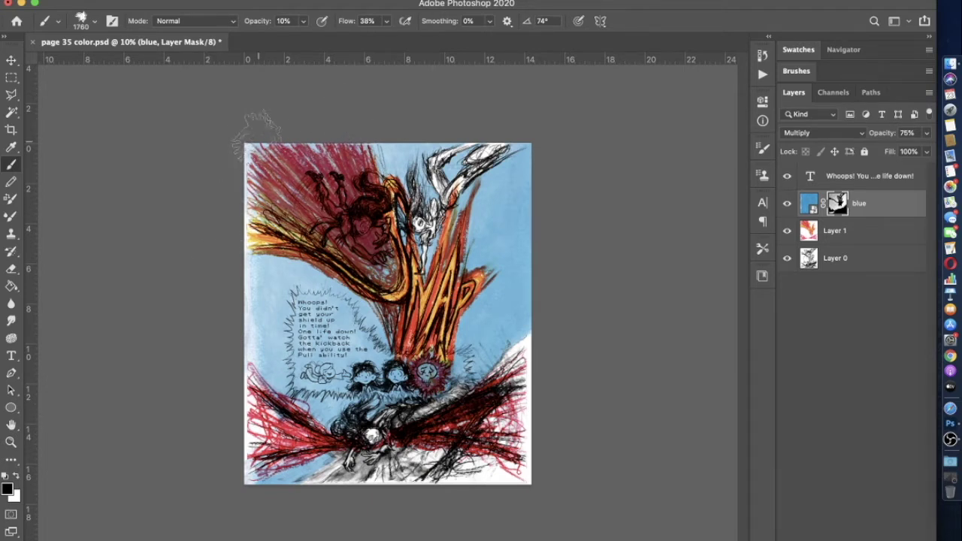
pyautogui.click(786, 205)
pyautogui.click(786, 204)
pyautogui.click(787, 204)
pyautogui.click(786, 204)
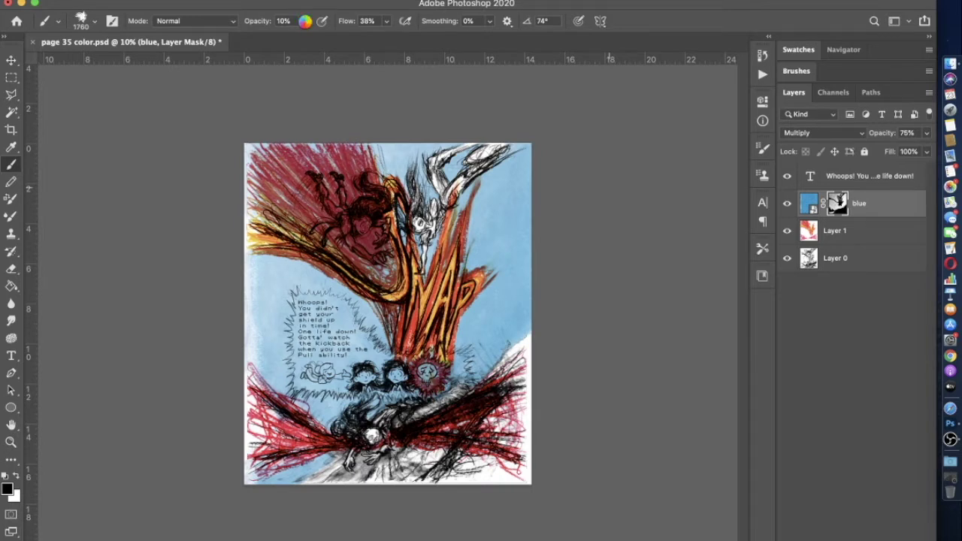
pyautogui.click(305, 22)
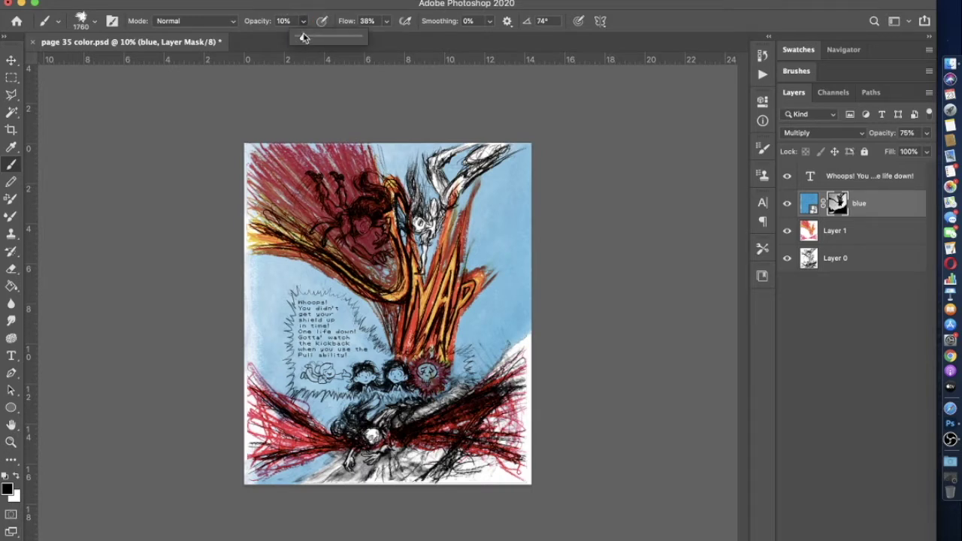
pyautogui.click(304, 13)
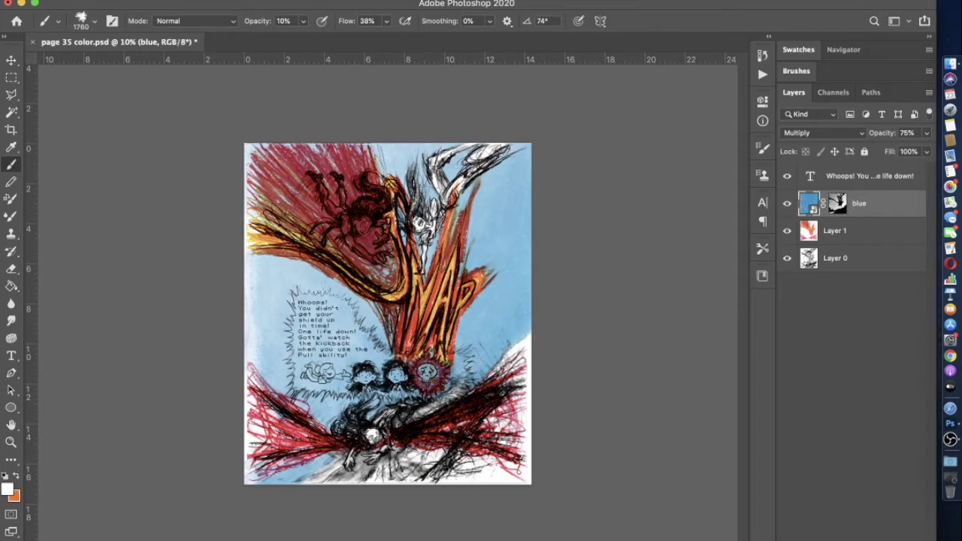
# Raise the blue layer's blending opacity from 75% to 85% and compare it toggled off and on
pyautogui.click(225, 3)
pyautogui.moveTo(260, 115)
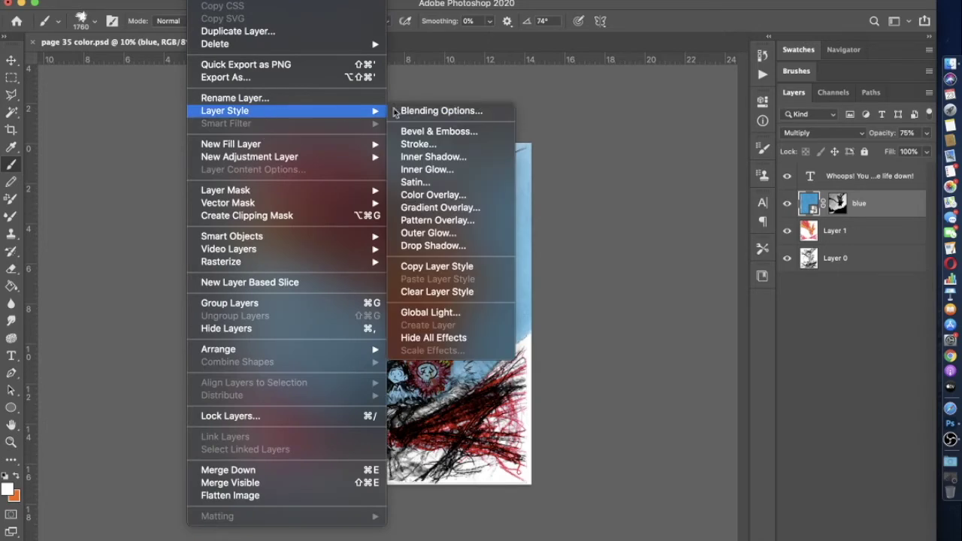
pyautogui.click(448, 111)
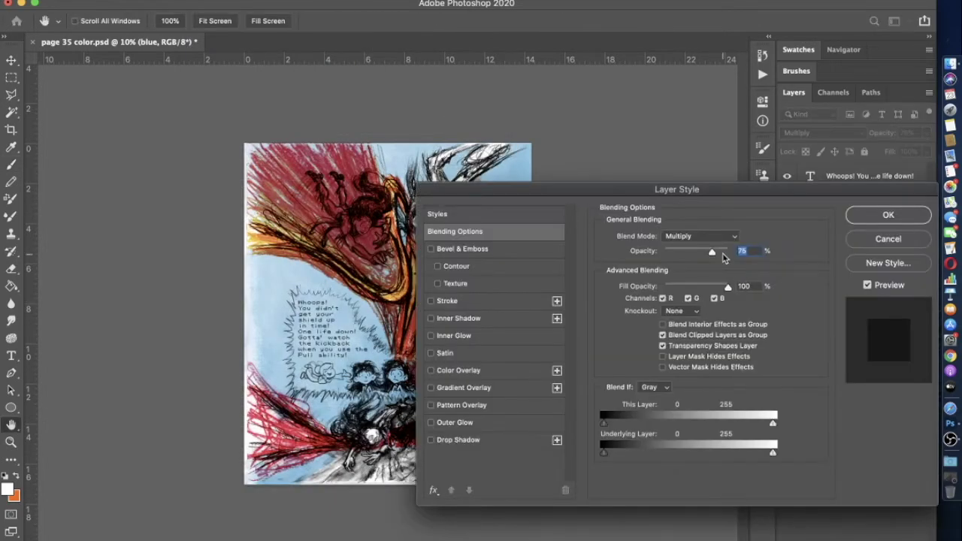
pyautogui.moveTo(713, 253); pyautogui.dragTo(719, 253)
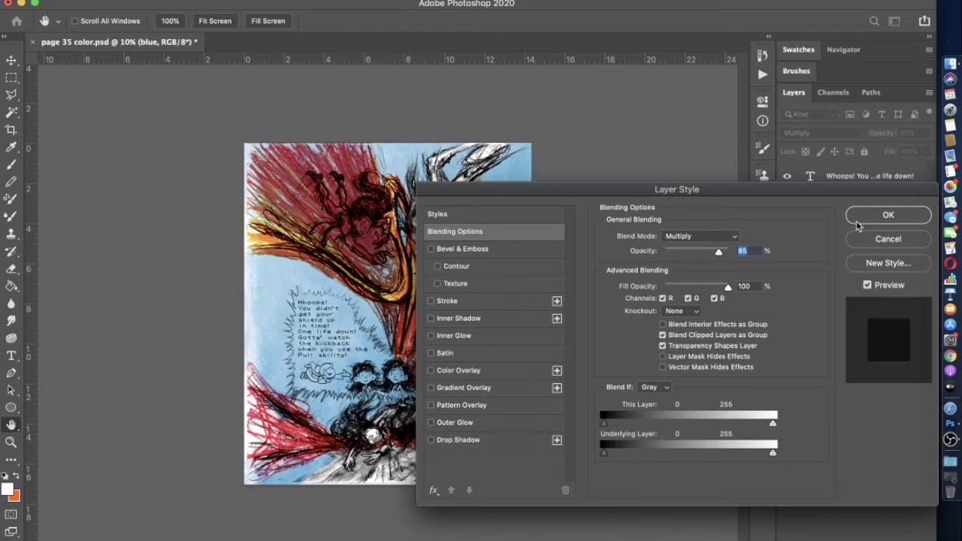
pyautogui.click(880, 216)
pyautogui.click(789, 205)
pyautogui.click(789, 205)
pyautogui.click(789, 206)
pyautogui.click(789, 205)
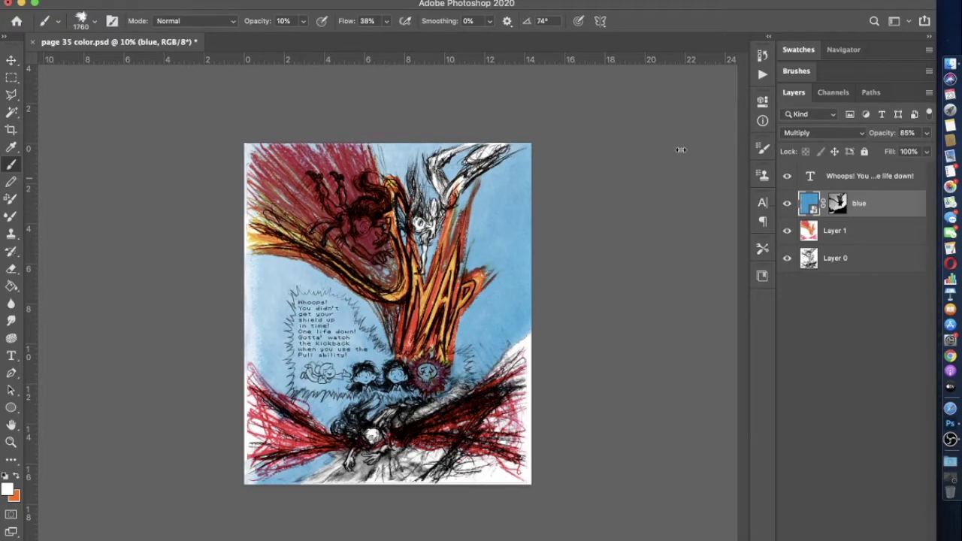
# Settle the blue layer's blending opacity at 78% and select its mask
pyautogui.click(197, 2)
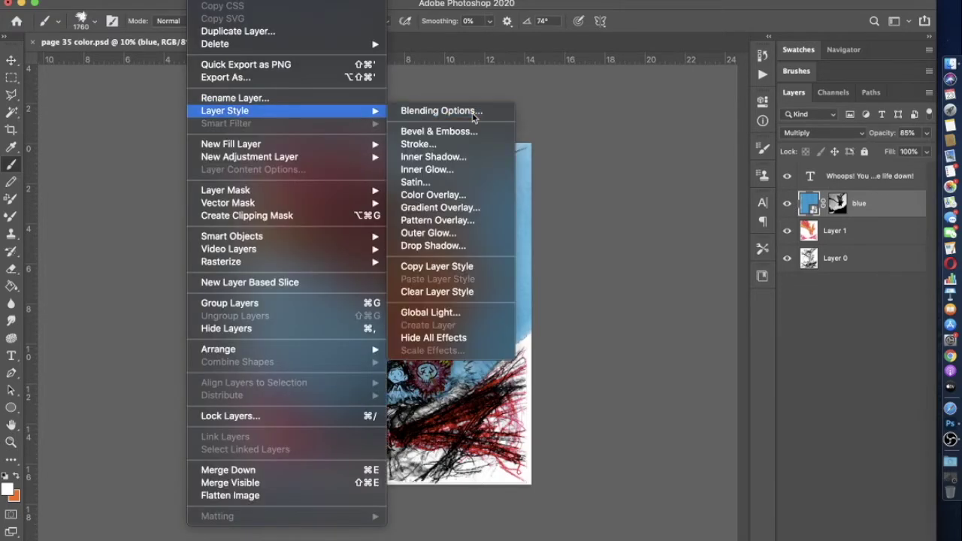
pyautogui.click(428, 112)
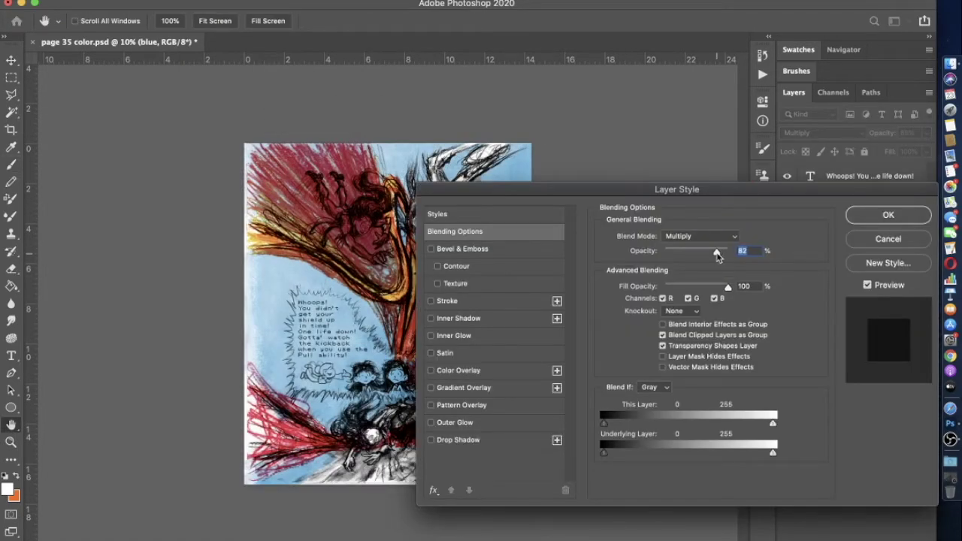
pyautogui.click(865, 218)
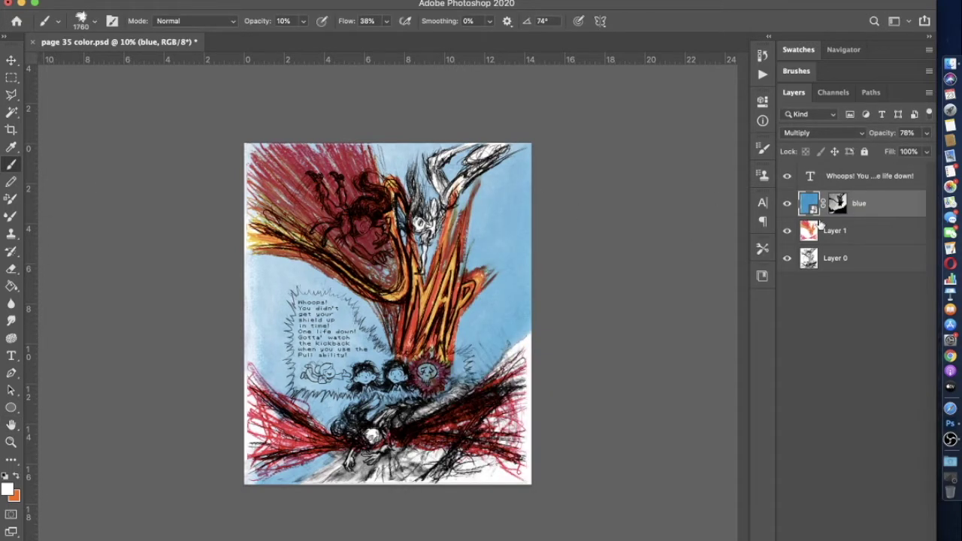
pyautogui.click(837, 205)
# With a 1040 px brush at 93% opacity, mask blue off the orange burst and red figure
pyautogui.click(303, 21)
pyautogui.moveTo(300, 34); pyautogui.dragTo(356, 39)
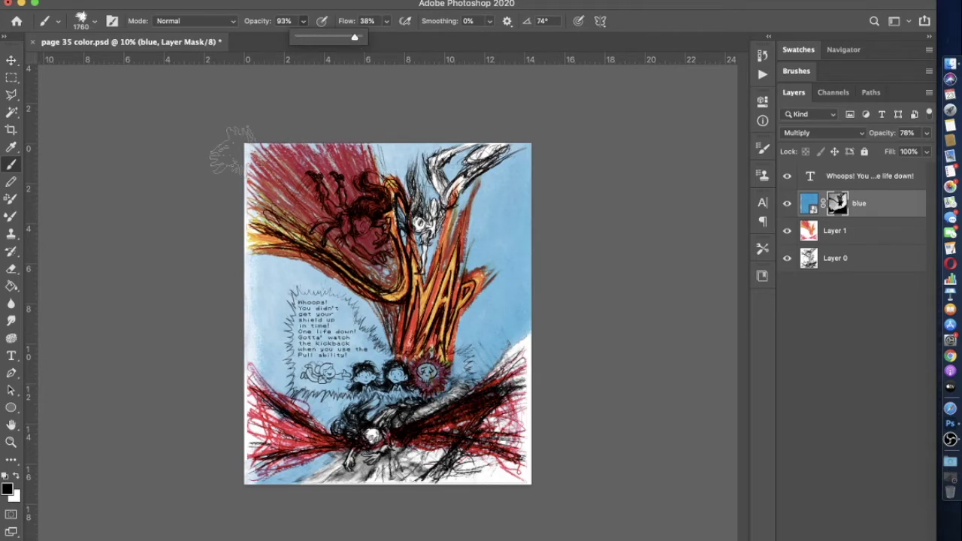
pyautogui.click(94, 22)
pyautogui.click(138, 64)
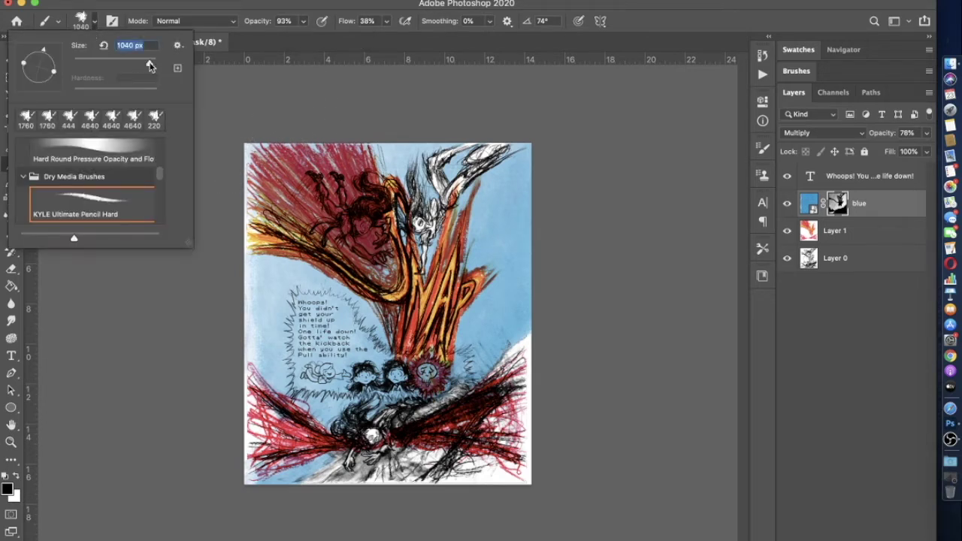
pyautogui.click(236, 167)
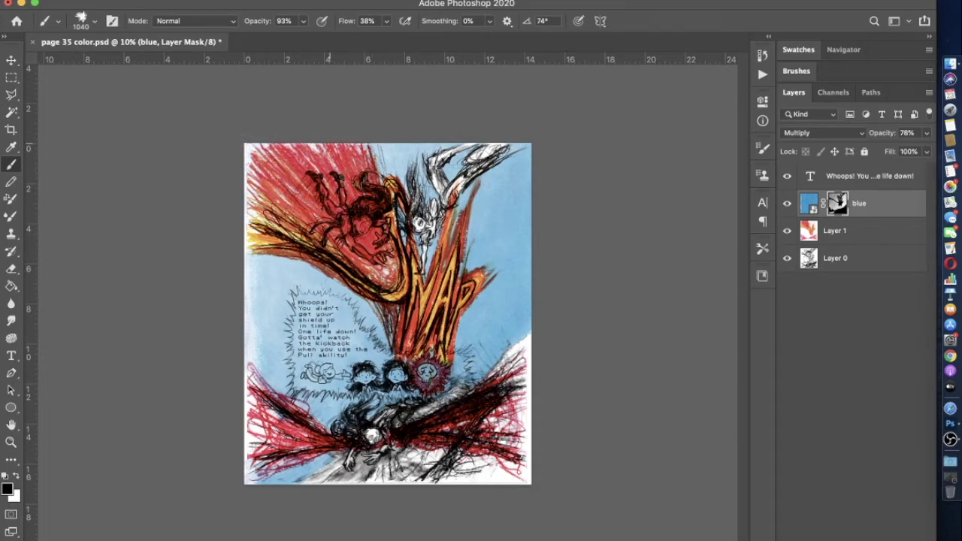
pyautogui.moveTo(371, 197); pyautogui.dragTo(387, 246)
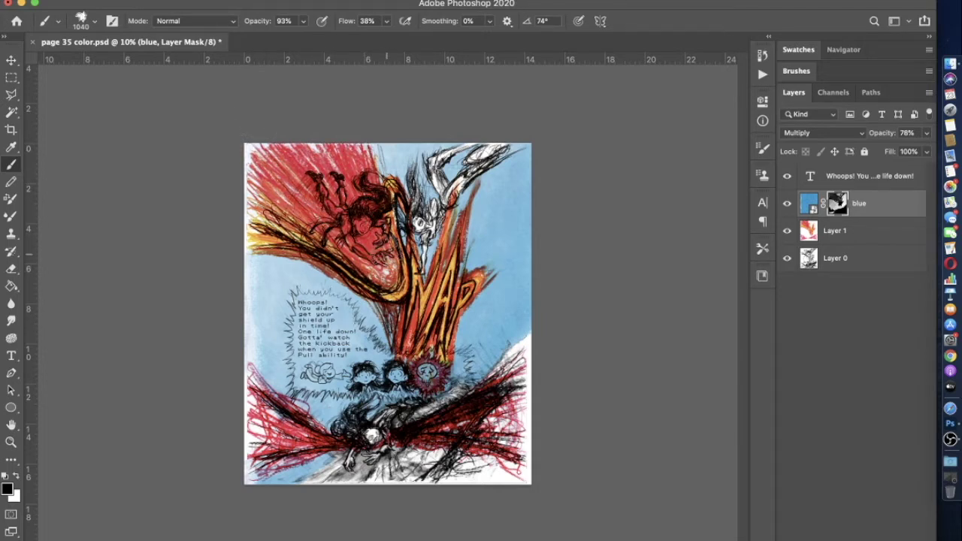
pyautogui.moveTo(387, 248); pyautogui.dragTo(286, 180)
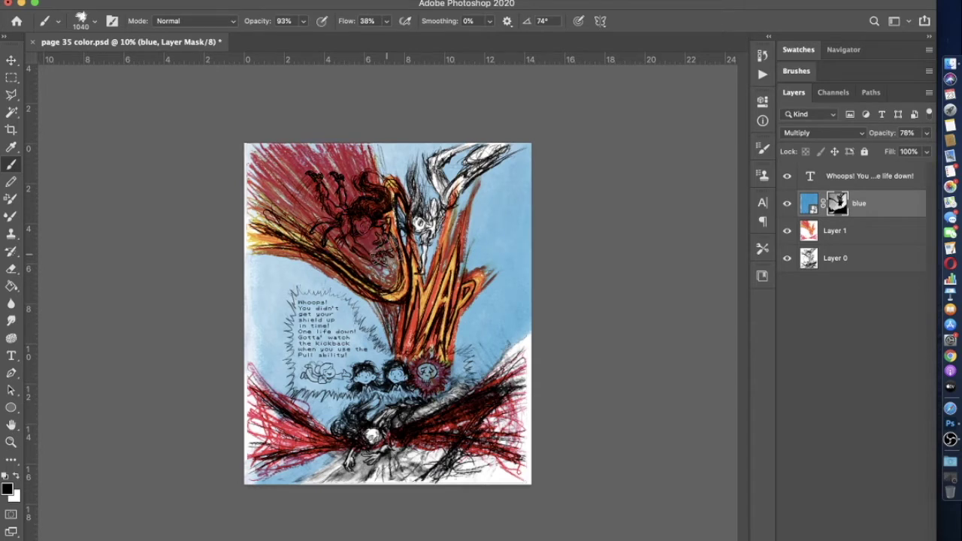
pyautogui.moveTo(387, 284)
pyautogui.mouseDown()
pyautogui.moveTo(327, 237)
pyautogui.moveTo(385, 270)
pyautogui.moveTo(352, 252)
pyautogui.moveTo(362, 203)
pyautogui.moveTo(367, 229)
pyautogui.moveTo(393, 206)
pyautogui.moveTo(364, 237)
pyautogui.moveTo(323, 211)
pyautogui.mouseUp()
# Clear blue around the red figure's head at 56% opacity, then drop to 33% and compare
pyautogui.click(303, 21)
pyautogui.moveTo(302, 25); pyautogui.dragTo(276, 42)
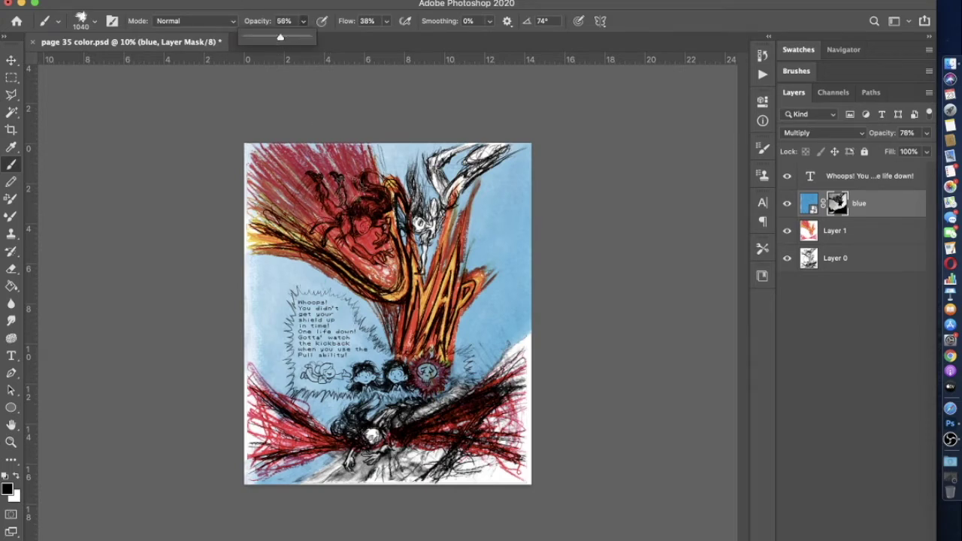
pyautogui.moveTo(361, 188)
pyautogui.mouseDown()
pyautogui.moveTo(359, 175)
pyautogui.moveTo(331, 188)
pyautogui.moveTo(348, 189)
pyautogui.moveTo(315, 225)
pyautogui.moveTo(301, 218)
pyautogui.moveTo(293, 240)
pyautogui.moveTo(288, 225)
pyautogui.moveTo(353, 233)
pyautogui.moveTo(339, 197)
pyautogui.moveTo(301, 184)
pyautogui.moveTo(319, 186)
pyautogui.mouseUp()
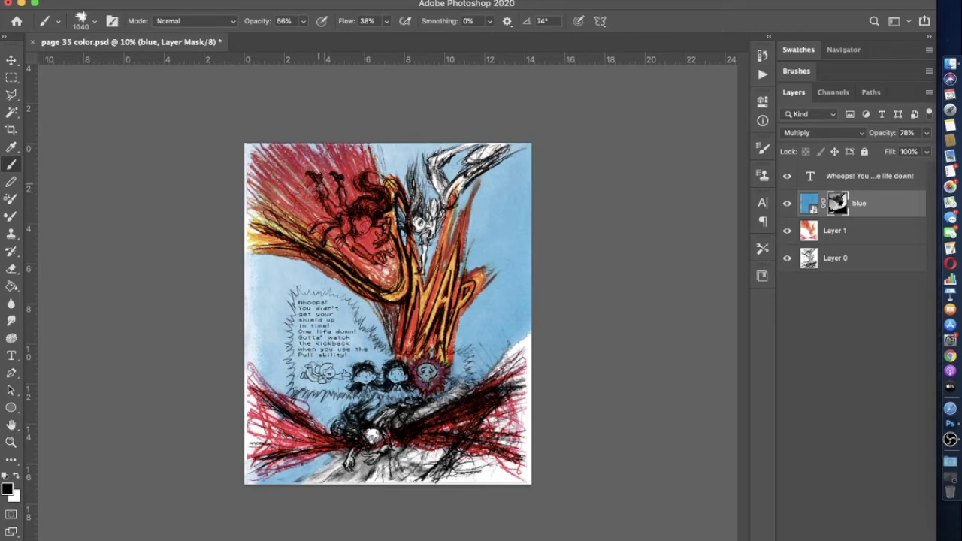
pyautogui.click(303, 21)
pyautogui.moveTo(304, 37); pyautogui.dragTo(286, 36)
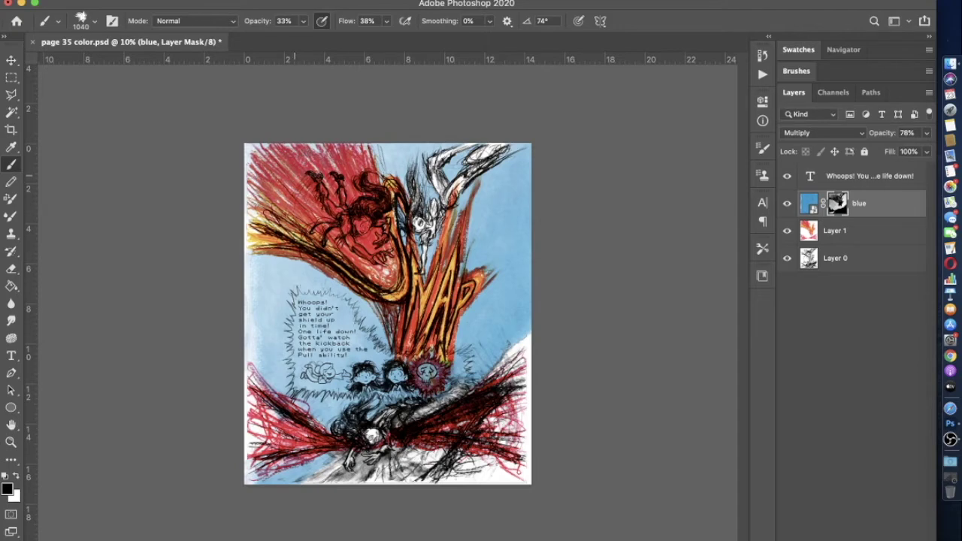
pyautogui.click(787, 203)
pyautogui.click(787, 203)
pyautogui.click(787, 203)
pyautogui.click(787, 203)
pyautogui.click(787, 203)
pyautogui.click(787, 203)
pyautogui.click(787, 203)
pyautogui.click(787, 203)
# Set the mask brush to 220 px at 74% opacity and compare the blue layer on and off
pyautogui.click(94, 21)
pyautogui.moveTo(134, 66); pyautogui.dragTo(116, 65)
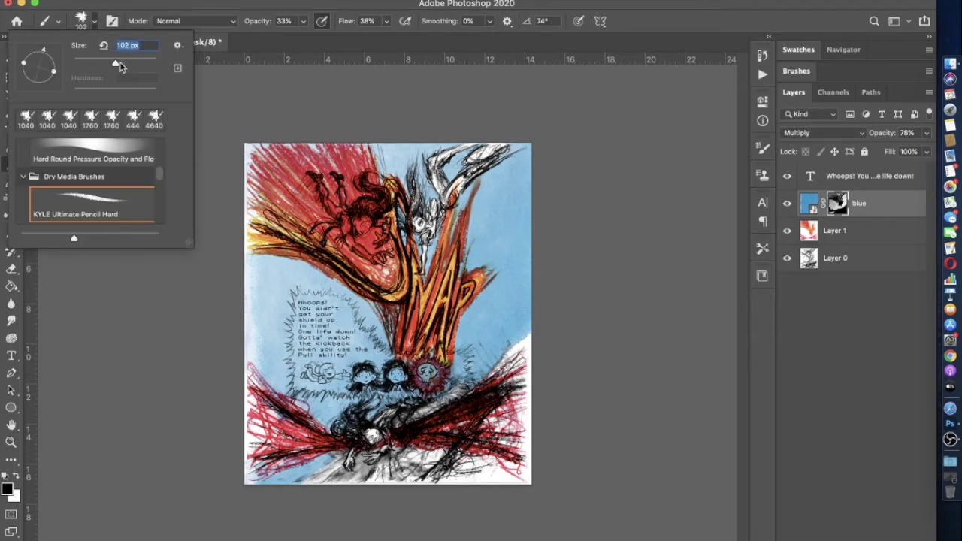
pyautogui.write('220')
pyautogui.moveTo(304, 21); pyautogui.dragTo(329, 42)
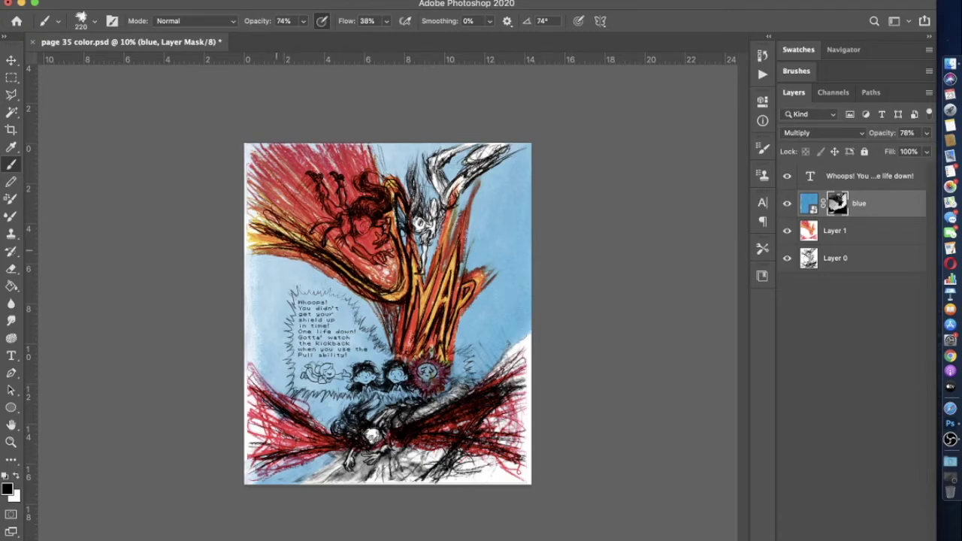
pyautogui.click(787, 203)
pyautogui.click(787, 203)
pyautogui.click(787, 204)
pyautogui.click(787, 203)
pyautogui.click(787, 204)
pyautogui.click(787, 204)
pyautogui.click(787, 204)
pyautogui.click(787, 204)
# Mask the blue off the orange streak beside the sketched figure's lower body near the top centre
pyautogui.scroll(3, 421, 150)
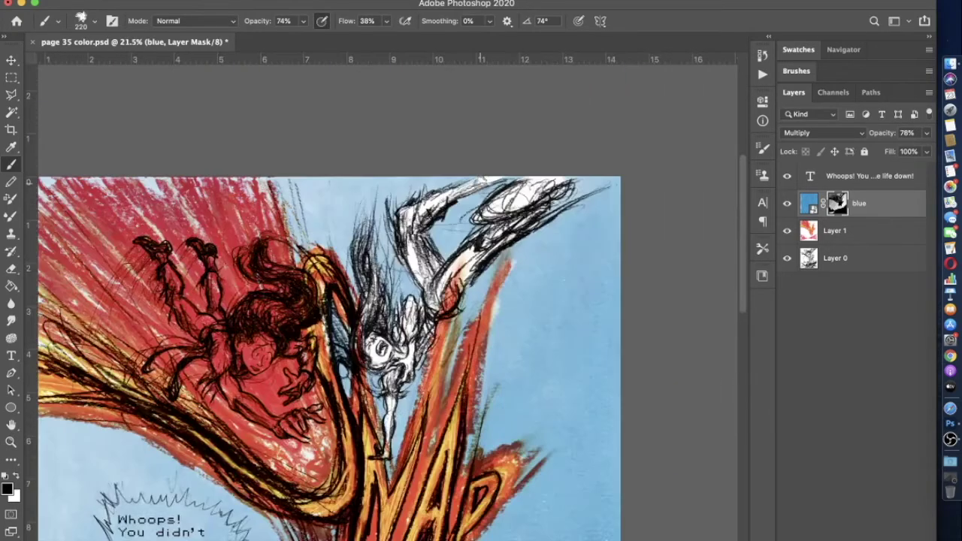
pyautogui.moveTo(497, 275); pyautogui.dragTo(469, 380)
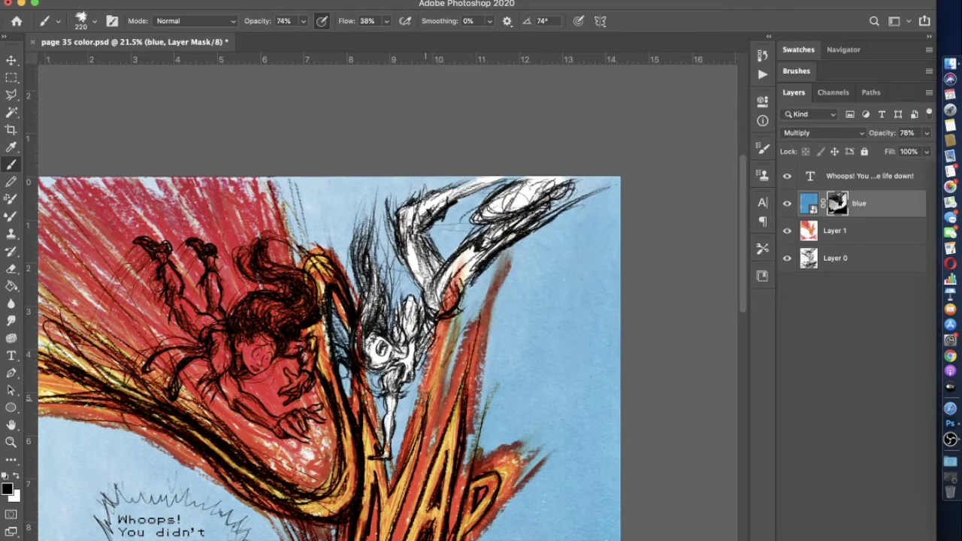
pyautogui.scroll(-3, 519, 448)
pyautogui.scroll(-1, 457, 451)
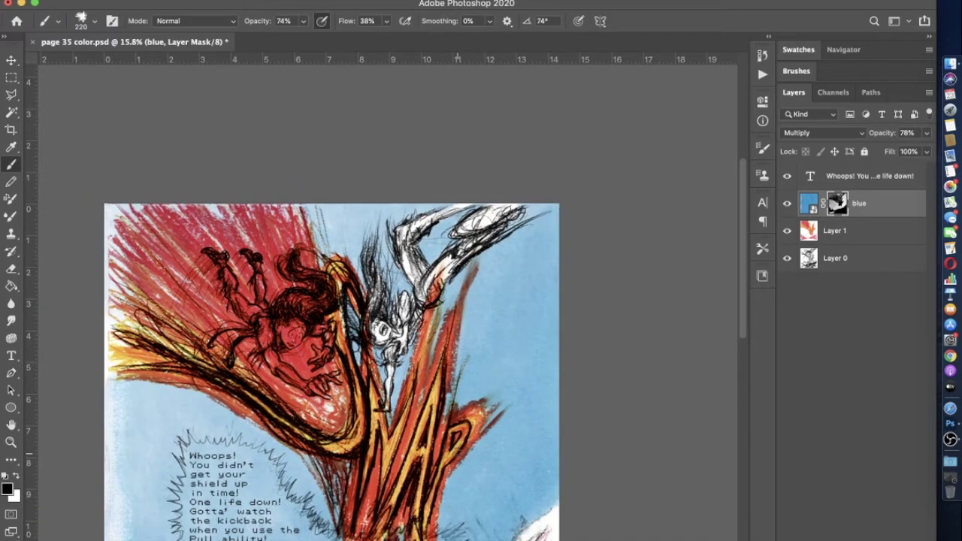
pyautogui.scroll(-1, 457, 451)
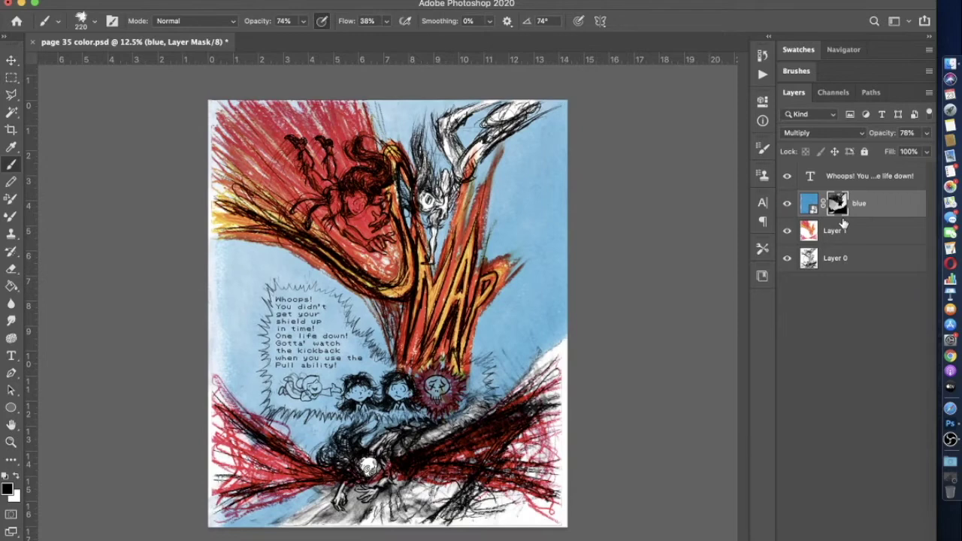
# Try swapping the blue layer and Layer 1 in the stack, toggling Layer 1 to compare
pyautogui.moveTo(876, 206); pyautogui.dragTo(873, 239)
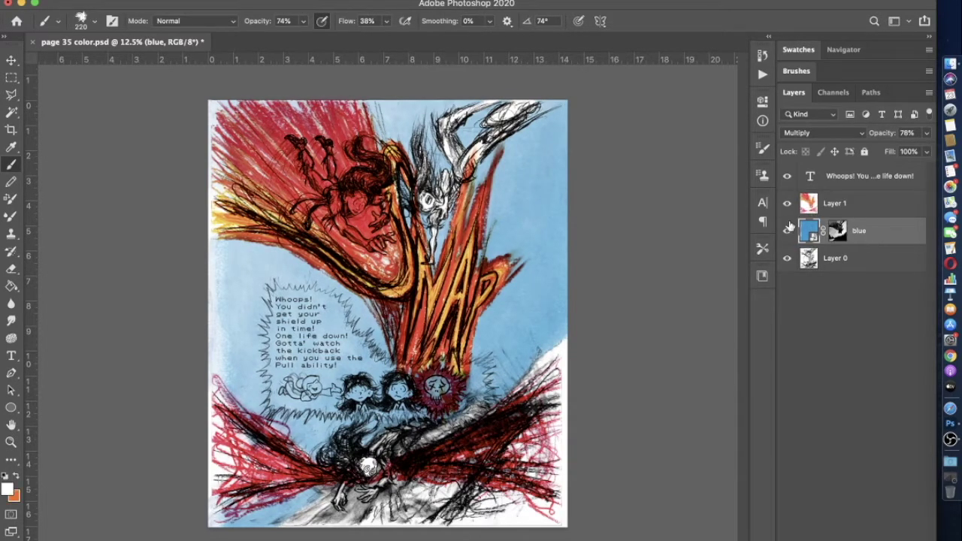
pyautogui.moveTo(865, 229)
pyautogui.mouseDown()
pyautogui.moveTo(859, 204)
pyautogui.moveTo(870, 208)
pyautogui.moveTo(868, 239)
pyautogui.mouseUp()
pyautogui.click(787, 206)
pyautogui.click(787, 206)
pyautogui.click(787, 208)
pyautogui.click(787, 207)
pyautogui.click(787, 208)
pyautogui.click(787, 208)
# Place Layer 1 above the blue layer, compare its visibility, then add a new layer above the blue one
pyautogui.moveTo(844, 211)
pyautogui.mouseDown()
pyautogui.moveTo(850, 239)
pyautogui.moveTo(850, 202)
pyautogui.mouseUp()
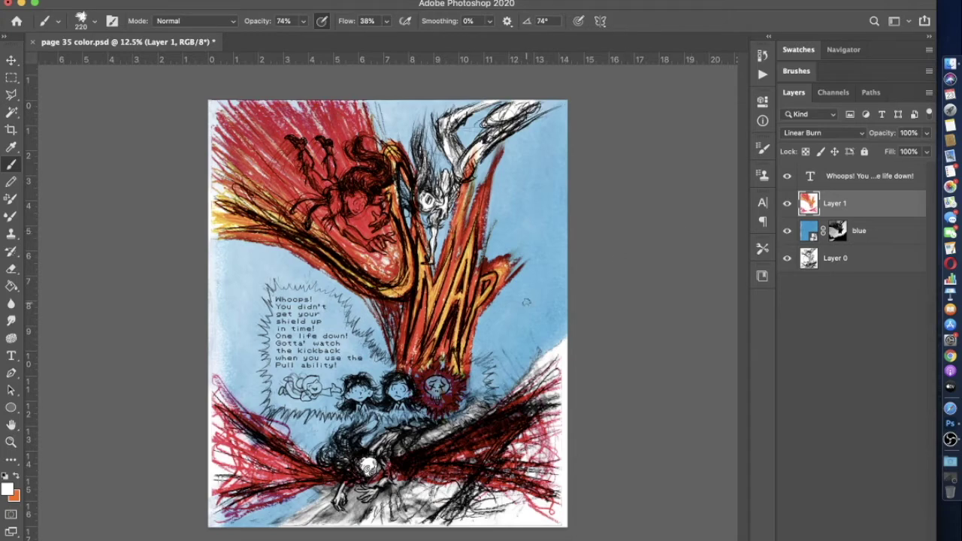
pyautogui.click(787, 203)
pyautogui.click(787, 203)
pyautogui.click(787, 203)
pyautogui.click(787, 203)
pyautogui.click(787, 203)
pyautogui.click(787, 204)
pyautogui.click(787, 206)
pyautogui.click(786, 207)
pyautogui.click(803, 236)
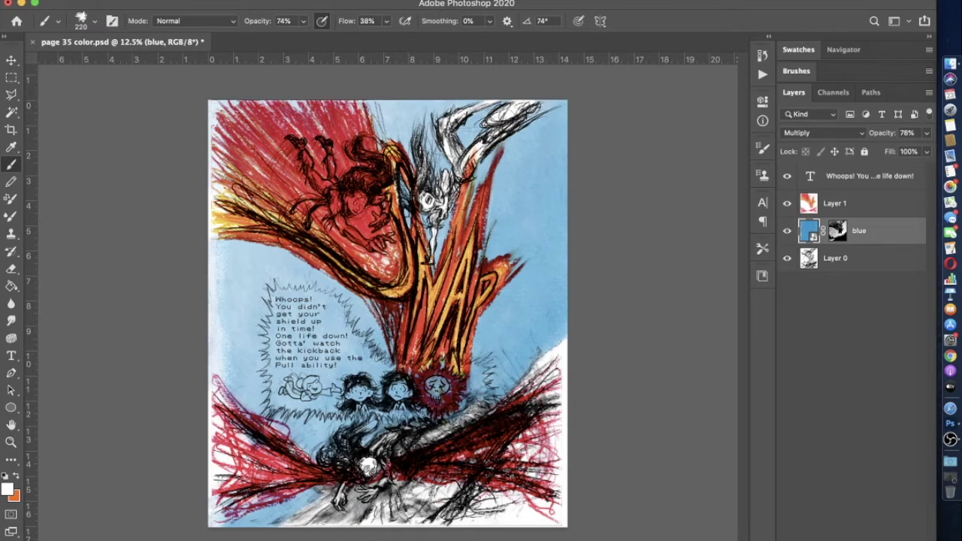
pyautogui.hotkey('ctrl', 'shift', 'alt', 'n')
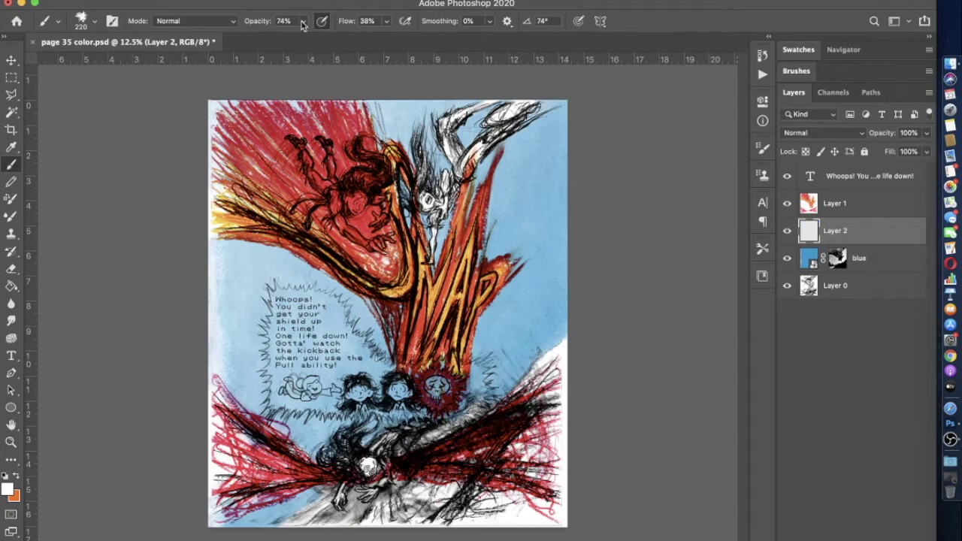
# Enlarge the brush to 460 px and paint white haze around the skull and characters
pyautogui.click(92, 22)
pyautogui.moveTo(143, 63); pyautogui.dragTo(147, 63)
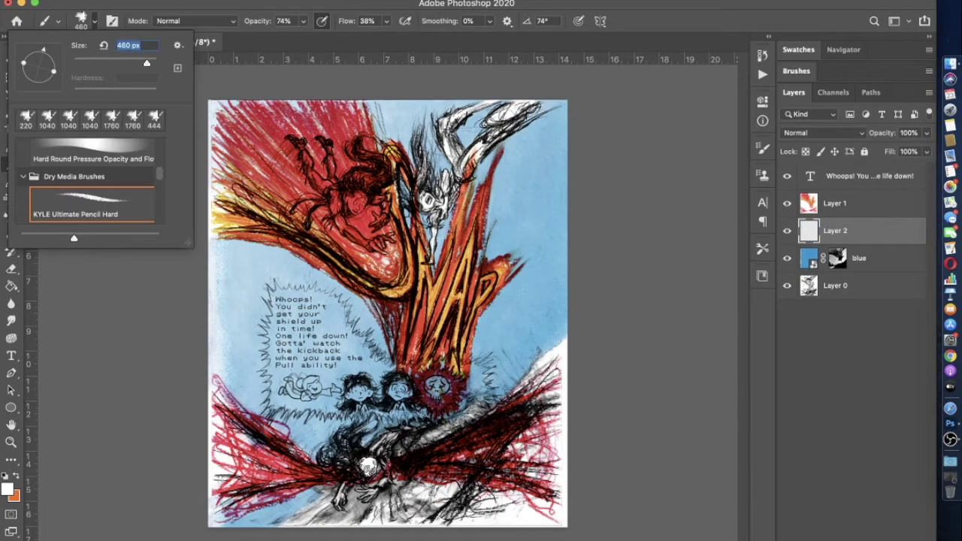
pyautogui.press('Return')
pyautogui.moveTo(417, 389)
pyautogui.mouseDown()
pyautogui.moveTo(449, 366)
pyautogui.moveTo(473, 375)
pyautogui.moveTo(466, 400)
pyautogui.moveTo(425, 389)
pyautogui.moveTo(425, 398)
pyautogui.moveTo(445, 398)
pyautogui.moveTo(283, 403)
pyautogui.moveTo(279, 304)
pyautogui.moveTo(322, 299)
pyautogui.moveTo(342, 320)
pyautogui.moveTo(338, 335)
pyautogui.moveTo(388, 375)
pyautogui.moveTo(448, 379)
pyautogui.moveTo(323, 393)
pyautogui.moveTo(297, 353)
pyautogui.moveTo(330, 309)
pyautogui.moveTo(304, 368)
pyautogui.moveTo(307, 324)
pyautogui.moveTo(327, 342)
pyautogui.moveTo(339, 339)
pyautogui.moveTo(373, 382)
pyautogui.moveTo(302, 377)
pyautogui.moveTo(305, 344)
pyautogui.moveTo(323, 360)
pyautogui.moveTo(317, 331)
pyautogui.moveTo(291, 328)
pyautogui.moveTo(310, 314)
pyautogui.moveTo(318, 328)
pyautogui.moveTo(338, 334)
pyautogui.moveTo(342, 326)
pyautogui.moveTo(332, 375)
pyautogui.moveTo(347, 396)
pyautogui.moveTo(405, 380)
pyautogui.moveTo(460, 392)
pyautogui.mouseUp()
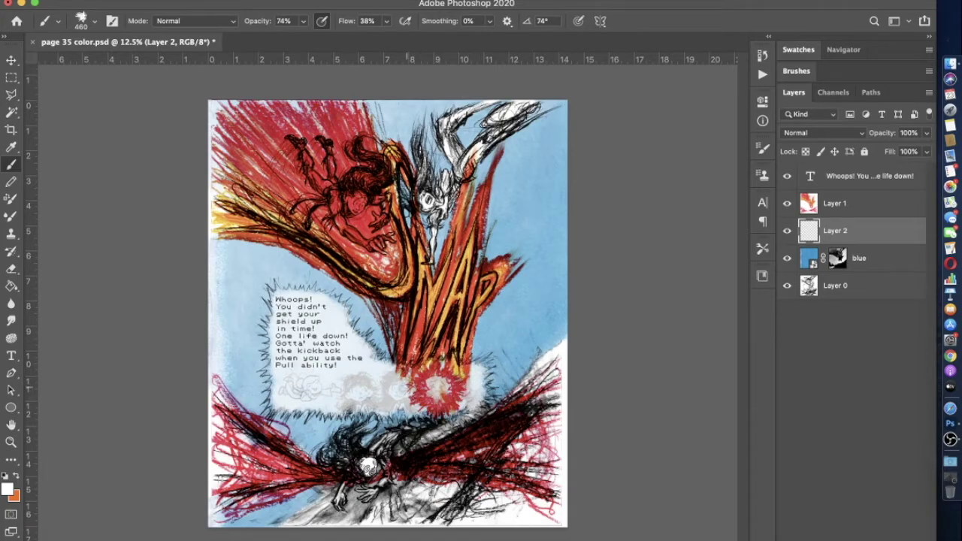
# Lower the brush opacity to 13% and brush faint white haze through the speech bubble
pyautogui.click(306, 24)
pyautogui.moveTo(302, 37); pyautogui.dragTo(265, 38)
pyautogui.click(295, 294)
pyautogui.moveTo(320, 297)
pyautogui.mouseDown()
pyautogui.moveTo(349, 337)
pyautogui.moveTo(362, 336)
pyautogui.moveTo(376, 367)
pyautogui.moveTo(490, 364)
pyautogui.moveTo(482, 394)
pyautogui.moveTo(440, 417)
pyautogui.moveTo(341, 404)
pyautogui.moveTo(269, 414)
pyautogui.moveTo(278, 303)
pyautogui.mouseUp()
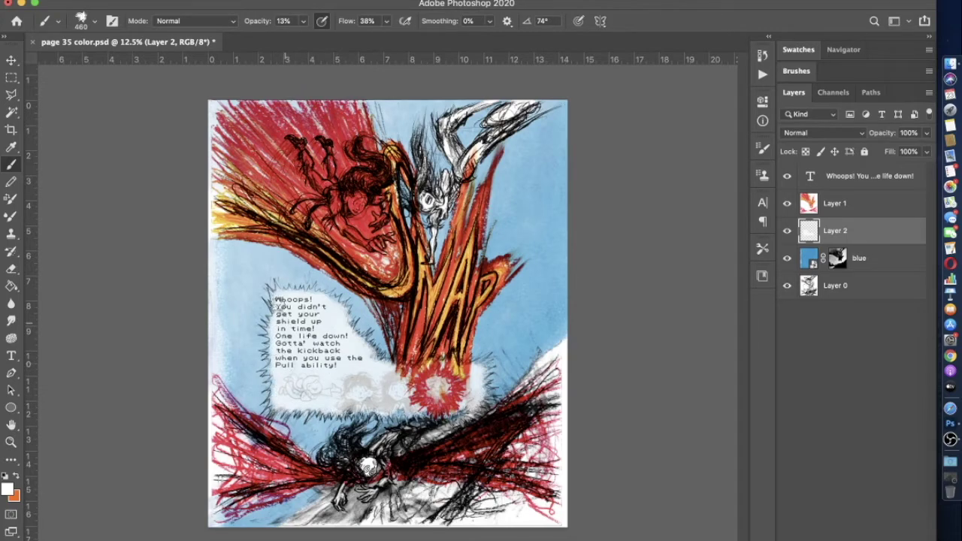
# Set the brush to 35% opacity and 188 px size
pyautogui.click(305, 20)
pyautogui.moveTo(307, 37); pyautogui.dragTo(316, 39)
pyautogui.click(96, 21)
pyautogui.moveTo(113, 60); pyautogui.dragTo(134, 65)
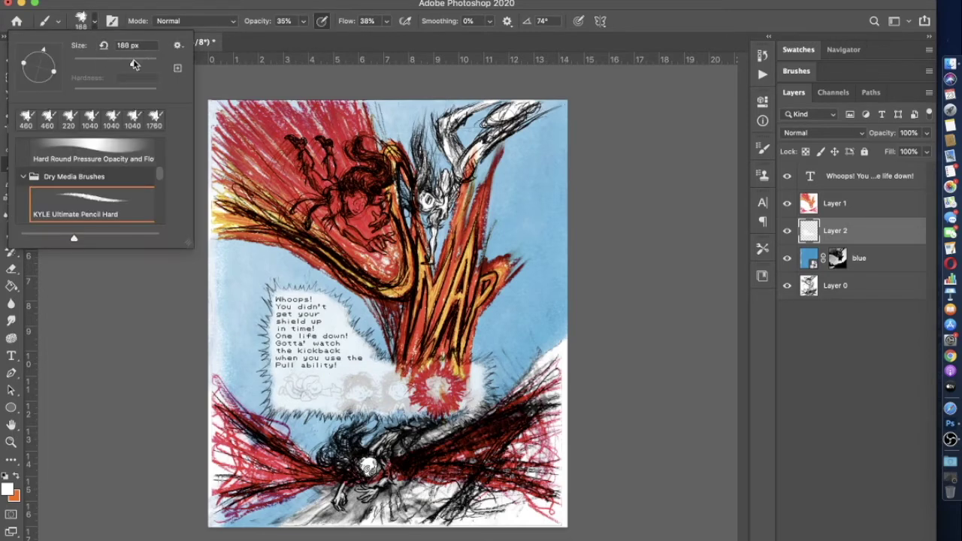
pyautogui.press('Return')
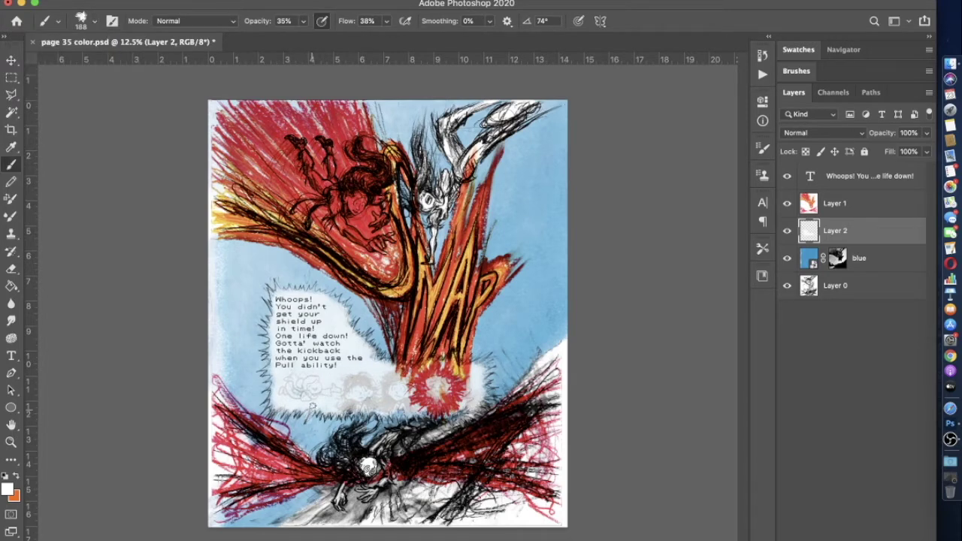
# Lighten the speech bubble's bottom edge with white and try moving Layer 2 above Layer 1
pyautogui.scroll(3, 312, 399)
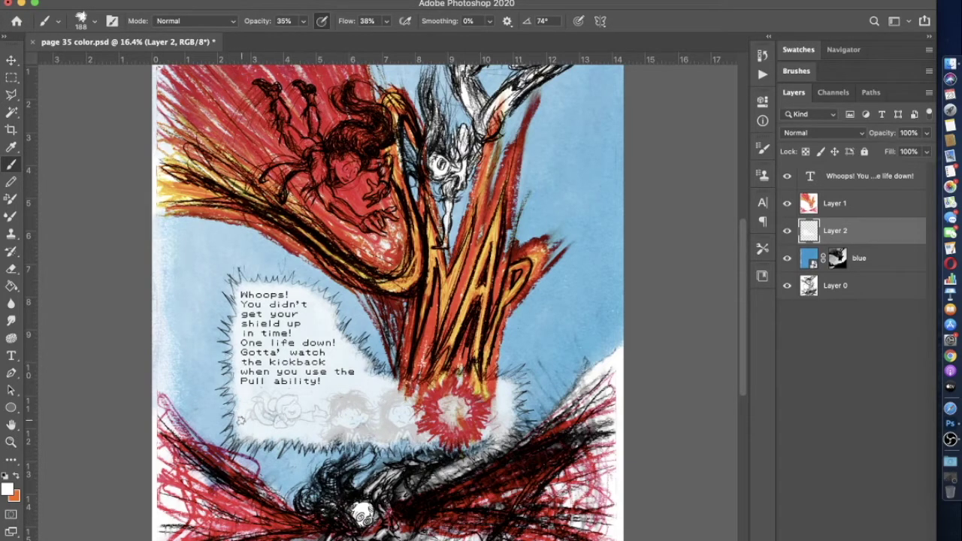
pyautogui.moveTo(290, 445)
pyautogui.mouseDown()
pyautogui.moveTo(300, 438)
pyautogui.moveTo(455, 449)
pyautogui.moveTo(508, 438)
pyautogui.moveTo(518, 410)
pyautogui.moveTo(512, 369)
pyautogui.mouseUp()
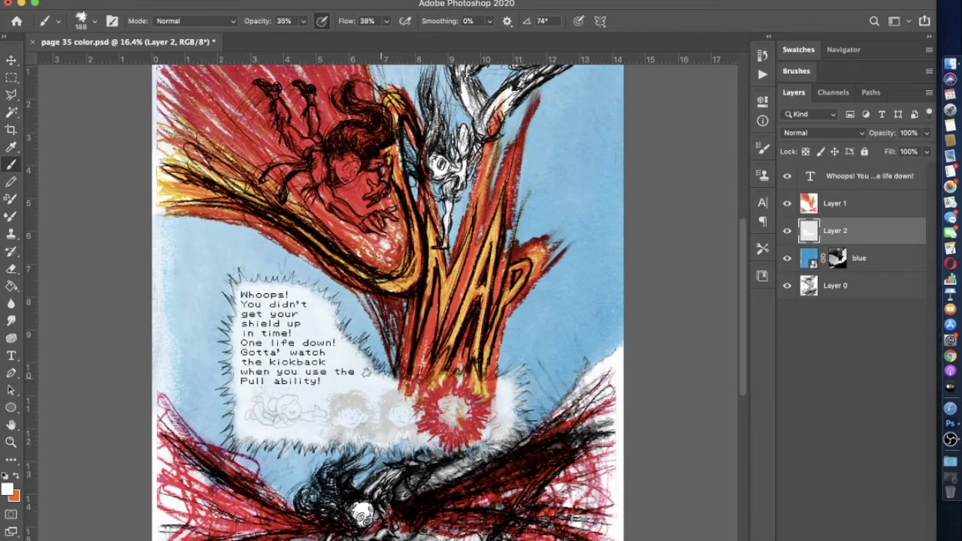
pyautogui.moveTo(848, 228); pyautogui.dragTo(842, 197)
pyautogui.scroll(-1, 615, 323)
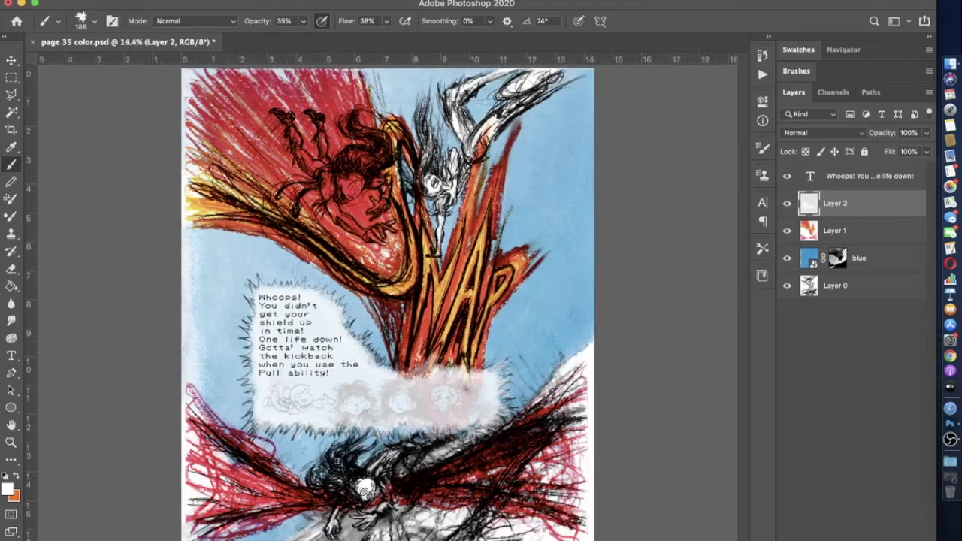
pyautogui.scroll(-1, 614, 322)
pyautogui.scroll(2, 613, 319)
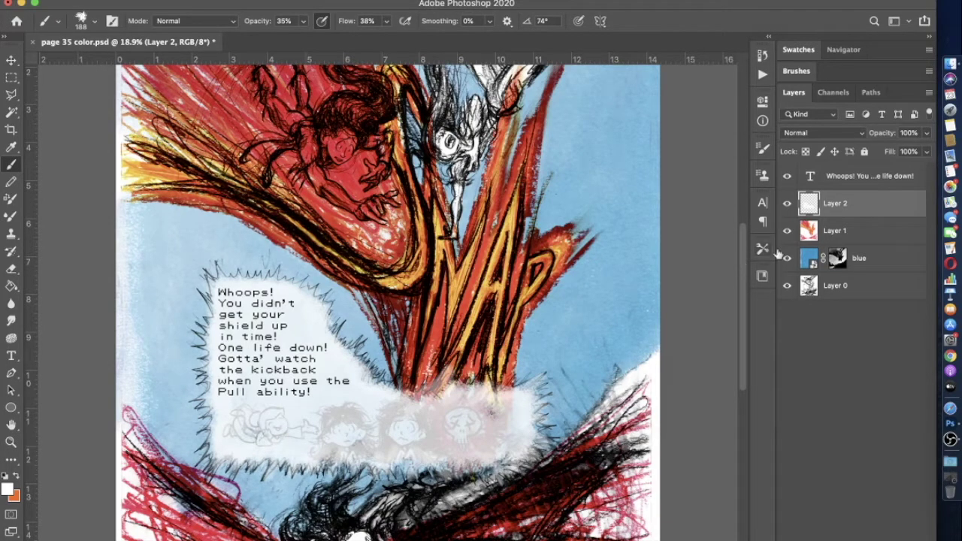
# Keep Layer 2 below Layer 1, then add a new empty layer above Layer 1
pyautogui.moveTo(837, 214); pyautogui.dragTo(835, 245)
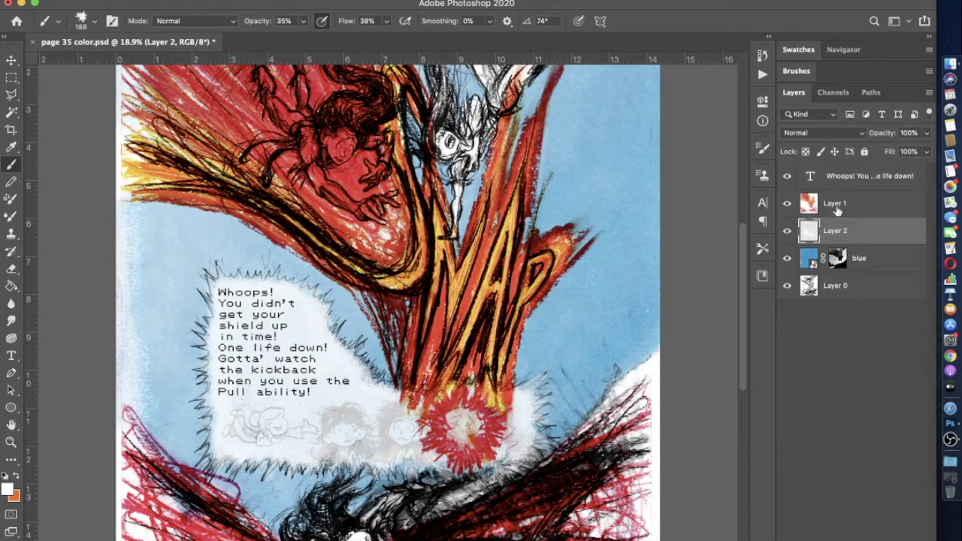
pyautogui.moveTo(839, 231); pyautogui.dragTo(840, 201)
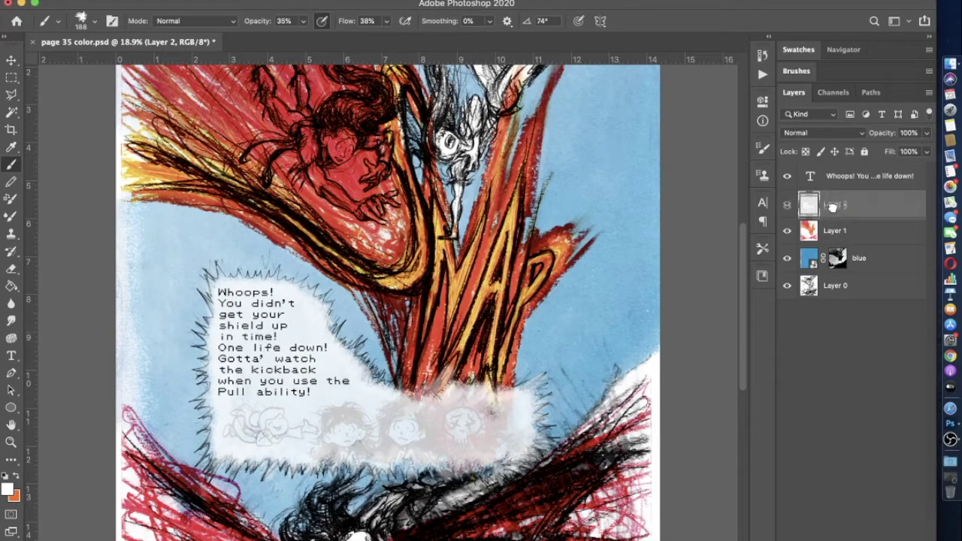
pyautogui.moveTo(837, 210); pyautogui.dragTo(835, 242)
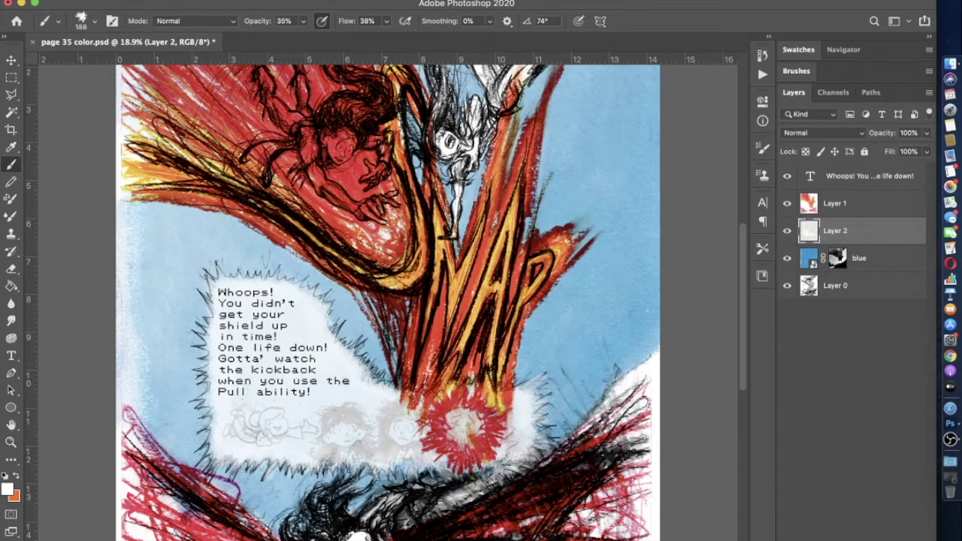
pyautogui.press('super+shift+alt+n')
pyautogui.moveTo(852, 230); pyautogui.dragTo(842, 197)
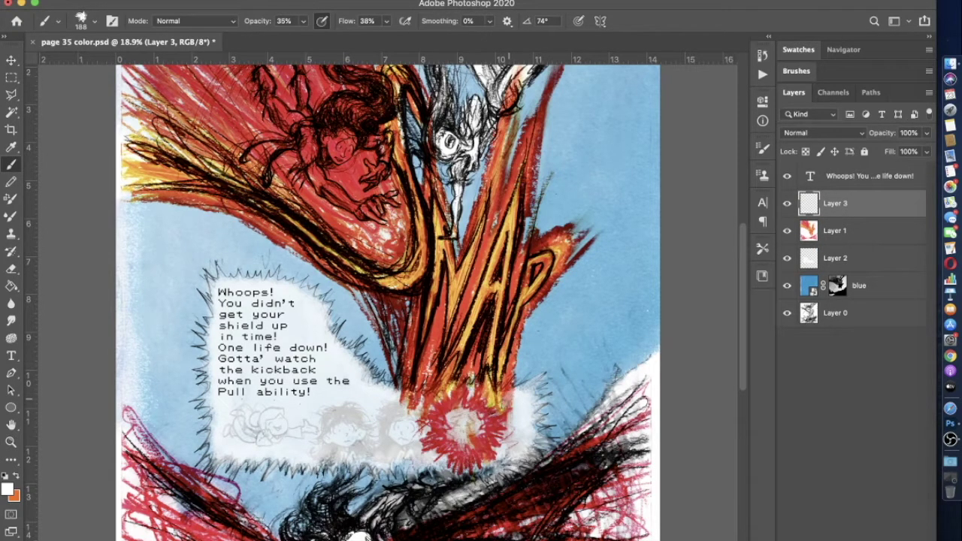
# Brush soft white over the red burst on Layer 3, including its left edge
pyautogui.moveTo(504, 400)
pyautogui.mouseDown()
pyautogui.moveTo(487, 384)
pyautogui.moveTo(460, 382)
pyautogui.moveTo(452, 391)
pyautogui.moveTo(441, 370)
pyautogui.mouseUp()
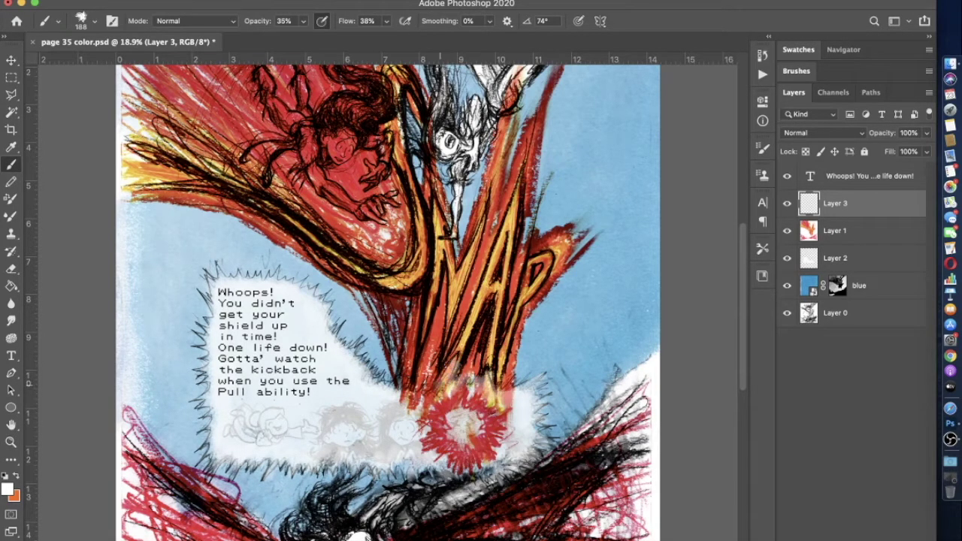
pyautogui.moveTo(420, 402)
pyautogui.mouseDown()
pyautogui.moveTo(397, 390)
pyautogui.moveTo(385, 400)
pyautogui.mouseUp()
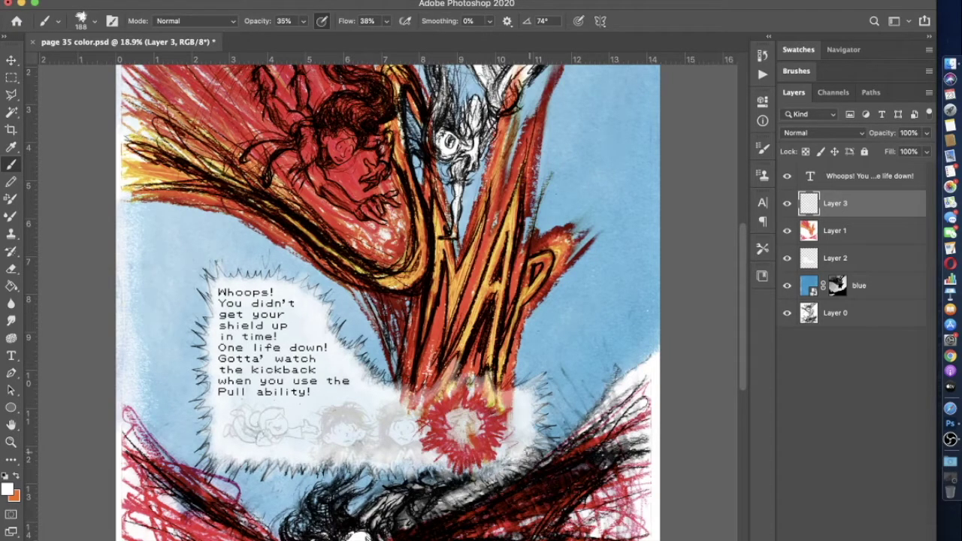
pyautogui.scroll(-3, 387, 313)
# Toggle the red colouring and Layer 3 visibility to compare the white haze
pyautogui.click(787, 236)
pyautogui.click(787, 236)
pyautogui.click(787, 203)
pyautogui.click(787, 203)
pyautogui.click(787, 203)
pyautogui.click(787, 203)
pyautogui.click(787, 203)
pyautogui.click(787, 204)
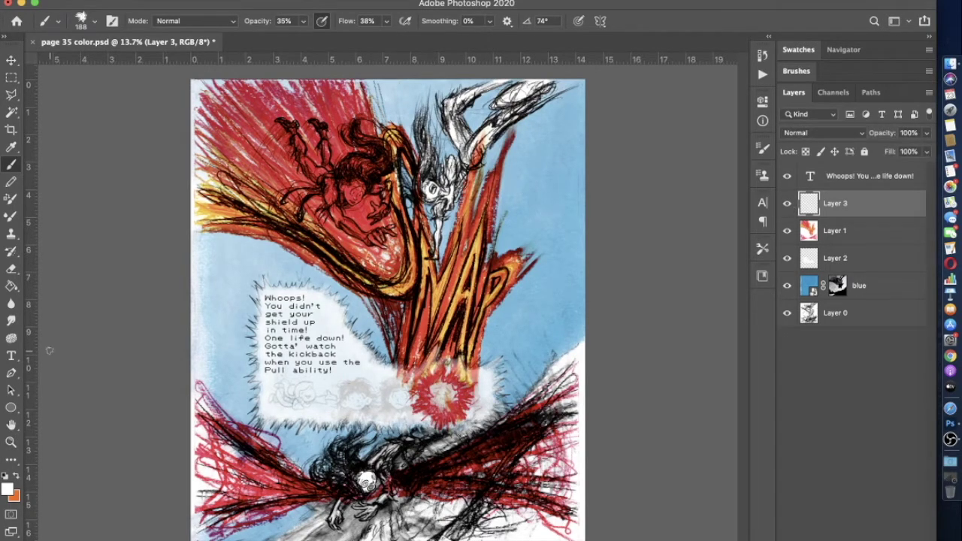
pyautogui.click(10, 271)
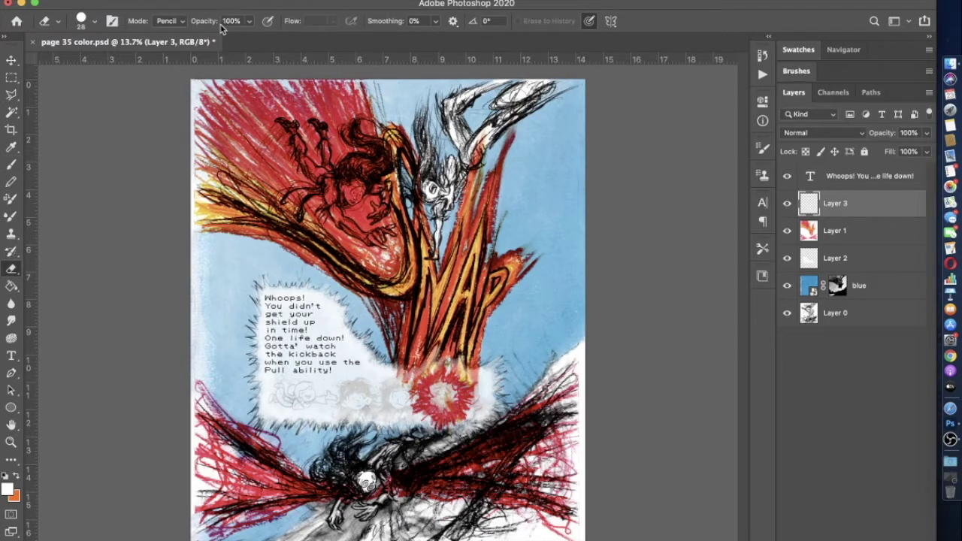
# Set the eraser to Brush mode at 88% opacity
pyautogui.click(249, 22)
pyautogui.click(169, 21)
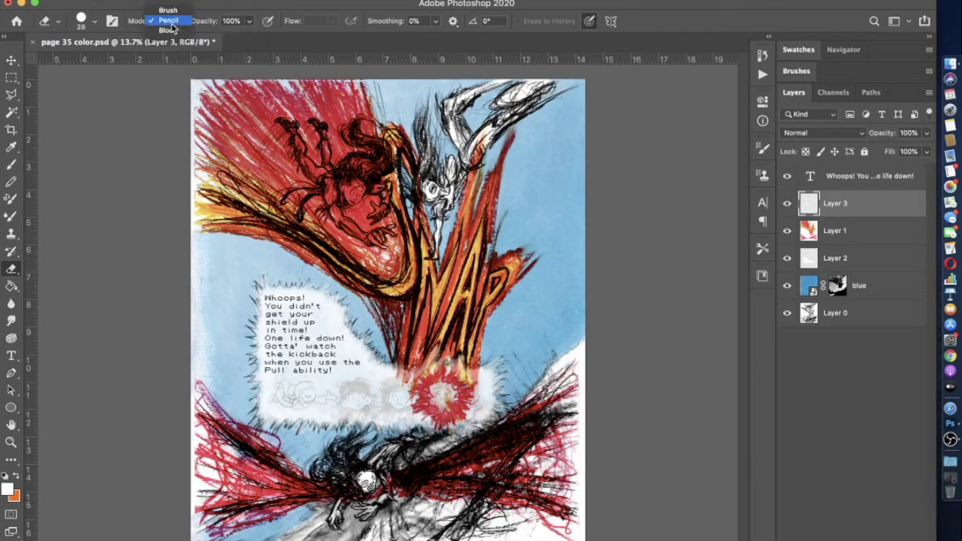
pyautogui.click(173, 12)
pyautogui.click(249, 21)
pyautogui.moveTo(251, 41); pyautogui.dragTo(242, 41)
# Enlarge the eraser to 124 px
pyautogui.click(94, 22)
pyautogui.moveTo(109, 66); pyautogui.dragTo(124, 63)
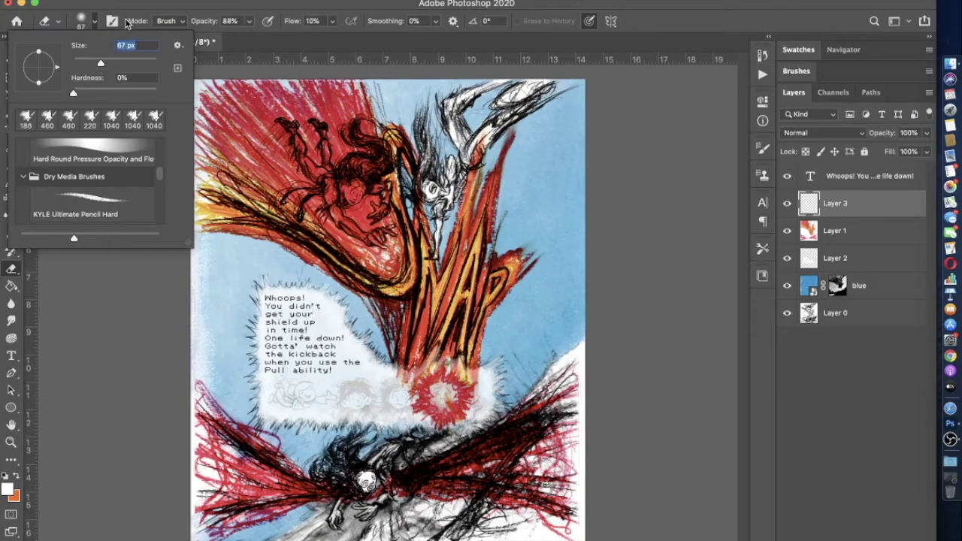
pyautogui.press('Return')
pyautogui.scroll(3, 387, 310)
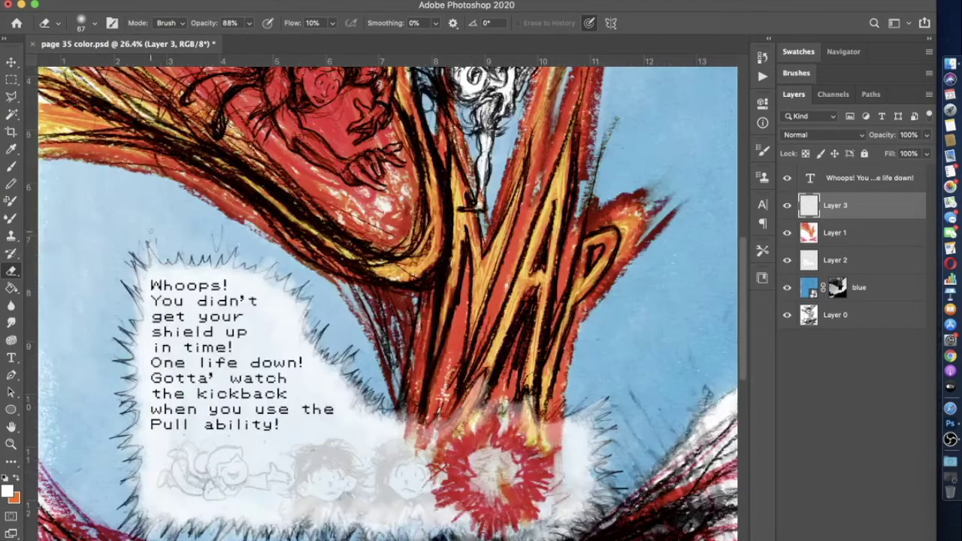
pyautogui.click(94, 23)
pyautogui.moveTo(113, 66); pyautogui.dragTo(120, 67)
pyautogui.press('Return')
pyautogui.scroll(-1, 129, 456)
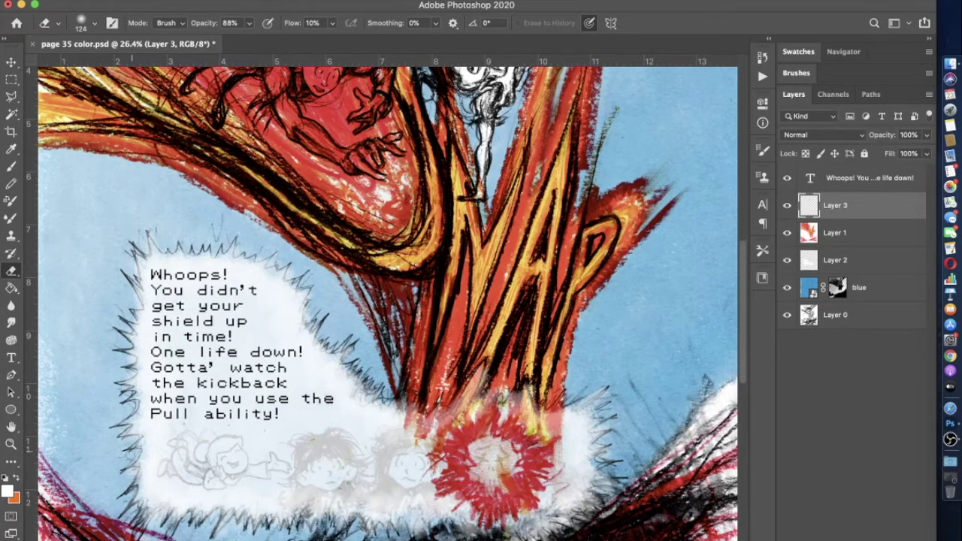
pyautogui.scroll(-4, 129, 475)
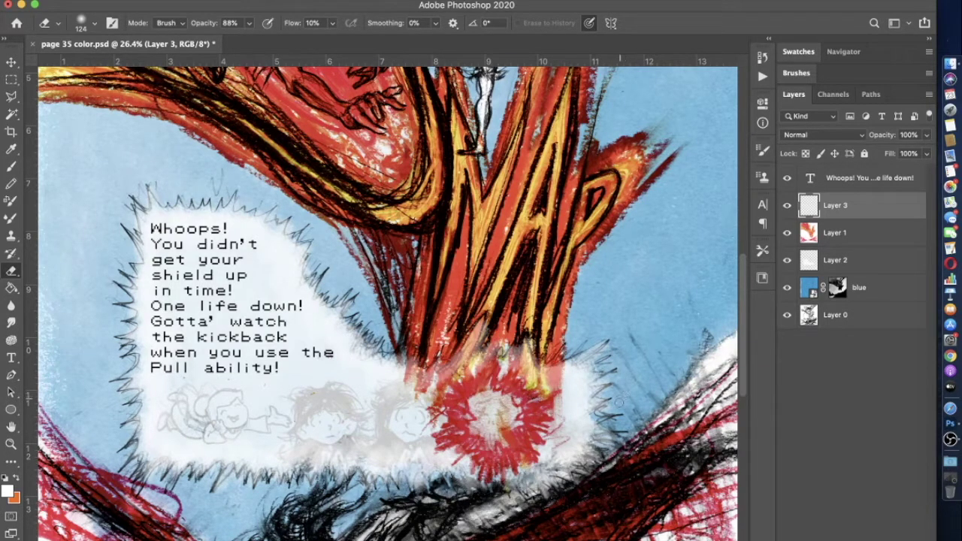
pyautogui.scroll(-6, 573, 488)
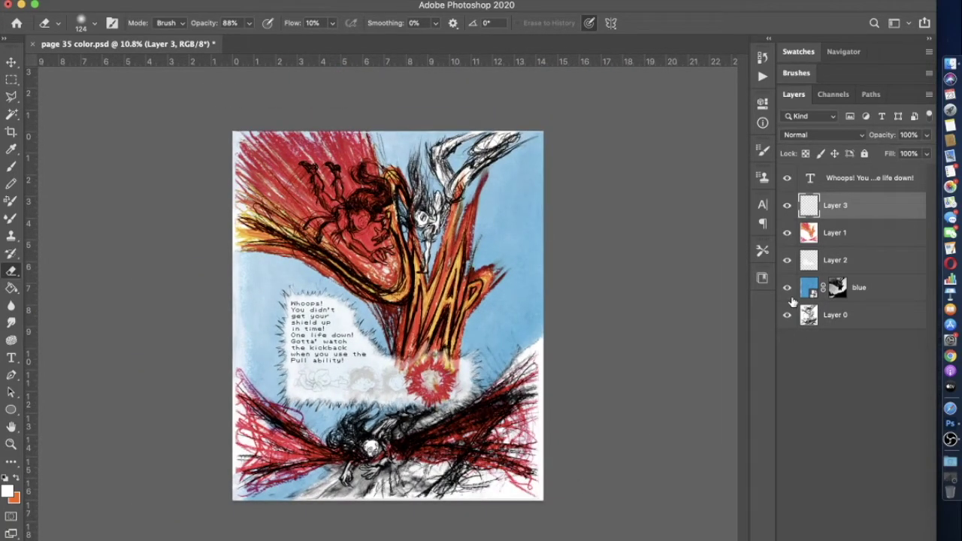
# Toggle Layer 3, the red colouring and Layer 2 on and off to compare the haze
pyautogui.click(786, 206)
pyautogui.click(787, 206)
pyautogui.click(787, 206)
pyautogui.click(787, 206)
pyautogui.click(786, 232)
pyautogui.click(786, 232)
pyautogui.click(786, 232)
pyautogui.click(787, 232)
pyautogui.click(786, 260)
pyautogui.click(786, 260)
pyautogui.click(786, 260)
pyautogui.click(786, 260)
pyautogui.click(786, 260)
pyautogui.click(786, 260)
# Set Layer 2's opacity to 75% through Blending Options
pyautogui.click(832, 260)
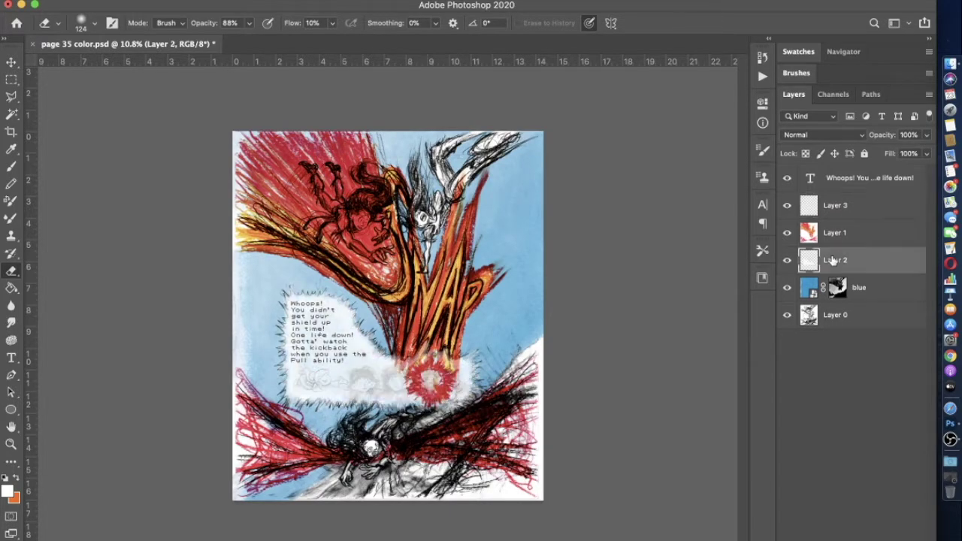
pyautogui.click(199, 1)
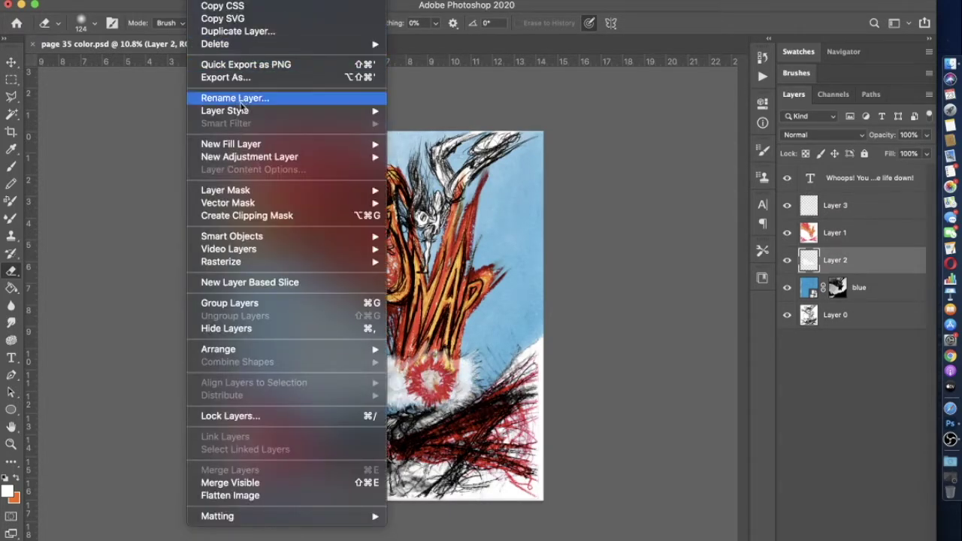
pyautogui.moveTo(246, 110)
pyautogui.click(444, 112)
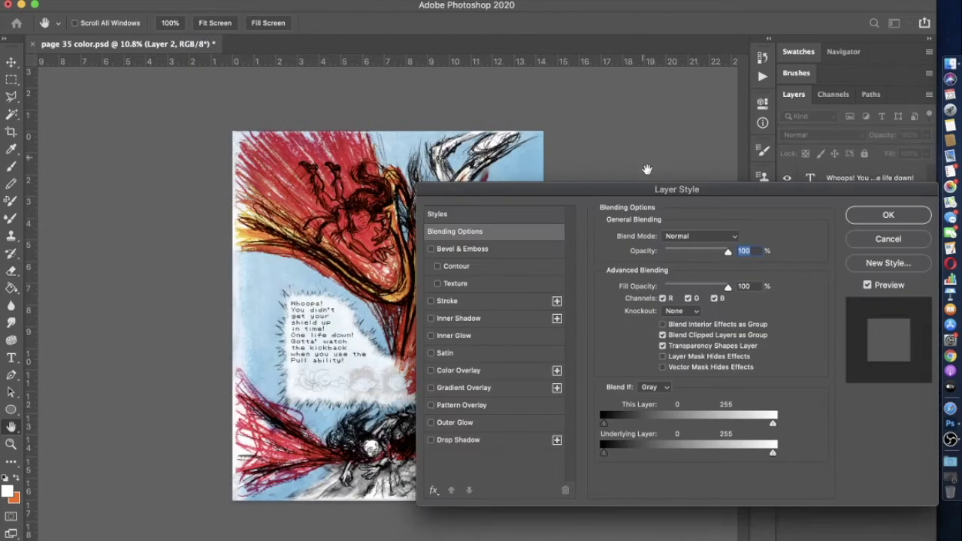
pyautogui.moveTo(726, 251); pyautogui.dragTo(714, 253)
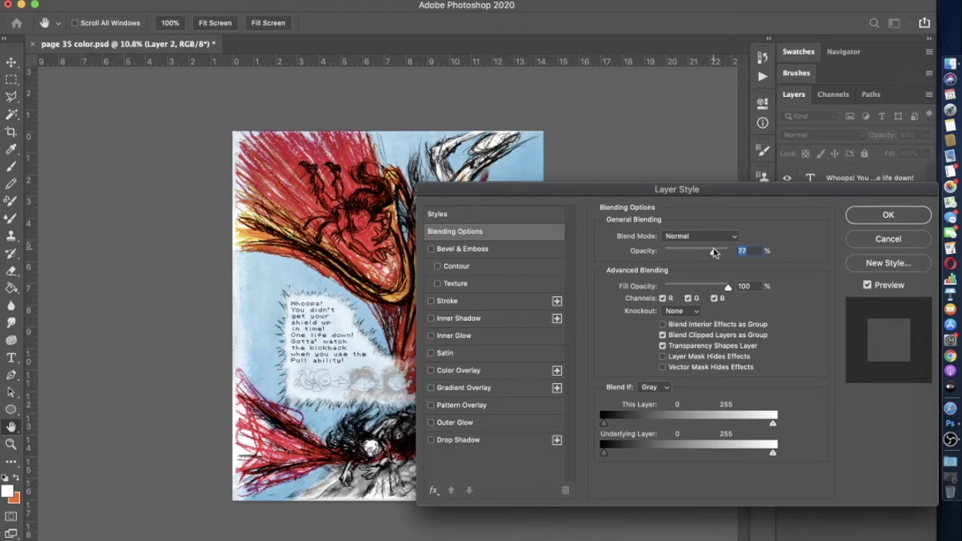
pyautogui.click(887, 216)
pyautogui.press('e')
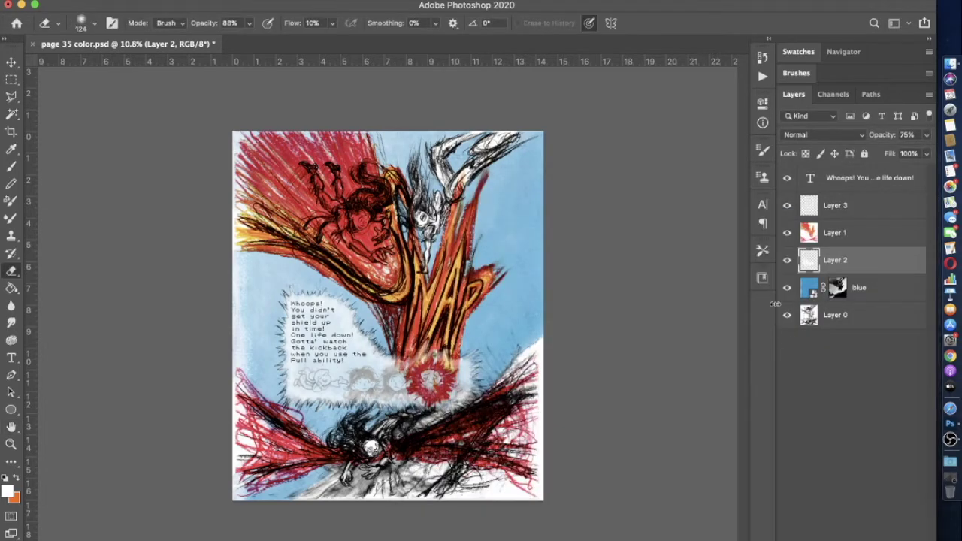
# Compare the blue and Layer 3 layers, then set Layer 3's opacity to 53%
pyautogui.click(785, 293)
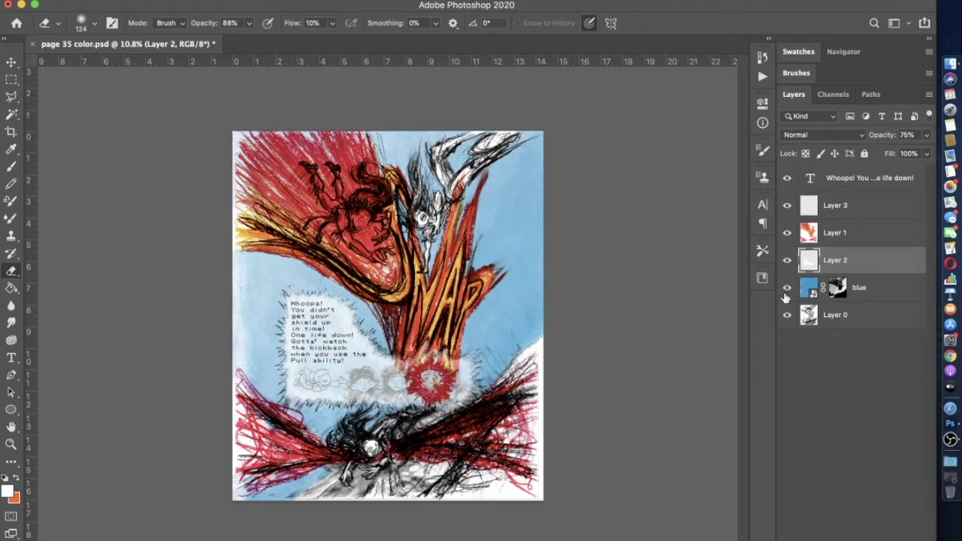
pyautogui.click(788, 208)
pyautogui.click(788, 208)
pyautogui.click(820, 210)
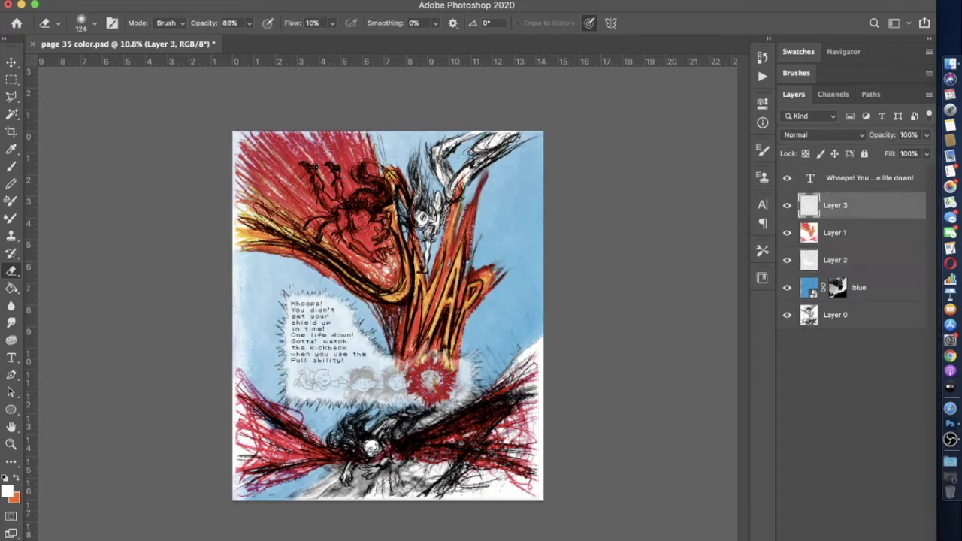
pyautogui.click(192, 2)
pyautogui.moveTo(326, 107)
pyautogui.click(448, 113)
pyautogui.moveTo(722, 254); pyautogui.dragTo(698, 254)
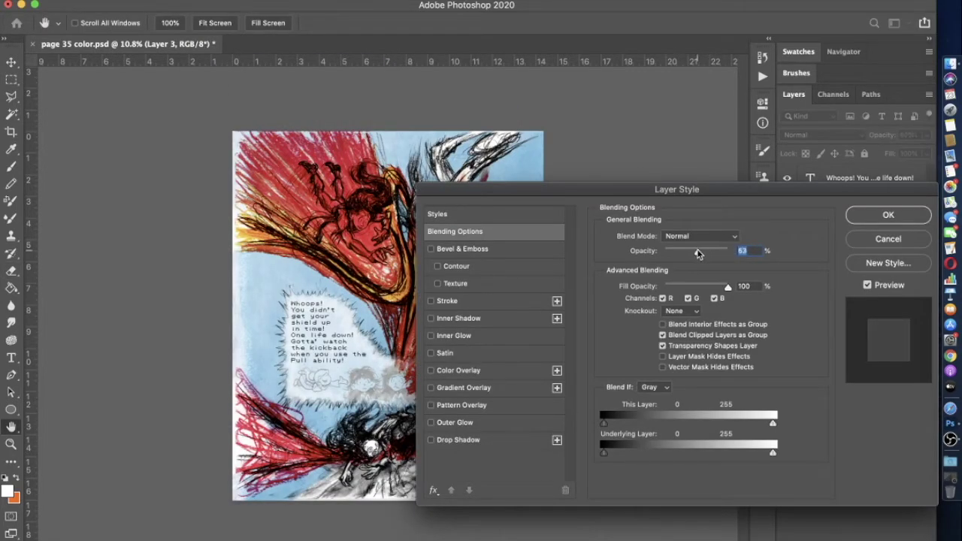
pyautogui.click(883, 219)
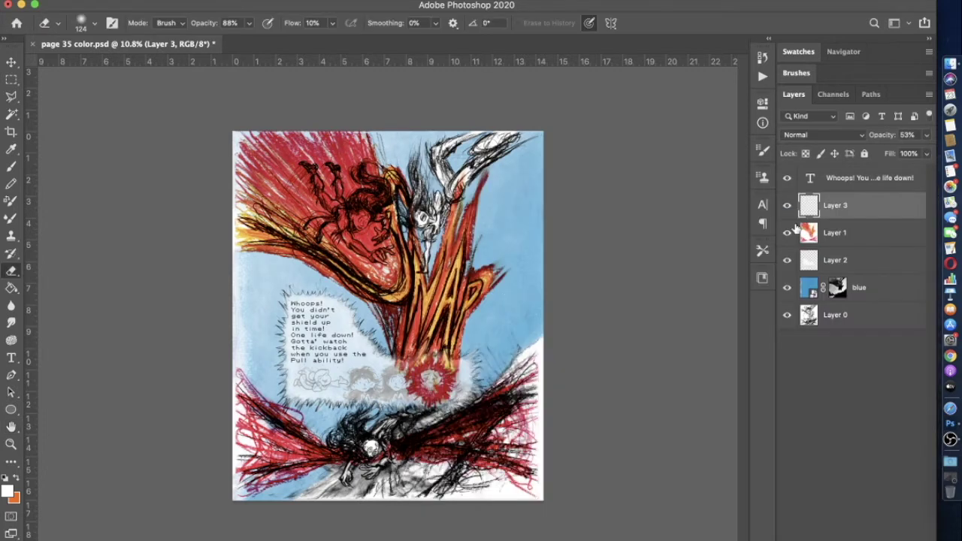
# Compare Layer 3's haze, then move line-art Layer 0 just below the text layer
pyautogui.click(784, 209)
pyautogui.click(785, 208)
pyautogui.click(786, 207)
pyautogui.click(785, 208)
pyautogui.click(785, 207)
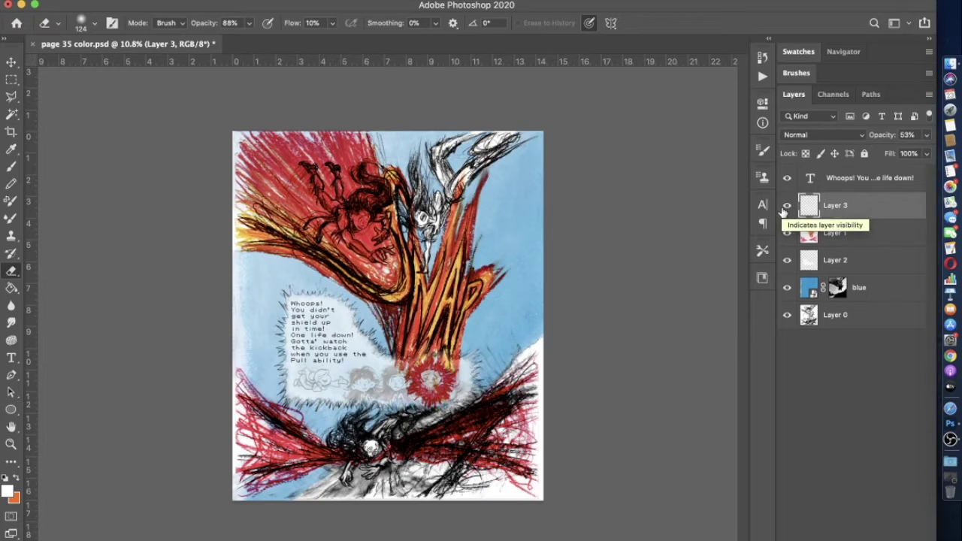
pyautogui.moveTo(808, 322)
pyautogui.mouseDown()
pyautogui.moveTo(837, 323)
pyautogui.moveTo(844, 196)
pyautogui.mouseUp()
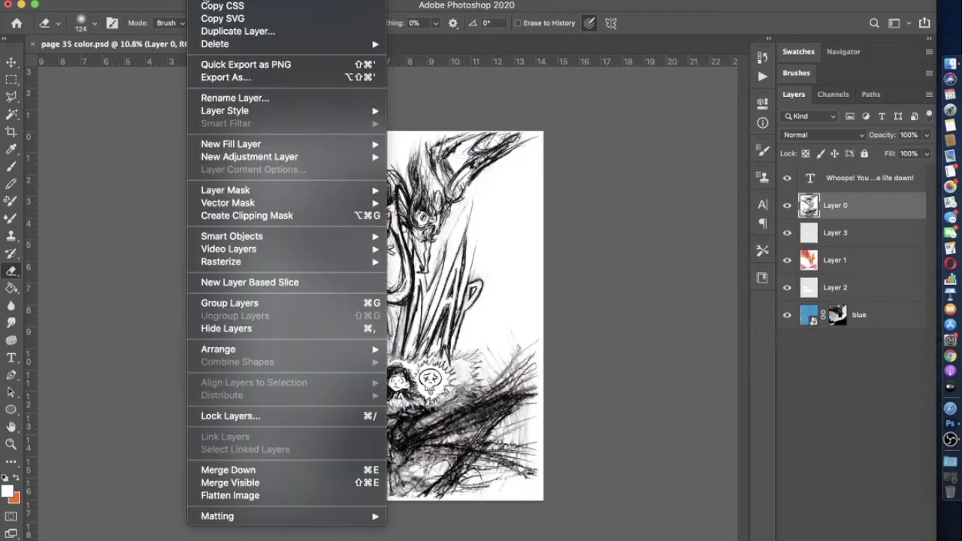
# Set the line-art layer's blend mode to Multiply
pyautogui.click(489, 113)
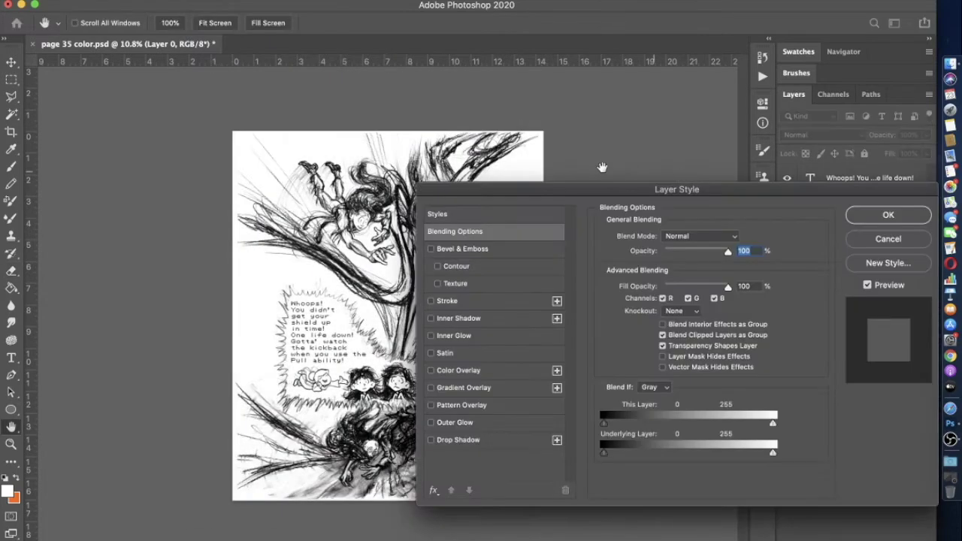
pyautogui.click(688, 238)
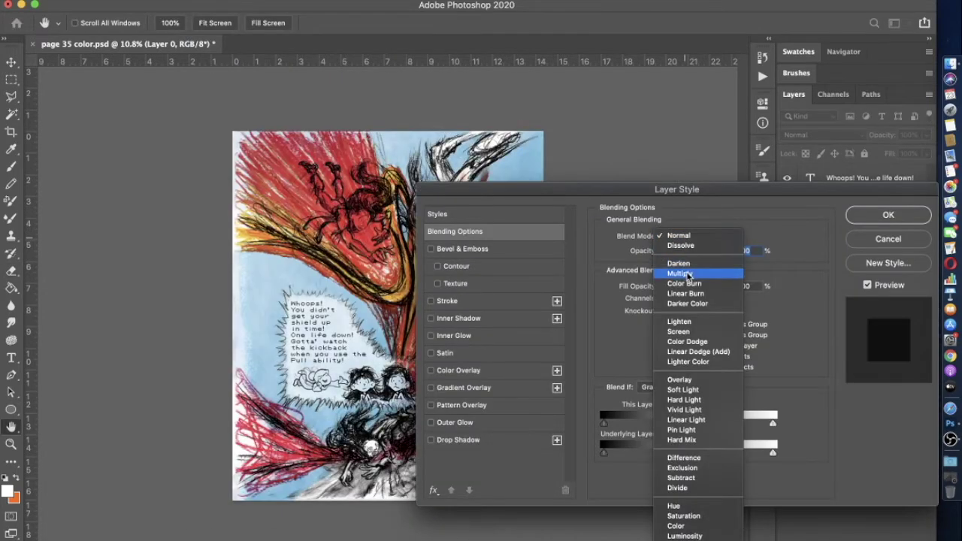
pyautogui.click(687, 274)
pyautogui.click(888, 214)
pyautogui.scroll(3, 784, 257)
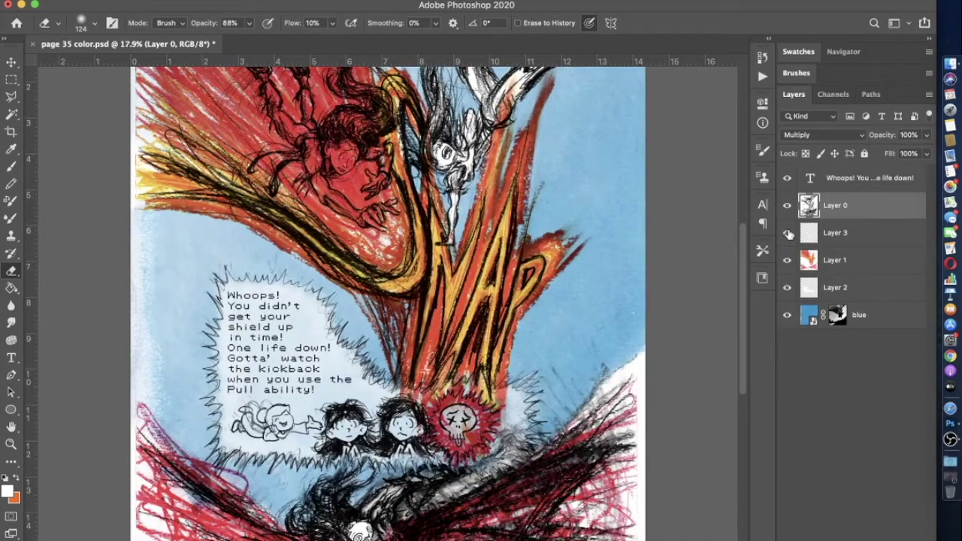
# Toggle Layer 3 over the skull area, then move it above the line-art layer
pyautogui.click(790, 234)
pyautogui.click(789, 234)
pyautogui.click(789, 234)
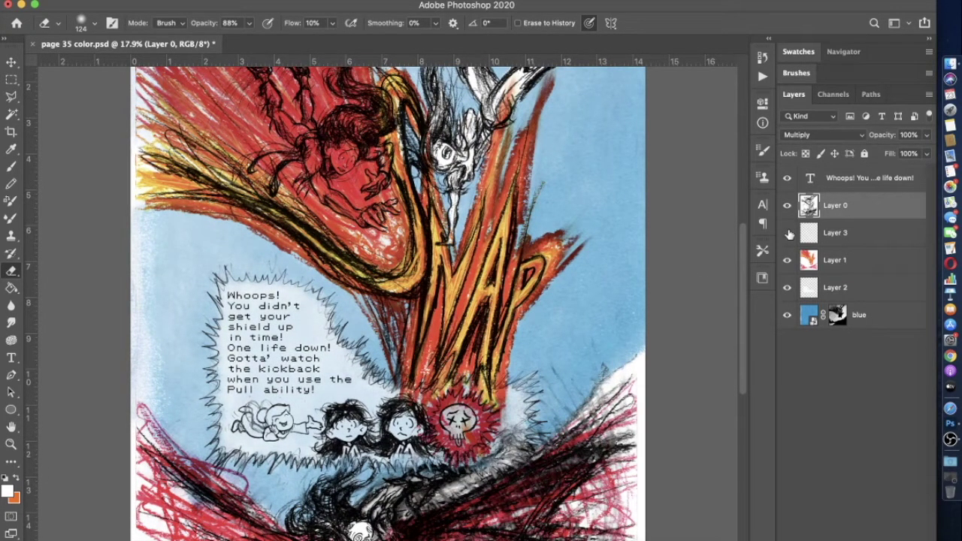
pyautogui.click(789, 235)
pyautogui.moveTo(825, 239); pyautogui.dragTo(833, 205)
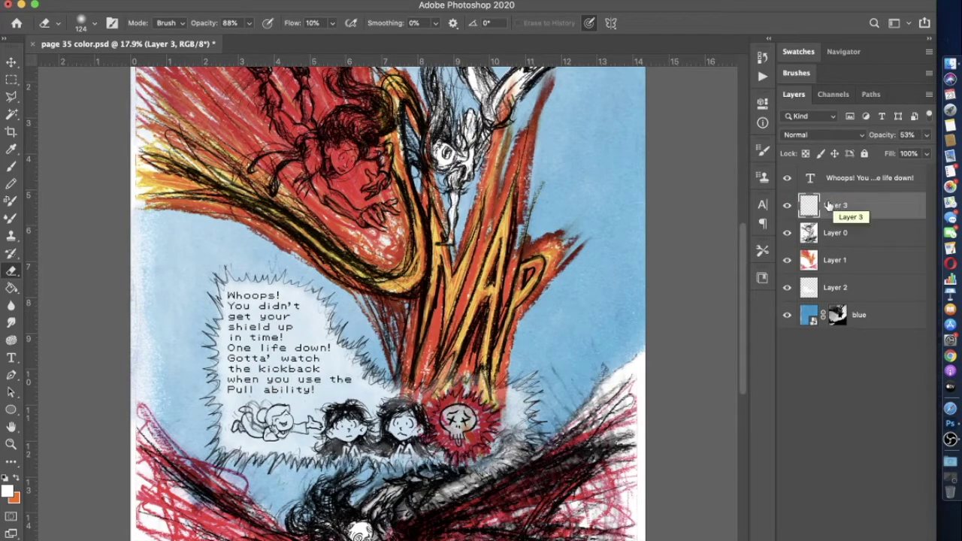
# Compare Layer 3 above the line art, then move it back below
pyautogui.click(787, 208)
pyautogui.click(787, 209)
pyautogui.click(787, 208)
pyautogui.click(787, 208)
pyautogui.click(787, 208)
pyautogui.click(787, 208)
pyautogui.click(787, 208)
pyautogui.click(787, 209)
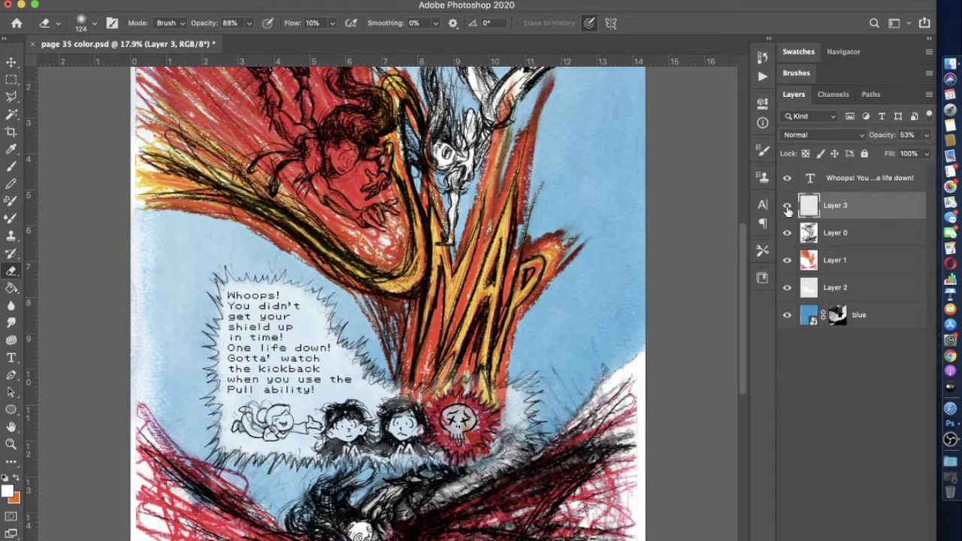
pyautogui.click(787, 208)
pyautogui.click(787, 208)
pyautogui.moveTo(830, 209); pyautogui.dragTo(837, 240)
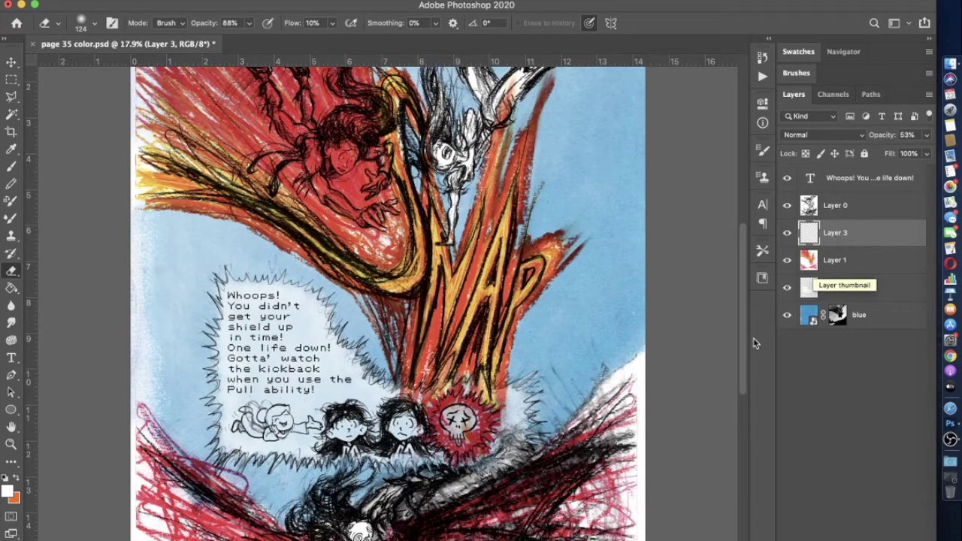
# Check the red-orange colour and speech bubble fill layers, then select Layer 2
pyautogui.click(787, 260)
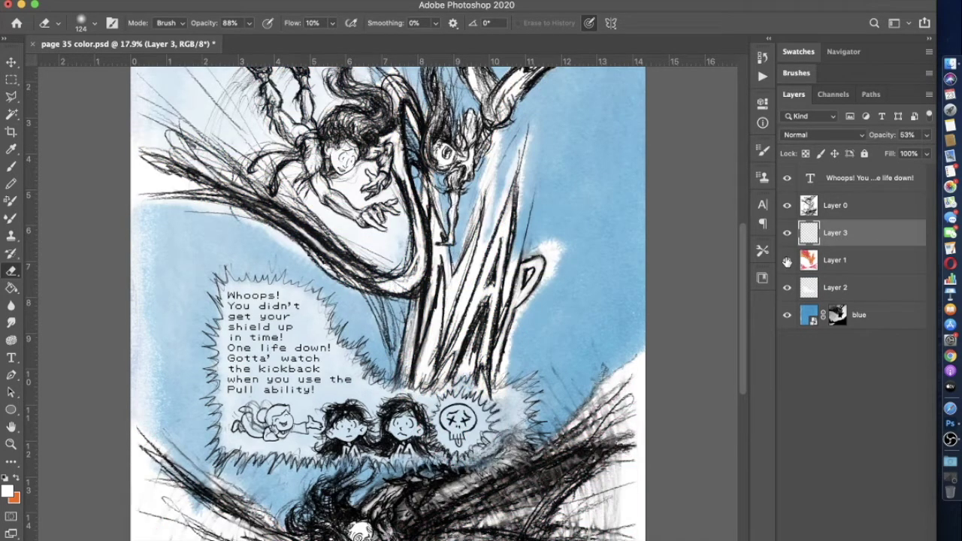
pyautogui.click(787, 260)
pyautogui.click(787, 292)
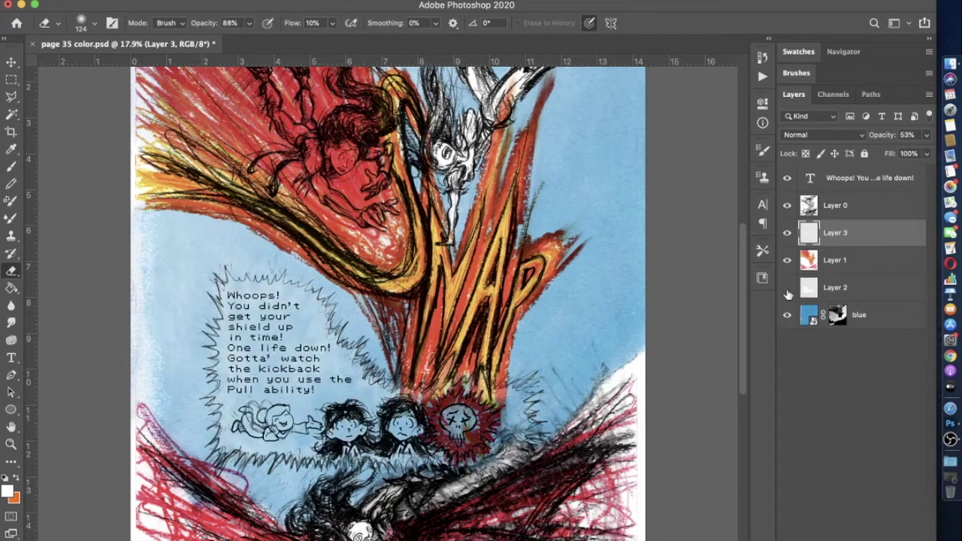
pyautogui.click(788, 292)
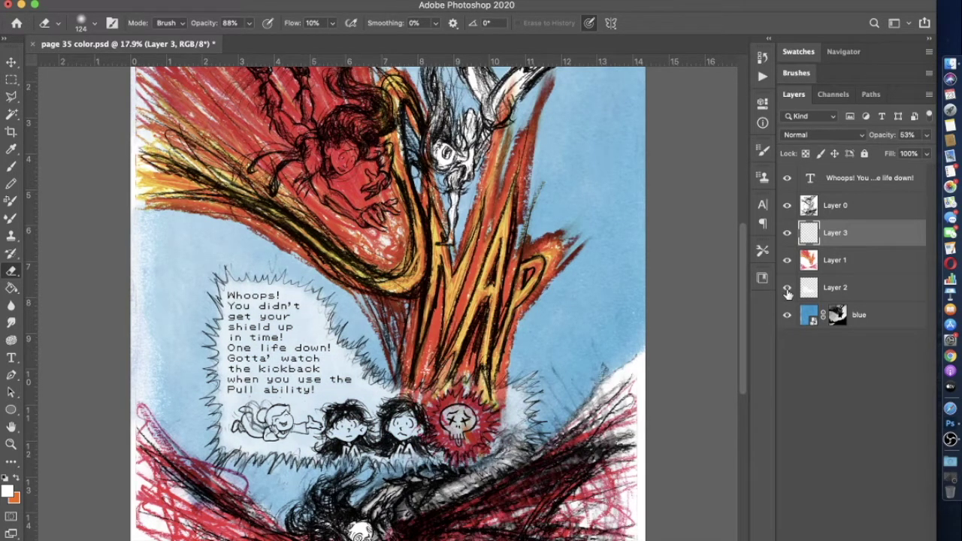
pyautogui.click(809, 295)
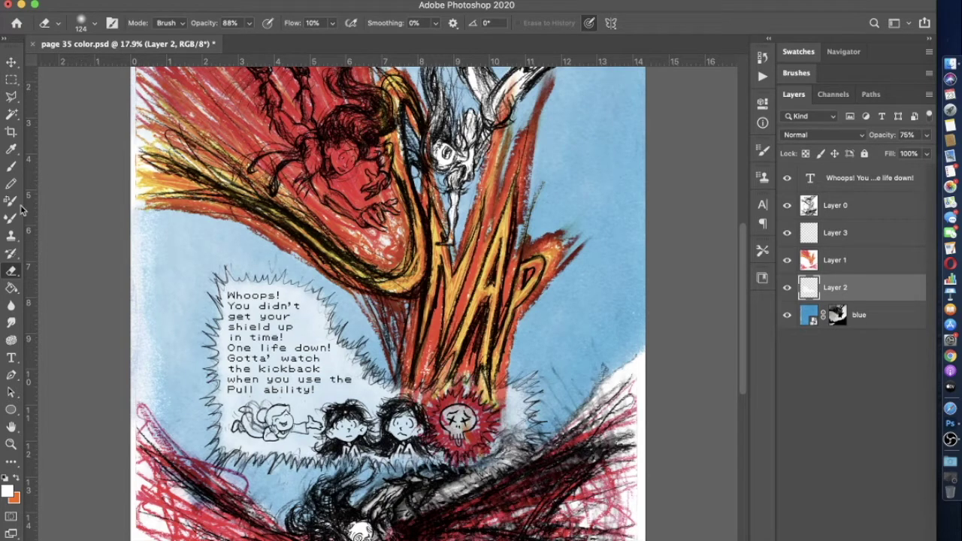
pyautogui.click(11, 167)
# Set the brush to 100% opacity and 284 px size
pyautogui.click(304, 23)
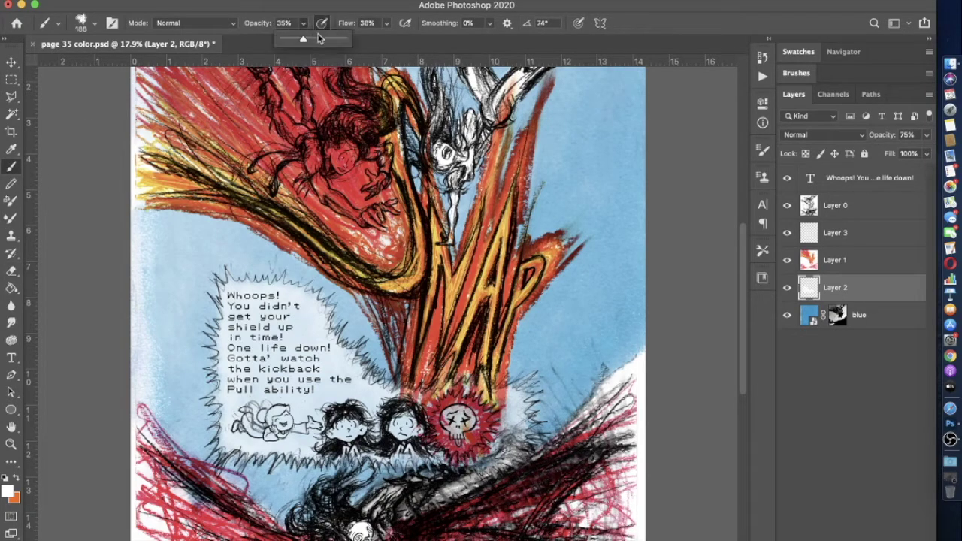
pyautogui.click(348, 38)
pyautogui.click(78, 28)
pyautogui.moveTo(135, 68); pyautogui.dragTo(143, 69)
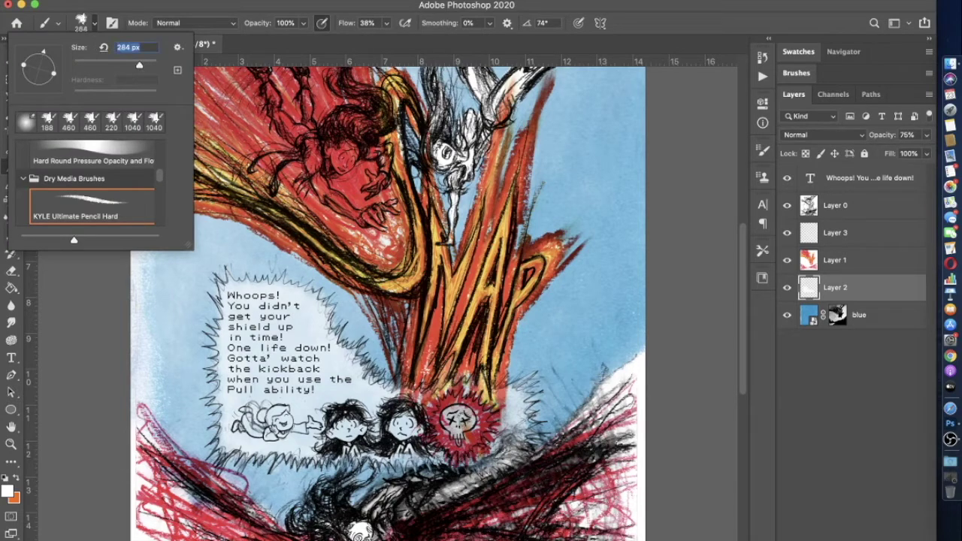
pyautogui.click(461, 421)
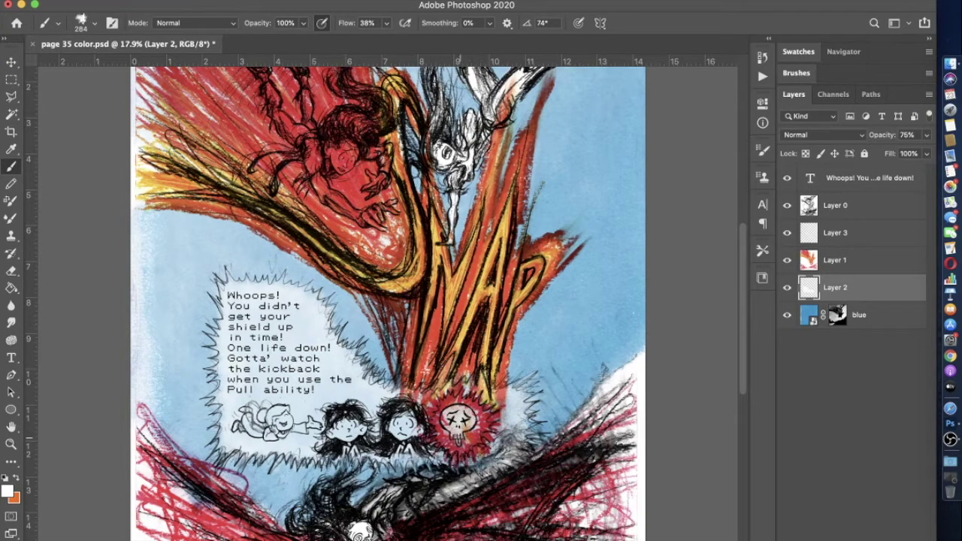
# On Layer 3, paint white over the skull's left side with a 169 px brush
pyautogui.scroll(2, 461, 421)
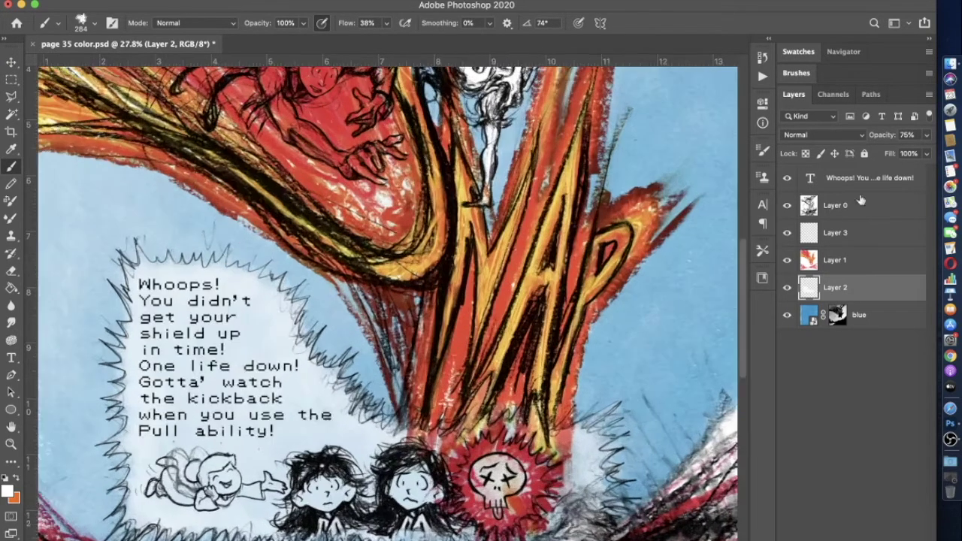
pyautogui.click(835, 232)
pyautogui.scroll(2, 446, 432)
pyautogui.scroll(-5, 446, 432)
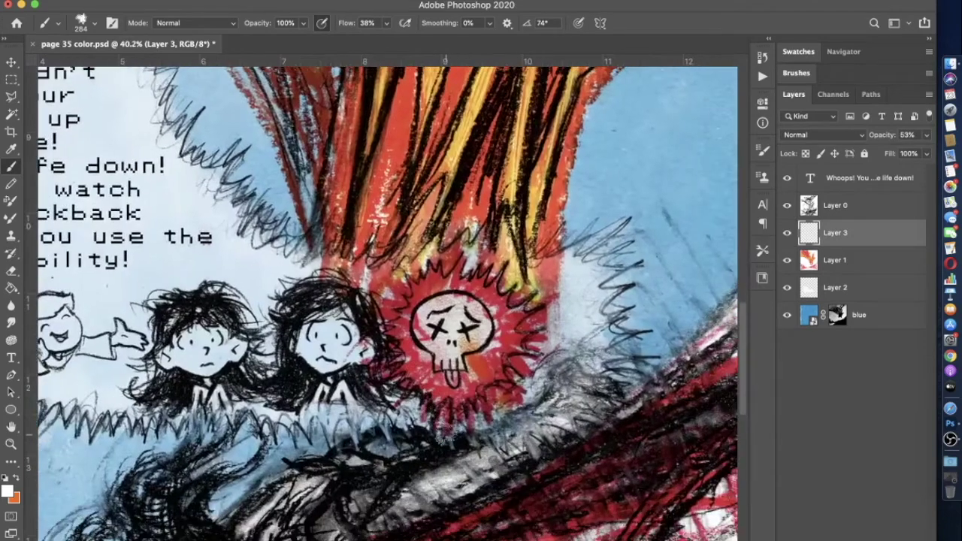
pyautogui.scroll(3, 360, 331)
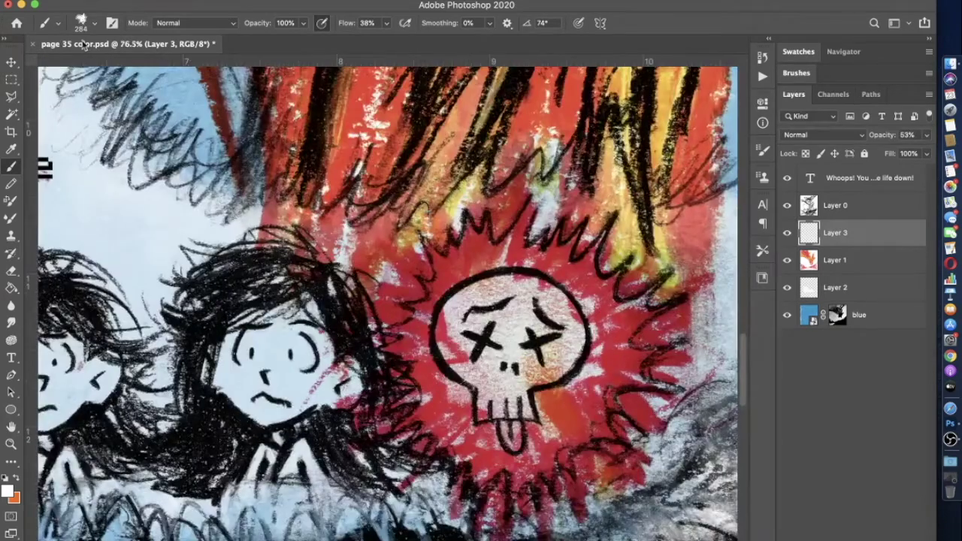
pyautogui.click(95, 23)
pyautogui.moveTo(137, 64); pyautogui.dragTo(129, 64)
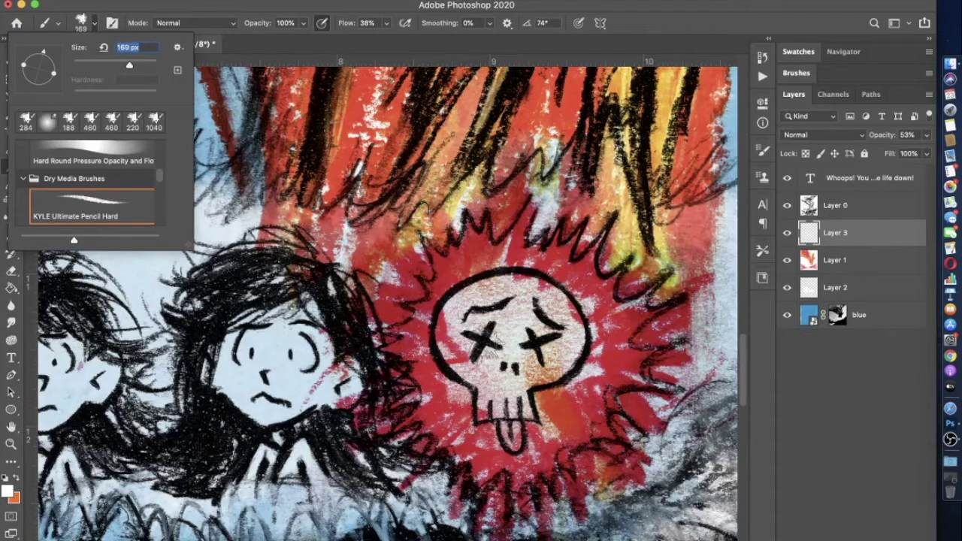
pyautogui.press('Return')
pyautogui.moveTo(473, 364)
pyautogui.mouseDown()
pyautogui.moveTo(448, 311)
pyautogui.moveTo(506, 290)
pyautogui.moveTo(524, 296)
pyautogui.moveTo(516, 356)
pyautogui.moveTo(572, 343)
pyautogui.moveTo(523, 373)
pyautogui.moveTo(516, 368)
pyautogui.moveTo(506, 384)
pyautogui.moveTo(497, 375)
pyautogui.moveTo(508, 386)
pyautogui.moveTo(508, 319)
pyautogui.moveTo(516, 289)
pyautogui.moveTo(527, 289)
pyautogui.moveTo(497, 288)
pyautogui.moveTo(471, 300)
pyautogui.moveTo(534, 292)
pyautogui.moveTo(568, 319)
pyautogui.moveTo(564, 353)
pyautogui.moveTo(509, 361)
pyautogui.moveTo(448, 336)
pyautogui.mouseUp()
# Whiten the skull's jaw and teeth with an 86 px brush
pyautogui.click(83, 24)
pyautogui.moveTo(118, 64); pyautogui.dragTo(110, 64)
pyautogui.click(488, 398)
pyautogui.moveTo(485, 397)
pyautogui.mouseDown()
pyautogui.moveTo(484, 418)
pyautogui.moveTo(530, 411)
pyautogui.moveTo(520, 382)
pyautogui.moveTo(545, 378)
pyautogui.moveTo(579, 342)
pyautogui.moveTo(565, 300)
pyautogui.moveTo(532, 290)
pyautogui.moveTo(459, 300)
pyautogui.moveTo(450, 356)
pyautogui.moveTo(490, 408)
pyautogui.moveTo(516, 418)
pyautogui.moveTo(507, 447)
pyautogui.moveTo(515, 433)
pyautogui.moveTo(514, 447)
pyautogui.mouseUp()
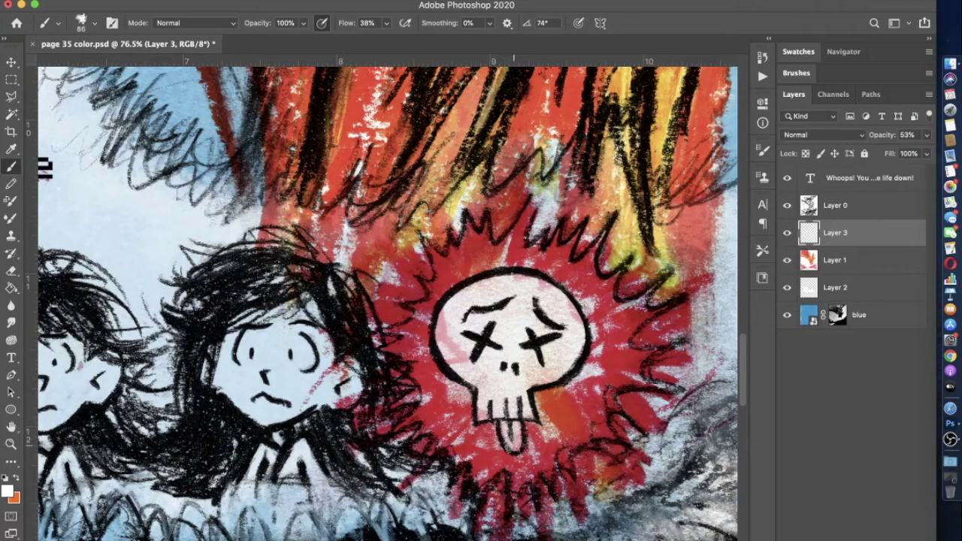
pyautogui.click(827, 261)
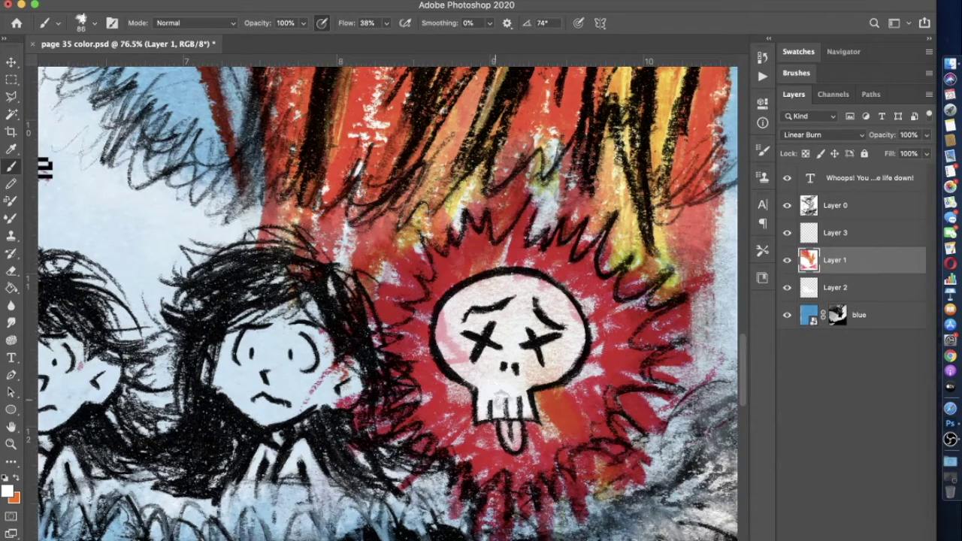
# At 91% brush opacity, paint the skull's jaw and teeth white and lighten the cheek's red streaks
pyautogui.moveTo(299, 27); pyautogui.dragTo(299, 42)
pyautogui.moveTo(484, 397)
pyautogui.mouseDown()
pyautogui.moveTo(512, 400)
pyautogui.moveTo(464, 368)
pyautogui.moveTo(445, 336)
pyautogui.moveTo(472, 371)
pyautogui.moveTo(451, 348)
pyautogui.moveTo(445, 315)
pyautogui.moveTo(506, 280)
pyautogui.moveTo(550, 293)
pyautogui.moveTo(577, 344)
pyautogui.moveTo(515, 389)
pyautogui.moveTo(516, 398)
pyautogui.moveTo(461, 348)
pyautogui.moveTo(511, 346)
pyautogui.moveTo(466, 341)
pyautogui.moveTo(507, 376)
pyautogui.moveTo(512, 356)
pyautogui.moveTo(551, 357)
pyautogui.moveTo(523, 375)
pyautogui.moveTo(569, 349)
pyautogui.moveTo(560, 350)
pyautogui.moveTo(557, 311)
pyautogui.moveTo(566, 322)
pyautogui.moveTo(521, 284)
pyautogui.moveTo(550, 314)
pyautogui.moveTo(515, 316)
pyautogui.moveTo(482, 300)
pyautogui.moveTo(483, 318)
pyautogui.moveTo(454, 317)
pyautogui.moveTo(482, 376)
pyautogui.moveTo(523, 286)
pyautogui.moveTo(564, 309)
pyautogui.mouseUp()
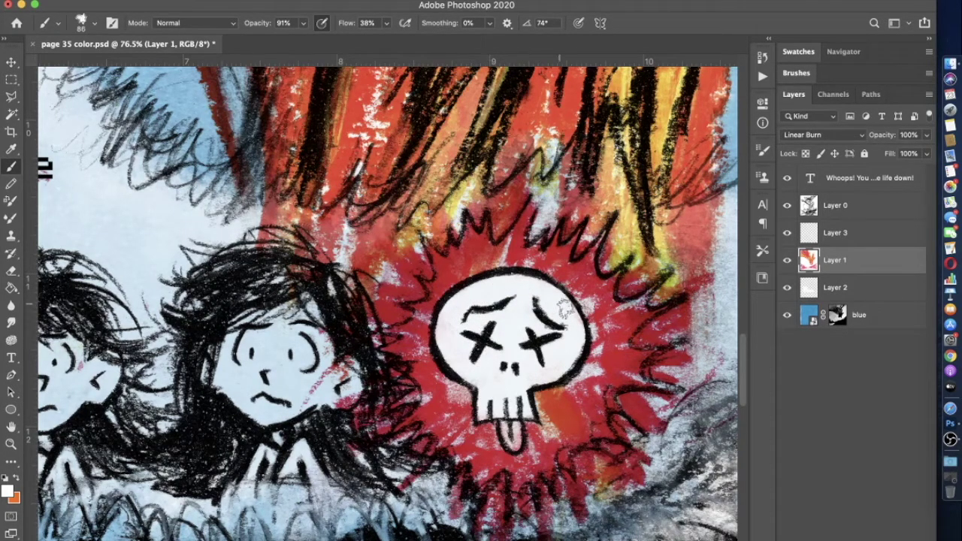
pyautogui.moveTo(342, 393)
pyautogui.mouseDown()
pyautogui.moveTo(331, 370)
pyautogui.moveTo(315, 367)
pyautogui.moveTo(330, 339)
pyautogui.moveTo(292, 284)
pyautogui.moveTo(307, 272)
pyautogui.moveTo(290, 251)
pyautogui.moveTo(315, 264)
pyautogui.moveTo(264, 260)
pyautogui.moveTo(312, 263)
pyautogui.moveTo(341, 310)
pyautogui.mouseUp()
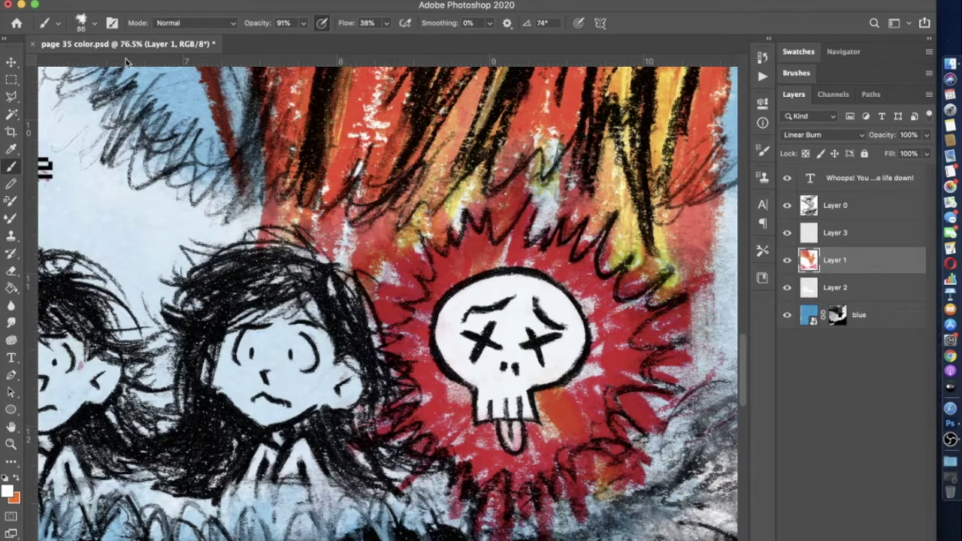
# Shrink the brush to 60 px
pyautogui.click(94, 23)
pyautogui.moveTo(104, 65); pyautogui.dragTo(98, 66)
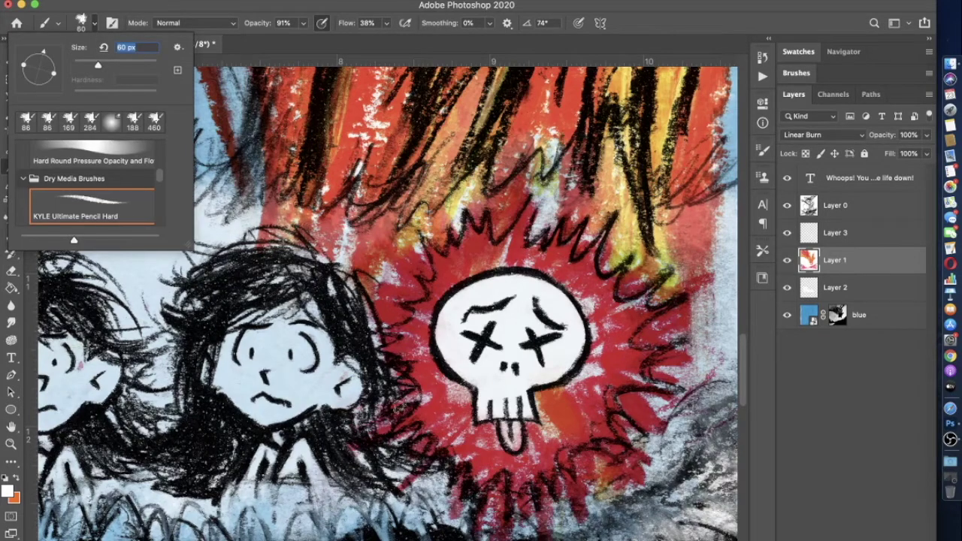
pyautogui.click(402, 410)
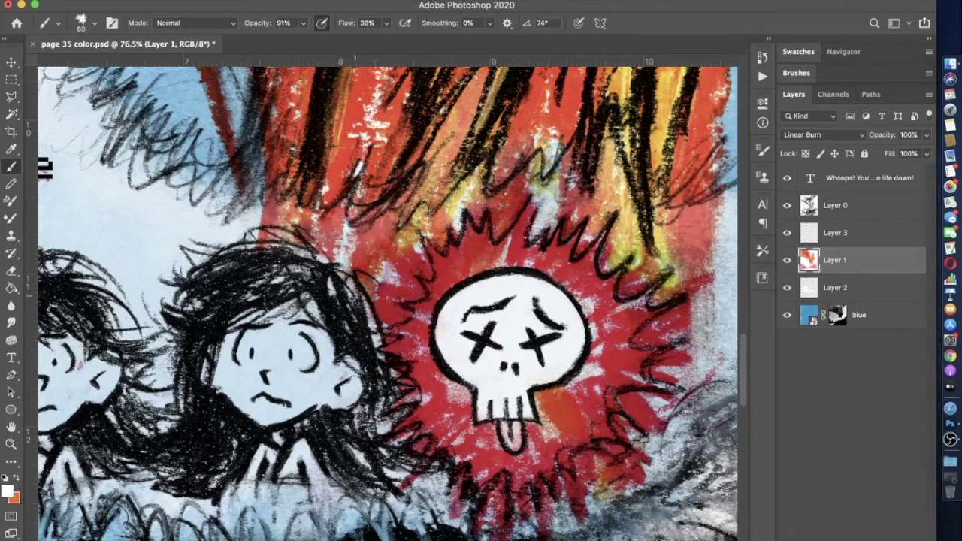
pyautogui.scroll(-3, 331, 285)
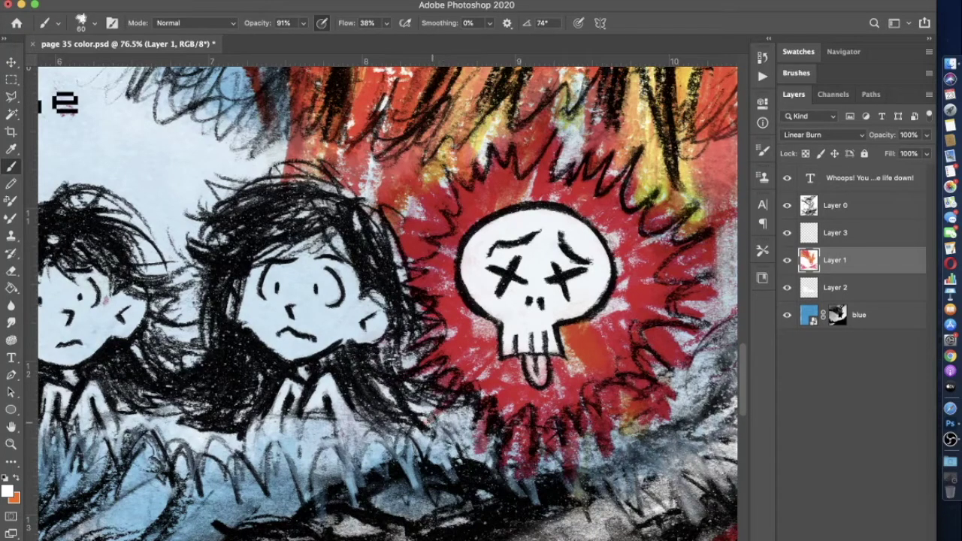
pyautogui.scroll(-2, 438, 425)
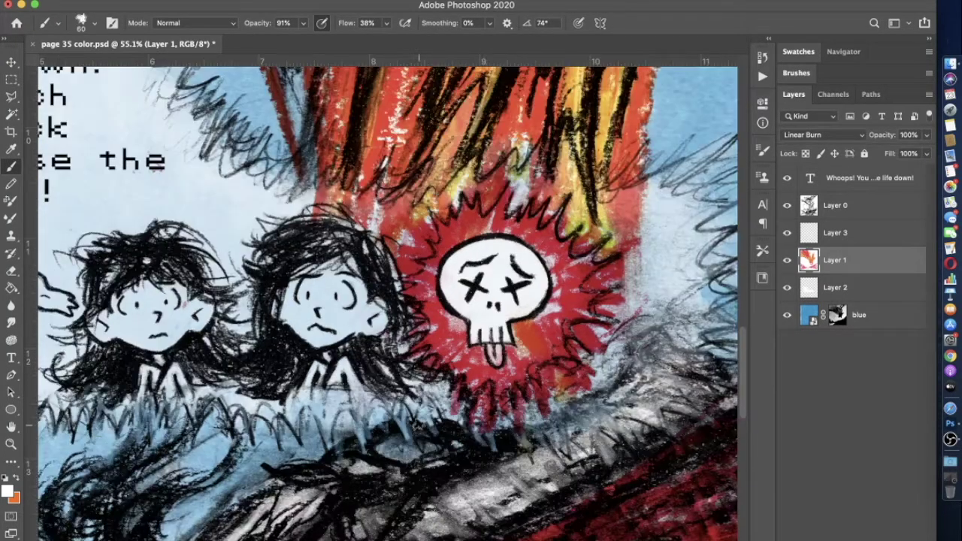
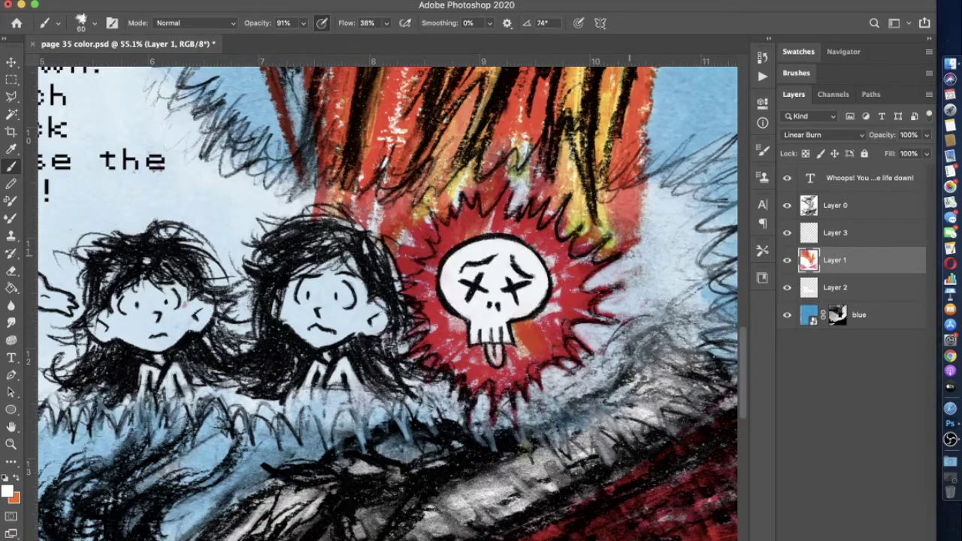
# Set the brush to 66% opacity and 191 px size
pyautogui.scroll(-5, 631, 255)
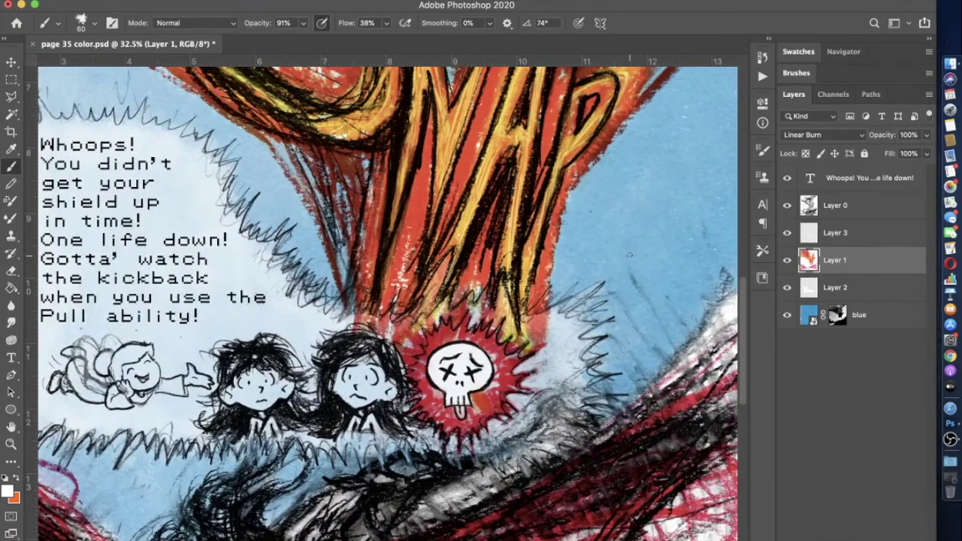
pyautogui.scroll(-5, 630, 255)
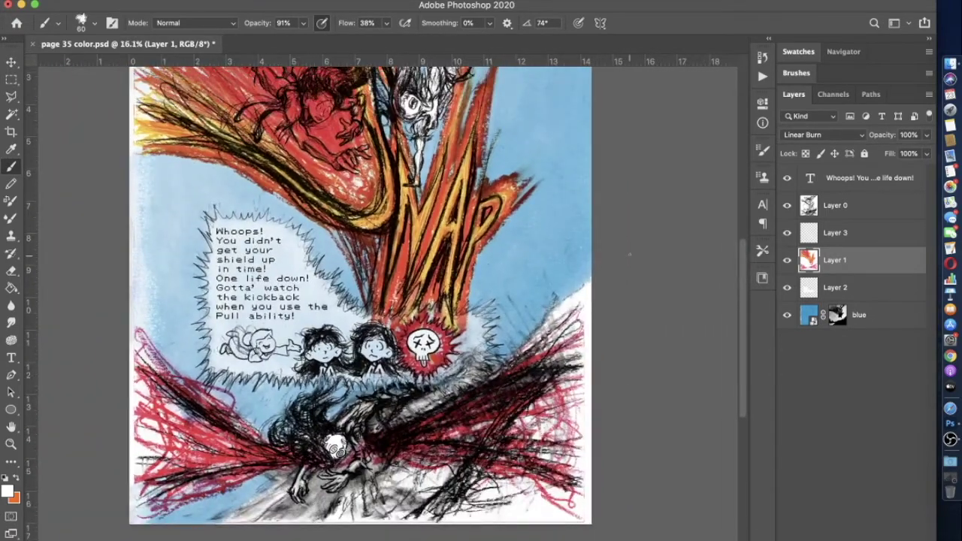
pyautogui.scroll(3, 630, 256)
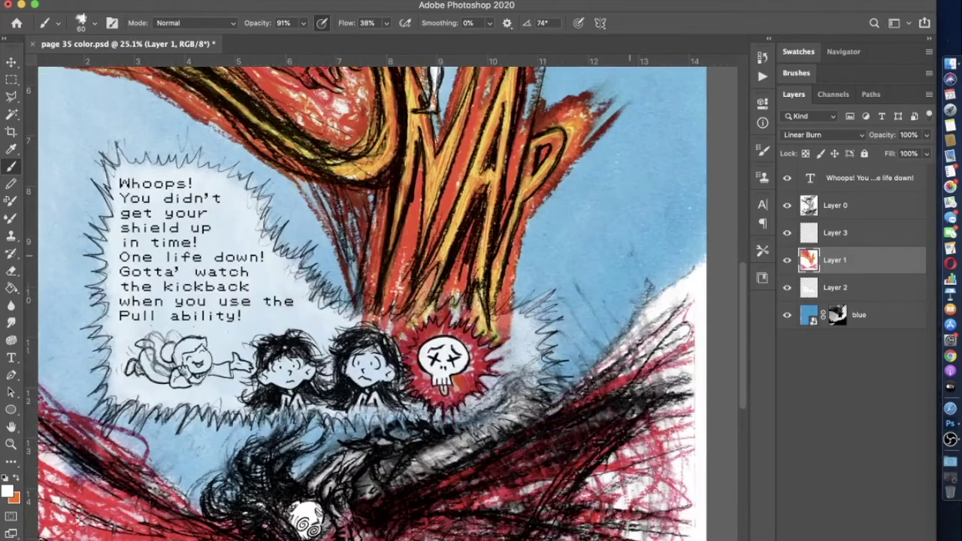
pyautogui.scroll(3, 628, 255)
pyautogui.scroll(-3, 628, 255)
pyautogui.scroll(5, 628, 255)
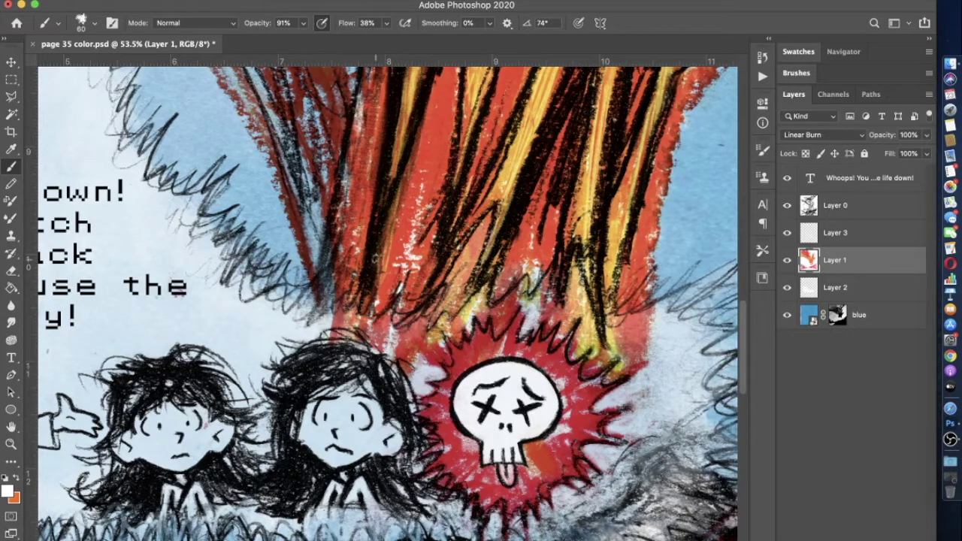
pyautogui.click(303, 22)
pyautogui.moveTo(304, 35); pyautogui.dragTo(292, 39)
pyautogui.click(87, 25)
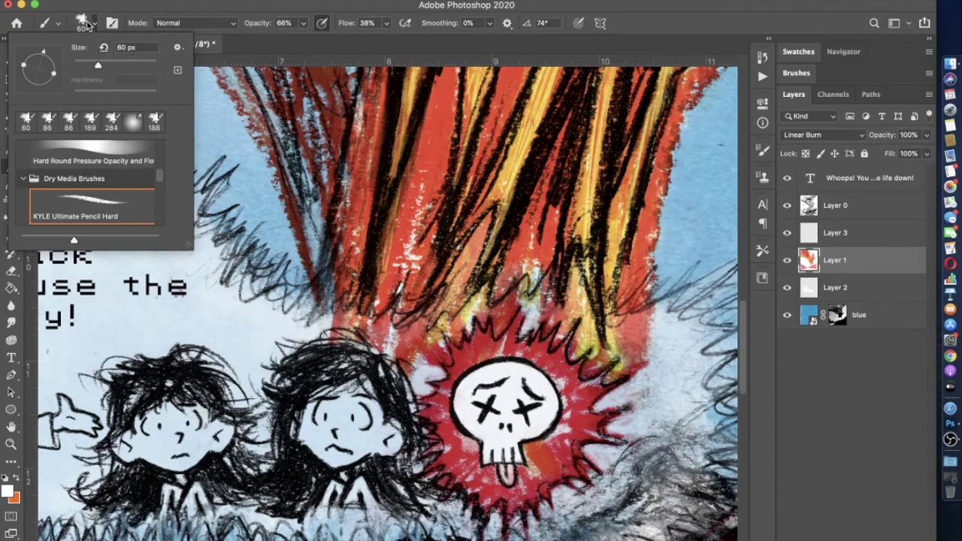
pyautogui.write('191')
pyautogui.press('Return')
# Paint translucent white over the red glow left of the skull, dropping opacity to 31% partway
pyautogui.moveTo(425, 373)
pyautogui.mouseDown()
pyautogui.moveTo(421, 354)
pyautogui.moveTo(376, 354)
pyautogui.moveTo(409, 338)
pyautogui.moveTo(365, 322)
pyautogui.moveTo(320, 340)
pyautogui.mouseUp()
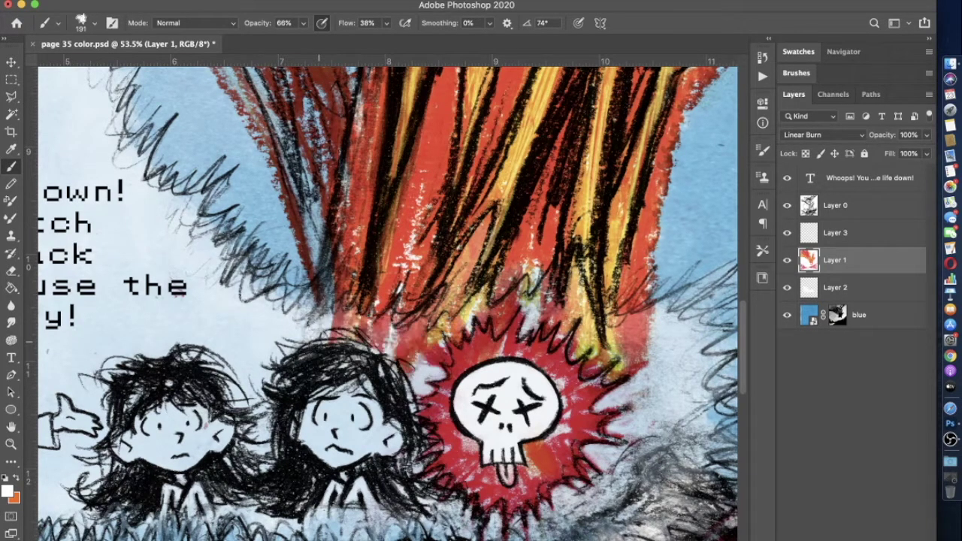
pyautogui.click(285, 23)
pyautogui.click(303, 22)
pyautogui.moveTo(307, 37); pyautogui.dragTo(282, 38)
pyautogui.moveTo(409, 353)
pyautogui.mouseDown()
pyautogui.moveTo(385, 353)
pyautogui.moveTo(383, 334)
pyautogui.moveTo(339, 323)
pyautogui.moveTo(345, 354)
pyautogui.moveTo(406, 327)
pyautogui.moveTo(434, 353)
pyautogui.moveTo(481, 322)
pyautogui.moveTo(527, 316)
pyautogui.moveTo(540, 325)
pyautogui.moveTo(552, 297)
pyautogui.moveTo(594, 323)
pyautogui.moveTo(605, 345)
pyautogui.moveTo(639, 324)
pyautogui.moveTo(594, 369)
pyautogui.moveTo(625, 354)
pyautogui.mouseUp()
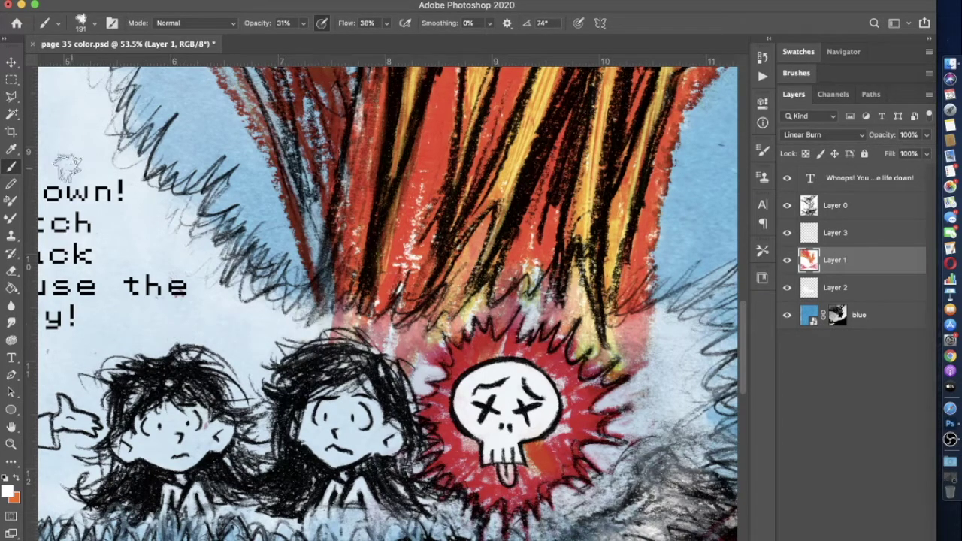
# Set the brush to about 68% opacity and 89 px size
pyautogui.click(303, 22)
pyautogui.moveTo(304, 37); pyautogui.dragTo(326, 41)
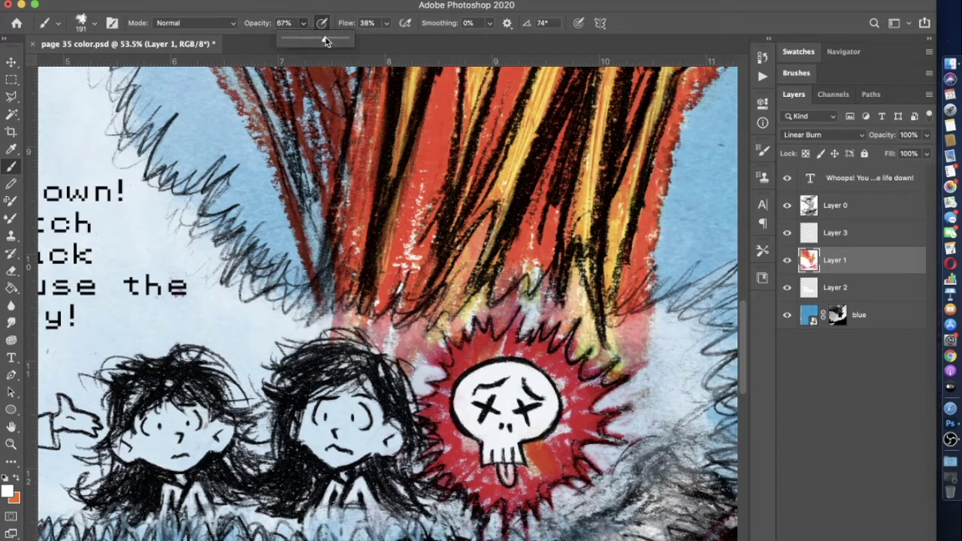
pyautogui.click(94, 23)
pyautogui.moveTo(114, 65); pyautogui.dragTo(110, 65)
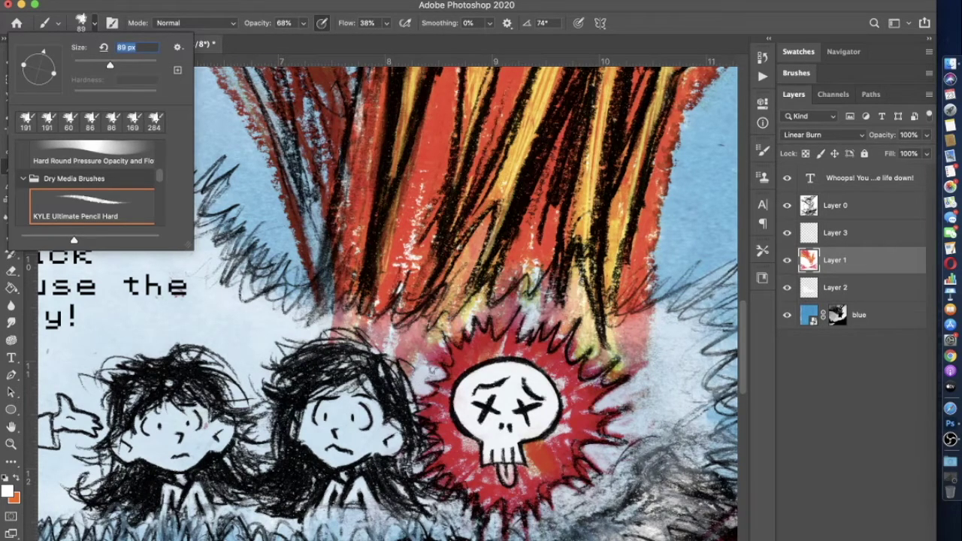
pyautogui.press('Return')
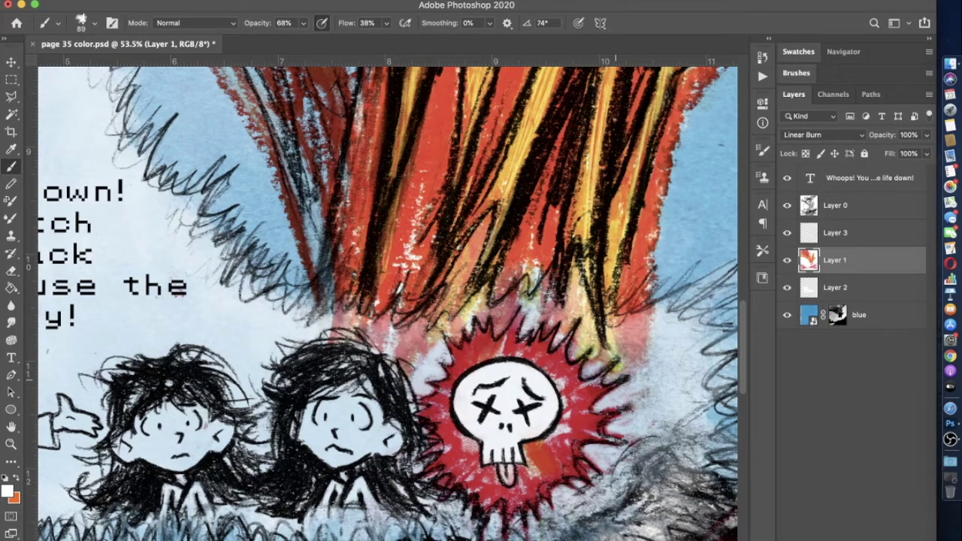
pyautogui.scroll(-3, 391, 331)
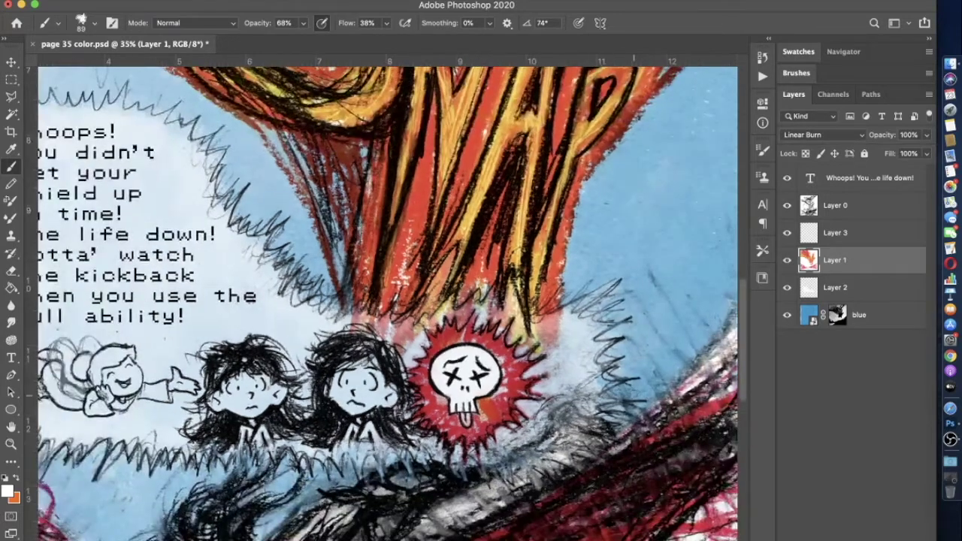
pyautogui.scroll(-2, 387, 331)
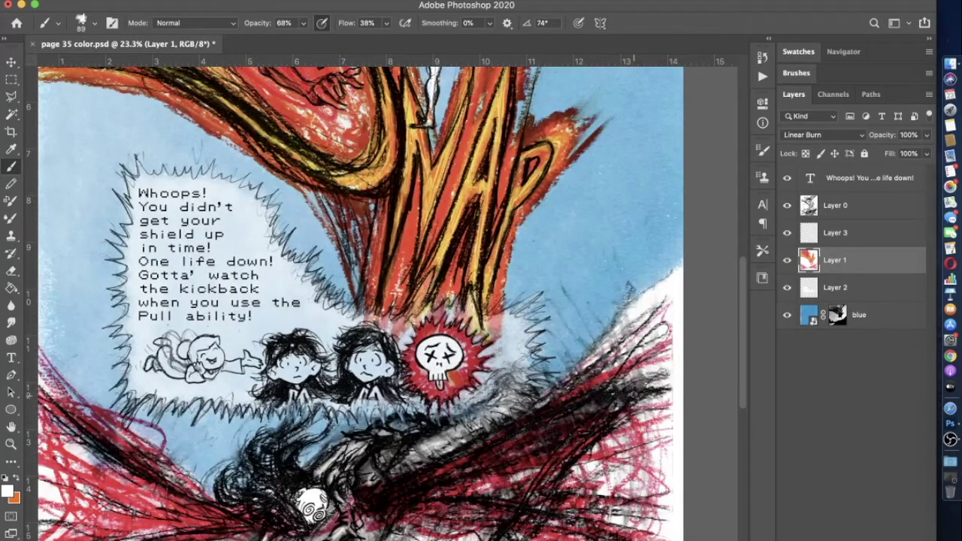
pyautogui.scroll(-3, 436, 361)
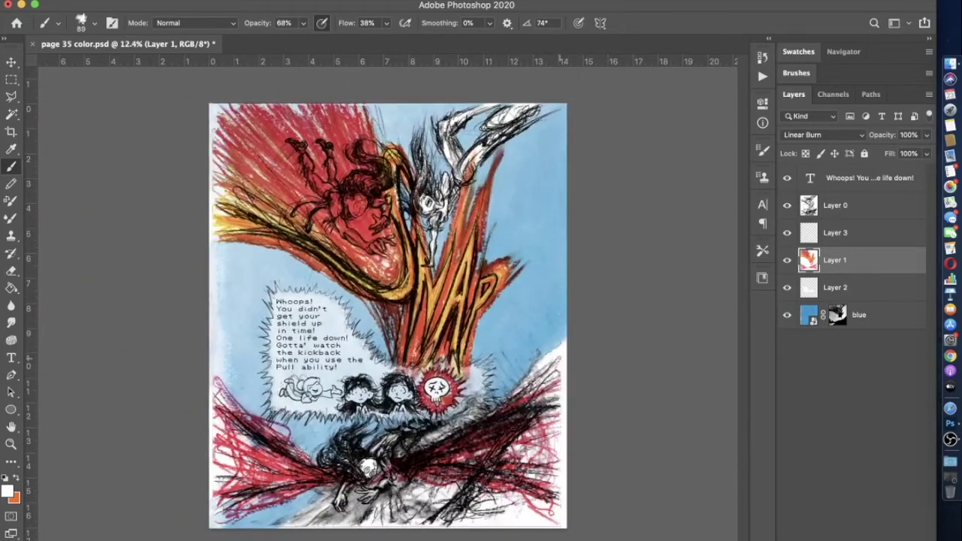
pyautogui.click(787, 260)
pyautogui.click(787, 260)
pyautogui.click(787, 260)
pyautogui.click(788, 261)
pyautogui.click(788, 261)
pyautogui.click(789, 261)
pyautogui.click(789, 234)
pyautogui.click(789, 235)
pyautogui.click(789, 235)
pyautogui.click(789, 235)
pyautogui.click(787, 207)
pyautogui.click(787, 207)
pyautogui.click(788, 208)
pyautogui.click(787, 208)
pyautogui.click(786, 285)
pyautogui.click(786, 286)
pyautogui.click(786, 285)
pyautogui.click(786, 285)
pyautogui.click(787, 286)
pyautogui.click(786, 285)
pyautogui.click(786, 316)
pyautogui.click(787, 316)
pyautogui.click(786, 316)
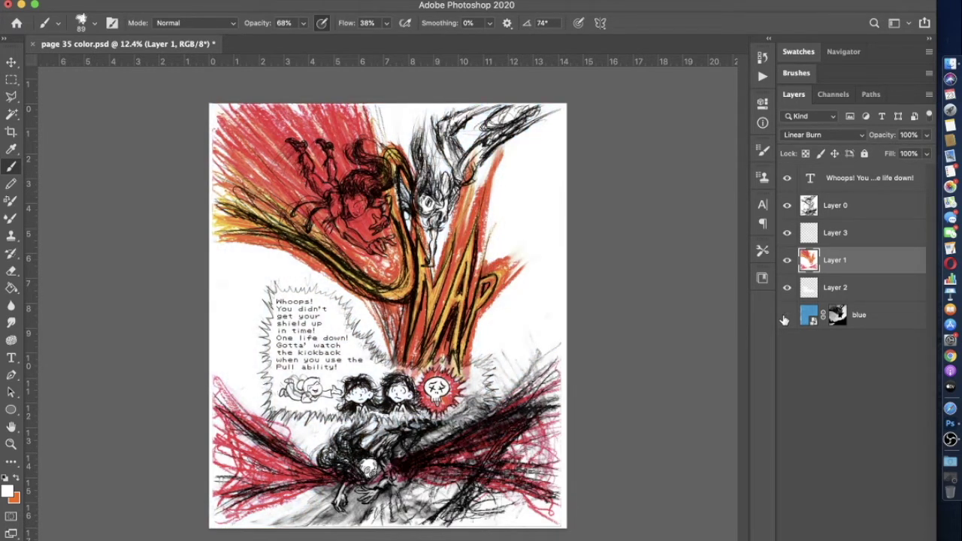
pyautogui.click(786, 315)
pyautogui.click(786, 316)
pyautogui.click(785, 317)
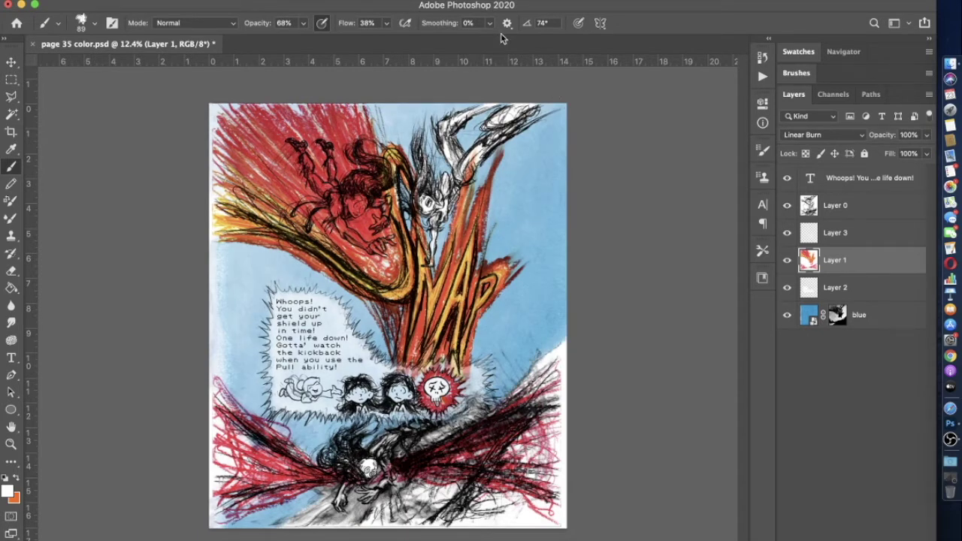
pyautogui.press('super+Tab')
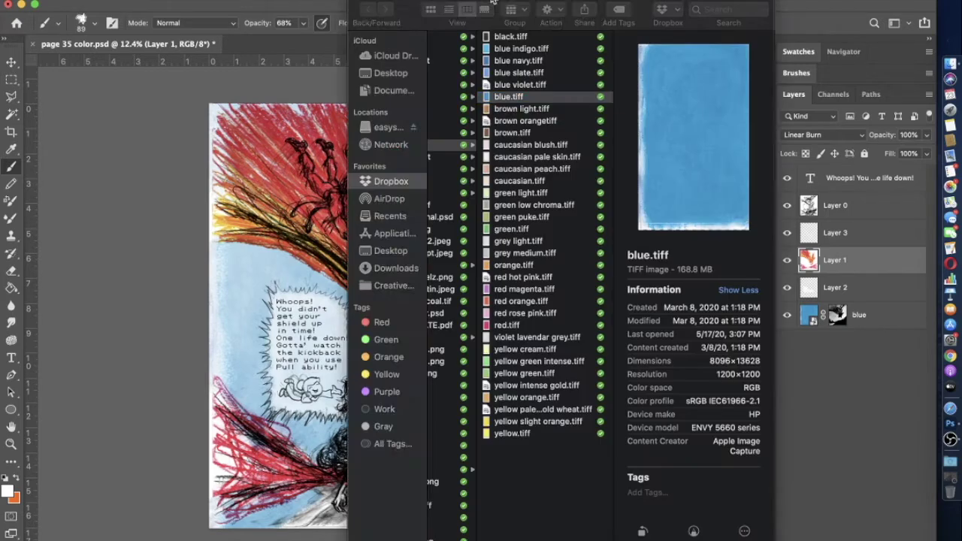
# Preview blue violet.tiff, then drag blue navy.tiff from Finder onto the Photoshop comic page
pyautogui.click(504, 85)
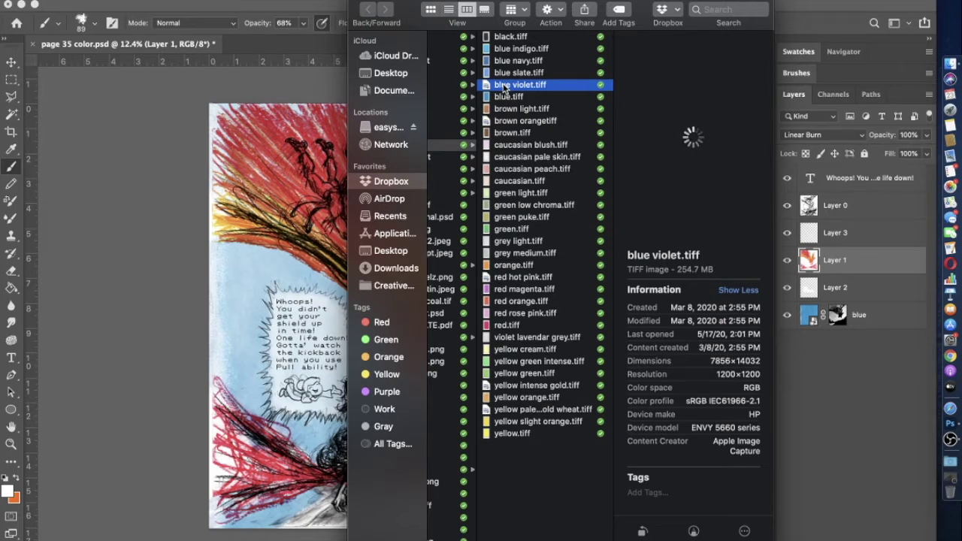
pyautogui.click(506, 65)
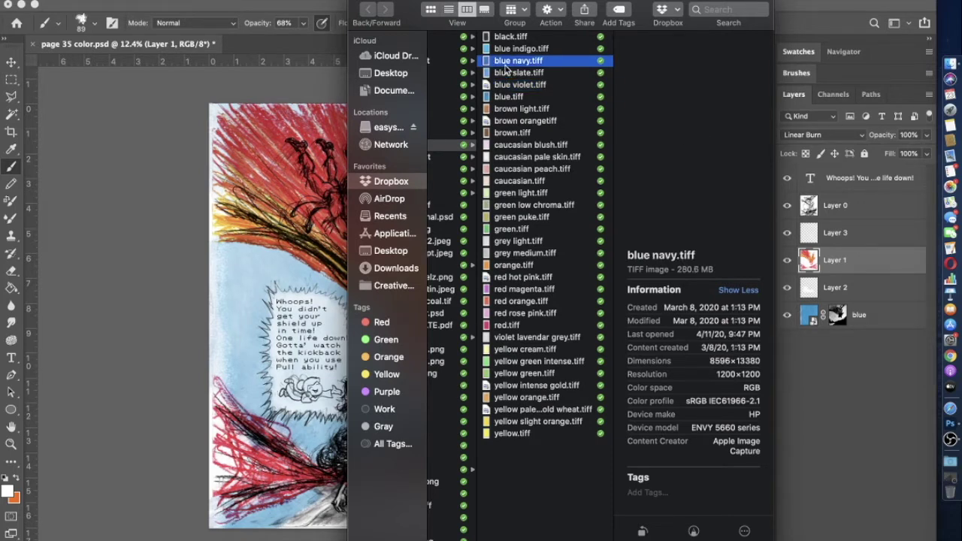
pyautogui.moveTo(506, 68); pyautogui.dragTo(289, 254)
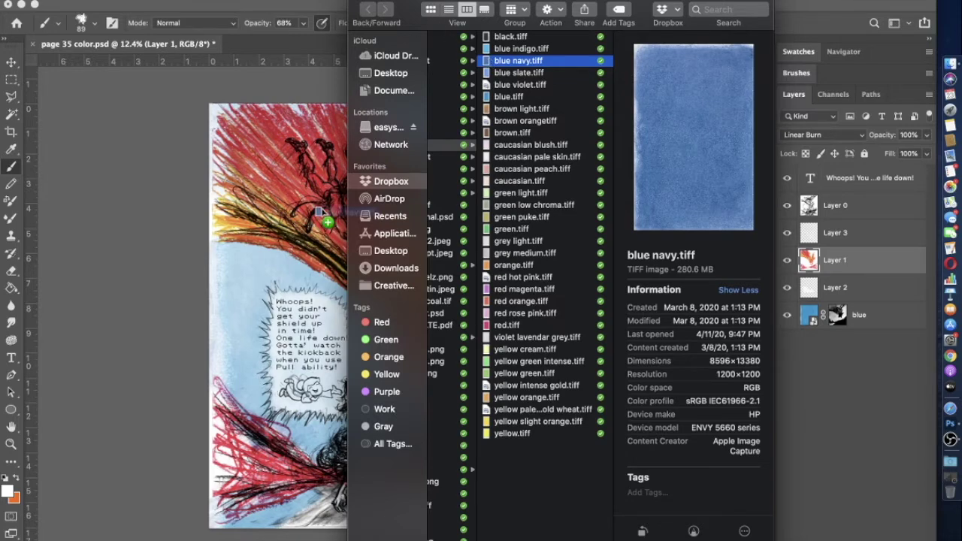
pyautogui.click(282, 258)
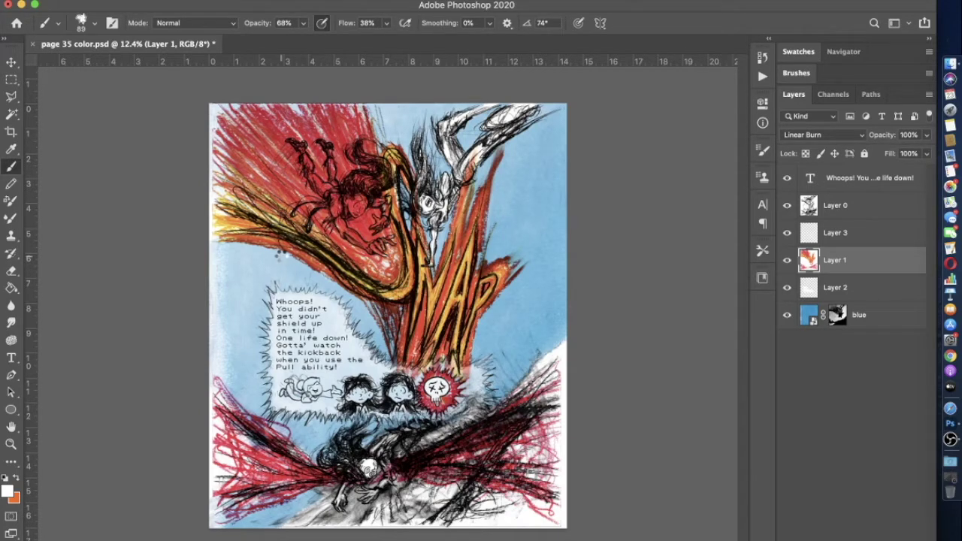
# Free Transform the blue navy paper to about 202.94% so it covers the page, and commit
pyautogui.press('super+t')
pyautogui.moveTo(351, 259); pyautogui.dragTo(256, 202)
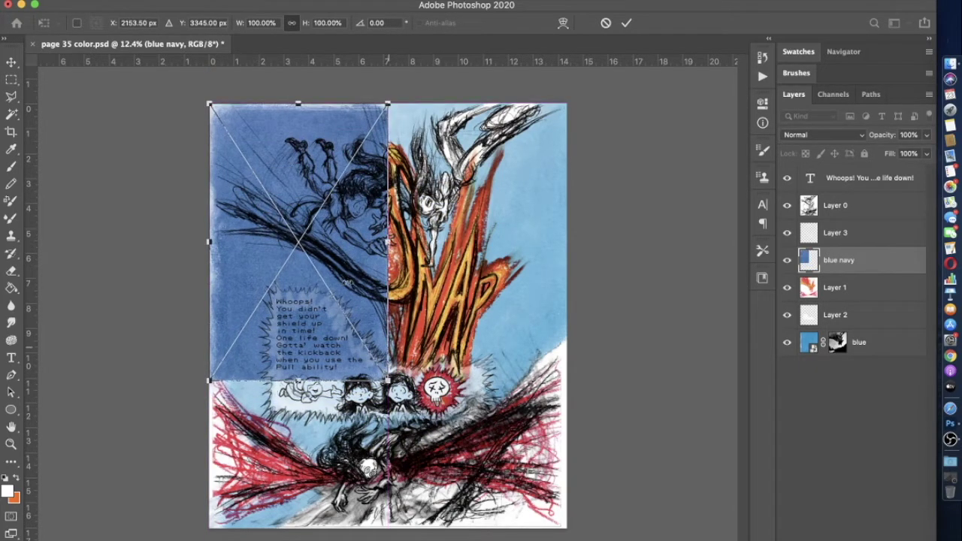
pyautogui.moveTo(331, 238); pyautogui.dragTo(336, 182)
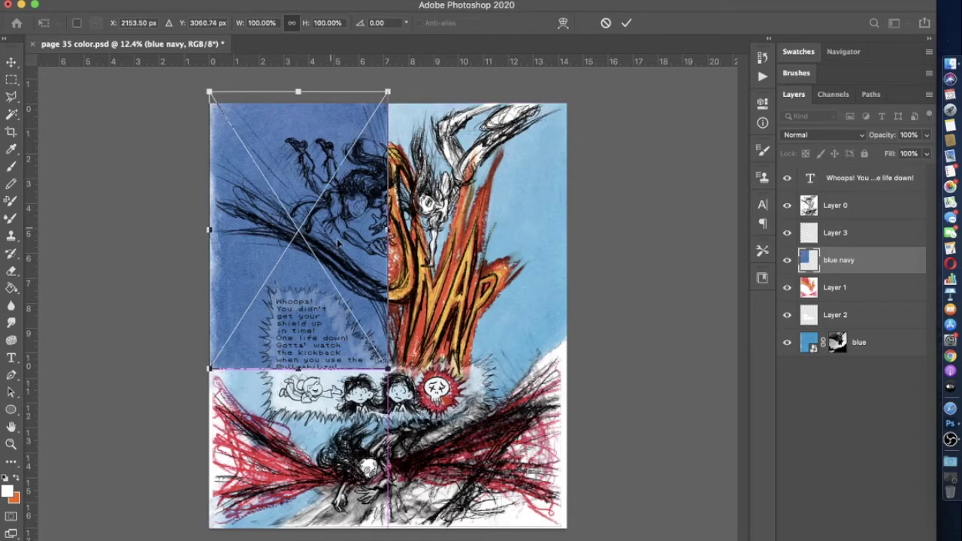
pyautogui.moveTo(385, 366); pyautogui.dragTo(701, 540)
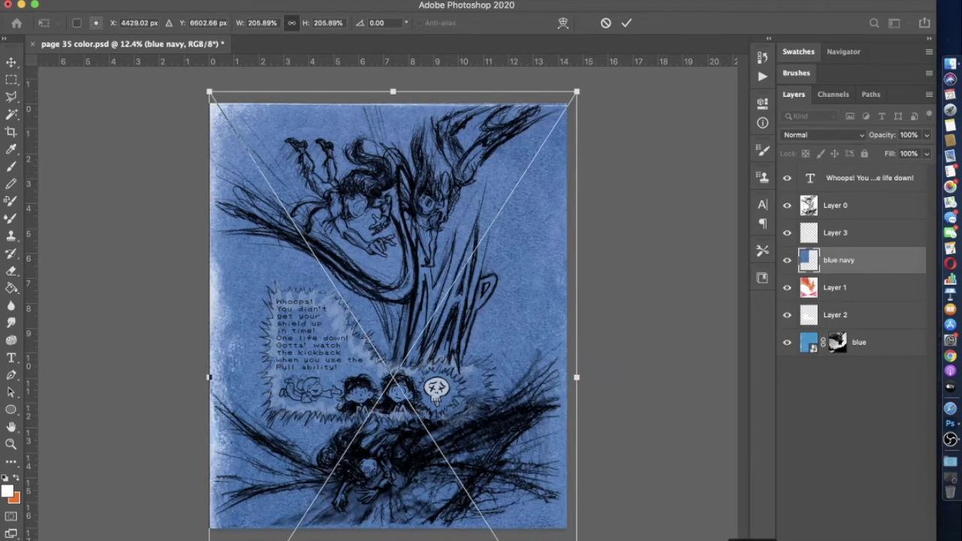
pyautogui.moveTo(471, 420); pyautogui.dragTo(465, 283)
pyautogui.scroll(-3, 553, 139)
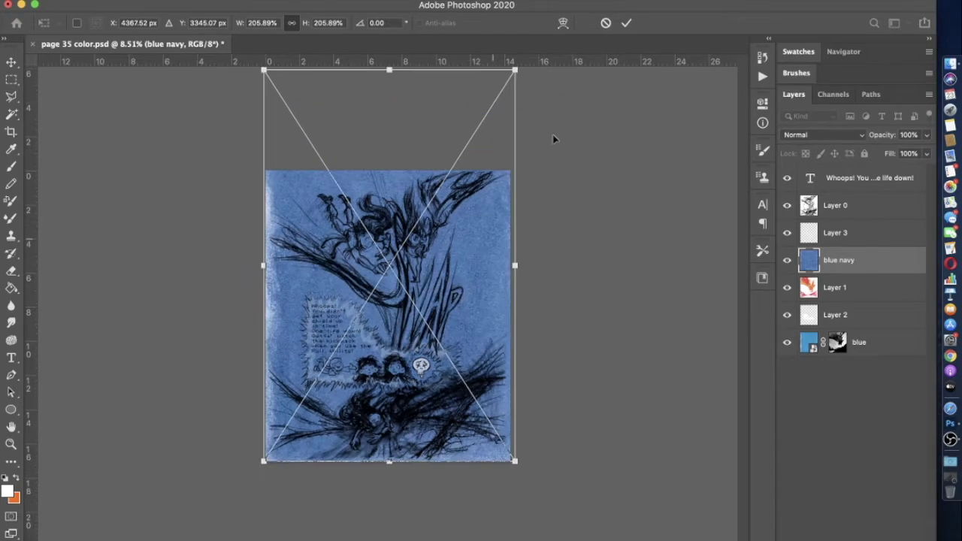
pyautogui.moveTo(517, 463); pyautogui.dragTo(513, 461)
pyautogui.moveTo(463, 410); pyautogui.dragTo(462, 406)
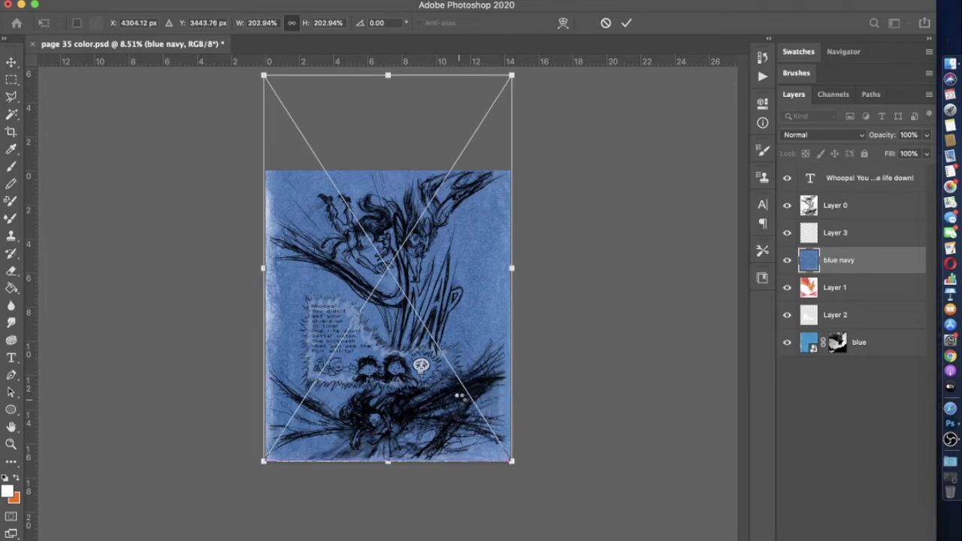
pyautogui.press('b')
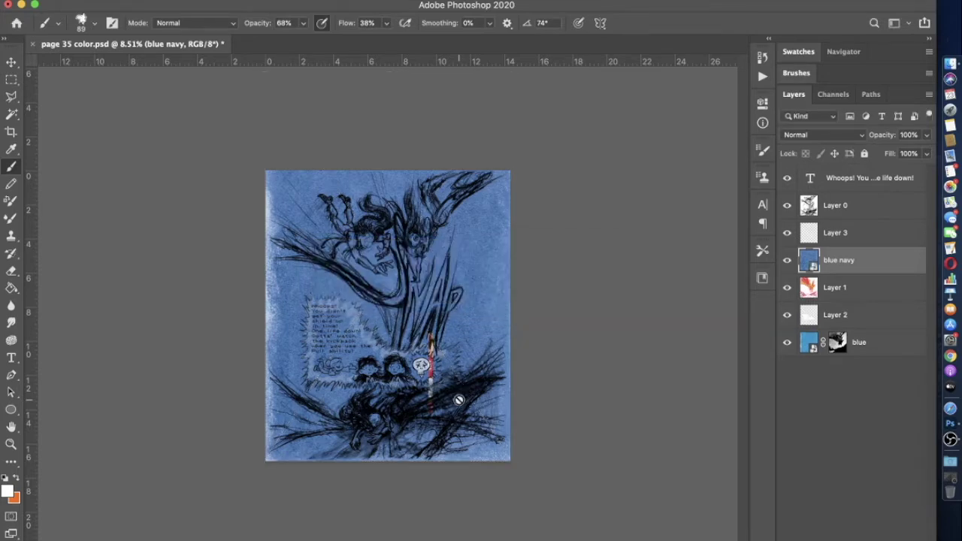
# Hide the blue navy layer, keeping the blue paper background visible
pyautogui.scroll(1, 483, 377)
pyautogui.scroll(1, 483, 377)
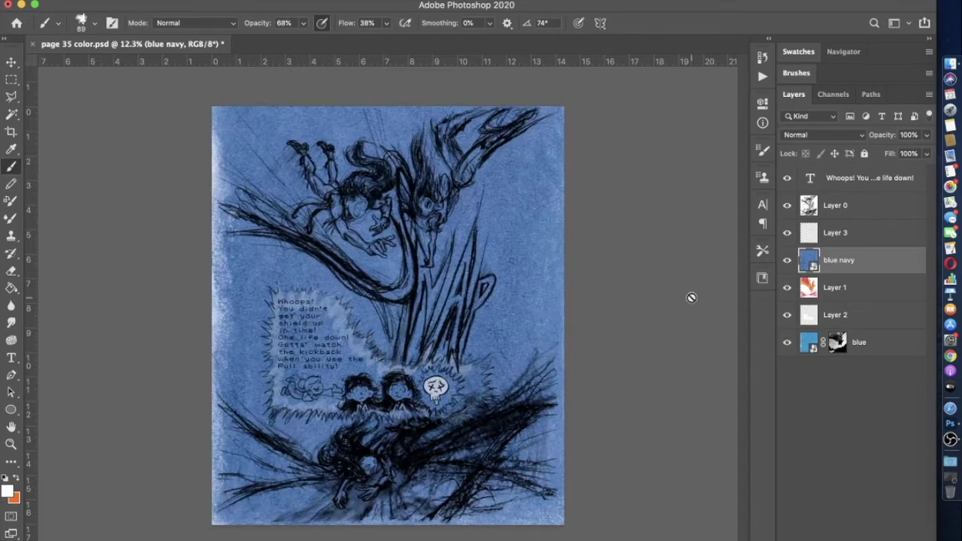
pyautogui.click(786, 262)
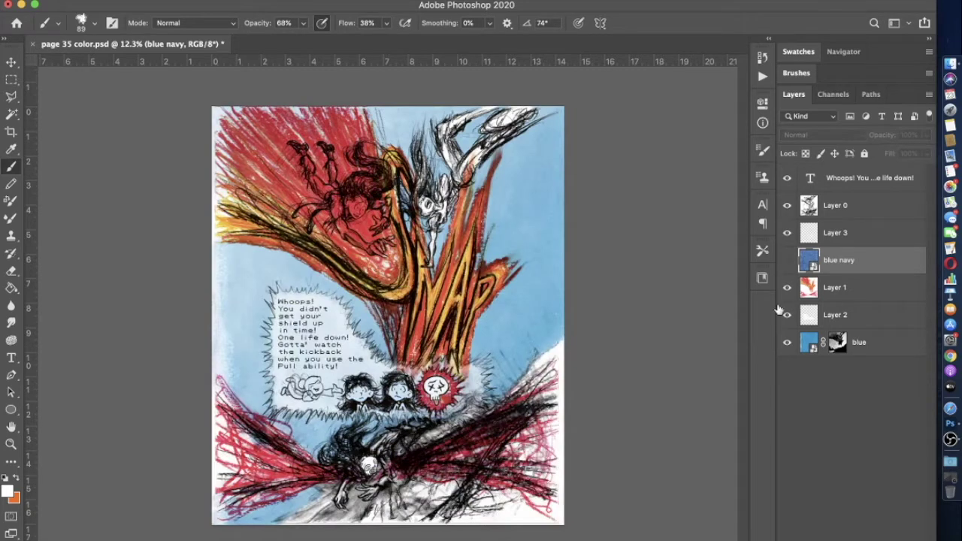
pyautogui.click(787, 342)
pyautogui.click(787, 343)
pyautogui.press('super+Tab')
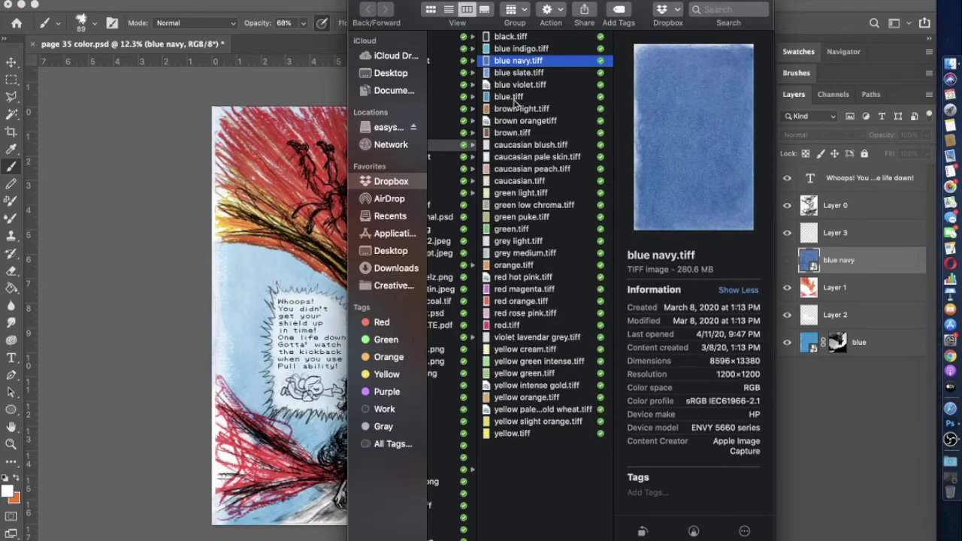
pyautogui.click(515, 98)
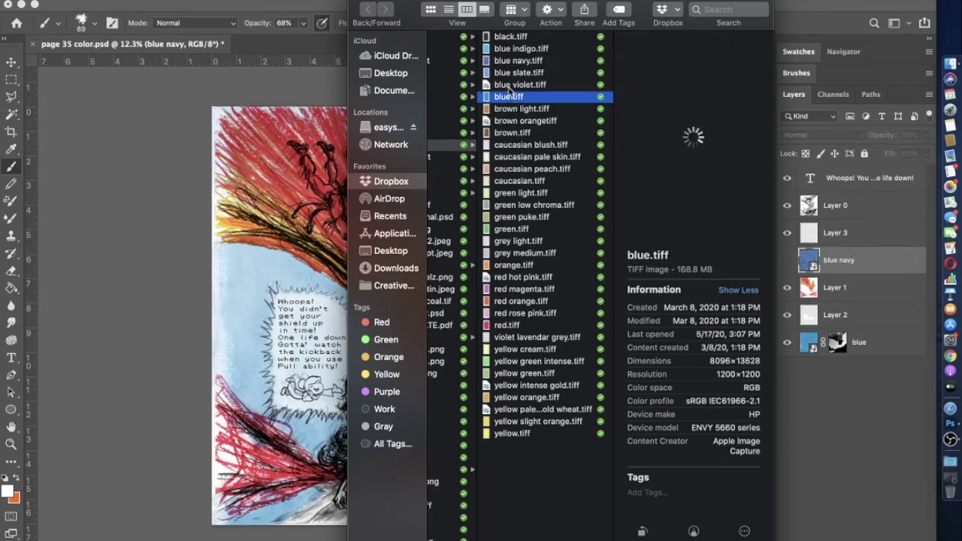
pyautogui.click(511, 73)
pyautogui.click(269, 324)
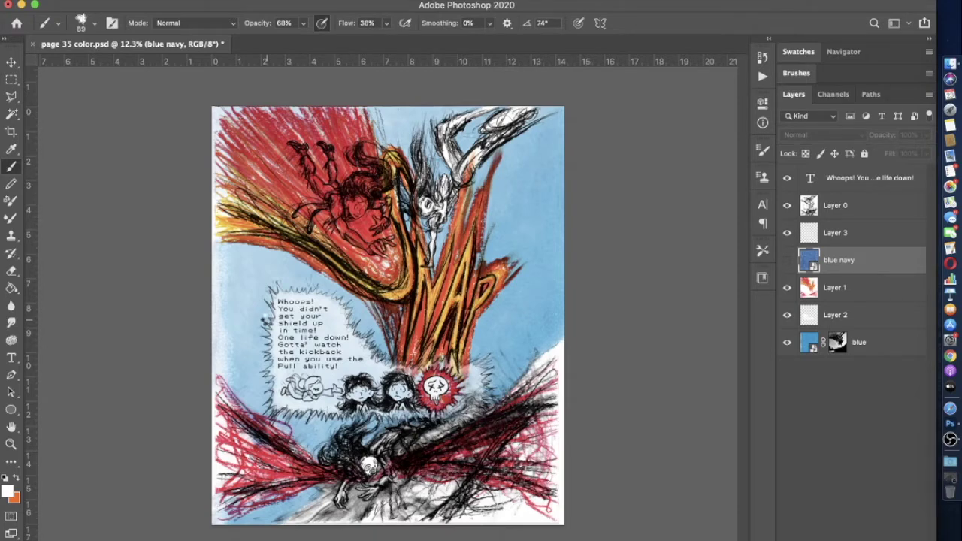
# Place the blue slate texture and scale it to cover the whole page
pyautogui.press('super+t')
pyautogui.press('super+v')
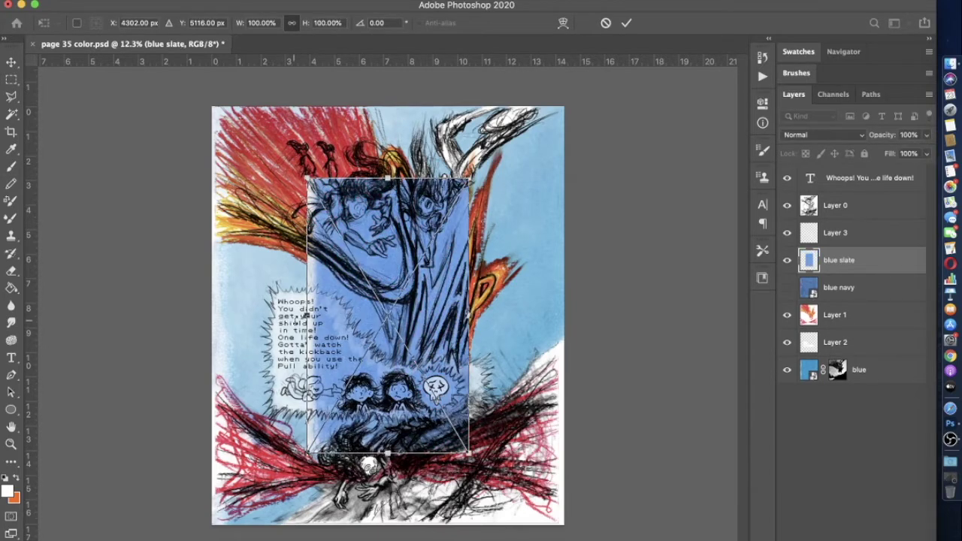
pyautogui.moveTo(346, 308); pyautogui.dragTo(252, 376)
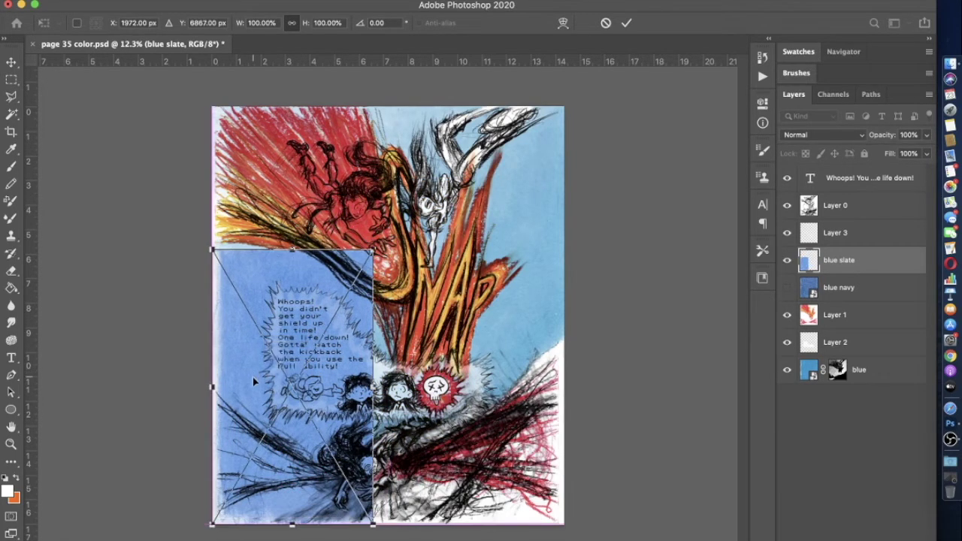
pyautogui.moveTo(372, 249); pyautogui.dragTo(554, 4)
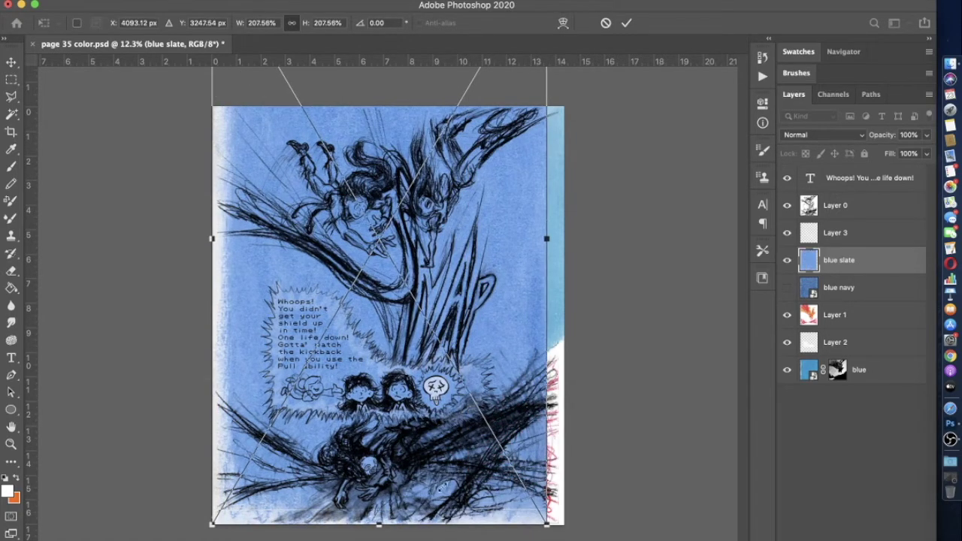
pyautogui.moveTo(548, 528); pyautogui.dragTo(568, 527)
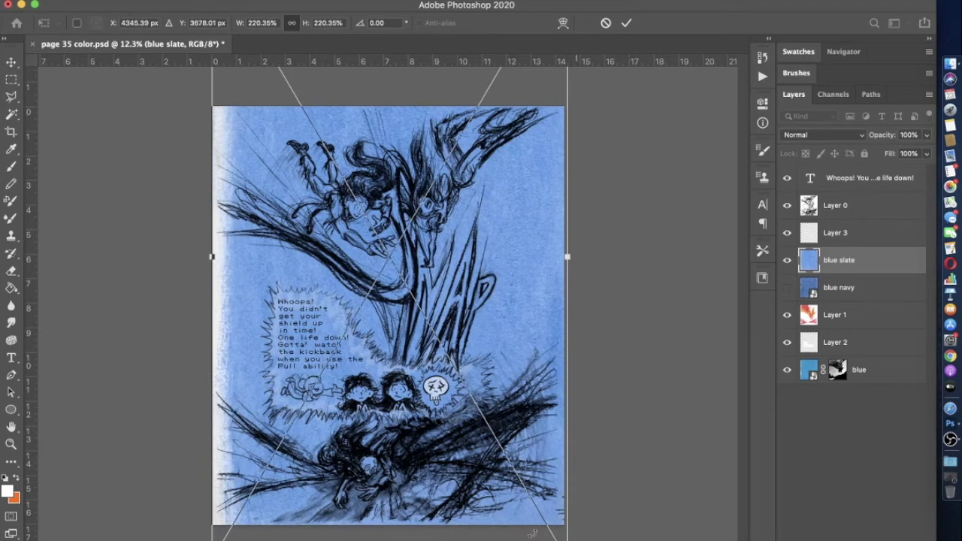
pyautogui.press('super+minus')
pyautogui.moveTo(487, 406); pyautogui.dragTo(487, 443)
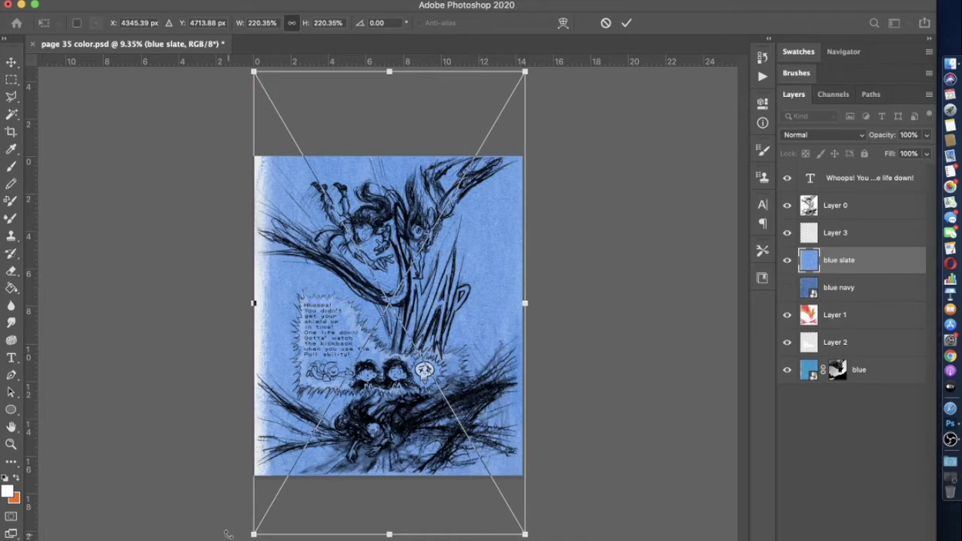
pyautogui.moveTo(254, 533); pyautogui.dragTo(249, 540)
pyautogui.moveTo(435, 323); pyautogui.dragTo(434, 324)
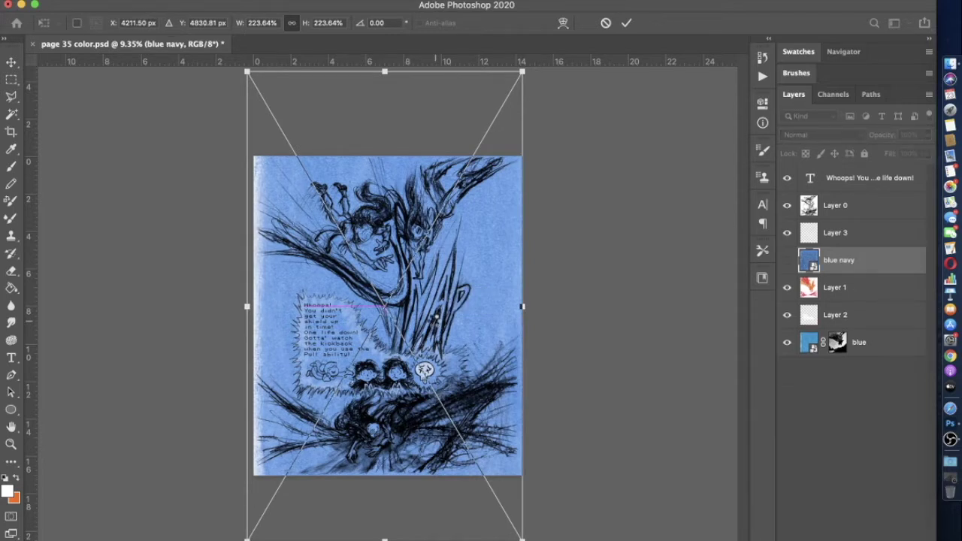
pyautogui.press('Return')
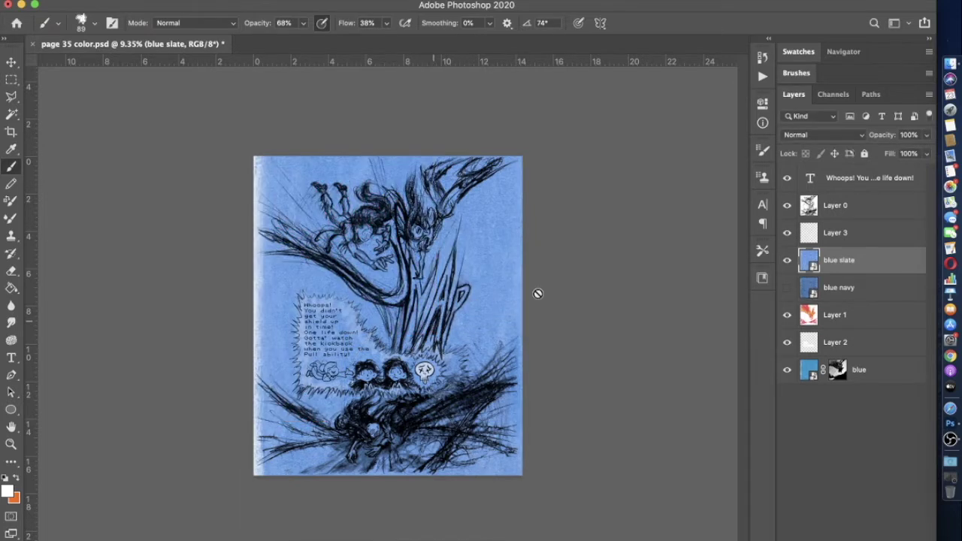
# Copy the blue layer's mask onto blue slate and toggle it to compare
pyautogui.moveTo(835, 260); pyautogui.dragTo(834, 260)
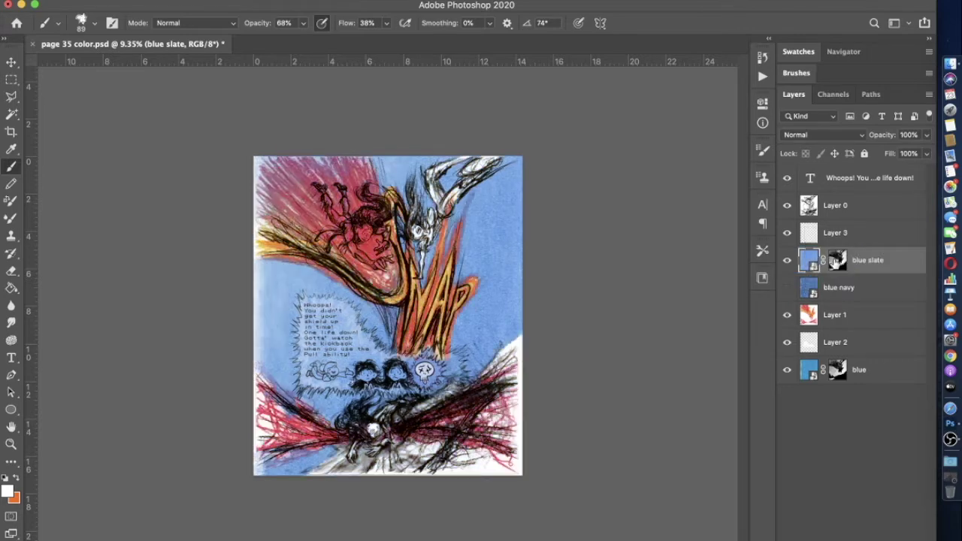
pyautogui.click(787, 260)
pyautogui.click(787, 261)
pyautogui.click(787, 263)
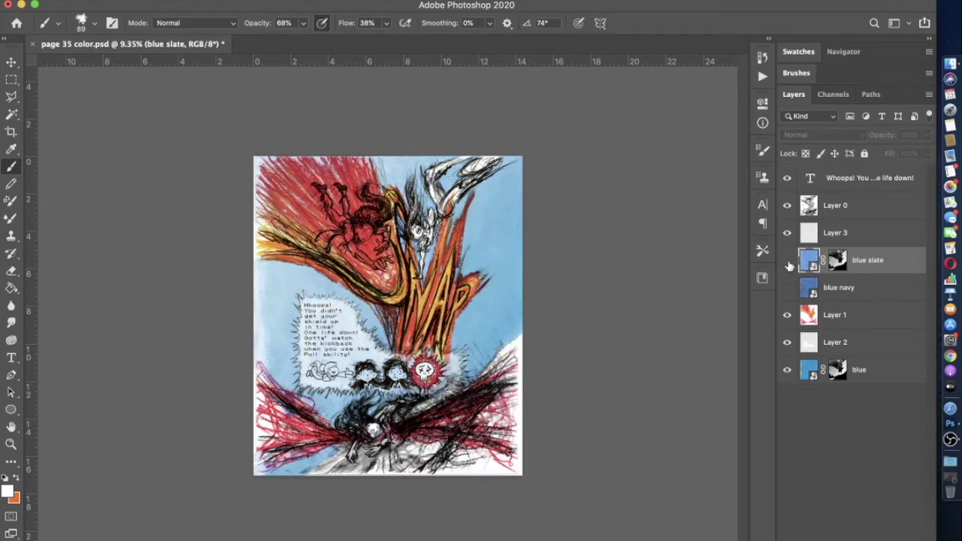
pyautogui.click(788, 264)
# Move blue slate below Layer 1, then below Layer 2, comparing its visibility each time
pyautogui.moveTo(868, 263); pyautogui.dragTo(868, 333)
pyautogui.click(788, 315)
pyautogui.click(788, 316)
pyautogui.click(788, 316)
pyautogui.click(787, 316)
pyautogui.click(787, 316)
pyautogui.click(787, 316)
pyautogui.moveTo(878, 315); pyautogui.dragTo(873, 360)
pyautogui.click(787, 343)
pyautogui.click(787, 343)
pyautogui.click(787, 343)
pyautogui.click(787, 343)
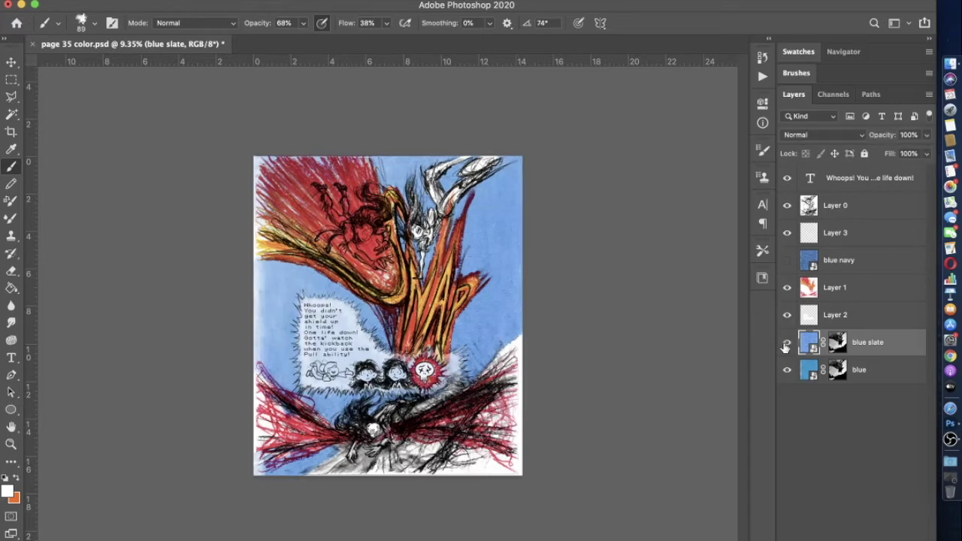
pyautogui.click(203, 2)
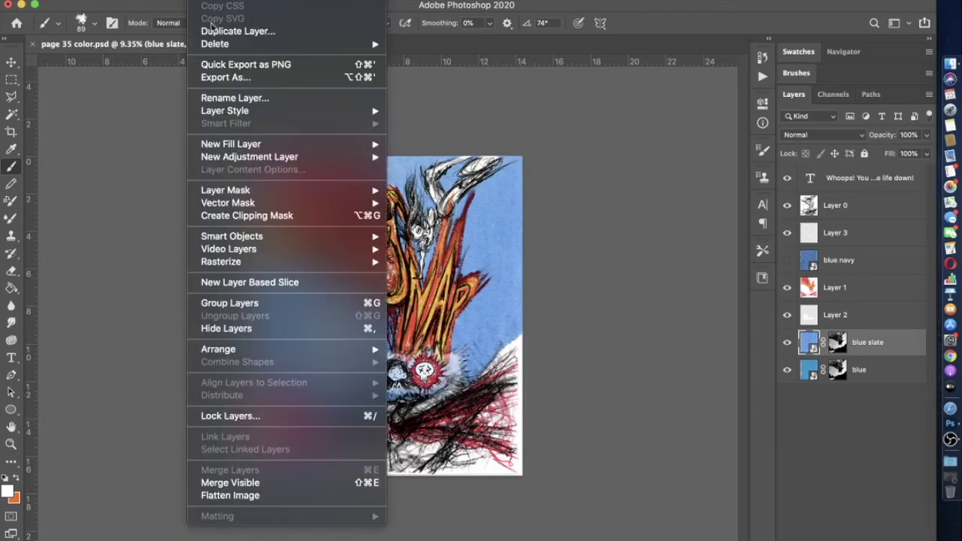
# Set blue slate's blending to Multiply with lowered opacity
pyautogui.moveTo(225, 110)
pyautogui.click(436, 113)
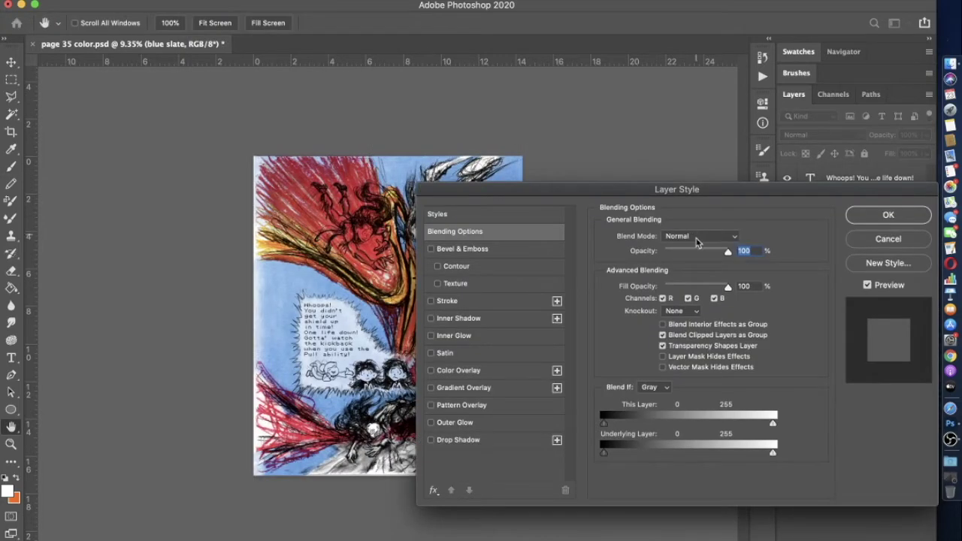
pyautogui.click(696, 241)
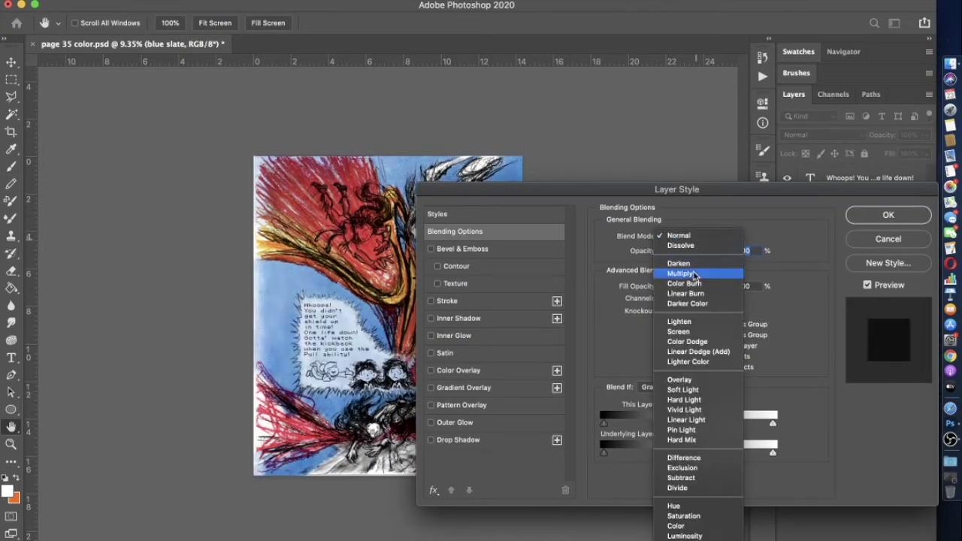
pyautogui.click(693, 274)
pyautogui.moveTo(726, 254); pyautogui.dragTo(707, 254)
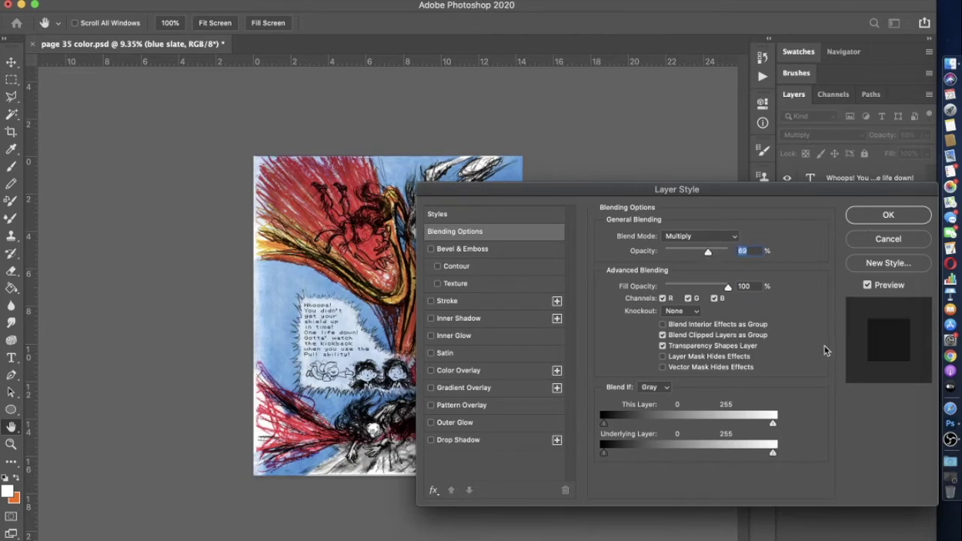
pyautogui.click(887, 216)
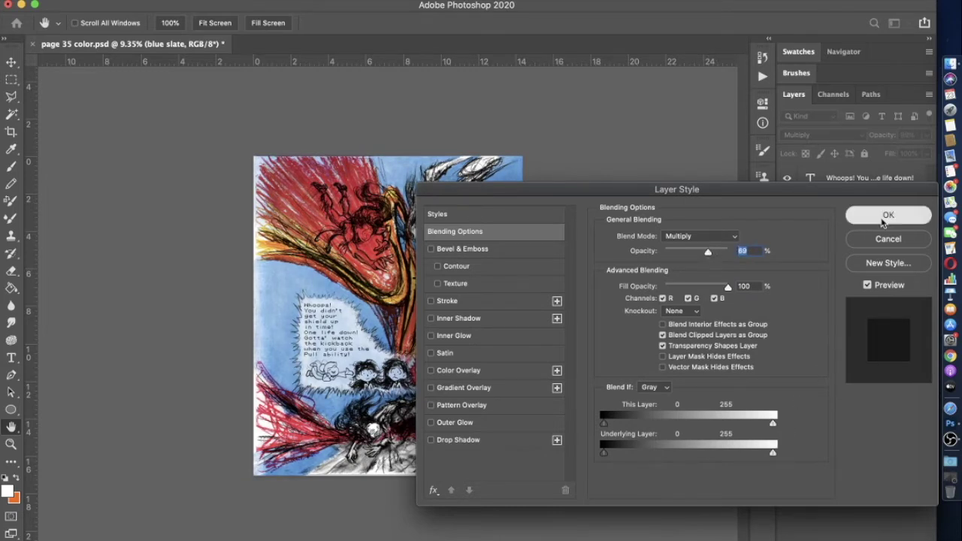
# Select the blue layer and adjust its opacity in Blending Options
pyautogui.hotkey('alt', '[')
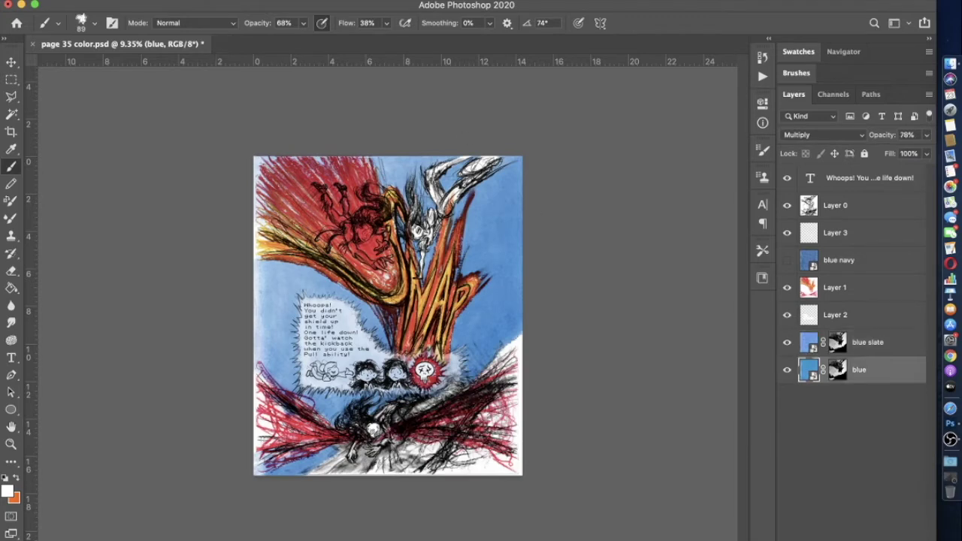
pyautogui.click(197, 8)
pyautogui.moveTo(242, 111)
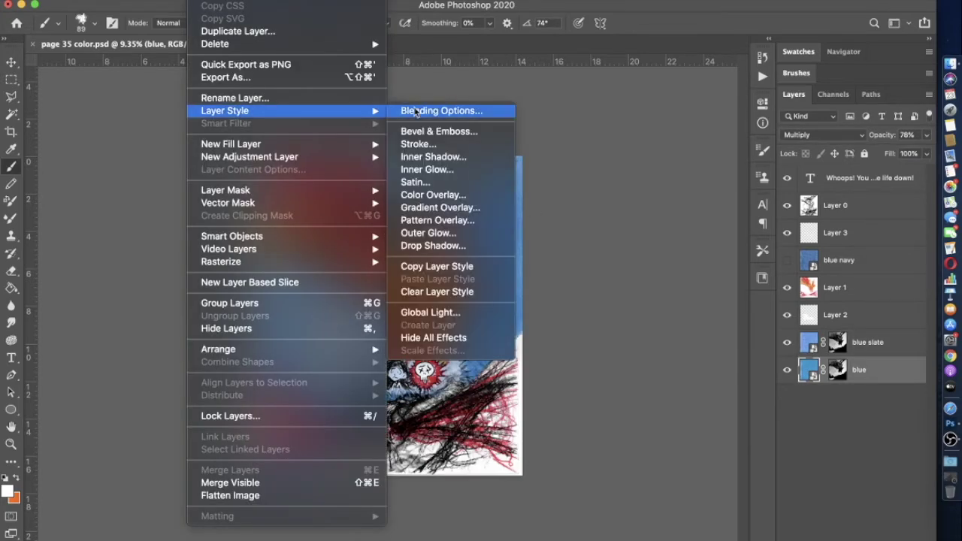
pyautogui.click(447, 111)
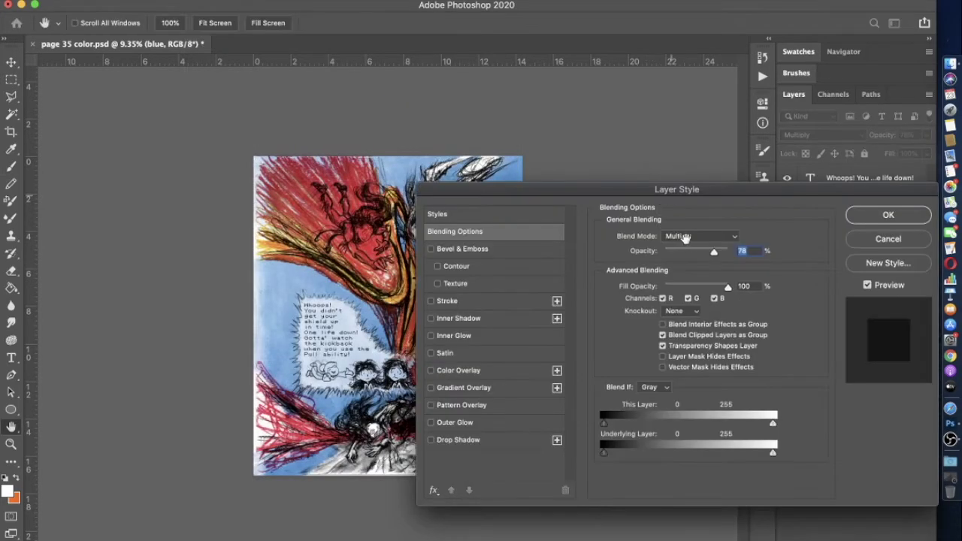
pyautogui.moveTo(710, 253); pyautogui.dragTo(709, 258)
pyautogui.click(884, 218)
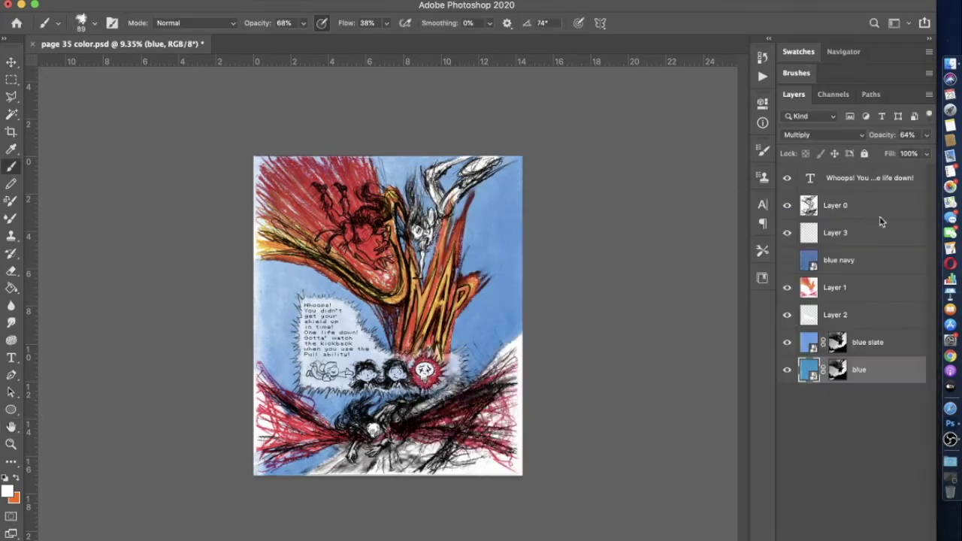
# Toggle the blue and blue slate layers on and off to compare the page
pyautogui.click(787, 369)
pyautogui.click(787, 342)
pyautogui.click(787, 342)
pyautogui.click(787, 369)
pyautogui.click(787, 379)
pyautogui.click(787, 380)
pyautogui.click(787, 380)
pyautogui.click(785, 343)
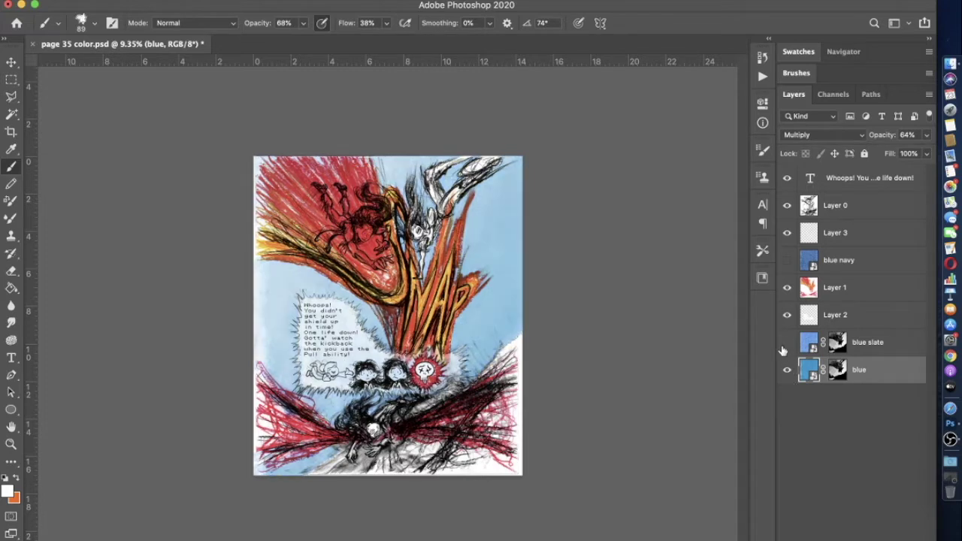
pyautogui.click(786, 344)
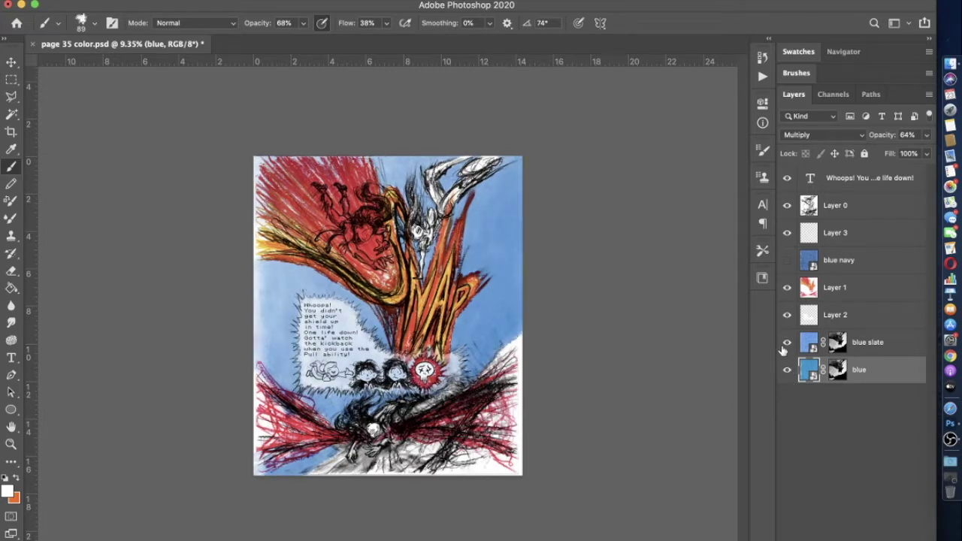
pyautogui.click(787, 371)
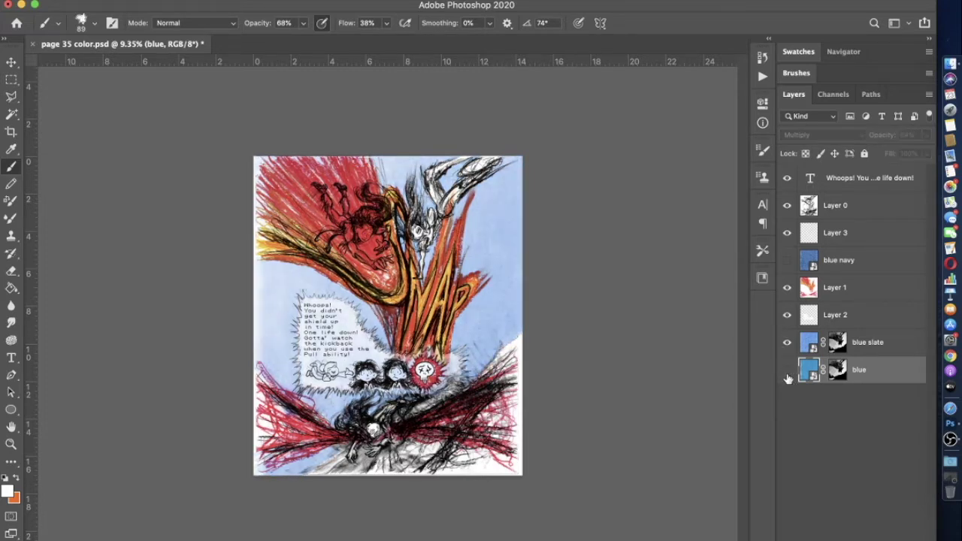
pyautogui.click(787, 371)
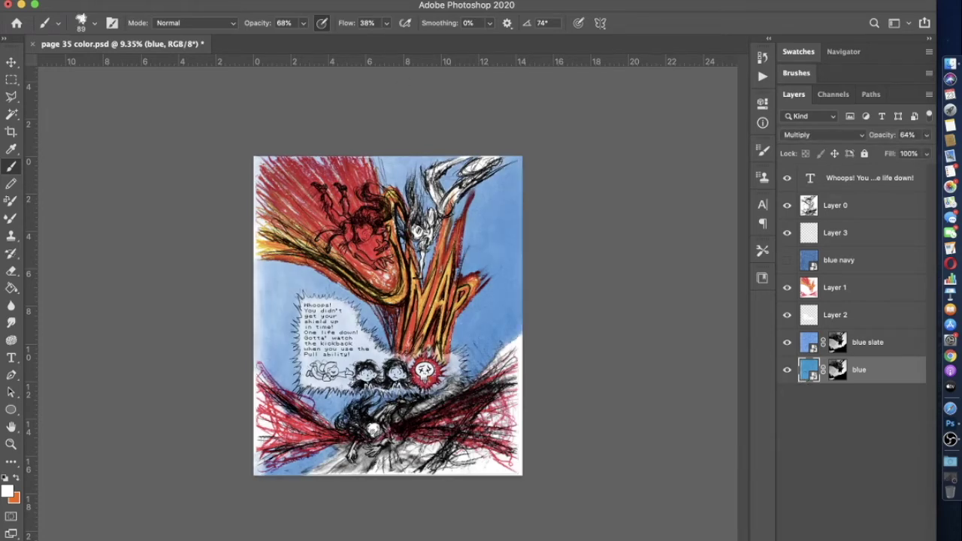
# Lower the blue layer to 48% opacity in Multiply, then compare with blue slate toggled
pyautogui.click(210, 1)
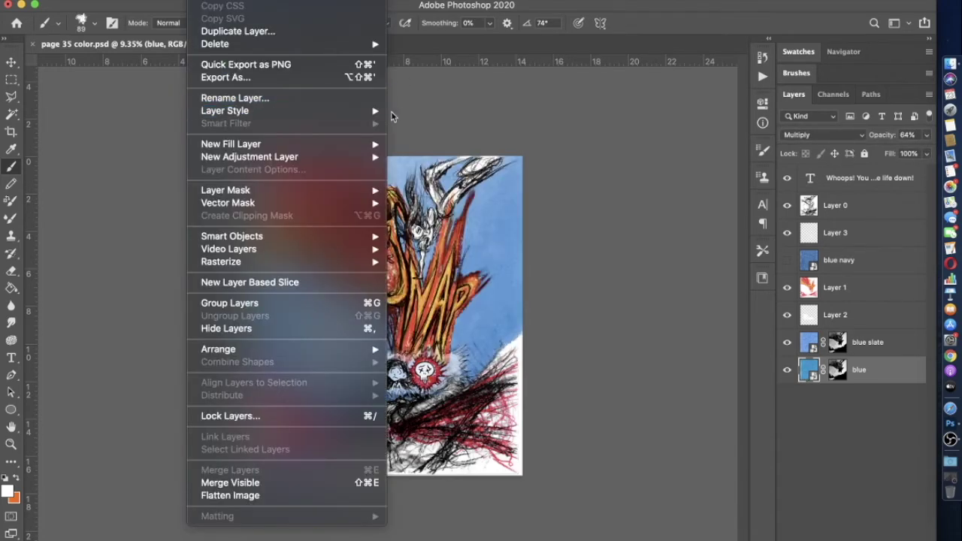
pyautogui.moveTo(379, 113)
pyautogui.click(442, 111)
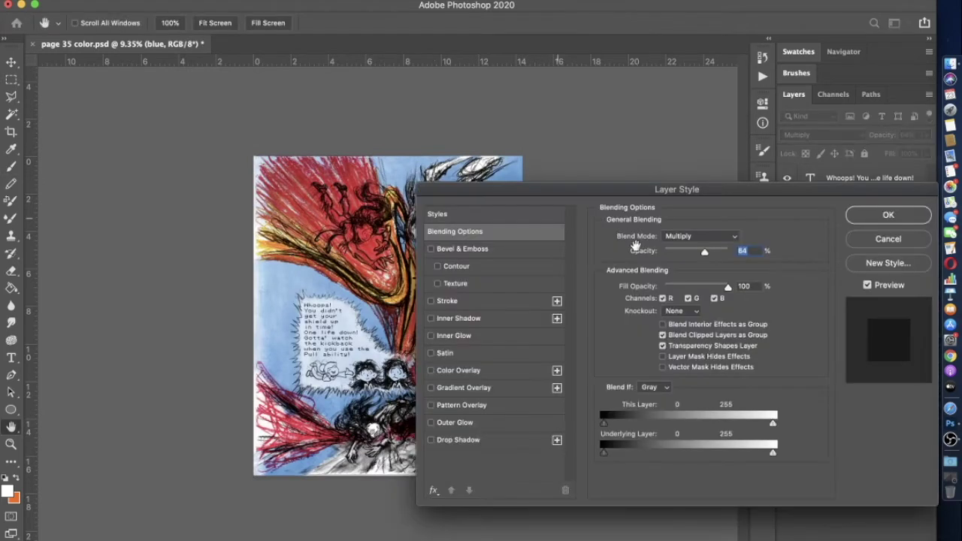
pyautogui.moveTo(700, 252); pyautogui.dragTo(697, 252)
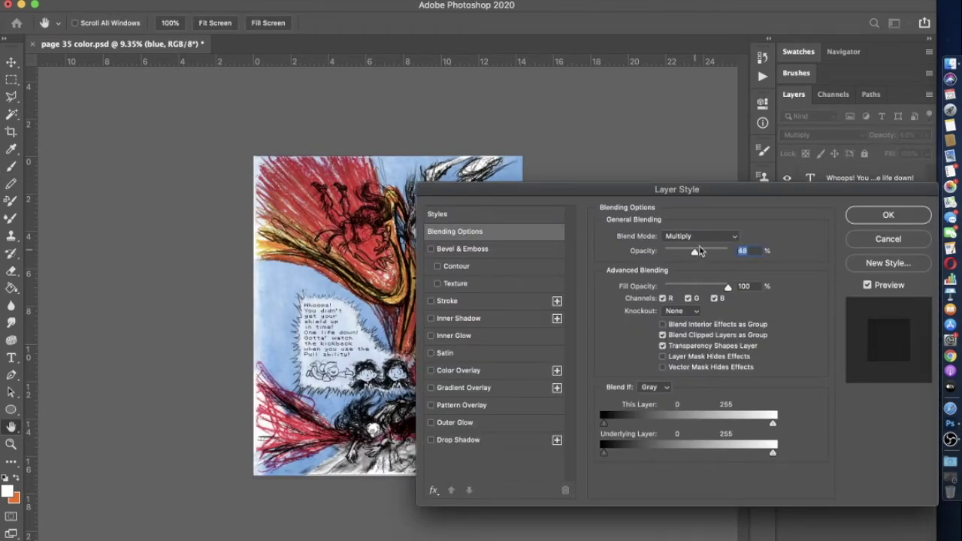
pyautogui.click(871, 219)
pyautogui.click(784, 346)
pyautogui.click(787, 342)
pyautogui.click(784, 347)
pyautogui.click(784, 347)
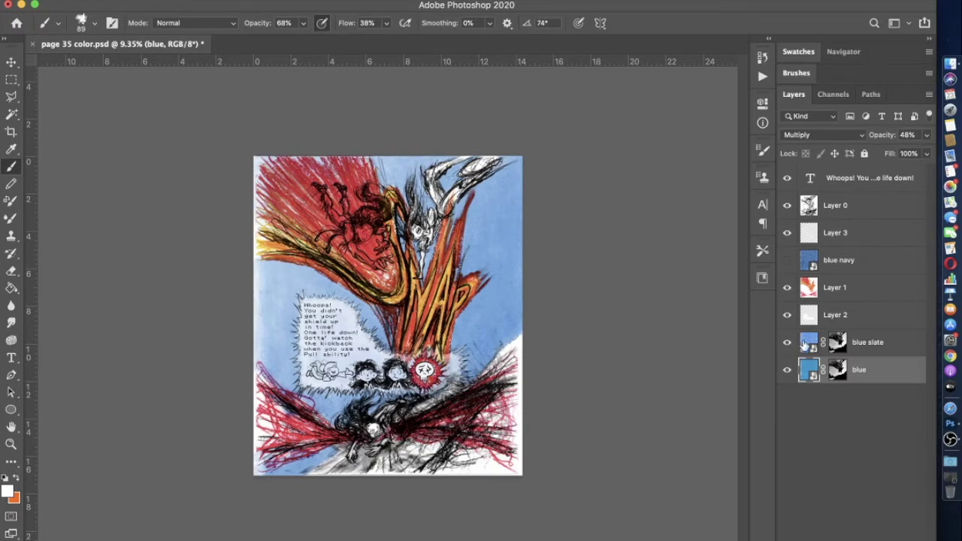
# Target blue slate's mask and set the brush to 1760 px at 17% opacity
pyautogui.click(804, 345)
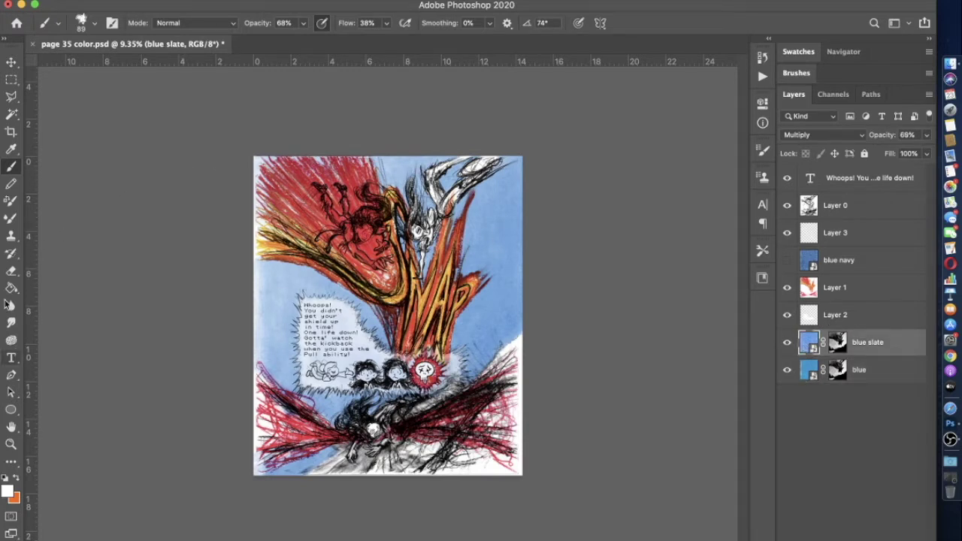
pyautogui.click(836, 344)
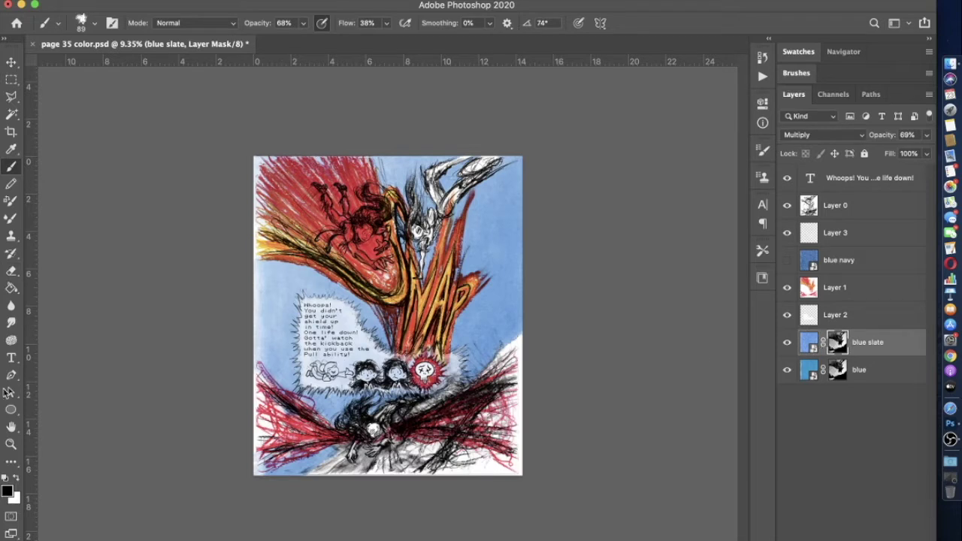
pyautogui.click(89, 29)
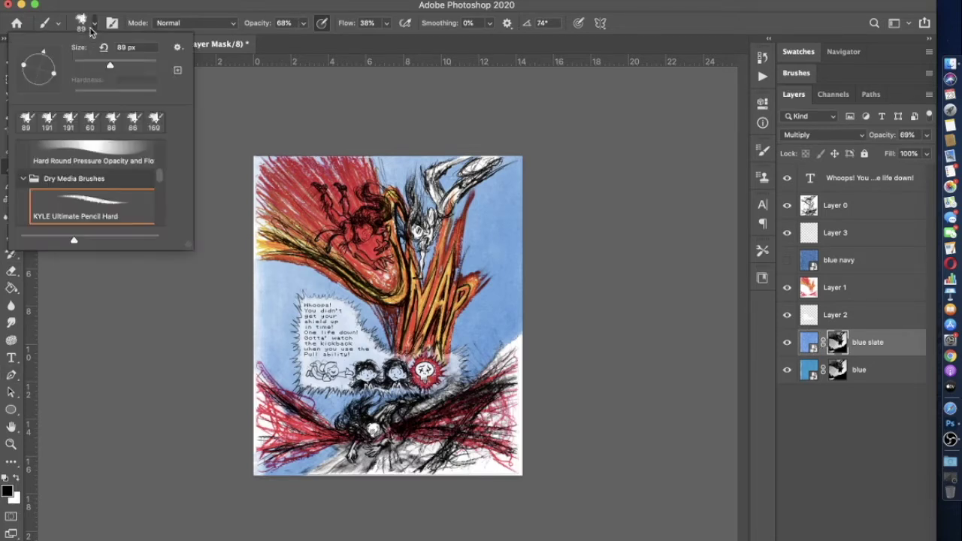
pyautogui.moveTo(144, 63); pyautogui.dragTo(148, 65)
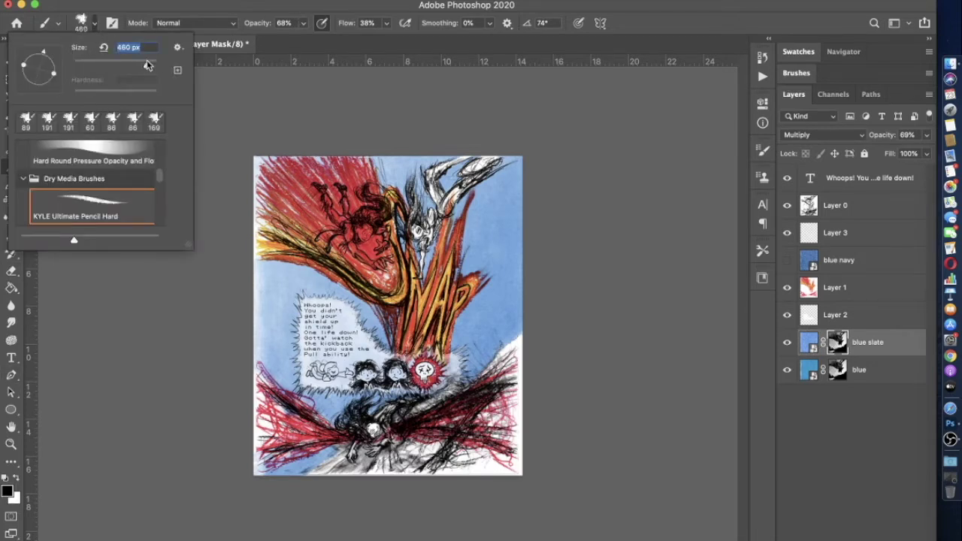
pyautogui.click(294, 23)
pyautogui.moveTo(287, 38); pyautogui.dragTo(264, 43)
pyautogui.click(86, 34)
pyautogui.moveTo(144, 64); pyautogui.dragTo(145, 64)
pyautogui.moveTo(155, 61); pyautogui.dragTo(150, 67)
pyautogui.moveTo(150, 68); pyautogui.dragTo(155, 67)
pyautogui.click(501, 145)
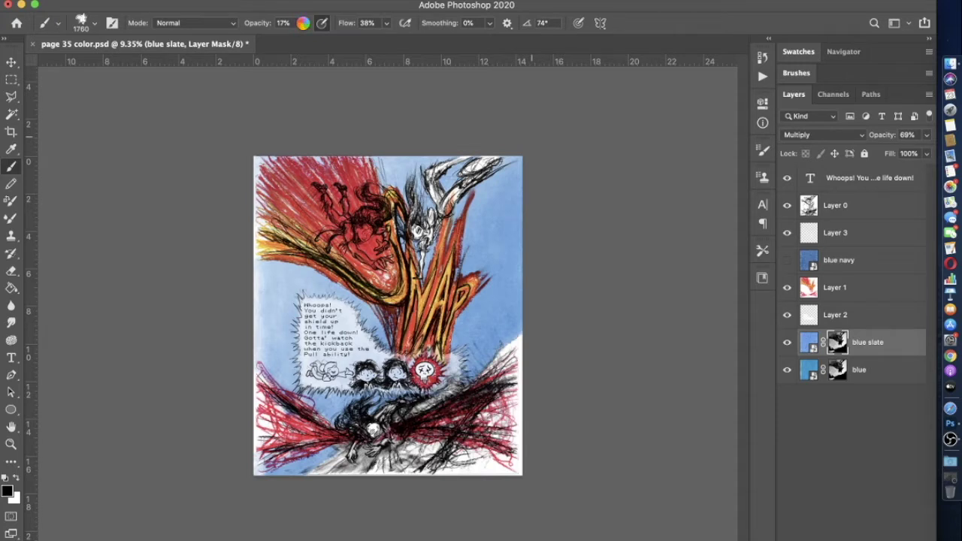
# Lower the brush opacity to 9%, then toggle blue slate and blue to compare
pyautogui.click(304, 24)
pyautogui.moveTo(300, 43); pyautogui.dragTo(298, 43)
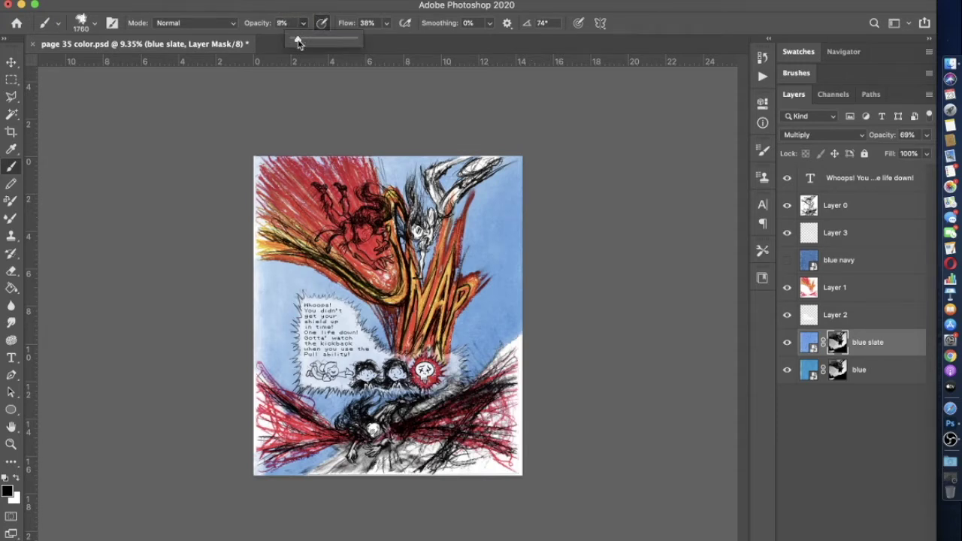
pyautogui.click(558, 146)
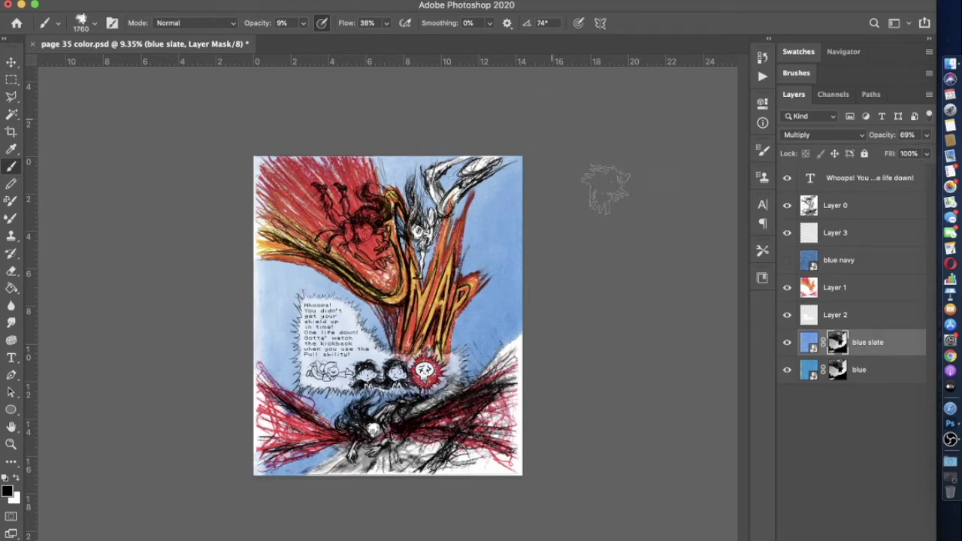
pyautogui.click(787, 343)
pyautogui.click(787, 343)
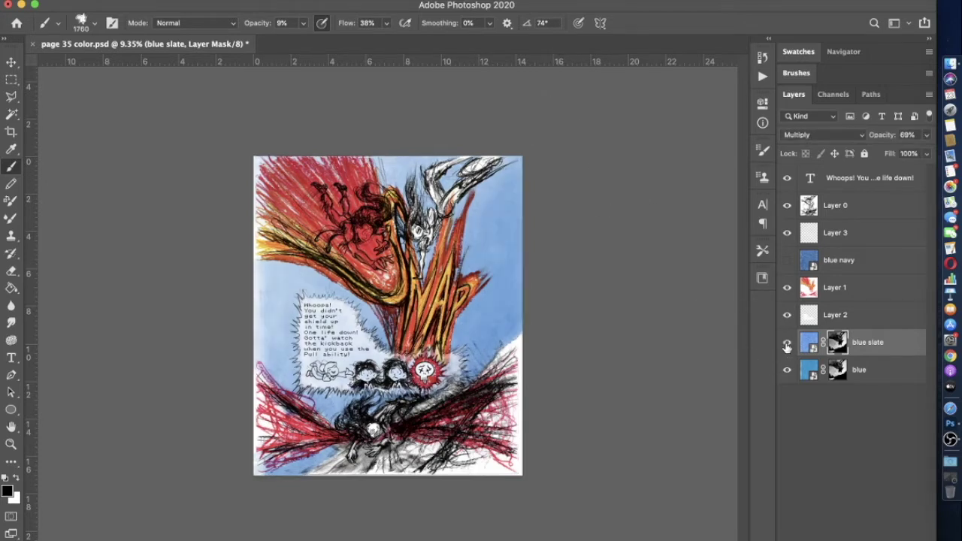
pyautogui.click(787, 345)
pyautogui.click(787, 345)
pyautogui.click(787, 369)
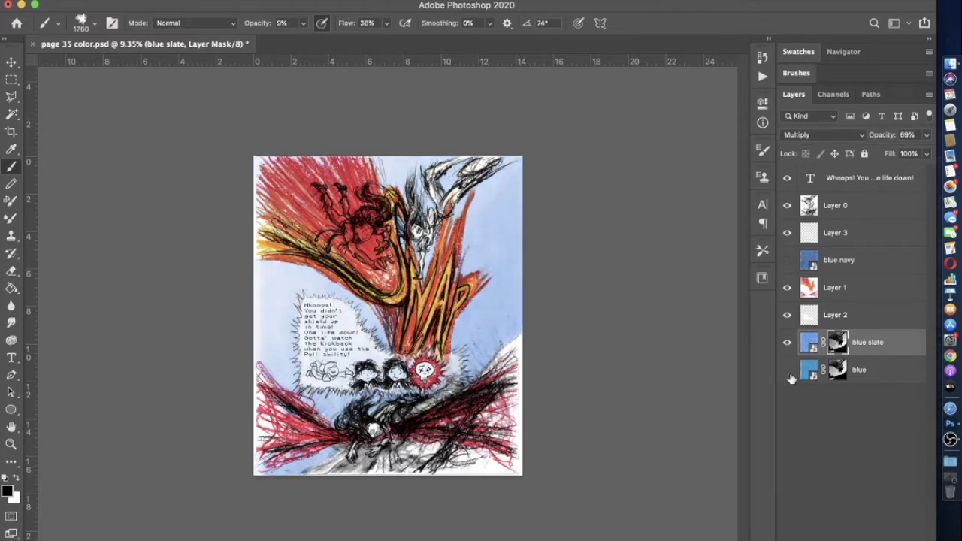
pyautogui.click(789, 375)
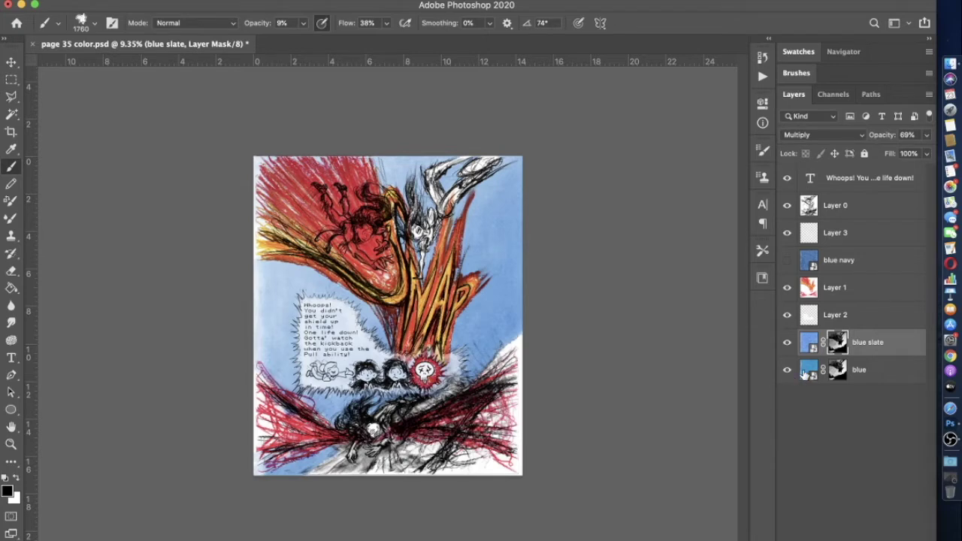
# Set the blue layer to Multiply at 35% opacity
pyautogui.click(810, 372)
pyautogui.click(207, 0)
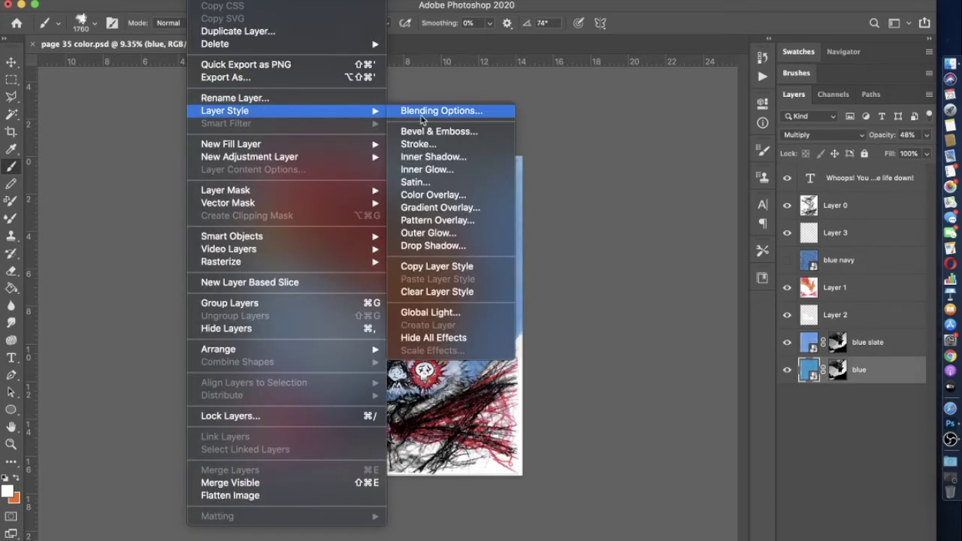
pyautogui.click(425, 113)
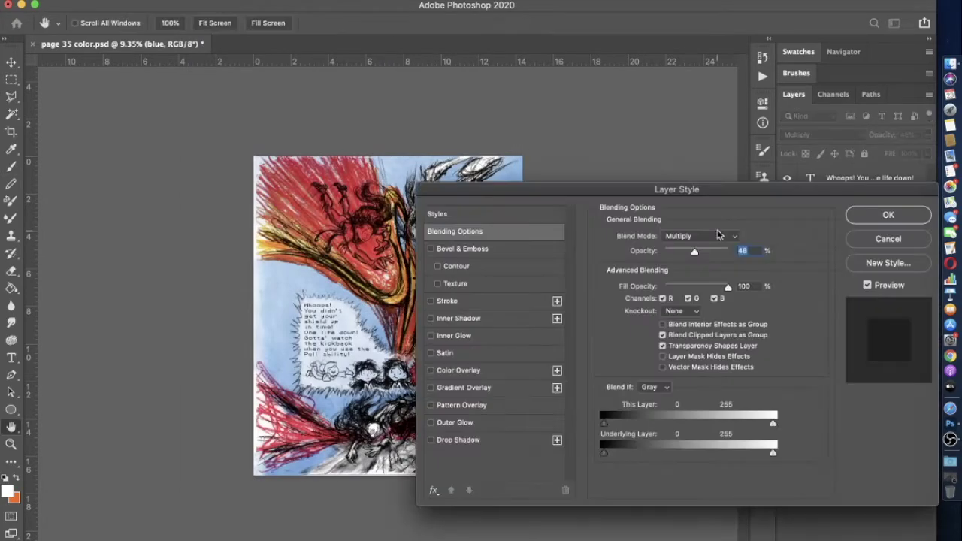
pyautogui.click(888, 216)
pyautogui.press('super+Tab')
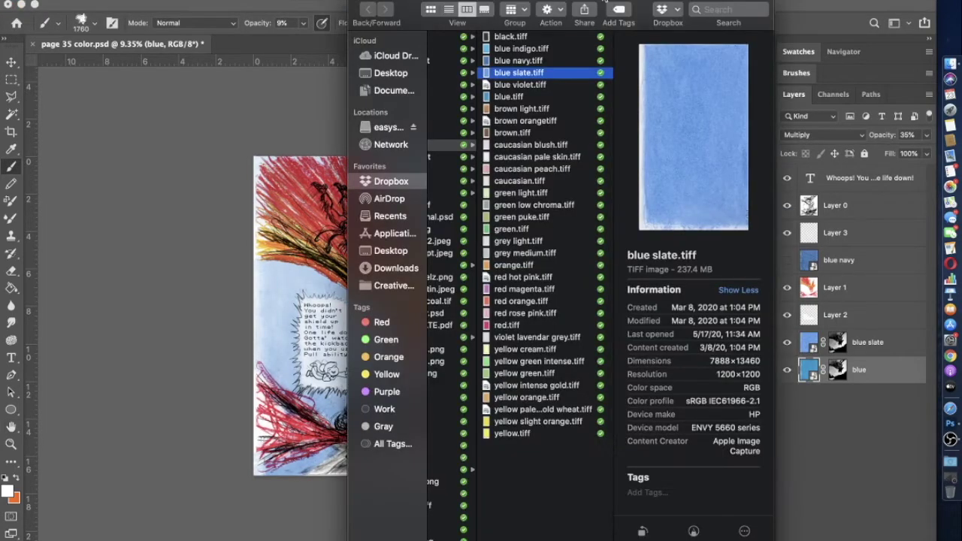
# Preview blue violet.tiff, choose brown light.tiff and drag it onto the comic page
pyautogui.click(509, 87)
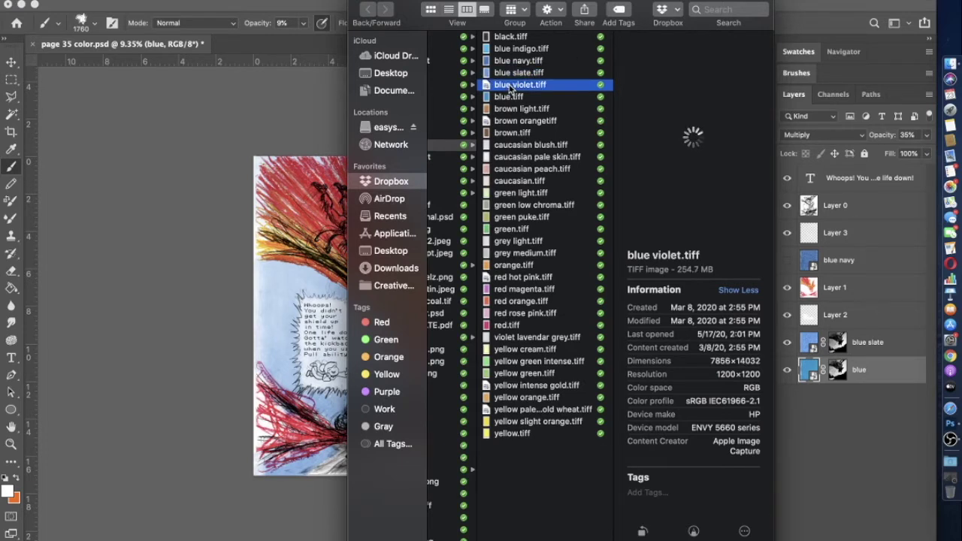
pyautogui.click(504, 110)
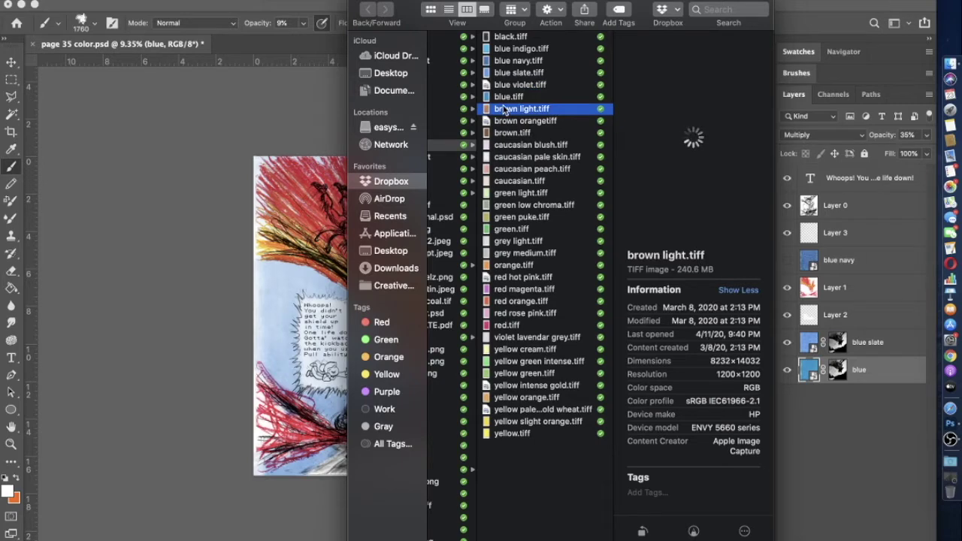
pyautogui.moveTo(505, 112); pyautogui.dragTo(216, 327)
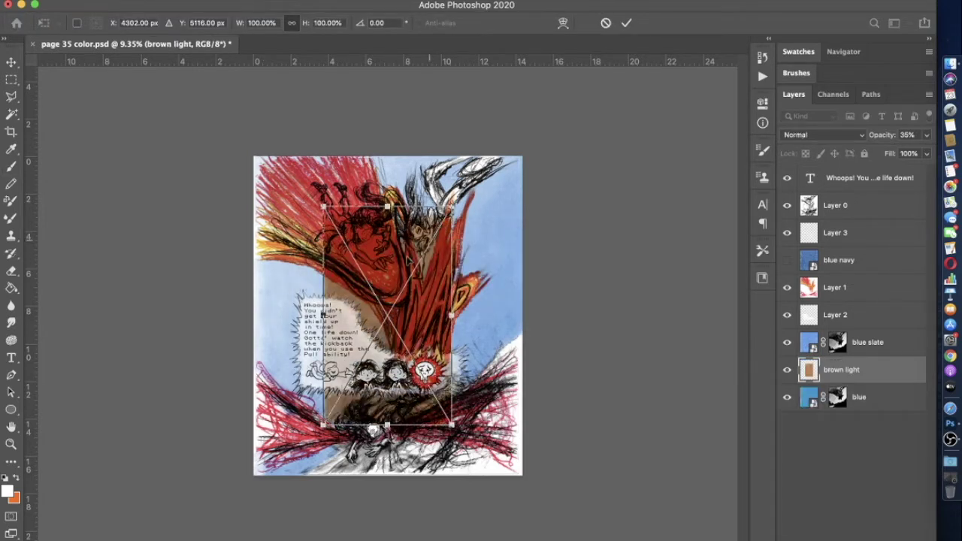
# Move the brown light paper up and scale it to 146.48%, then commit it
pyautogui.moveTo(403, 267); pyautogui.dragTo(380, 183)
pyautogui.moveTo(432, 355); pyautogui.dragTo(489, 459)
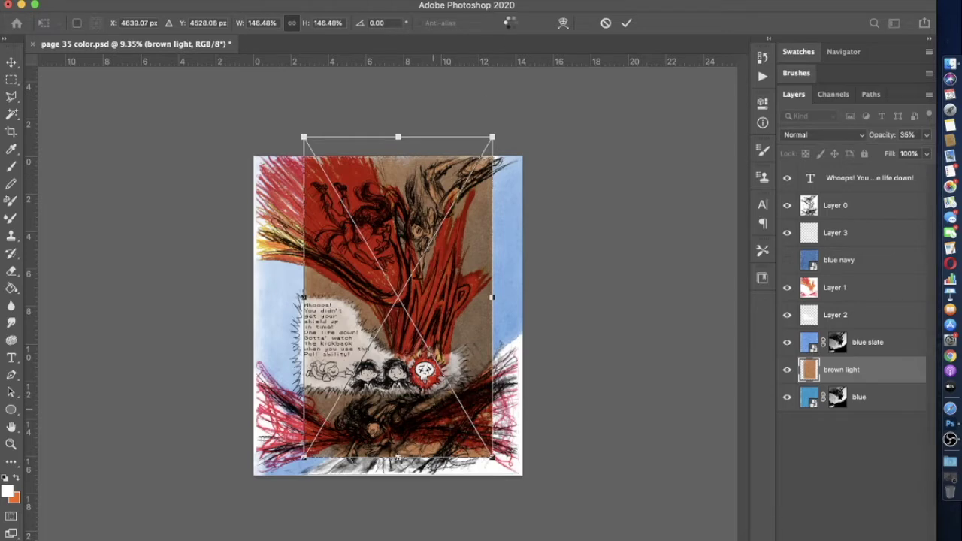
pyautogui.press('super+Tab')
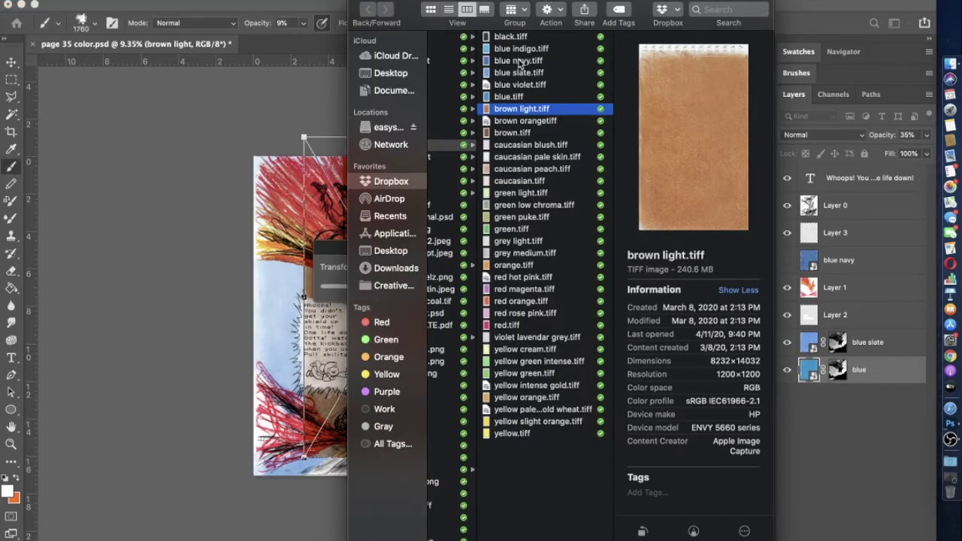
pyautogui.click(220, 354)
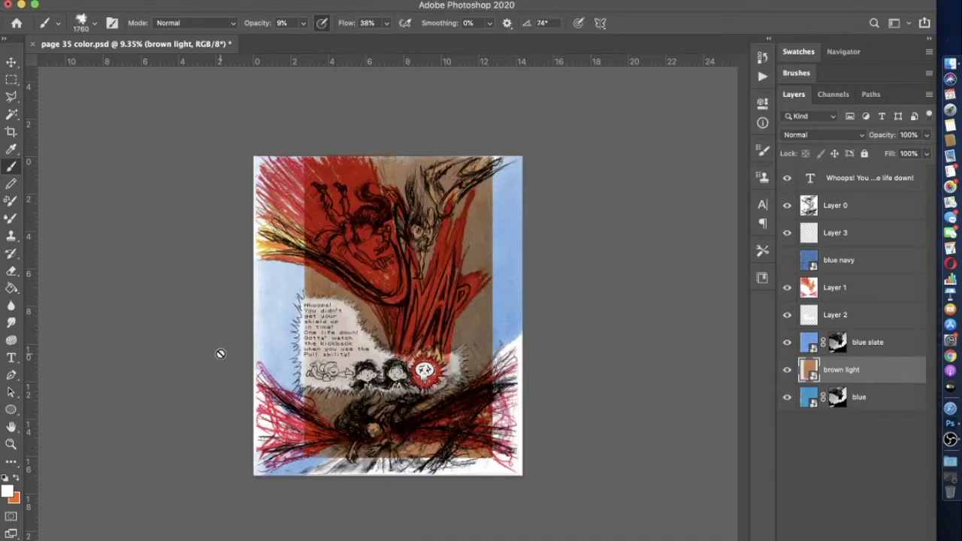
# Stack brown light just below Layer 0 and hide it; move blue navy above Layer 3
pyautogui.click(787, 369)
pyautogui.click(787, 369)
pyautogui.moveTo(833, 374); pyautogui.dragTo(847, 229)
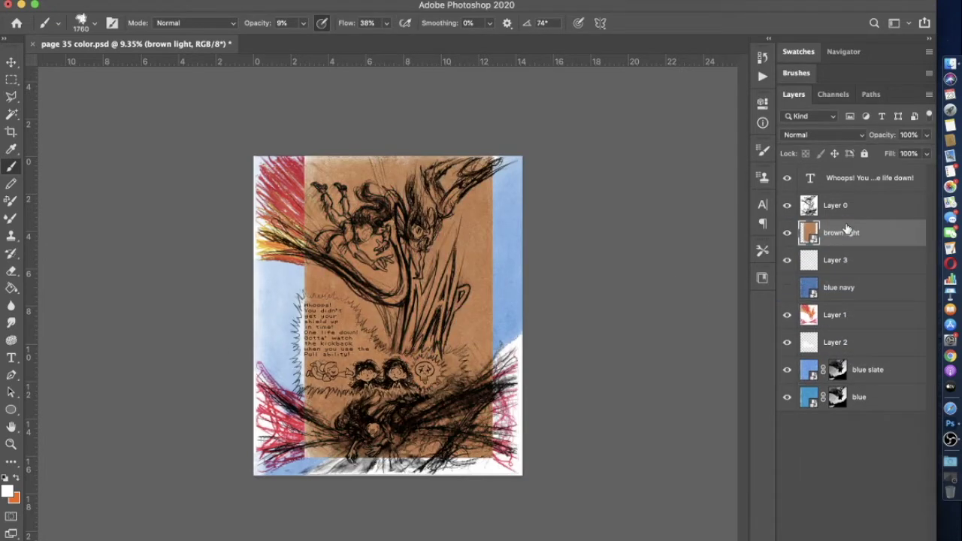
pyautogui.click(787, 233)
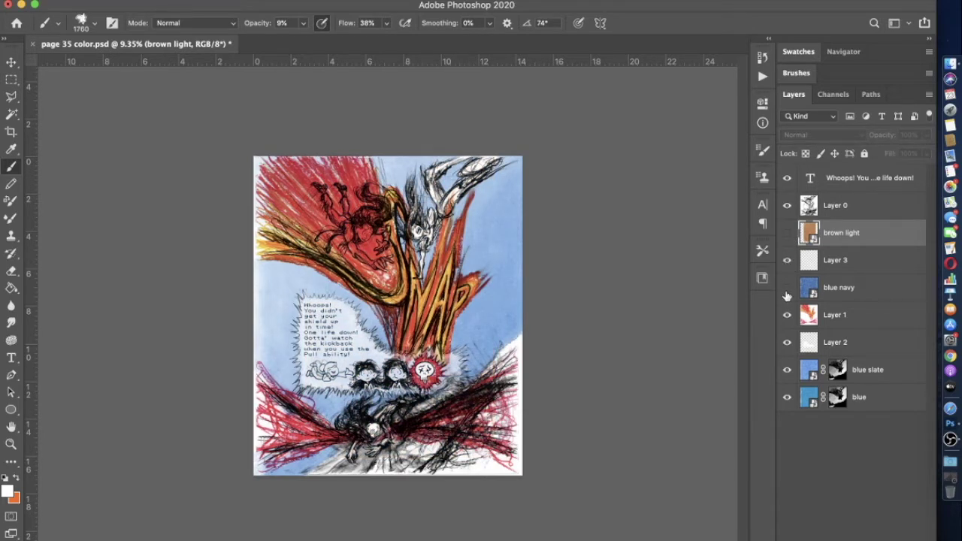
pyautogui.moveTo(840, 288); pyautogui.dragTo(844, 256)
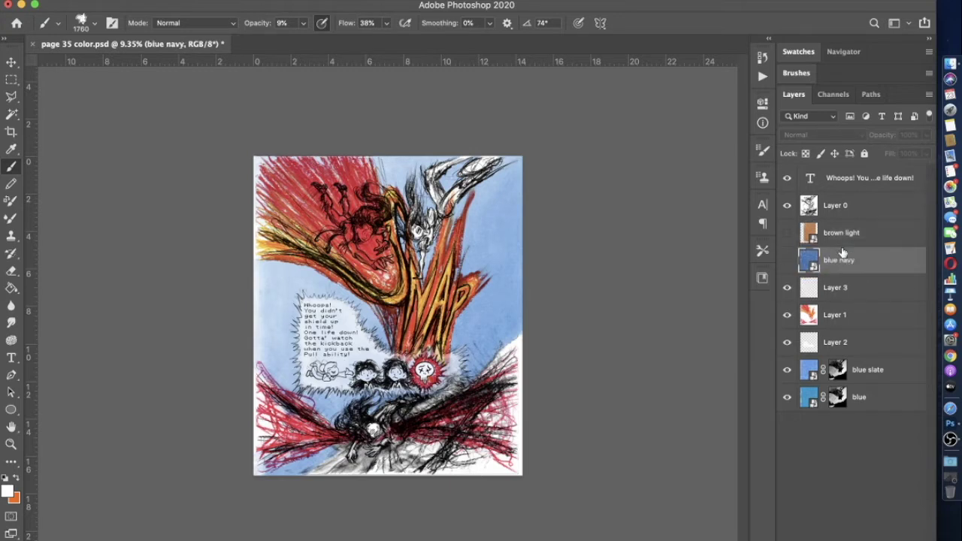
# Toggle the blue slate and blue layers off and on to compare the page
pyautogui.click(787, 369)
pyautogui.click(787, 369)
pyautogui.click(788, 403)
pyautogui.click(788, 403)
# Show blue navy and paint its layer mask black with the Pencil to hide it
pyautogui.click(787, 261)
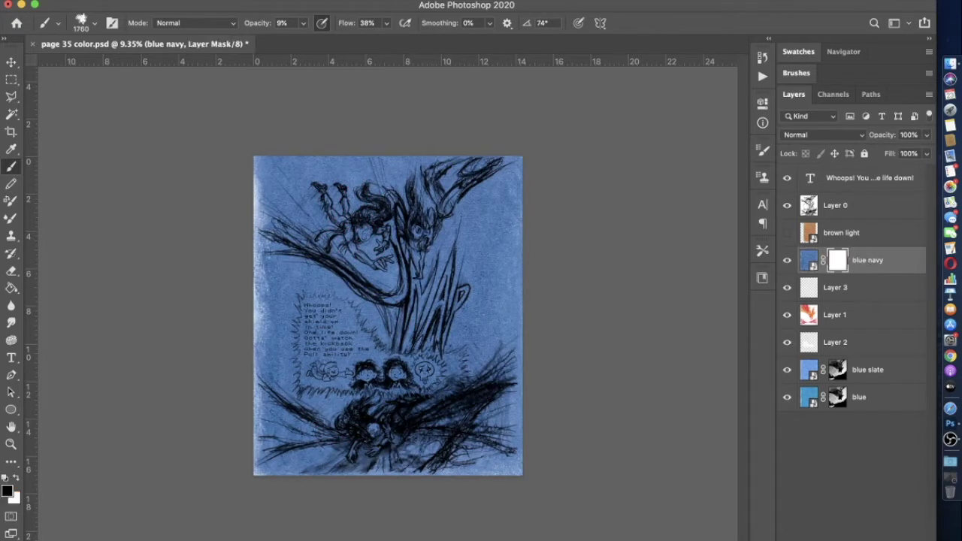
pyautogui.click(11, 183)
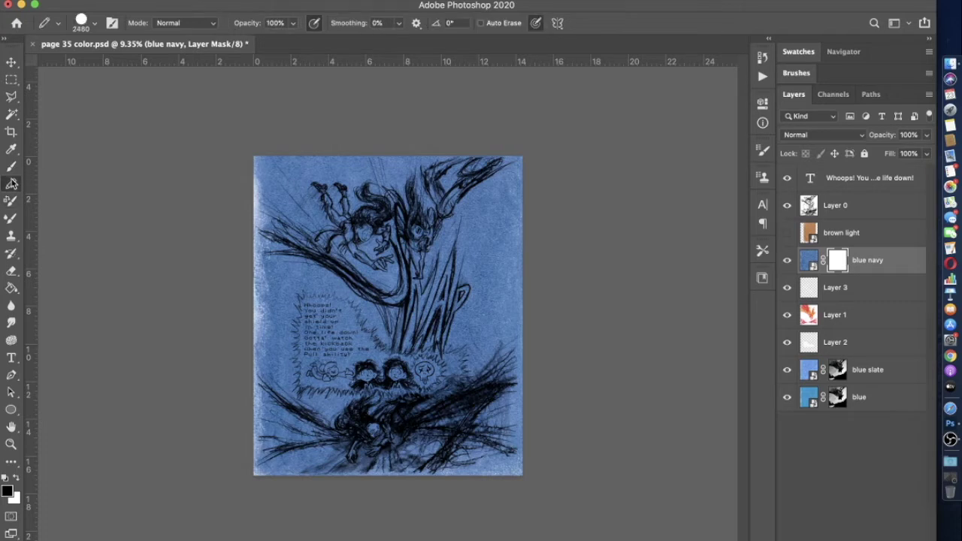
pyautogui.moveTo(279, 140); pyautogui.dragTo(253, 461)
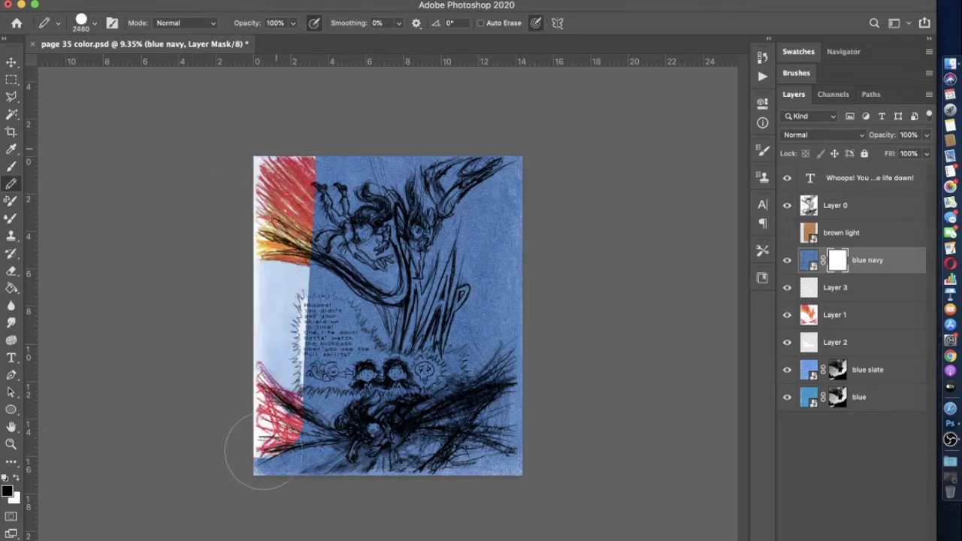
pyautogui.moveTo(314, 153)
pyautogui.mouseDown()
pyautogui.moveTo(323, 143)
pyautogui.moveTo(308, 537)
pyautogui.moveTo(376, 133)
pyautogui.moveTo(369, 535)
pyautogui.moveTo(421, 196)
pyautogui.moveTo(418, 128)
pyautogui.moveTo(425, 540)
pyautogui.moveTo(506, 135)
pyautogui.moveTo(526, 516)
pyautogui.moveTo(516, 516)
pyautogui.moveTo(467, 169)
pyautogui.moveTo(458, 530)
pyautogui.mouseUp()
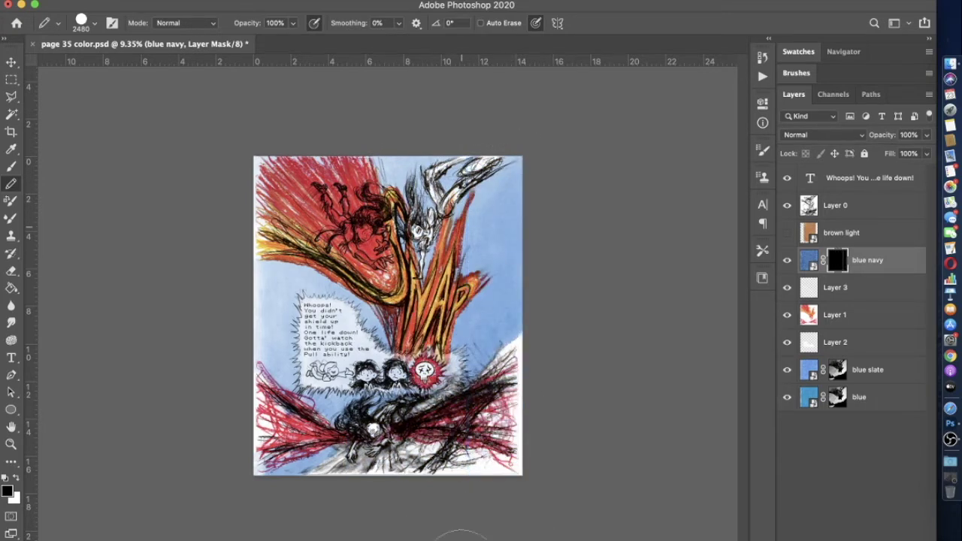
# Return to the crayon brush with white as the painting colour, zoomed in
pyautogui.click(12, 166)
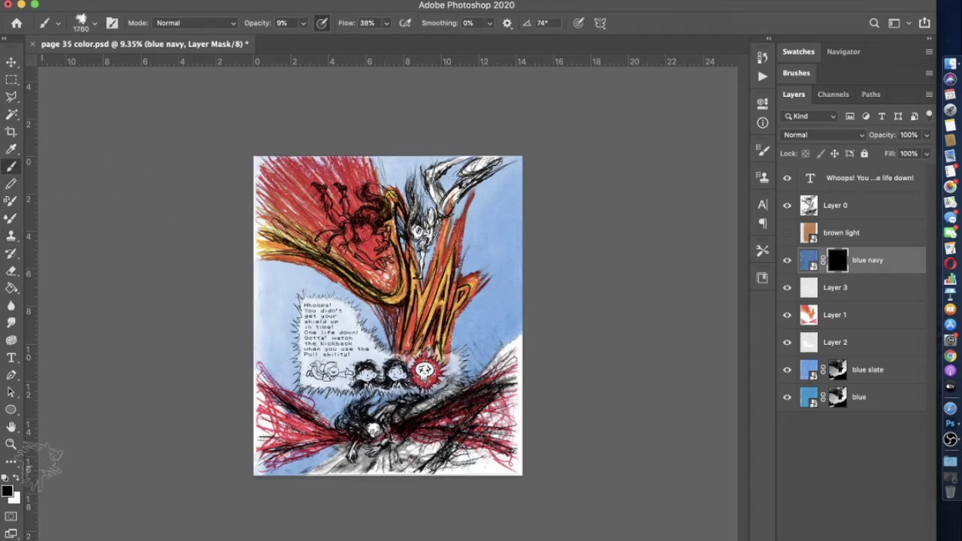
pyautogui.click(18, 482)
pyautogui.press('super+equal')
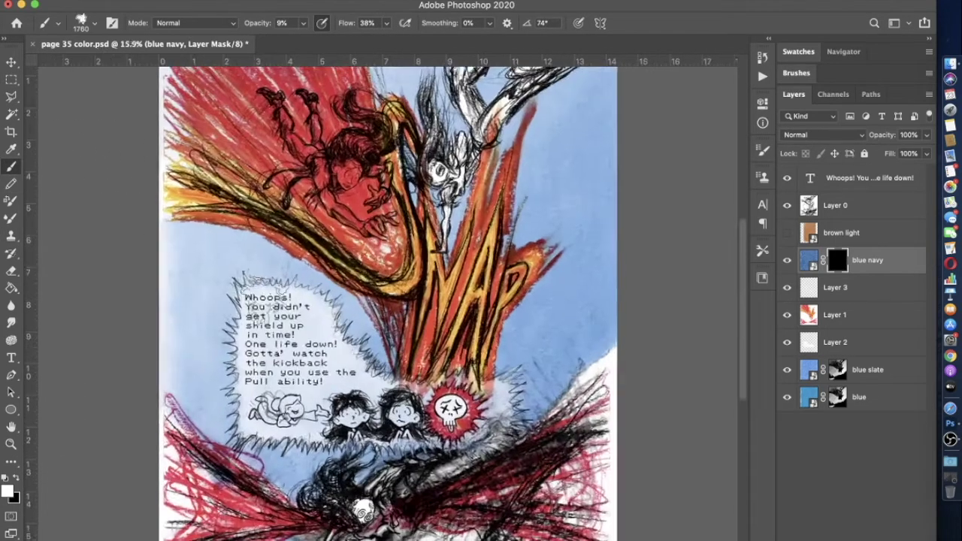
# Set the mask brush to 85% opacity and 150 px size
pyautogui.scroll(4, 376, 301)
pyautogui.scroll(3, 523, 225)
pyautogui.scroll(4, 376, 300)
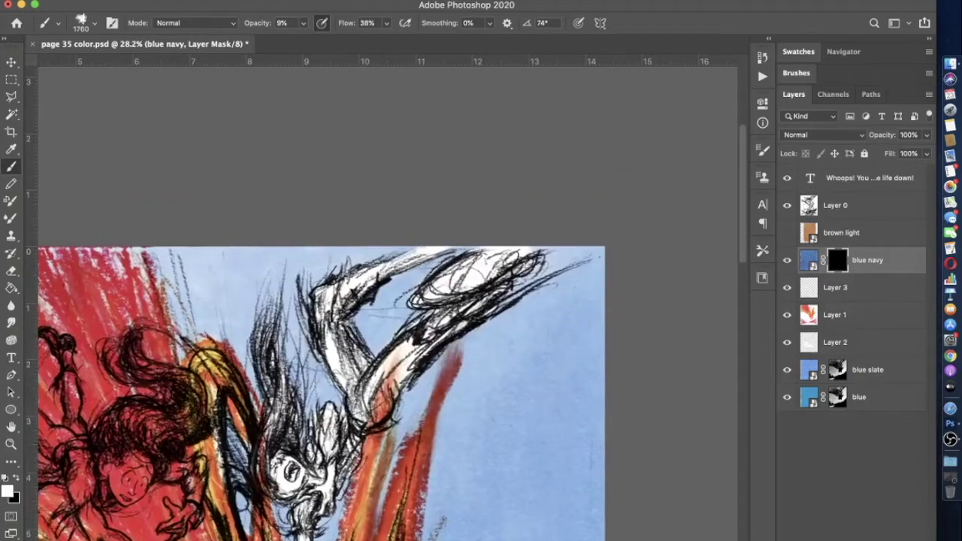
pyautogui.moveTo(303, 23); pyautogui.dragTo(349, 39)
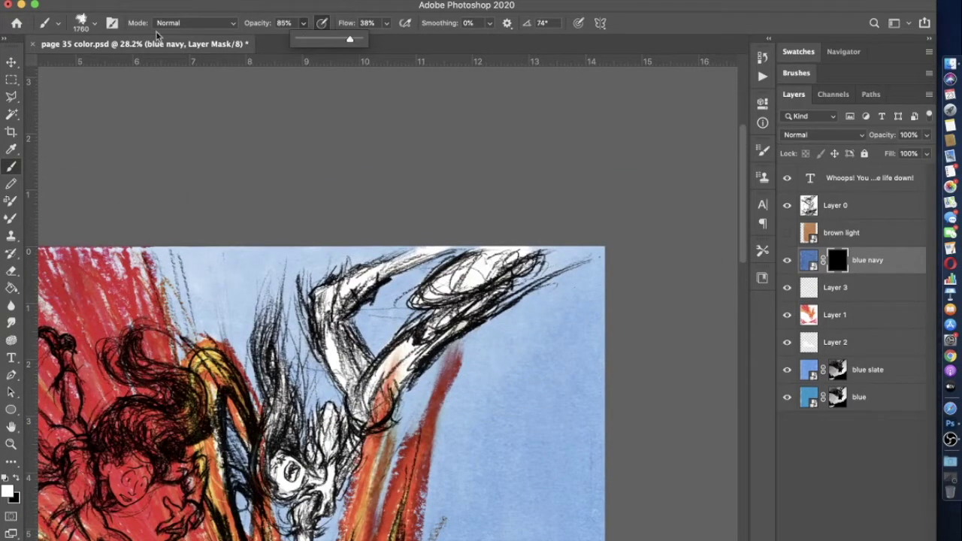
pyautogui.click(91, 26)
pyautogui.write('150')
pyautogui.press('Return')
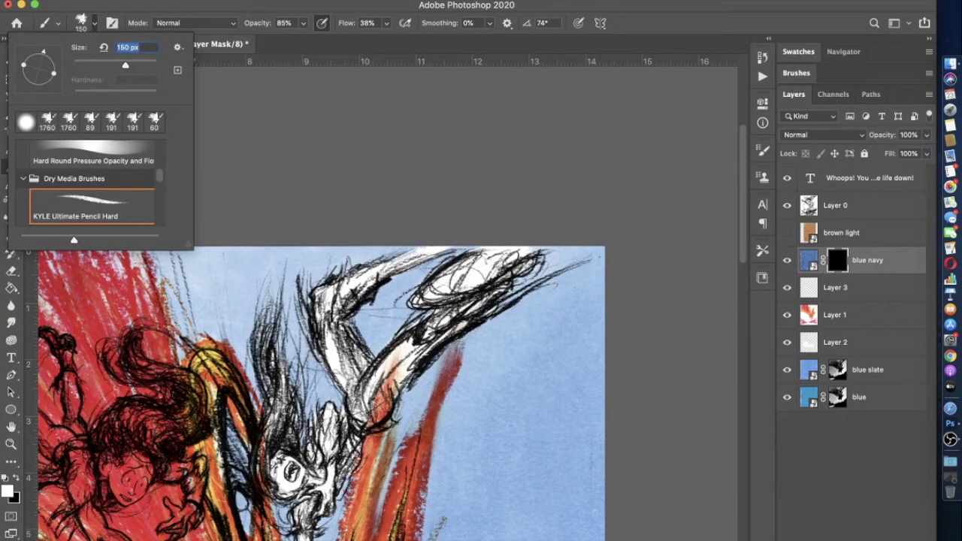
pyautogui.press('Return')
# Paint navy into the oval shape at the top of the page
pyautogui.moveTo(429, 299)
pyautogui.mouseDown()
pyautogui.moveTo(417, 302)
pyautogui.moveTo(466, 285)
pyautogui.moveTo(451, 271)
pyautogui.moveTo(442, 278)
pyautogui.moveTo(449, 271)
pyautogui.moveTo(413, 308)
pyautogui.moveTo(535, 259)
pyautogui.moveTo(481, 259)
pyautogui.moveTo(443, 288)
pyautogui.mouseUp()
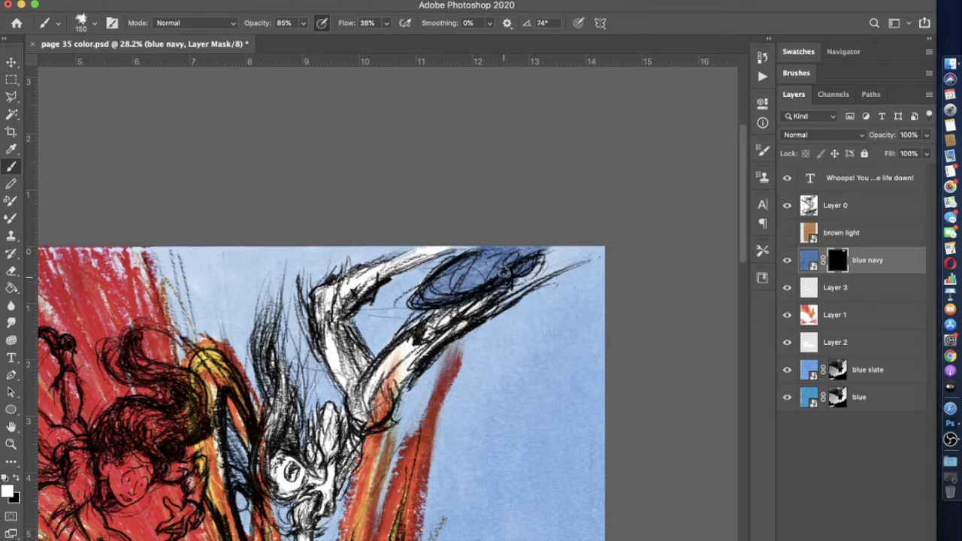
pyautogui.scroll(-1, 466, 303)
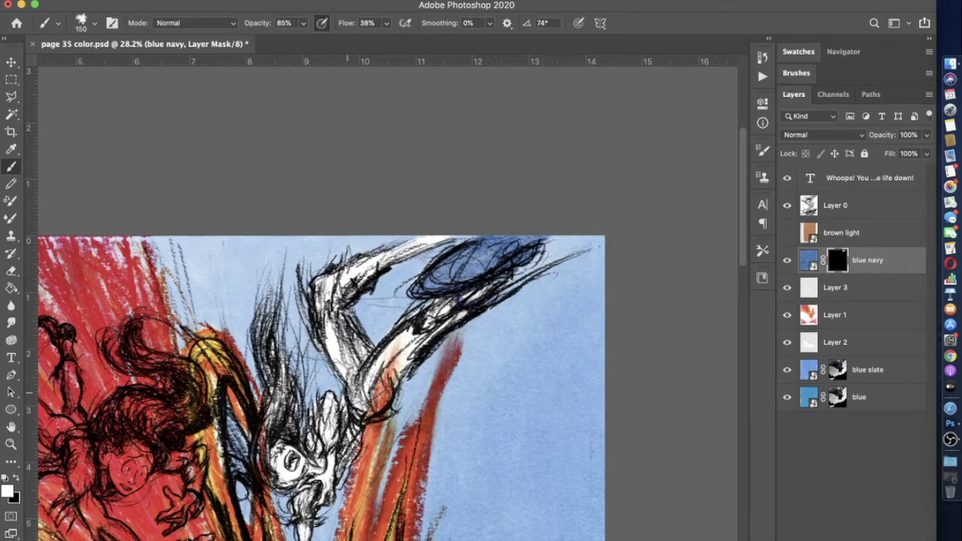
pyautogui.hscroll(-5, 346, 397)
pyautogui.scroll(-3, 346, 397)
pyautogui.scroll(-3, 368, 402)
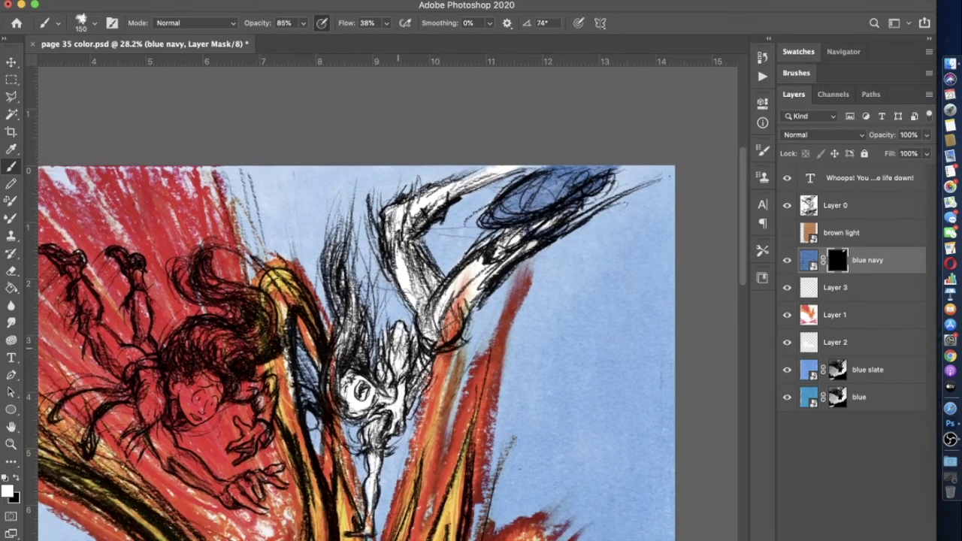
pyautogui.scroll(2, 391, 313)
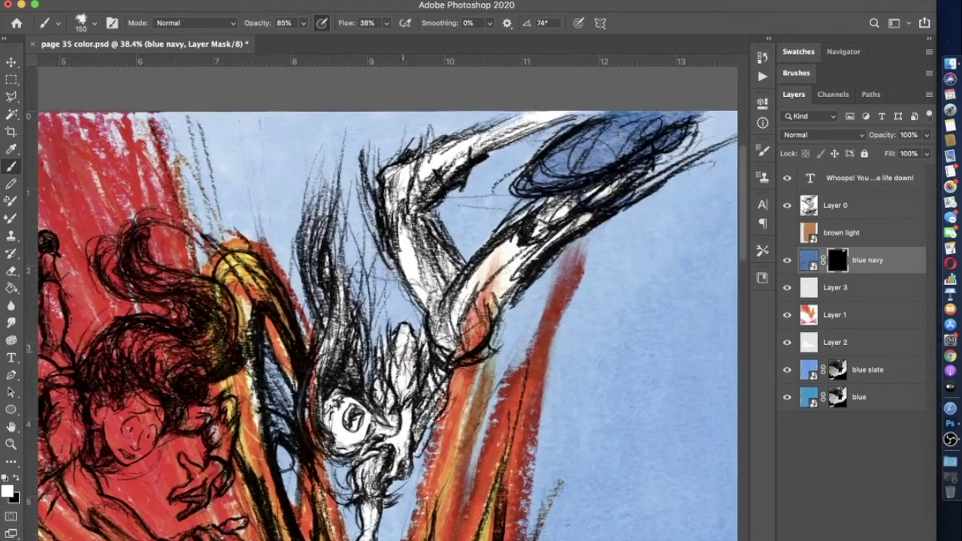
# Shrink the brush to 68 px, then further to 54 px
pyautogui.click(94, 23)
pyautogui.moveTo(105, 65); pyautogui.dragTo(102, 65)
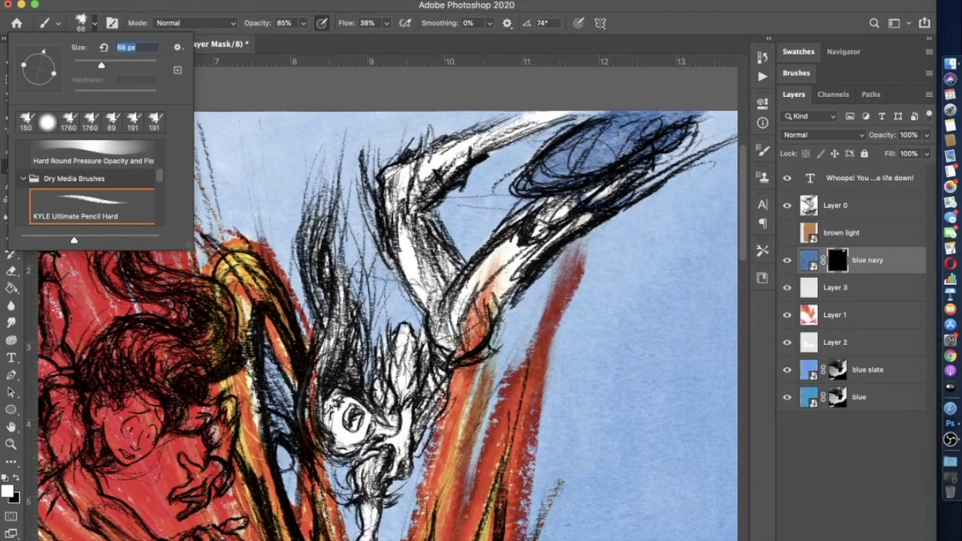
pyautogui.press('Return')
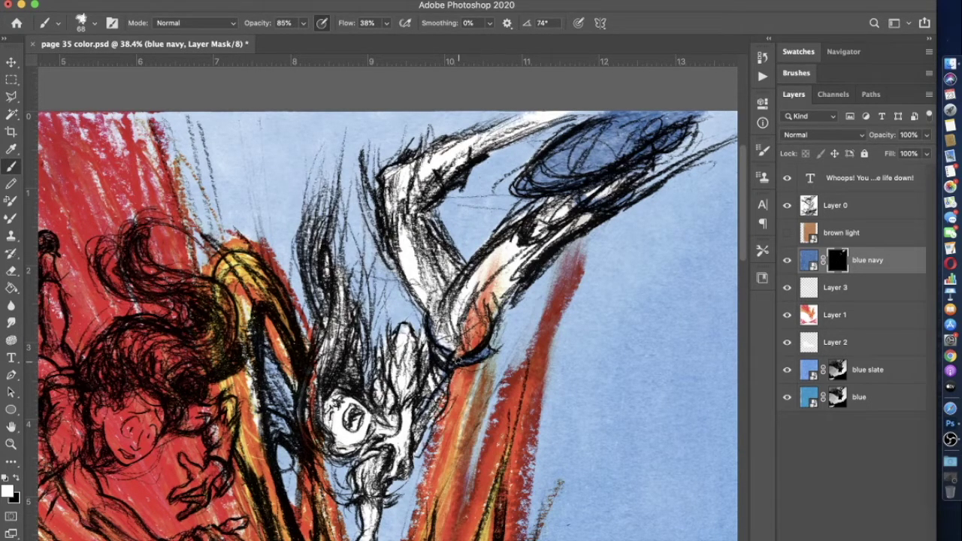
pyautogui.scroll(-5, 458, 353)
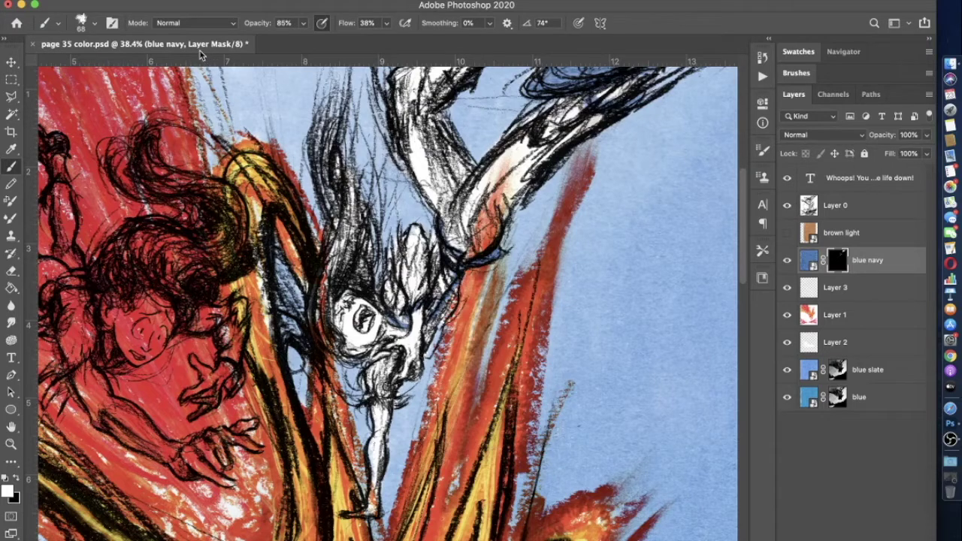
pyautogui.click(93, 27)
pyautogui.moveTo(101, 65); pyautogui.dragTo(95, 66)
pyautogui.press('Return')
pyautogui.scroll(-2, 384, 324)
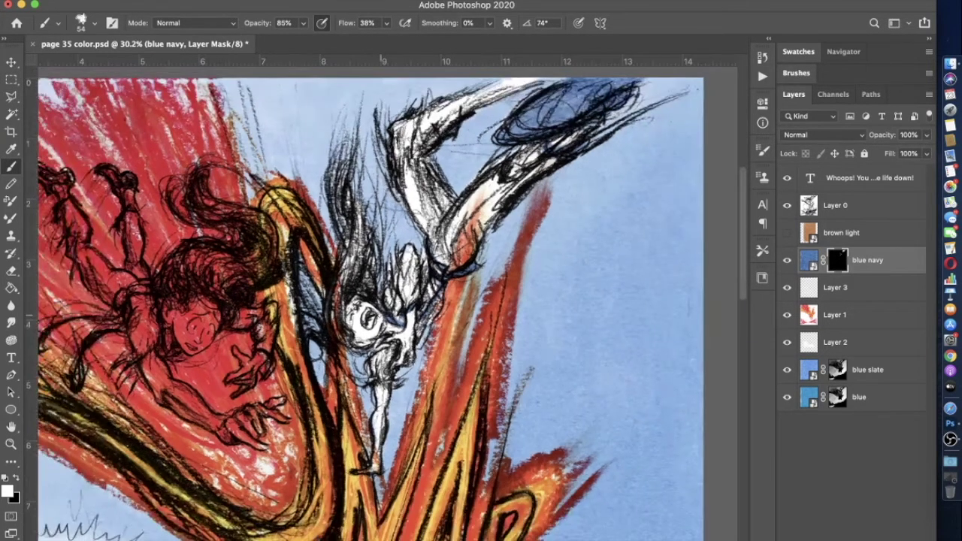
# Paint navy under the girl's face and along her chin, undoing stray strokes
pyautogui.scroll(-1, 376, 323)
pyautogui.scroll(3, 184, 429)
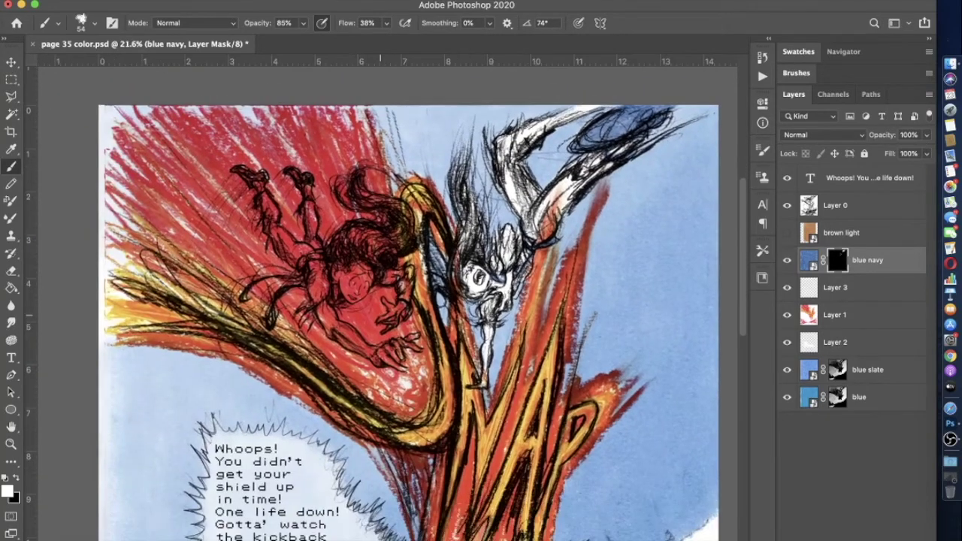
pyautogui.scroll(2, 356, 357)
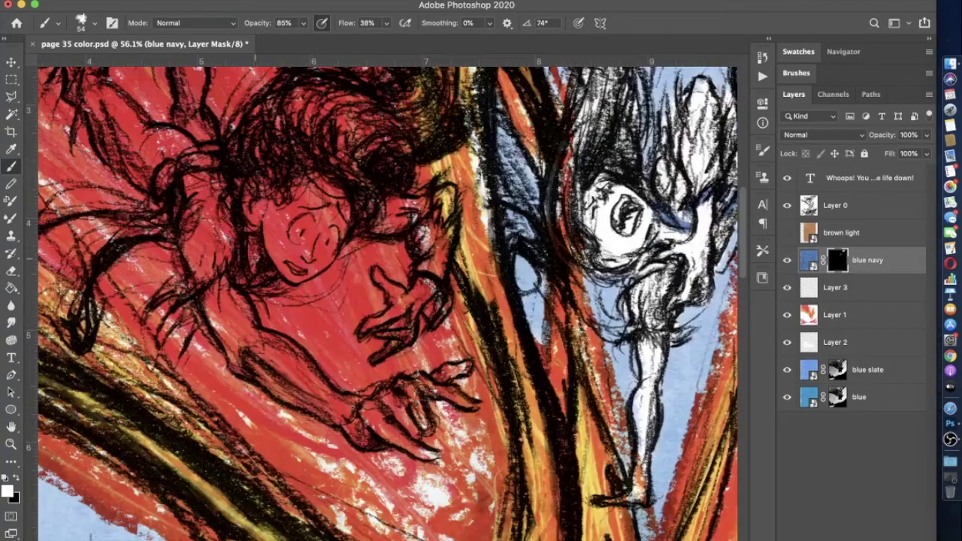
pyautogui.moveTo(244, 243); pyautogui.dragTo(249, 279)
pyautogui.press('super+z')
pyautogui.moveTo(242, 239)
pyautogui.mouseDown()
pyautogui.moveTo(249, 278)
pyautogui.moveTo(241, 239)
pyautogui.mouseUp()
pyautogui.moveTo(272, 280); pyautogui.dragTo(279, 274)
pyautogui.press('super+z')
pyautogui.moveTo(238, 283)
pyautogui.mouseDown()
pyautogui.moveTo(254, 295)
pyautogui.moveTo(277, 278)
pyautogui.mouseUp()
pyautogui.moveTo(234, 284)
pyautogui.mouseDown()
pyautogui.moveTo(254, 295)
pyautogui.moveTo(279, 278)
pyautogui.moveTo(239, 287)
pyautogui.moveTo(280, 280)
pyautogui.moveTo(268, 282)
pyautogui.mouseUp()
# Paint navy onto the hands, a wrist cuff and the girl's legs
pyautogui.moveTo(431, 324)
pyautogui.mouseDown()
pyautogui.moveTo(426, 313)
pyautogui.moveTo(433, 325)
pyautogui.moveTo(446, 310)
pyautogui.moveTo(436, 319)
pyautogui.moveTo(427, 311)
pyautogui.moveTo(434, 317)
pyautogui.moveTo(449, 300)
pyautogui.moveTo(413, 273)
pyautogui.mouseUp()
pyautogui.scroll(5, 387, 301)
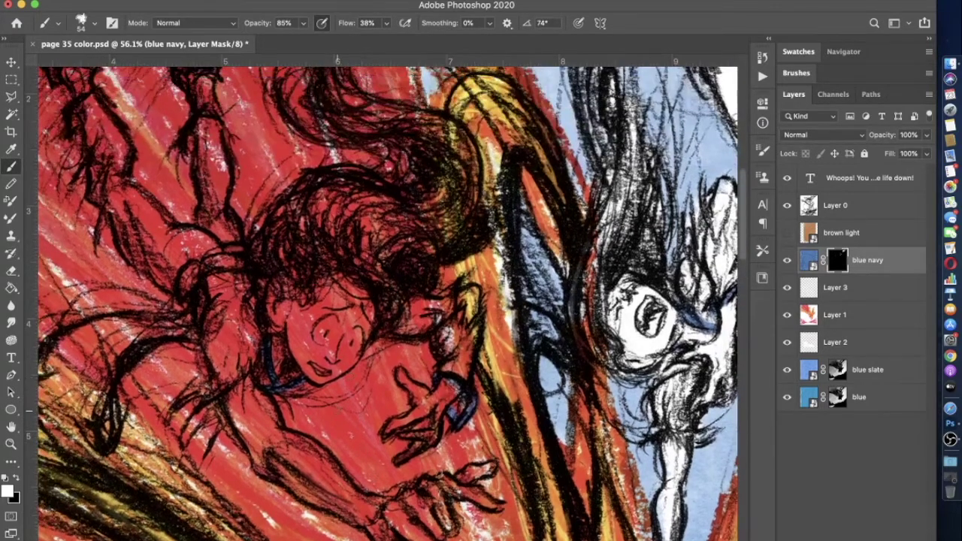
pyautogui.scroll(5, 385, 297)
pyautogui.hscroll(-5, 386, 298)
pyautogui.moveTo(300, 254); pyautogui.dragTo(304, 267)
pyautogui.moveTo(320, 216); pyautogui.dragTo(344, 248)
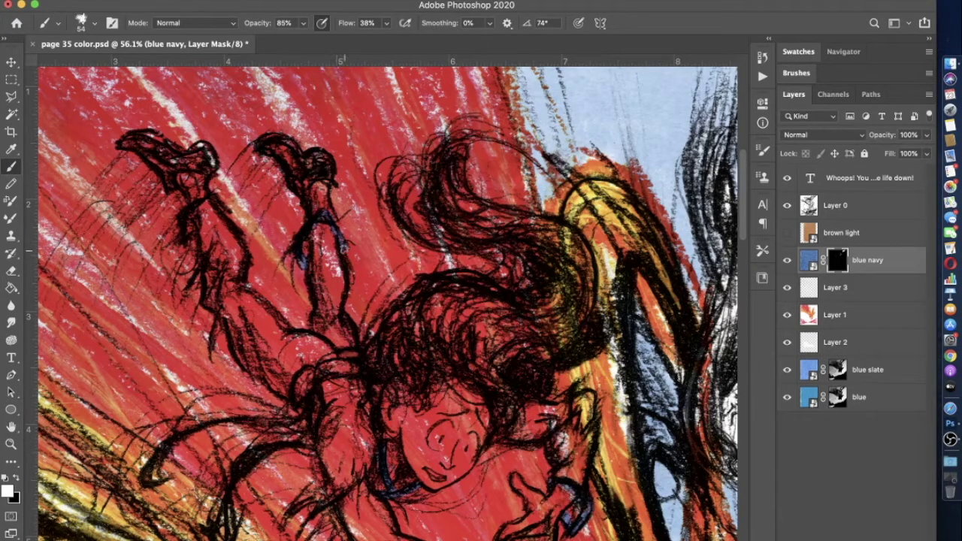
pyautogui.moveTo(188, 239)
pyautogui.mouseDown()
pyautogui.moveTo(193, 214)
pyautogui.moveTo(191, 230)
pyautogui.moveTo(194, 203)
pyautogui.moveTo(192, 213)
pyautogui.moveTo(212, 196)
pyautogui.moveTo(224, 212)
pyautogui.moveTo(215, 202)
pyautogui.moveTo(189, 233)
pyautogui.mouseUp()
# Briefly try the eraser, return to the brush, and end with white as painting colour
pyautogui.click(12, 271)
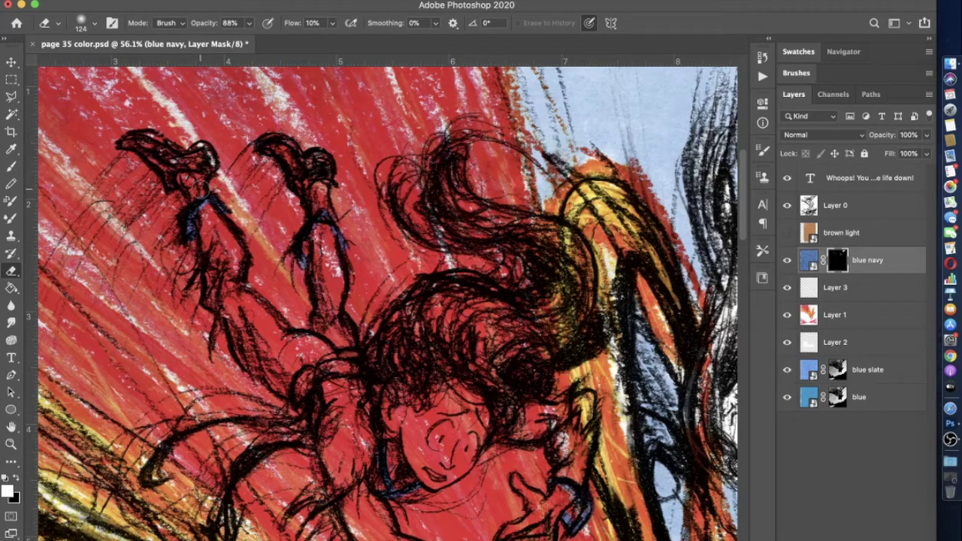
pyautogui.click(11, 167)
pyautogui.click(18, 481)
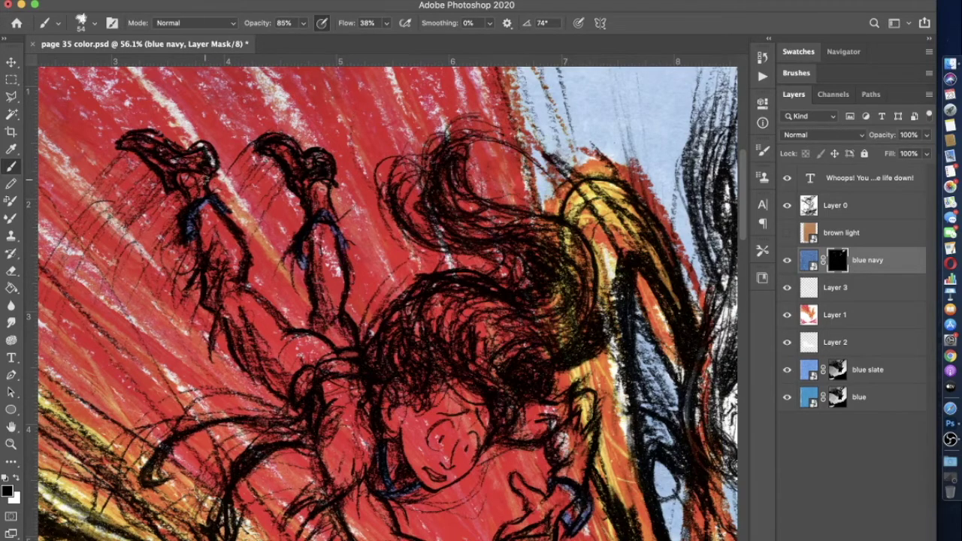
pyautogui.scroll(-5, 204, 180)
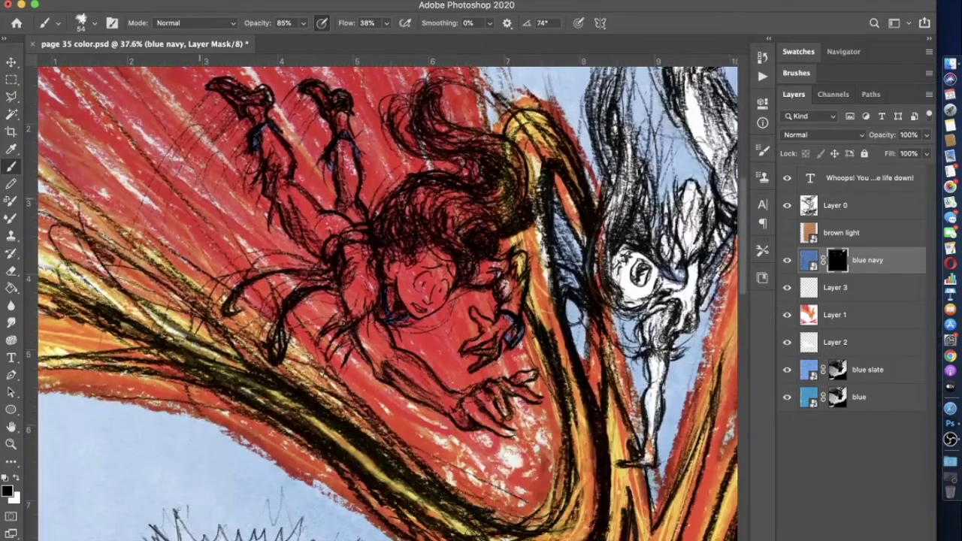
pyautogui.scroll(-2, 204, 180)
pyautogui.click(18, 480)
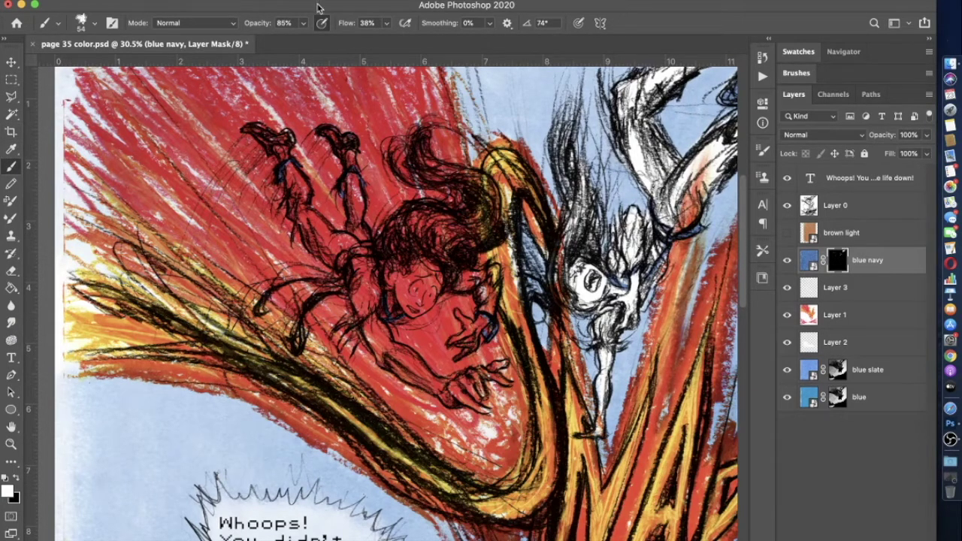
# At 100% brush opacity, paint navy along the girl's left arm and elbow
pyautogui.click(303, 22)
pyautogui.moveTo(304, 39); pyautogui.dragTo(314, 41)
pyautogui.scroll(5, 383, 305)
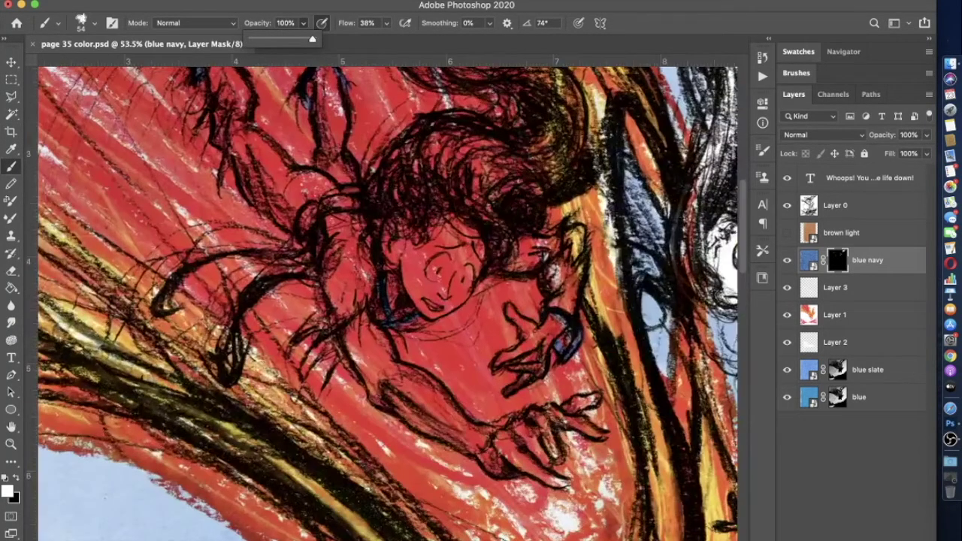
pyautogui.moveTo(226, 361); pyautogui.dragTo(250, 295)
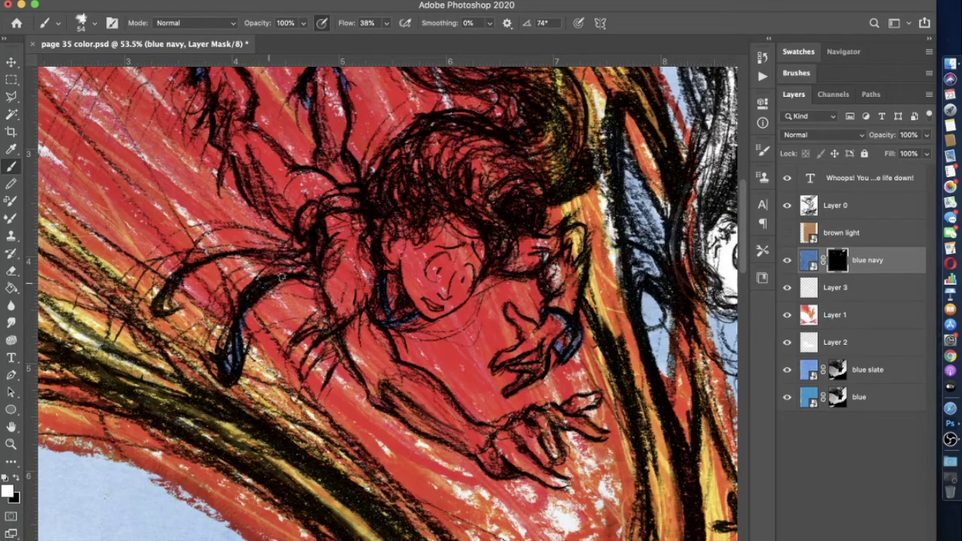
pyautogui.moveTo(312, 279)
pyautogui.mouseDown()
pyautogui.moveTo(314, 272)
pyautogui.moveTo(242, 301)
pyautogui.moveTo(221, 362)
pyautogui.moveTo(228, 378)
pyautogui.moveTo(245, 307)
pyautogui.moveTo(312, 270)
pyautogui.mouseUp()
pyautogui.moveTo(177, 306); pyautogui.dragTo(173, 308)
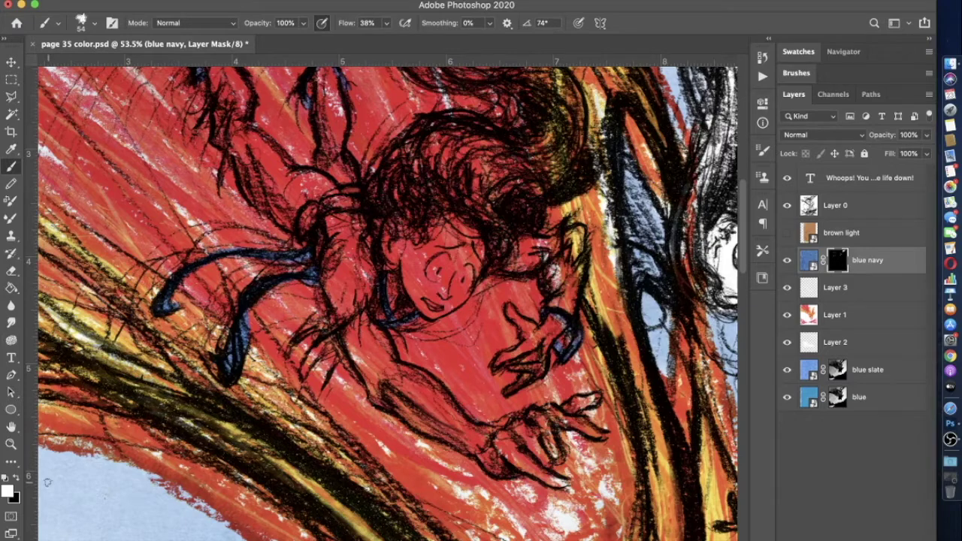
pyautogui.click(16, 479)
# With white as the painting colour, set the brush size to 38 px
pyautogui.click(16, 480)
pyautogui.click(93, 22)
pyautogui.click(90, 66)
pyautogui.press('Return')
# Toggle the blue navy layer off and on to compare, then restore white
pyautogui.click(16, 478)
pyautogui.click(787, 260)
pyautogui.click(787, 260)
pyautogui.scroll(-5, 393, 318)
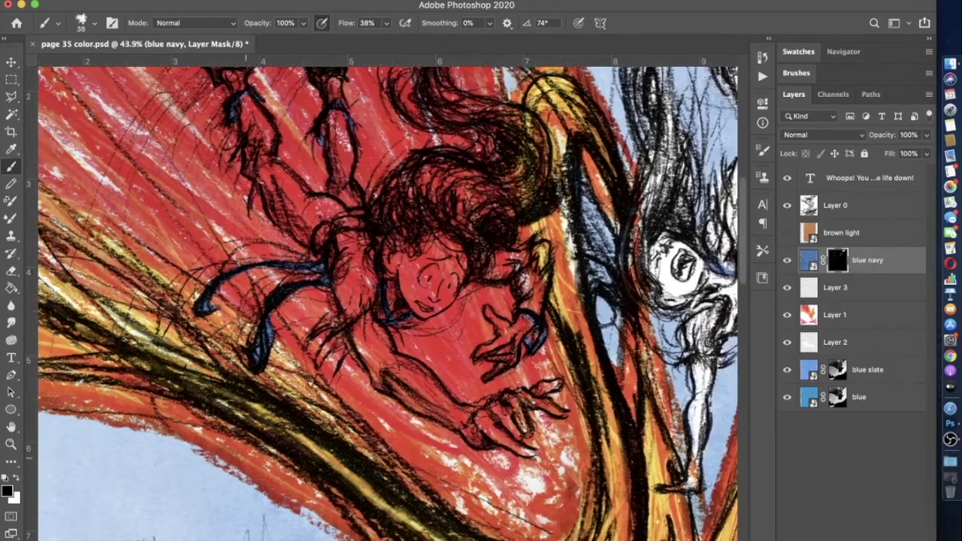
pyautogui.scroll(6, 415, 200)
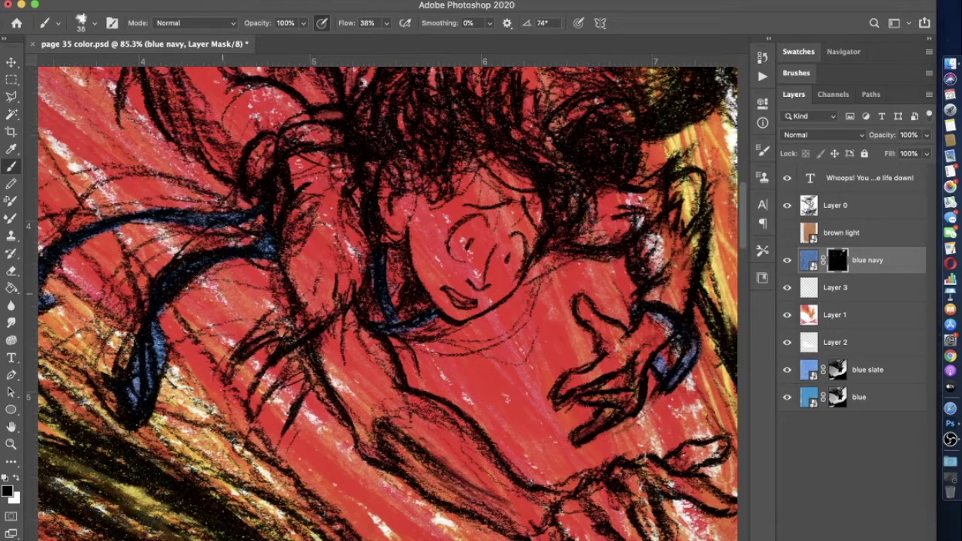
pyautogui.scroll(-5, 387, 301)
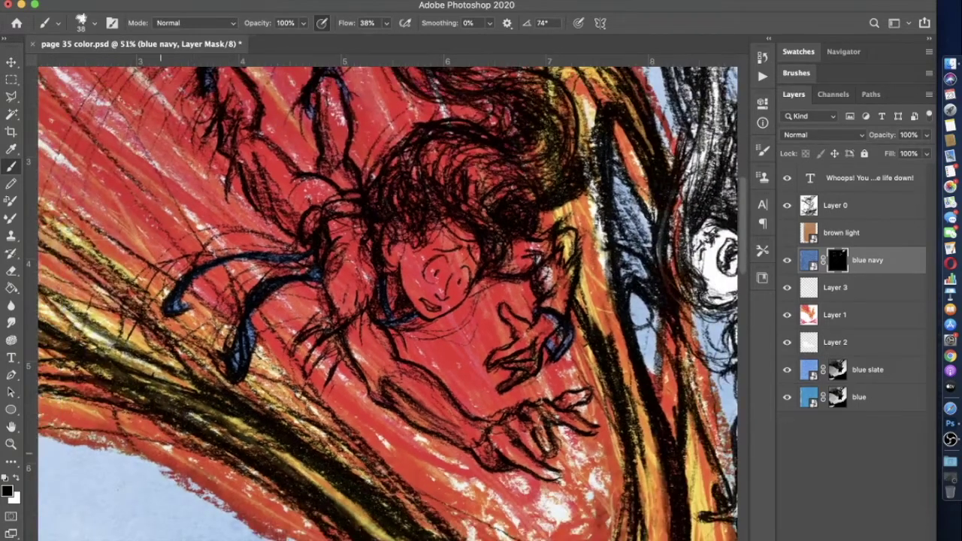
pyautogui.scroll(-3, 162, 413)
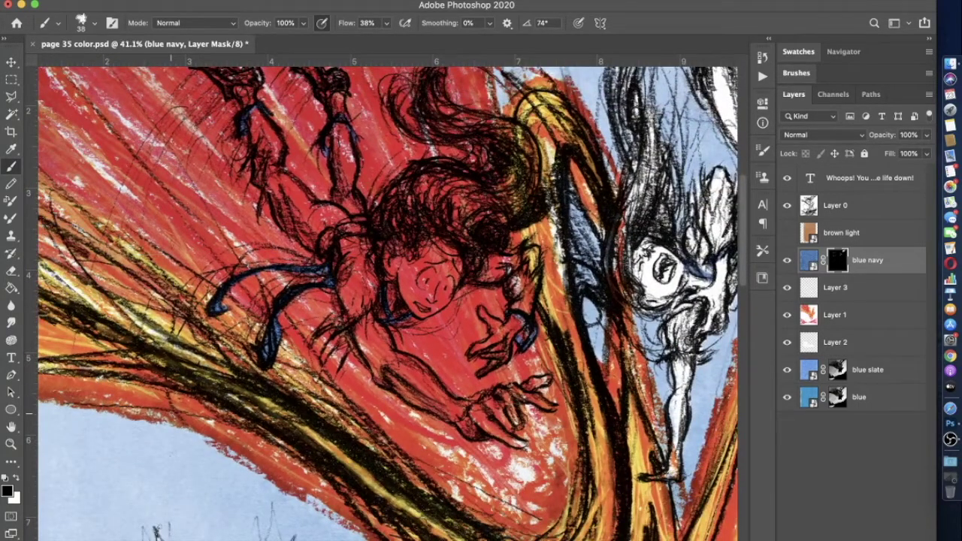
pyautogui.scroll(3, 111, 308)
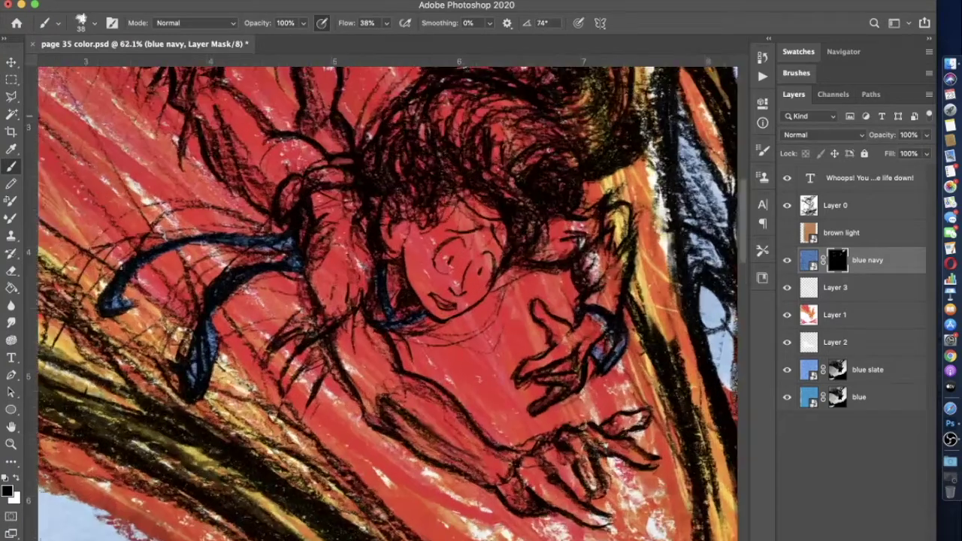
pyautogui.click(16, 479)
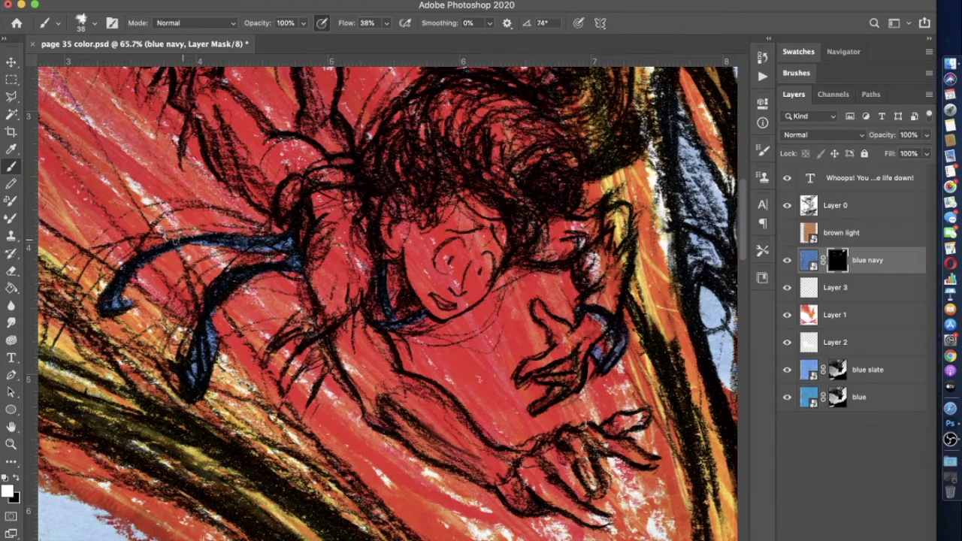
pyautogui.scroll(-5, 480, 382)
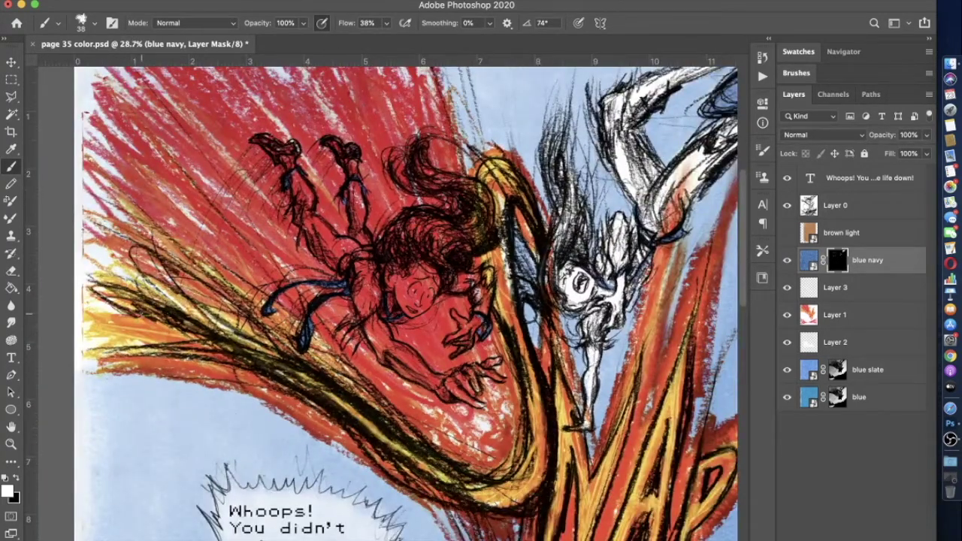
pyautogui.hscroll(3, 406, 301)
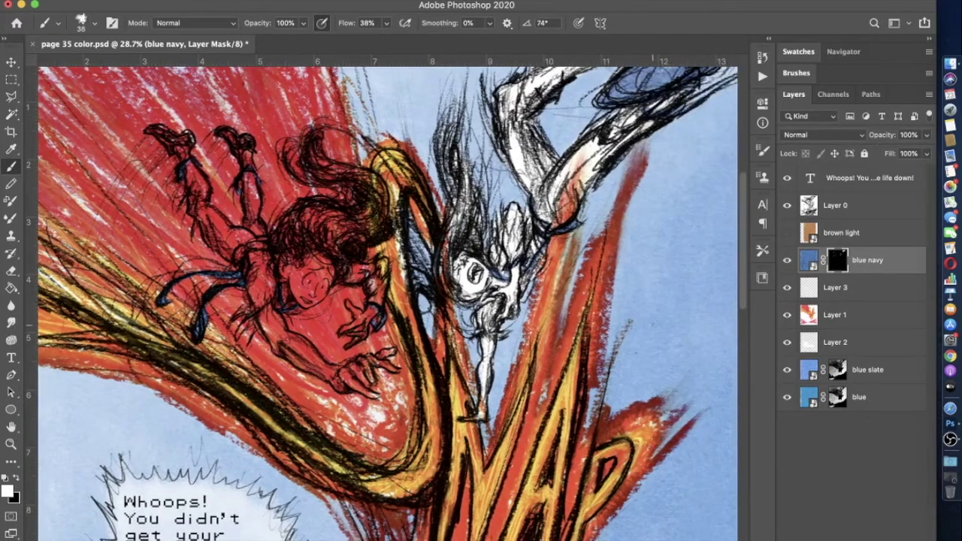
# Select Layer 1 and toggle blue navy and blue slate off and on to compare
pyautogui.click(812, 317)
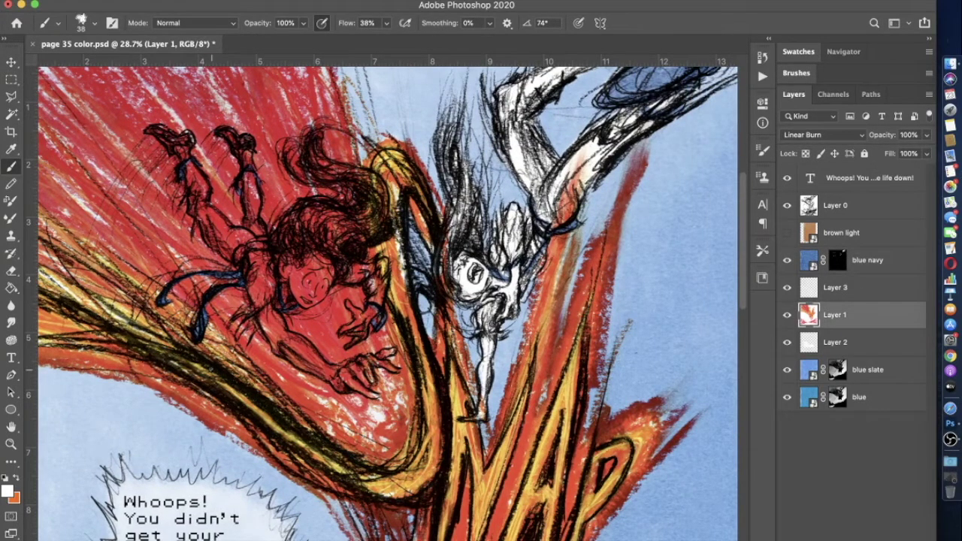
pyautogui.scroll(3, 451, 388)
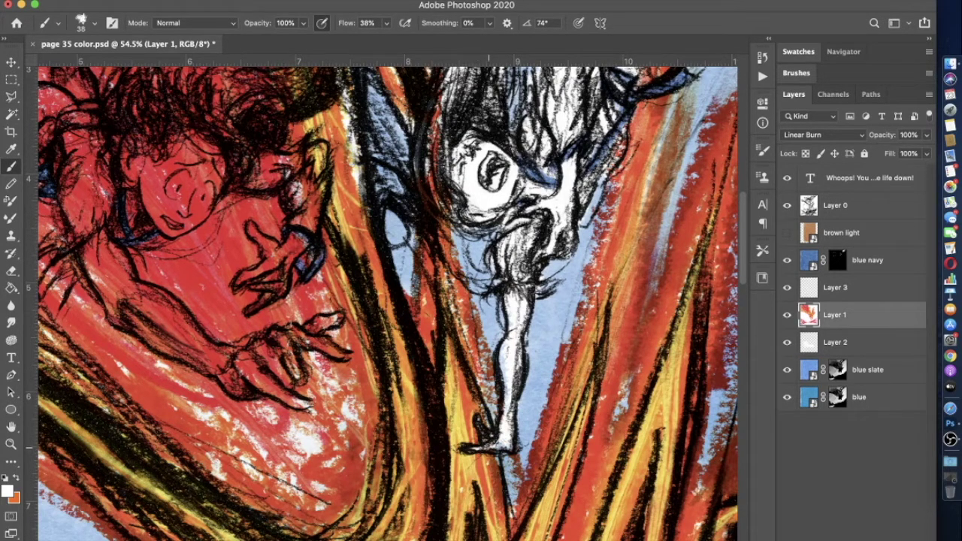
pyautogui.click(786, 260)
pyautogui.click(786, 260)
pyautogui.click(787, 370)
pyautogui.click(787, 371)
# Target the blue slate mask, set black as painting colour, then target the blue layer's mask
pyautogui.click(838, 372)
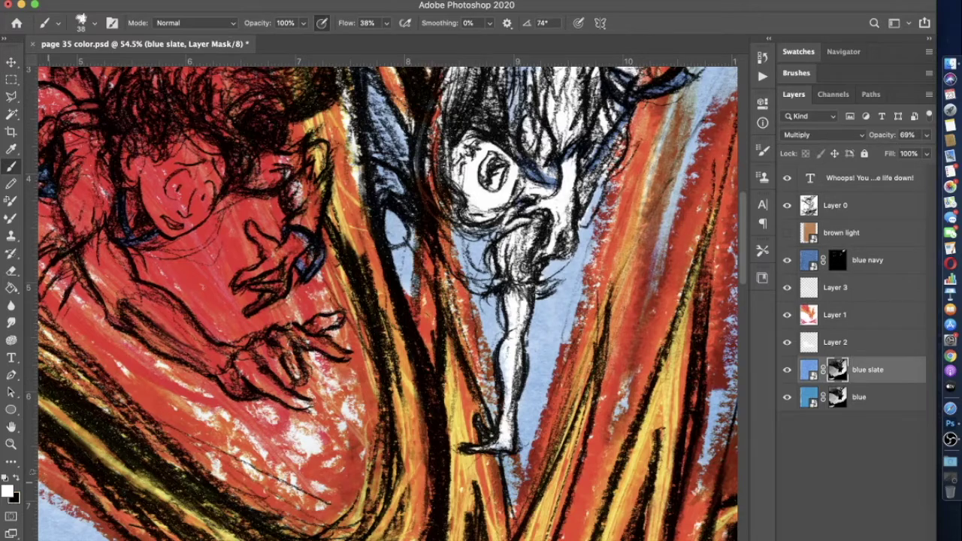
pyautogui.click(17, 479)
pyautogui.click(841, 399)
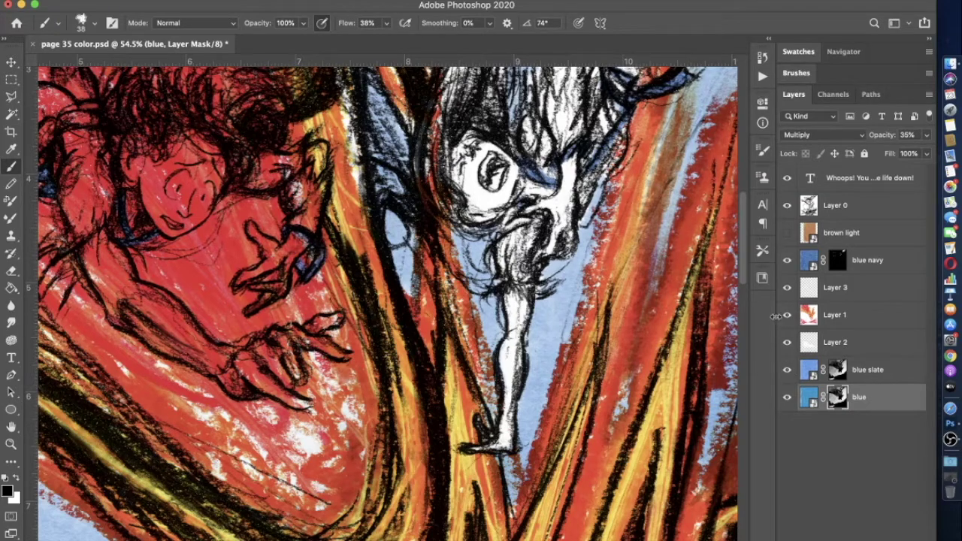
pyautogui.scroll(-5, 391, 310)
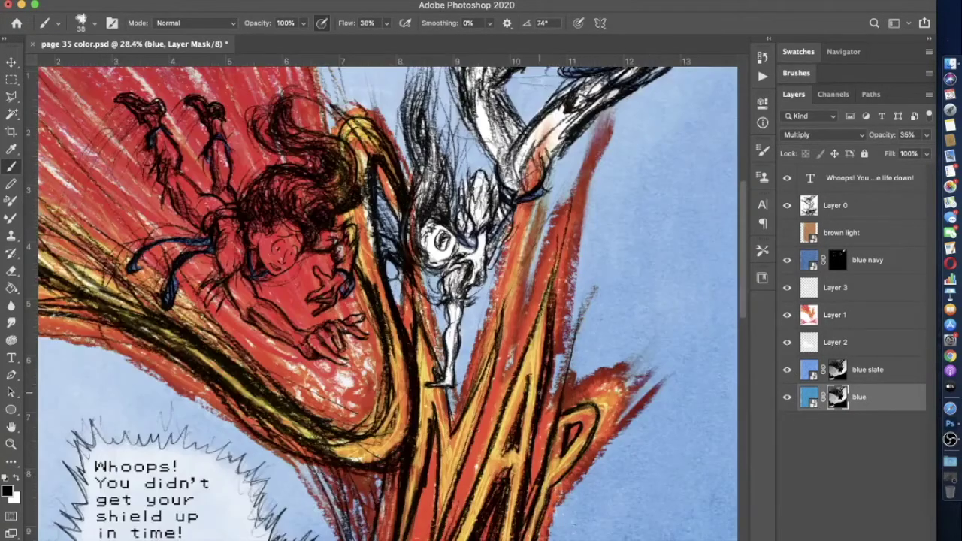
# Toggle blue slate visibility to compare, then target the blue slate mask
pyautogui.scroll(-3, 391, 320)
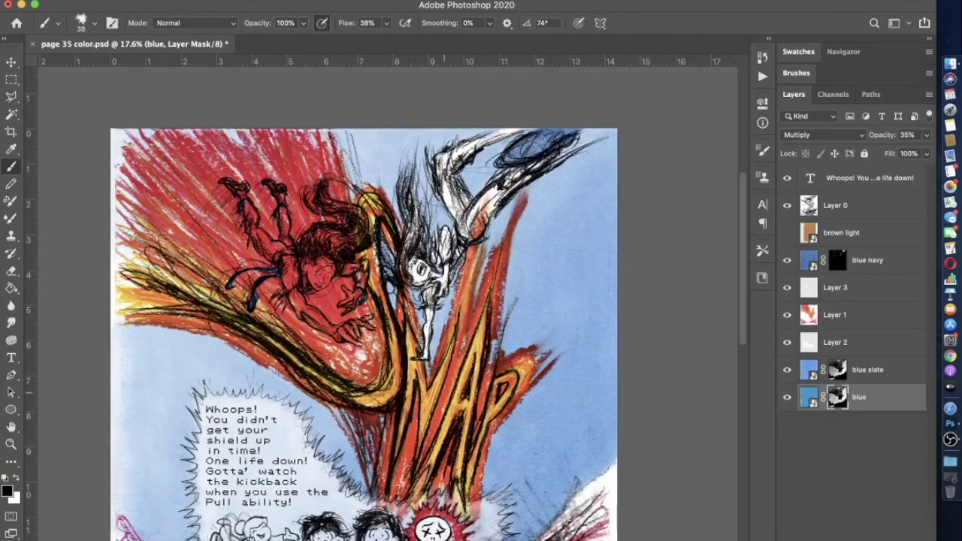
pyautogui.scroll(2, 389, 329)
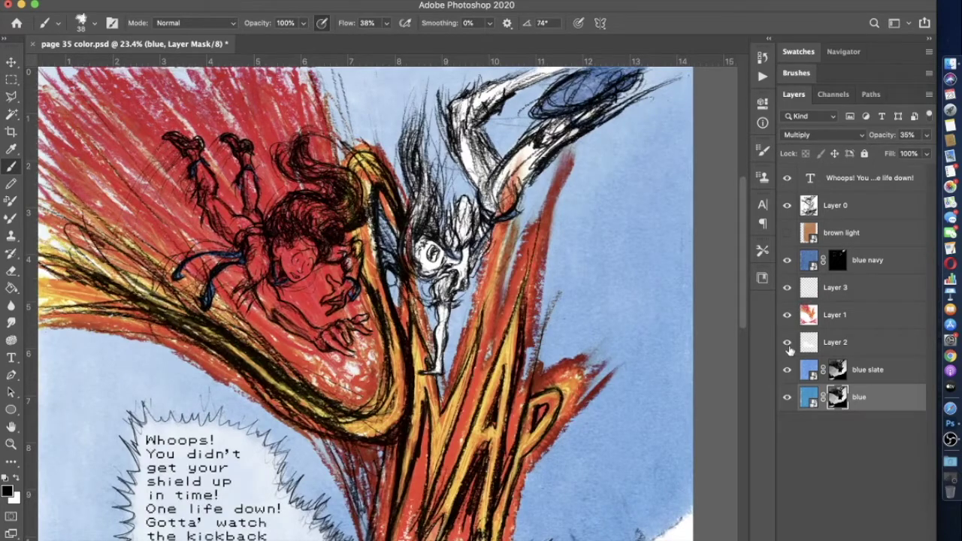
pyautogui.click(787, 371)
pyautogui.click(787, 372)
pyautogui.click(787, 372)
pyautogui.click(787, 372)
pyautogui.click(839, 367)
# Set the brush to 83% opacity and 348 px size
pyautogui.click(308, 24)
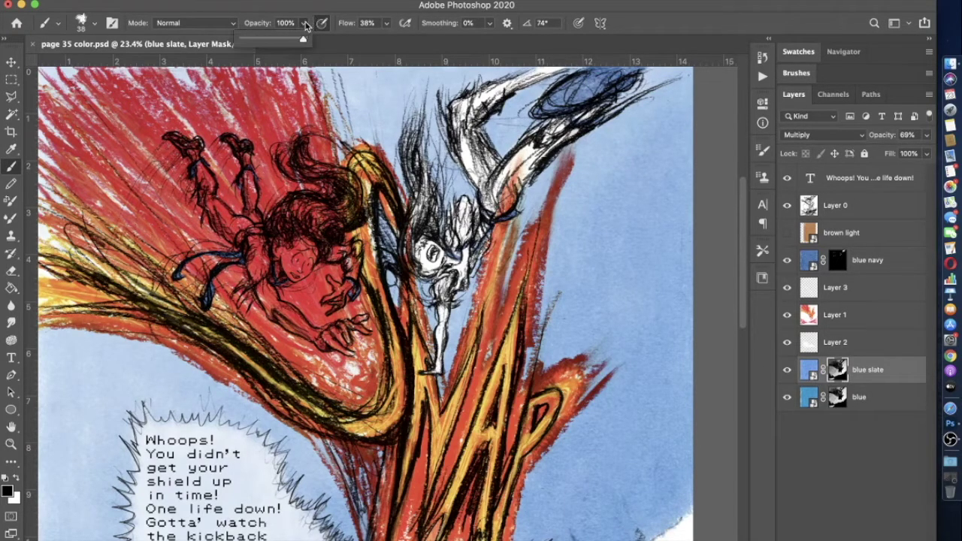
pyautogui.moveTo(301, 42); pyautogui.dragTo(294, 39)
pyautogui.click(80, 22)
pyautogui.click(123, 50)
pyautogui.write('178')
pyautogui.press('Return')
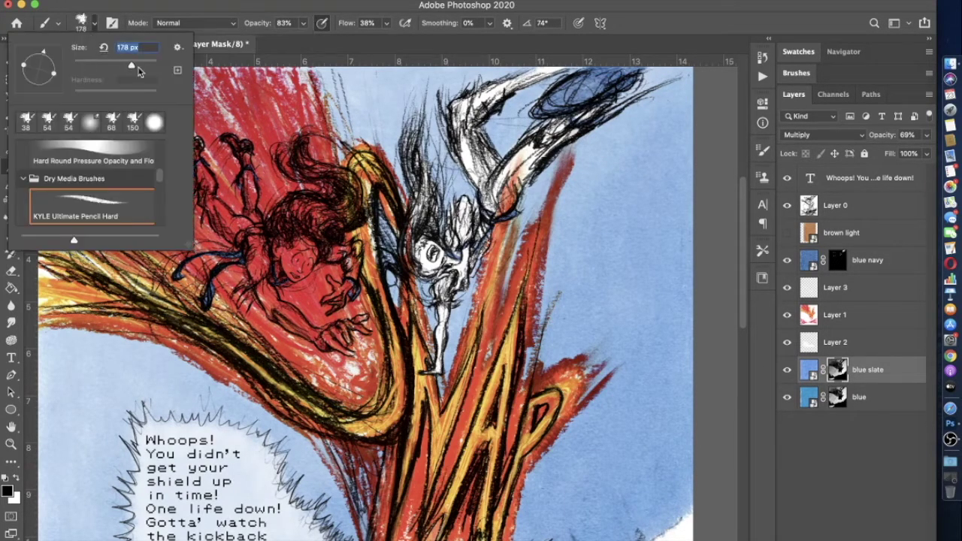
pyautogui.write('348')
pyautogui.press('Return')
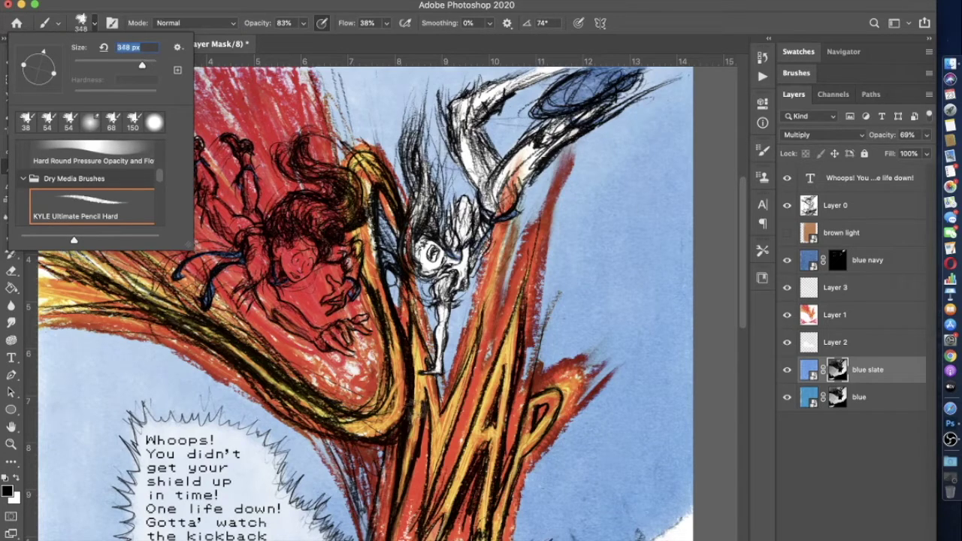
pyautogui.click(427, 402)
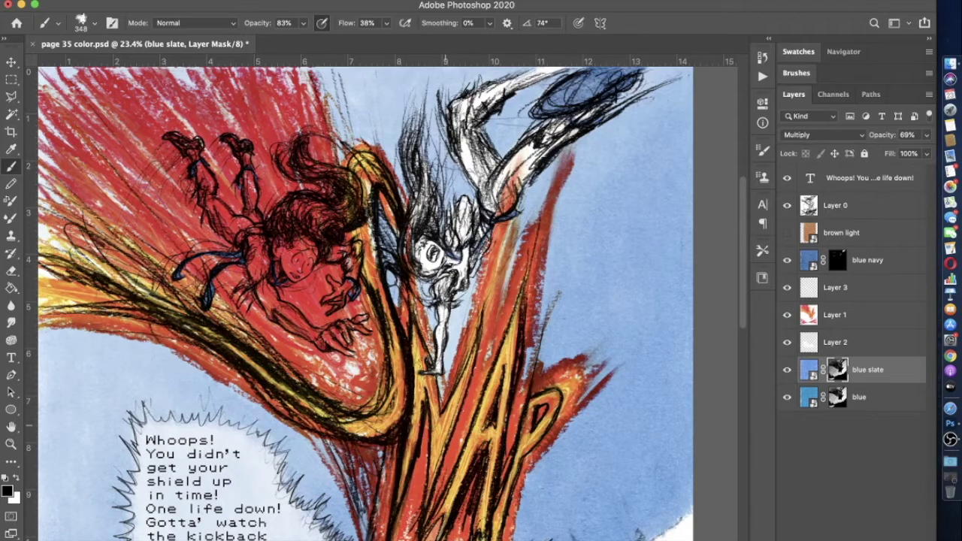
pyautogui.scroll(-3, 415, 400)
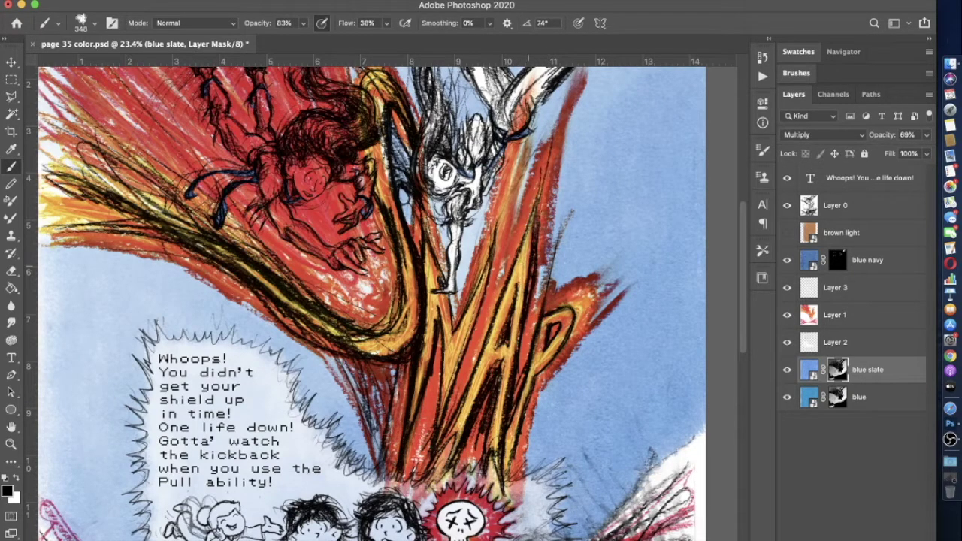
pyautogui.scroll(-3, 516, 345)
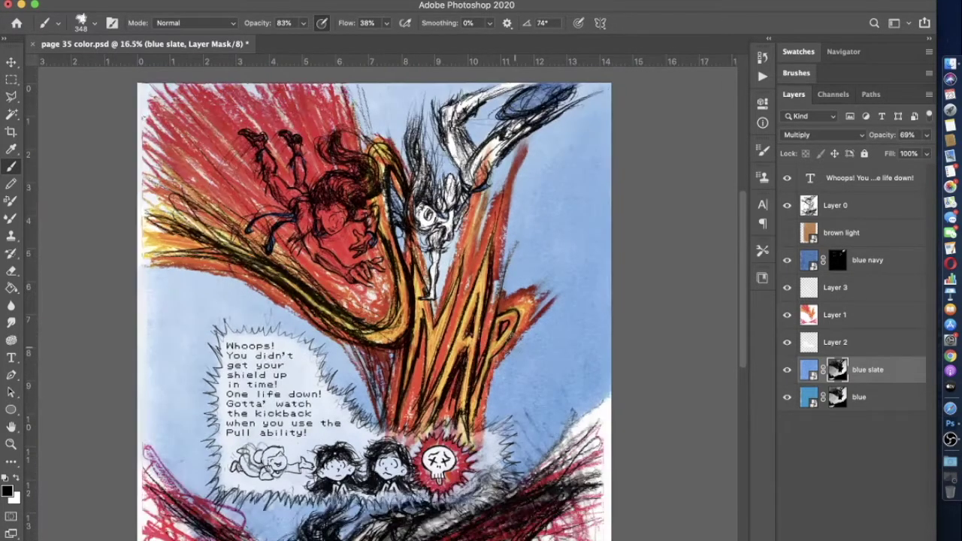
# Set the brush to 17% opacity and 492 px size
pyautogui.click(303, 22)
pyautogui.moveTo(299, 38); pyautogui.dragTo(264, 44)
pyautogui.click(94, 23)
pyautogui.moveTo(142, 66); pyautogui.dragTo(148, 66)
pyautogui.click(469, 348)
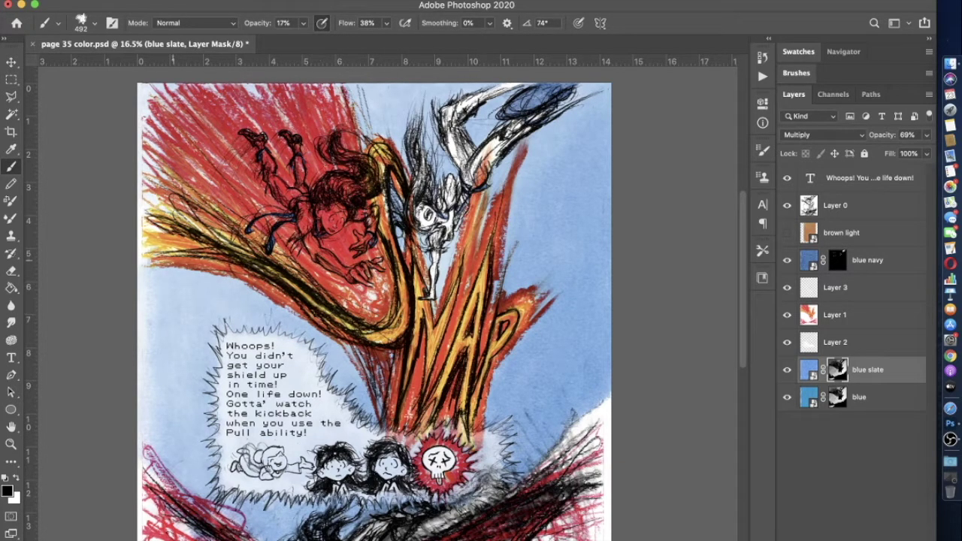
# Compare blue slate and Layer 1's red and orange colouring, then raise brush opacity to 46%
pyautogui.click(787, 370)
pyautogui.click(787, 372)
pyautogui.click(787, 315)
pyautogui.click(787, 314)
pyautogui.click(303, 24)
pyautogui.moveTo(313, 35); pyautogui.dragTo(323, 39)
# Repeatedly toggle the blue slate and blue layers off and on to compare
pyautogui.scroll(-1, 462, 338)
pyautogui.click(787, 369)
pyautogui.click(787, 369)
pyautogui.click(787, 397)
pyautogui.click(787, 397)
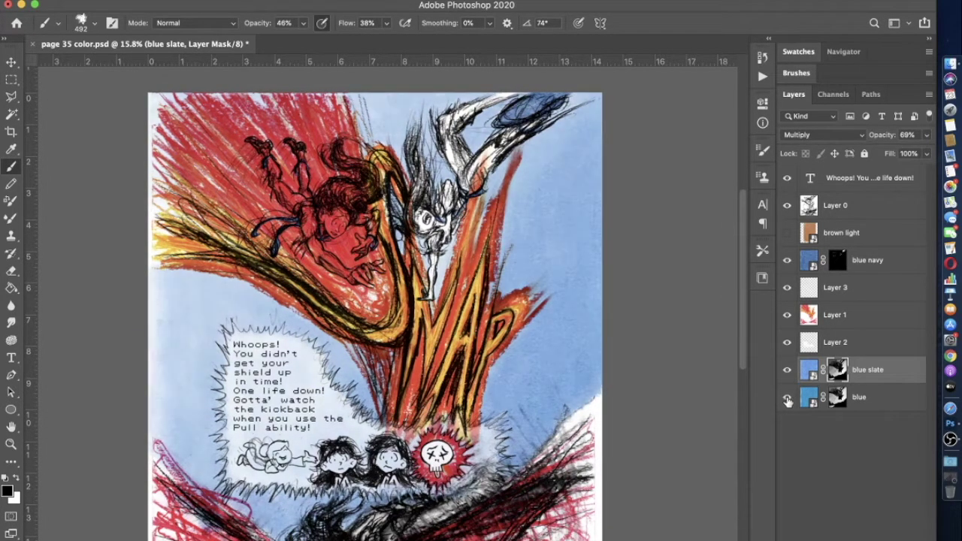
pyautogui.click(788, 399)
pyautogui.click(788, 399)
pyautogui.click(787, 369)
pyautogui.click(787, 369)
pyautogui.click(787, 397)
pyautogui.click(787, 397)
pyautogui.scroll(-2, 543, 398)
pyautogui.scroll(-1, 543, 395)
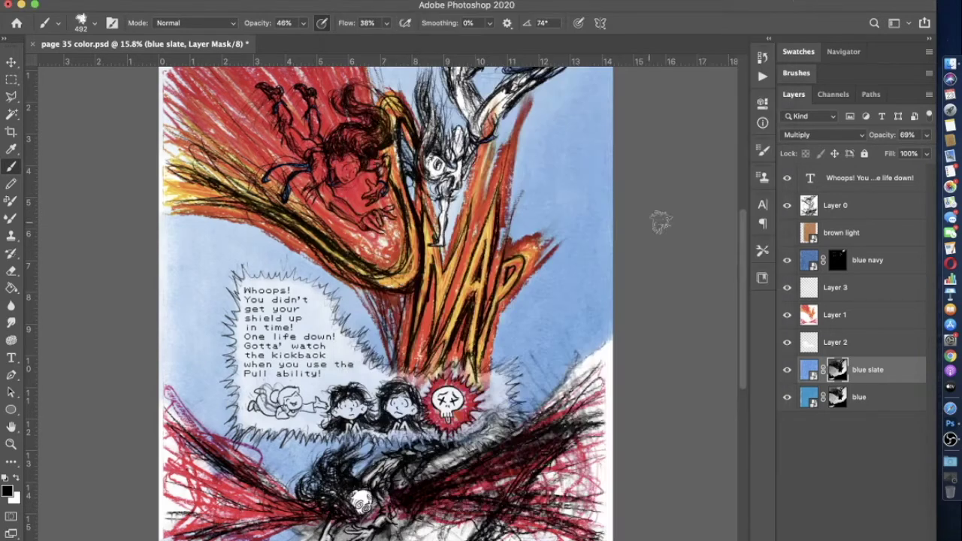
# Compare with blue navy hidden and shown, then target the blue navy layer's mask
pyautogui.click(787, 260)
pyautogui.click(787, 261)
pyautogui.click(787, 261)
pyautogui.click(787, 261)
pyautogui.scroll(3, 632, 298)
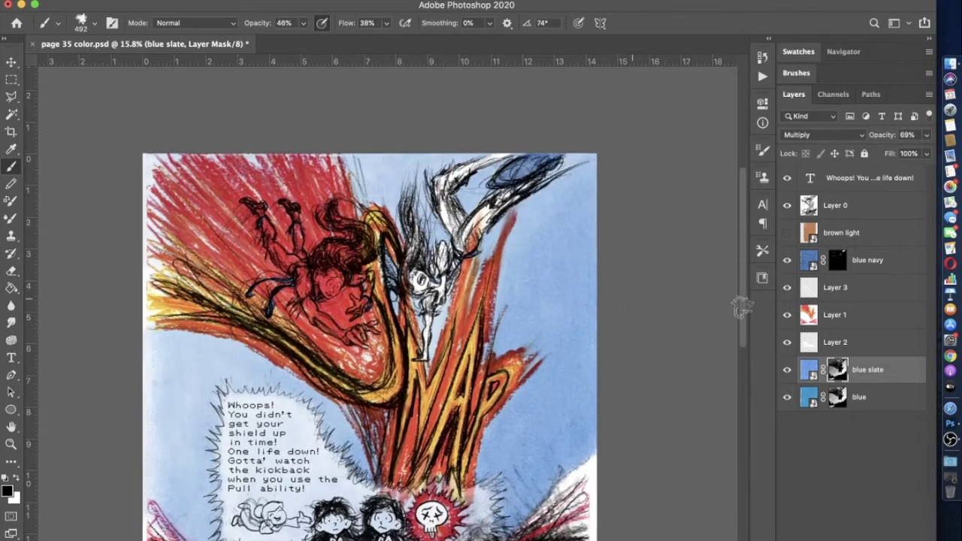
pyautogui.scroll(-5, 633, 375)
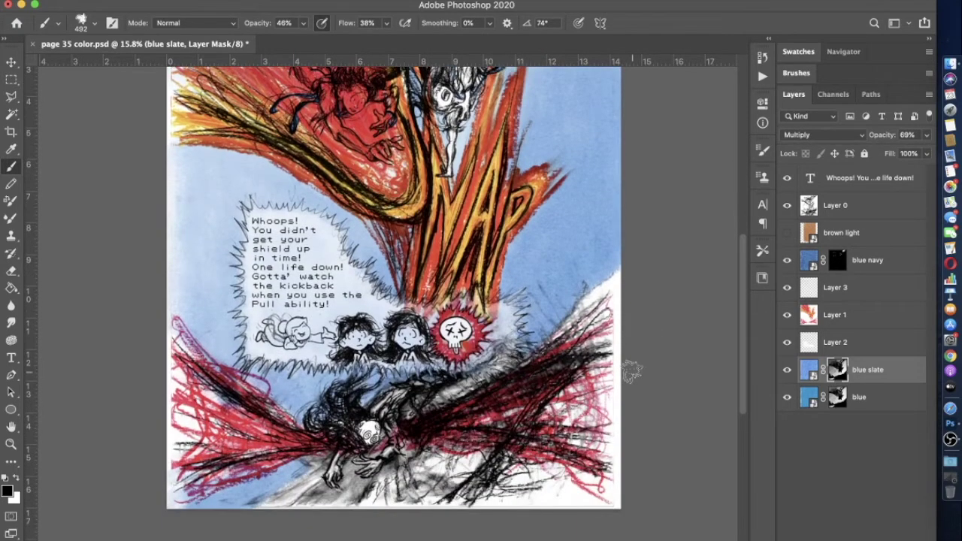
pyautogui.scroll(2, 631, 371)
pyautogui.click(836, 262)
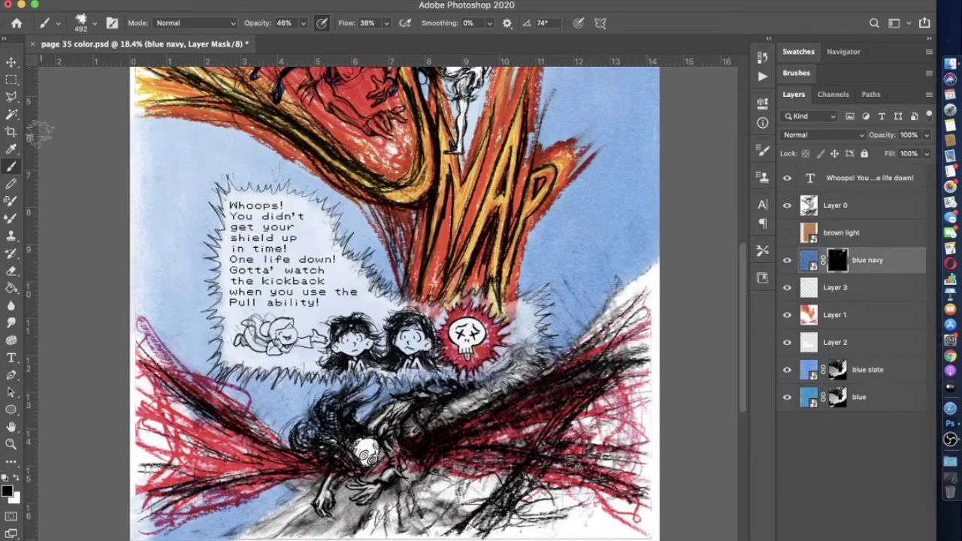
# Set the painting colour to white and the brush to 100 px at 100% opacity
pyautogui.click(16, 478)
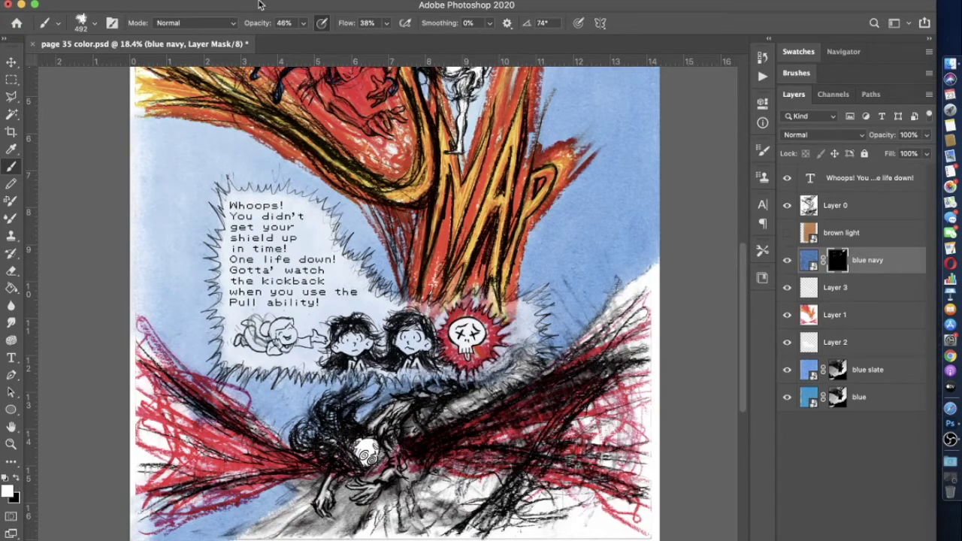
pyautogui.click(303, 23)
pyautogui.click(84, 25)
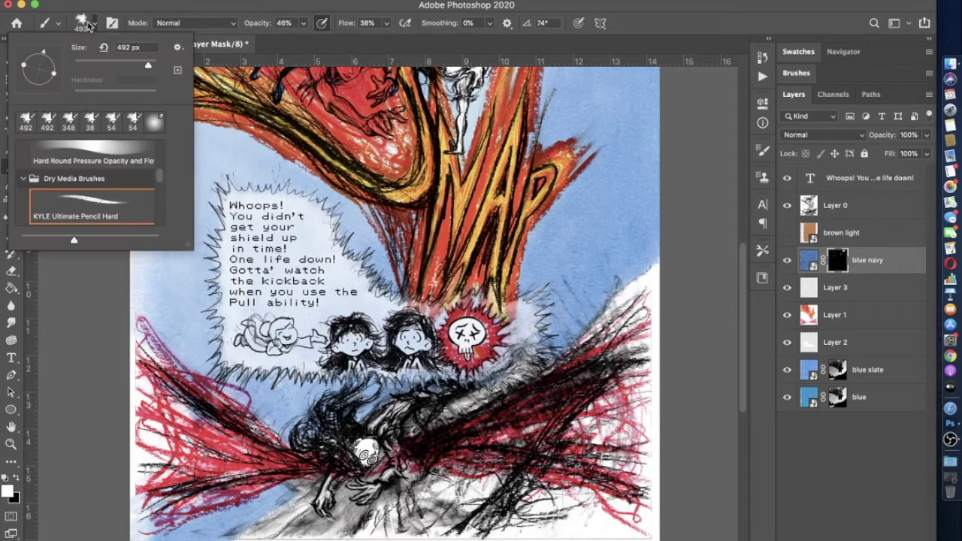
pyautogui.moveTo(136, 66); pyautogui.dragTo(116, 66)
pyautogui.click(141, 15)
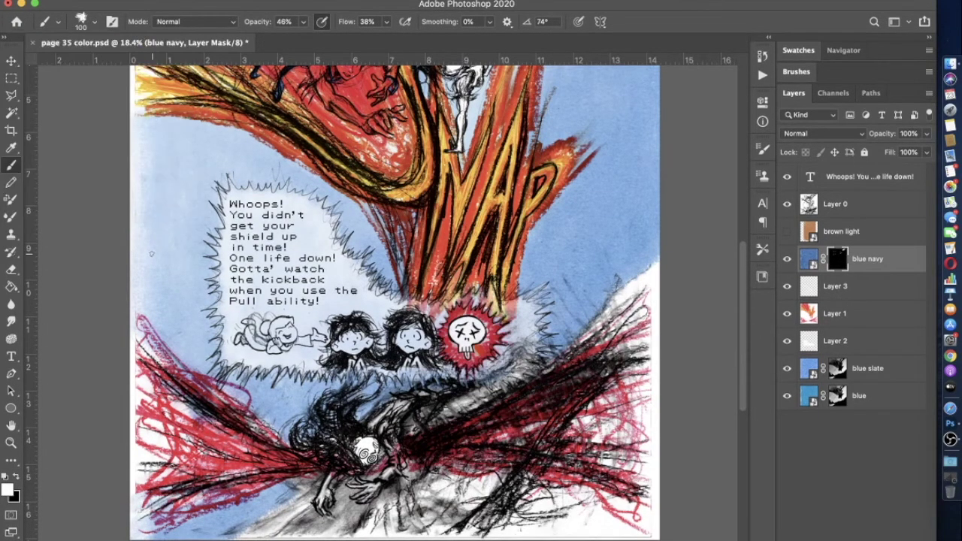
pyautogui.scroll(-10, 387, 301)
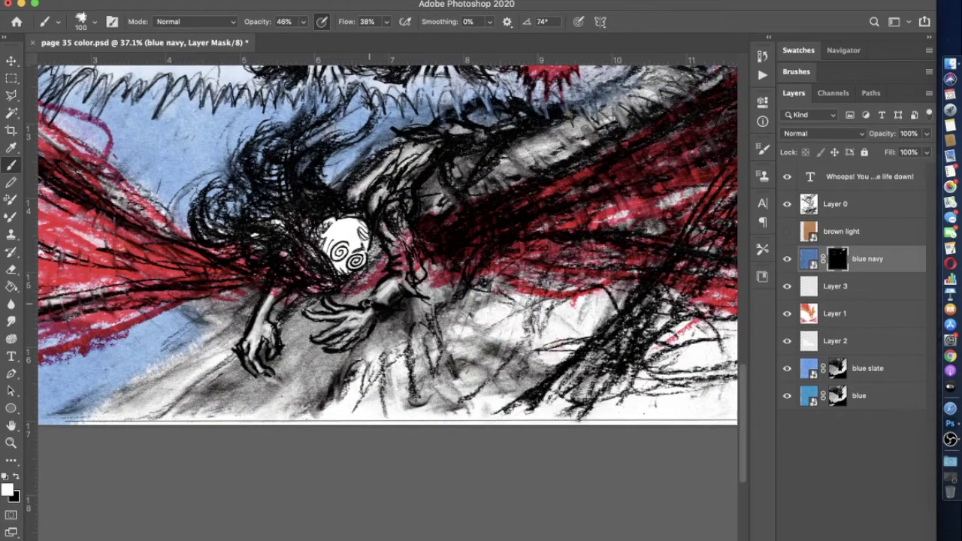
pyautogui.scroll(3, 390, 297)
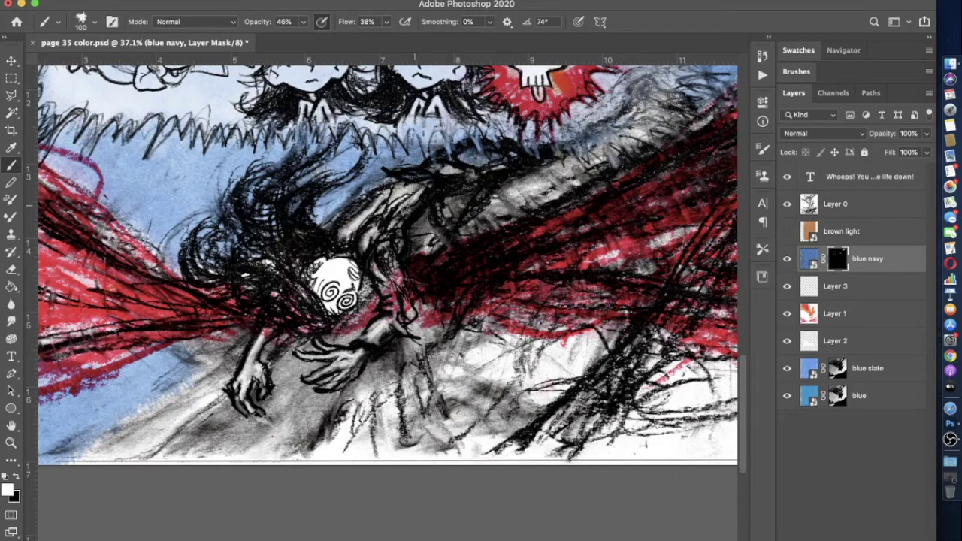
pyautogui.click(302, 21)
pyautogui.moveTo(302, 21); pyautogui.dragTo(386, 32)
pyautogui.click(81, 22)
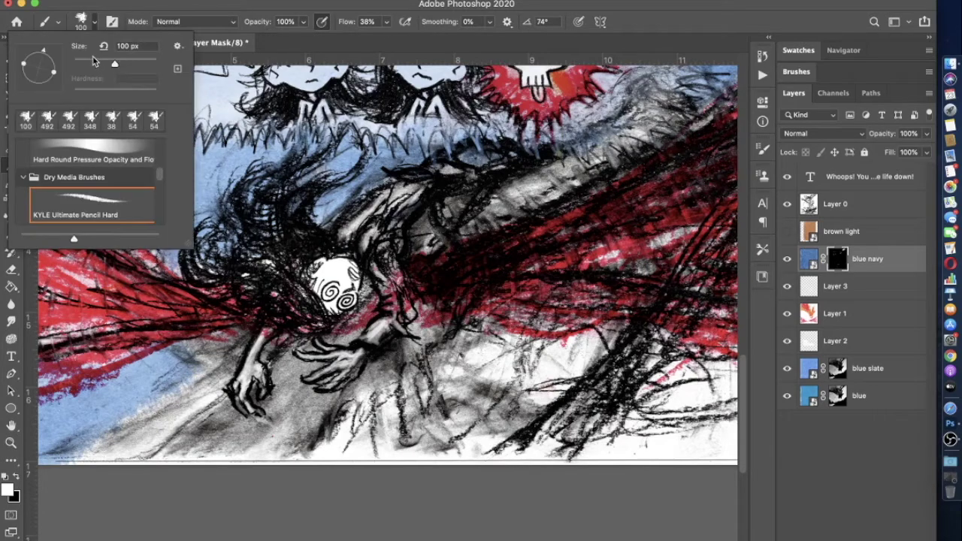
pyautogui.press('Return')
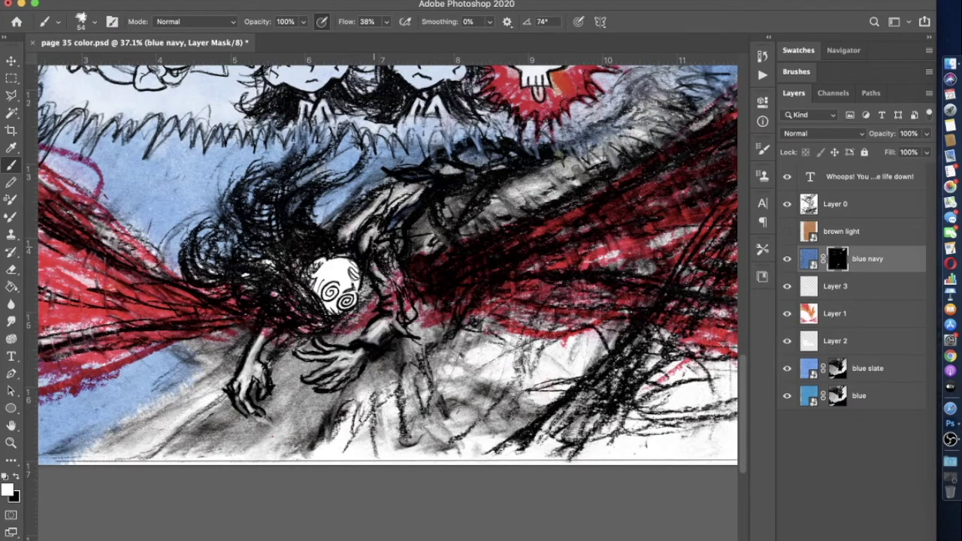
# Move the blue navy layer down to sit just above blue slate
pyautogui.scroll(3, 387, 263)
pyautogui.hscroll(2, 388, 263)
pyautogui.scroll(-2, 396, 336)
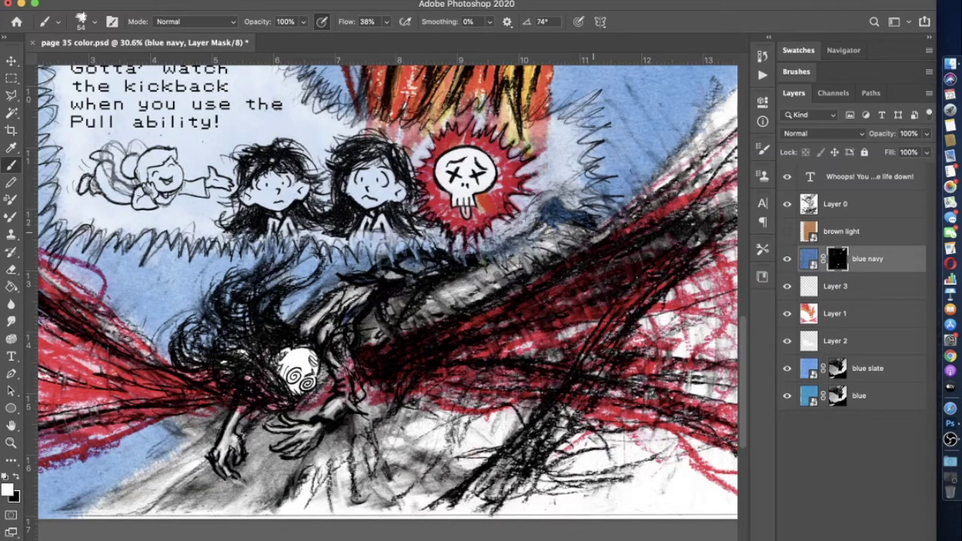
pyautogui.moveTo(808, 265); pyautogui.dragTo(804, 359)
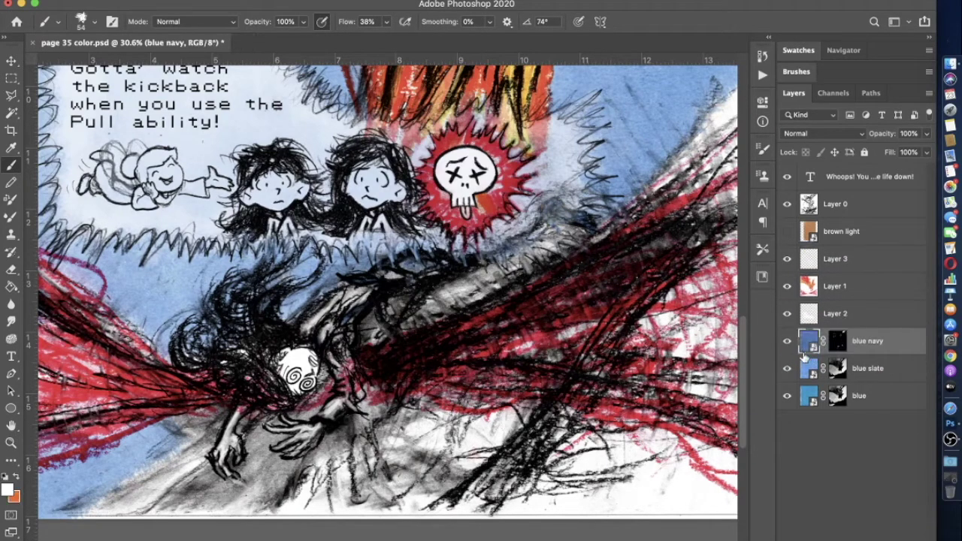
# Check the blue navy layer's visibility, then save the document
pyautogui.click(786, 342)
pyautogui.click(786, 343)
pyautogui.keyDown('alt'); pyautogui.scroll(-5, 614, 350); pyautogui.keyUp('alt')
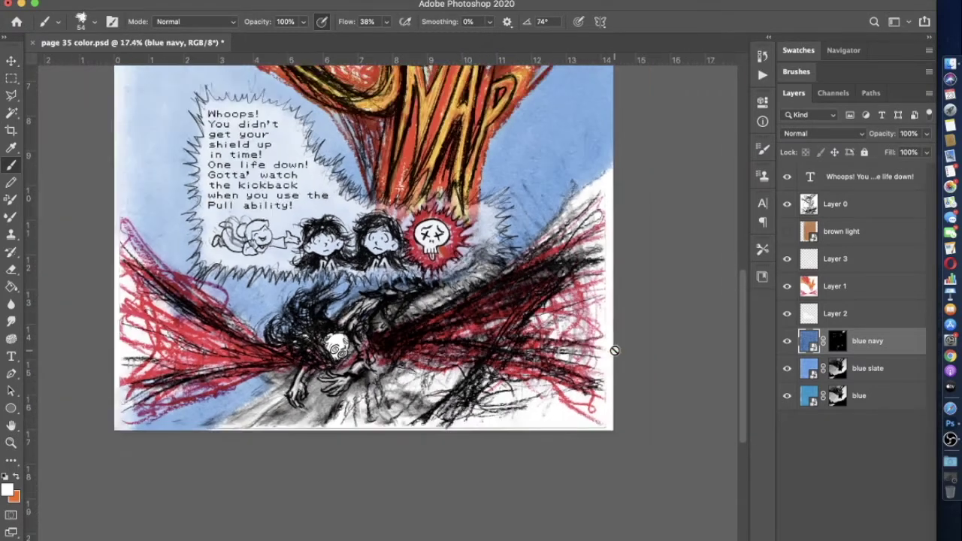
pyautogui.keyDown('alt'); pyautogui.scroll(-2, 614, 350); pyautogui.keyUp('alt')
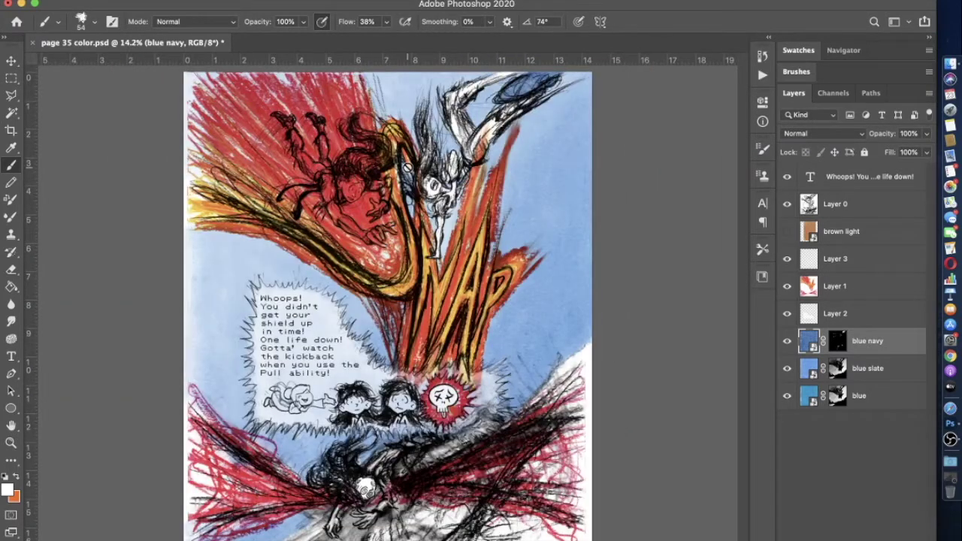
pyautogui.press('super+s')
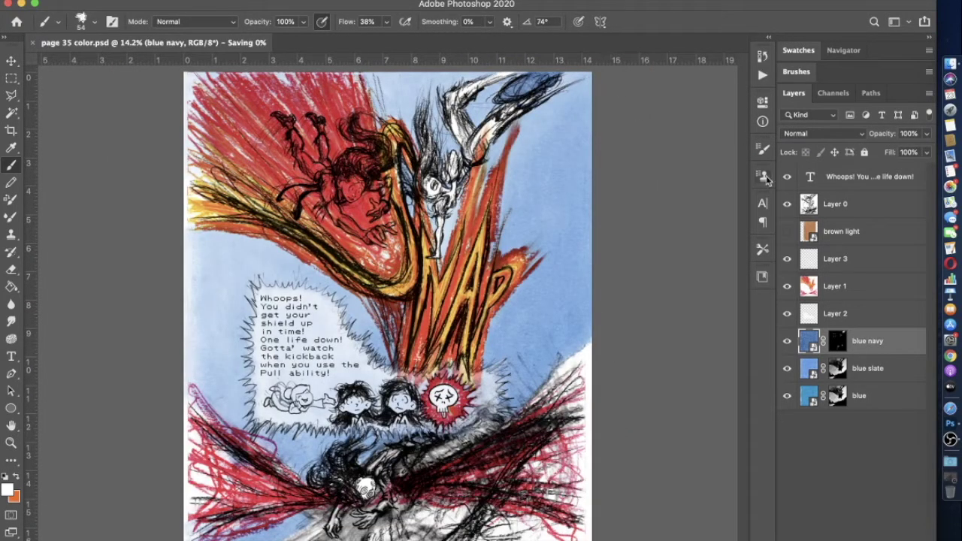
# Show the brown light layer, add a mask, and fill it black with the Pencil
pyautogui.click(787, 233)
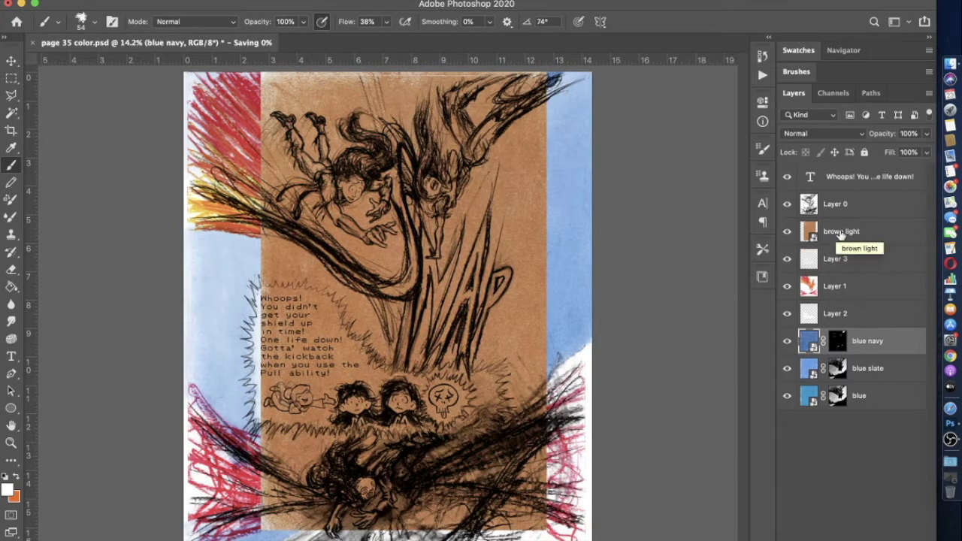
pyautogui.click(785, 234)
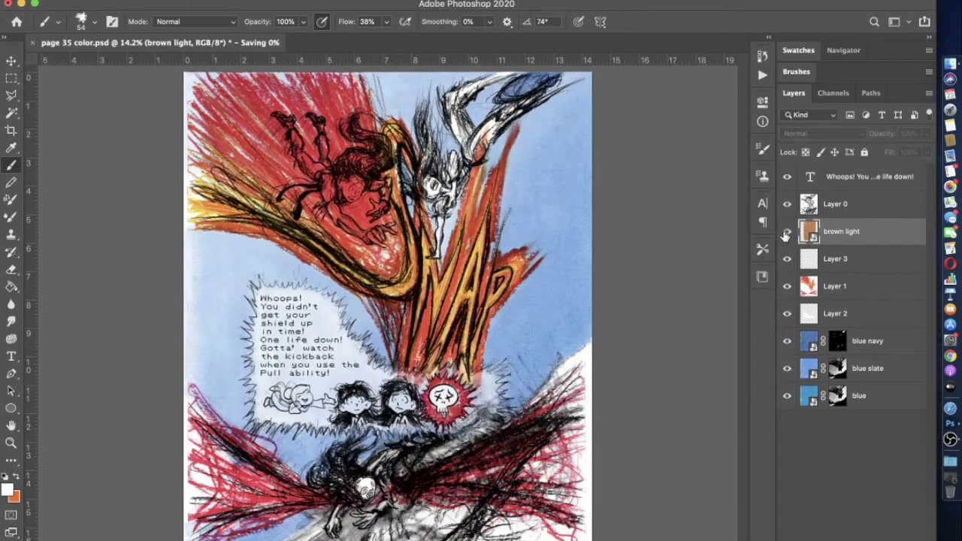
pyautogui.click(786, 235)
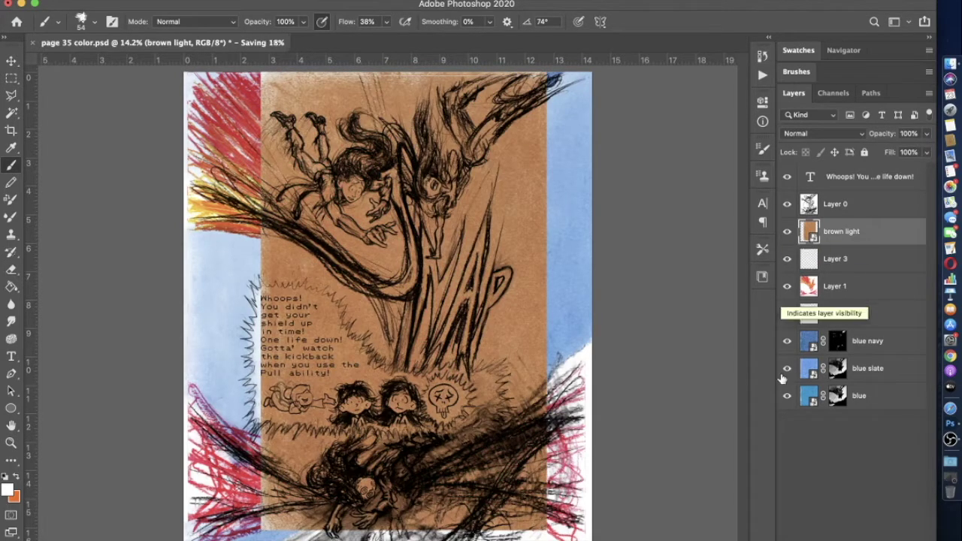
pyautogui.press('super+alt+m')
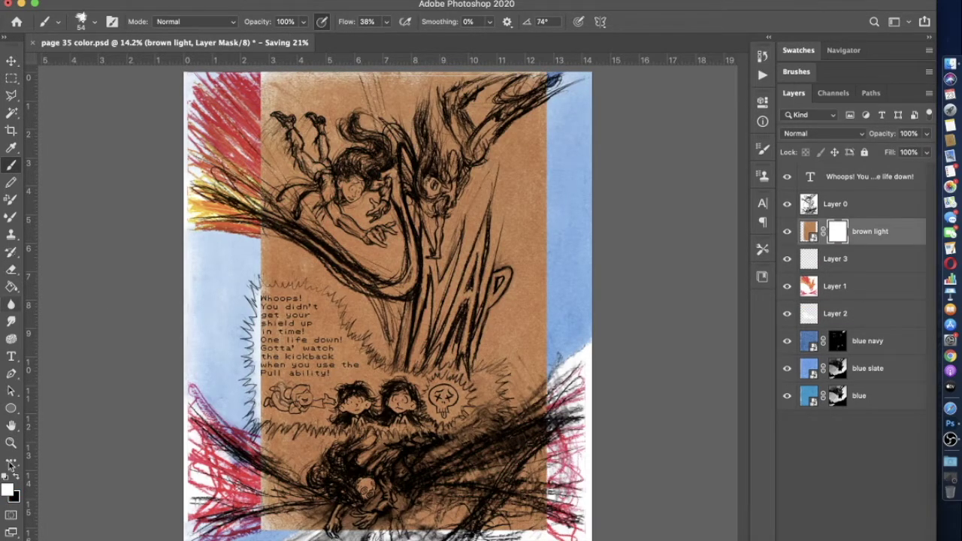
pyautogui.click(11, 182)
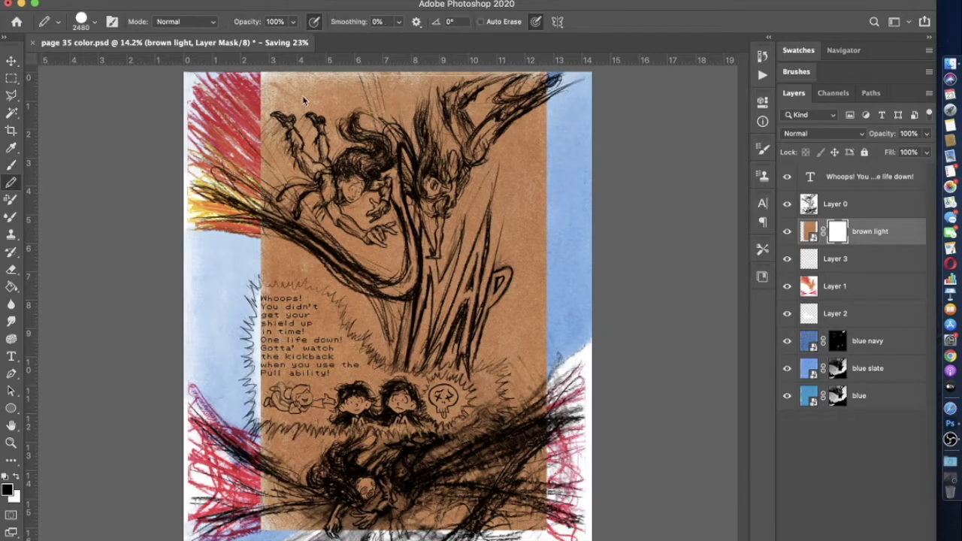
pyautogui.press('super+minus')
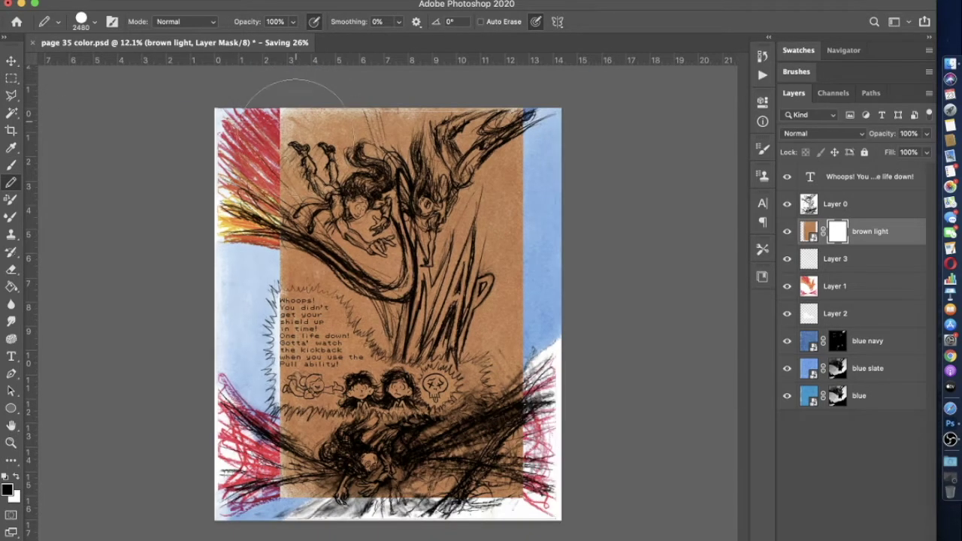
pyautogui.moveTo(236, 113); pyautogui.dragTo(236, 421)
pyautogui.moveTo(492, 113)
pyautogui.mouseDown()
pyautogui.moveTo(488, 421)
pyautogui.moveTo(434, 481)
pyautogui.mouseUp()
pyautogui.moveTo(423, 112)
pyautogui.mouseDown()
pyautogui.moveTo(423, 451)
pyautogui.moveTo(398, 466)
pyautogui.mouseUp()
pyautogui.moveTo(366, 113); pyautogui.dragTo(368, 497)
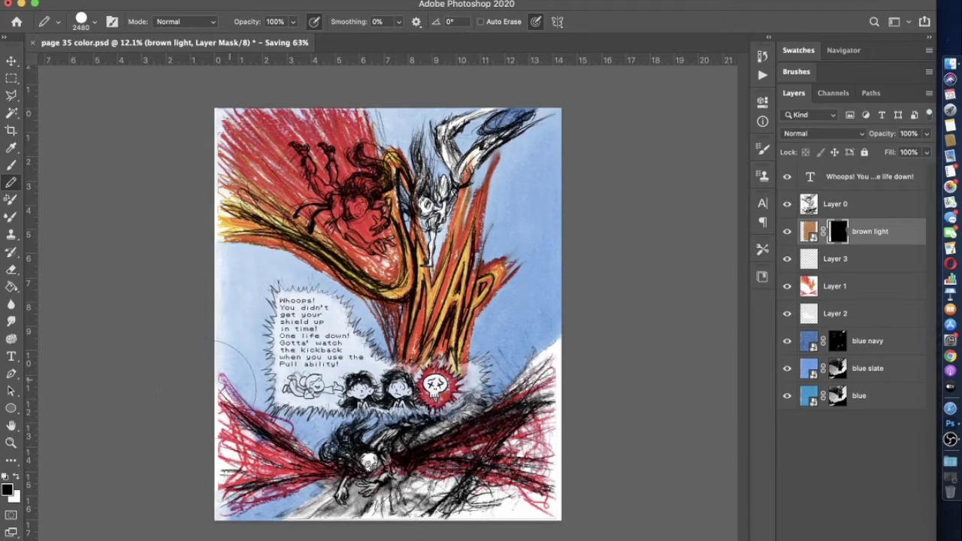
# Switch to white with the crayon brush at about 162 px
pyautogui.click(15, 478)
pyautogui.click(12, 166)
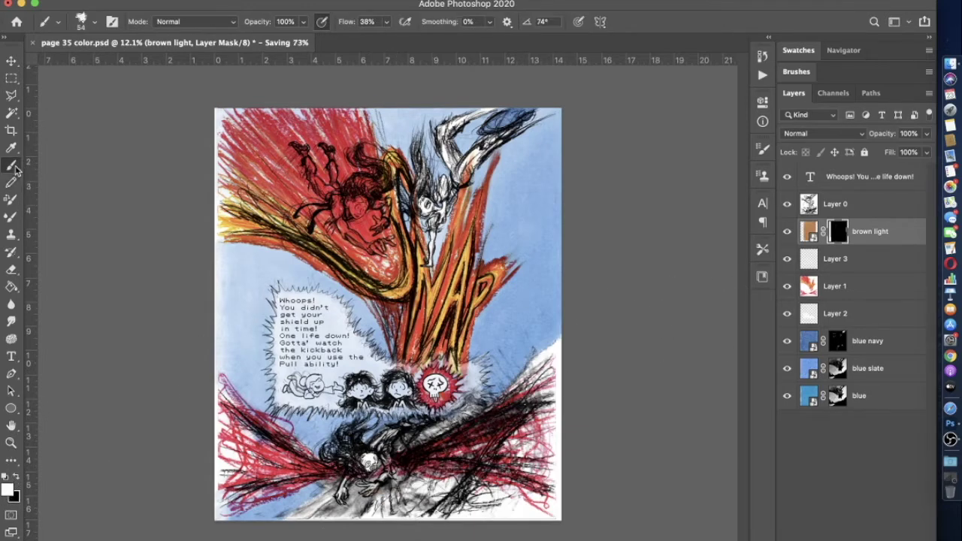
pyautogui.scroll(3, 79, 227)
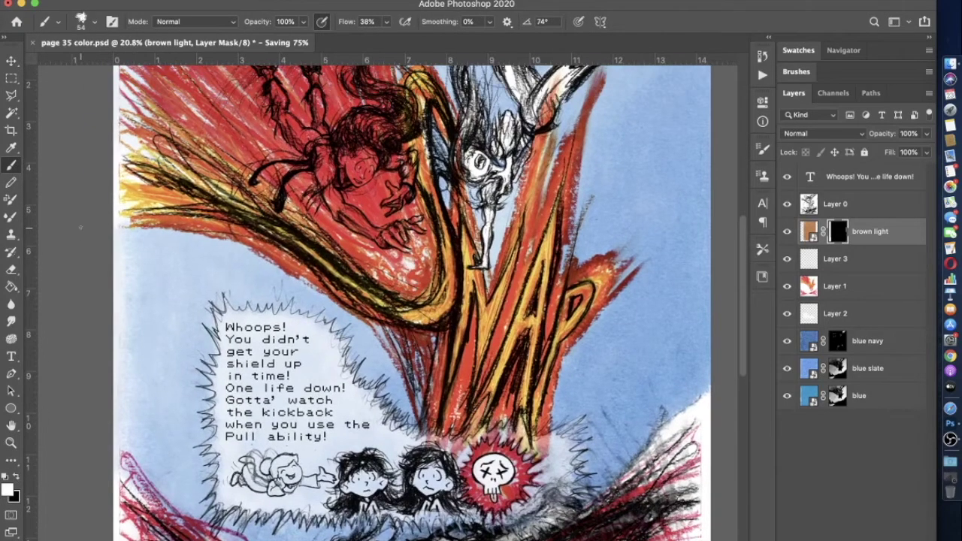
pyautogui.scroll(5, 80, 227)
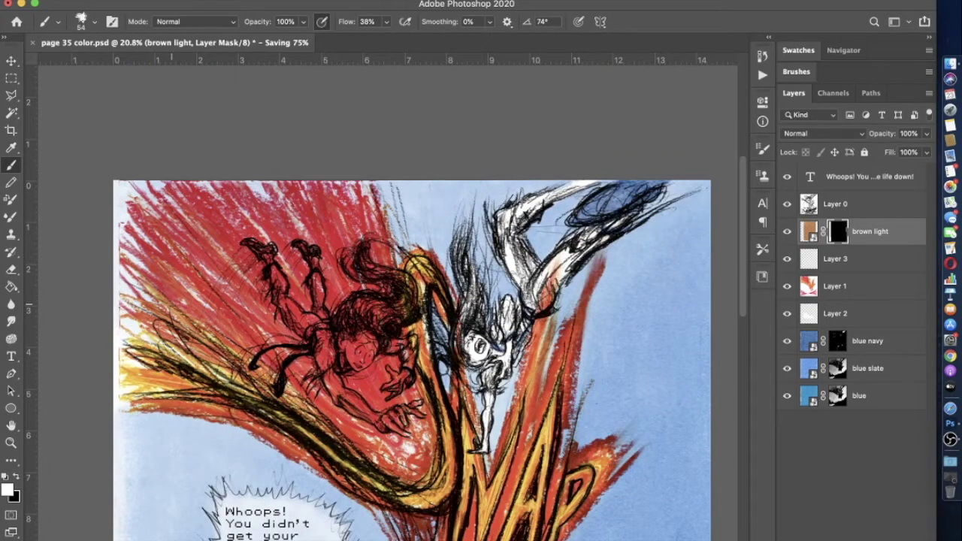
pyautogui.scroll(2, 240, 299)
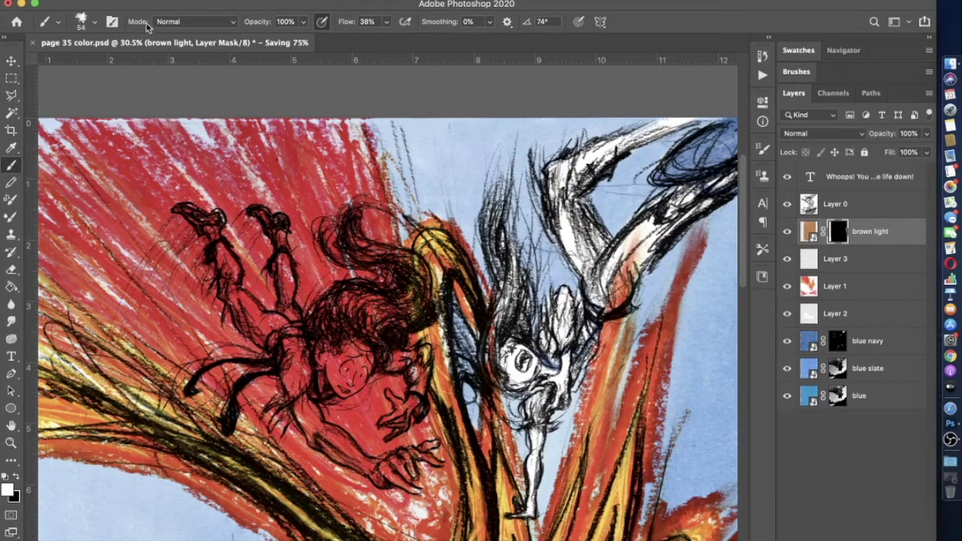
pyautogui.click(90, 25)
pyautogui.click(115, 63)
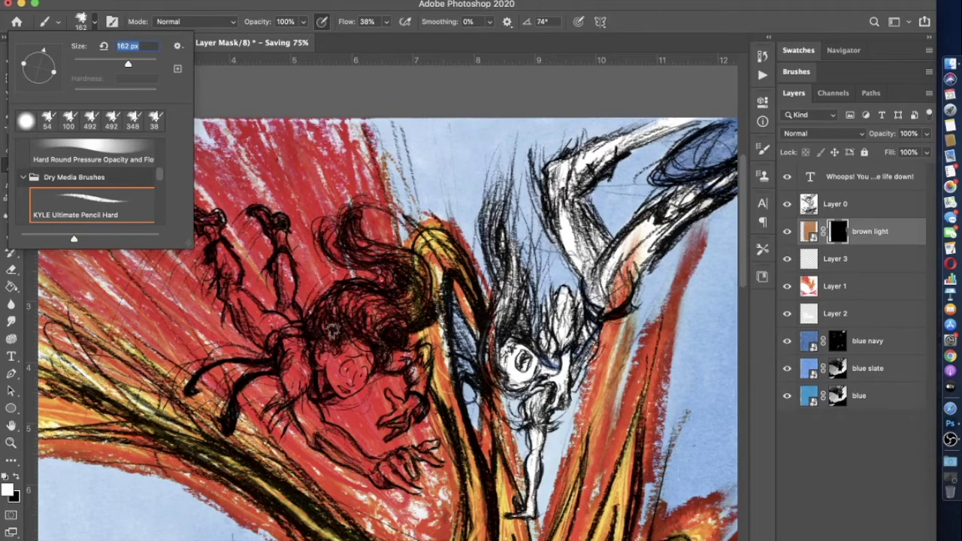
# Paint brown paper into the falling girl's hair through the mask, then dismiss the failed-save alert
pyautogui.press('Return')
pyautogui.moveTo(328, 323)
pyautogui.mouseDown()
pyautogui.moveTo(315, 334)
pyautogui.moveTo(329, 309)
pyautogui.moveTo(323, 316)
pyautogui.moveTo(354, 291)
pyautogui.moveTo(378, 292)
pyautogui.moveTo(368, 290)
pyautogui.moveTo(333, 297)
pyautogui.moveTo(312, 322)
pyautogui.moveTo(358, 328)
pyautogui.moveTo(367, 344)
pyautogui.moveTo(357, 335)
pyautogui.moveTo(382, 346)
pyautogui.moveTo(399, 330)
pyautogui.moveTo(376, 308)
pyautogui.moveTo(362, 310)
pyautogui.moveTo(383, 313)
pyautogui.moveTo(352, 312)
pyautogui.moveTo(397, 296)
pyautogui.moveTo(382, 295)
pyautogui.moveTo(376, 260)
pyautogui.moveTo(347, 258)
pyautogui.moveTo(327, 244)
pyautogui.moveTo(327, 229)
pyautogui.moveTo(347, 232)
pyautogui.moveTo(366, 203)
pyautogui.moveTo(378, 205)
pyautogui.moveTo(344, 225)
pyautogui.moveTo(359, 239)
pyautogui.moveTo(339, 249)
pyautogui.moveTo(418, 266)
pyautogui.moveTo(411, 307)
pyautogui.moveTo(399, 321)
pyautogui.moveTo(412, 274)
pyautogui.moveTo(417, 304)
pyautogui.moveTo(410, 280)
pyautogui.moveTo(331, 239)
pyautogui.moveTo(412, 267)
pyautogui.moveTo(414, 320)
pyautogui.moveTo(391, 325)
pyautogui.mouseUp()
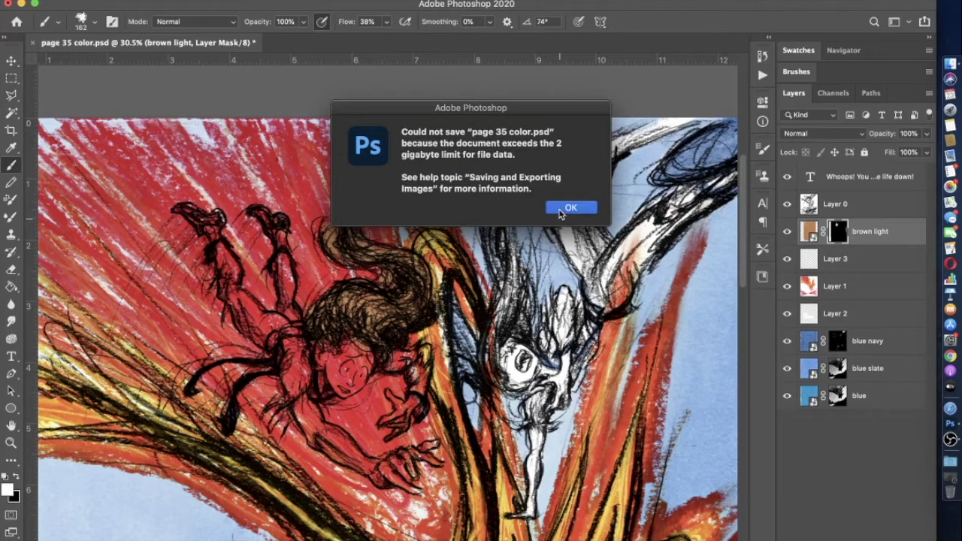
pyautogui.click(569, 208)
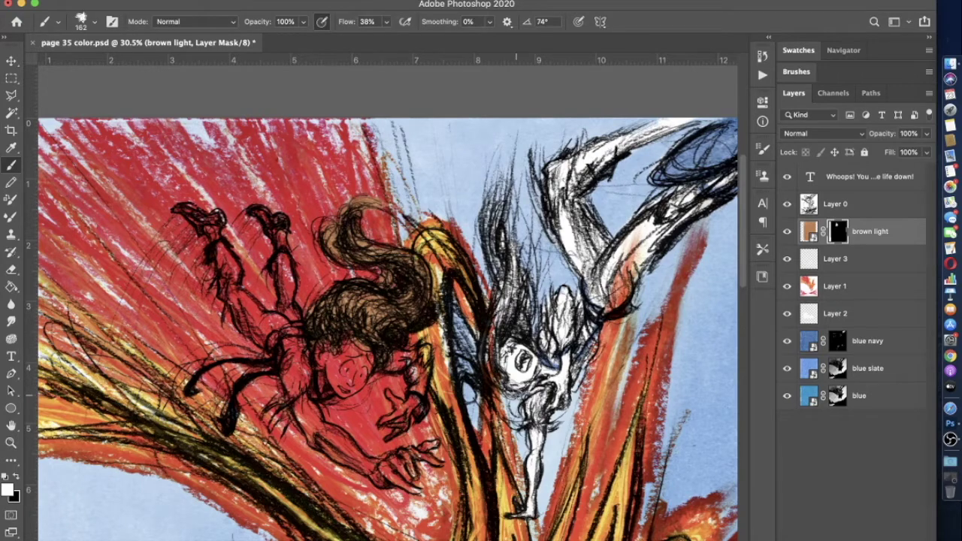
# Set the brush to 137 px and paint brown into the right figure's hair
pyautogui.click(91, 21)
pyautogui.moveTo(127, 64); pyautogui.dragTo(124, 64)
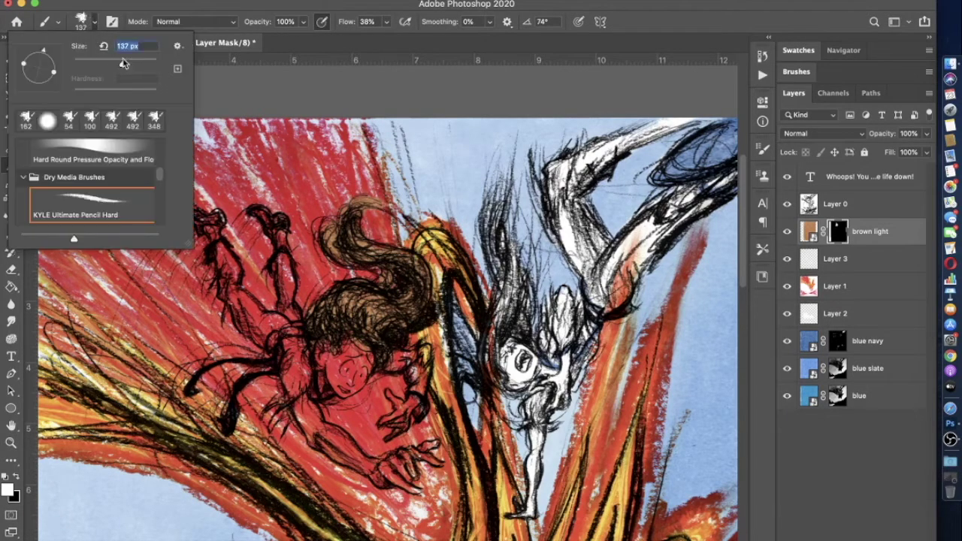
pyautogui.press('Return')
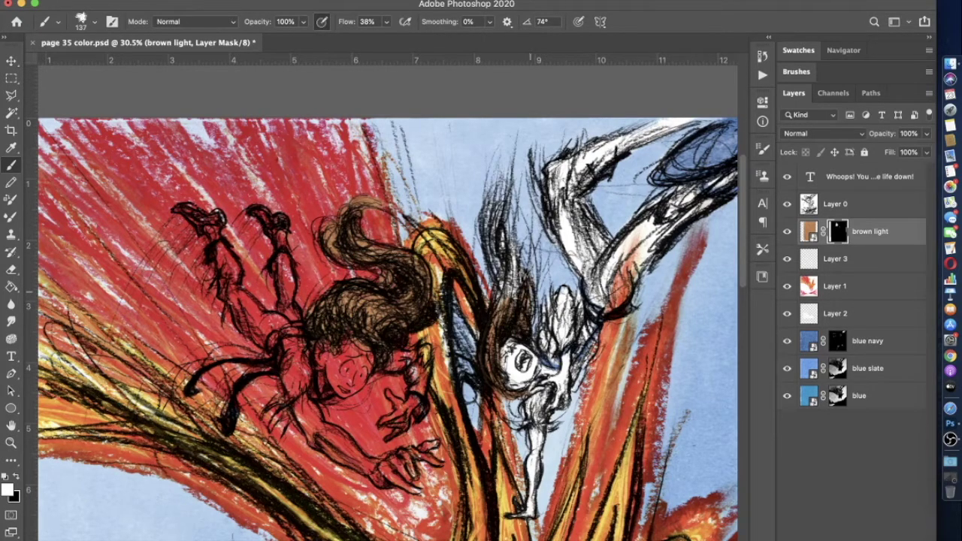
pyautogui.moveTo(531, 345)
pyautogui.mouseDown()
pyautogui.moveTo(511, 292)
pyautogui.moveTo(501, 183)
pyautogui.mouseUp()
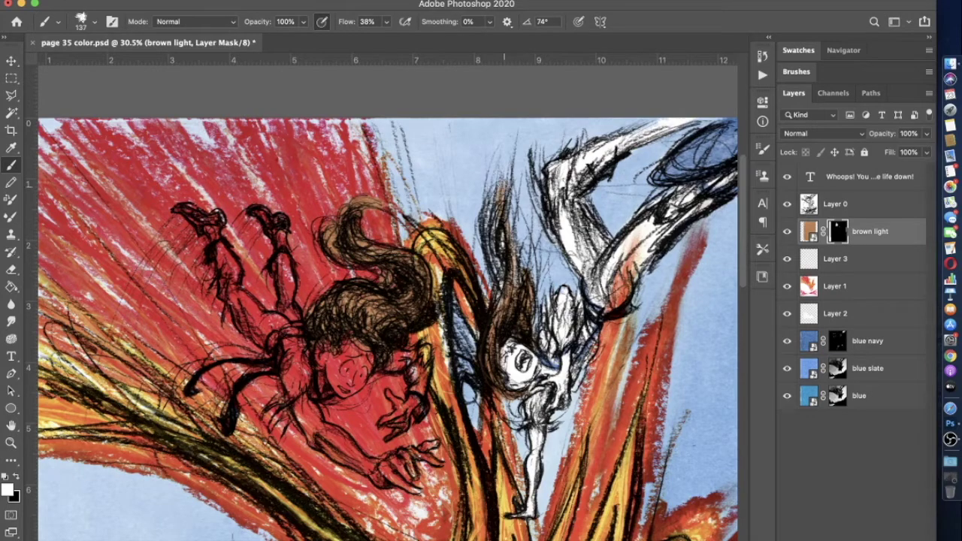
# At 59% opacity, extend the brown along the hair strands up to the page top
pyautogui.moveTo(304, 27); pyautogui.dragTo(280, 40)
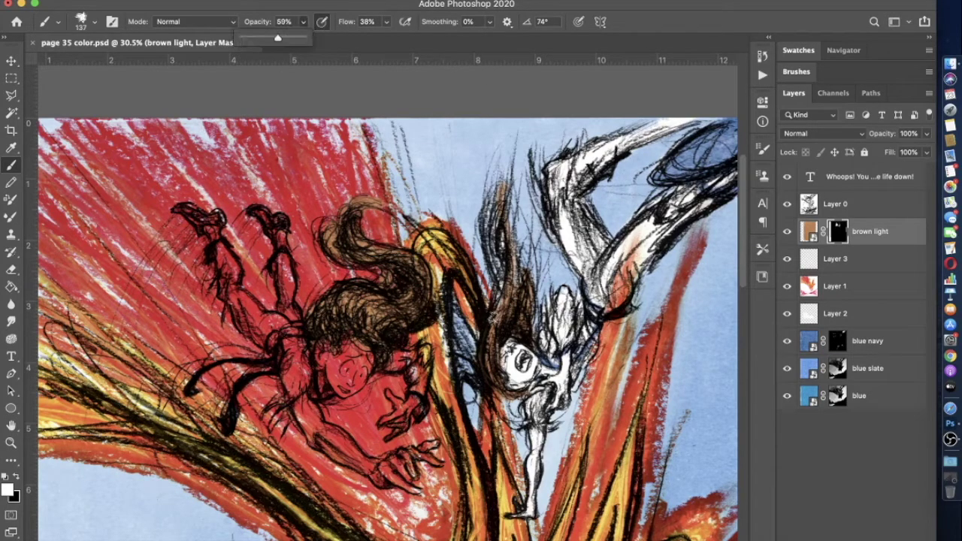
pyautogui.moveTo(494, 252); pyautogui.dragTo(518, 136)
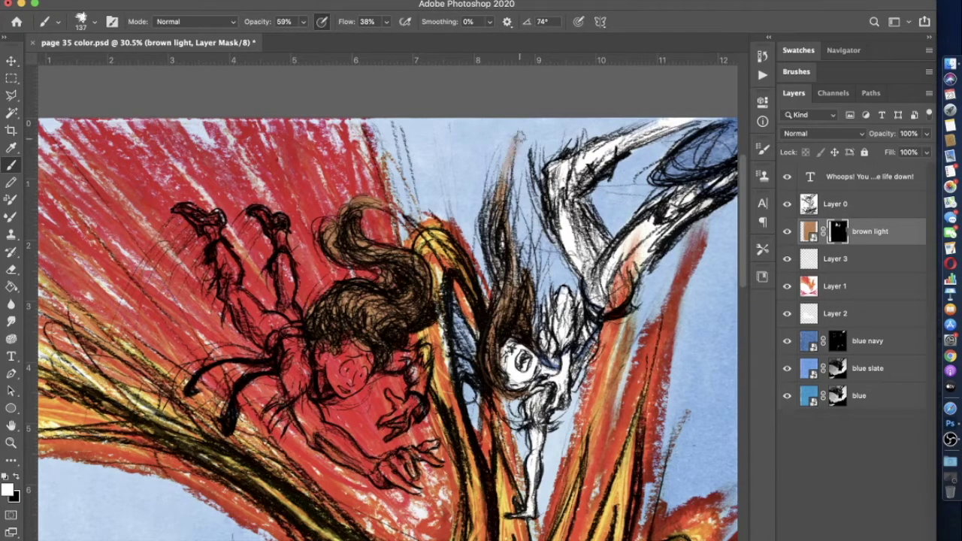
pyautogui.moveTo(504, 229)
pyautogui.mouseDown()
pyautogui.moveTo(517, 143)
pyautogui.moveTo(479, 237)
pyautogui.mouseUp()
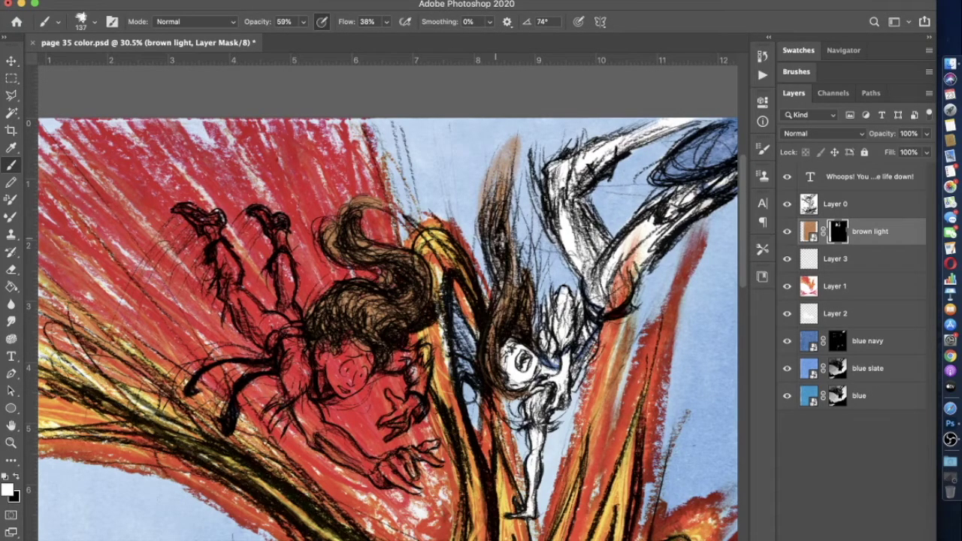
pyautogui.moveTo(506, 241)
pyautogui.mouseDown()
pyautogui.moveTo(516, 192)
pyautogui.moveTo(537, 311)
pyautogui.mouseUp()
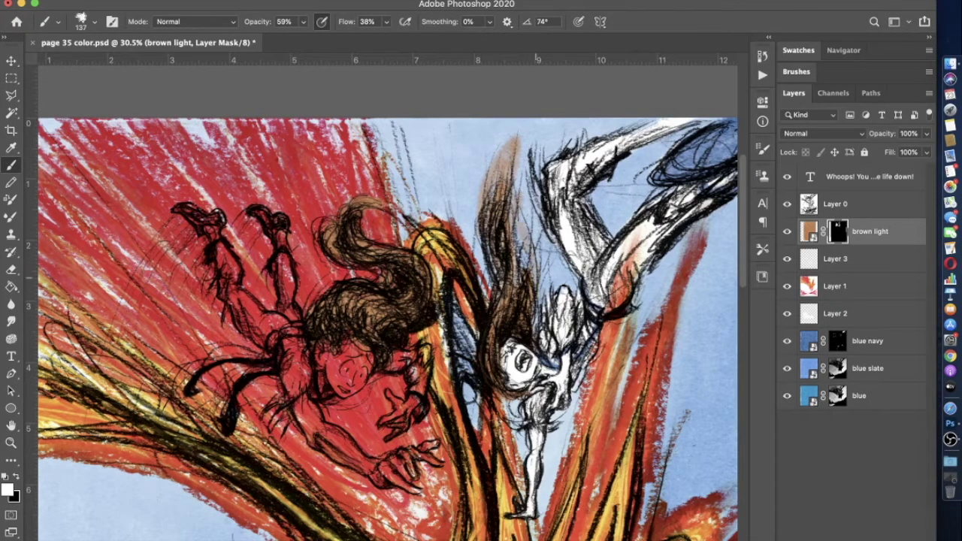
pyautogui.moveTo(532, 239)
pyautogui.mouseDown()
pyautogui.moveTo(517, 213)
pyautogui.moveTo(509, 289)
pyautogui.moveTo(485, 242)
pyautogui.mouseUp()
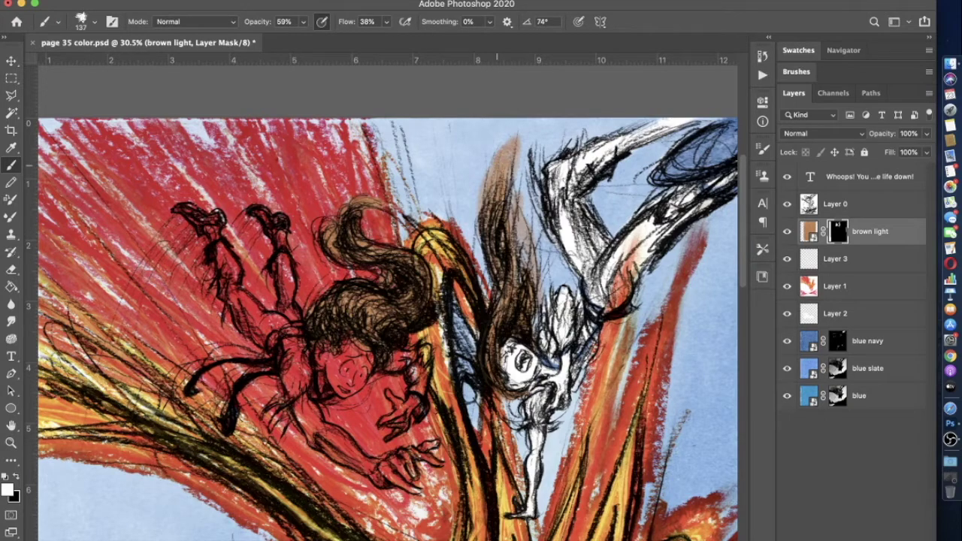
pyautogui.moveTo(487, 215)
pyautogui.mouseDown()
pyautogui.moveTo(507, 261)
pyautogui.moveTo(504, 301)
pyautogui.moveTo(482, 350)
pyautogui.moveTo(488, 390)
pyautogui.moveTo(508, 388)
pyautogui.moveTo(519, 272)
pyautogui.moveTo(517, 309)
pyautogui.moveTo(534, 343)
pyautogui.moveTo(541, 226)
pyautogui.moveTo(534, 297)
pyautogui.mouseUp()
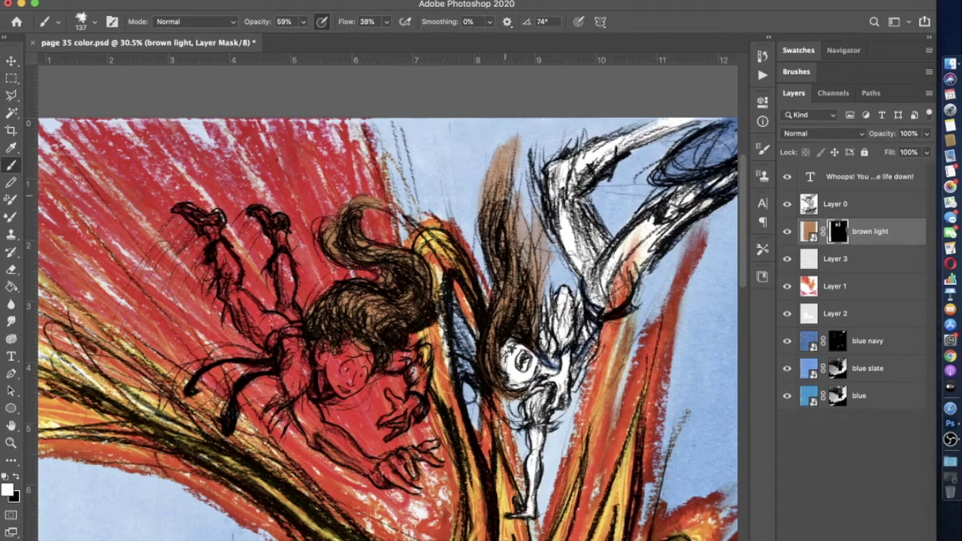
pyautogui.moveTo(508, 143); pyautogui.dragTo(523, 111)
pyautogui.scroll(-2, 395, 321)
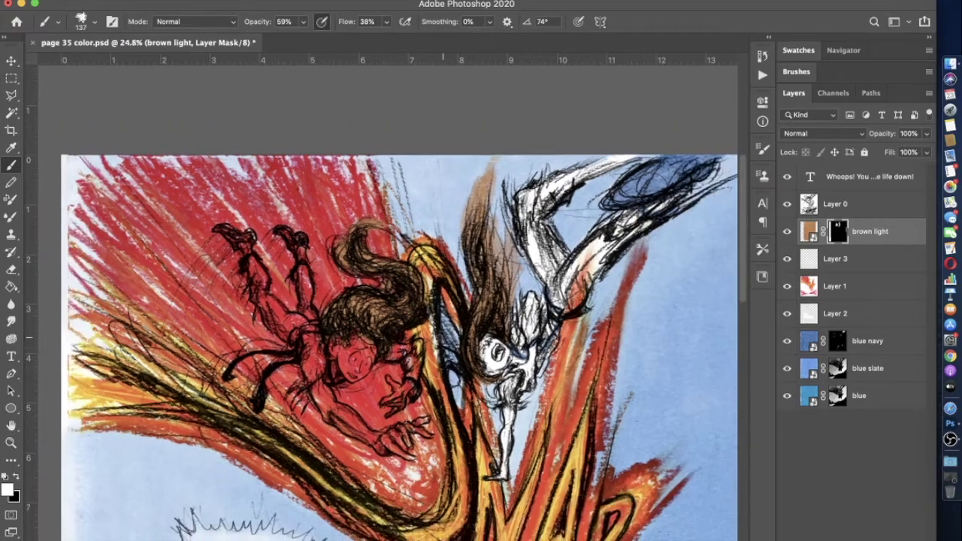
# Switch to black at 47% flow and trim the brown streak's tips
pyautogui.click(14, 481)
pyautogui.scroll(3, 382, 316)
pyautogui.click(388, 21)
pyautogui.moveTo(390, 43); pyautogui.dragTo(397, 42)
pyautogui.scroll(3, 426, 185)
pyautogui.hscroll(2, 426, 185)
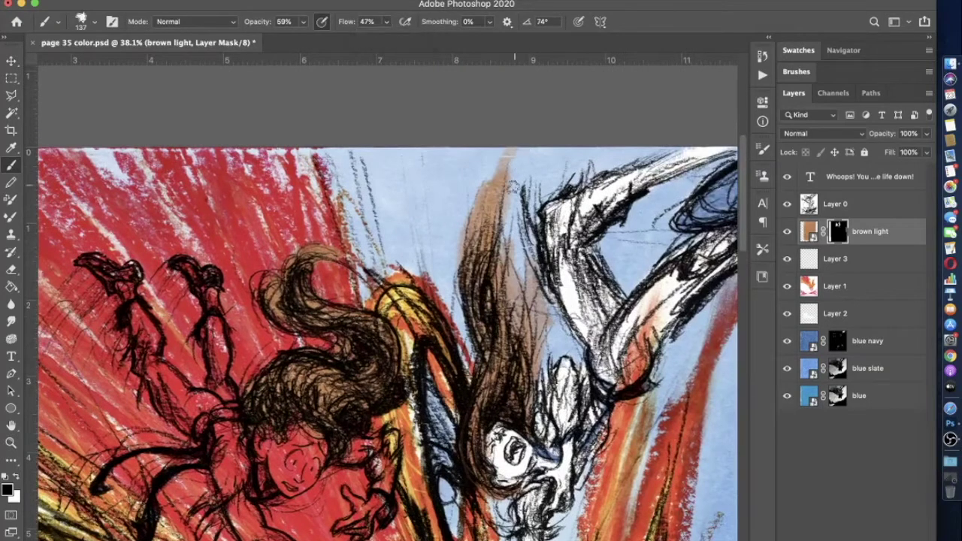
pyautogui.moveTo(501, 168)
pyautogui.mouseDown()
pyautogui.moveTo(502, 155)
pyautogui.moveTo(498, 167)
pyautogui.moveTo(514, 157)
pyautogui.moveTo(496, 178)
pyautogui.moveTo(500, 162)
pyautogui.moveTo(494, 188)
pyautogui.moveTo(497, 161)
pyautogui.moveTo(489, 215)
pyautogui.moveTo(489, 170)
pyautogui.mouseUp()
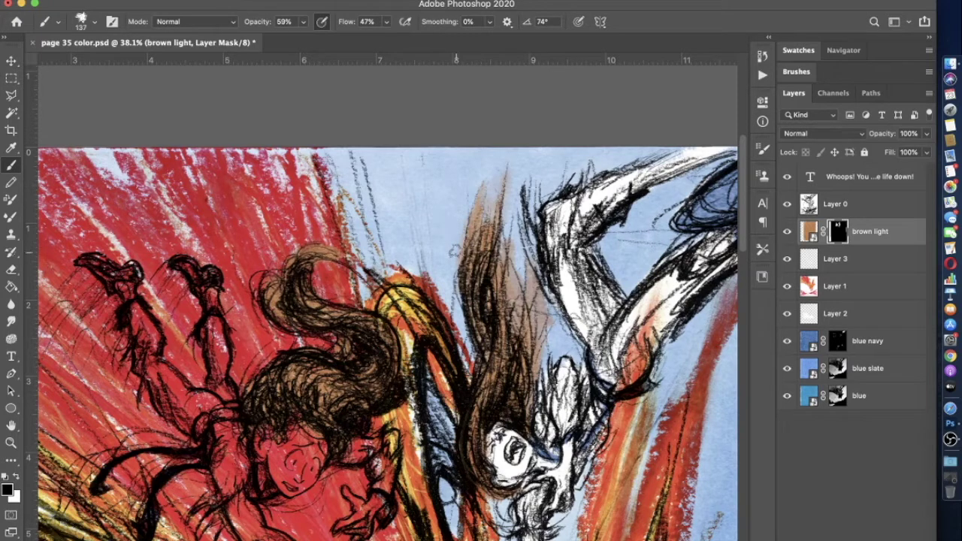
pyautogui.moveTo(482, 212); pyautogui.dragTo(492, 179)
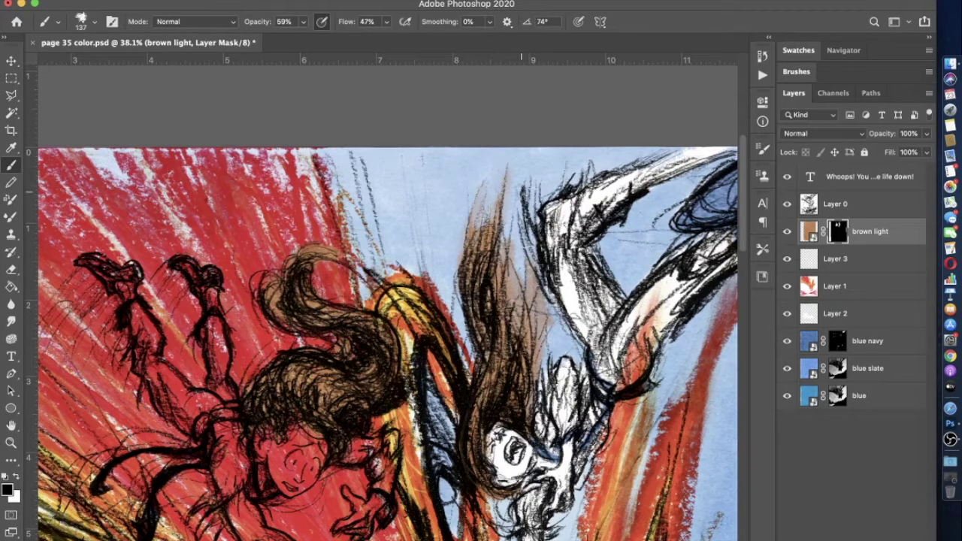
# Reduce the brush to 84 px and hide brown from a small hair strip
pyautogui.click(94, 21)
pyautogui.moveTo(126, 60); pyautogui.dragTo(108, 64)
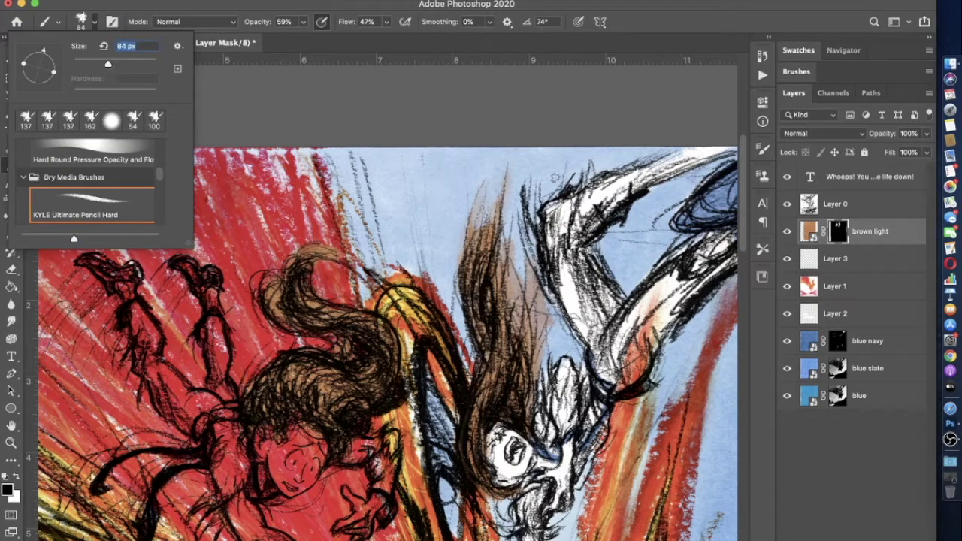
pyautogui.click(513, 172)
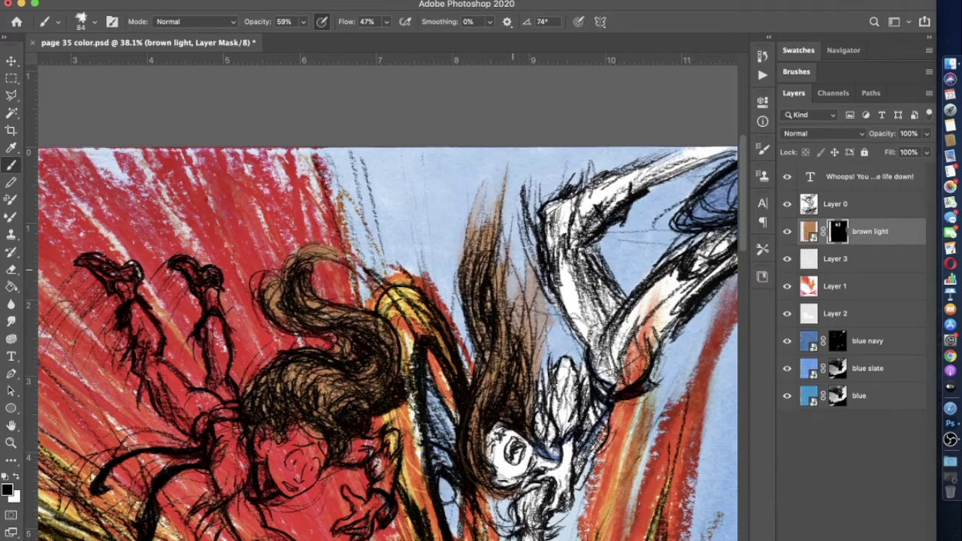
pyautogui.moveTo(500, 266); pyautogui.dragTo(499, 287)
pyautogui.scroll(-1, 453, 284)
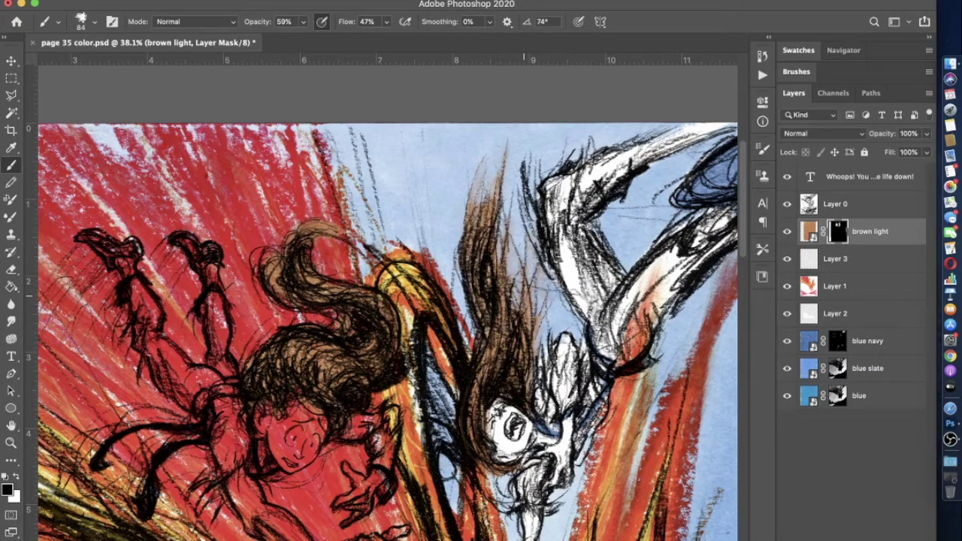
pyautogui.scroll(-2, 527, 294)
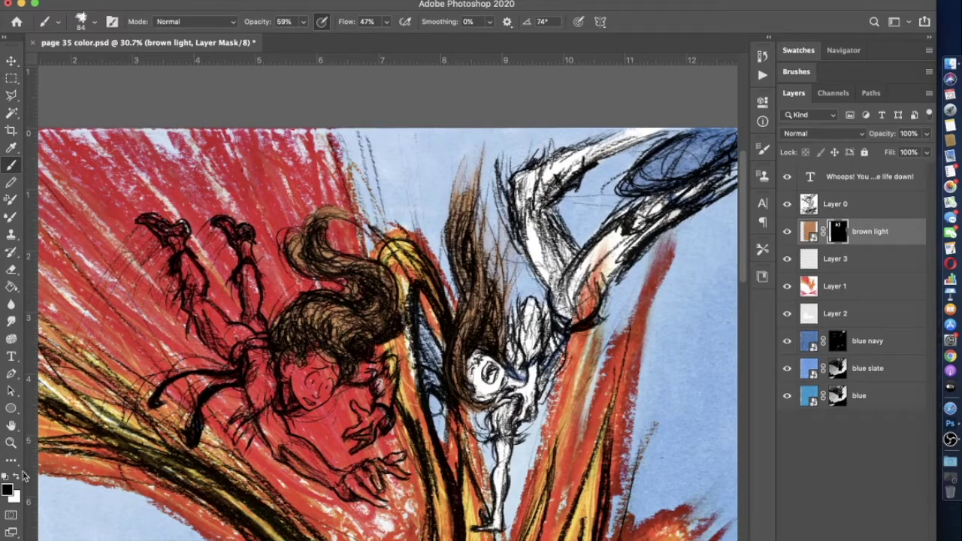
# Switch the painting colour back to white and set brush opacity to about 39%
pyautogui.click(17, 478)
pyautogui.moveTo(301, 24); pyautogui.dragTo(283, 42)
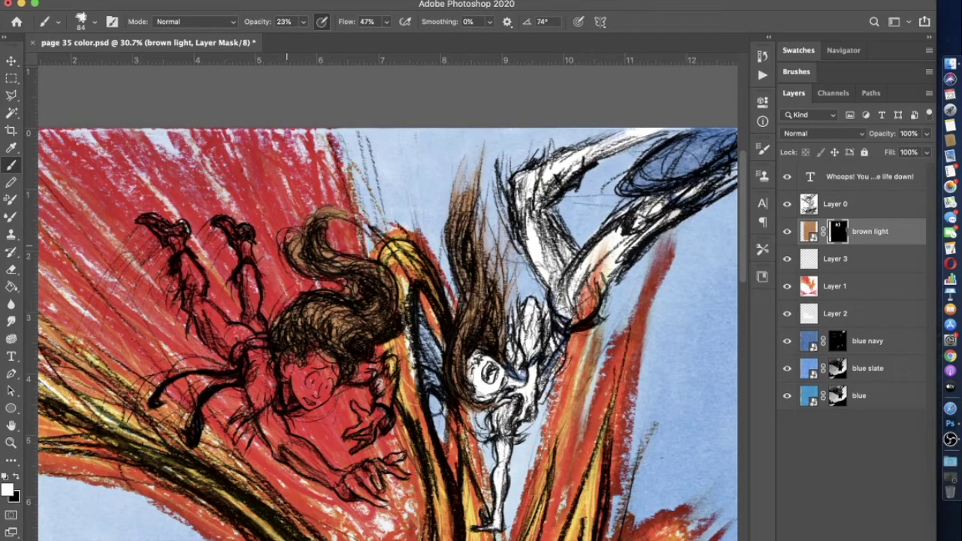
pyautogui.moveTo(303, 21)
pyautogui.mouseDown()
pyautogui.moveTo(314, 39)
pyautogui.moveTo(327, 279)
pyautogui.mouseUp()
pyautogui.scroll(-3, 377, 237)
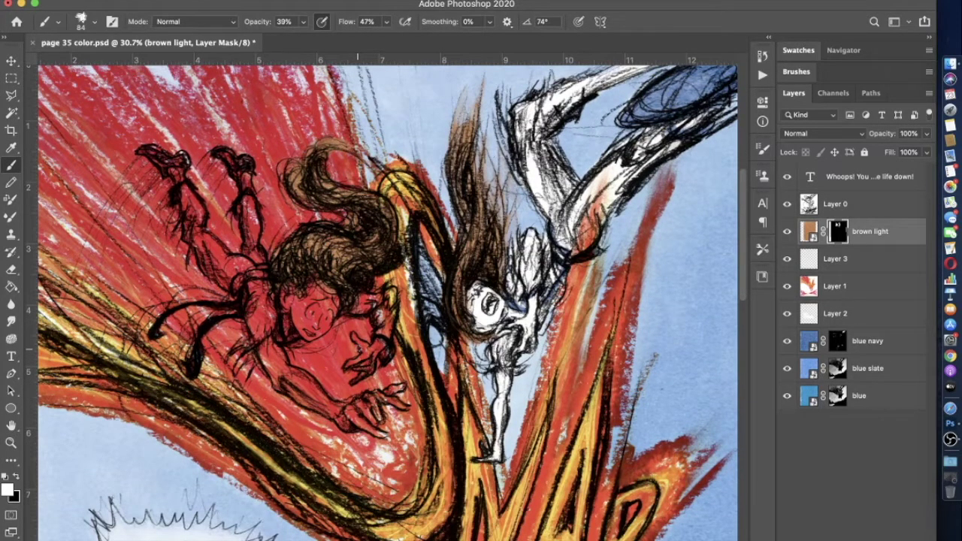
pyautogui.hscroll(-1, 357, 301)
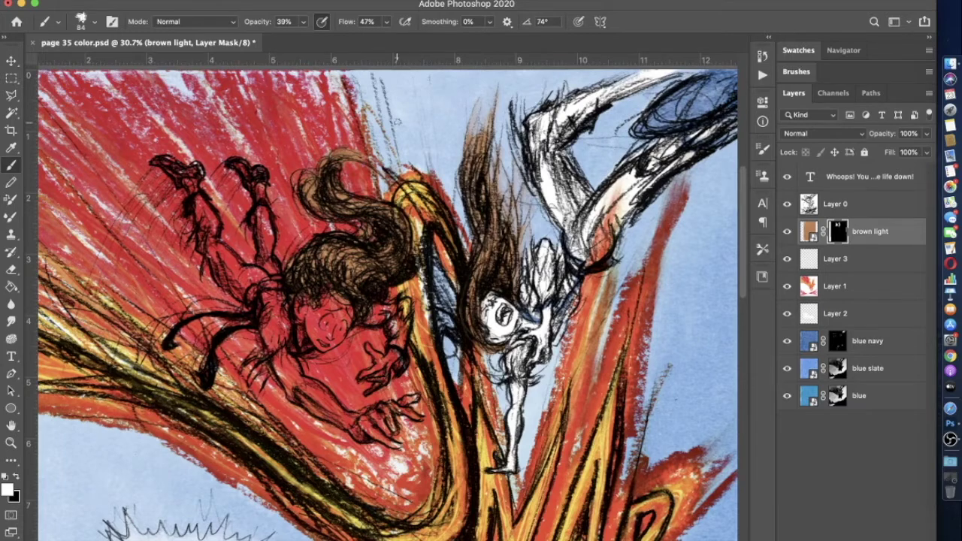
pyautogui.scroll(-2, 405, 253)
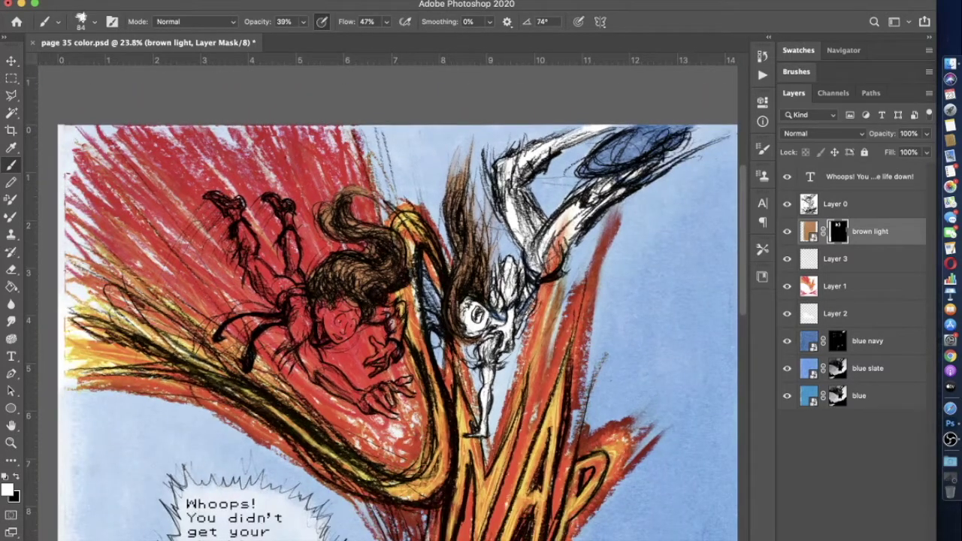
pyautogui.click(207, 0)
# Set the brown light layer's blend mode to Multiply in Blending Options
pyautogui.moveTo(239, 113)
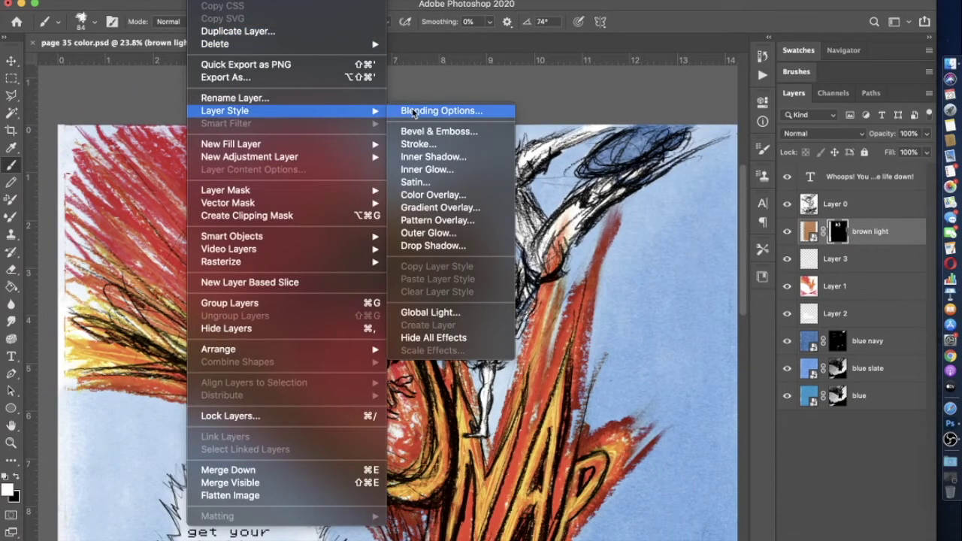
pyautogui.click(412, 111)
pyautogui.click(725, 236)
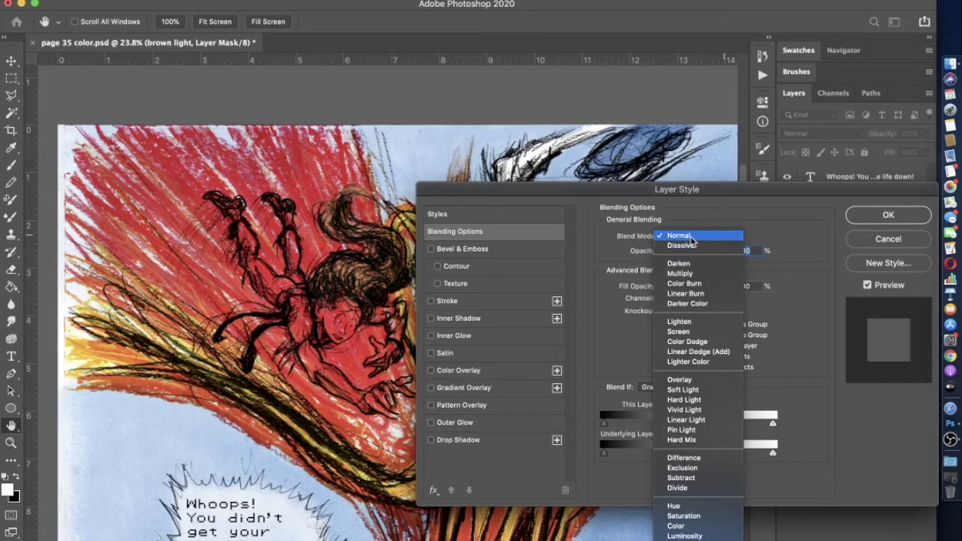
pyautogui.click(690, 276)
pyautogui.click(862, 220)
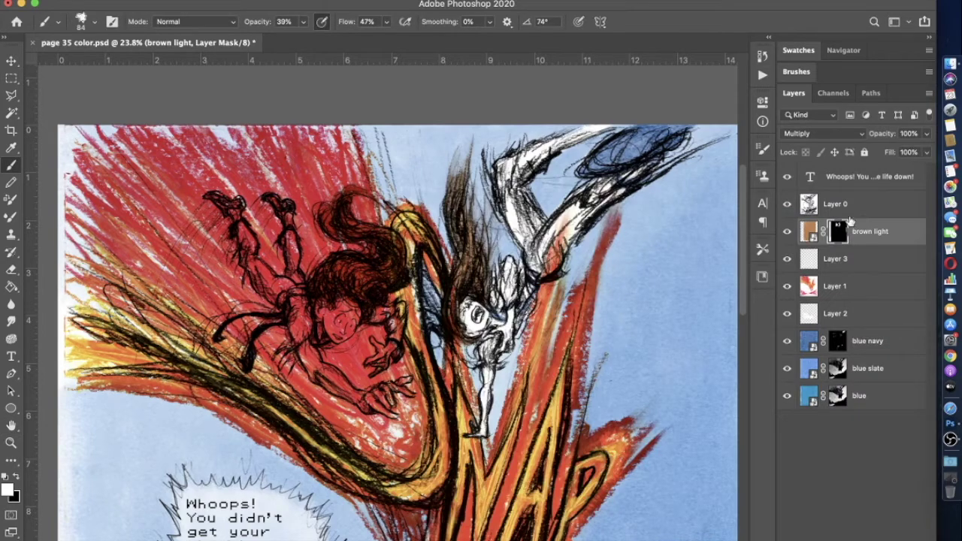
# Raise the brush opacity to 86%
pyautogui.scroll(-8, 398, 300)
pyautogui.scroll(-3, 403, 301)
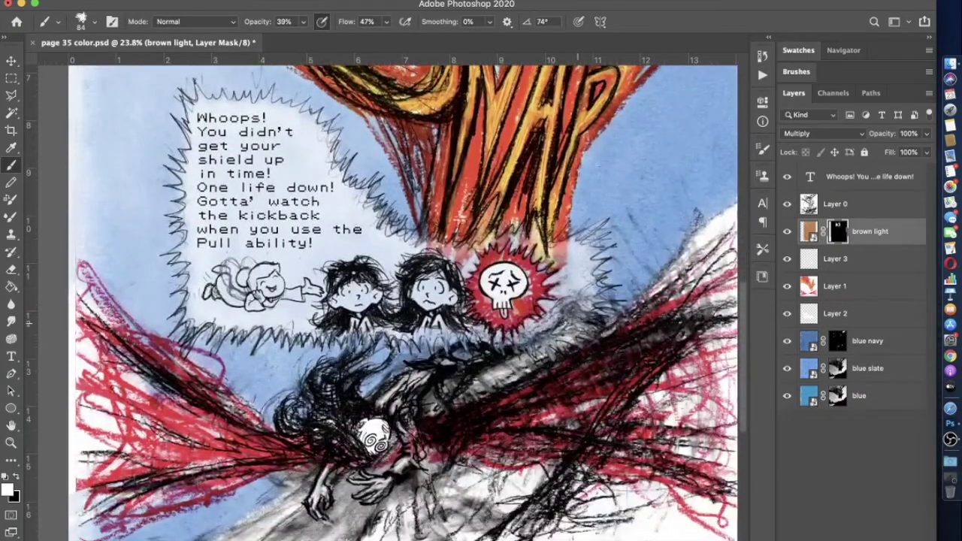
pyautogui.scroll(5, 373, 443)
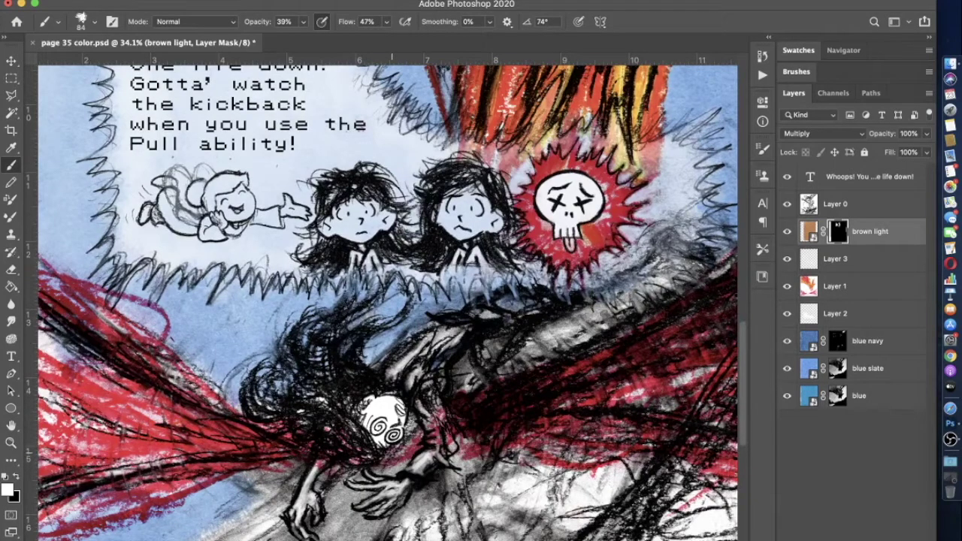
pyautogui.click(302, 22)
pyautogui.moveTo(304, 35); pyautogui.dragTo(334, 40)
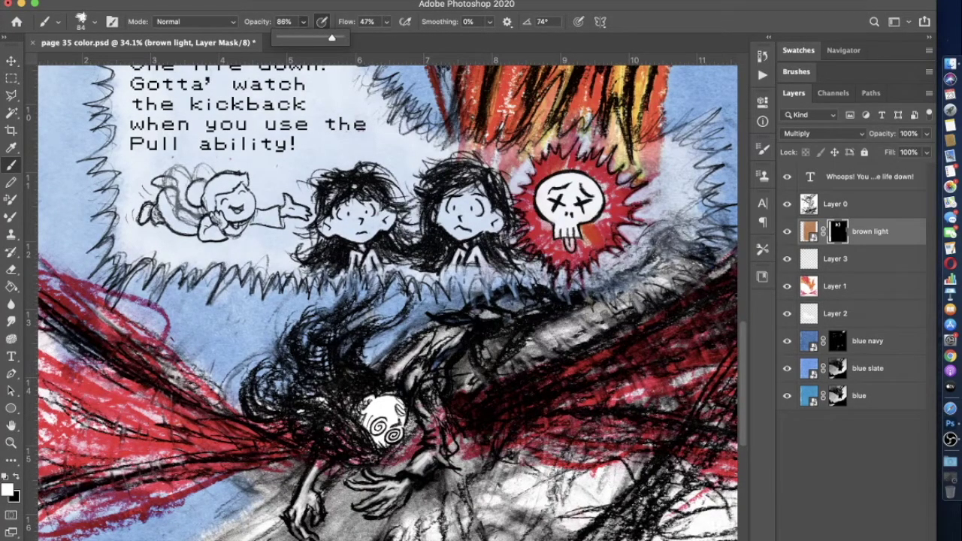
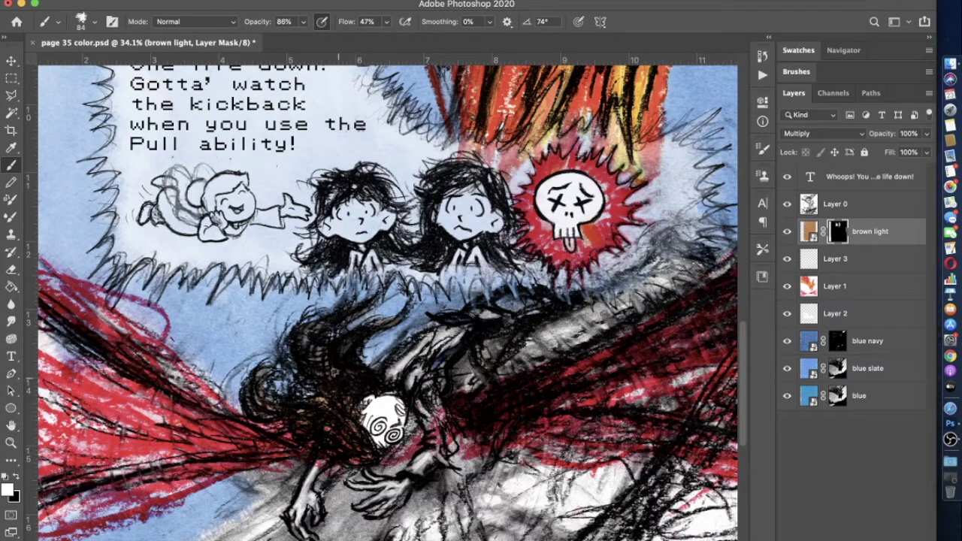
# Drop the brush opacity from 86% to 49% for softer strokes on the brown light mask
pyautogui.moveTo(304, 22); pyautogui.dragTo(281, 37)
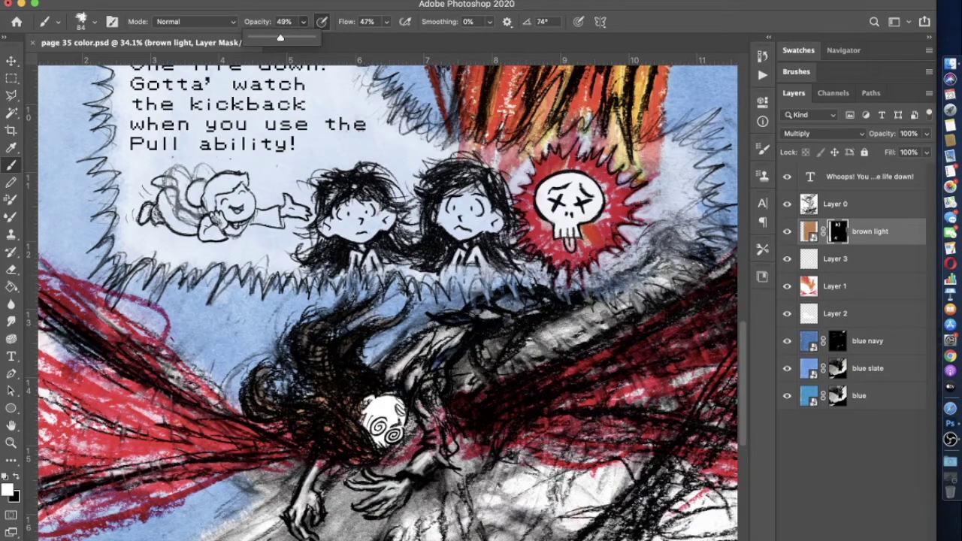
pyautogui.click(322, 329)
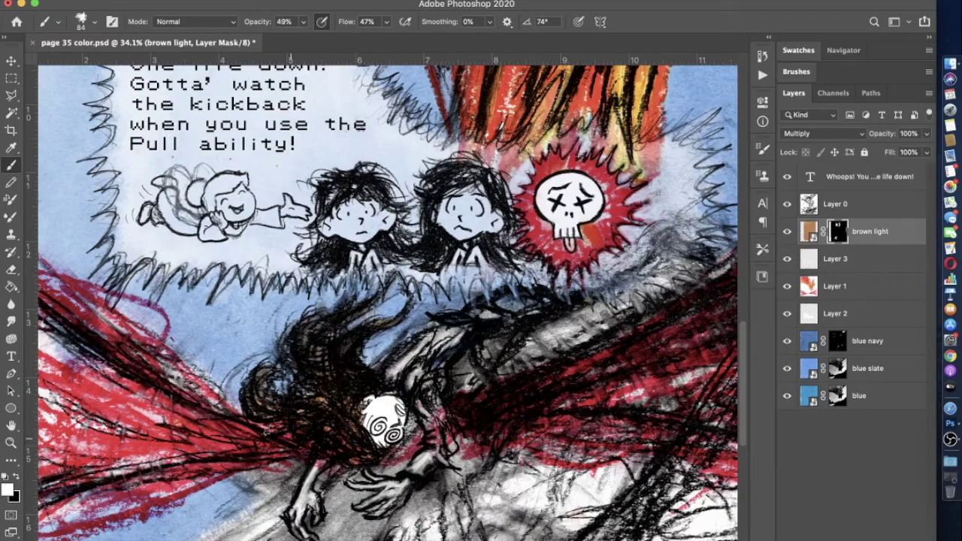
pyautogui.scroll(-4, 257, 429)
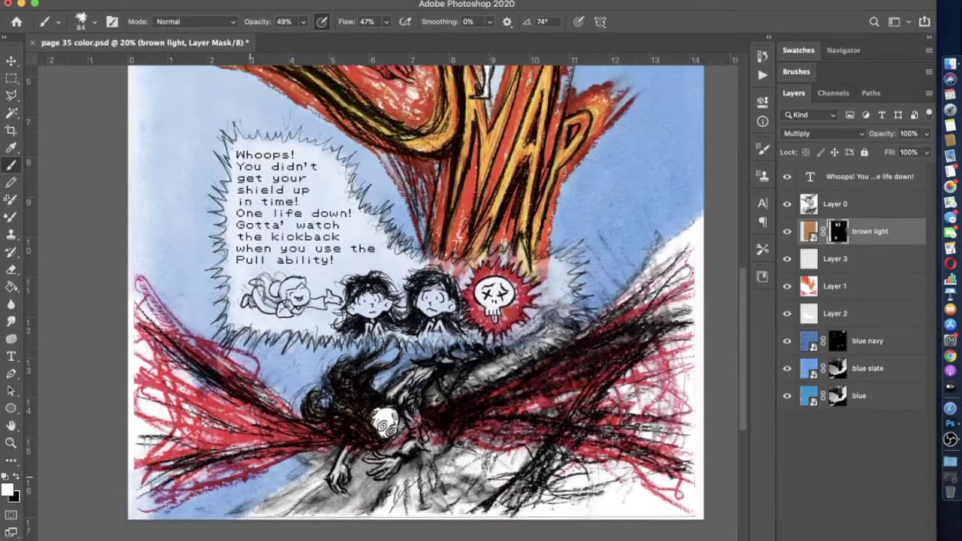
# Toggle Layer 2 and the brown light layer off and on to compare the page
pyautogui.scroll(-3, 252, 433)
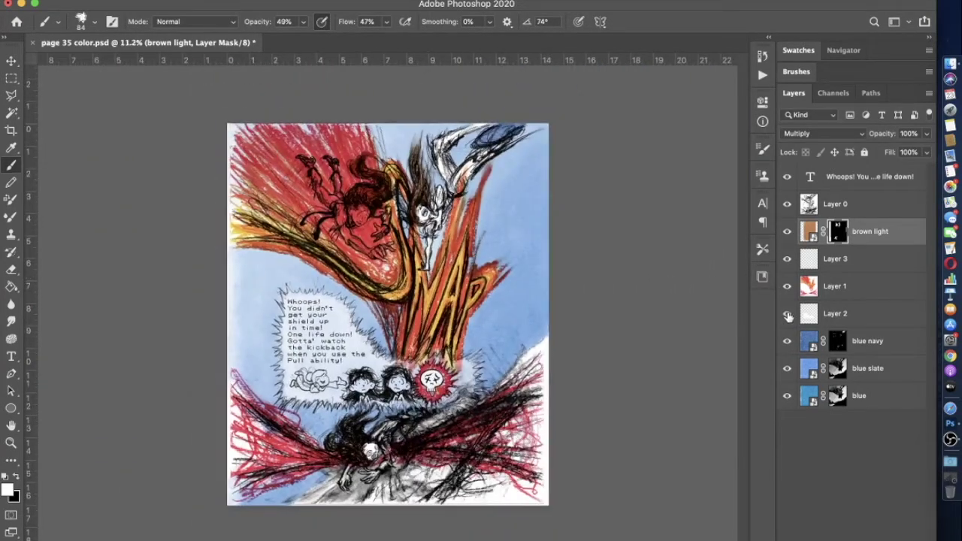
pyautogui.click(787, 314)
pyautogui.click(787, 314)
pyautogui.click(785, 232)
pyautogui.click(786, 232)
pyautogui.click(785, 232)
pyautogui.click(785, 232)
pyautogui.click(785, 232)
pyautogui.click(785, 233)
# Paint black on the brown light mask to darken the top figure's hair strands
pyautogui.click(17, 478)
pyautogui.press('super+equal')
pyautogui.press('super+equal')
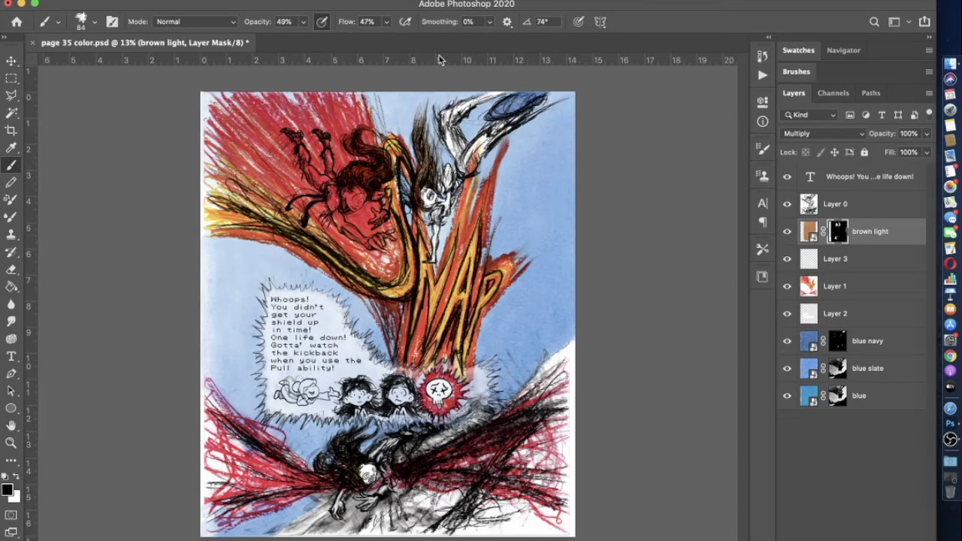
pyautogui.scroll(5, 440, 60)
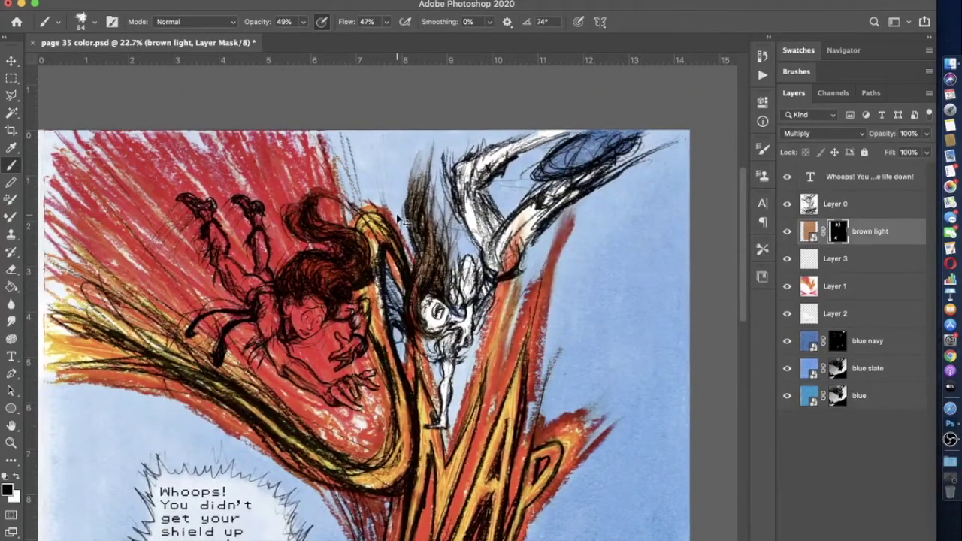
pyautogui.moveTo(423, 189); pyautogui.dragTo(421, 166)
pyautogui.moveTo(422, 193); pyautogui.dragTo(421, 161)
pyautogui.scroll(-3, 383, 316)
pyautogui.scroll(-2, 373, 312)
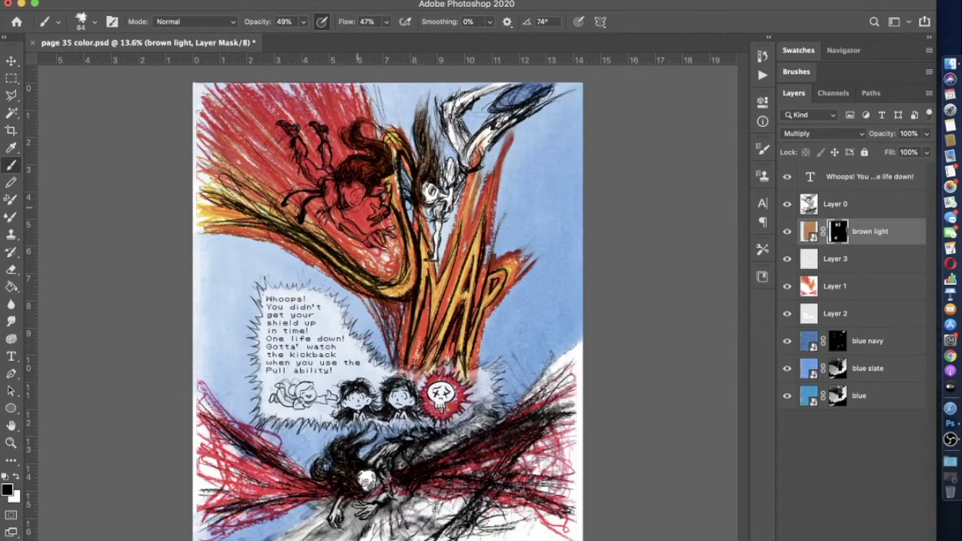
pyautogui.scroll(4, 518, 214)
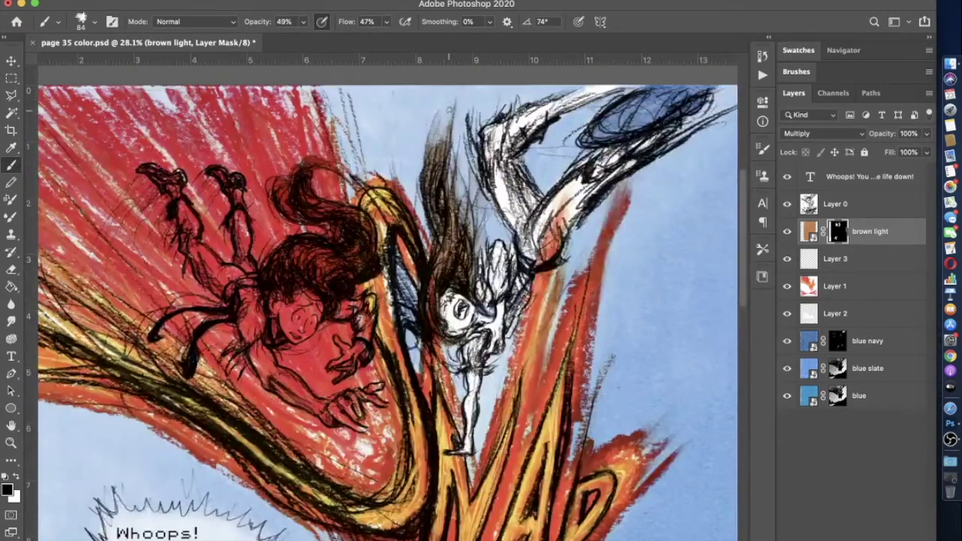
pyautogui.click(94, 21)
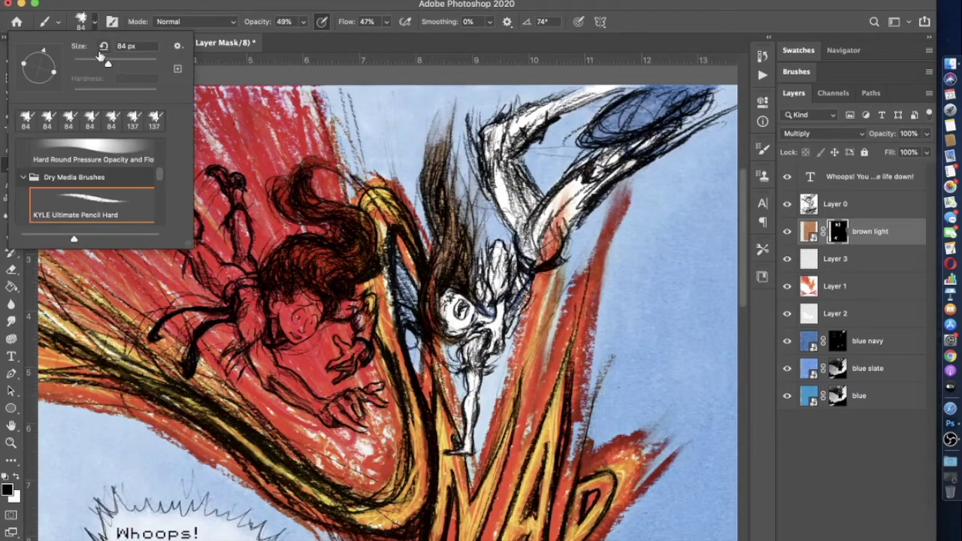
# Reduce the brush size from 84 px to 63 px and zoom back out
pyautogui.moveTo(101, 63); pyautogui.dragTo(99, 64)
pyautogui.press('Return')
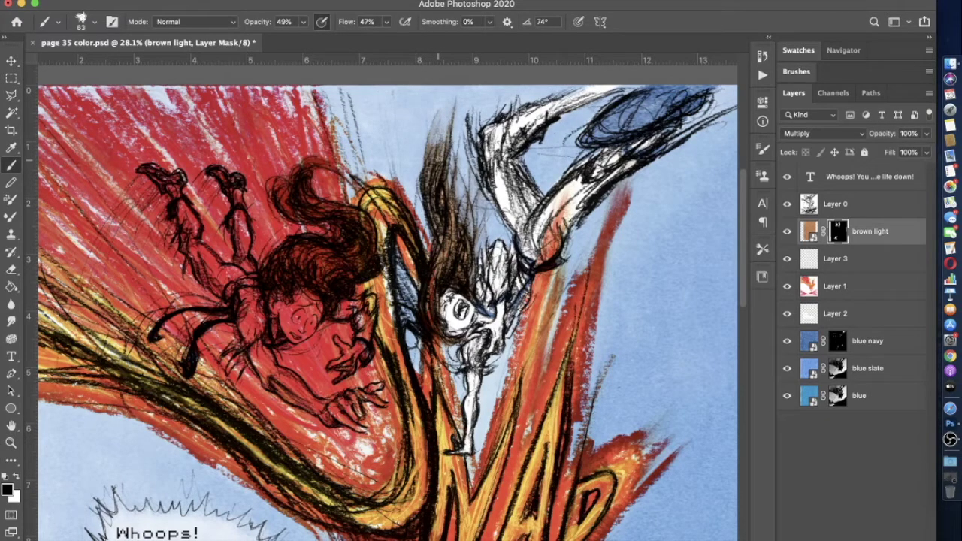
pyautogui.scroll(-5, 412, 75)
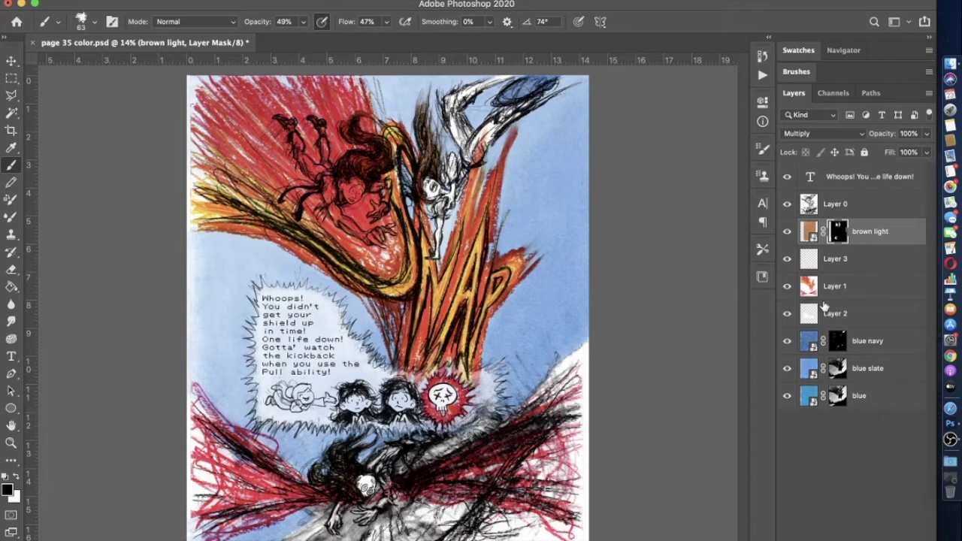
pyautogui.rightClick(799, 230)
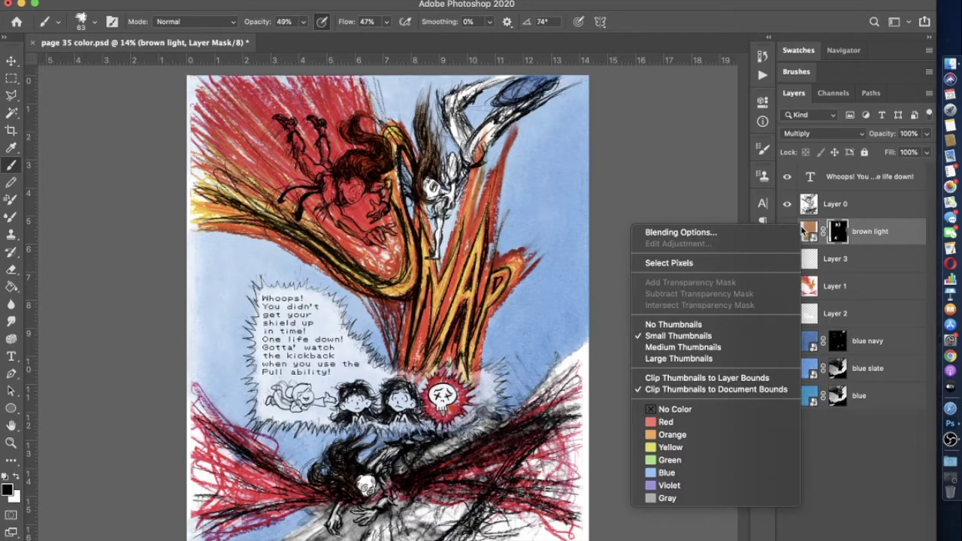
# Duplicate the brown light layer as 'brown light copy'
pyautogui.click(891, 233)
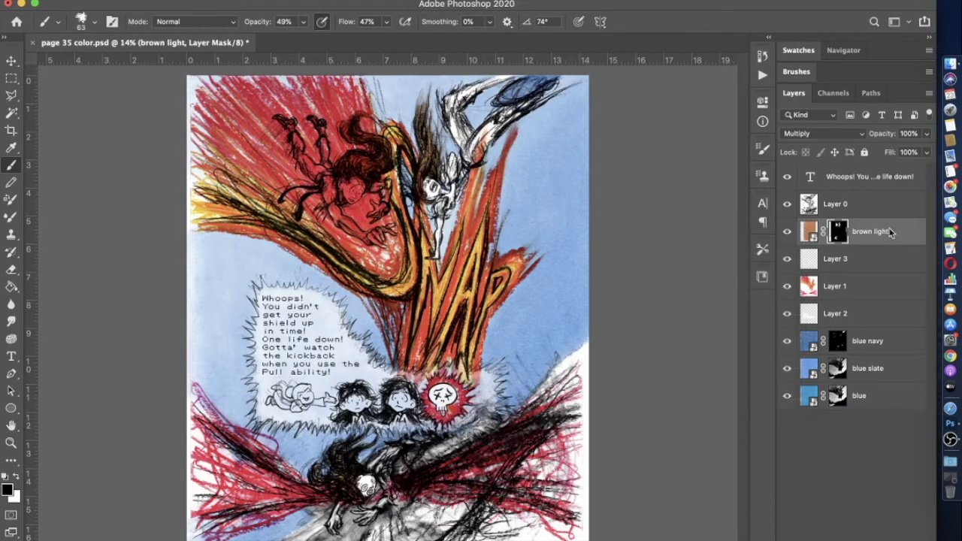
pyautogui.rightClick(891, 233)
pyautogui.click(730, 6)
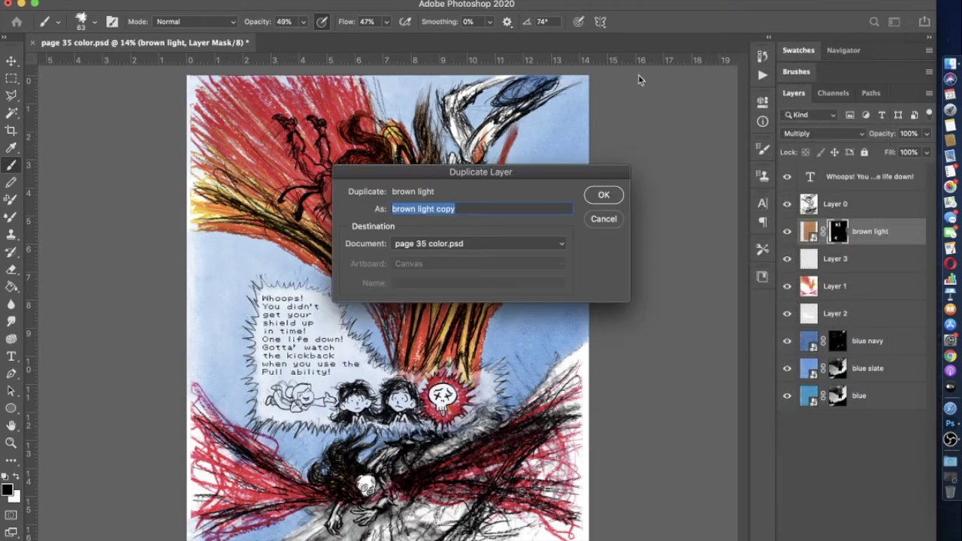
pyautogui.click(604, 194)
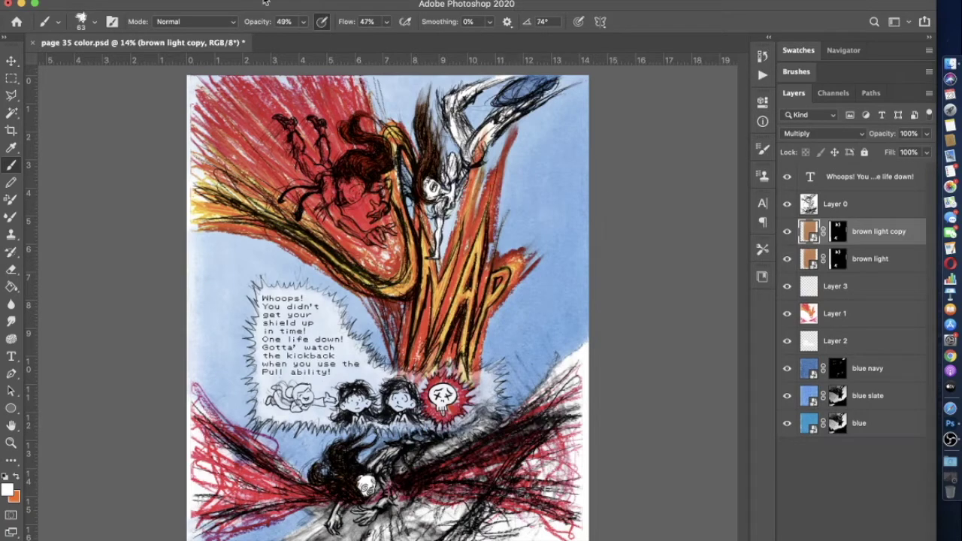
# Set the copy's blend mode to Screen in Blending Options
pyautogui.click(199, 0)
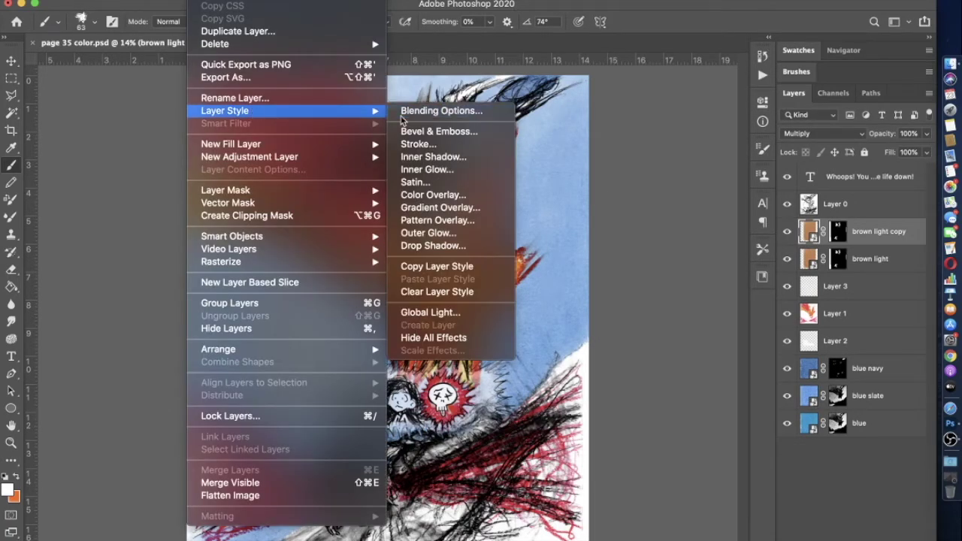
pyautogui.click(668, 89)
pyautogui.click(667, 236)
pyautogui.click(675, 235)
pyautogui.click(675, 238)
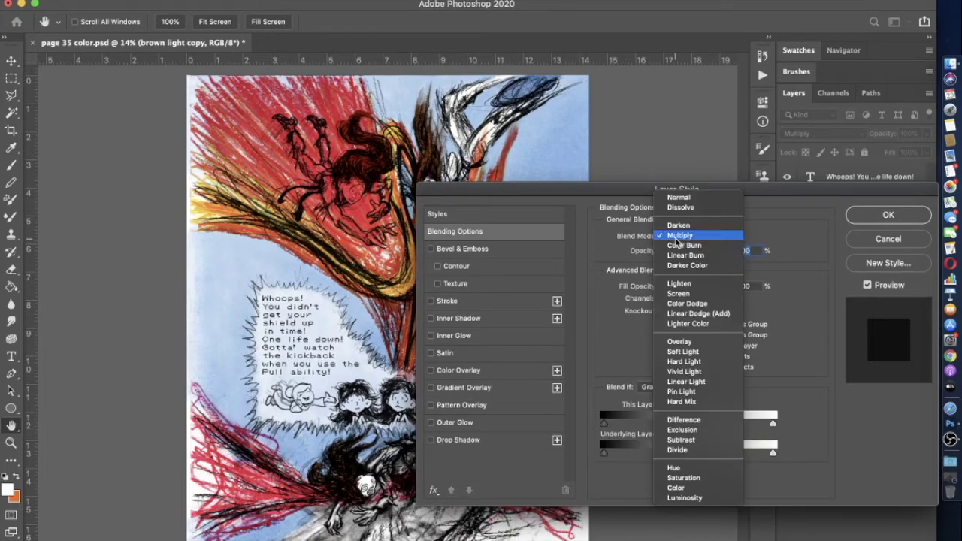
pyautogui.click(679, 293)
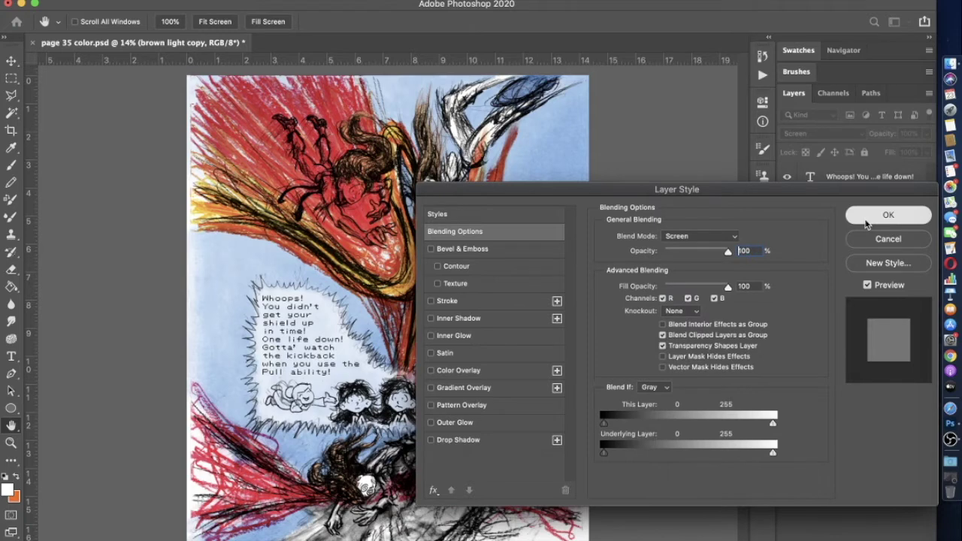
pyautogui.click(879, 217)
# Compare both brown light layers' visibility, then stack the copy directly above the original
pyautogui.moveTo(868, 236); pyautogui.dragTo(863, 297)
pyautogui.click(787, 287)
pyautogui.click(787, 287)
pyautogui.click(787, 232)
pyautogui.click(787, 232)
pyautogui.click(787, 233)
pyautogui.click(787, 232)
pyautogui.click(787, 232)
pyautogui.click(787, 232)
pyautogui.click(787, 287)
pyautogui.click(787, 288)
pyautogui.click(787, 288)
pyautogui.click(787, 288)
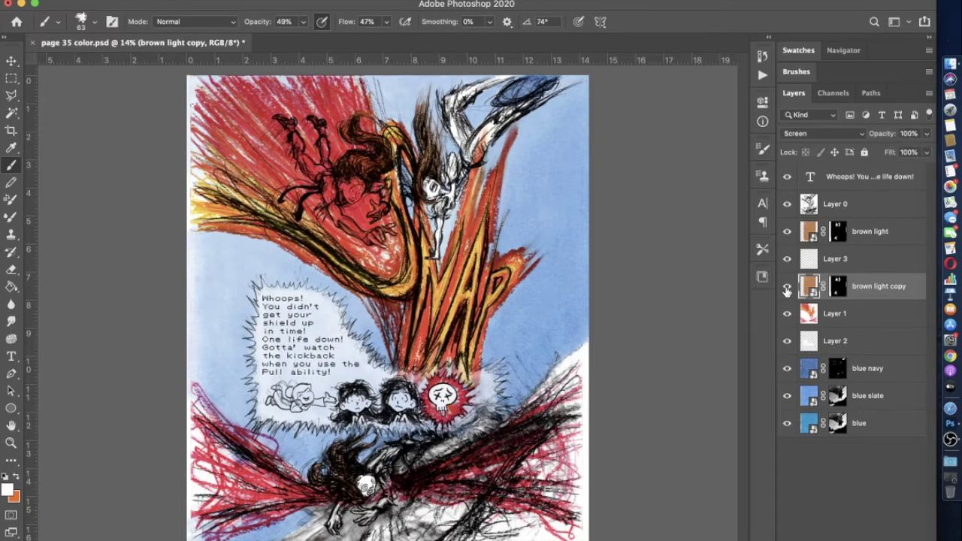
pyautogui.click(787, 232)
pyautogui.click(787, 288)
pyautogui.click(787, 288)
pyautogui.click(787, 288)
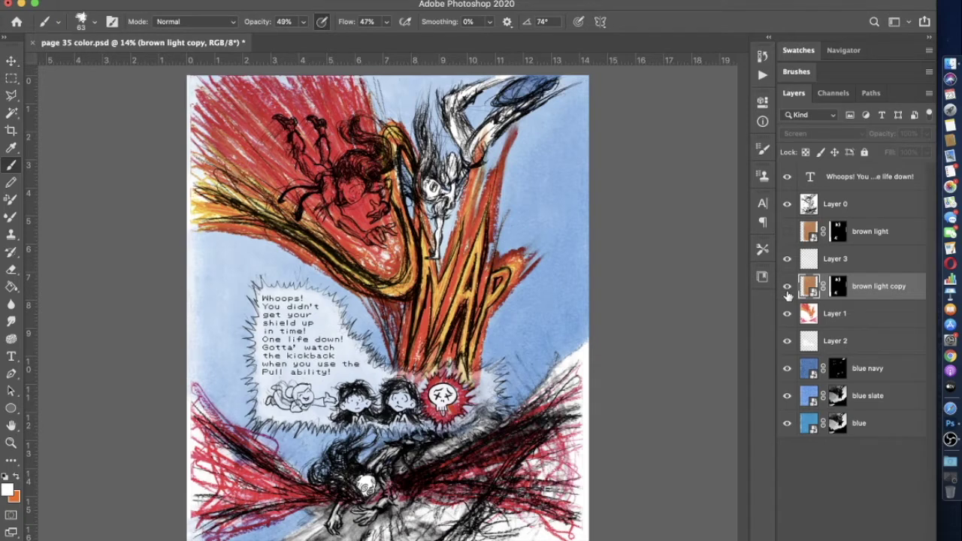
pyautogui.click(787, 288)
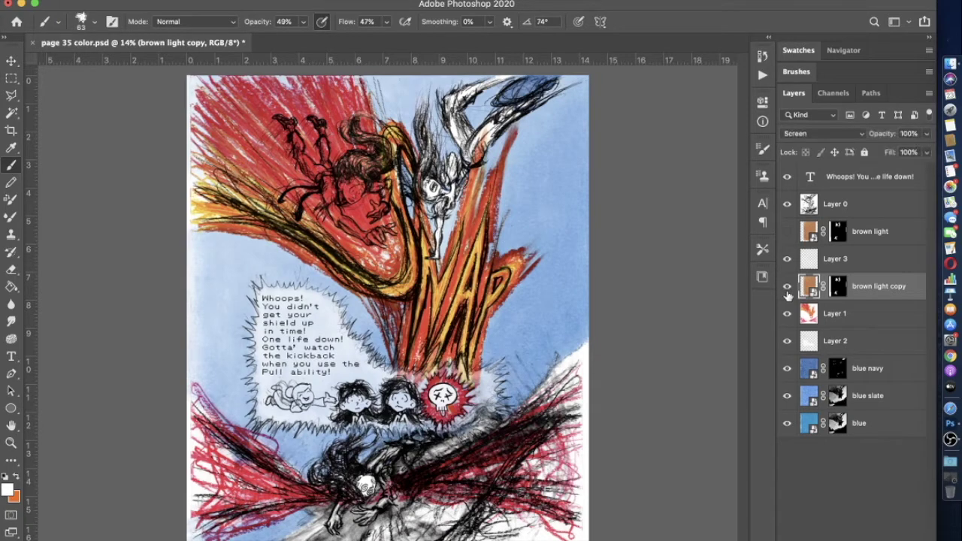
pyautogui.click(787, 231)
pyautogui.moveTo(859, 288); pyautogui.dragTo(860, 226)
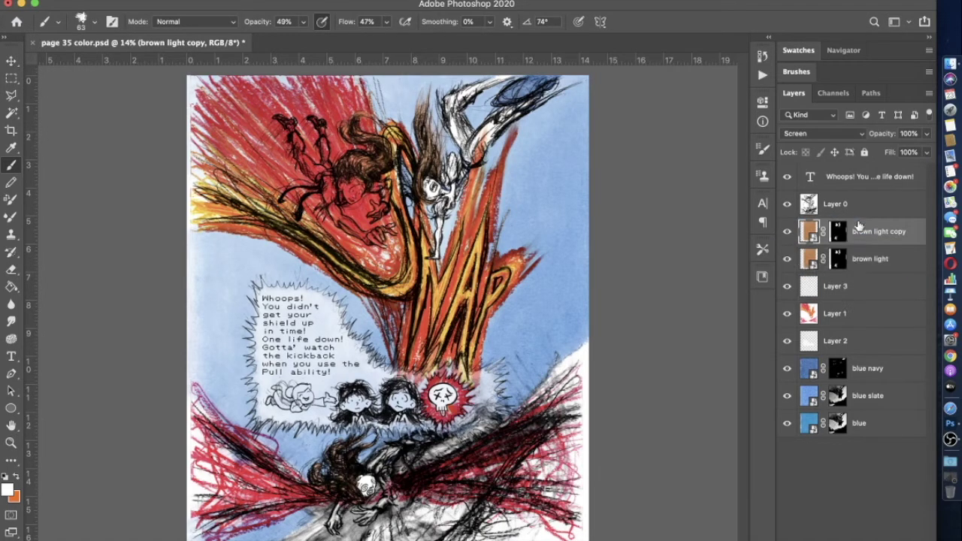
# Set brown light copy to Lighten blend mode at 88% opacity
pyautogui.click(789, 231)
pyautogui.click(789, 232)
pyautogui.click(199, 0)
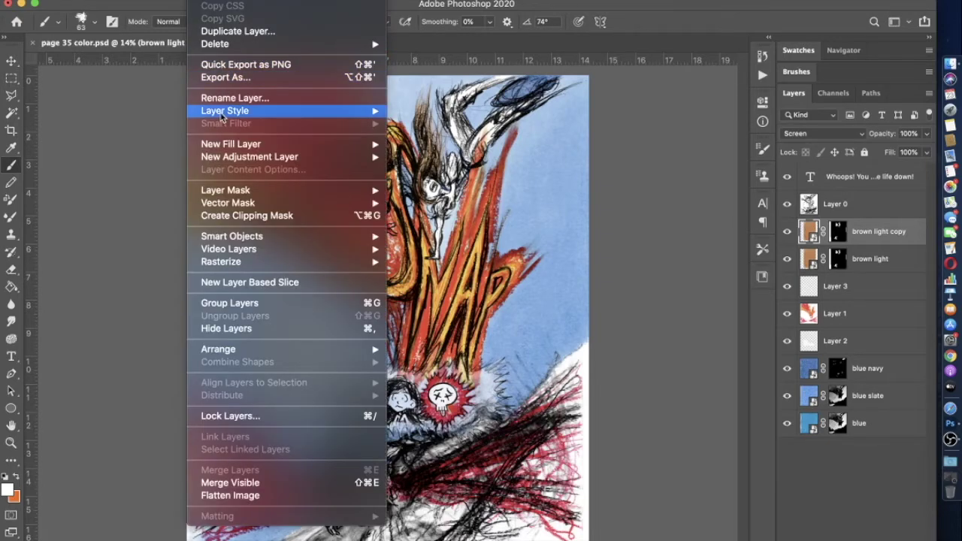
pyautogui.moveTo(353, 113)
pyautogui.click(436, 110)
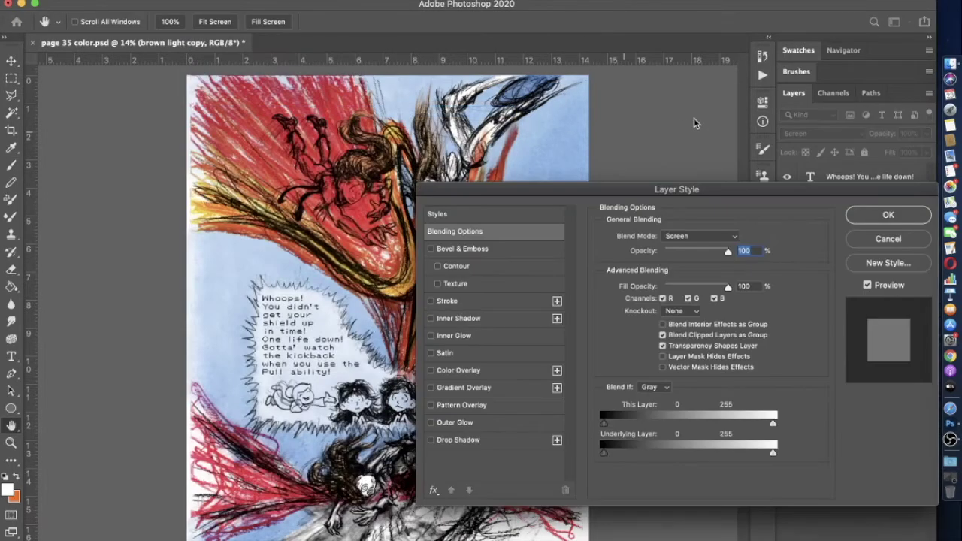
pyautogui.click(699, 236)
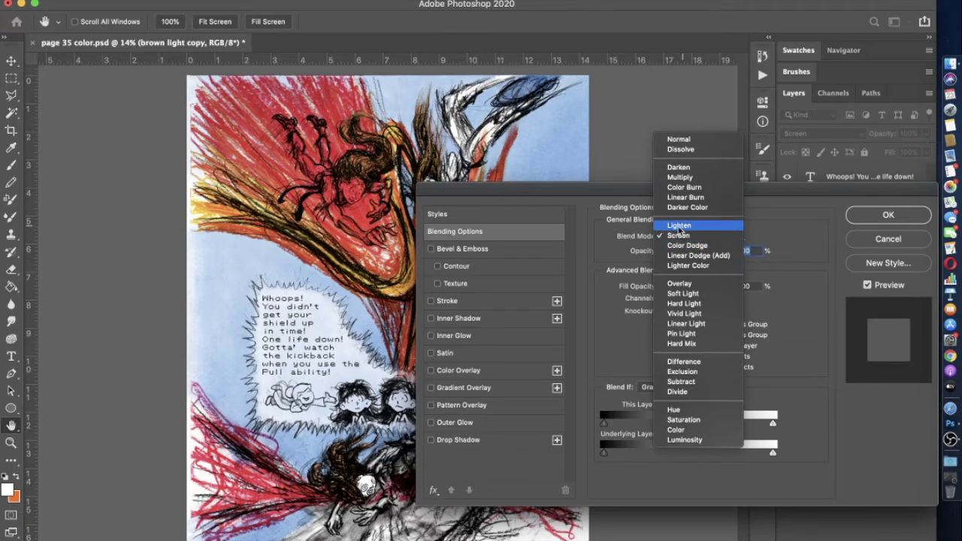
pyautogui.click(680, 225)
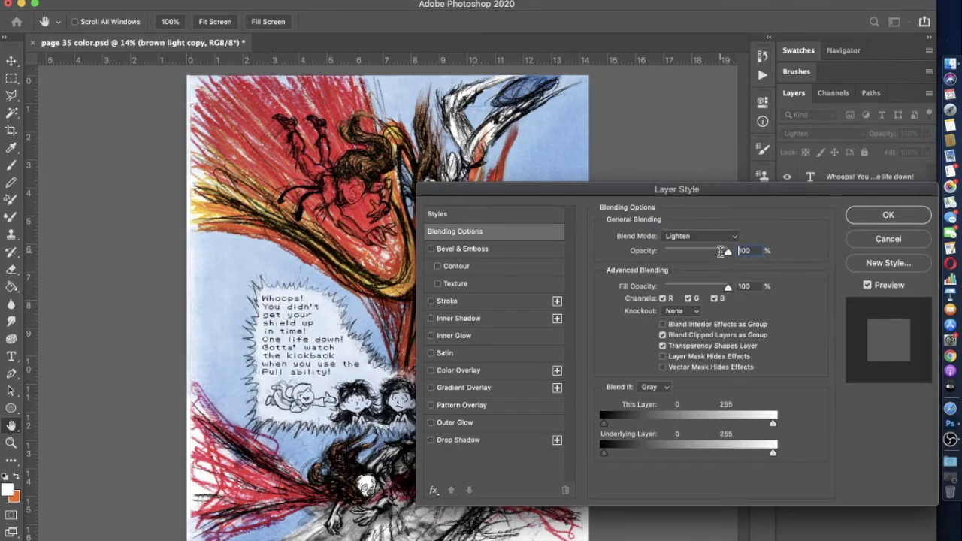
pyautogui.moveTo(721, 254); pyautogui.dragTo(715, 253)
pyautogui.click(876, 216)
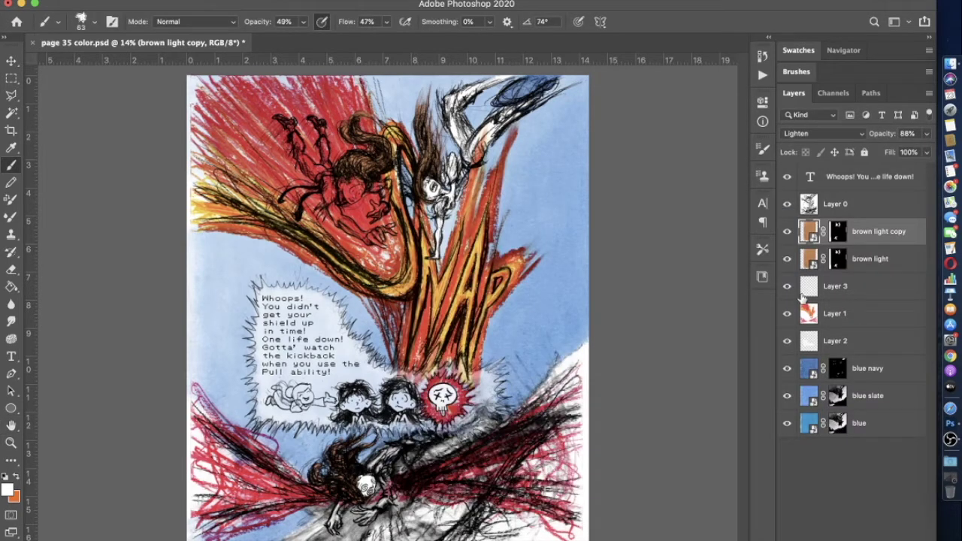
# Turn brown light copy off and on repeatedly to judge the Lighten effect
pyautogui.click(787, 233)
pyautogui.click(786, 233)
pyautogui.click(785, 235)
pyautogui.click(785, 235)
pyautogui.click(786, 234)
pyautogui.click(786, 234)
pyautogui.click(785, 234)
pyautogui.click(785, 234)
pyautogui.click(785, 235)
pyautogui.click(786, 235)
pyautogui.click(786, 234)
pyautogui.click(785, 235)
# Swap the two brown light layers' order, recheck the copy, and select its mask
pyautogui.moveTo(848, 235); pyautogui.dragTo(870, 231)
pyautogui.click(787, 232)
pyautogui.click(788, 232)
pyautogui.click(787, 232)
pyautogui.click(788, 232)
pyautogui.click(838, 232)
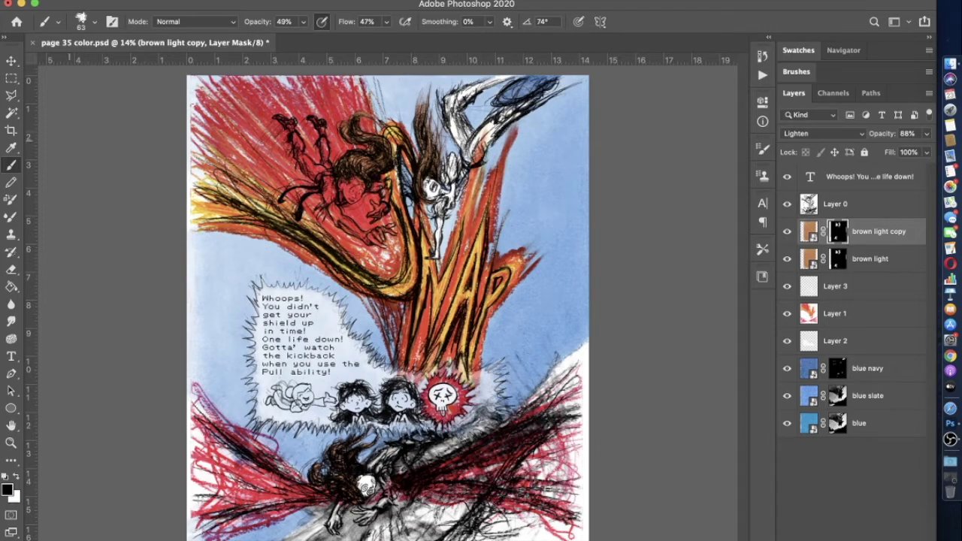
# Enlarge the brush to 412 px and lower its opacity to 22%
pyautogui.click(92, 21)
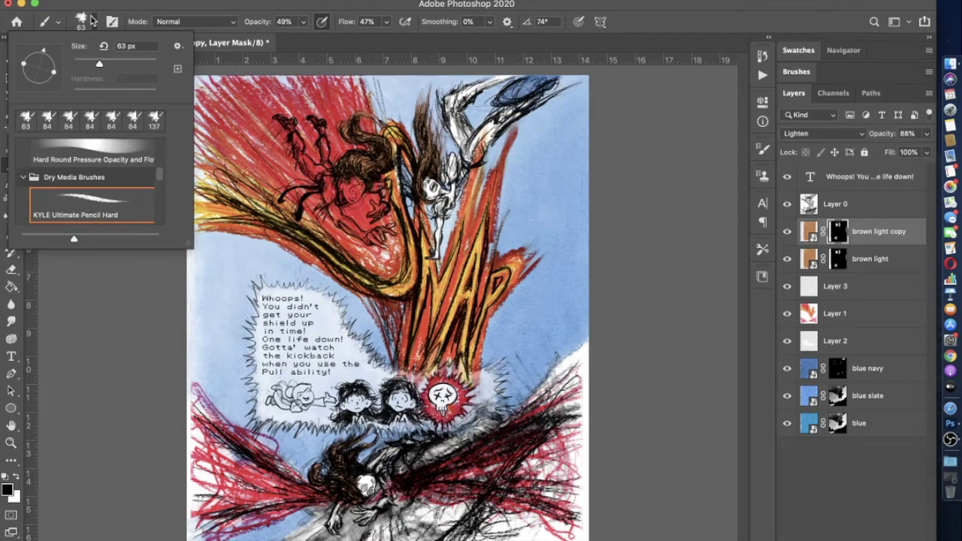
pyautogui.click(145, 64)
pyautogui.press('Return')
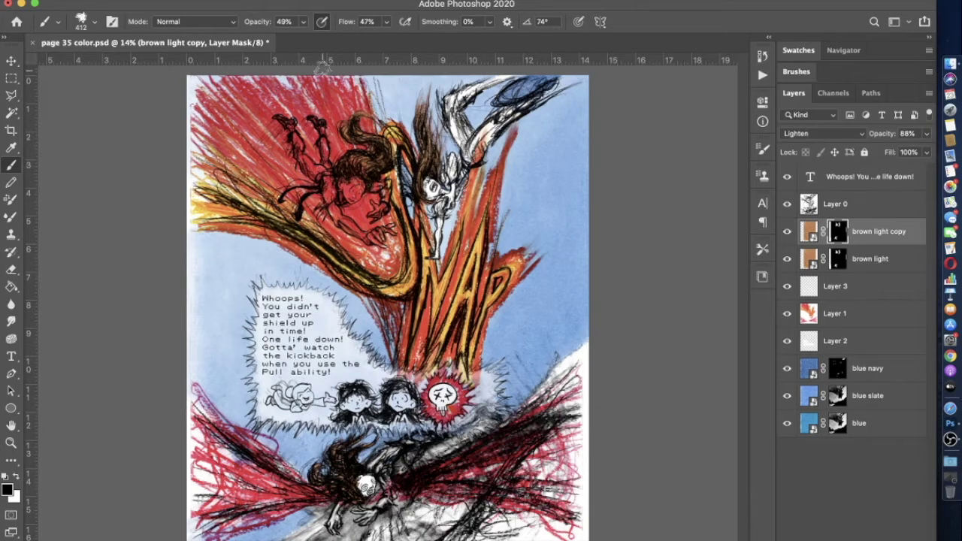
pyautogui.moveTo(302, 21); pyautogui.dragTo(288, 42)
# Toggle brown light copy and brown light to compare the hair shading
pyautogui.click(787, 232)
pyautogui.click(787, 232)
pyautogui.click(787, 231)
pyautogui.click(786, 232)
pyautogui.click(786, 232)
pyautogui.click(786, 233)
pyautogui.click(787, 260)
pyautogui.click(787, 262)
pyautogui.click(787, 263)
pyautogui.click(787, 262)
pyautogui.click(786, 231)
pyautogui.click(787, 258)
pyautogui.click(787, 257)
pyautogui.click(786, 256)
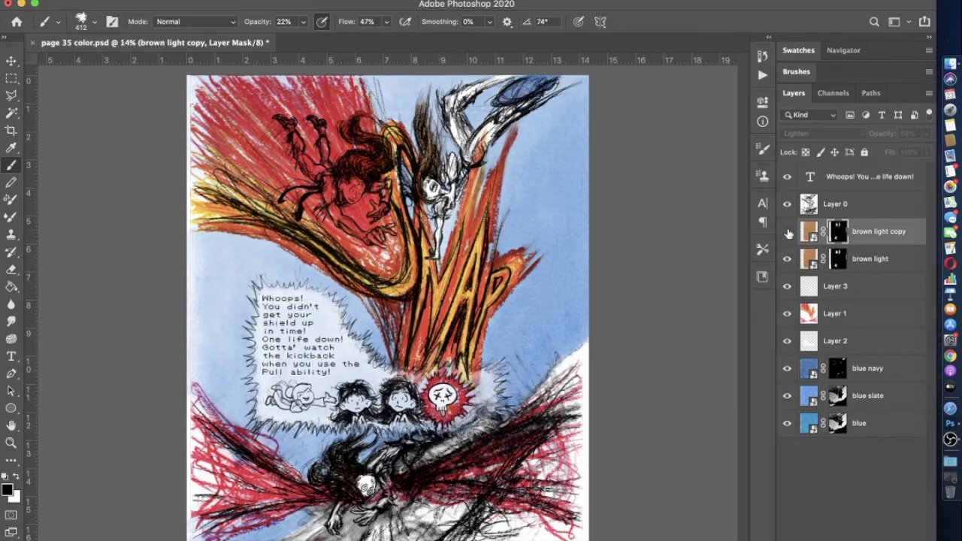
# Flash brown light copy on and off repeatedly, leaving it visible
pyautogui.click(787, 233)
pyautogui.click(787, 233)
pyautogui.click(787, 233)
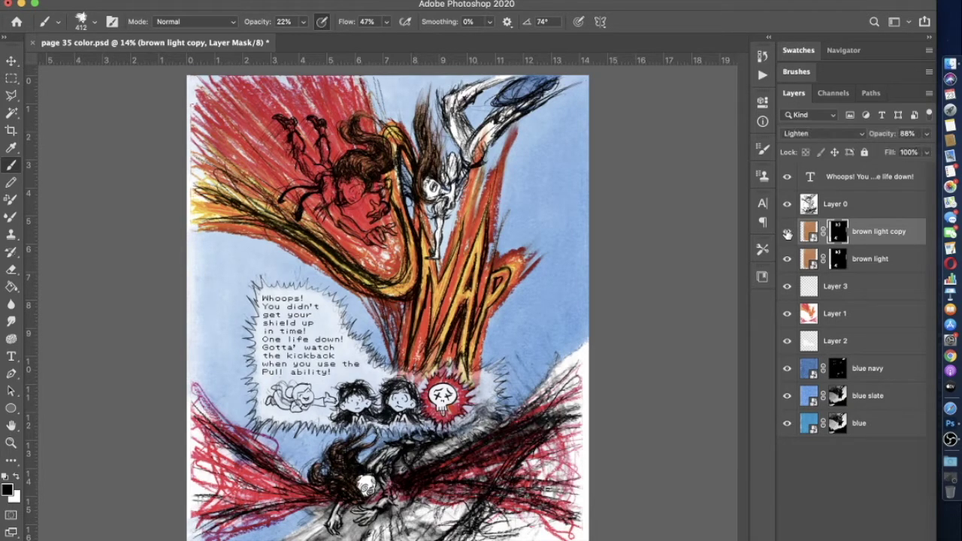
pyautogui.click(787, 233)
pyautogui.click(787, 233)
pyautogui.click(787, 232)
pyautogui.click(787, 232)
pyautogui.click(787, 231)
pyautogui.click(788, 232)
pyautogui.click(788, 232)
pyautogui.click(789, 233)
pyautogui.click(789, 232)
pyautogui.click(789, 232)
# Pick brown.tiff from the texture scans folder and drop it onto the comic page
pyautogui.press('super+Tab')
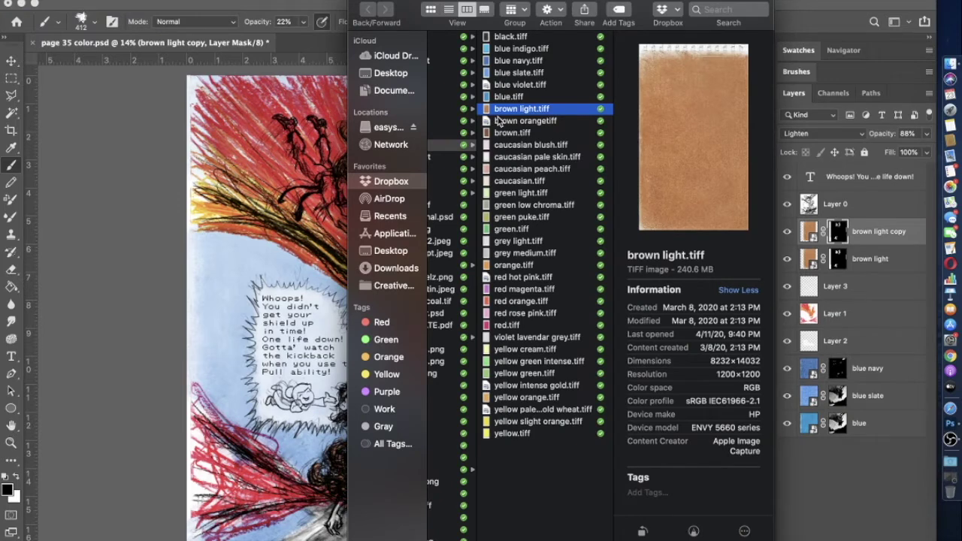
pyautogui.click(498, 121)
pyautogui.click(496, 133)
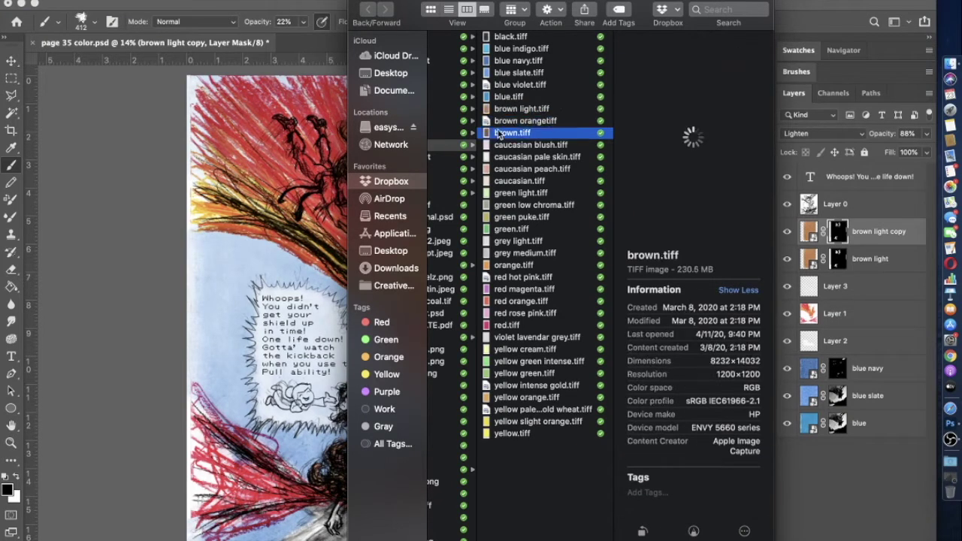
pyautogui.press('super+Tab')
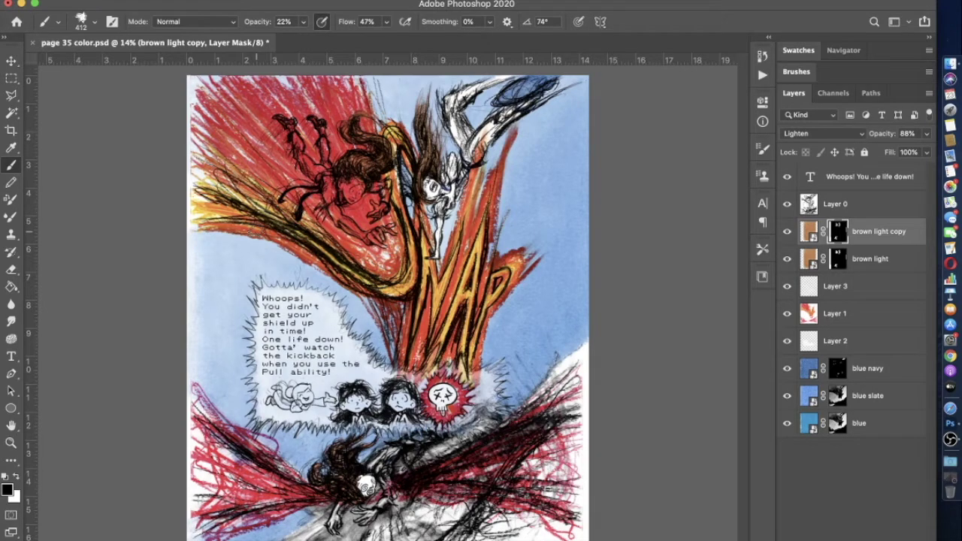
pyautogui.moveTo(256, 232); pyautogui.dragTo(256, 233)
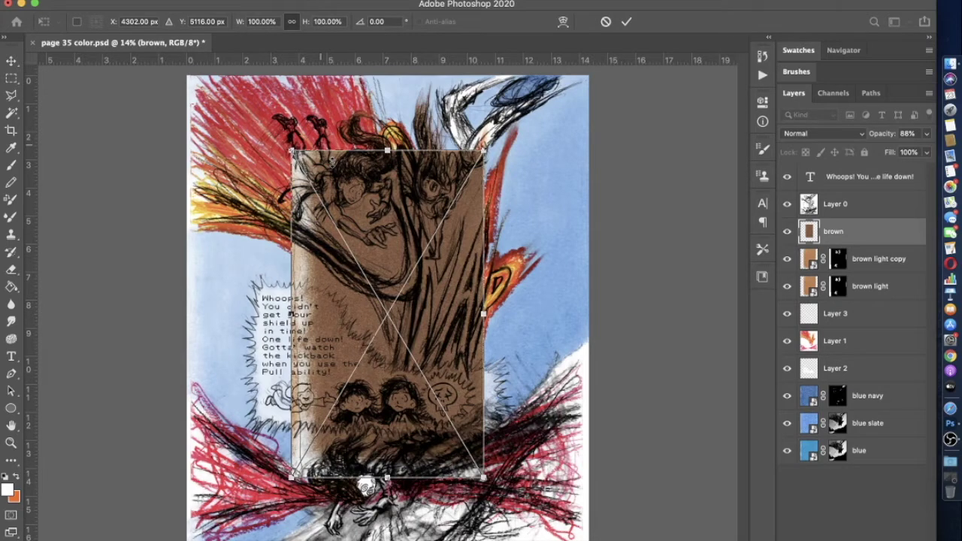
# Position and scale the brown texture to about 152%, commit it, and hide the layer
pyautogui.moveTo(331, 161); pyautogui.dragTo(279, 82)
pyautogui.moveTo(432, 399); pyautogui.dragTo(554, 538)
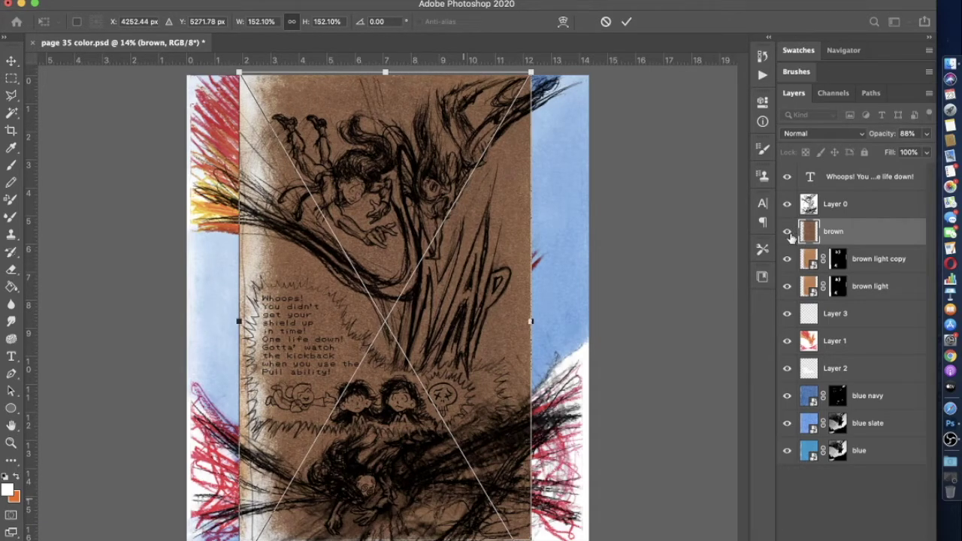
pyautogui.press('Return')
pyautogui.press('b')
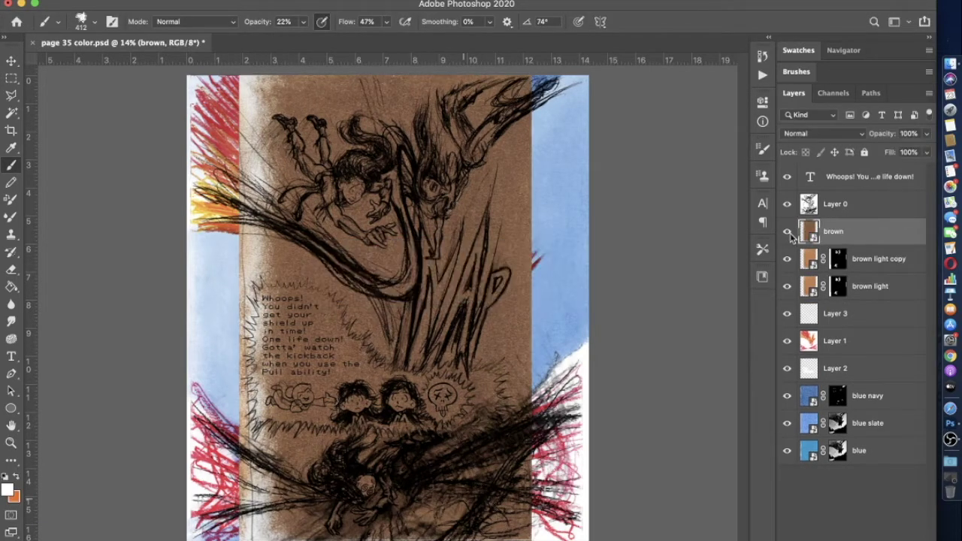
pyautogui.click(788, 233)
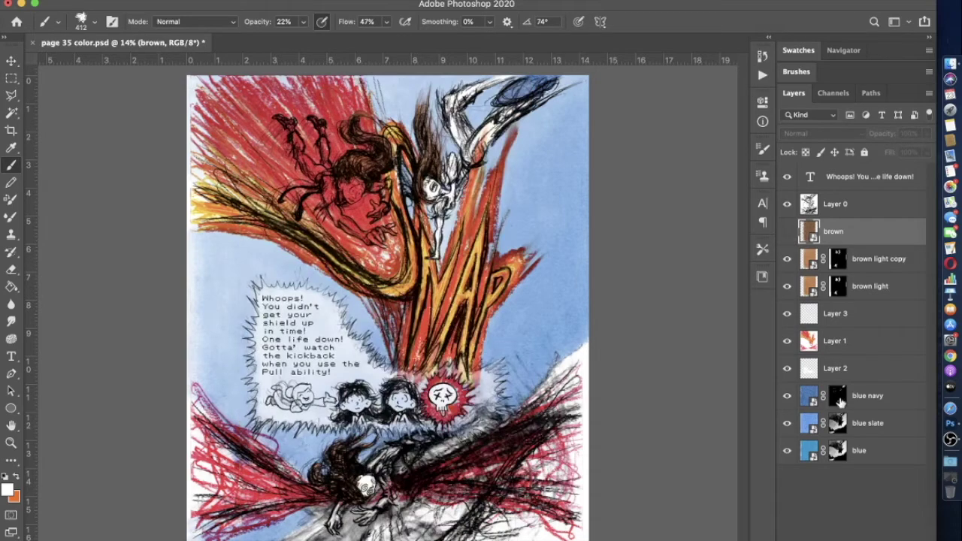
pyautogui.click(837, 396)
# Switch to white and set the brush to 100% opacity and 79 px size
pyautogui.press('x')
pyautogui.scroll(3, 135, 442)
pyautogui.scroll(5, 349, 237)
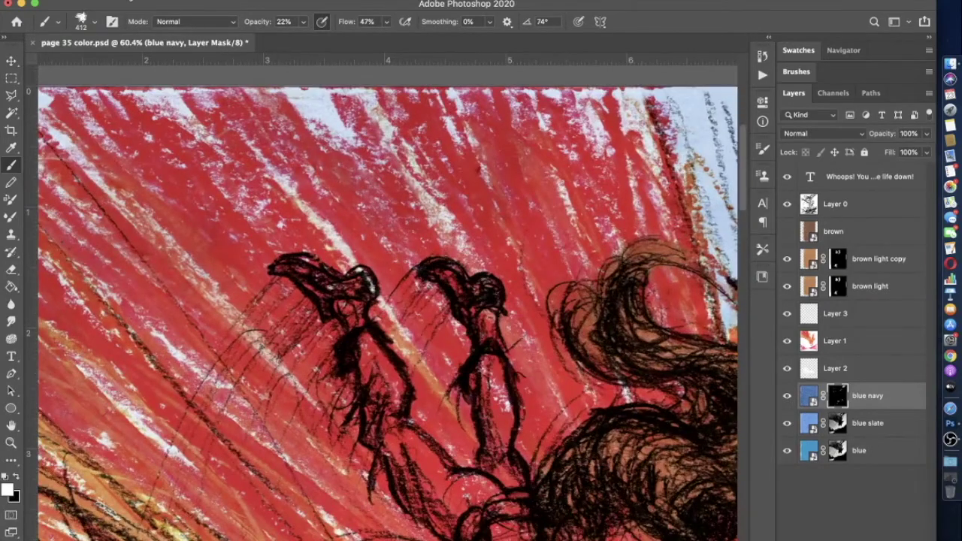
pyautogui.click(302, 21)
pyautogui.moveTo(324, 36); pyautogui.dragTo(355, 39)
pyautogui.click(89, 27)
pyautogui.doubleClick(124, 39)
pyautogui.write('79')
pyautogui.press('Return')
# Paint navy onto both small figures' heads, then lower brush opacity to 87%
pyautogui.moveTo(360, 287)
pyautogui.mouseDown()
pyautogui.moveTo(336, 286)
pyautogui.moveTo(324, 304)
pyautogui.moveTo(316, 278)
pyautogui.moveTo(330, 289)
pyautogui.moveTo(280, 269)
pyautogui.moveTo(327, 315)
pyautogui.moveTo(326, 283)
pyautogui.moveTo(281, 267)
pyautogui.mouseUp()
pyautogui.moveTo(464, 307)
pyautogui.mouseDown()
pyautogui.moveTo(437, 275)
pyautogui.moveTo(467, 307)
pyautogui.moveTo(475, 288)
pyautogui.moveTo(491, 300)
pyautogui.moveTo(497, 293)
pyautogui.moveTo(463, 302)
pyautogui.moveTo(496, 302)
pyautogui.mouseUp()
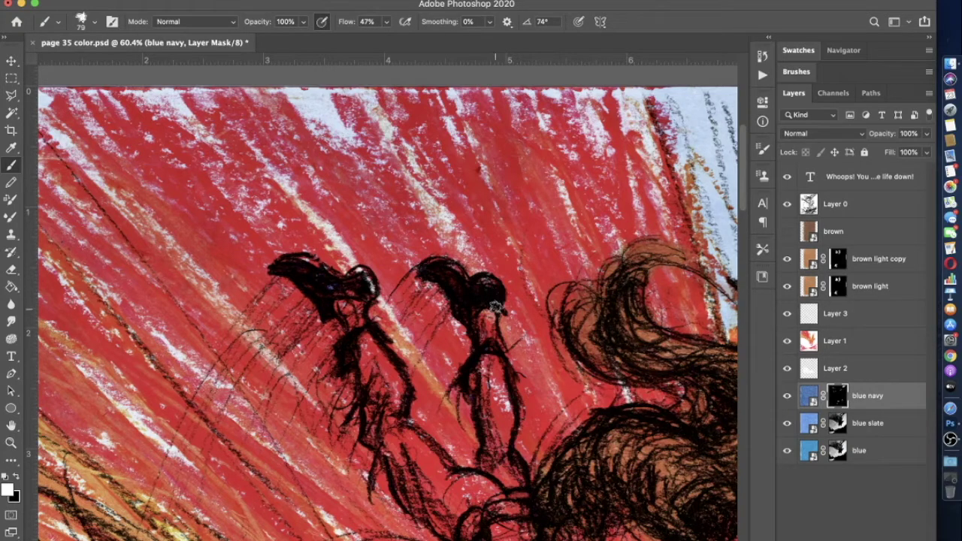
pyautogui.moveTo(366, 286)
pyautogui.mouseDown()
pyautogui.moveTo(333, 289)
pyautogui.moveTo(325, 307)
pyautogui.moveTo(318, 284)
pyautogui.moveTo(284, 263)
pyautogui.mouseUp()
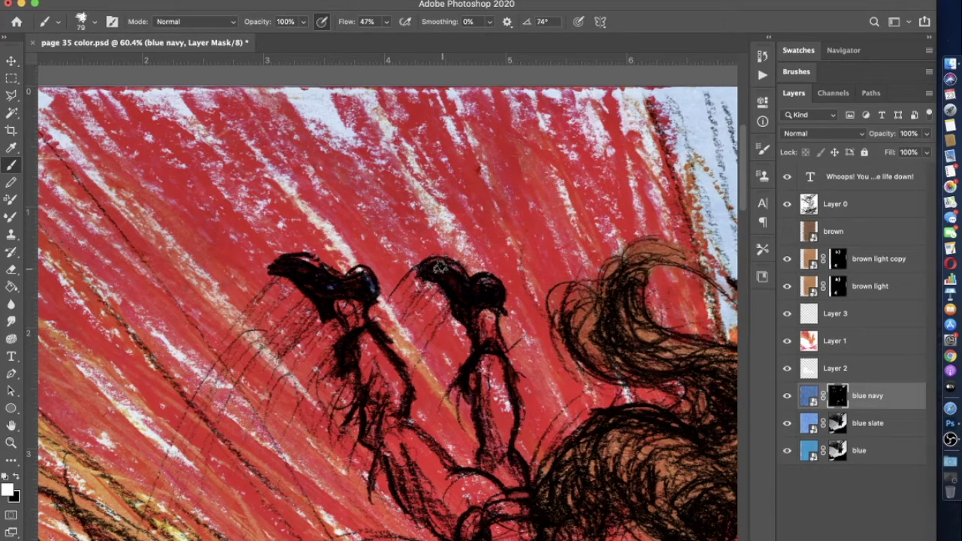
pyautogui.click(303, 21)
pyautogui.moveTo(292, 36); pyautogui.dragTo(294, 37)
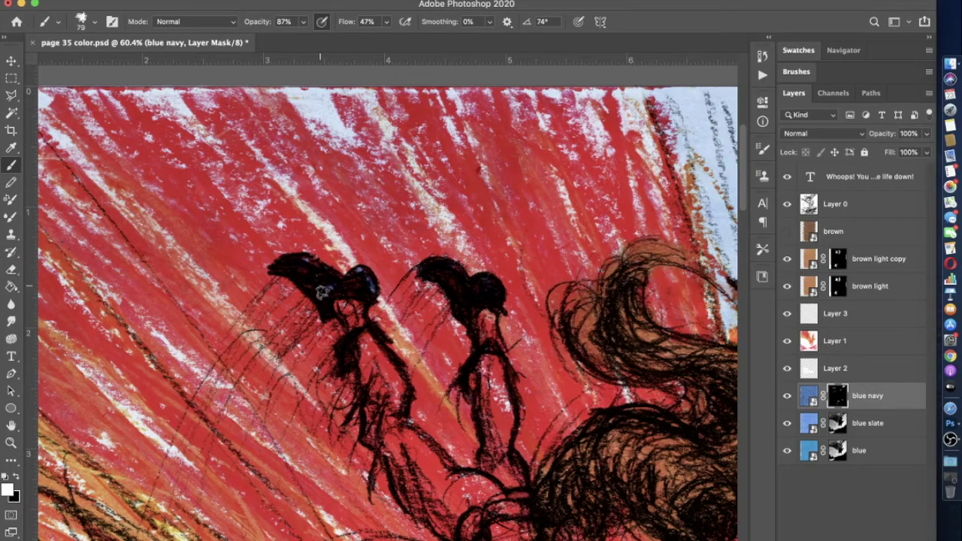
pyautogui.press('super+minus')
pyautogui.scroll(-8, 339, 293)
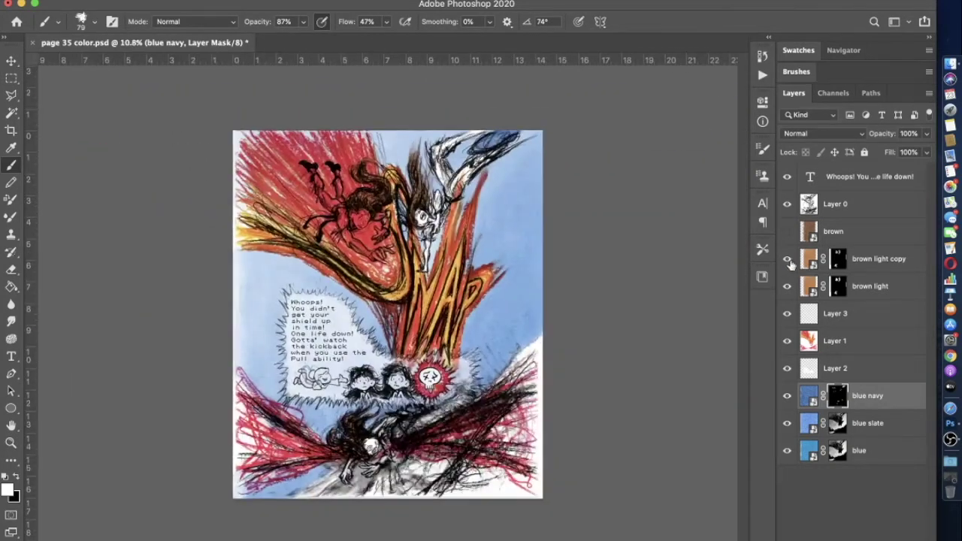
pyautogui.click(787, 260)
pyautogui.click(787, 259)
pyautogui.click(787, 259)
pyautogui.click(787, 260)
pyautogui.click(787, 259)
pyautogui.click(787, 259)
pyautogui.click(787, 286)
pyautogui.click(787, 287)
pyautogui.click(787, 287)
pyautogui.click(787, 288)
pyautogui.click(787, 287)
pyautogui.click(787, 288)
pyautogui.click(787, 259)
pyautogui.click(787, 259)
pyautogui.click(787, 287)
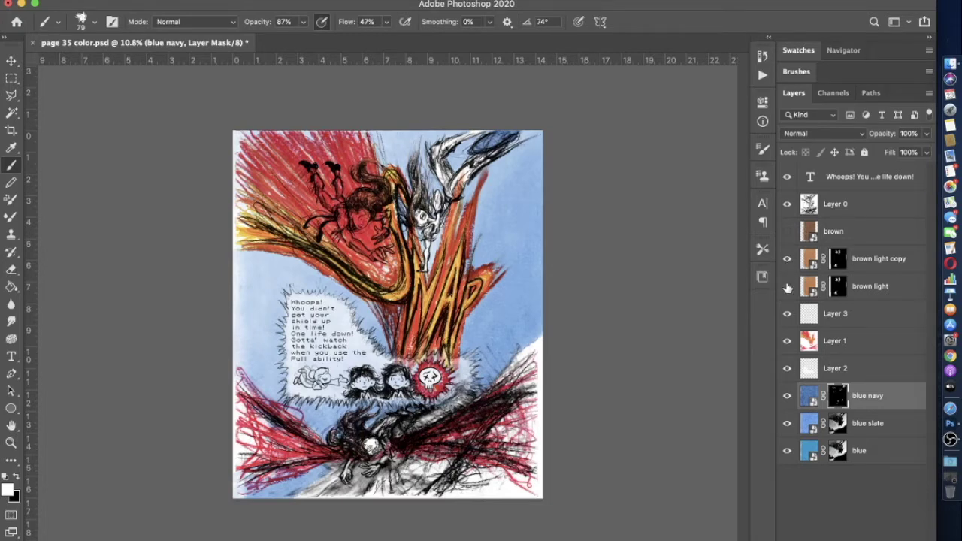
pyautogui.click(787, 288)
pyautogui.click(787, 260)
pyautogui.click(787, 259)
pyautogui.click(787, 259)
pyautogui.click(787, 260)
pyautogui.click(787, 259)
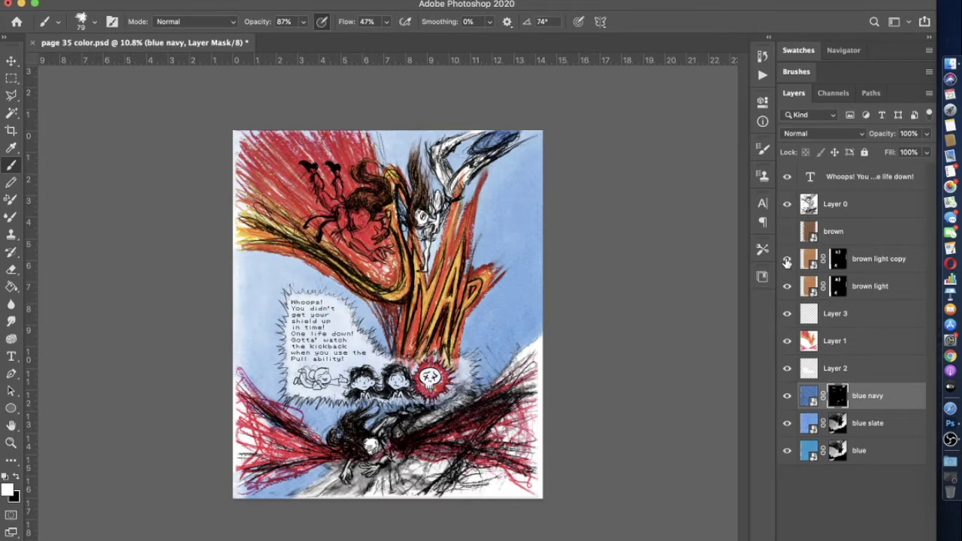
pyautogui.click(804, 342)
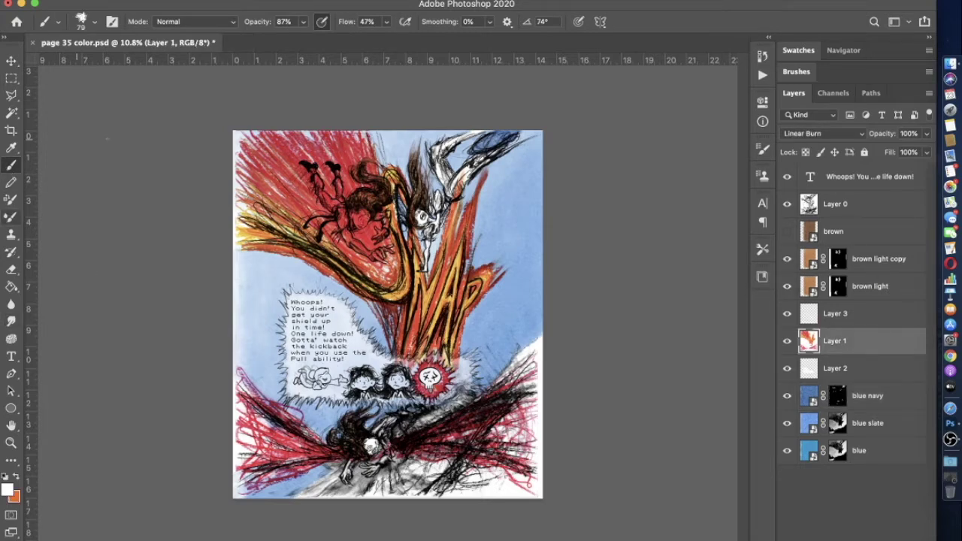
# Paint white over the red figure's leg with a 169 px brush, then undo it
pyautogui.scroll(3, 443, 184)
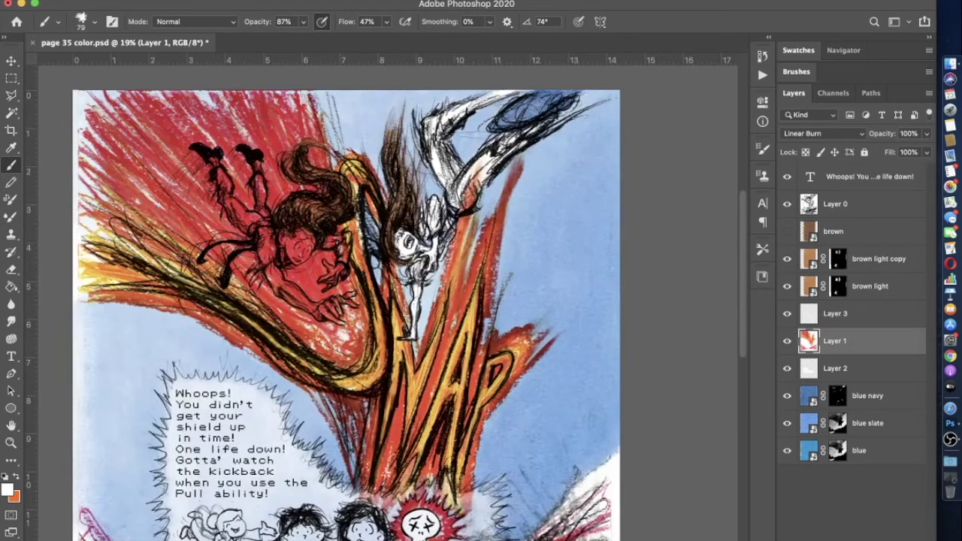
pyautogui.click(94, 21)
pyautogui.click(133, 61)
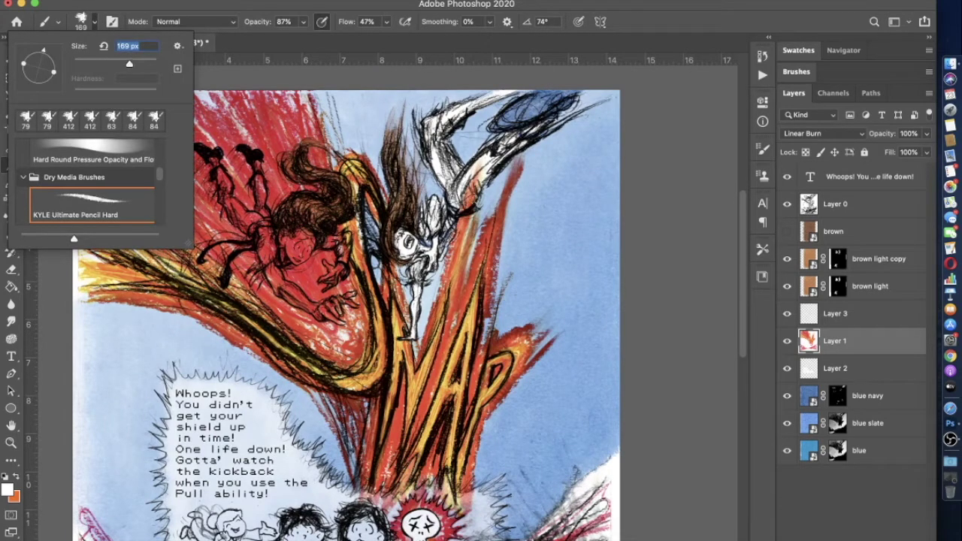
pyautogui.press('Return')
pyautogui.moveTo(465, 210)
pyautogui.mouseDown()
pyautogui.moveTo(485, 165)
pyautogui.moveTo(463, 185)
pyautogui.moveTo(470, 196)
pyautogui.mouseUp()
pyautogui.press('super+z')
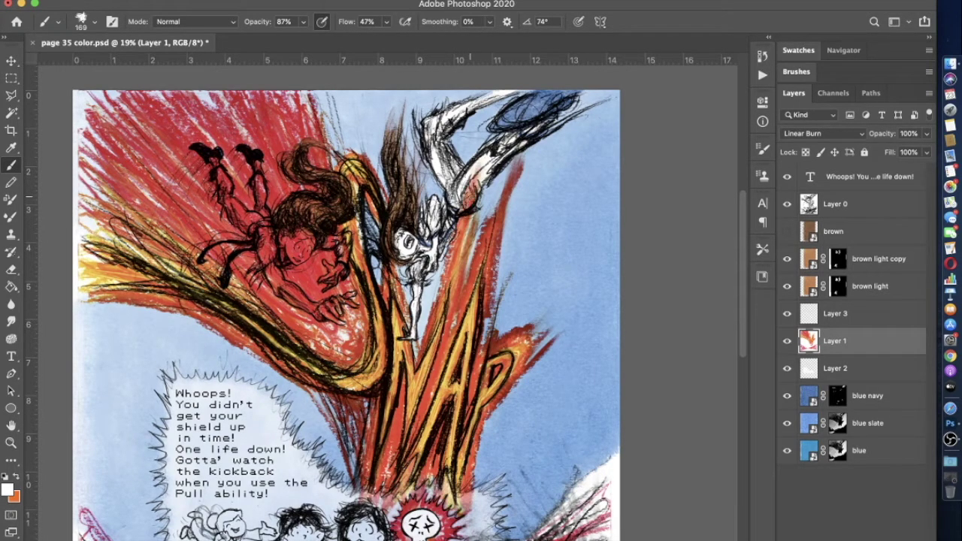
# Repaint the leg more lightly with brush opacity at 63%
pyautogui.click(304, 23)
pyautogui.moveTo(303, 36); pyautogui.dragTo(289, 38)
pyautogui.click(470, 197)
pyautogui.moveTo(470, 197); pyautogui.dragTo(480, 164)
# Zoom out to the whole page and lower the brush opacity to 40%
pyautogui.press('super+minus')
pyautogui.press('super+minus')
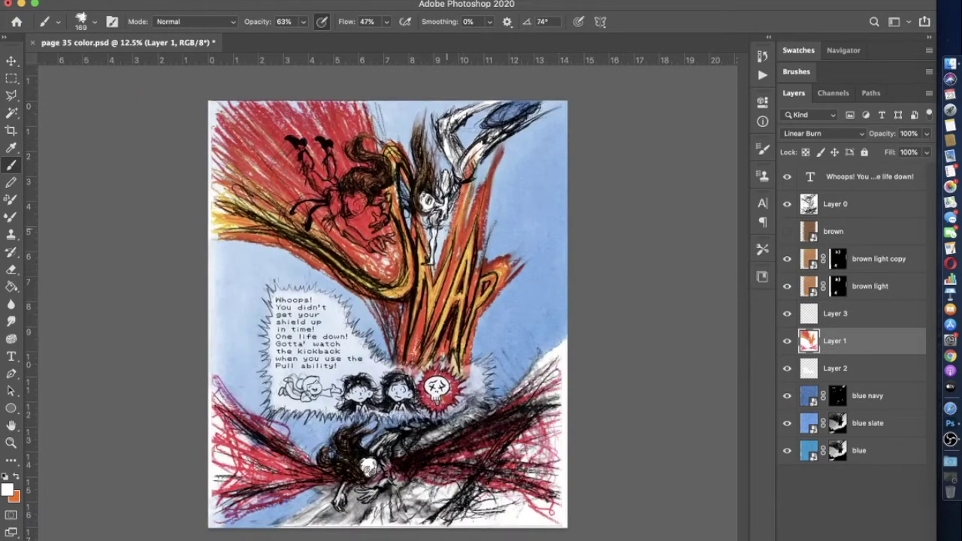
pyautogui.scroll(1, 387, 313)
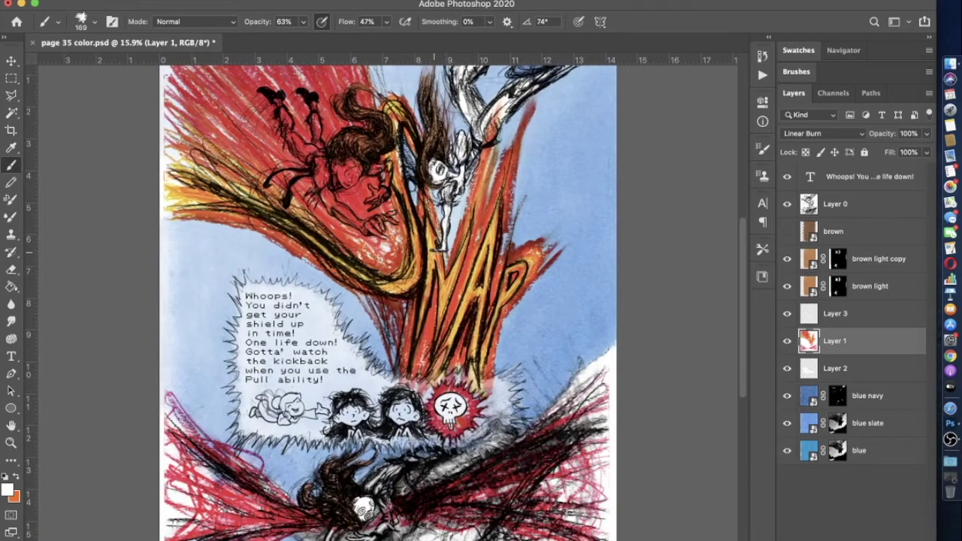
pyautogui.scroll(3, 388, 301)
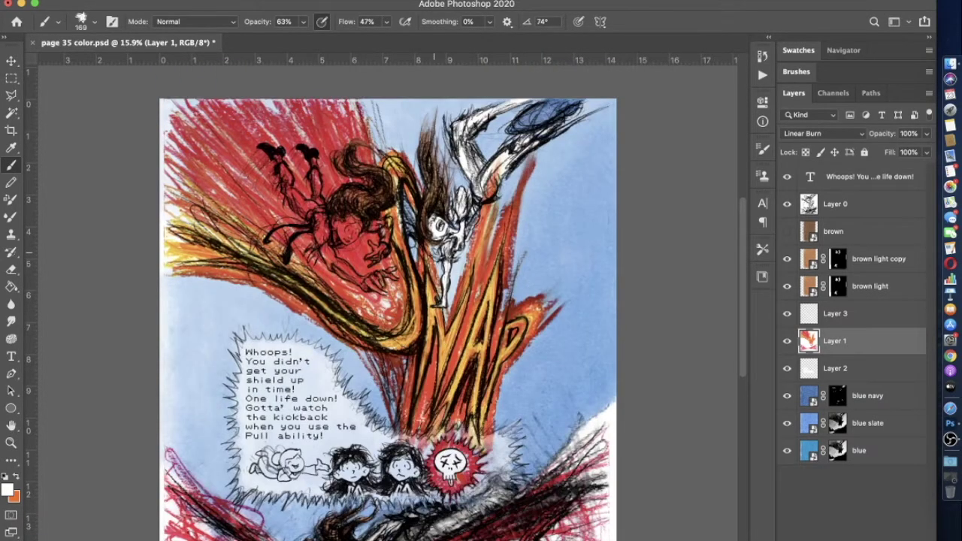
pyautogui.scroll(-2, 435, 252)
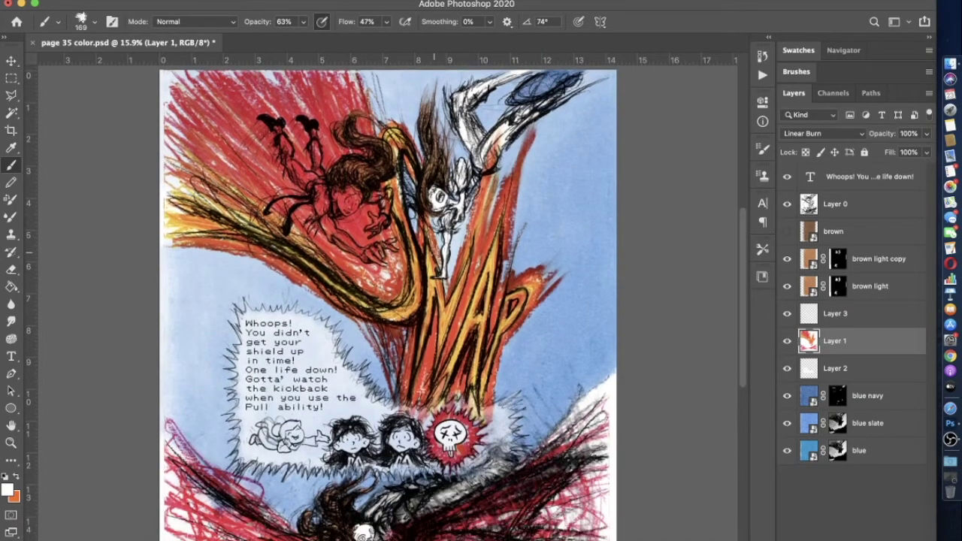
pyautogui.click(303, 21)
pyautogui.moveTo(301, 39); pyautogui.dragTo(286, 39)
pyautogui.click(496, 132)
pyautogui.scroll(-2, 426, 217)
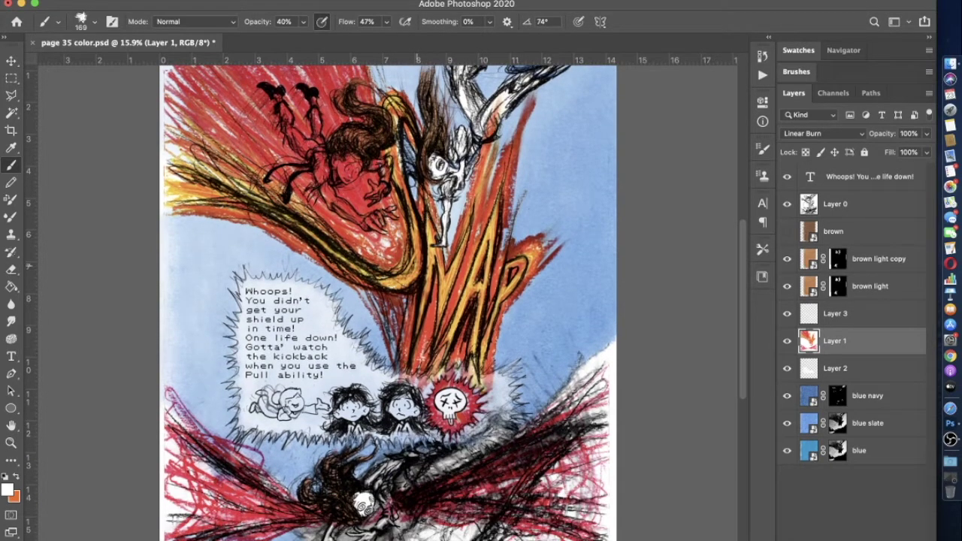
pyautogui.scroll(-1, 417, 266)
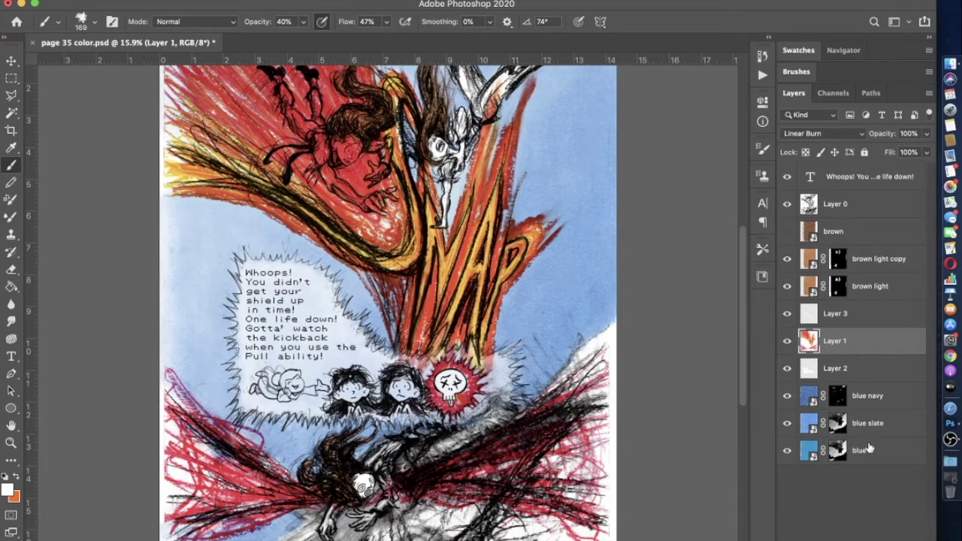
# Merge the three blue layers into one
pyautogui.click(859, 451)
pyautogui.keyDown('shift'); pyautogui.click(867, 395); pyautogui.keyUp('shift')
pyautogui.hotkey('ctrl', 'e')
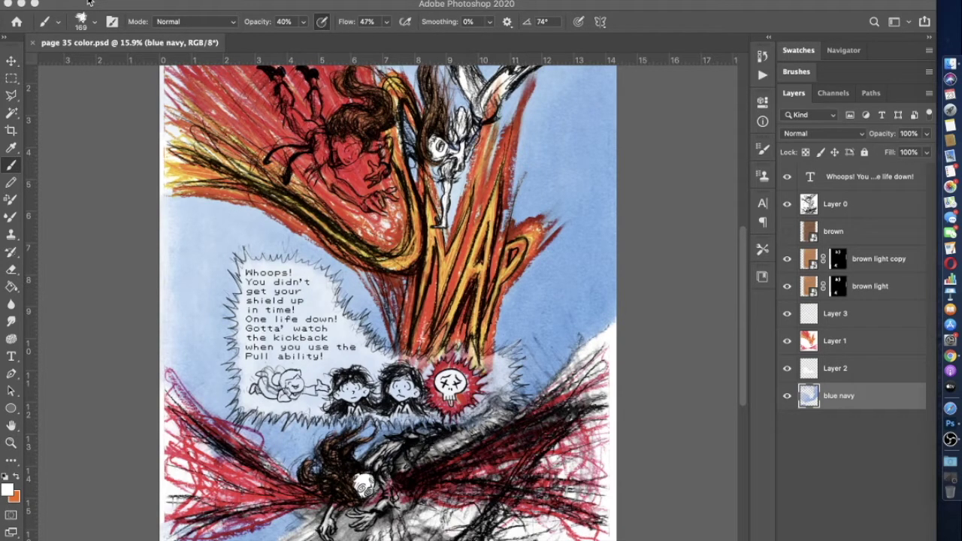
# Show and select the brown texture layer, zoom in, then hide it to reveal the coloured art
pyautogui.click(787, 232)
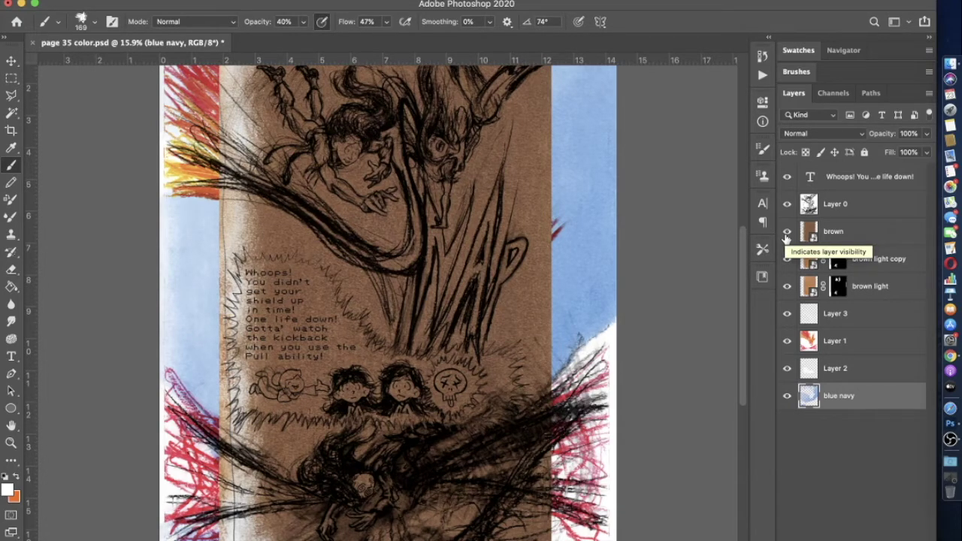
pyautogui.click(827, 231)
pyautogui.scroll(4, 695, 278)
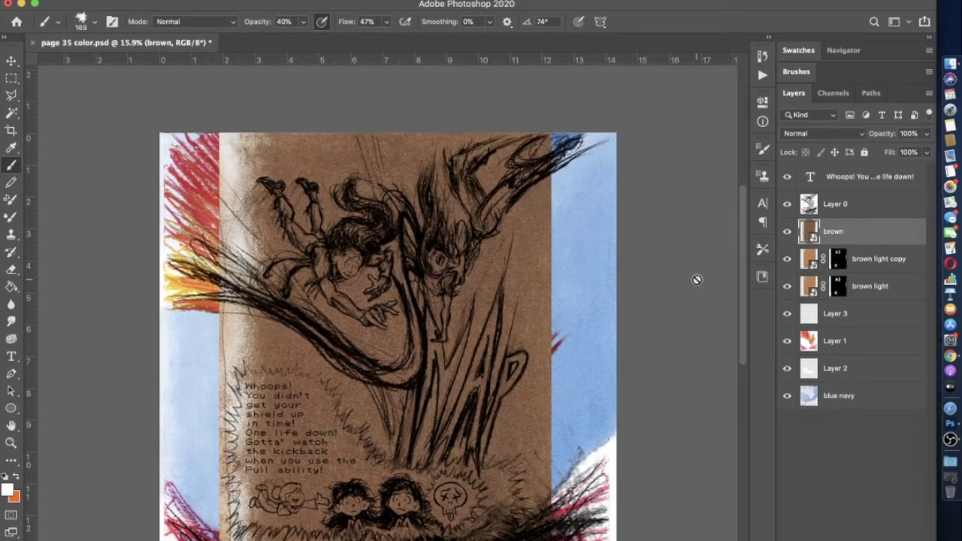
pyautogui.press('super+plus')
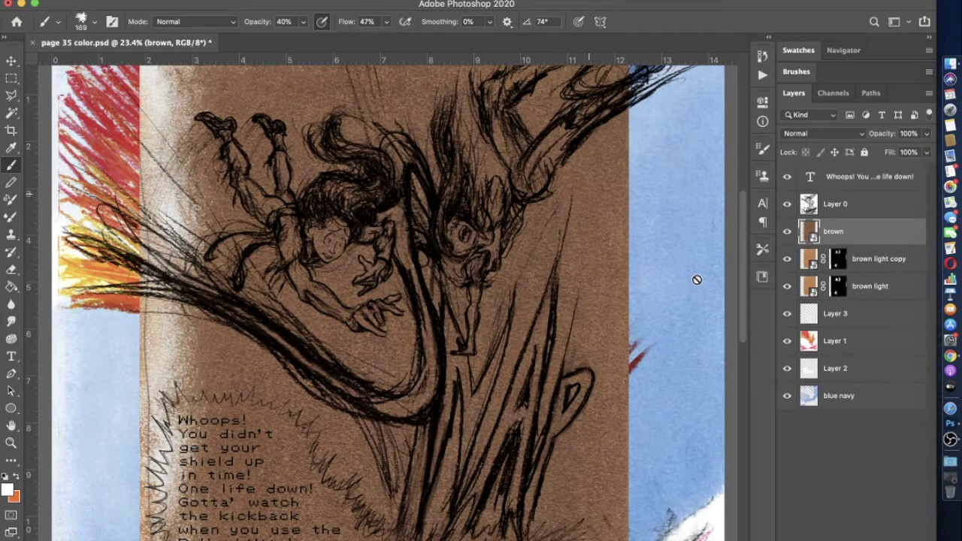
pyautogui.scroll(3, 696, 280)
pyautogui.click(787, 231)
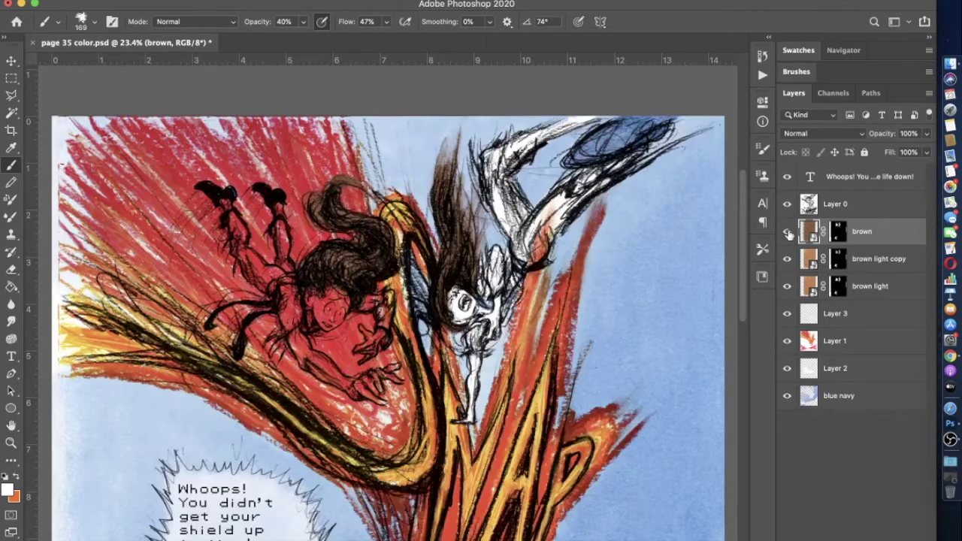
# Open Blending Options for the brown layer and keep its blend mode on Normal
pyautogui.click(215, 1)
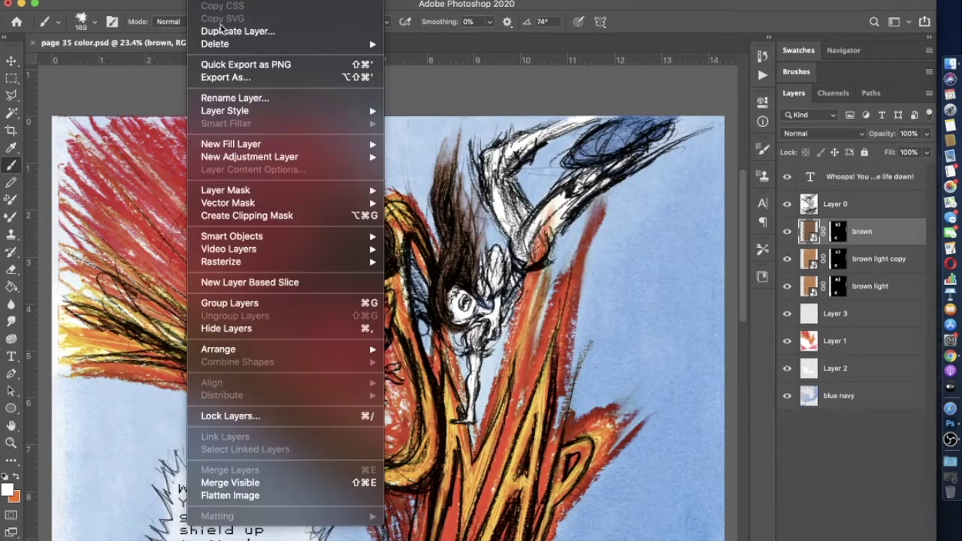
pyautogui.moveTo(312, 119)
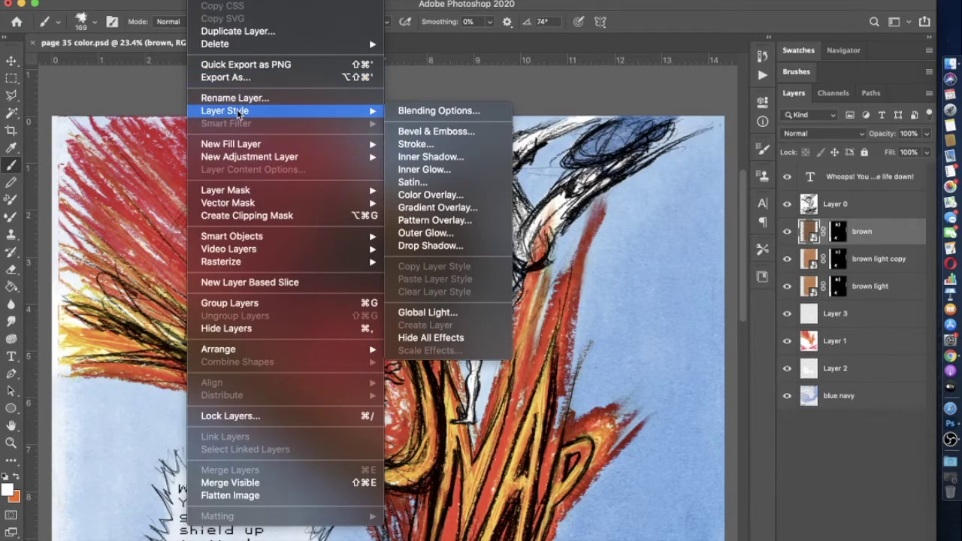
pyautogui.click(398, 110)
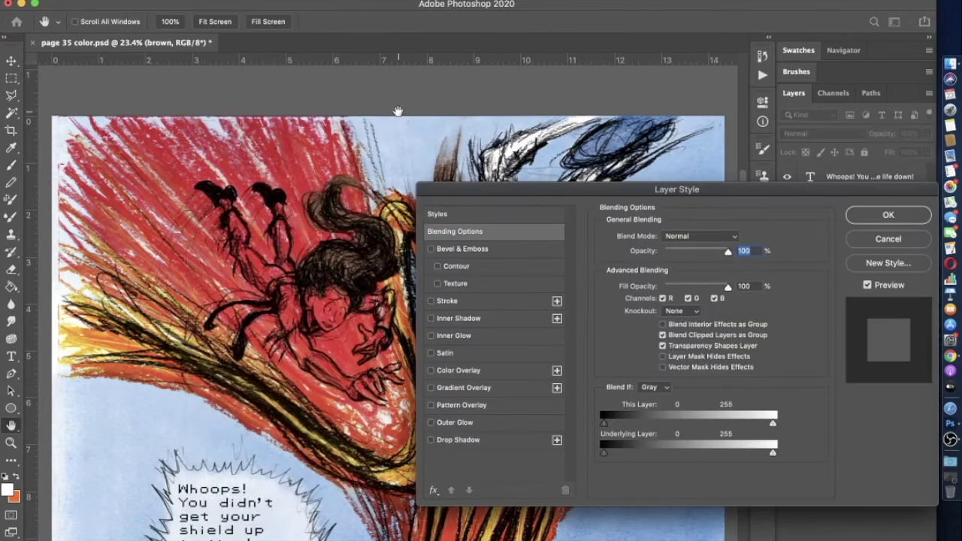
pyautogui.click(675, 238)
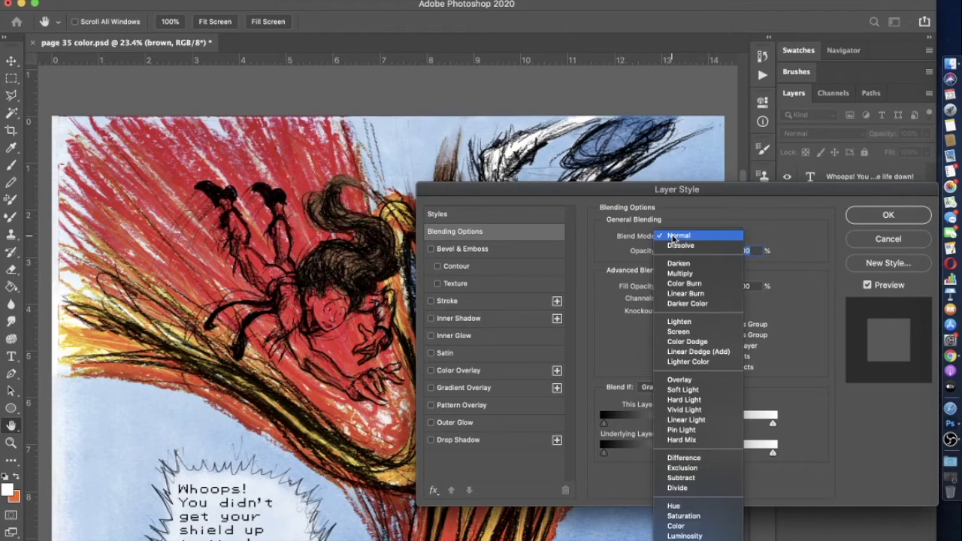
pyautogui.click(675, 237)
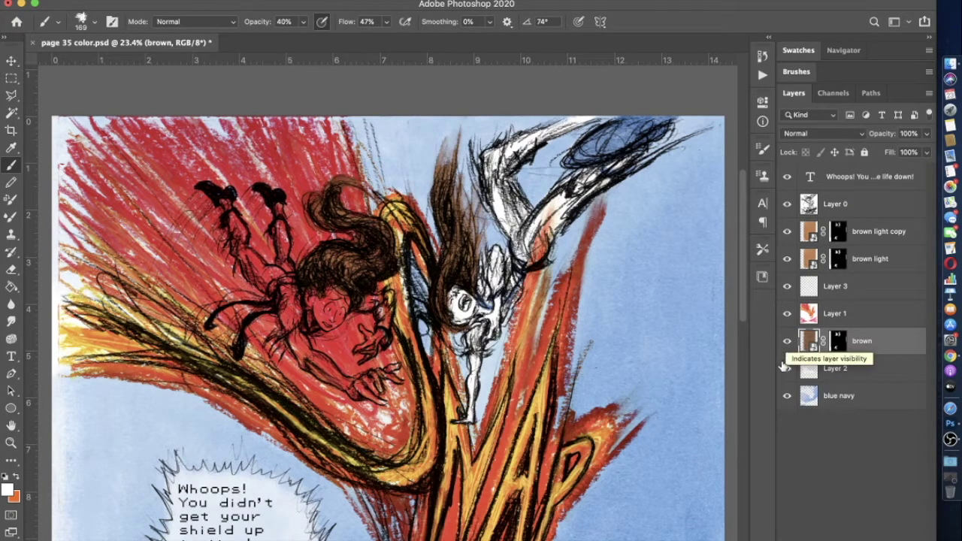
# Scroll over the speech bubble and lower panel, then switch to a Finder window
pyautogui.scroll(-10, 667, 422)
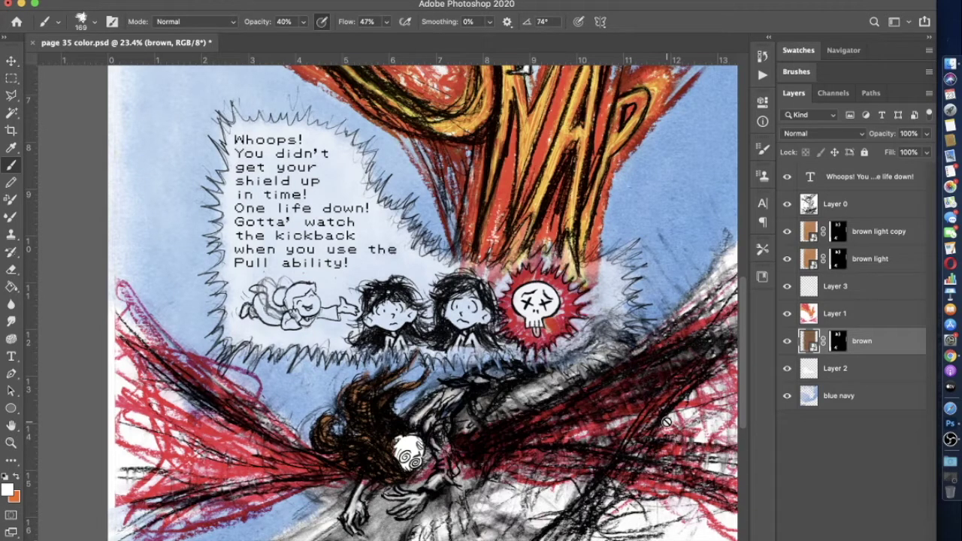
pyautogui.scroll(5, 666, 423)
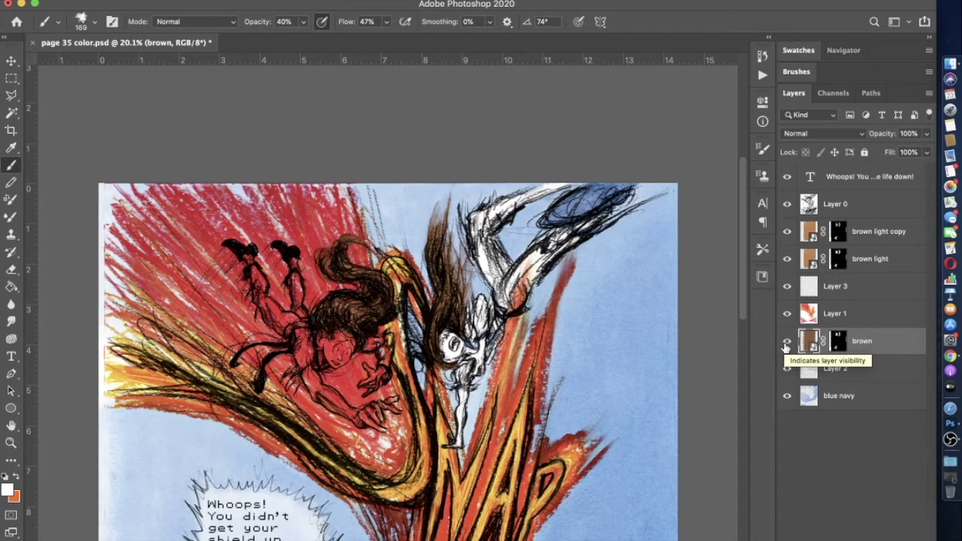
pyautogui.press('super+Tab')
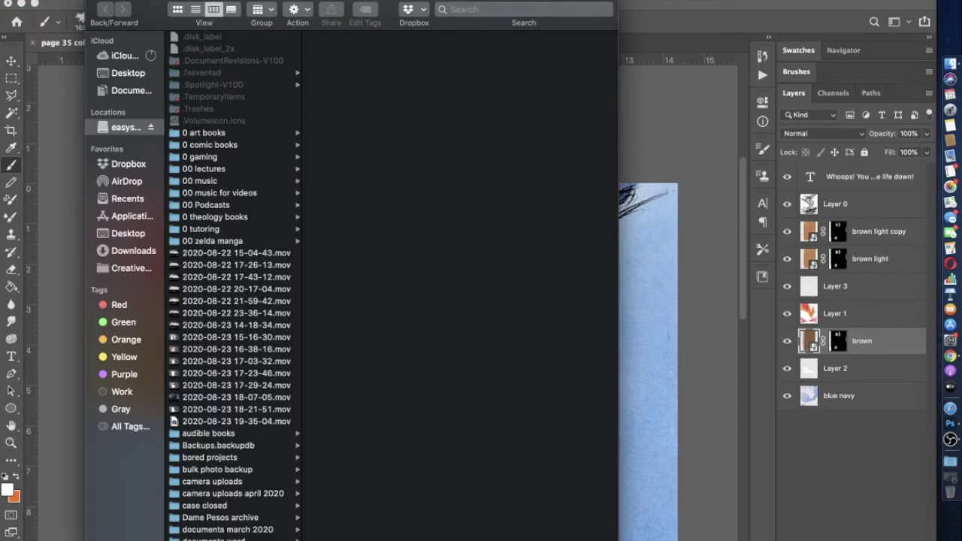
# Spotlight-search 'oil' and open the 00 oil pastel flats folder
pyautogui.moveTo(88, 3); pyautogui.dragTo(89, 3)
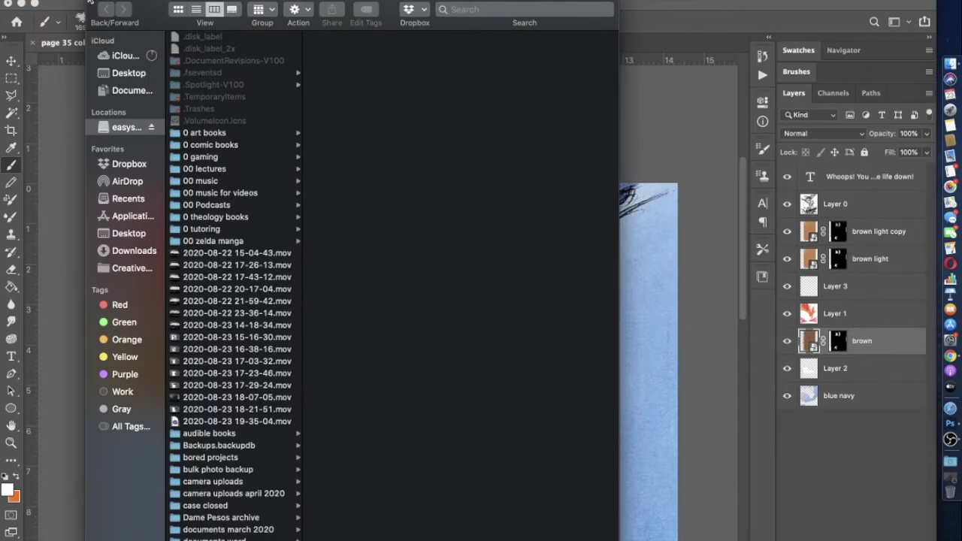
pyautogui.press('super+Tab')
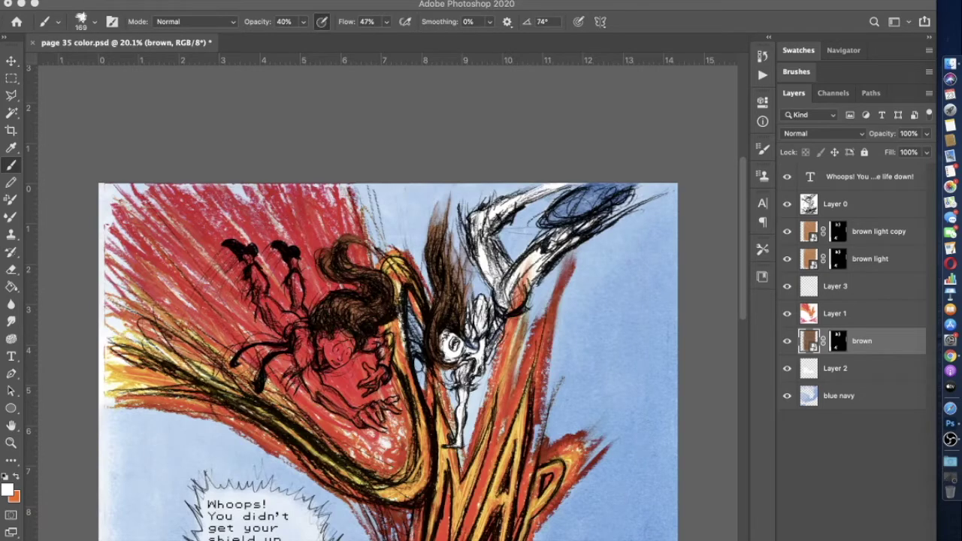
pyautogui.press('super+space')
pyautogui.write('oil')
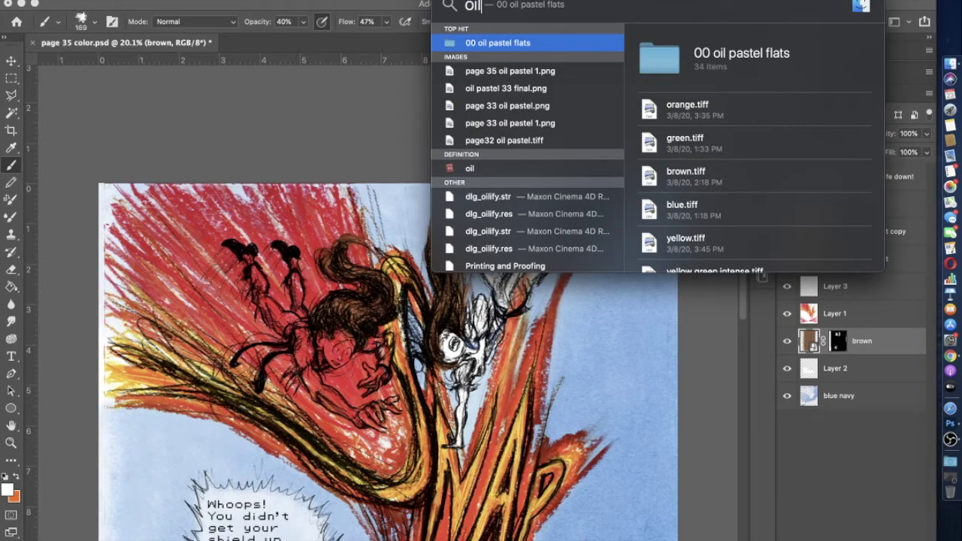
pyautogui.click(523, 43)
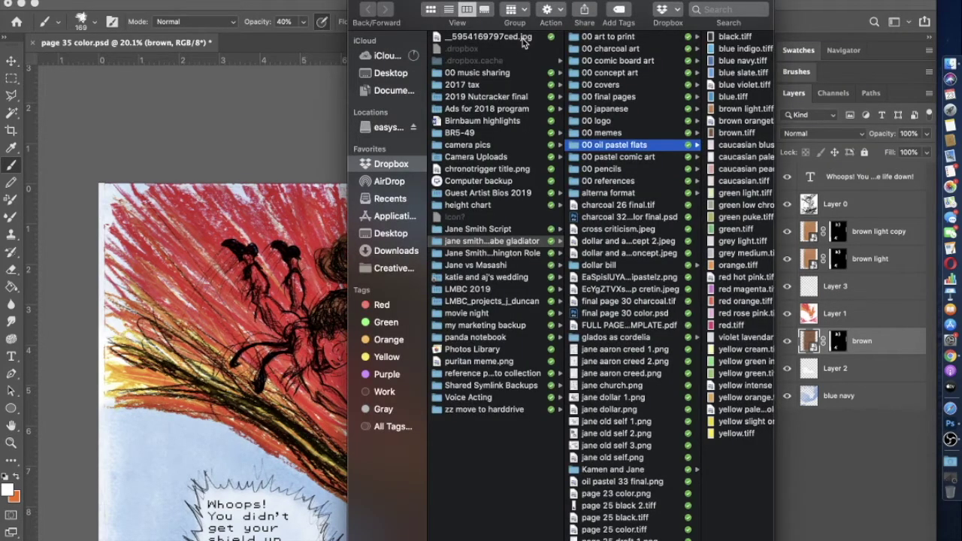
# Preview the caucasian blush and caucasian pale skin TIFFs, then return to Photoshop
pyautogui.moveTo(579, 4); pyautogui.dragTo(476, 4)
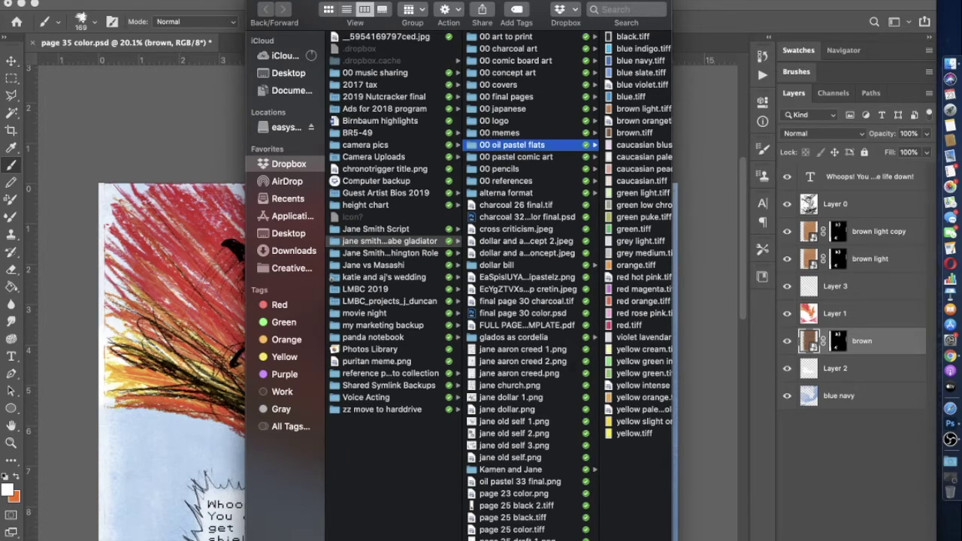
pyautogui.click(637, 144)
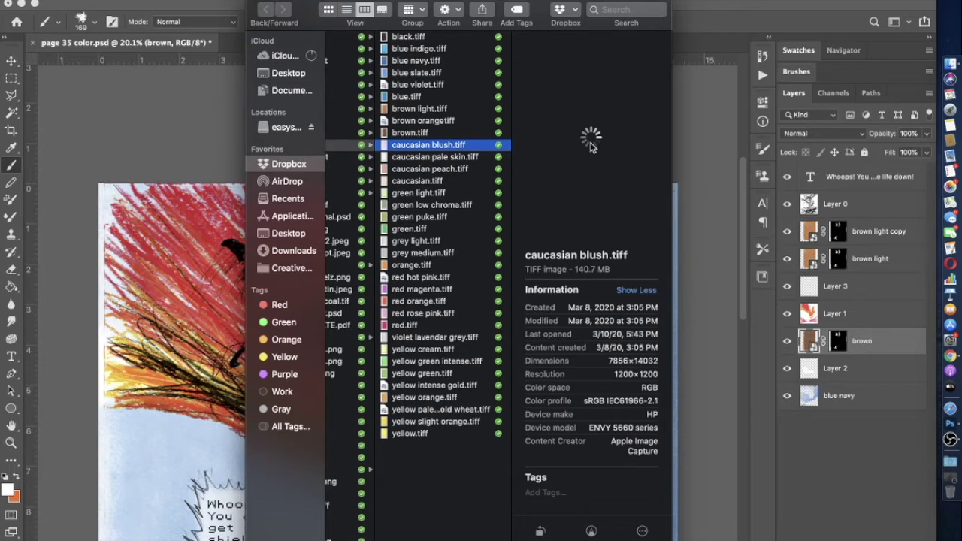
pyautogui.click(435, 159)
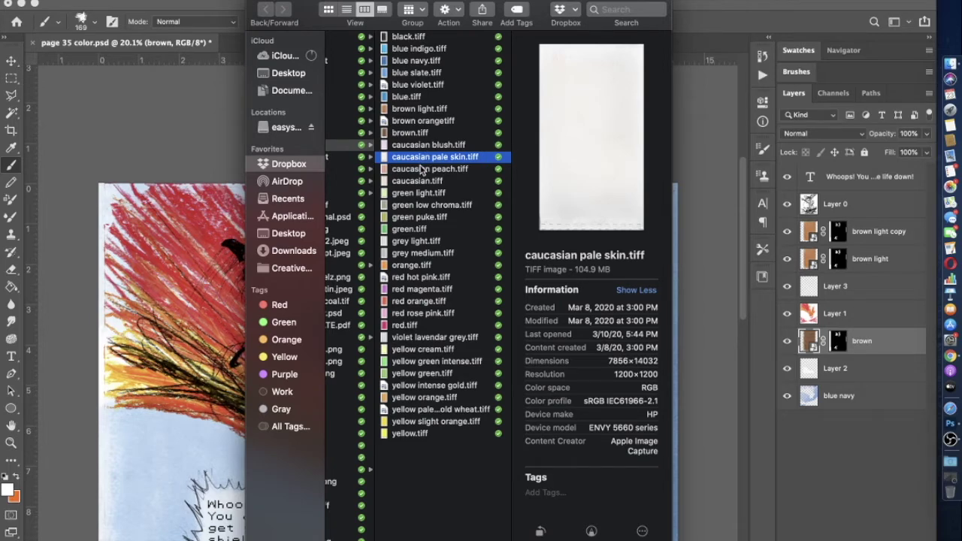
pyautogui.click(160, 348)
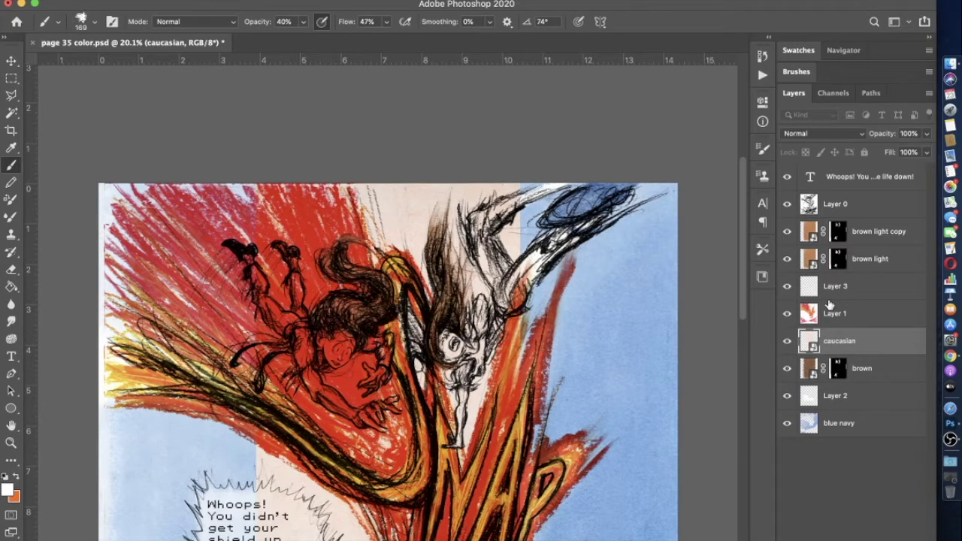
# Move the caucasian layer above Layer 1 and start Free Transform on it
pyautogui.moveTo(830, 303); pyautogui.dragTo(830, 304)
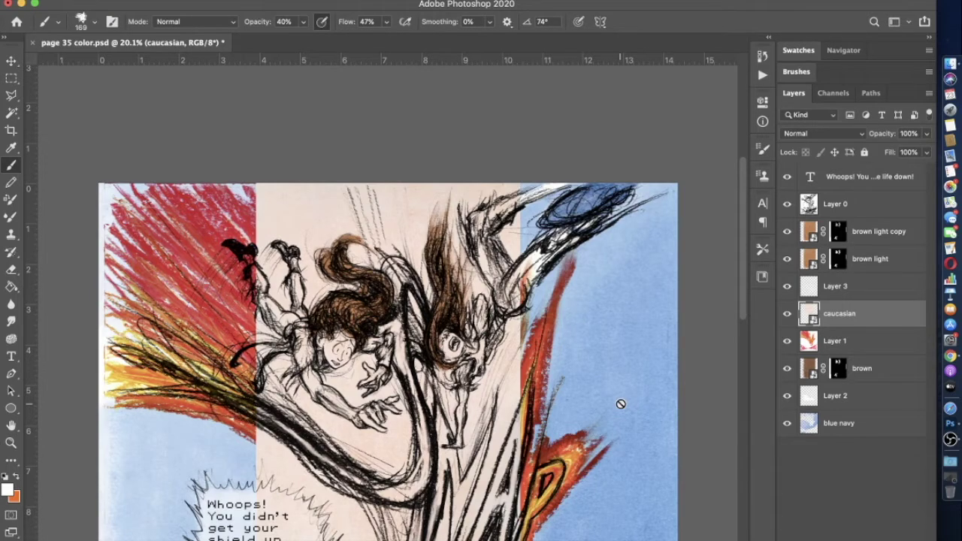
pyautogui.press('super+t')
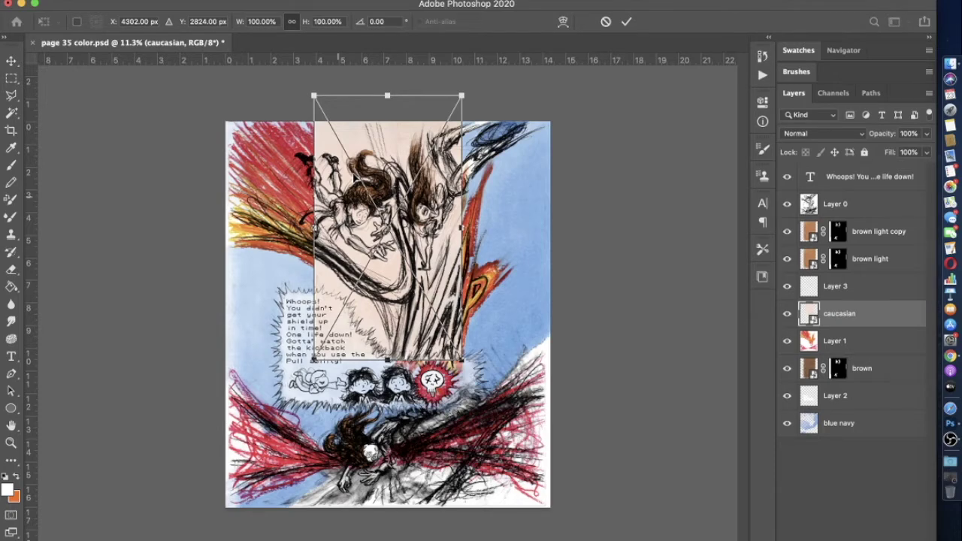
# Scale the caucasian skin texture up to 160.20% by dragging the corner handle
pyautogui.moveTo(313, 96); pyautogui.dragTo(287, 98)
pyautogui.scroll(3, 406, 226)
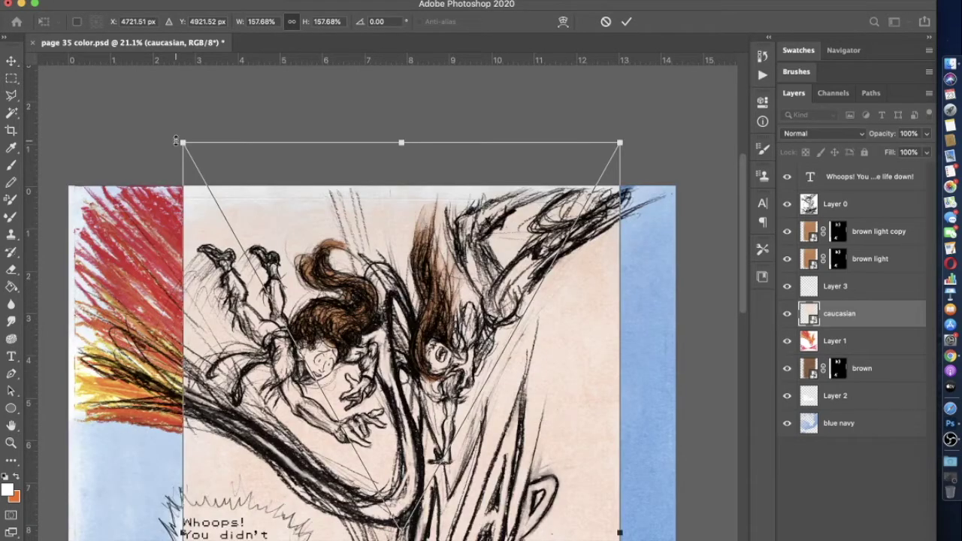
pyautogui.moveTo(176, 140); pyautogui.dragTo(171, 128)
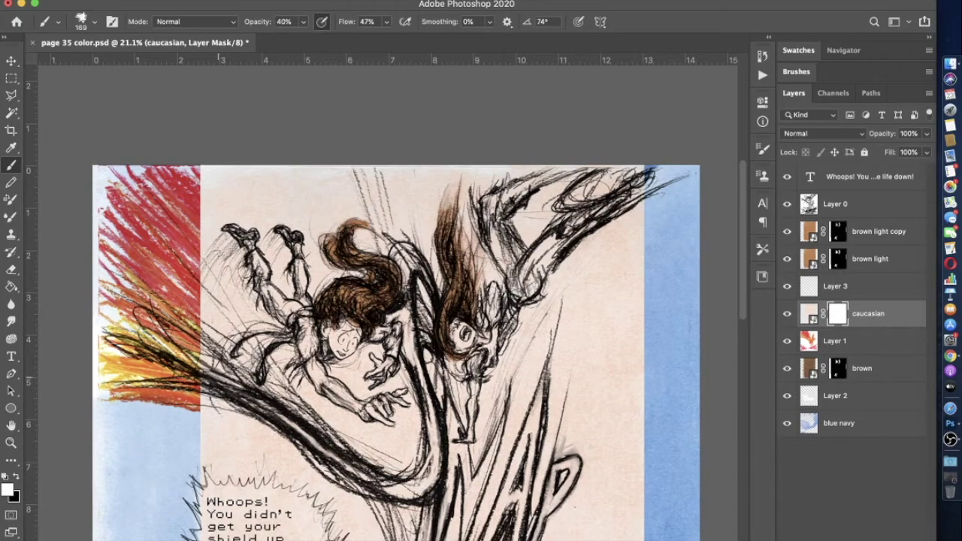
# Mask out the skin texture in vertical strips with a black pencil, then return to a white brush
pyautogui.click(18, 478)
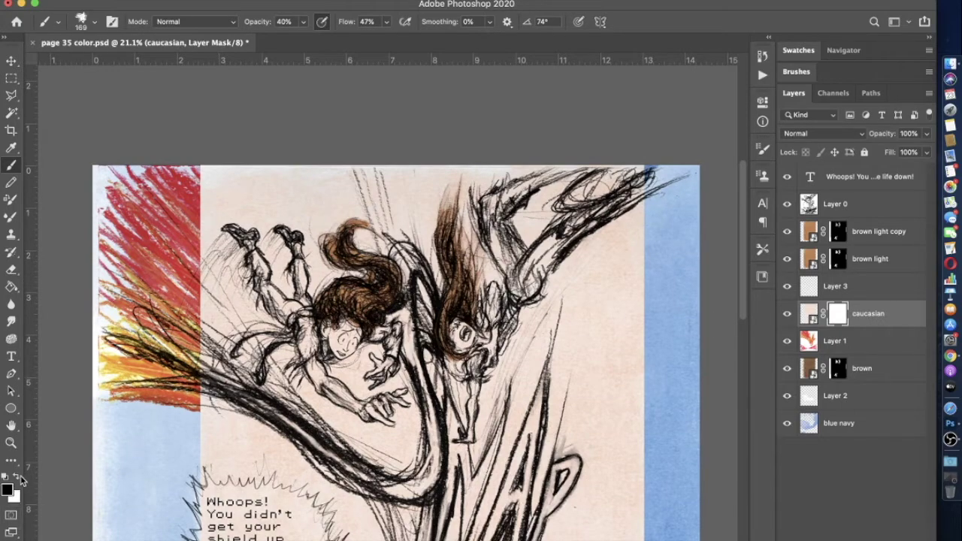
pyautogui.click(12, 185)
pyautogui.scroll(-3, 150, 215)
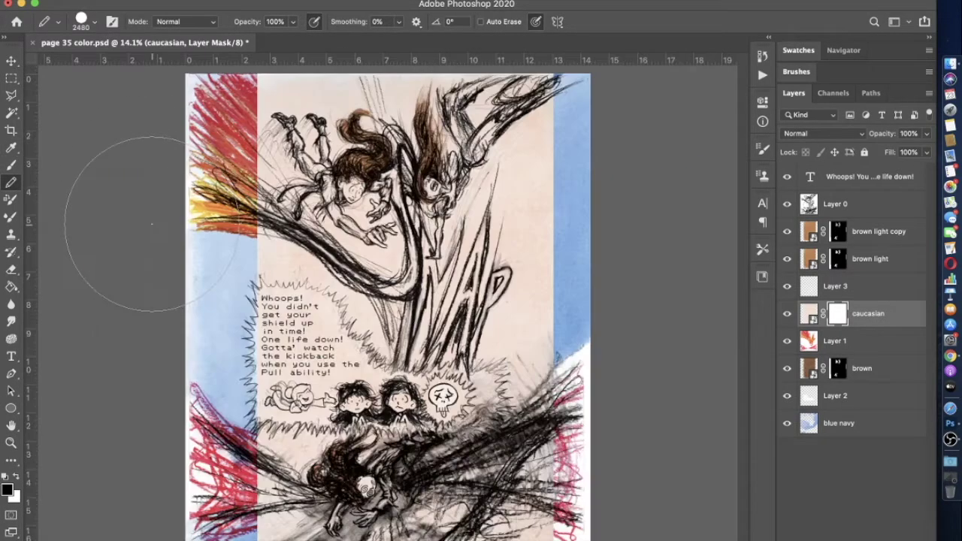
pyautogui.moveTo(293, 139); pyautogui.dragTo(279, 509)
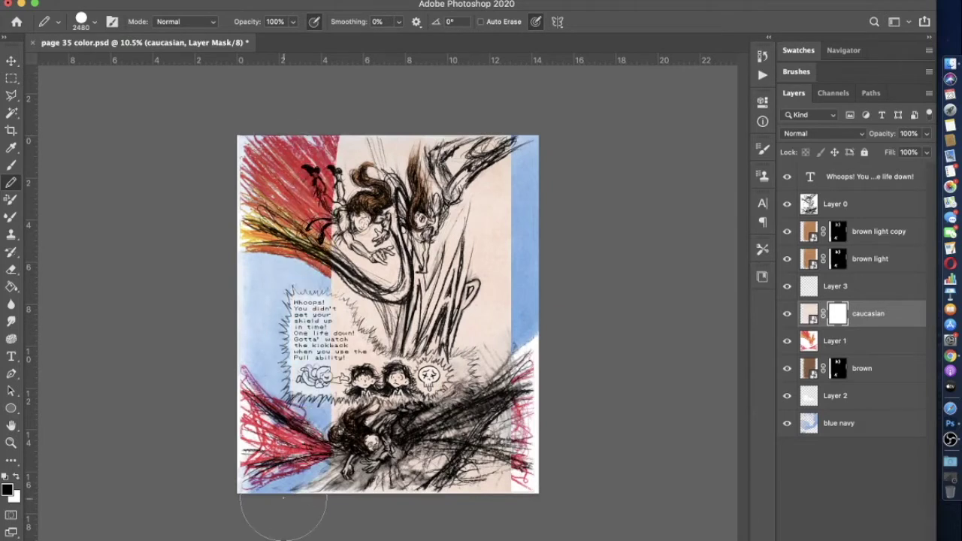
pyautogui.moveTo(369, 72)
pyautogui.mouseDown()
pyautogui.moveTo(343, 85)
pyautogui.moveTo(366, 406)
pyautogui.moveTo(353, 481)
pyautogui.mouseUp()
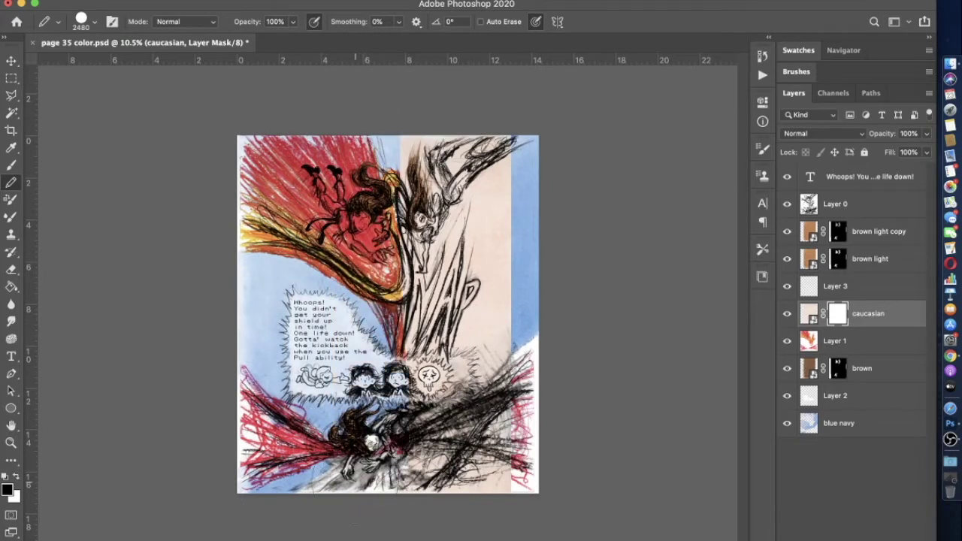
pyautogui.moveTo(405, 324)
pyautogui.mouseDown()
pyautogui.moveTo(429, 143)
pyautogui.moveTo(425, 488)
pyautogui.mouseUp()
pyautogui.moveTo(481, 143)
pyautogui.mouseDown()
pyautogui.moveTo(498, 225)
pyautogui.moveTo(481, 488)
pyautogui.moveTo(500, 166)
pyautogui.moveTo(451, 139)
pyautogui.moveTo(455, 451)
pyautogui.mouseUp()
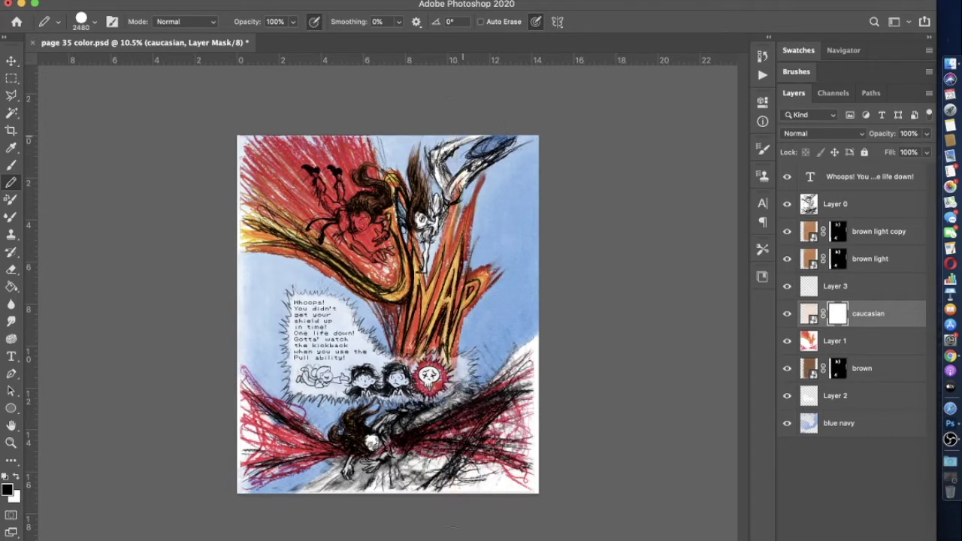
pyautogui.press('b')
pyautogui.click(18, 478)
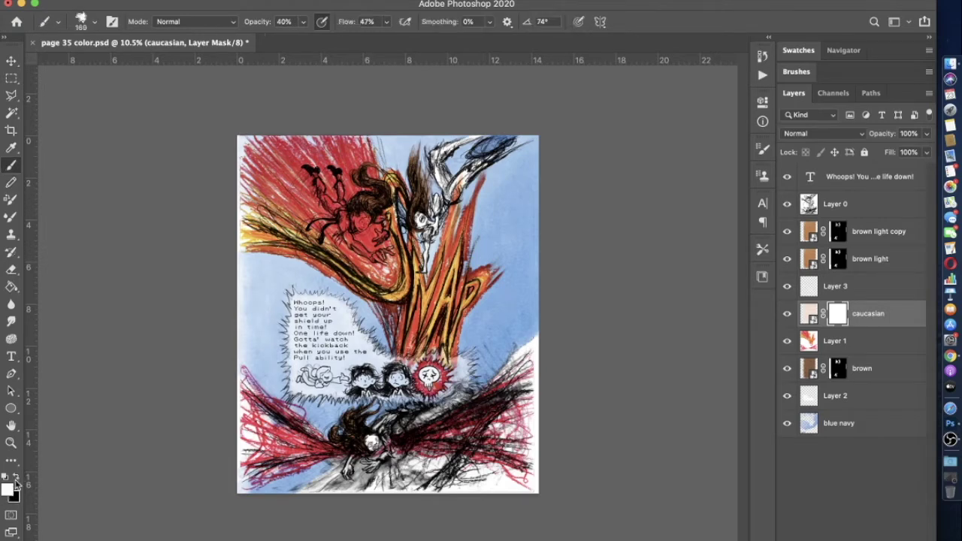
# Fill the caucasian mask with black and reveal skin along the raised arm at 100% opacity
pyautogui.scroll(5, 165, 417)
pyautogui.press('super+i')
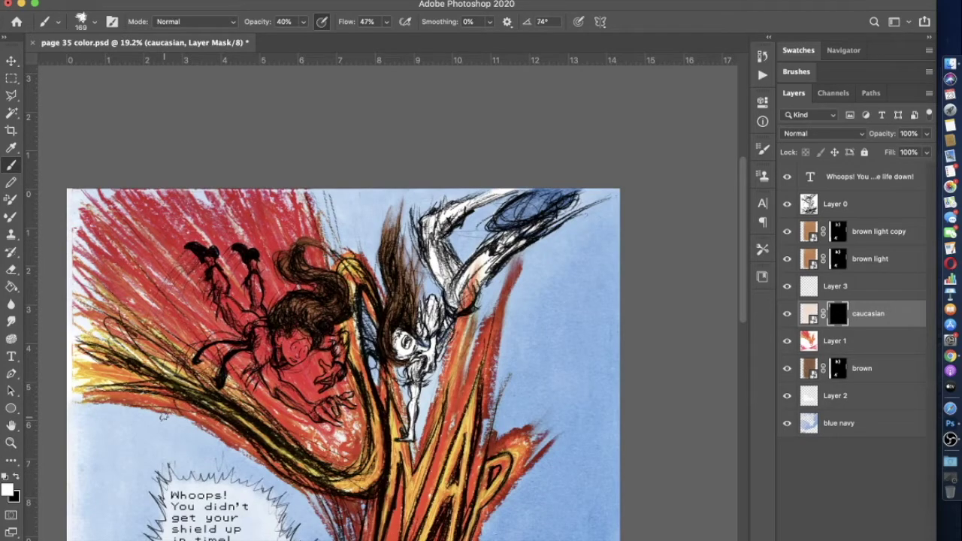
pyautogui.scroll(5, 519, 176)
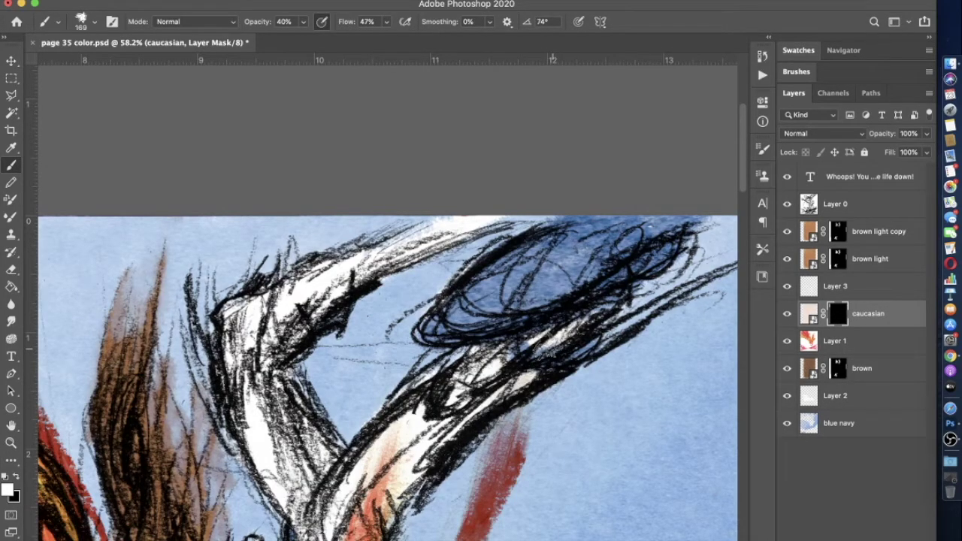
pyautogui.press('0')
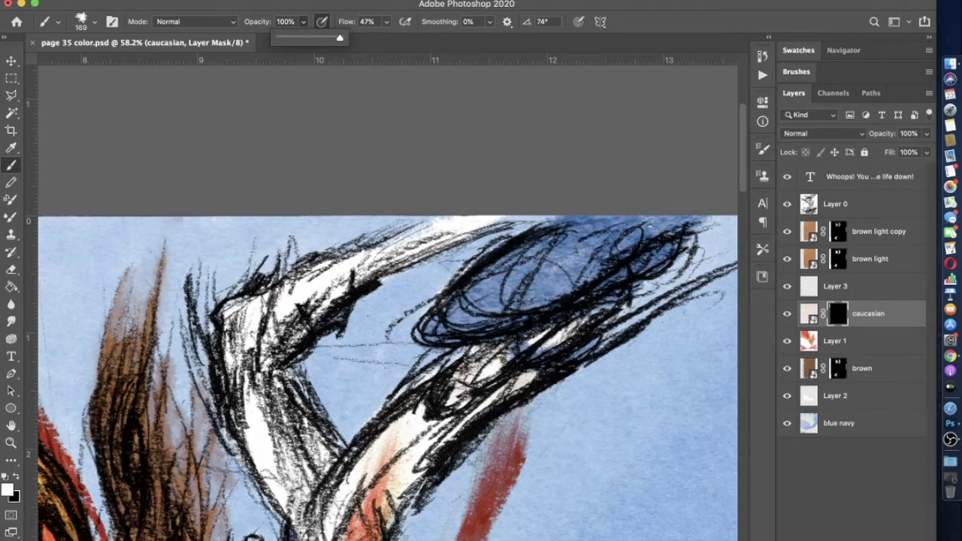
pyautogui.moveTo(450, 396)
pyautogui.mouseDown()
pyautogui.moveTo(464, 372)
pyautogui.moveTo(451, 415)
pyautogui.moveTo(470, 367)
pyautogui.moveTo(559, 337)
pyautogui.mouseUp()
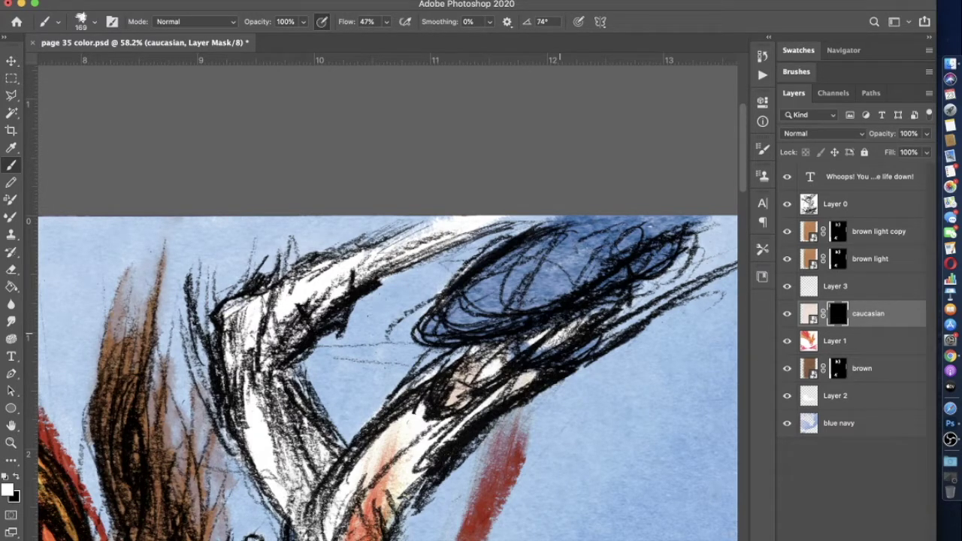
# Shrink the brush to 89 px and paint more skin tone onto the arm
pyautogui.click(94, 22)
pyautogui.click(107, 60)
pyautogui.click(601, 314)
pyautogui.moveTo(602, 309); pyautogui.dragTo(592, 319)
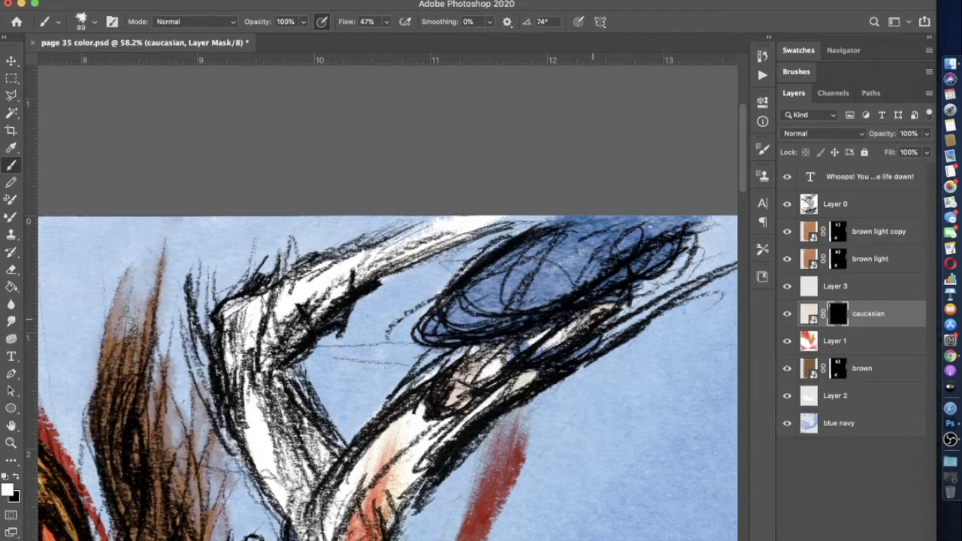
pyautogui.scroll(-3, 382, 352)
pyautogui.hscroll(-3, 382, 352)
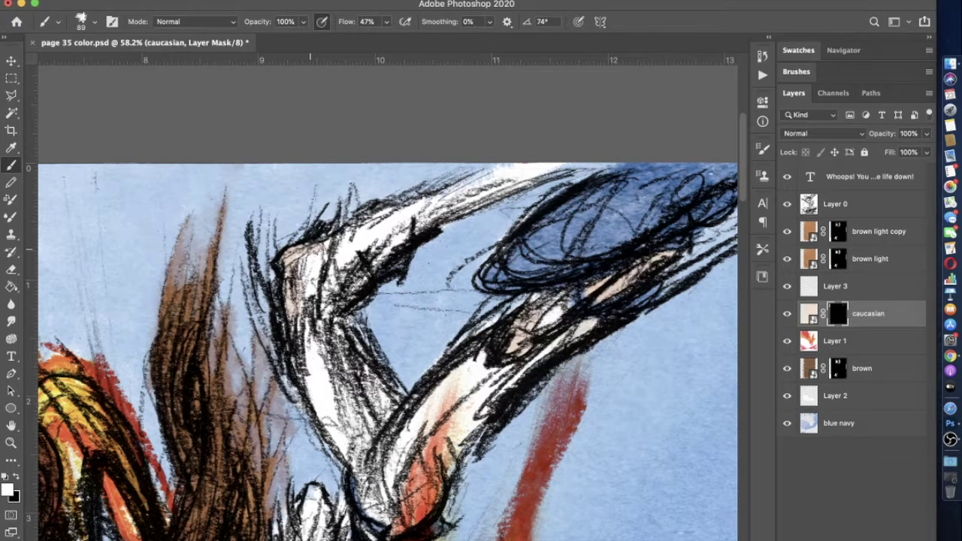
pyautogui.scroll(2, 568, 387)
pyautogui.hotkey('alt', ',')
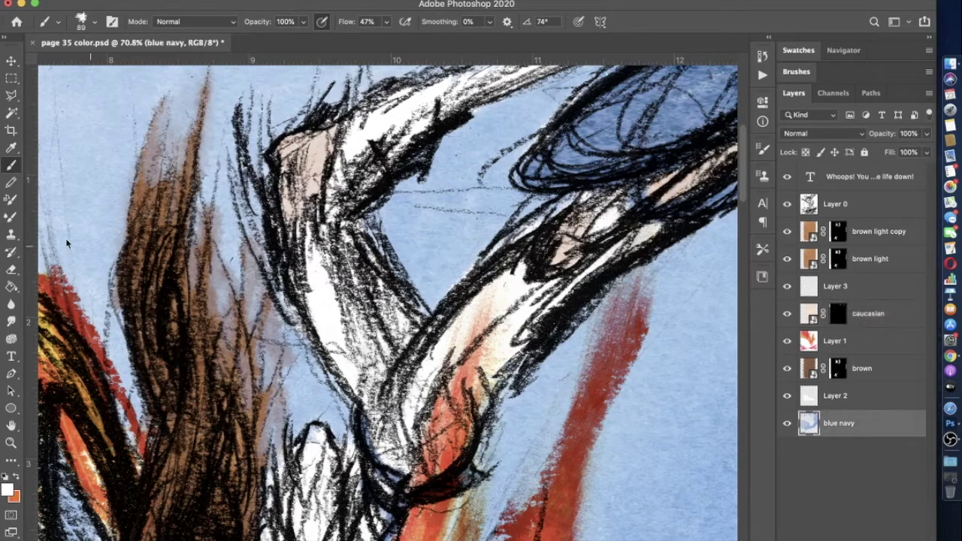
pyautogui.click(13, 275)
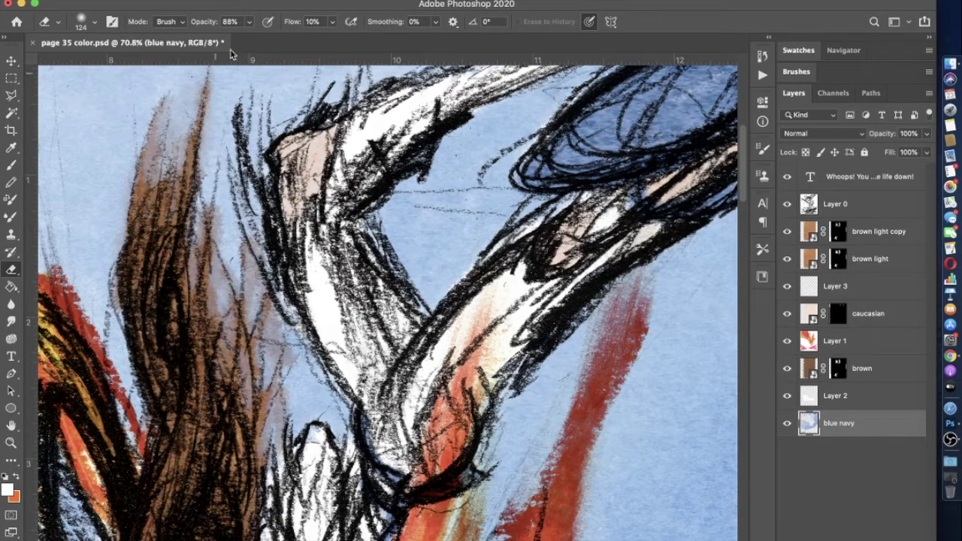
pyautogui.click(248, 22)
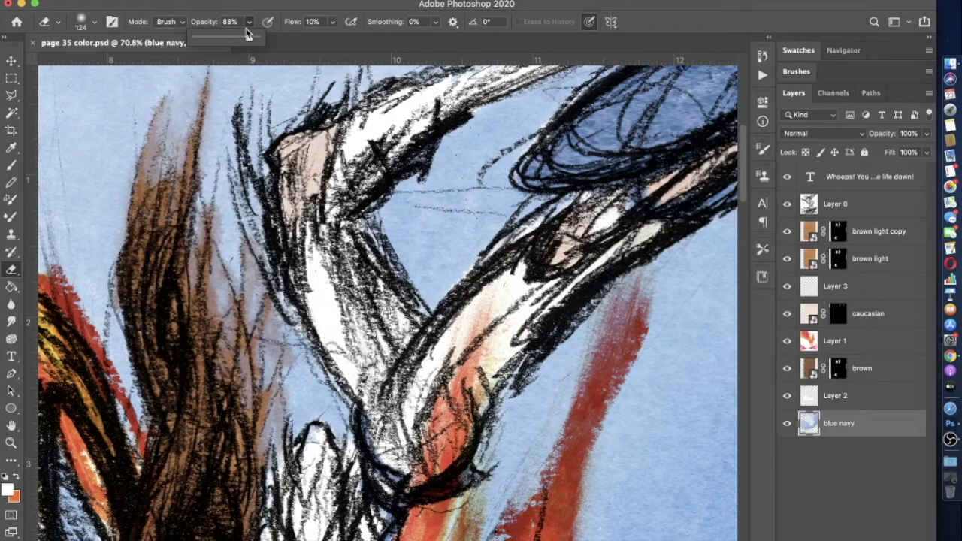
pyautogui.moveTo(248, 34); pyautogui.dragTo(249, 34)
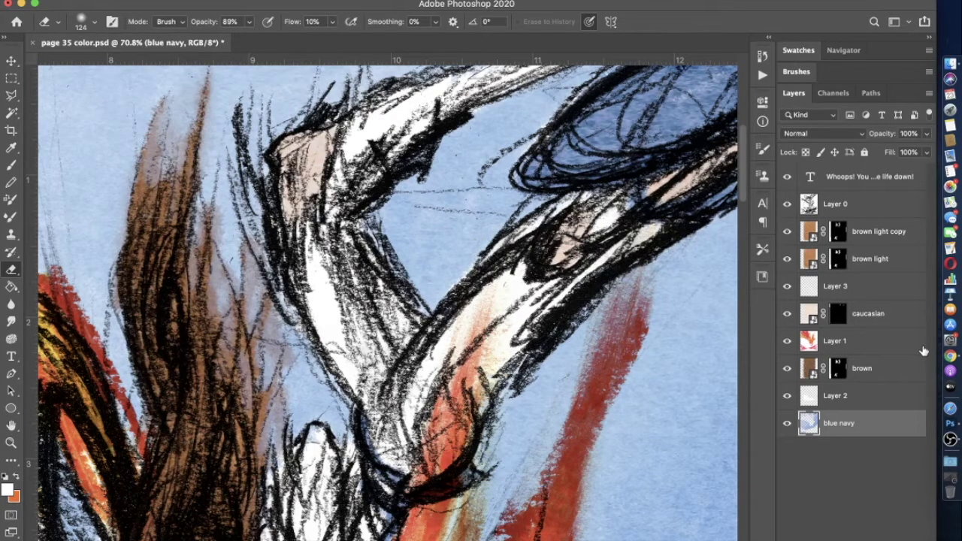
pyautogui.click(838, 313)
pyautogui.press('b')
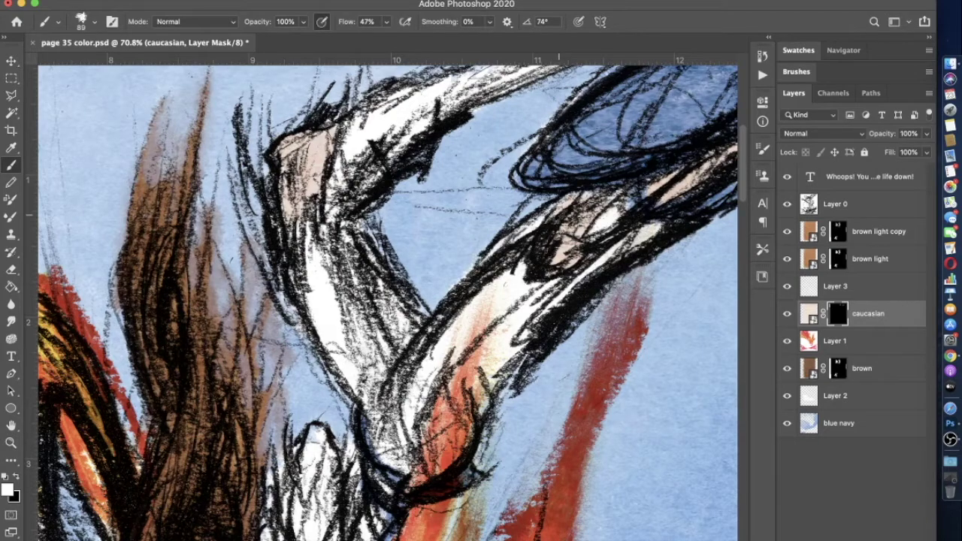
# Compare the brown hair layer on and off, target its mask, and set a 47 px brush
pyautogui.scroll(-3, 452, 231)
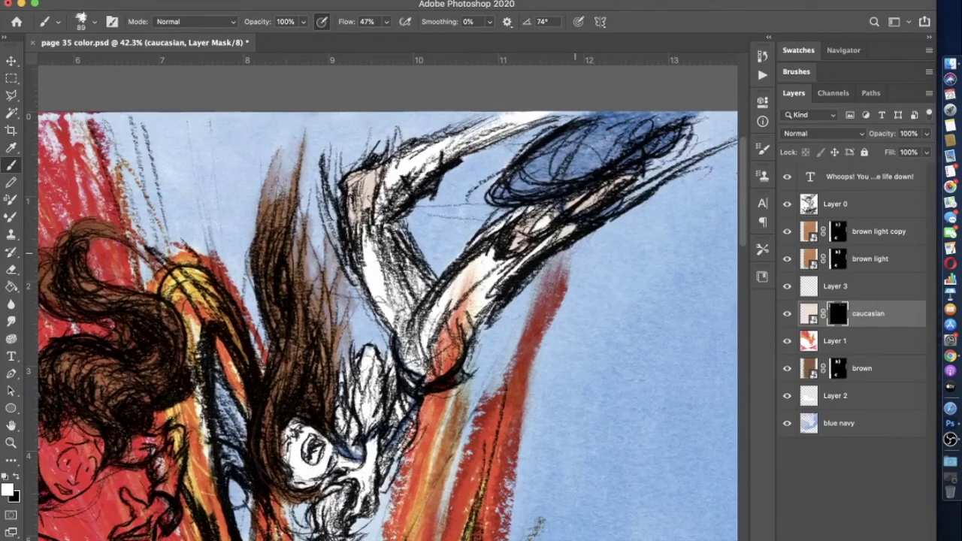
pyautogui.scroll(3, 575, 253)
pyautogui.scroll(-3, 418, 320)
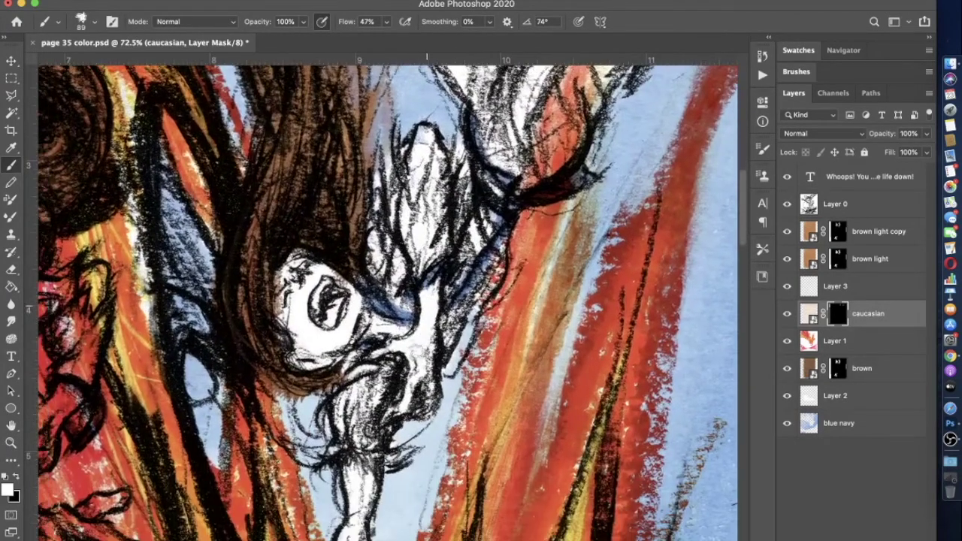
pyautogui.scroll(3, 406, 353)
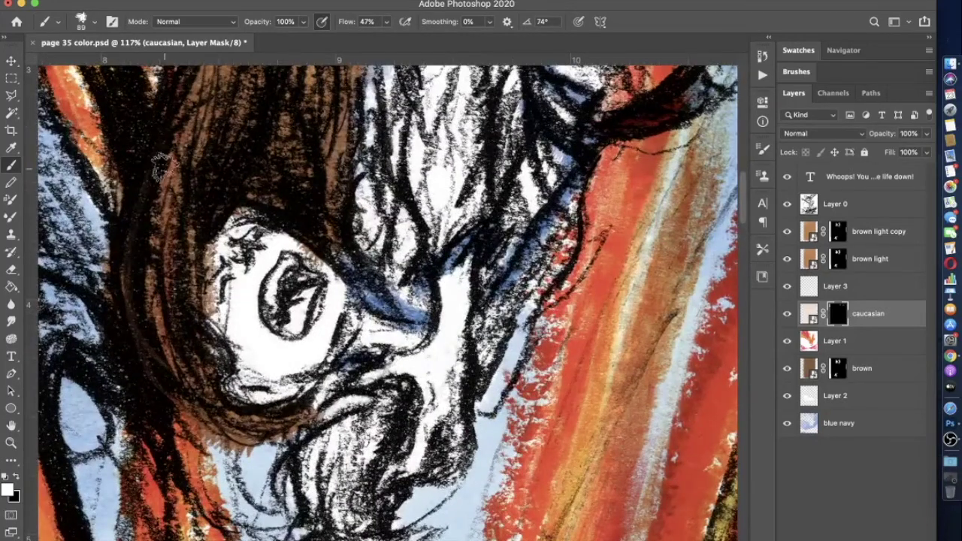
pyautogui.click(787, 368)
pyautogui.click(787, 368)
pyautogui.click(850, 368)
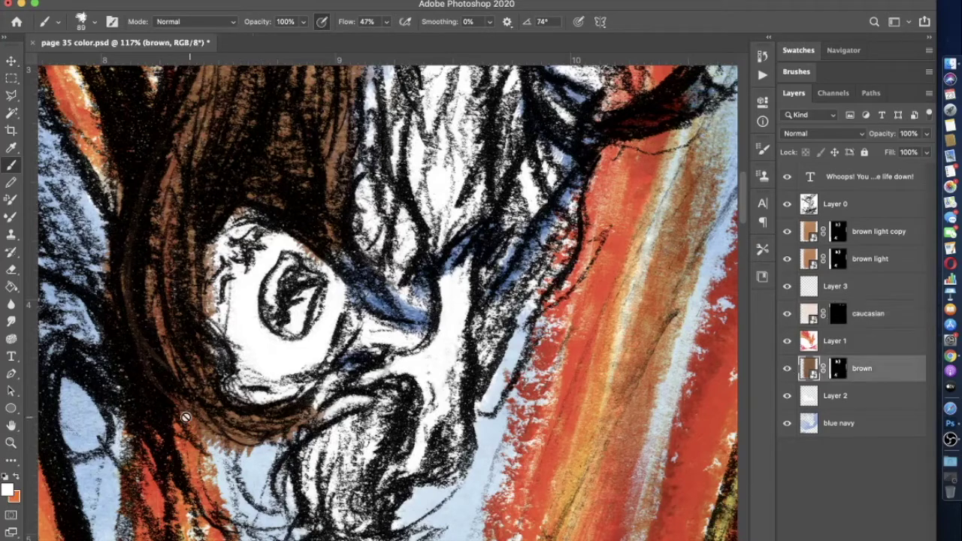
pyautogui.click(838, 368)
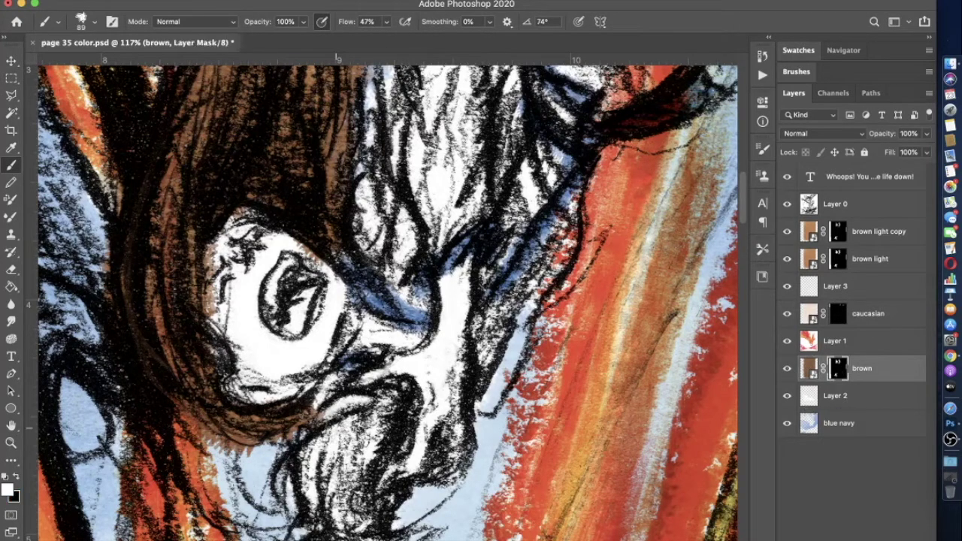
pyautogui.click(16, 477)
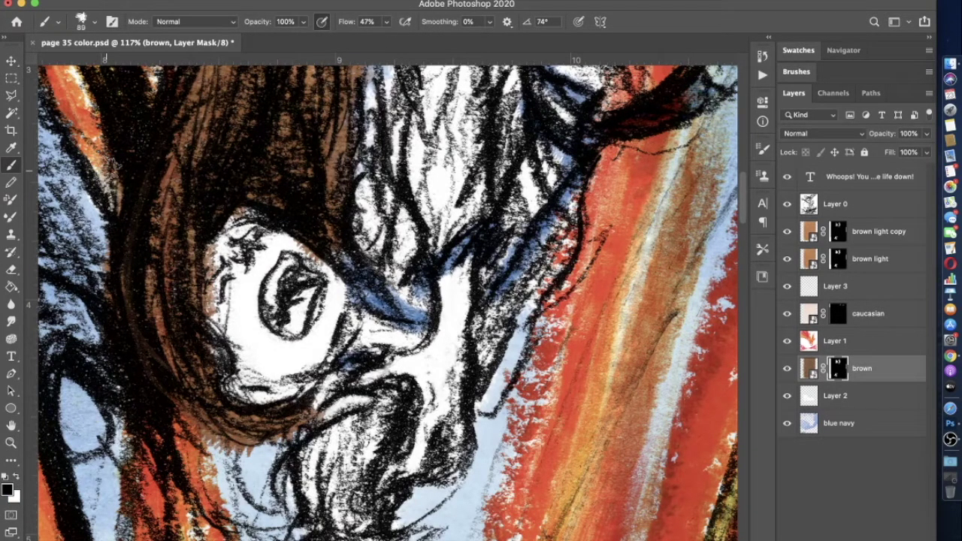
pyautogui.click(84, 21)
pyautogui.moveTo(99, 62); pyautogui.dragTo(93, 62)
pyautogui.click(296, 249)
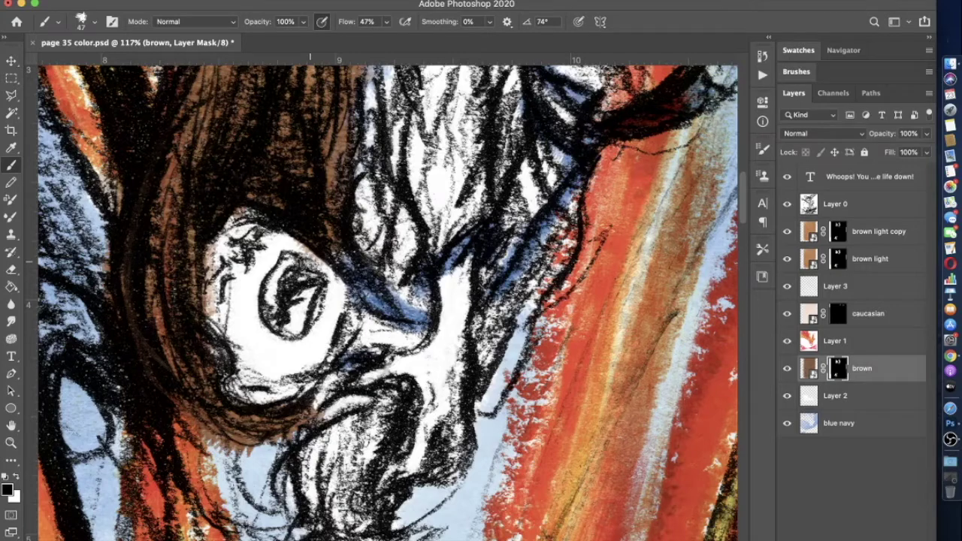
# Paint brown light tone in under the upside-down face's chin
pyautogui.hotkey('alt', ']')
pyautogui.hotkey('alt', ']')
pyautogui.hotkey('alt', ']')
pyautogui.hotkey('alt', ']')
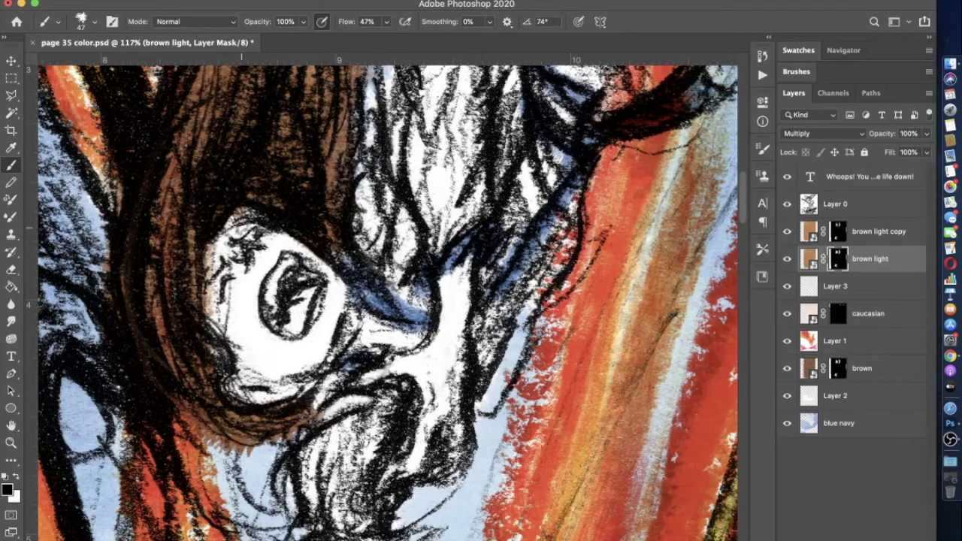
pyautogui.hotkey('alt', ']')
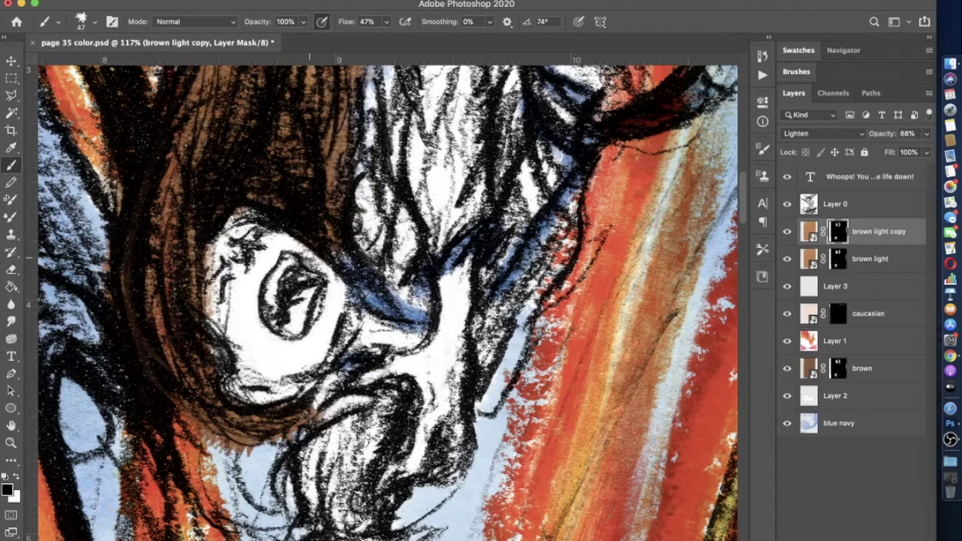
pyautogui.scroll(-3, 309, 285)
pyautogui.hscroll(-2, 309, 286)
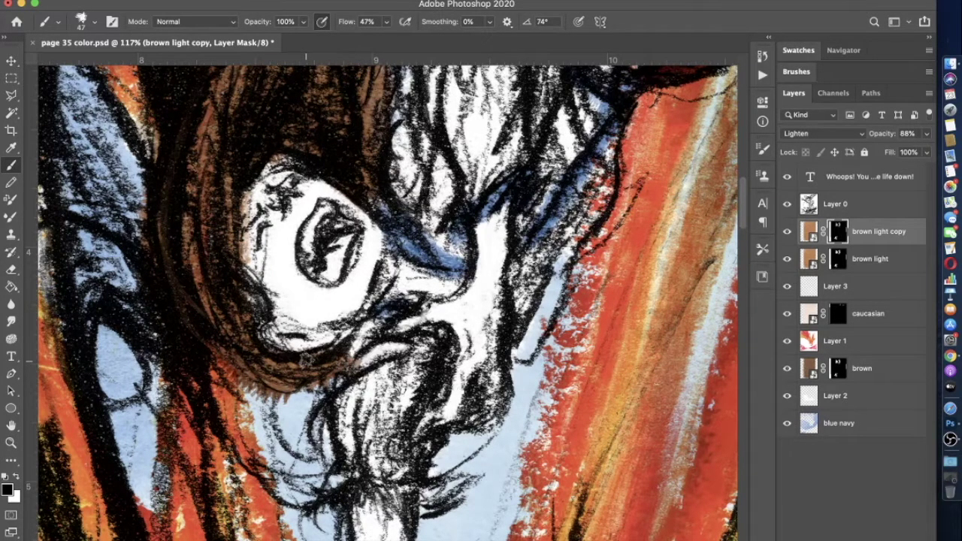
pyautogui.hotkey('alt', '[')
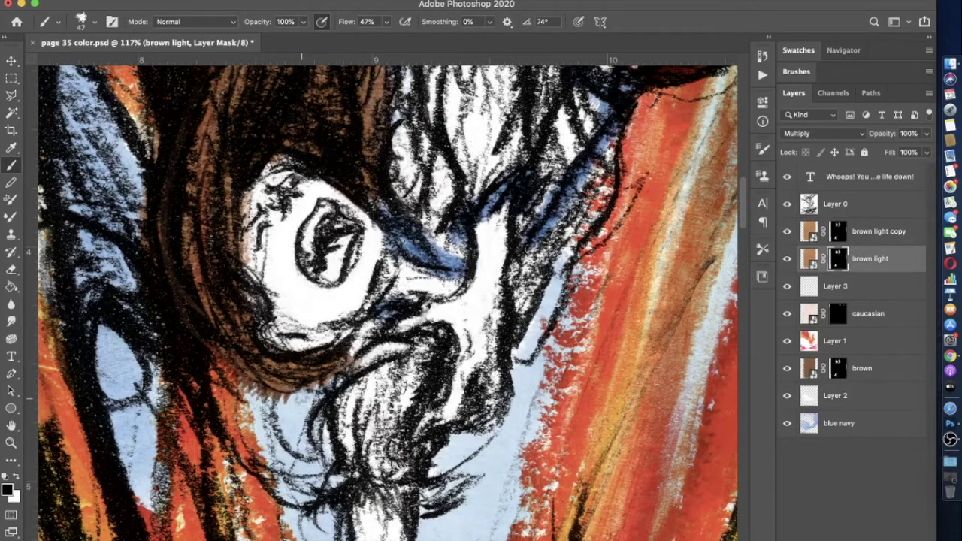
pyautogui.moveTo(264, 402); pyautogui.dragTo(291, 385)
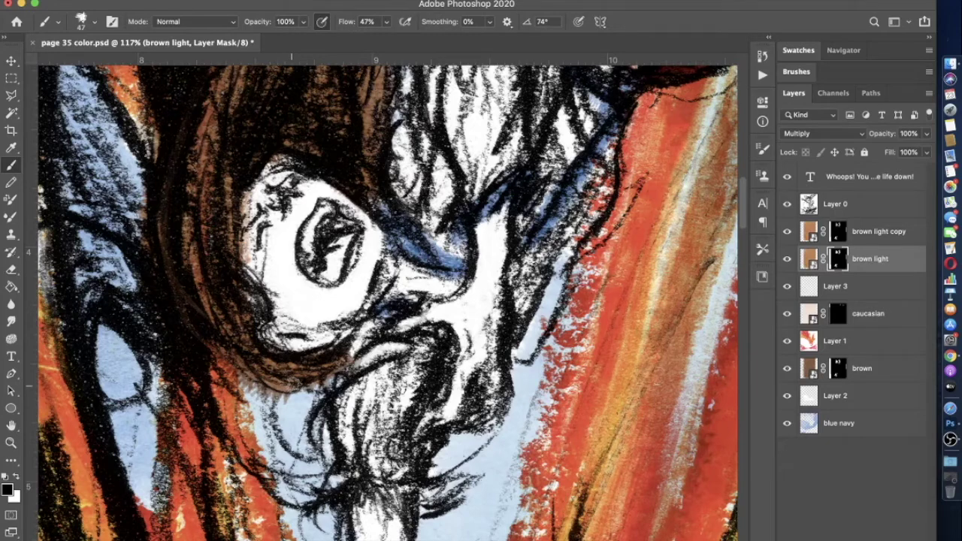
# Mask away brown patches under the chin, then hide blue navy to compare
pyautogui.hotkey('alt', '[')
pyautogui.hotkey('alt', '[')
pyautogui.hotkey('alt', '[')
pyautogui.hotkey('alt', '[')
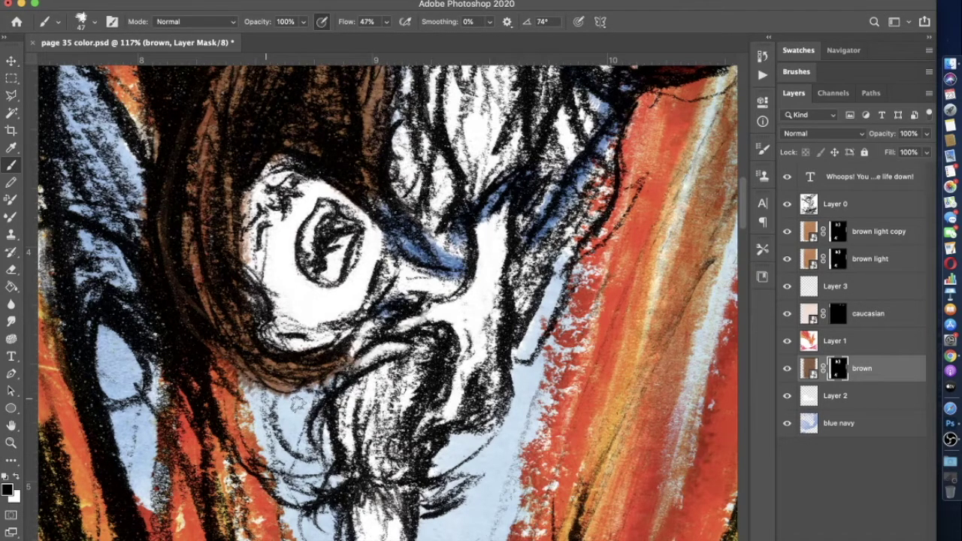
pyautogui.moveTo(265, 399); pyautogui.dragTo(222, 359)
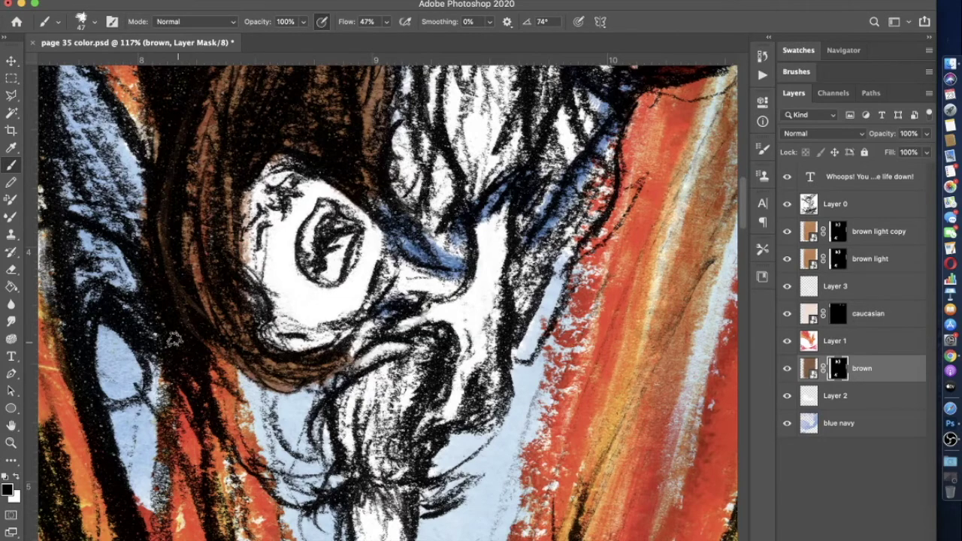
pyautogui.scroll(-3, 391, 300)
pyautogui.scroll(3, 384, 305)
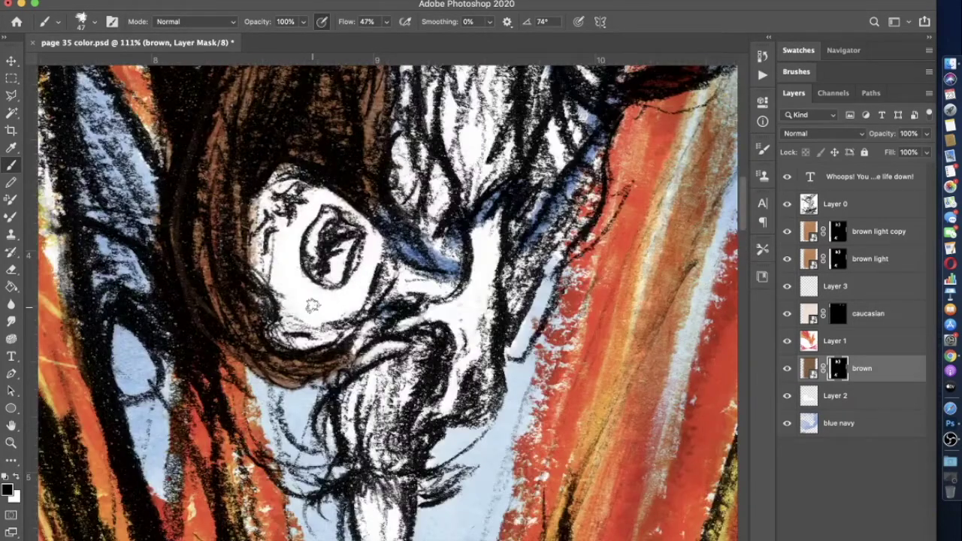
pyautogui.click(788, 424)
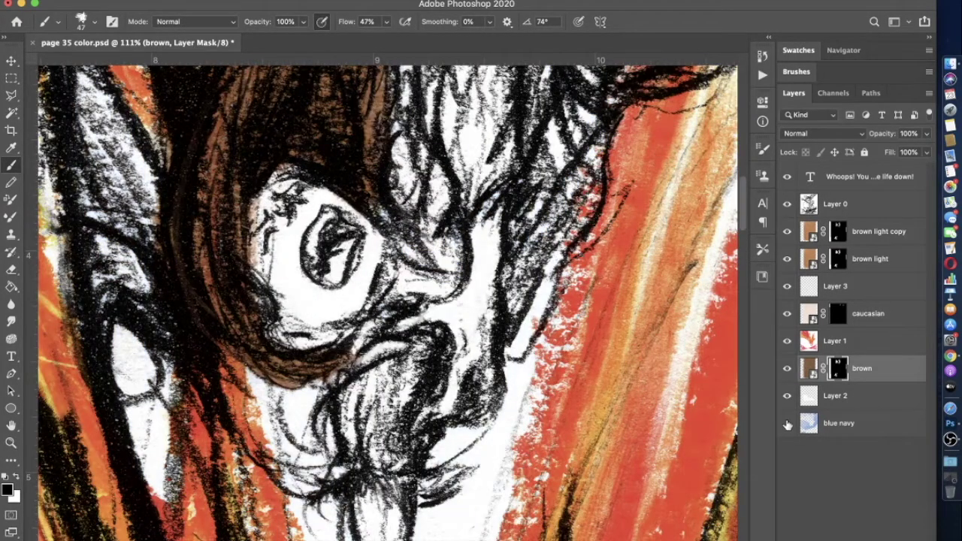
# Show the blue navy layer again, then target the caucasian mask with a white brush
pyautogui.click(788, 424)
pyautogui.click(827, 424)
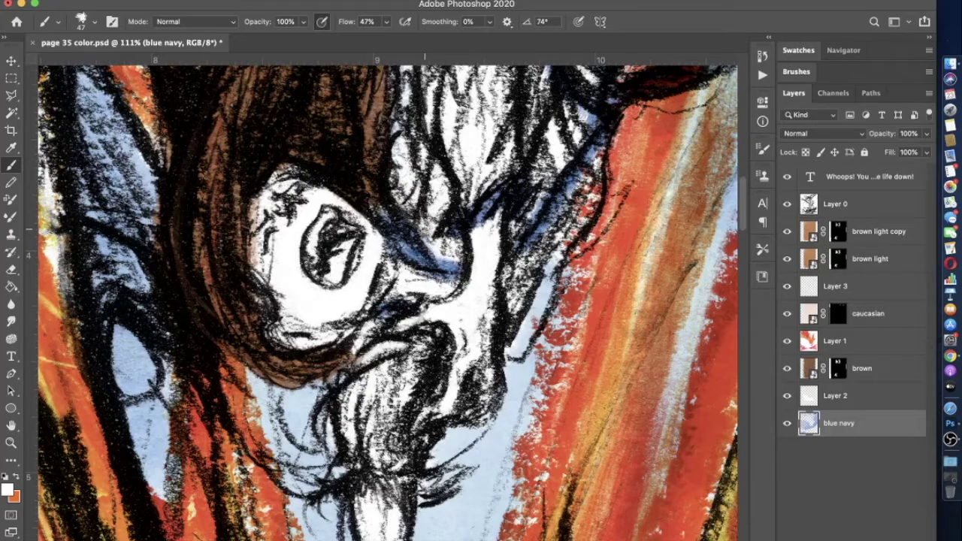
pyautogui.scroll(-5, 372, 327)
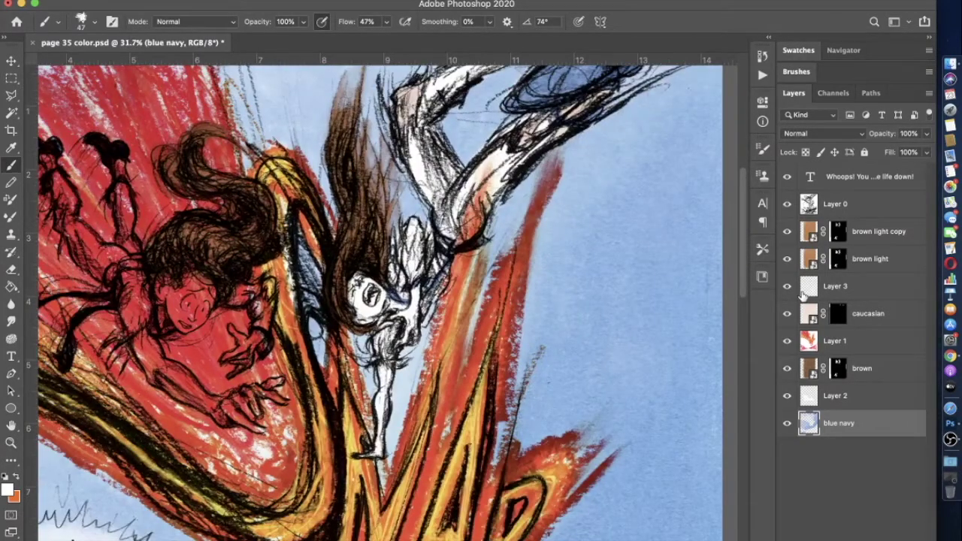
pyautogui.click(837, 314)
pyautogui.press('x')
pyautogui.scroll(2, 393, 319)
pyautogui.scroll(3, 387, 301)
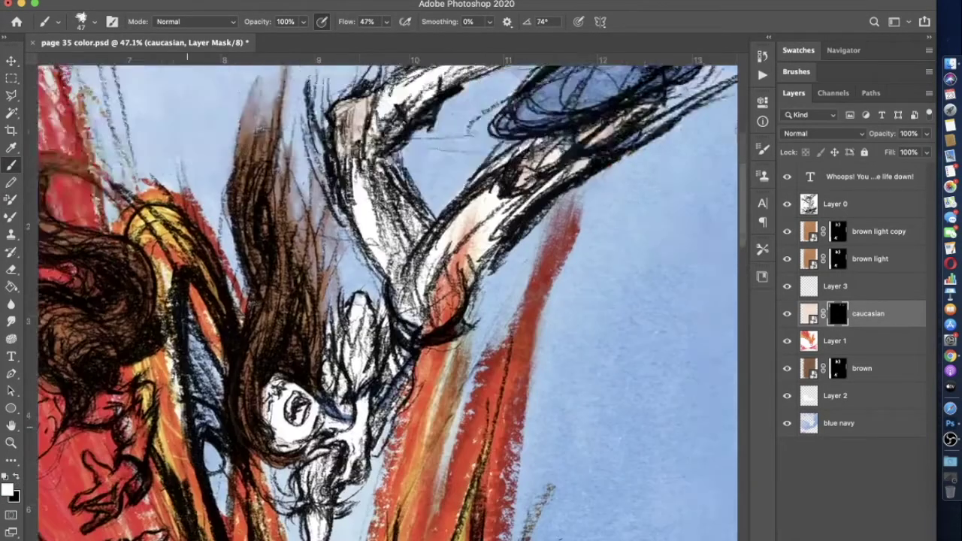
pyautogui.scroll(-2, 387, 301)
pyautogui.scroll(-3, 291, 433)
pyautogui.hscroll(-2, 291, 433)
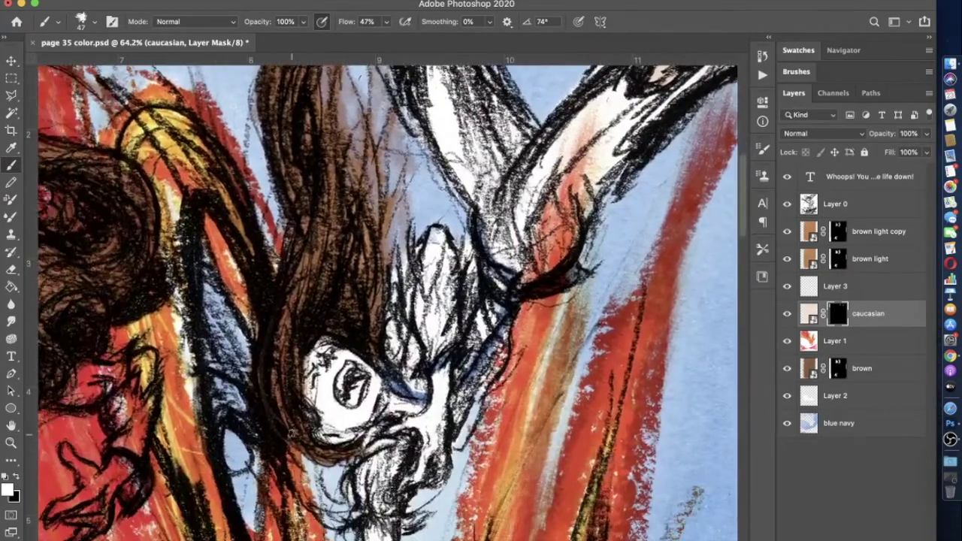
pyautogui.click(832, 433)
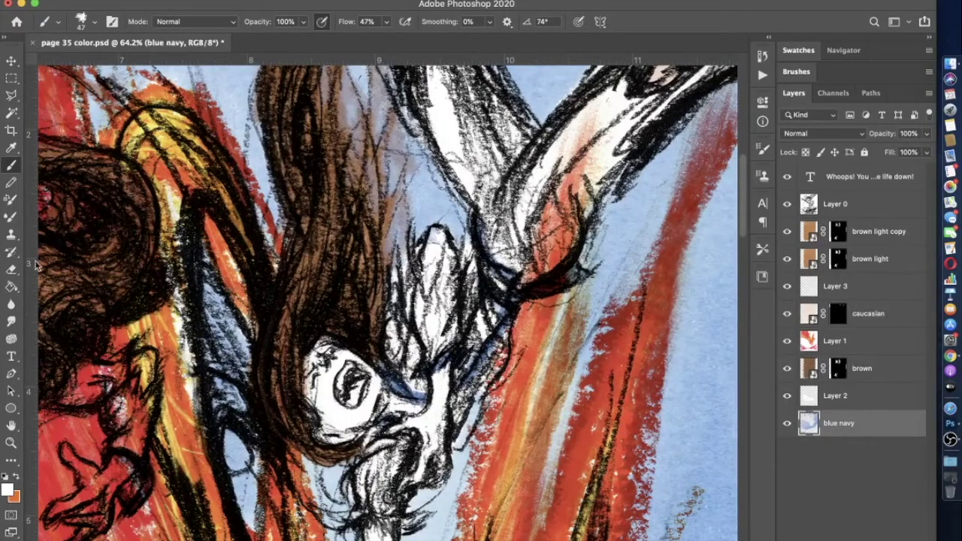
pyautogui.click(12, 272)
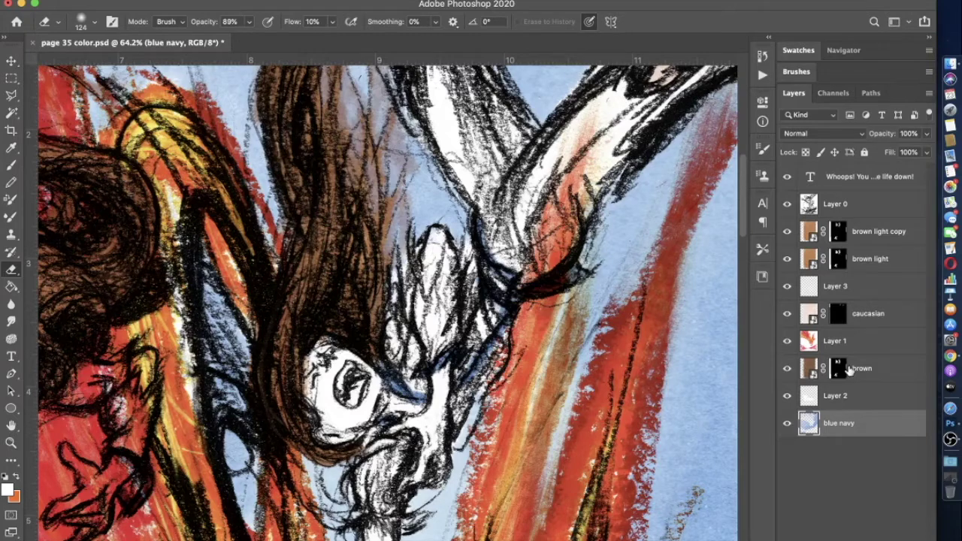
pyautogui.click(836, 315)
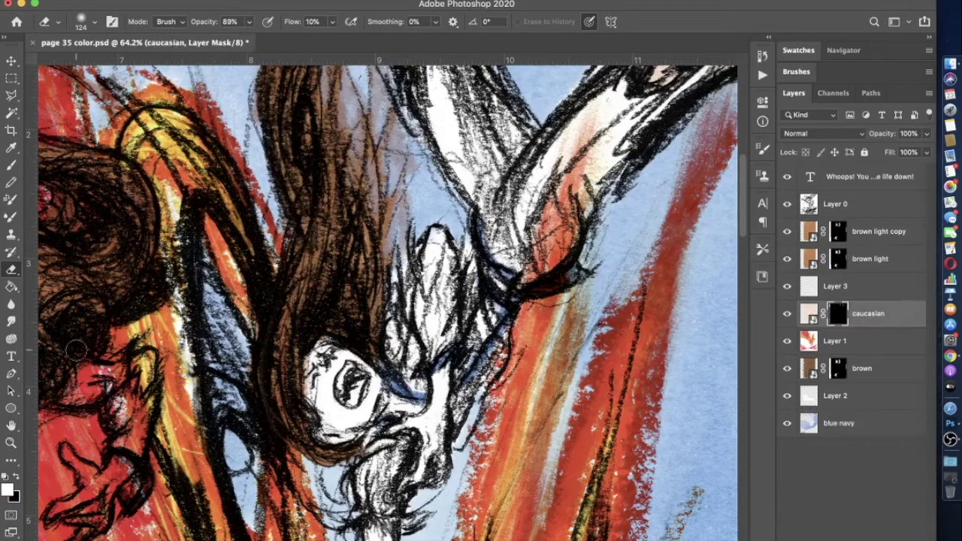
pyautogui.click(11, 166)
# Paint white on the caucasian mask down the woman's neck and upper body
pyautogui.scroll(1, 311, 194)
pyautogui.scroll(1, 310, 194)
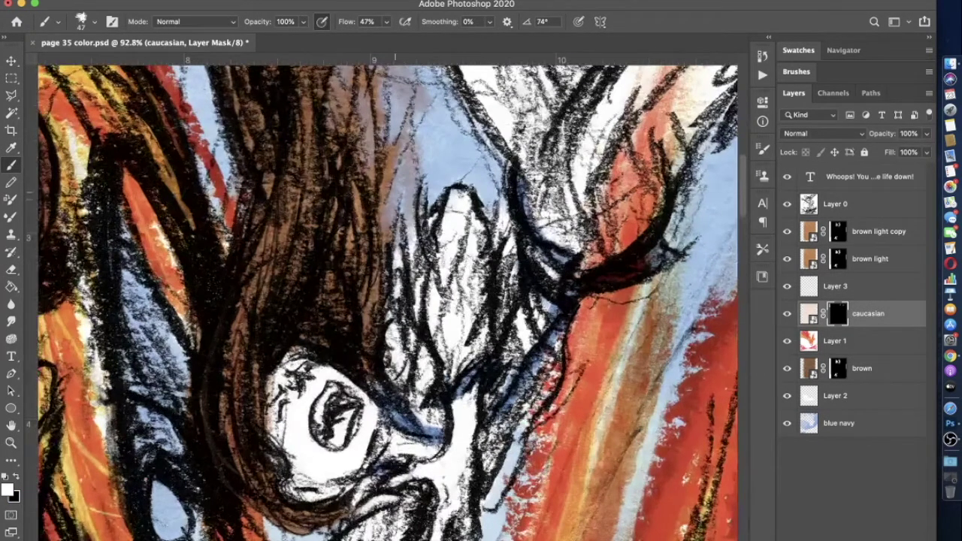
pyautogui.scroll(2, 421, 200)
pyautogui.scroll(3, 526, 191)
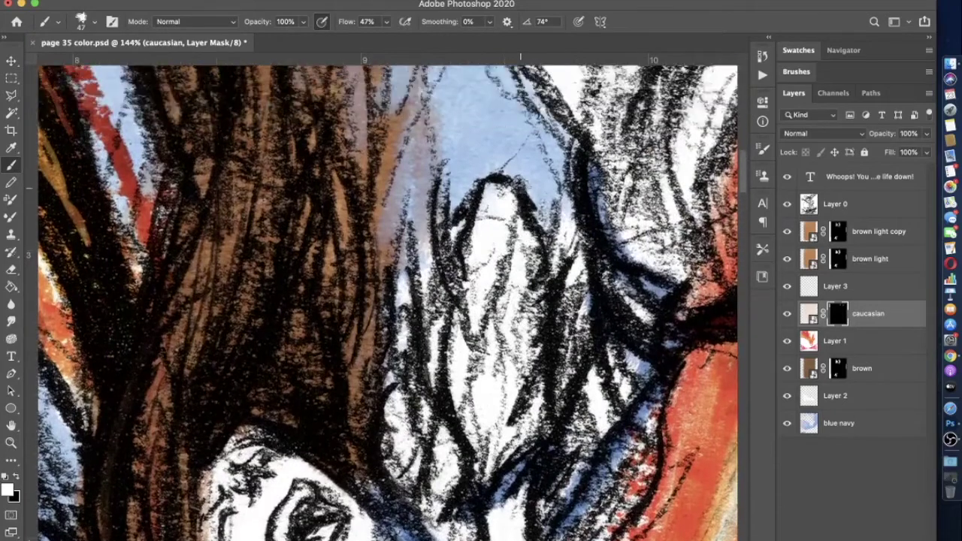
pyautogui.moveTo(497, 193)
pyautogui.mouseDown()
pyautogui.moveTo(479, 221)
pyautogui.moveTo(505, 197)
pyautogui.moveTo(481, 256)
pyautogui.moveTo(478, 245)
pyautogui.mouseUp()
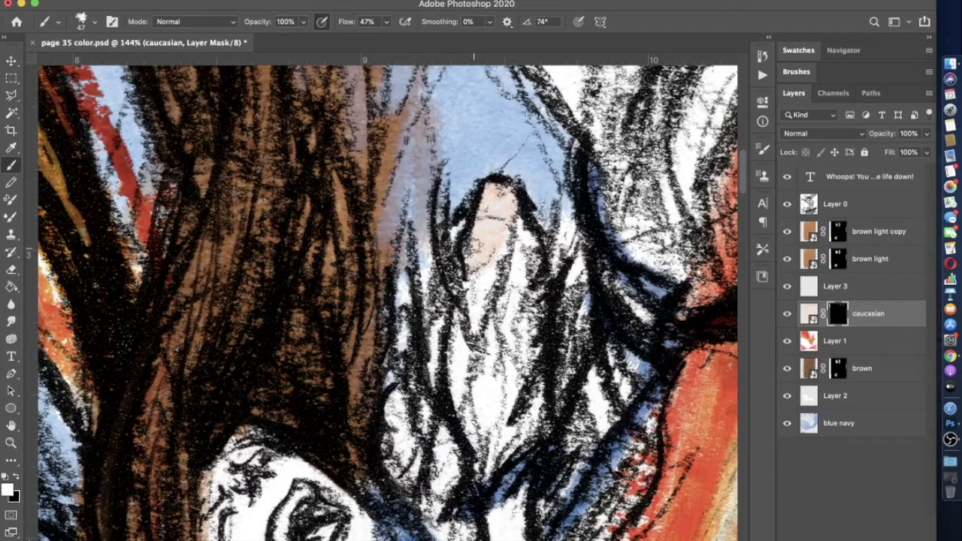
pyautogui.moveTo(477, 245)
pyautogui.mouseDown()
pyautogui.moveTo(503, 267)
pyautogui.moveTo(475, 319)
pyautogui.mouseUp()
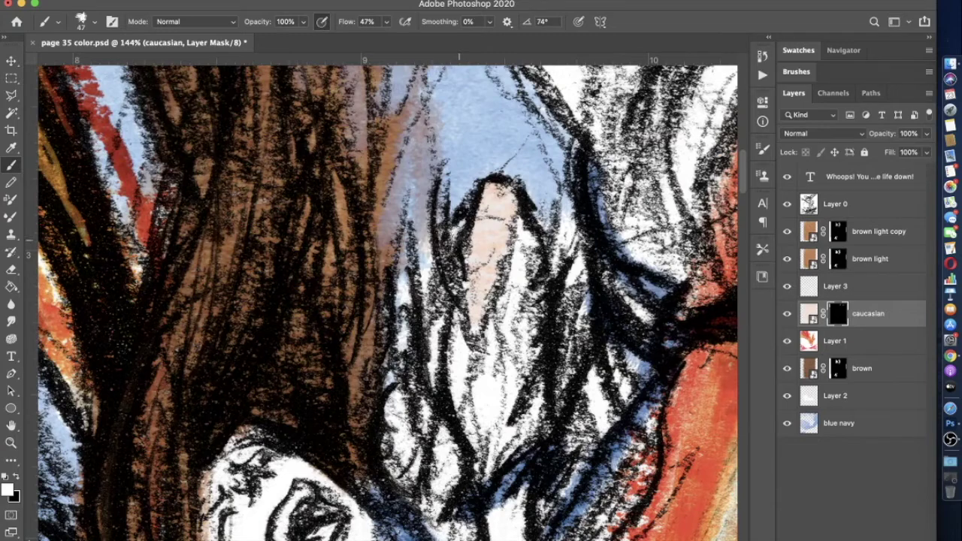
pyautogui.scroll(-1, 461, 235)
pyautogui.scroll(-10, 463, 300)
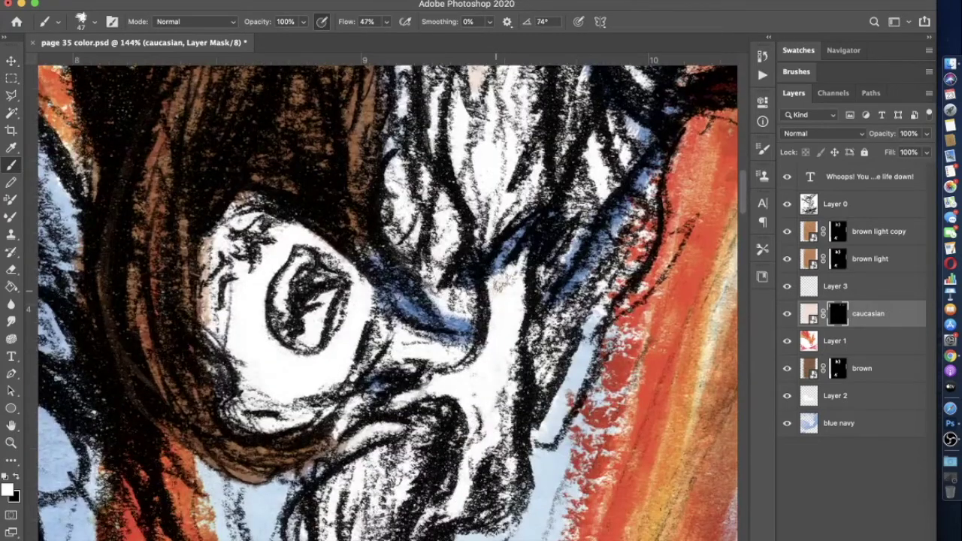
pyautogui.moveTo(524, 263)
pyautogui.mouseDown()
pyautogui.moveTo(495, 300)
pyautogui.moveTo(488, 360)
pyautogui.moveTo(387, 408)
pyautogui.moveTo(448, 389)
pyautogui.moveTo(461, 395)
pyautogui.mouseUp()
pyautogui.scroll(-2, 461, 397)
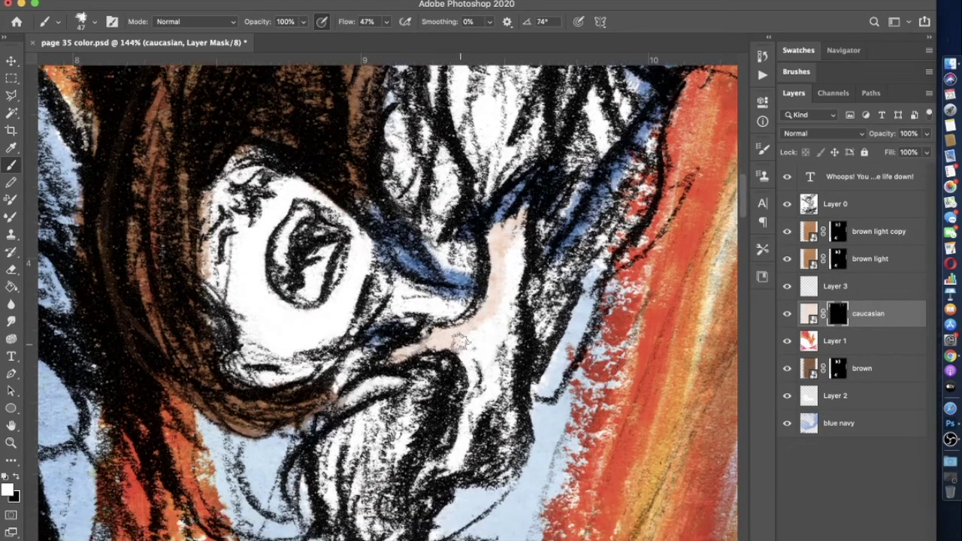
pyautogui.moveTo(477, 387)
pyautogui.mouseDown()
pyautogui.moveTo(451, 474)
pyautogui.moveTo(426, 489)
pyautogui.mouseUp()
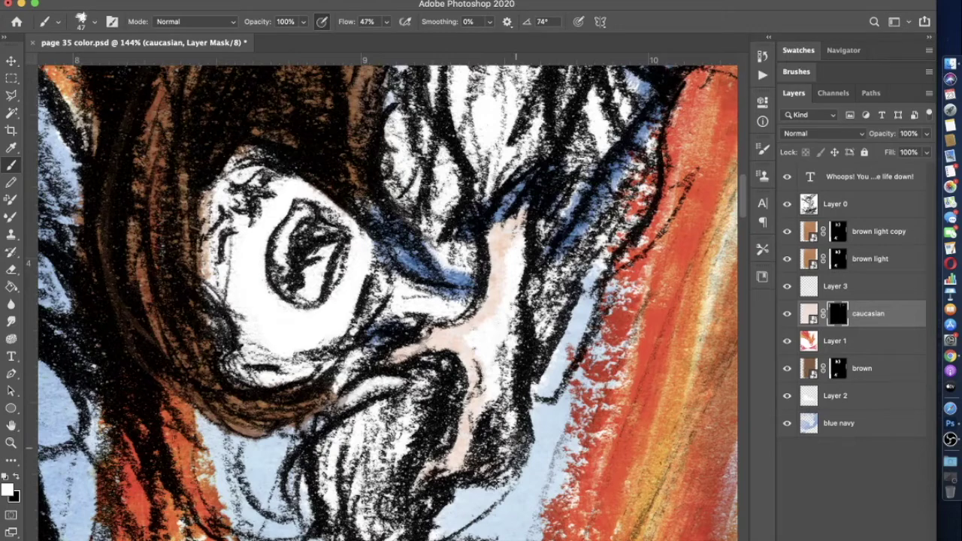
pyautogui.moveTo(512, 336)
pyautogui.mouseDown()
pyautogui.moveTo(518, 234)
pyautogui.moveTo(498, 308)
pyautogui.moveTo(502, 364)
pyautogui.mouseUp()
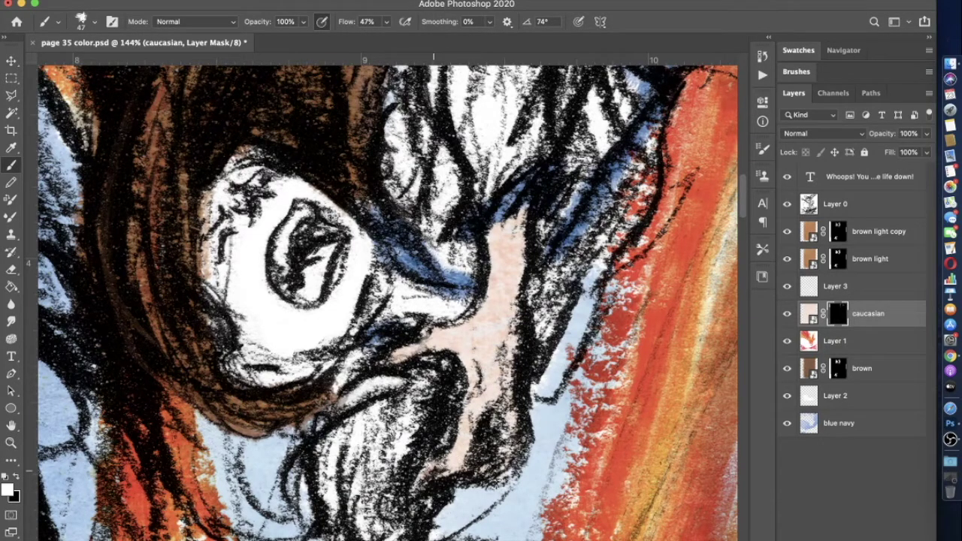
pyautogui.scroll(2, 428, 472)
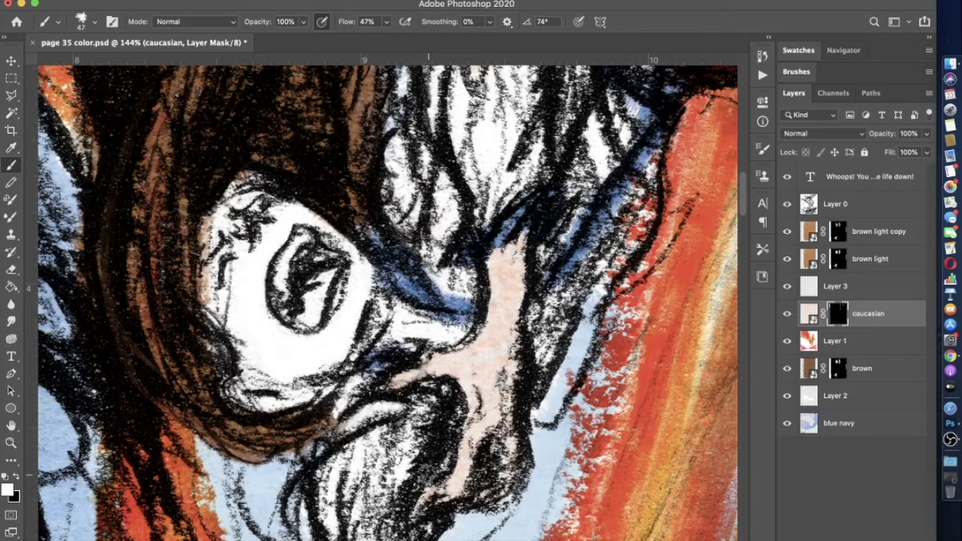
pyautogui.hscroll(-3, 425, 473)
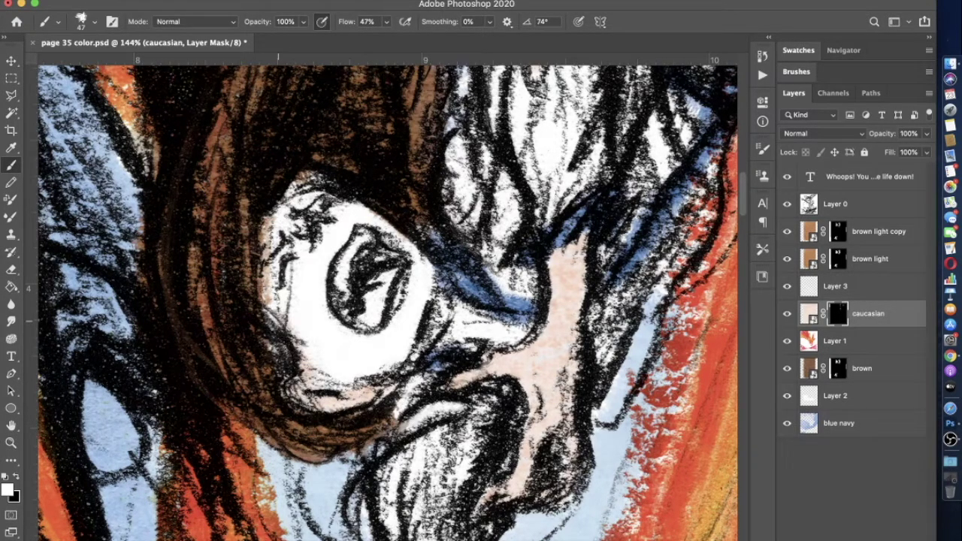
# Paint skin tone over the brow, the cheek below the eye and the white patches around it
pyautogui.moveTo(309, 187)
pyautogui.mouseDown()
pyautogui.moveTo(374, 214)
pyautogui.moveTo(421, 252)
pyautogui.mouseUp()
pyautogui.moveTo(432, 277)
pyautogui.mouseDown()
pyautogui.moveTo(461, 312)
pyautogui.moveTo(521, 337)
pyautogui.mouseUp()
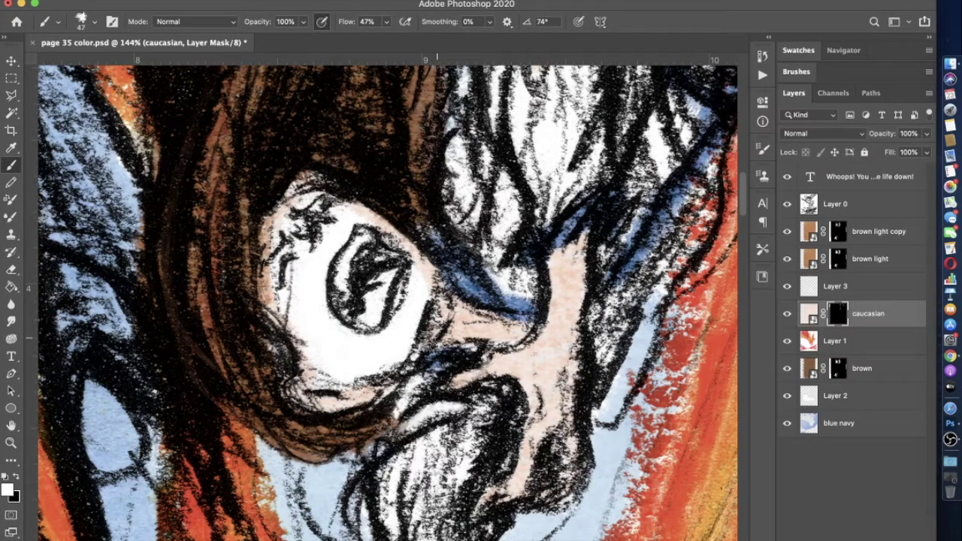
pyautogui.moveTo(437, 300); pyautogui.dragTo(369, 346)
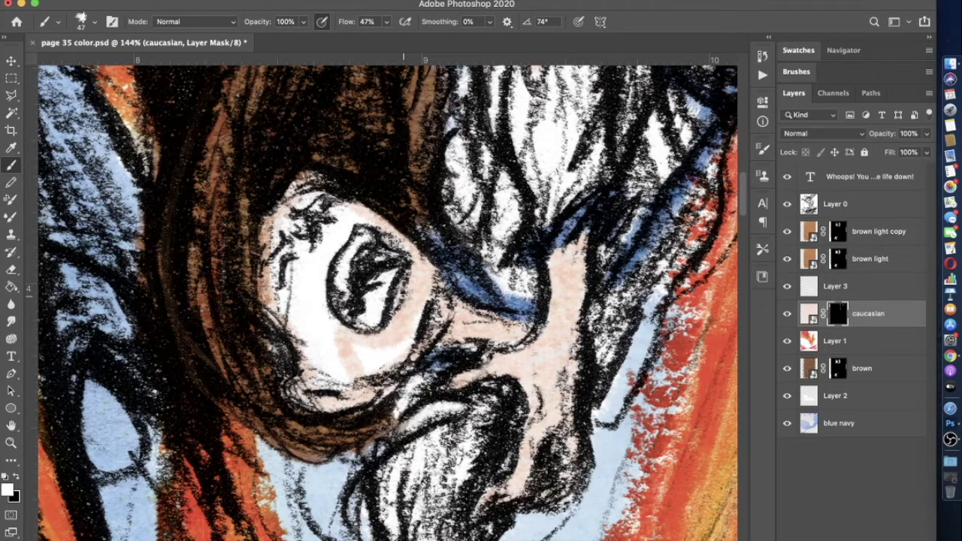
pyautogui.moveTo(398, 346); pyautogui.dragTo(366, 218)
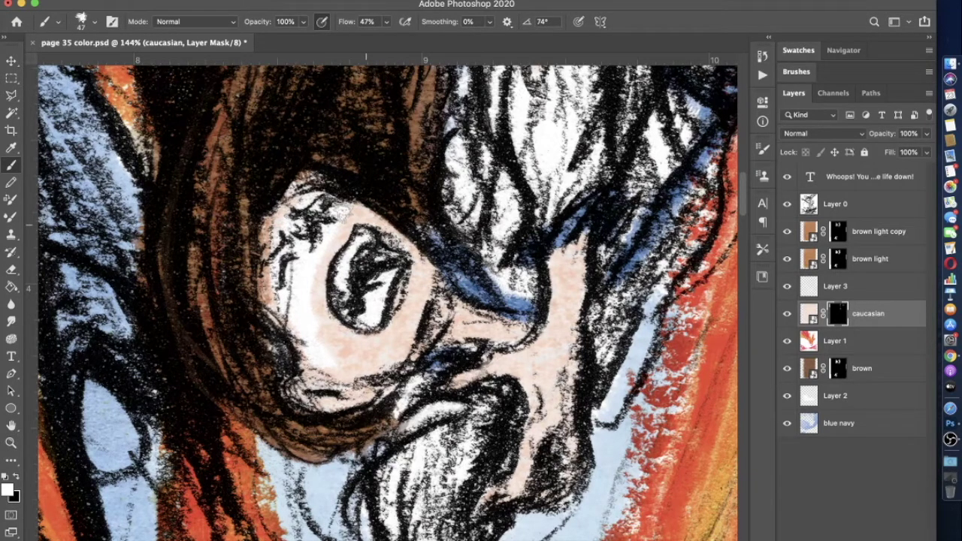
pyautogui.moveTo(366, 218)
pyautogui.mouseDown()
pyautogui.moveTo(307, 275)
pyautogui.moveTo(312, 347)
pyautogui.moveTo(284, 334)
pyautogui.moveTo(352, 365)
pyautogui.mouseUp()
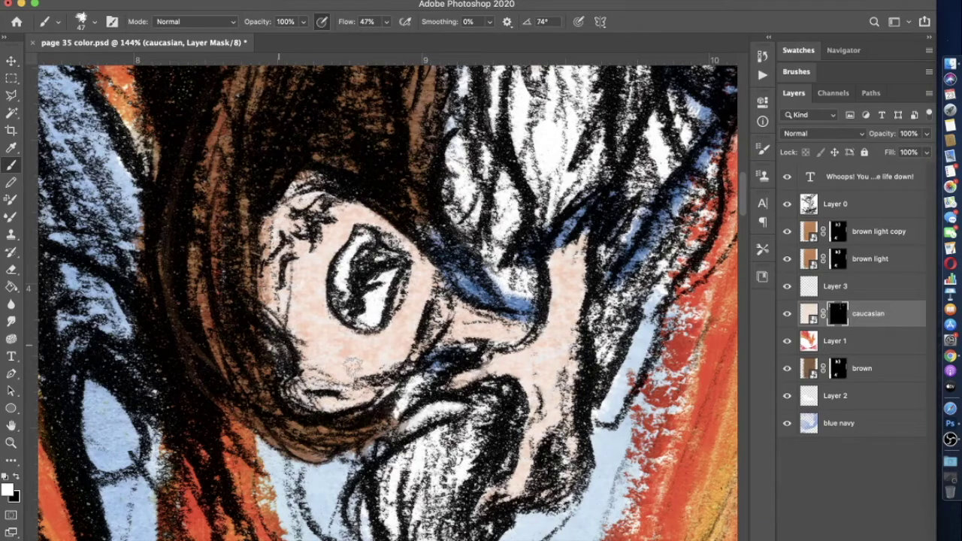
pyautogui.scroll(-10, 387, 301)
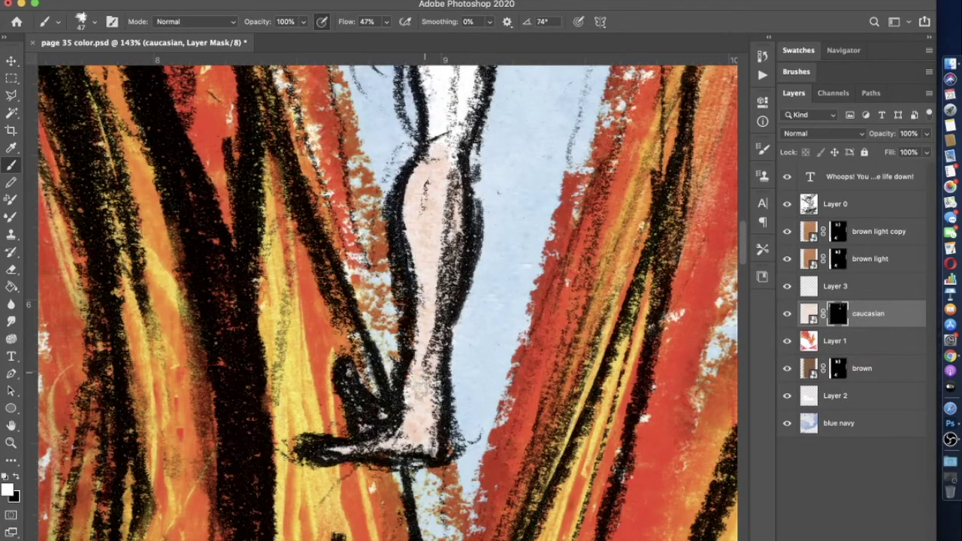
# Brush the caucasian skin tone over the woman's lower torso and leg
pyautogui.scroll(5, 436, 405)
pyautogui.moveTo(406, 425)
pyautogui.mouseDown()
pyautogui.moveTo(387, 331)
pyautogui.moveTo(413, 323)
pyautogui.moveTo(425, 380)
pyautogui.moveTo(438, 388)
pyautogui.moveTo(433, 344)
pyautogui.moveTo(411, 465)
pyautogui.moveTo(423, 473)
pyautogui.moveTo(392, 328)
pyautogui.mouseUp()
pyautogui.scroll(5, 384, 328)
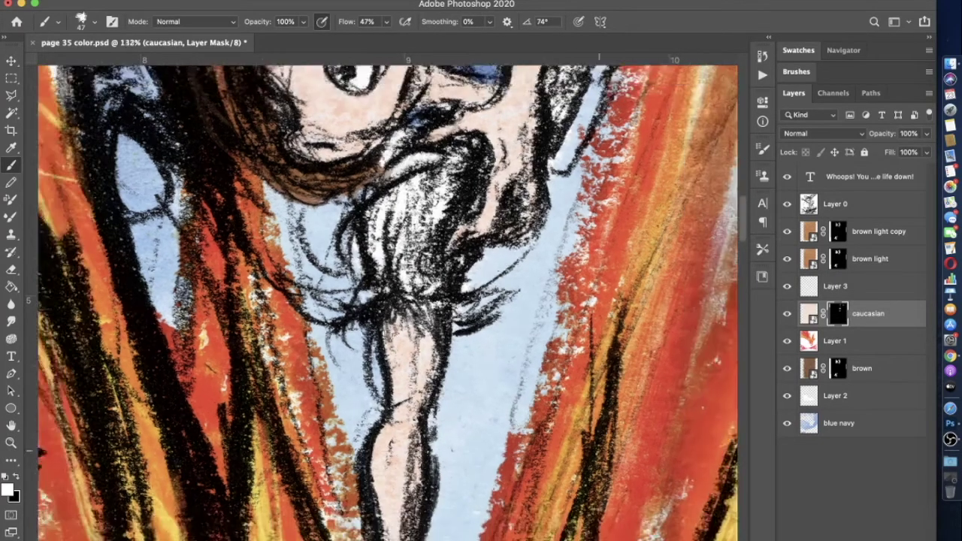
pyautogui.scroll(-2, 384, 329)
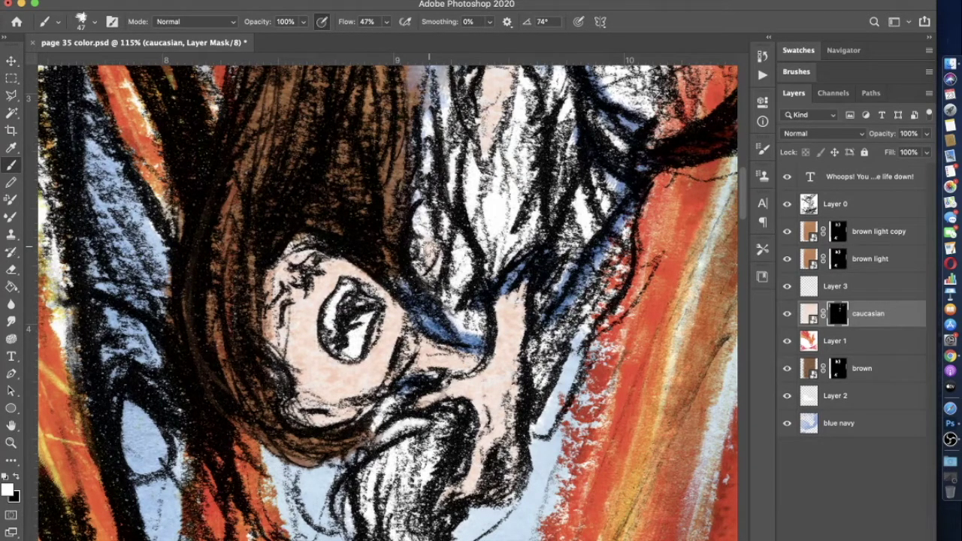
# Pan around to review the whole figure, then target the brown layer's mask
pyautogui.scroll(-3, 389, 321)
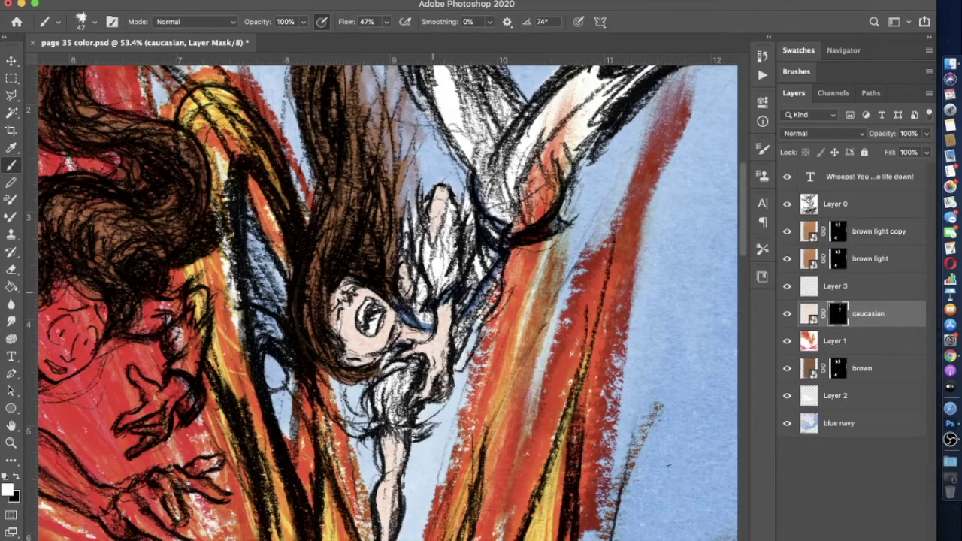
pyautogui.hscroll(-6, 432, 301)
pyautogui.scroll(2, 432, 301)
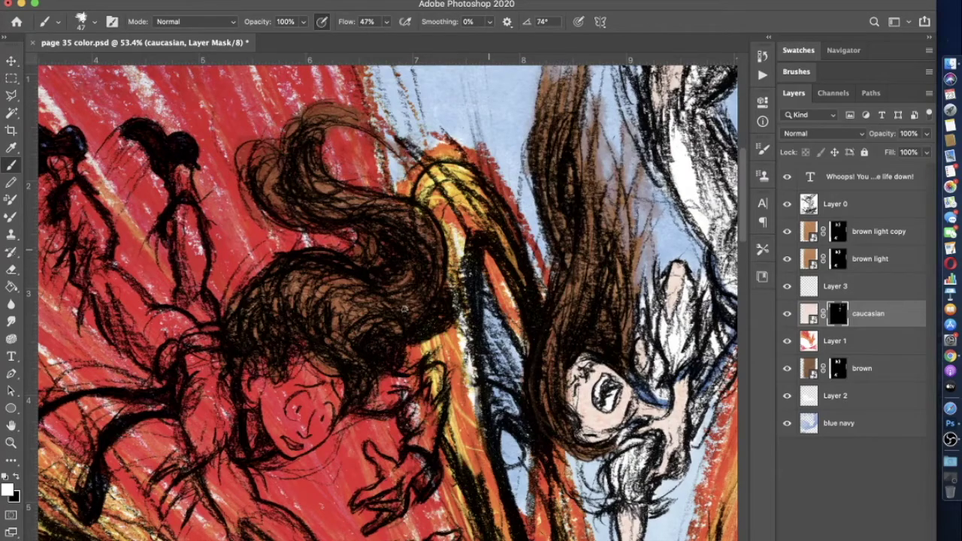
pyautogui.scroll(-2, 404, 307)
pyautogui.hscroll(4, 405, 307)
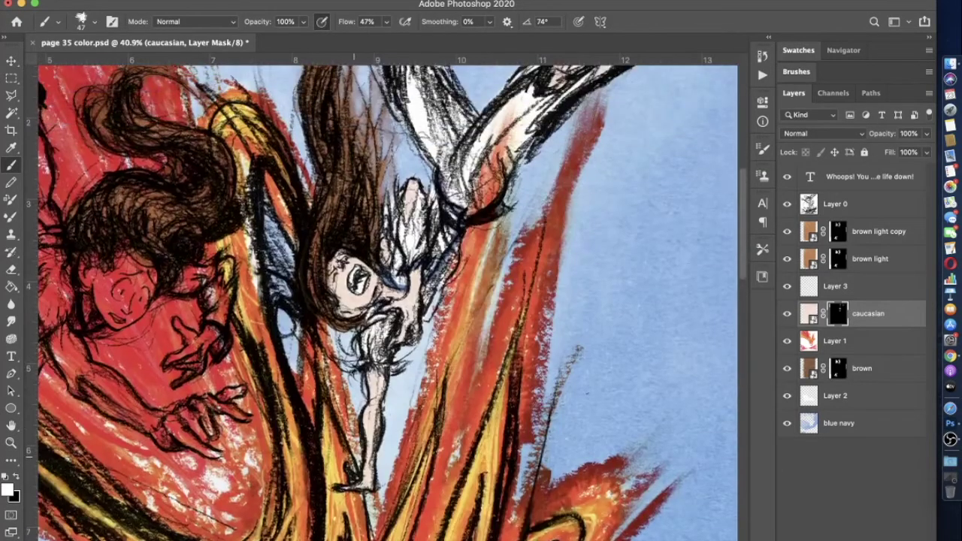
pyautogui.scroll(6, 353, 372)
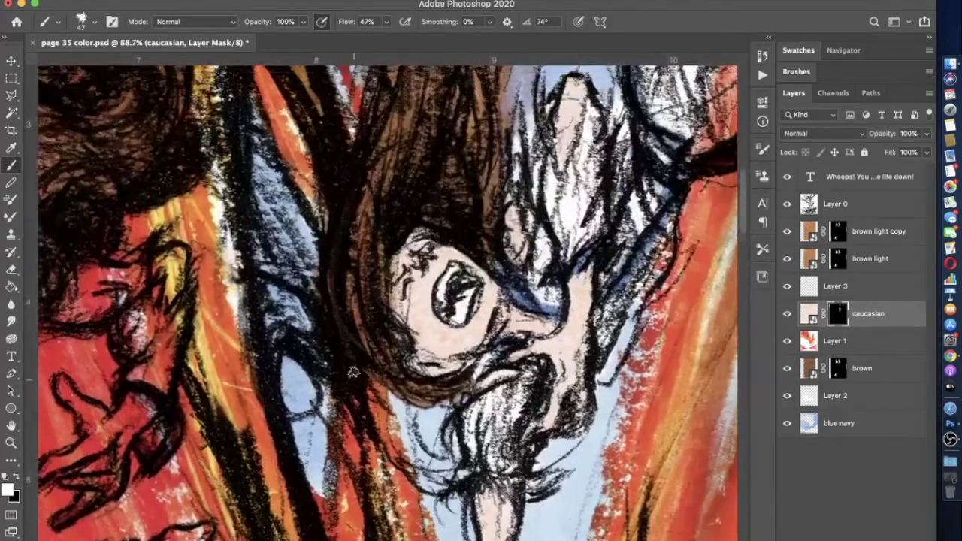
pyautogui.scroll(-2, 354, 372)
pyautogui.click(873, 376)
pyautogui.scroll(5, 603, 392)
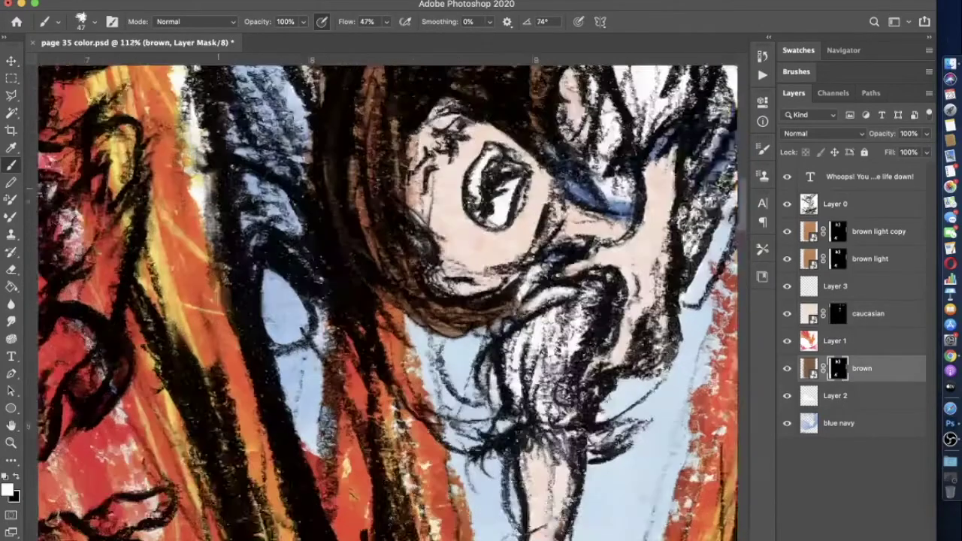
# Deepen the hair near the chin on the brown, brown light and brown light copy masks
pyautogui.moveTo(592, 300)
pyautogui.mouseDown()
pyautogui.moveTo(585, 262)
pyautogui.moveTo(557, 288)
pyautogui.mouseUp()
pyautogui.click(853, 264)
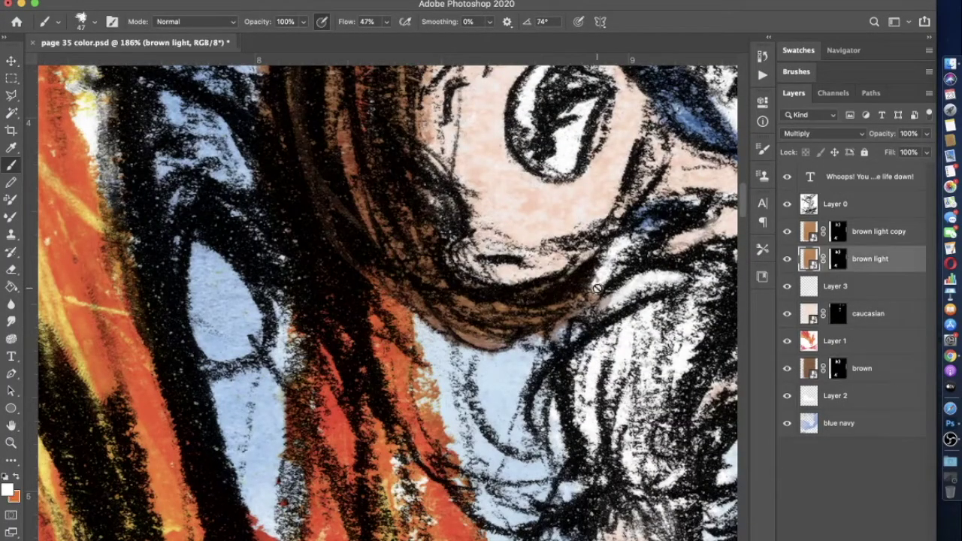
pyautogui.click(837, 259)
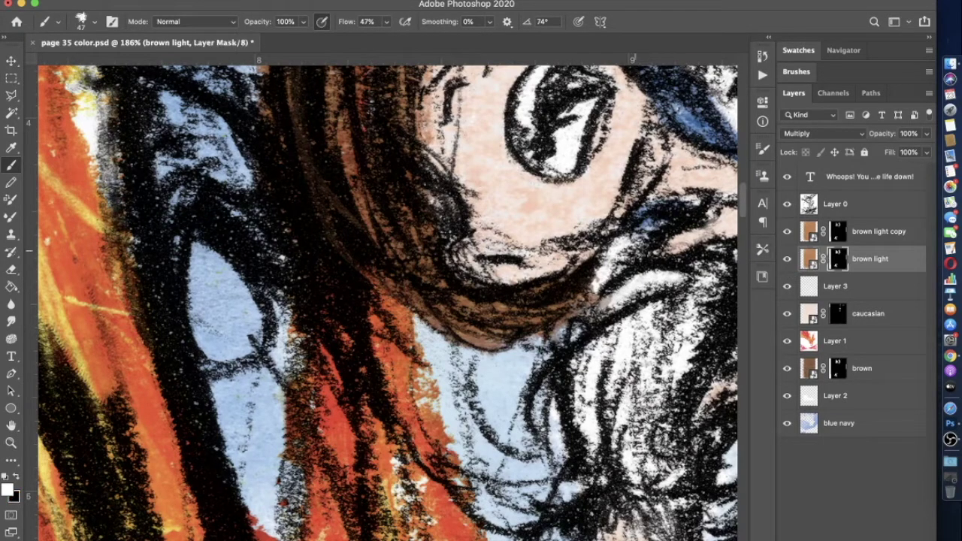
pyautogui.moveTo(555, 292)
pyautogui.mouseDown()
pyautogui.moveTo(587, 253)
pyautogui.moveTo(582, 271)
pyautogui.moveTo(532, 294)
pyautogui.mouseUp()
pyautogui.click(836, 235)
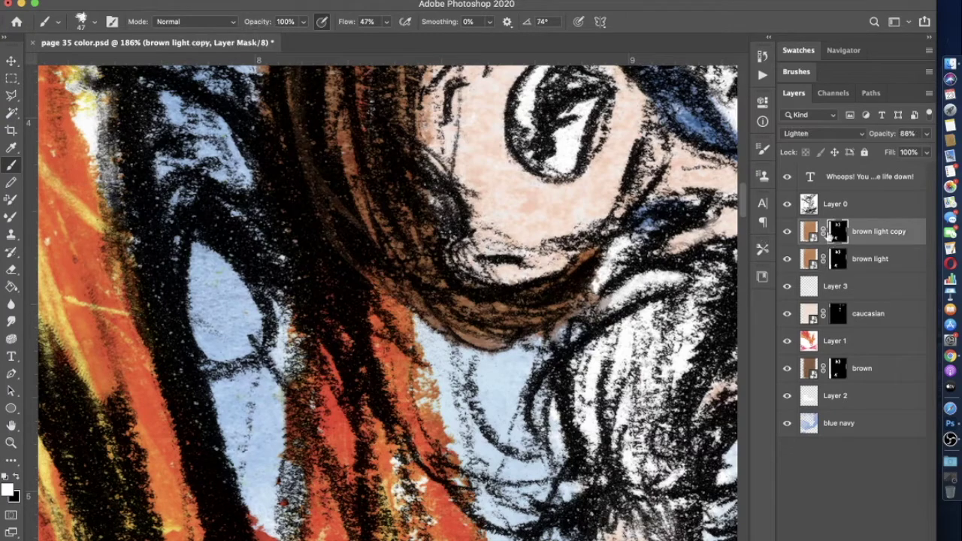
pyautogui.moveTo(535, 286)
pyautogui.mouseDown()
pyautogui.moveTo(566, 270)
pyautogui.moveTo(574, 279)
pyautogui.mouseUp()
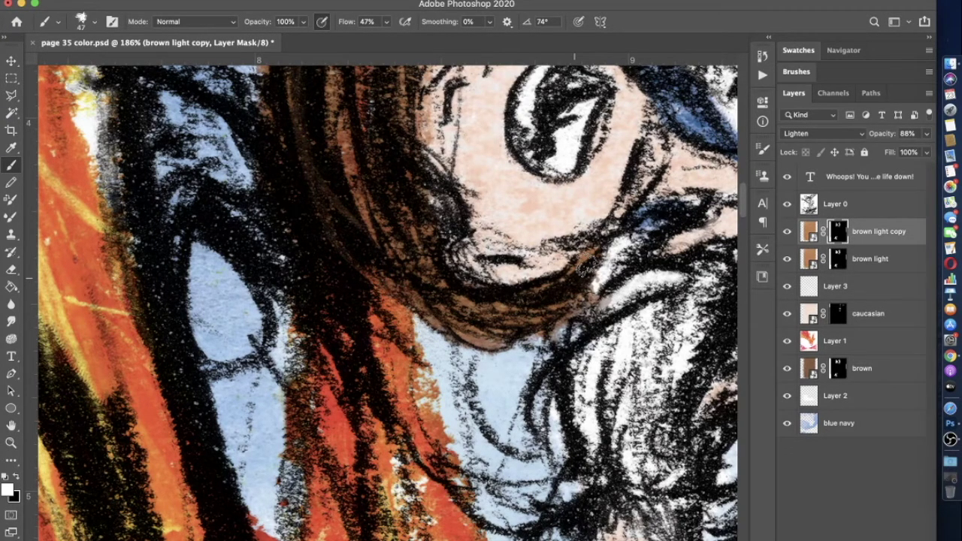
pyautogui.scroll(-6, 524, 297)
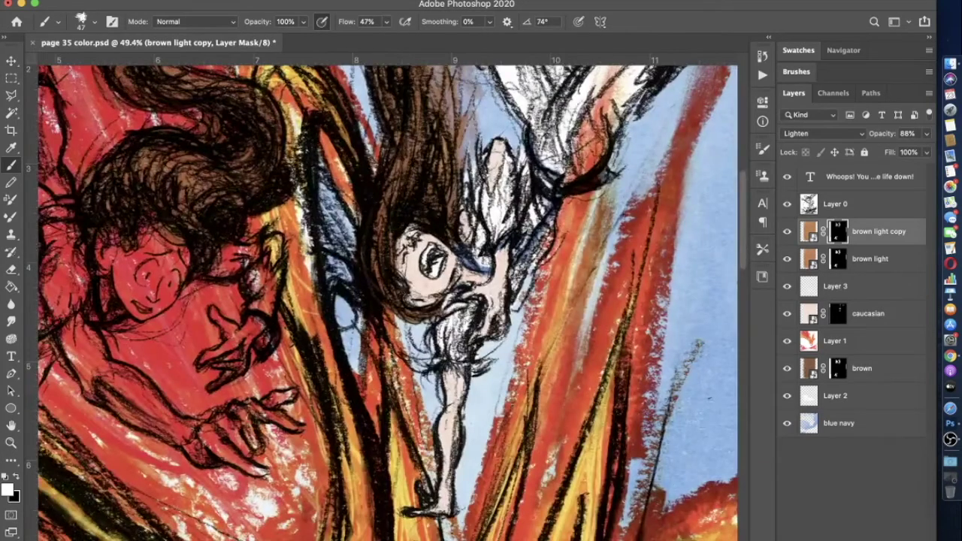
pyautogui.scroll(-3, 388, 301)
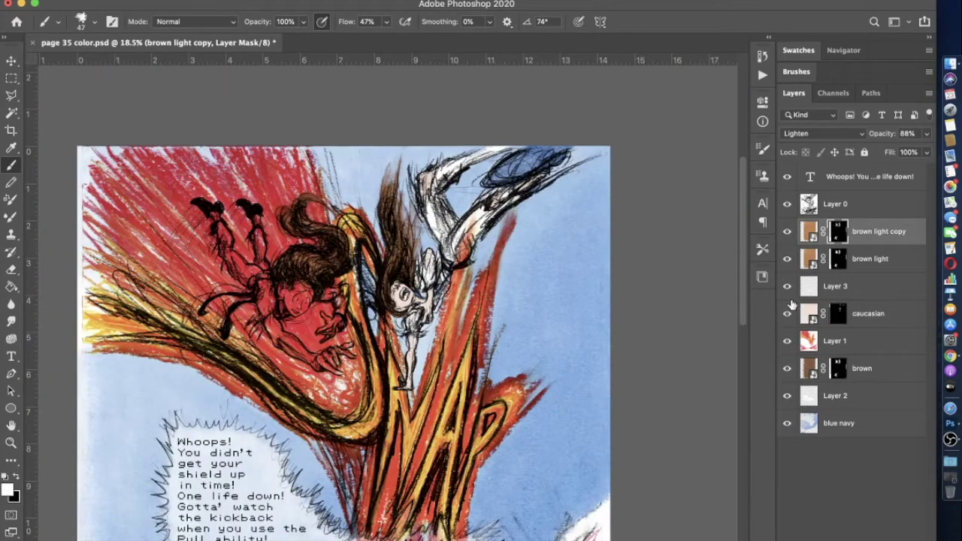
pyautogui.click(795, 312)
pyautogui.scroll(3, 310, 213)
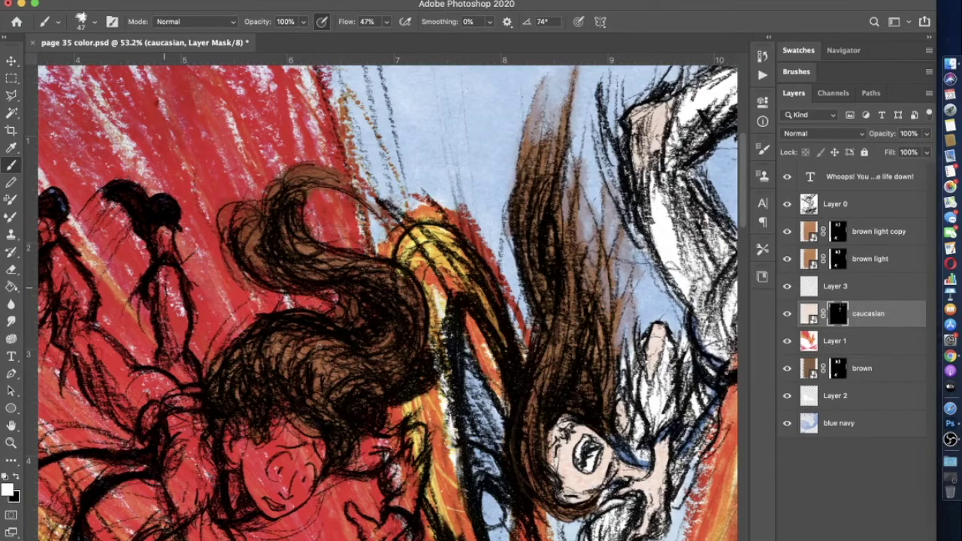
# Paint white on the caucasian mask across the upper hand's palm and fingers
pyautogui.scroll(3, 556, 255)
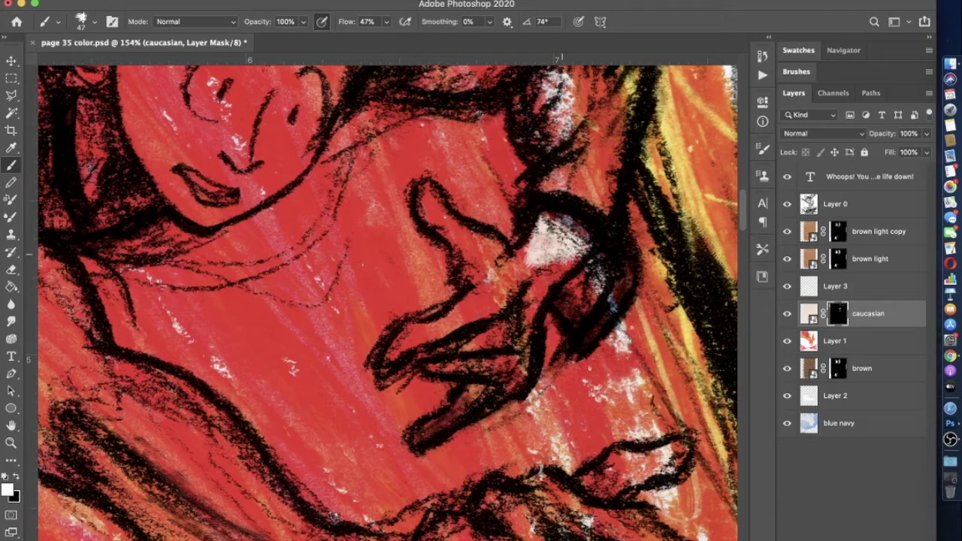
pyautogui.moveTo(560, 255)
pyautogui.mouseDown()
pyautogui.moveTo(466, 252)
pyautogui.moveTo(481, 260)
pyautogui.moveTo(466, 272)
pyautogui.moveTo(471, 264)
pyautogui.moveTo(460, 315)
pyautogui.moveTo(421, 345)
pyautogui.moveTo(398, 334)
pyautogui.moveTo(390, 367)
pyautogui.moveTo(447, 319)
pyautogui.moveTo(458, 347)
pyautogui.moveTo(439, 369)
pyautogui.moveTo(481, 364)
pyautogui.moveTo(468, 406)
pyautogui.moveTo(425, 442)
pyautogui.moveTo(485, 372)
pyautogui.moveTo(526, 354)
pyautogui.moveTo(439, 359)
pyautogui.moveTo(502, 362)
pyautogui.moveTo(507, 320)
pyautogui.moveTo(530, 360)
pyautogui.moveTo(541, 289)
pyautogui.moveTo(575, 252)
pyautogui.moveTo(496, 315)
pyautogui.moveTo(483, 286)
pyautogui.mouseUp()
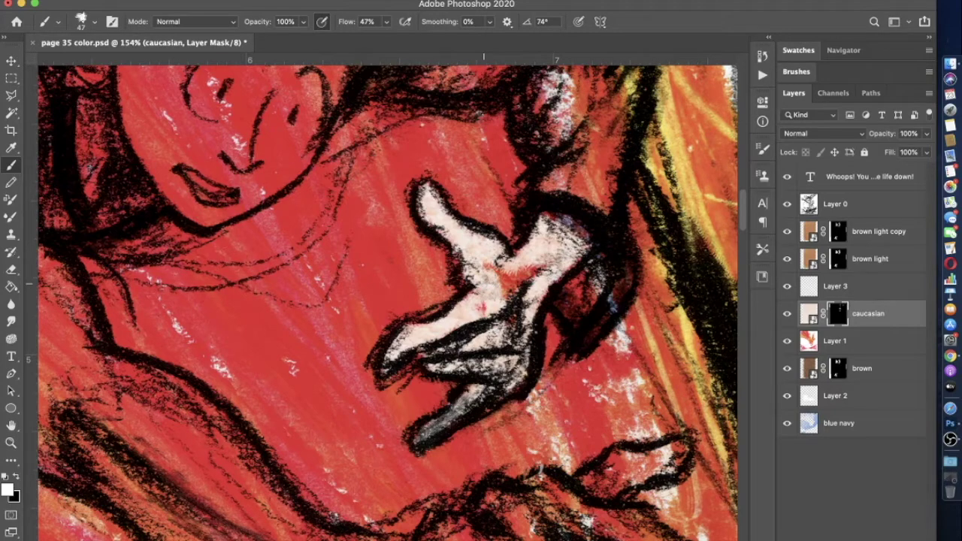
pyautogui.moveTo(484, 285); pyautogui.dragTo(514, 353)
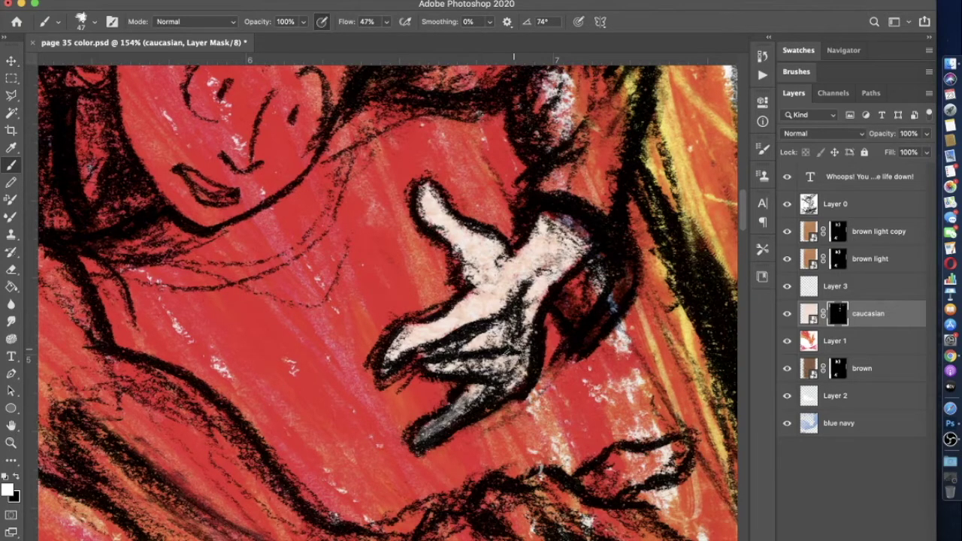
pyautogui.scroll(-5, 388, 301)
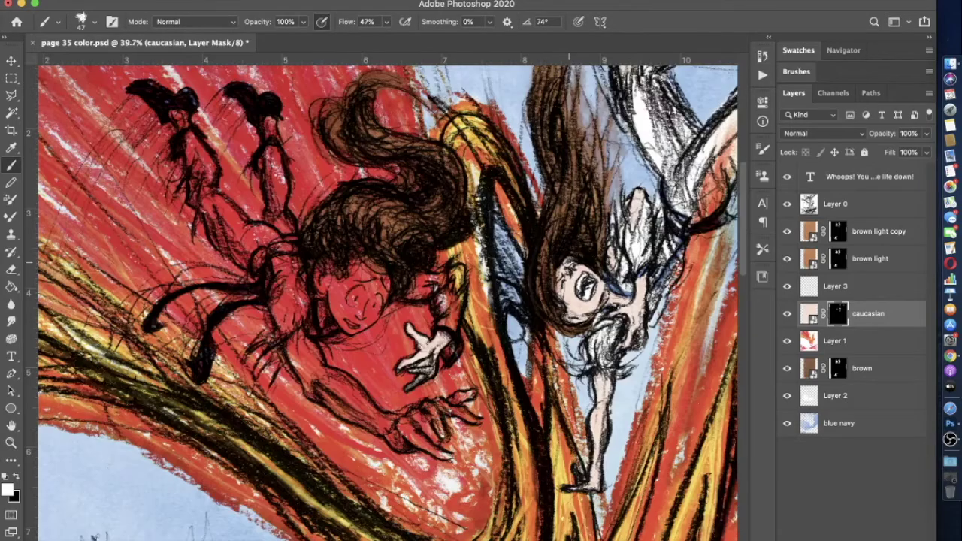
# Paint skin tone onto the small lower hand and across its fingers
pyautogui.scroll(3, 481, 272)
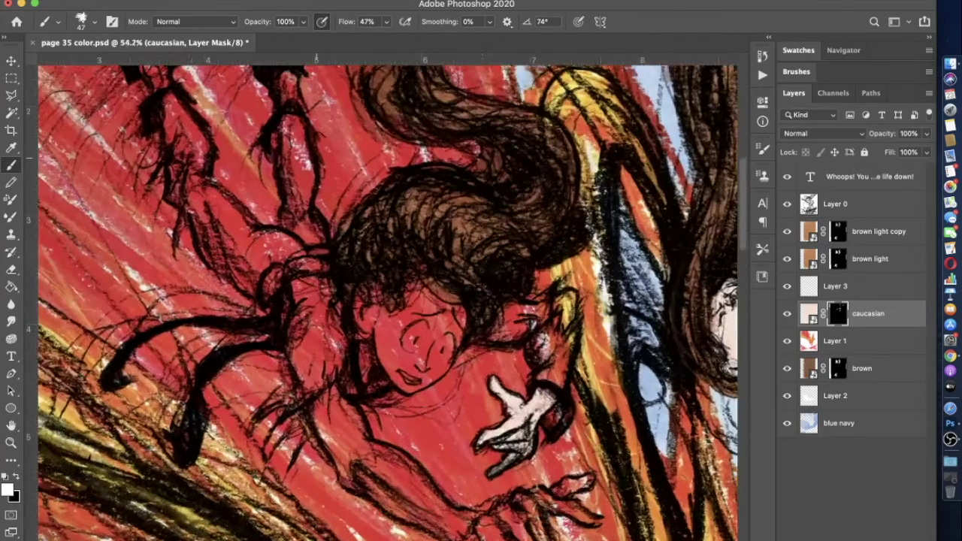
pyautogui.scroll(3, 481, 272)
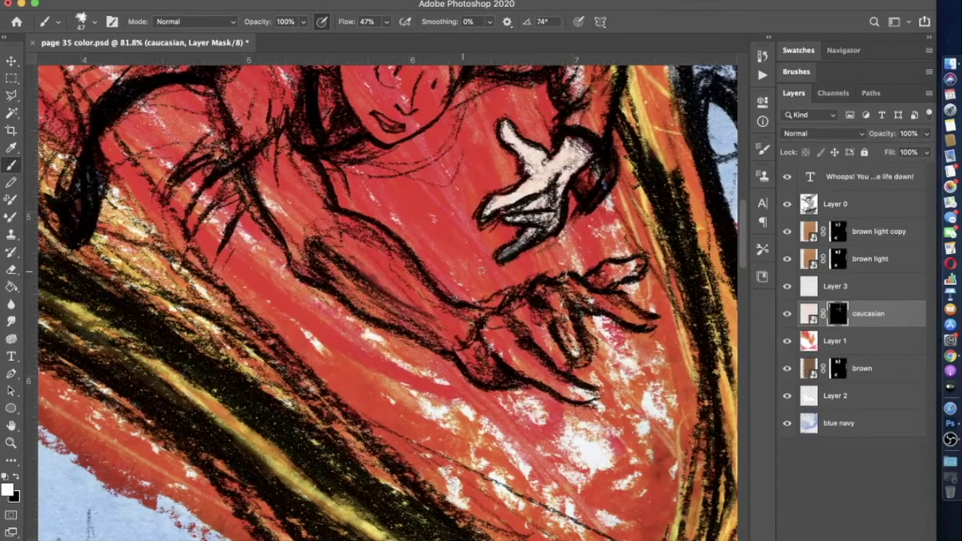
pyautogui.scroll(3, 481, 269)
pyautogui.moveTo(500, 322)
pyautogui.mouseDown()
pyautogui.moveTo(463, 334)
pyautogui.moveTo(465, 322)
pyautogui.moveTo(429, 361)
pyautogui.mouseUp()
pyautogui.moveTo(545, 406)
pyautogui.mouseDown()
pyautogui.moveTo(545, 421)
pyautogui.moveTo(526, 425)
pyautogui.moveTo(488, 413)
pyautogui.moveTo(546, 417)
pyautogui.moveTo(482, 380)
pyautogui.moveTo(483, 391)
pyautogui.moveTo(428, 385)
pyautogui.moveTo(478, 376)
pyautogui.moveTo(413, 380)
pyautogui.moveTo(484, 395)
pyautogui.moveTo(380, 347)
pyautogui.moveTo(417, 368)
pyautogui.moveTo(395, 380)
pyautogui.moveTo(407, 489)
pyautogui.mouseUp()
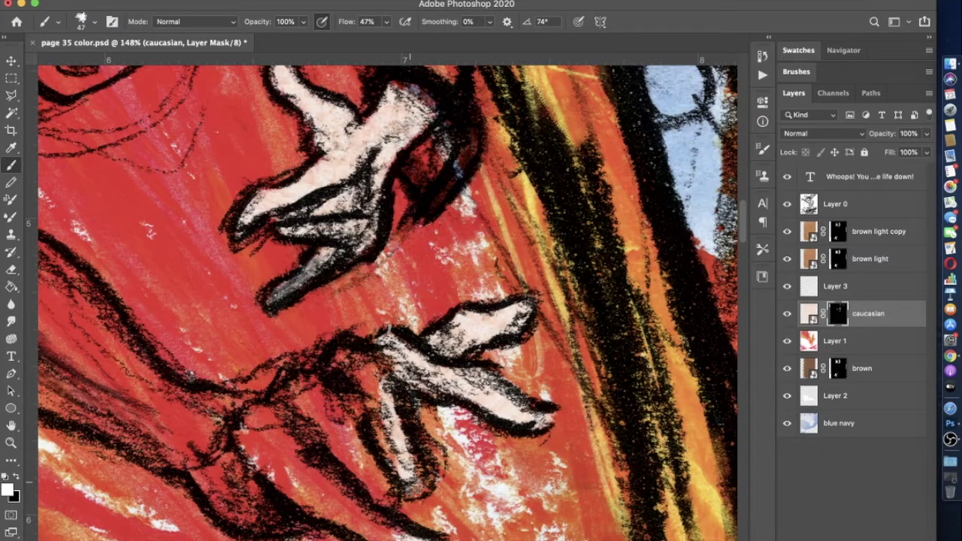
pyautogui.moveTo(391, 481)
pyautogui.mouseDown()
pyautogui.moveTo(280, 396)
pyautogui.moveTo(330, 372)
pyautogui.mouseUp()
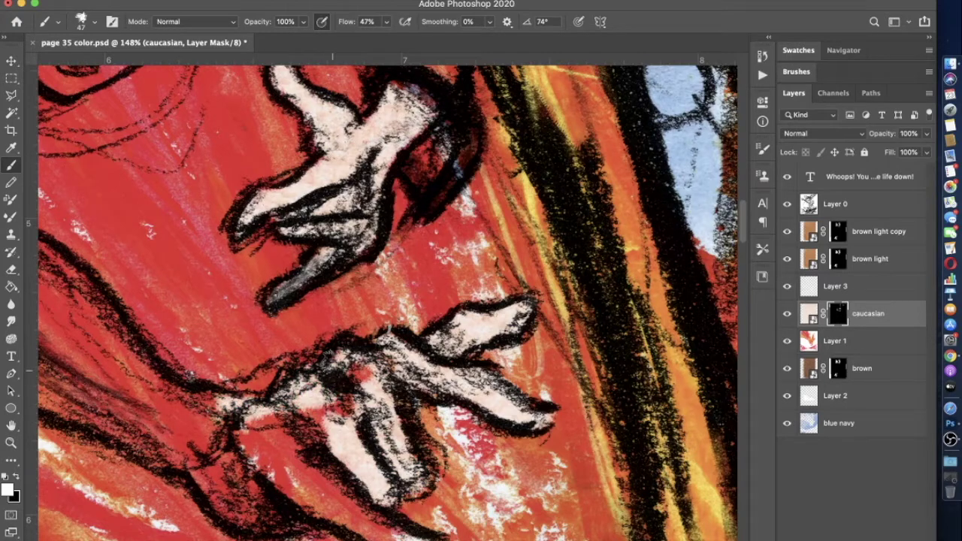
# Touch up with white, covering the hand's red patches, the lower fingertip and the arm edge
pyautogui.scroll(-3, 331, 372)
pyautogui.hscroll(-3, 331, 372)
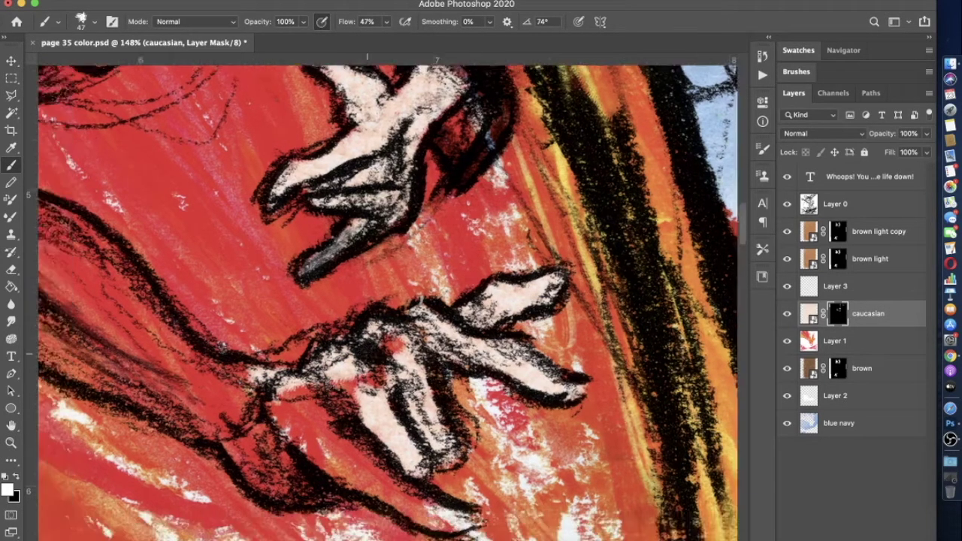
pyautogui.scroll(-2, 350, 361)
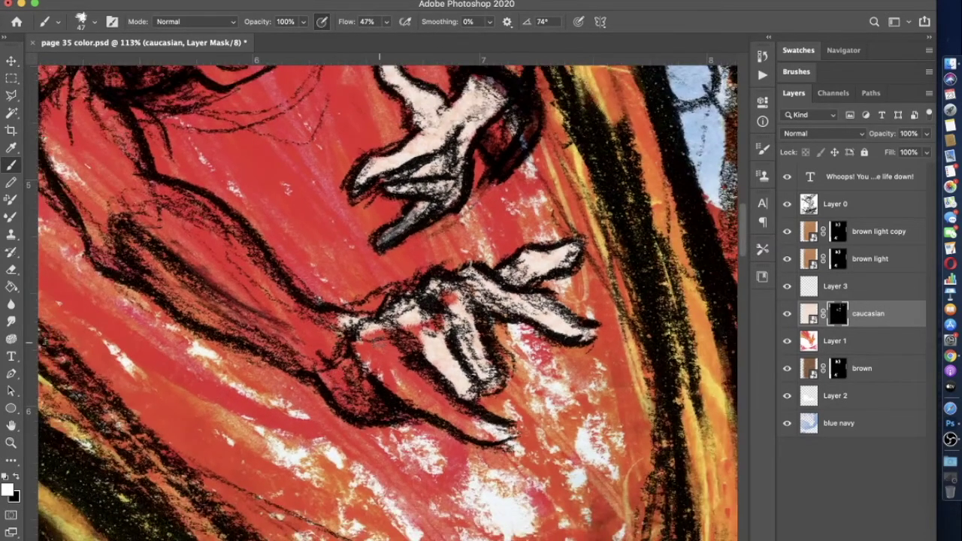
pyautogui.scroll(4, 349, 360)
pyautogui.click(30, 476)
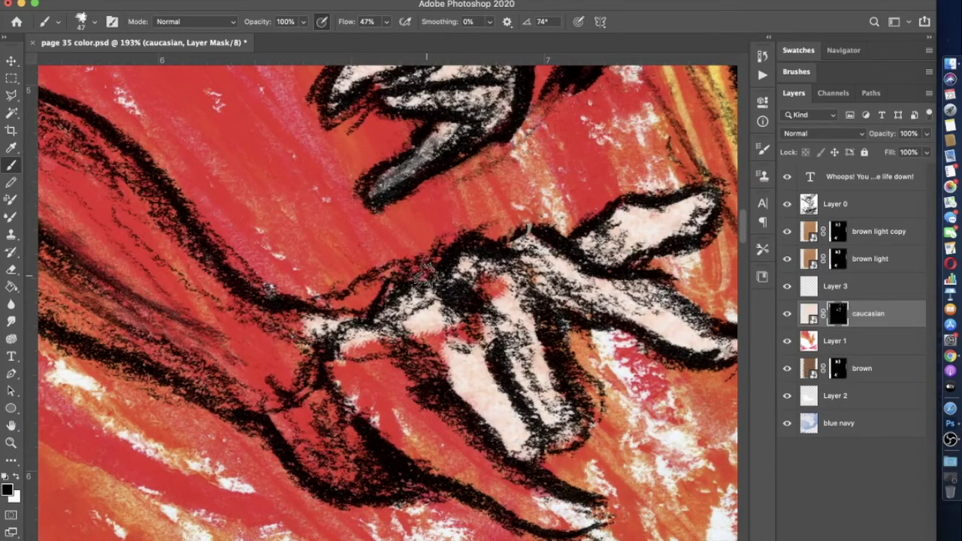
pyautogui.press('x')
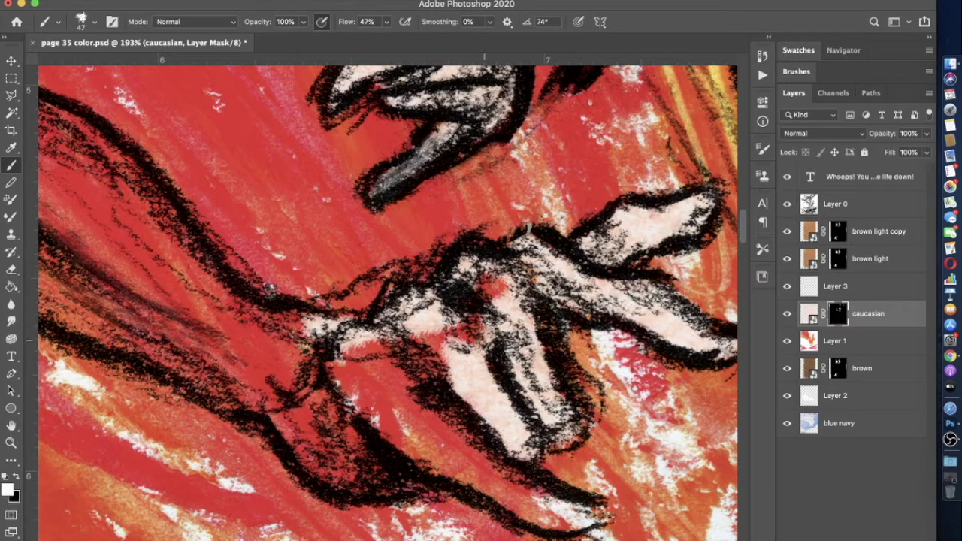
pyautogui.moveTo(479, 336)
pyautogui.mouseDown()
pyautogui.moveTo(497, 288)
pyautogui.moveTo(408, 323)
pyautogui.mouseUp()
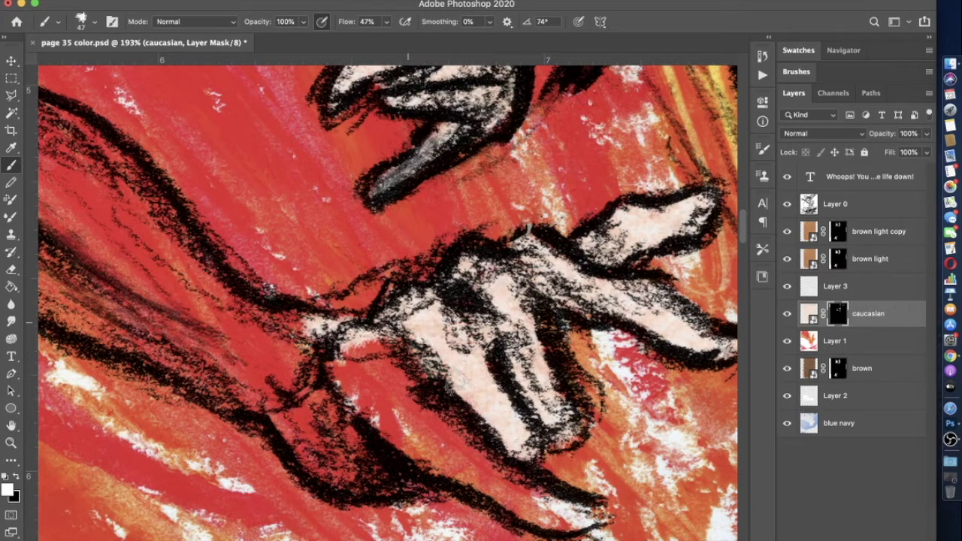
pyautogui.scroll(-3, 462, 379)
pyautogui.moveTo(492, 455)
pyautogui.mouseDown()
pyautogui.moveTo(535, 459)
pyautogui.moveTo(502, 461)
pyautogui.moveTo(449, 430)
pyautogui.moveTo(512, 455)
pyautogui.mouseUp()
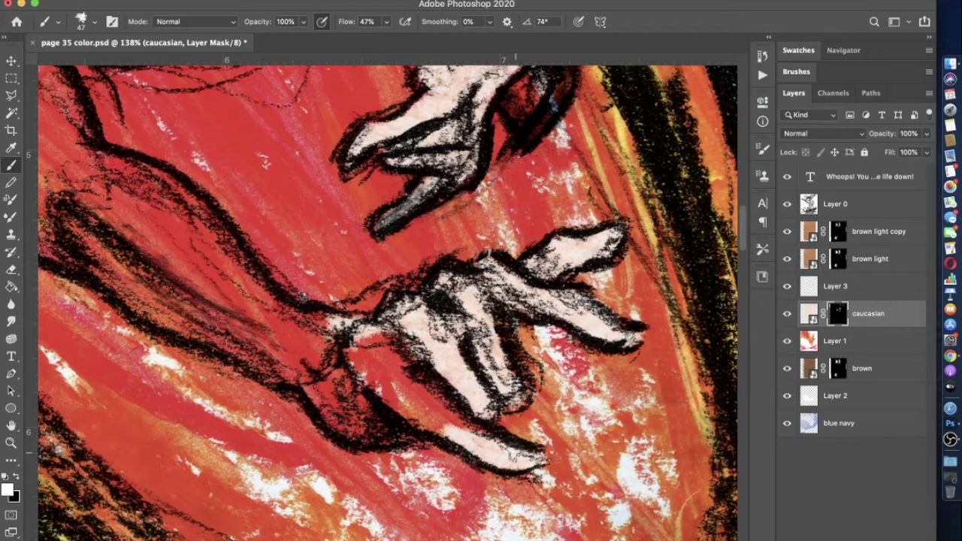
pyautogui.moveTo(512, 455)
pyautogui.mouseDown()
pyautogui.moveTo(442, 415)
pyautogui.moveTo(406, 433)
pyautogui.moveTo(353, 433)
pyautogui.moveTo(311, 384)
pyautogui.moveTo(339, 424)
pyautogui.moveTo(394, 427)
pyautogui.moveTo(317, 374)
pyautogui.moveTo(353, 425)
pyautogui.moveTo(331, 361)
pyautogui.moveTo(395, 357)
pyautogui.moveTo(359, 354)
pyautogui.moveTo(398, 342)
pyautogui.moveTo(450, 410)
pyautogui.moveTo(445, 420)
pyautogui.moveTo(460, 427)
pyautogui.moveTo(435, 400)
pyautogui.moveTo(451, 427)
pyautogui.moveTo(384, 378)
pyautogui.moveTo(414, 405)
pyautogui.mouseUp()
pyautogui.hscroll(-10, 399, 384)
pyautogui.scroll(2, 399, 383)
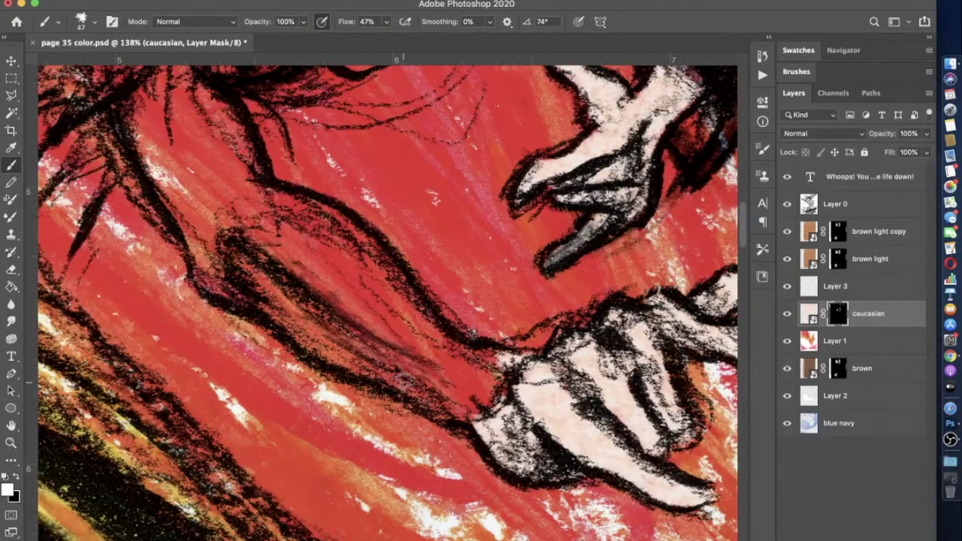
pyautogui.moveTo(489, 357)
pyautogui.mouseDown()
pyautogui.moveTo(427, 322)
pyautogui.moveTo(379, 248)
pyautogui.moveTo(278, 194)
pyautogui.mouseUp()
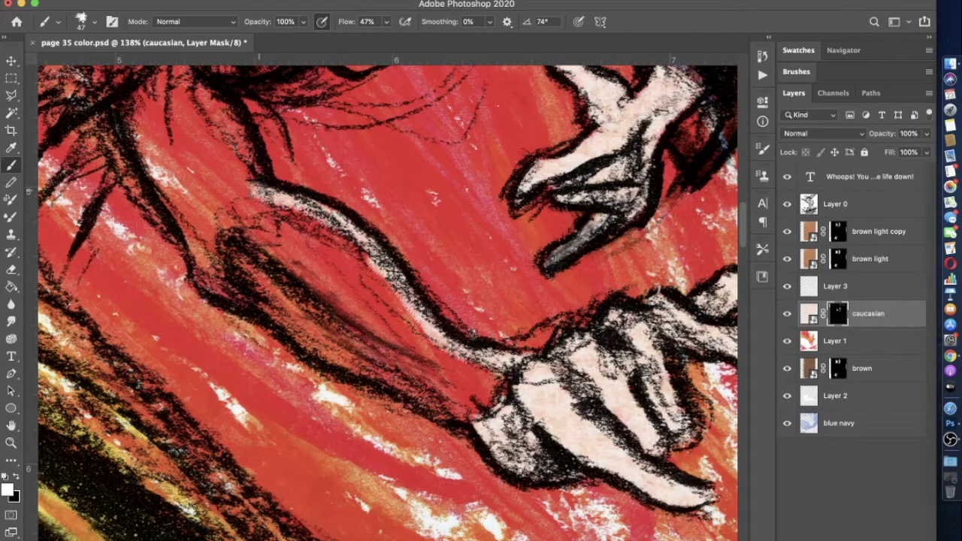
# Extend skin tone up the forearm, undo the last change, and enlarge the brush to 65 px
pyautogui.scroll(5, 259, 191)
pyautogui.hscroll(-3, 259, 191)
pyautogui.moveTo(299, 292)
pyautogui.mouseDown()
pyautogui.moveTo(317, 304)
pyautogui.moveTo(293, 225)
pyautogui.mouseUp()
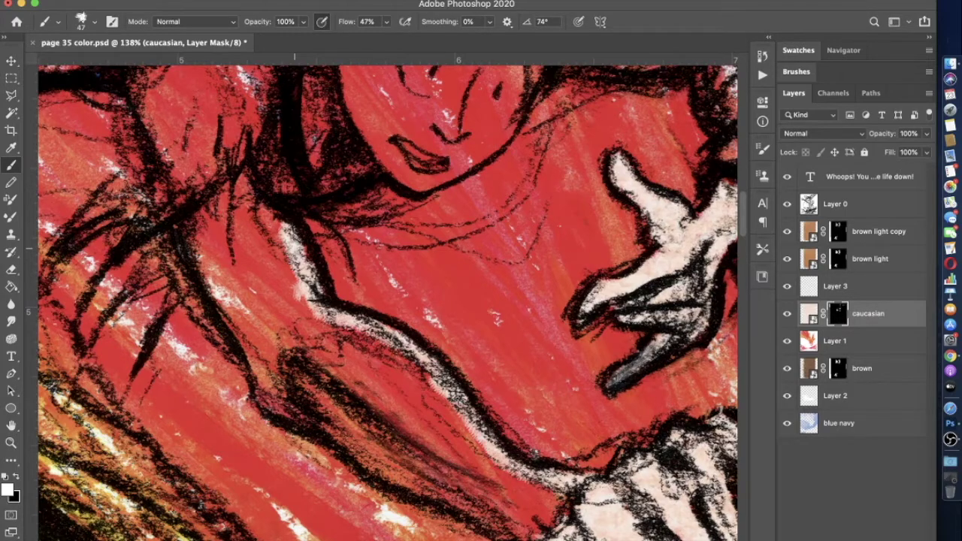
pyautogui.scroll(-3, 386, 299)
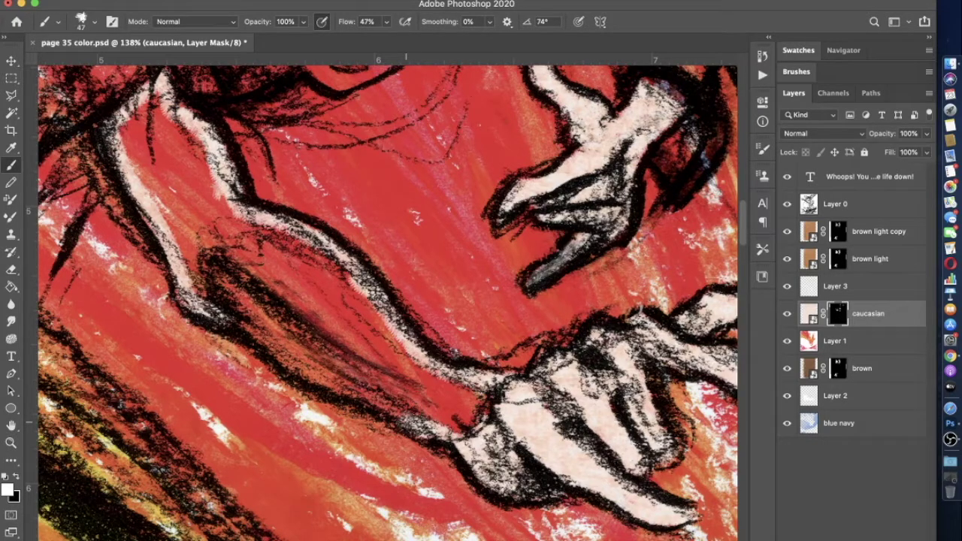
pyautogui.press('super+z')
pyautogui.press(']')
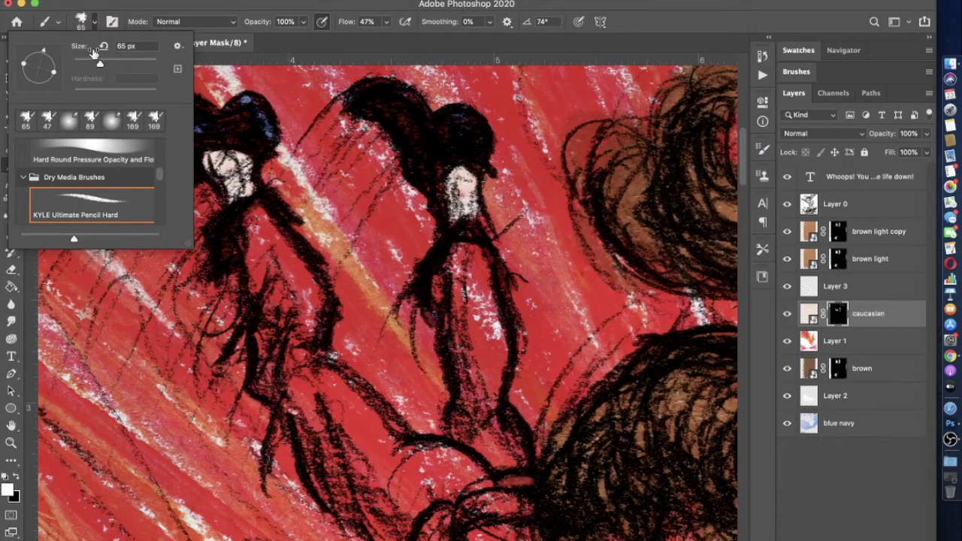
# Shrink the brush to 39 px and brighten a small skin patch by the hand
pyautogui.moveTo(94, 51); pyautogui.dragTo(84, 52)
pyautogui.press('Return')
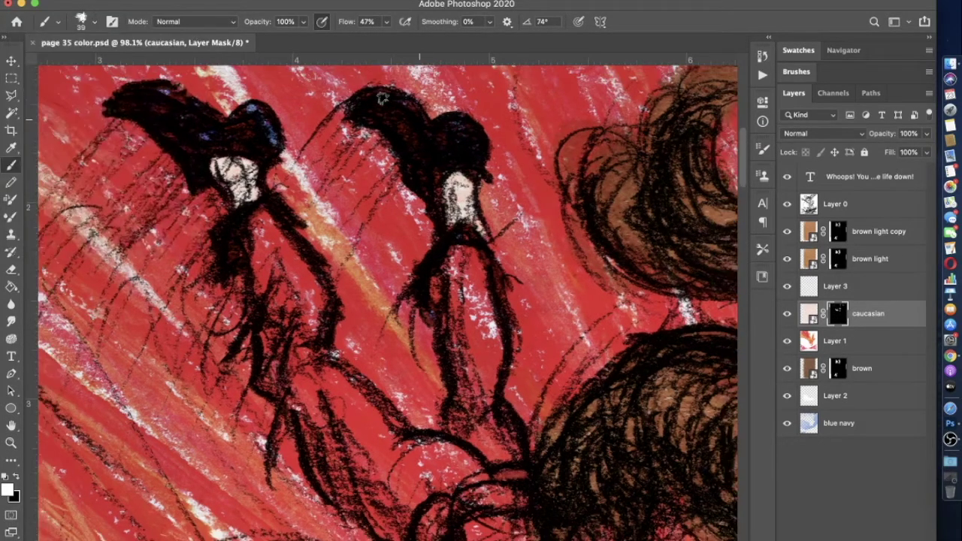
pyautogui.scroll(-5, 426, 434)
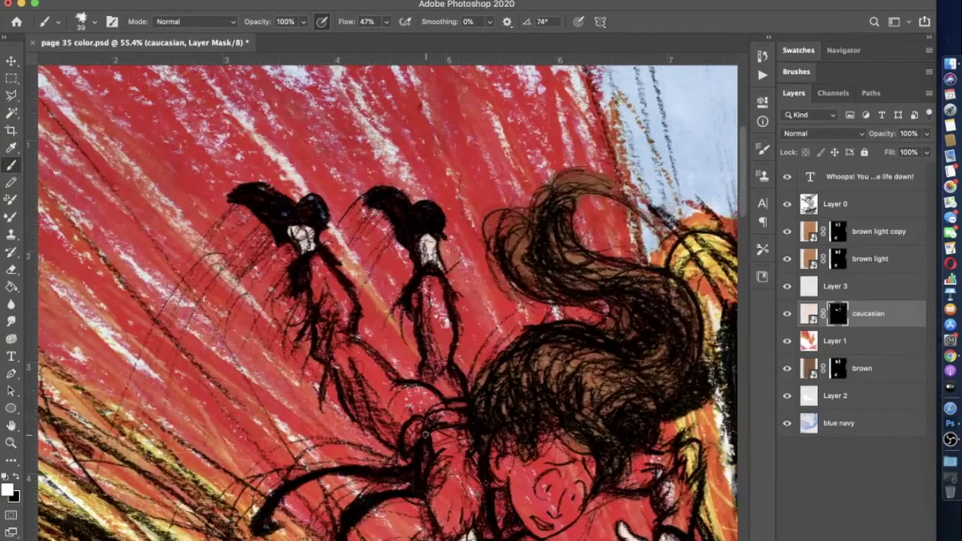
pyautogui.scroll(-3, 426, 435)
pyautogui.hscroll(3, 426, 434)
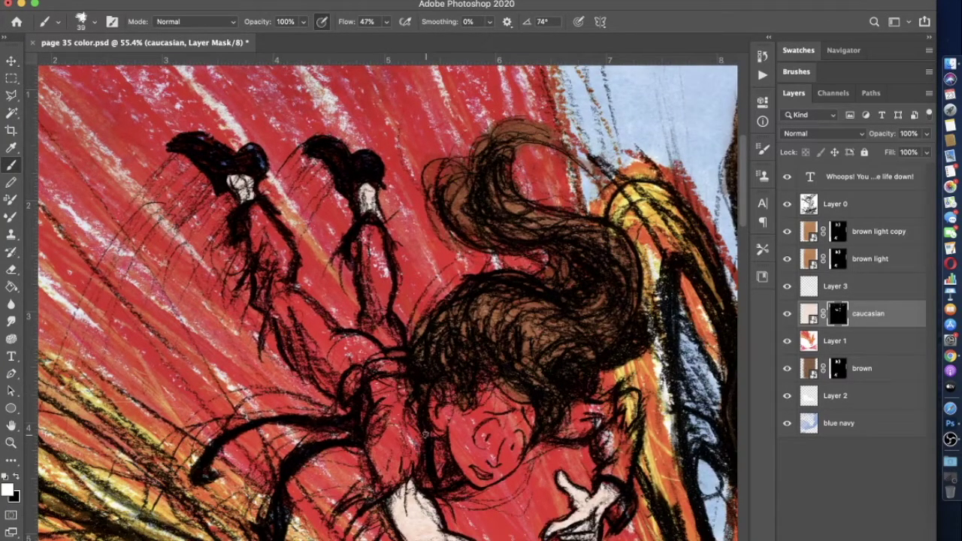
pyautogui.scroll(-3, 425, 434)
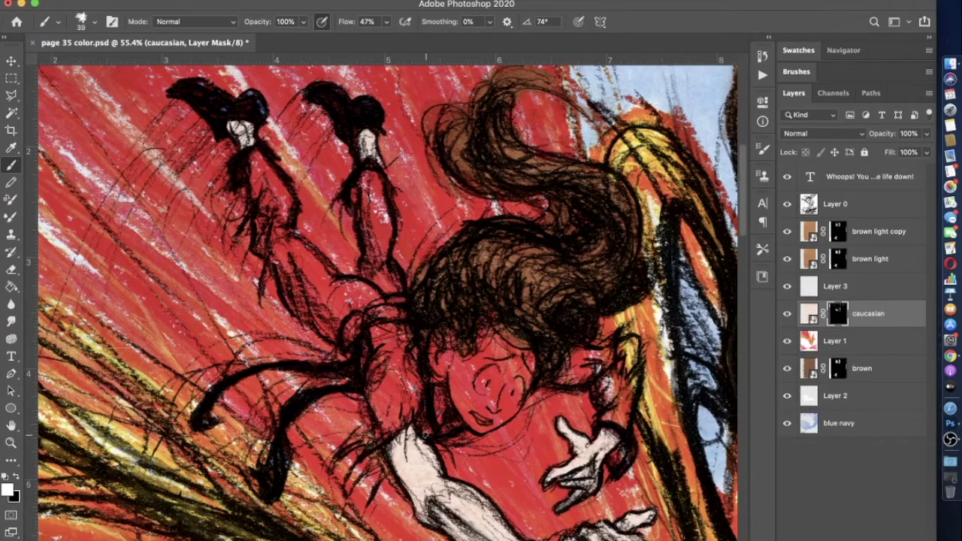
pyautogui.scroll(-3, 426, 435)
pyautogui.hscroll(3, 425, 434)
pyautogui.scroll(4, 425, 435)
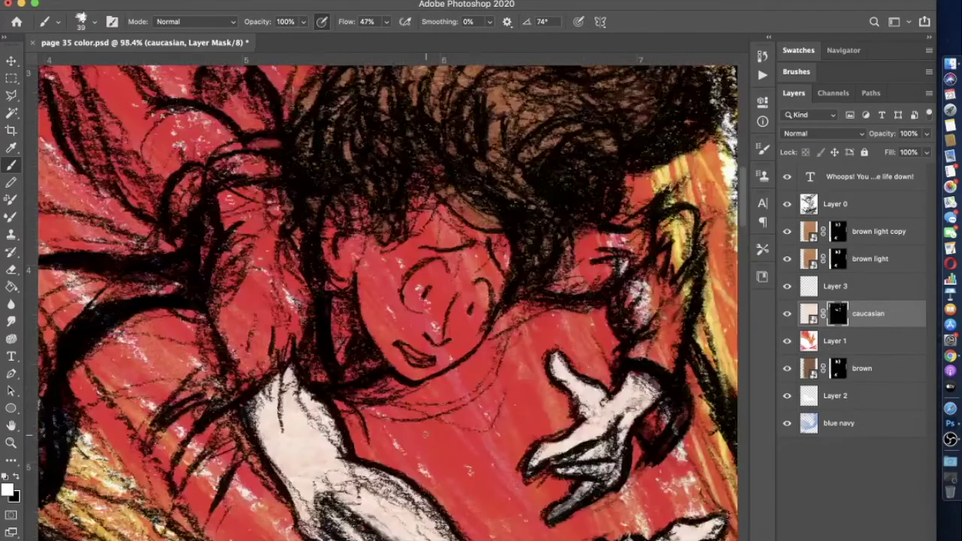
pyautogui.scroll(4, 426, 434)
pyautogui.scroll(-3, 417, 434)
pyautogui.hscroll(1, 421, 451)
pyautogui.moveTo(705, 443)
pyautogui.mouseDown()
pyautogui.moveTo(699, 433)
pyautogui.moveTo(715, 440)
pyautogui.mouseUp()
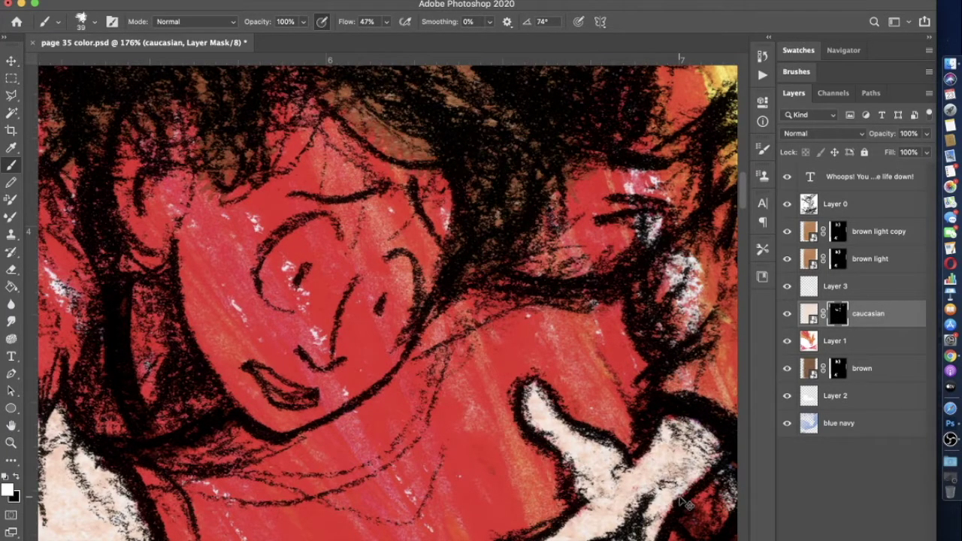
# Lighten the chin and the face edge by the hair, then enlarge the brush to 105 px
pyautogui.scroll(3, 511, 396)
pyautogui.hscroll(-3, 511, 396)
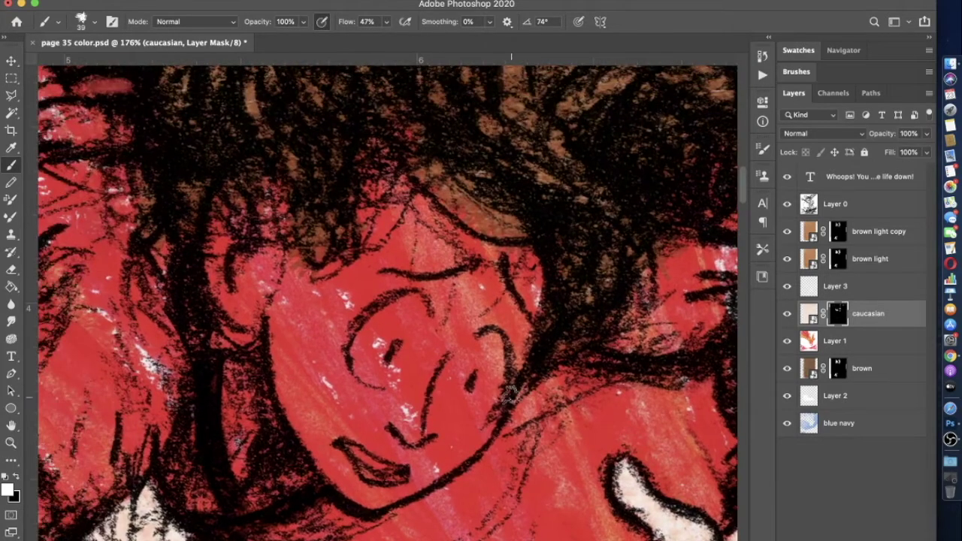
pyautogui.moveTo(353, 490)
pyautogui.mouseDown()
pyautogui.moveTo(363, 499)
pyautogui.moveTo(324, 461)
pyautogui.mouseUp()
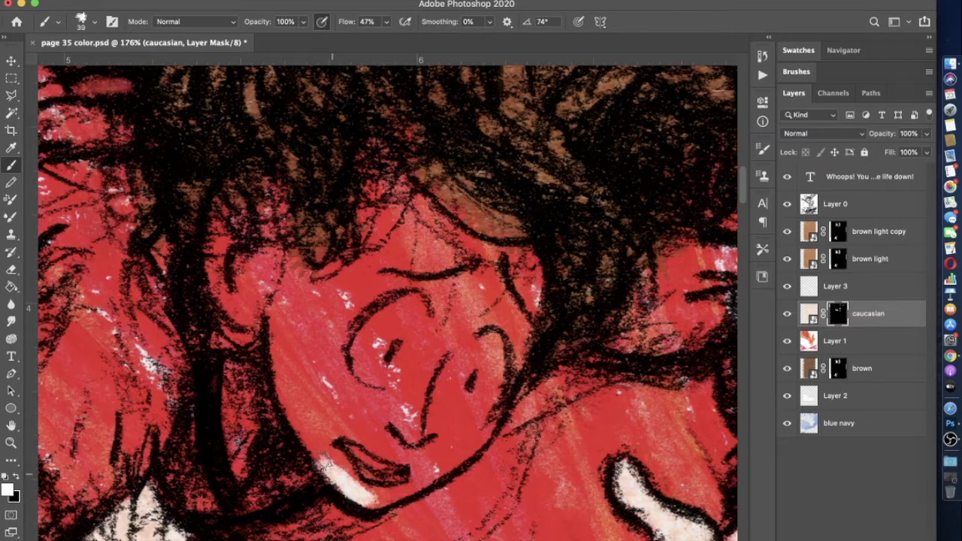
pyautogui.moveTo(325, 464); pyautogui.dragTo(218, 196)
pyautogui.click(81, 21)
pyautogui.moveTo(90, 59); pyautogui.dragTo(116, 60)
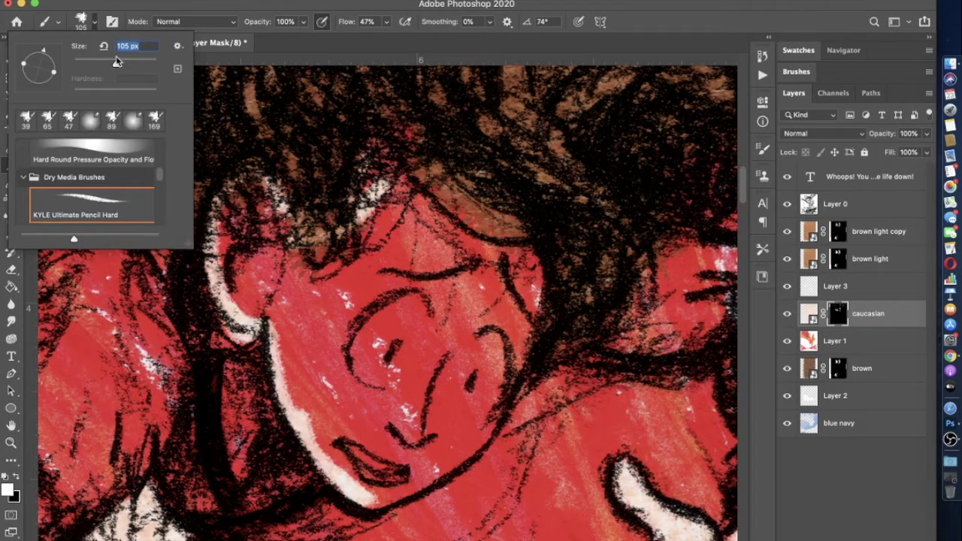
# Paint skin across the forehead, cheek and jaw, undoing the red blush patches
pyautogui.moveTo(361, 218)
pyautogui.mouseDown()
pyautogui.moveTo(383, 166)
pyautogui.moveTo(421, 143)
pyautogui.moveTo(443, 210)
pyautogui.moveTo(435, 203)
pyautogui.moveTo(462, 181)
pyautogui.moveTo(500, 225)
pyautogui.moveTo(526, 285)
pyautogui.moveTo(530, 237)
pyautogui.moveTo(504, 354)
pyautogui.moveTo(519, 308)
pyautogui.mouseUp()
pyautogui.moveTo(522, 248)
pyautogui.mouseDown()
pyautogui.moveTo(500, 391)
pyautogui.moveTo(459, 447)
pyautogui.moveTo(399, 481)
pyautogui.moveTo(353, 421)
pyautogui.moveTo(443, 421)
pyautogui.moveTo(316, 391)
pyautogui.moveTo(286, 330)
pyautogui.moveTo(263, 233)
pyautogui.mouseUp()
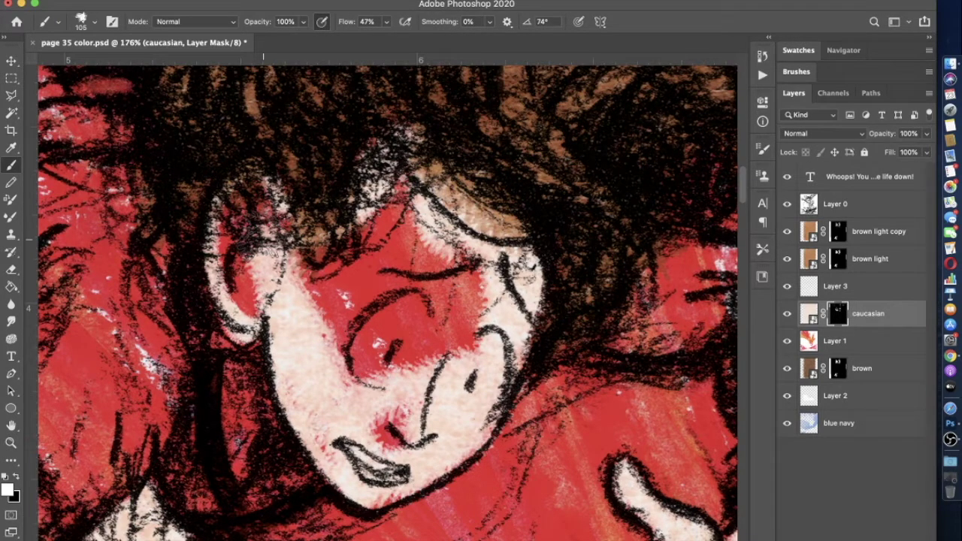
pyautogui.moveTo(263, 240); pyautogui.dragTo(425, 344)
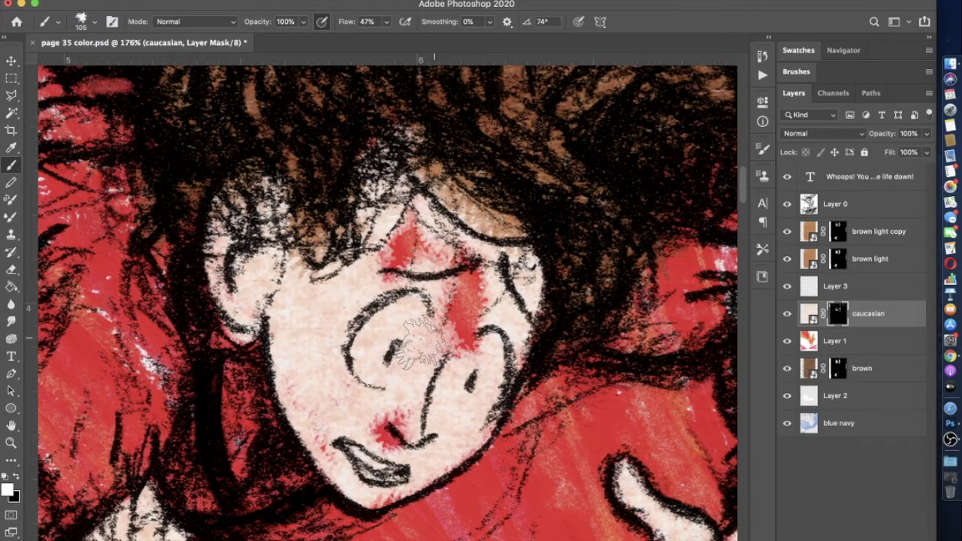
pyautogui.press('super+z')
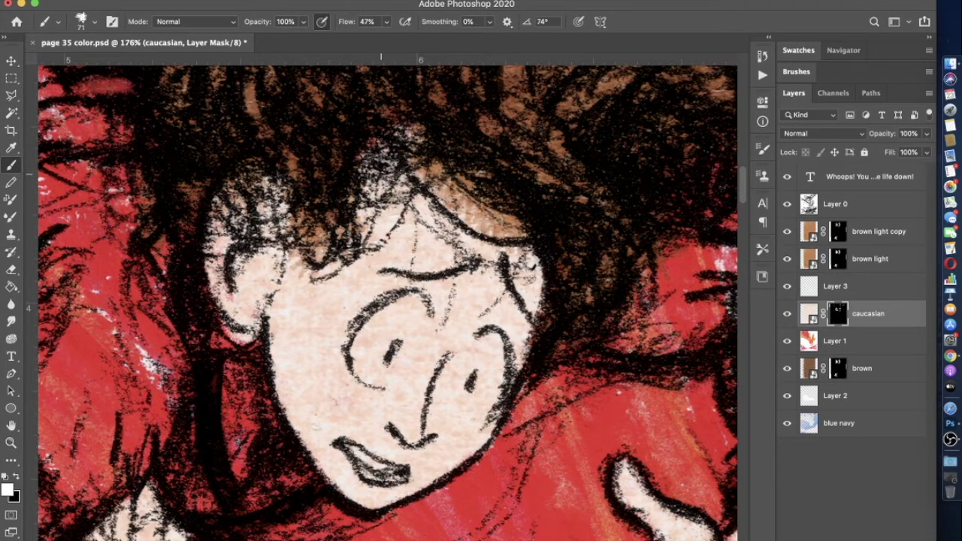
# Mask the skin colour out of the dark hair beside the chin and zoom out
pyautogui.scroll(-3, 286, 281)
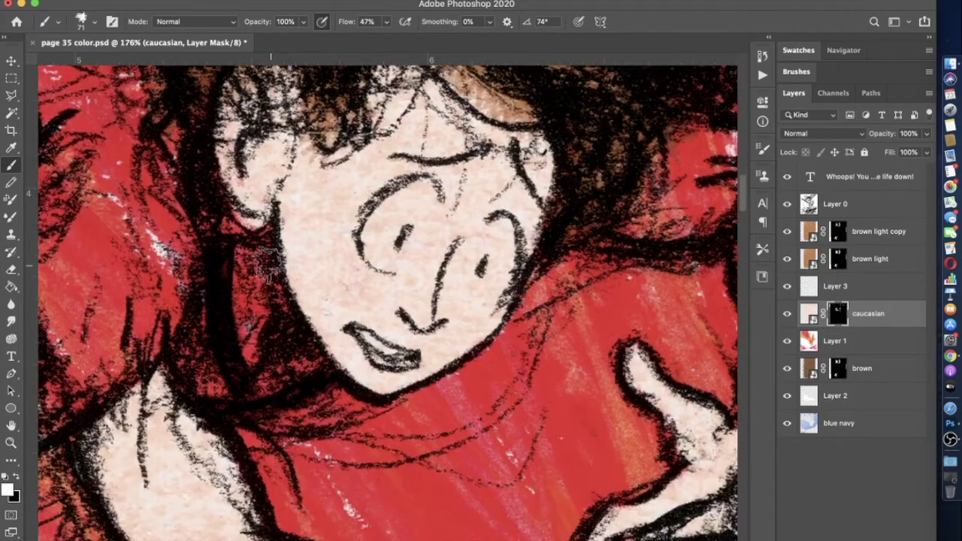
pyautogui.moveTo(267, 264)
pyautogui.mouseDown()
pyautogui.moveTo(277, 342)
pyautogui.moveTo(289, 359)
pyautogui.mouseUp()
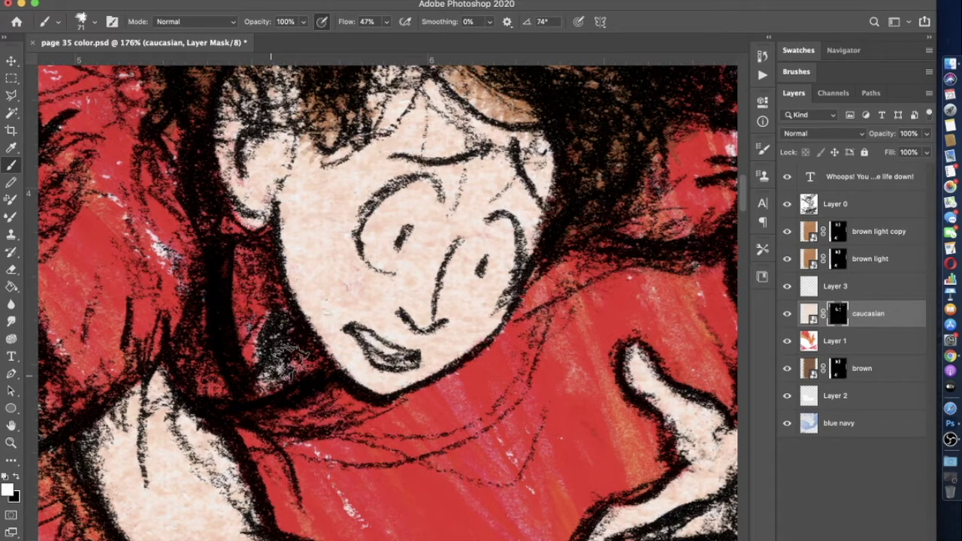
pyautogui.scroll(3, 289, 361)
pyautogui.hscroll(-2, 290, 361)
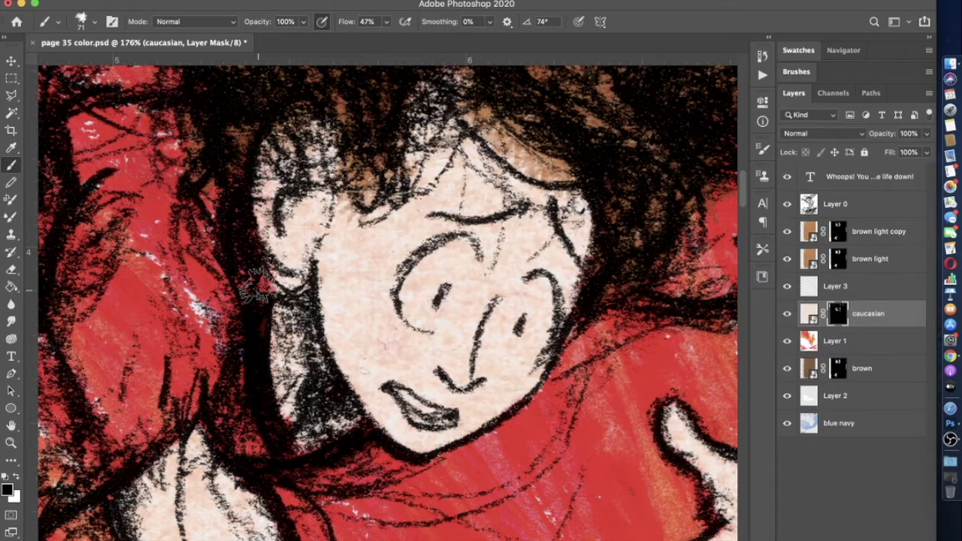
pyautogui.press('super+minus')
pyautogui.press('super+minus')
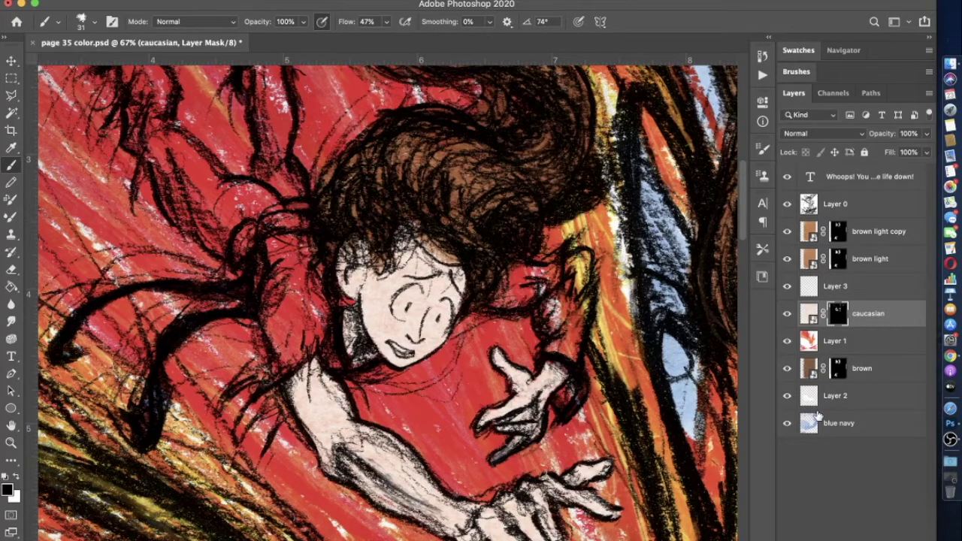
# On the brown light mask, lower brush opacity to 38% and lightly paint the forehead hair
pyautogui.press('super+0')
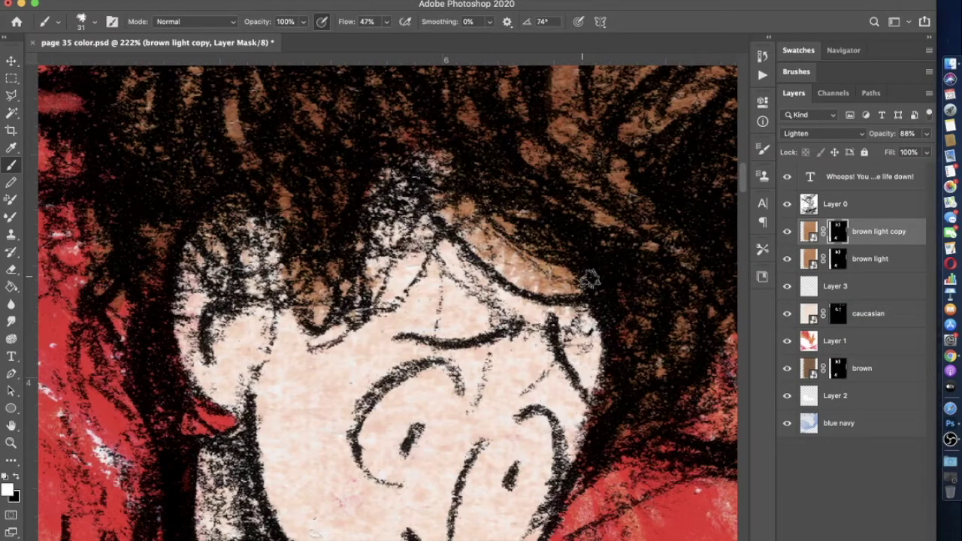
pyautogui.hotkey('alt', '[')
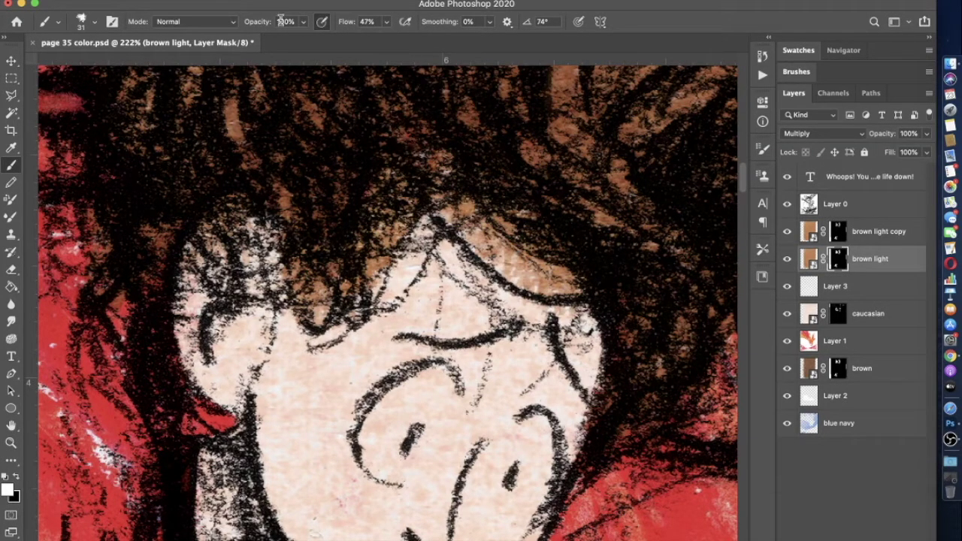
pyautogui.click(303, 21)
pyautogui.moveTo(300, 36); pyautogui.dragTo(264, 37)
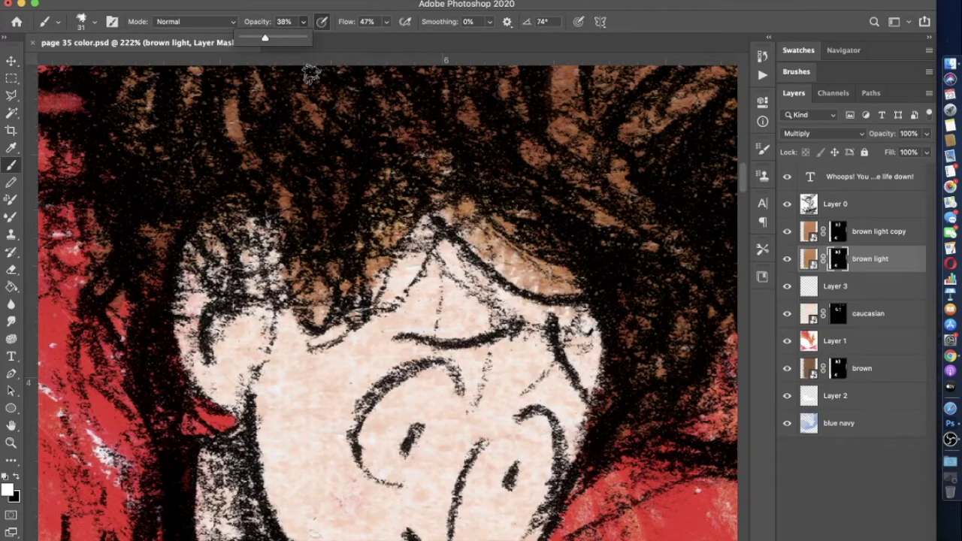
pyautogui.moveTo(304, 342); pyautogui.dragTo(450, 260)
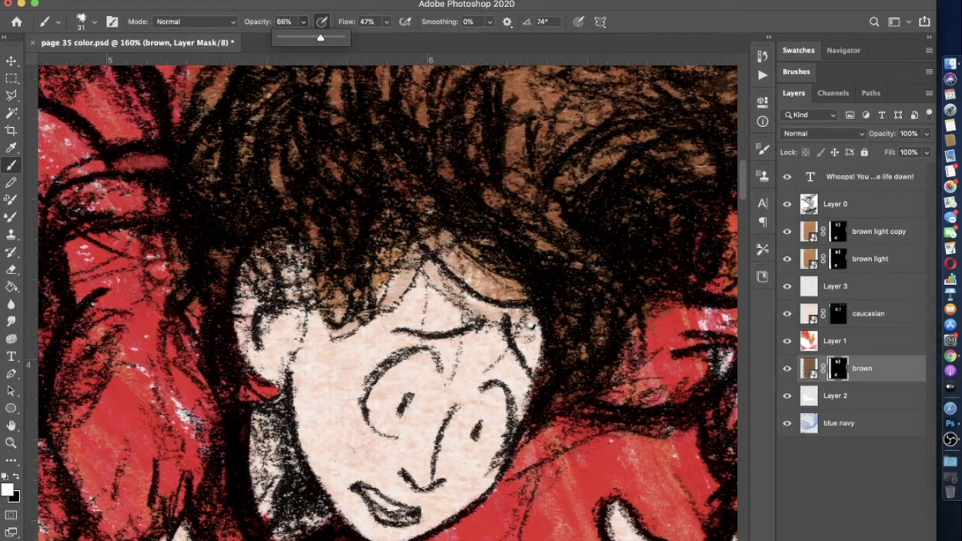
# Select the brown light layer's mask and make white the painting colour
pyautogui.click(838, 231)
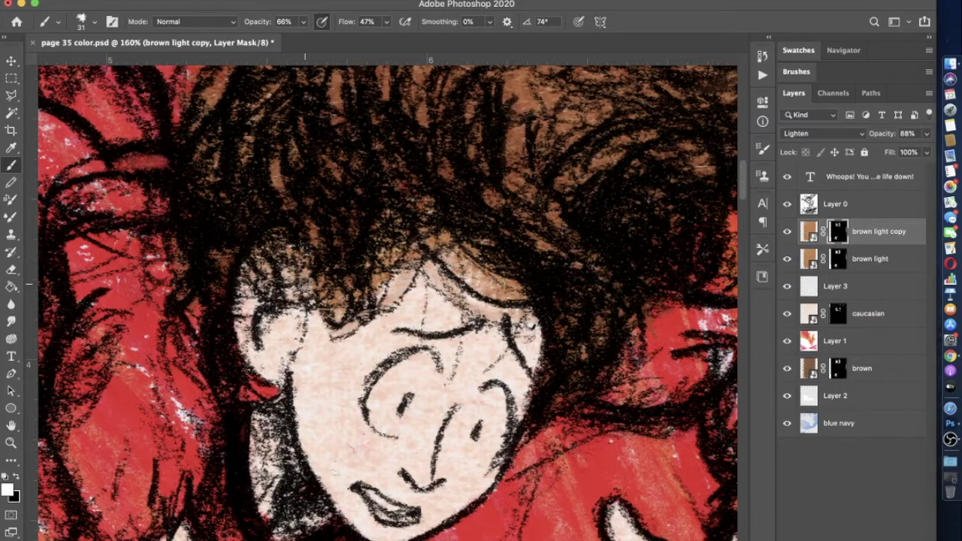
pyautogui.click(837, 368)
pyautogui.press('x')
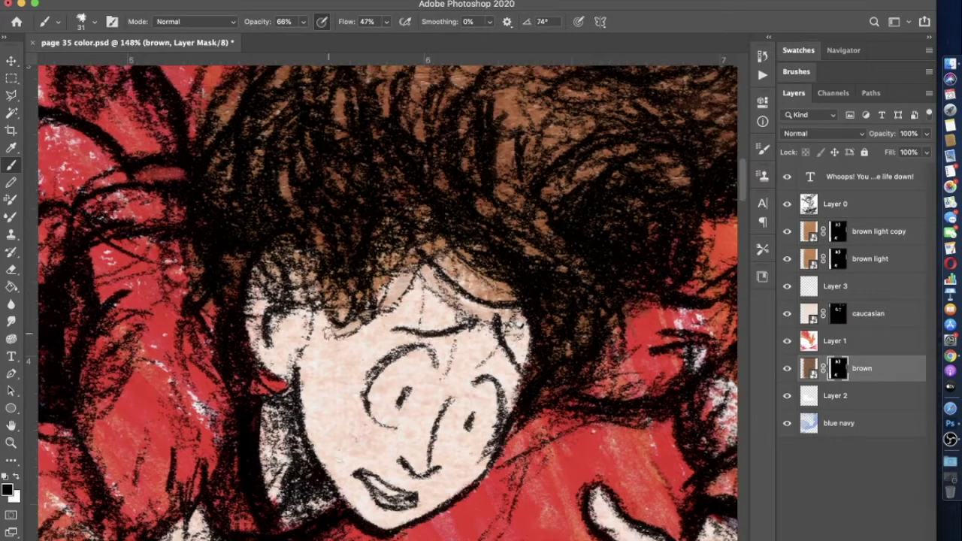
pyautogui.click(839, 260)
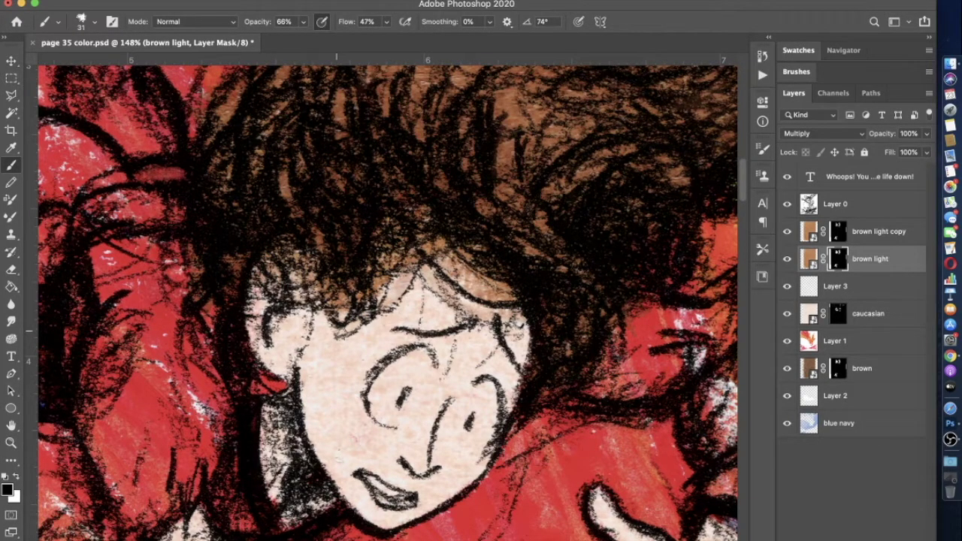
pyautogui.scroll(-5, 397, 318)
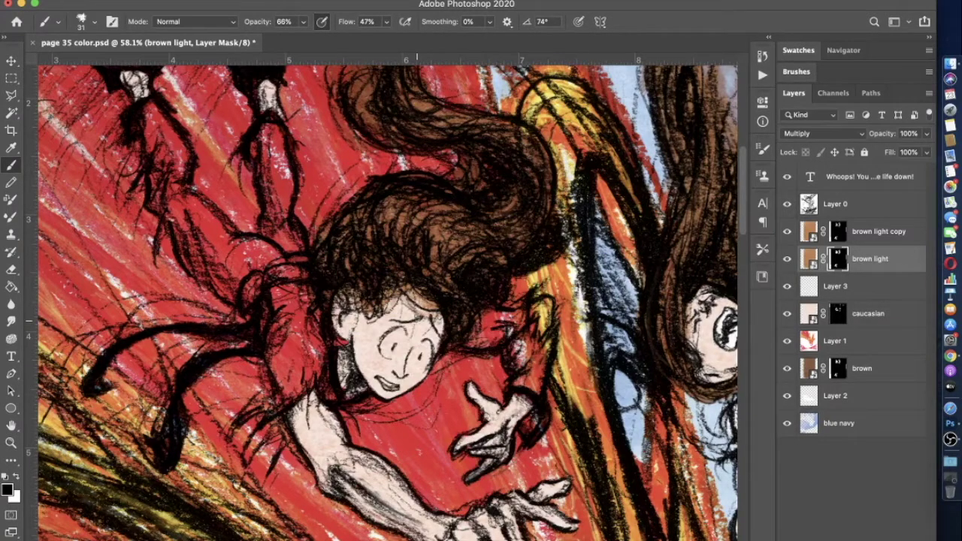
pyautogui.scroll(3, 391, 316)
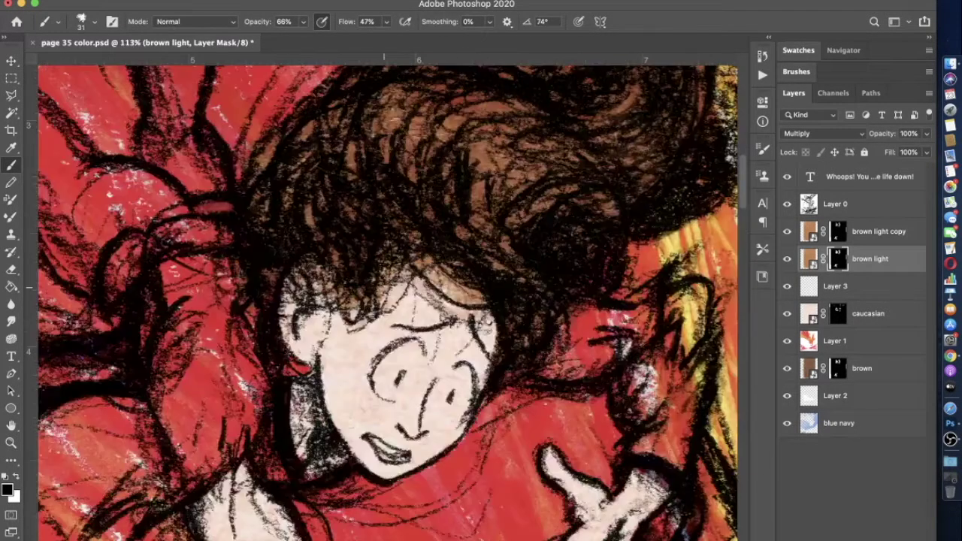
pyautogui.scroll(-2, 391, 316)
pyautogui.scroll(-2, 379, 319)
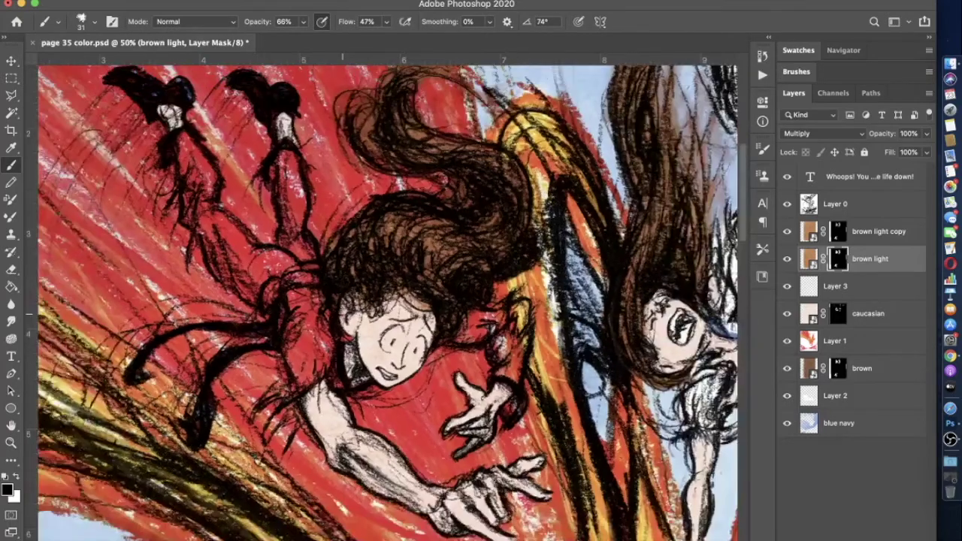
pyautogui.scroll(3, 348, 320)
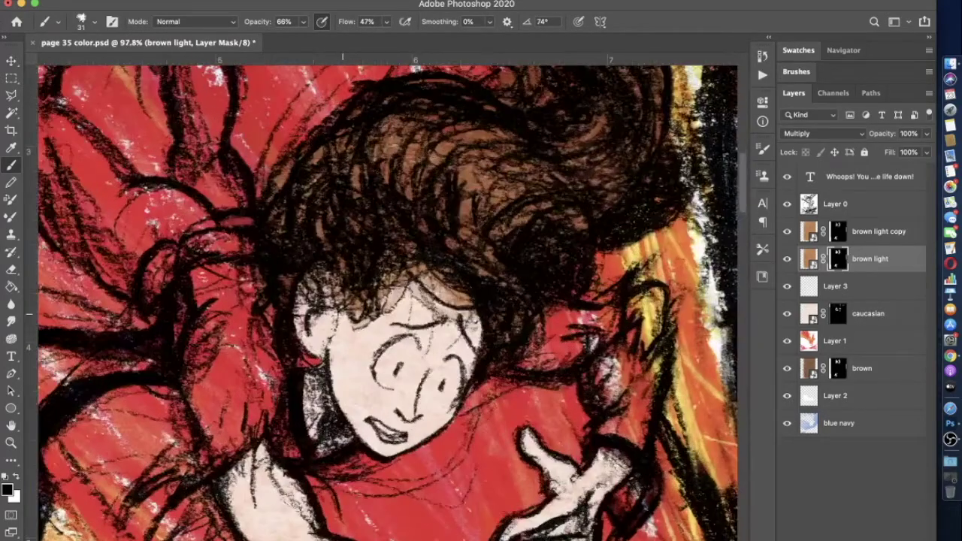
pyautogui.click(17, 478)
pyautogui.scroll(2, 357, 299)
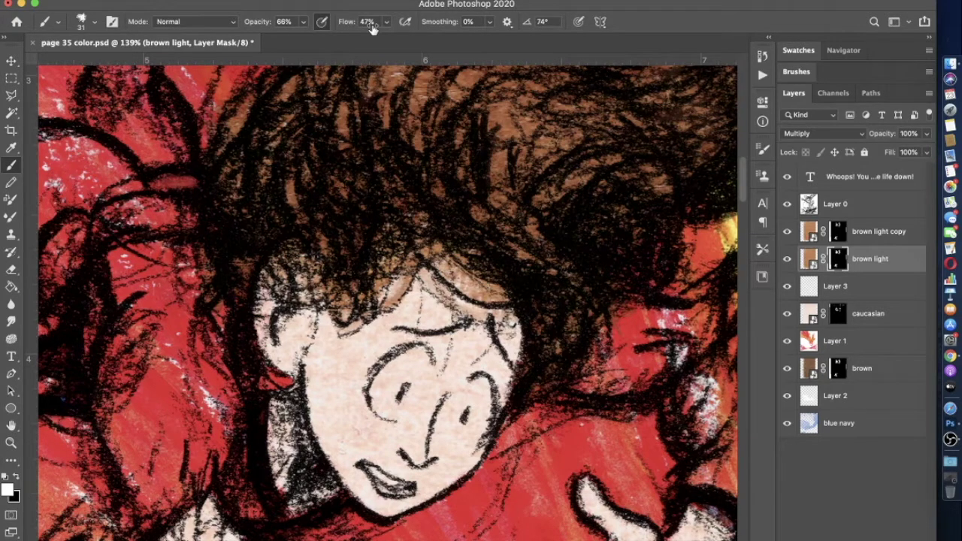
# Brush brown light tone back into the forehead hair at 35% brush opacity
pyautogui.press('3')
pyautogui.press('5')
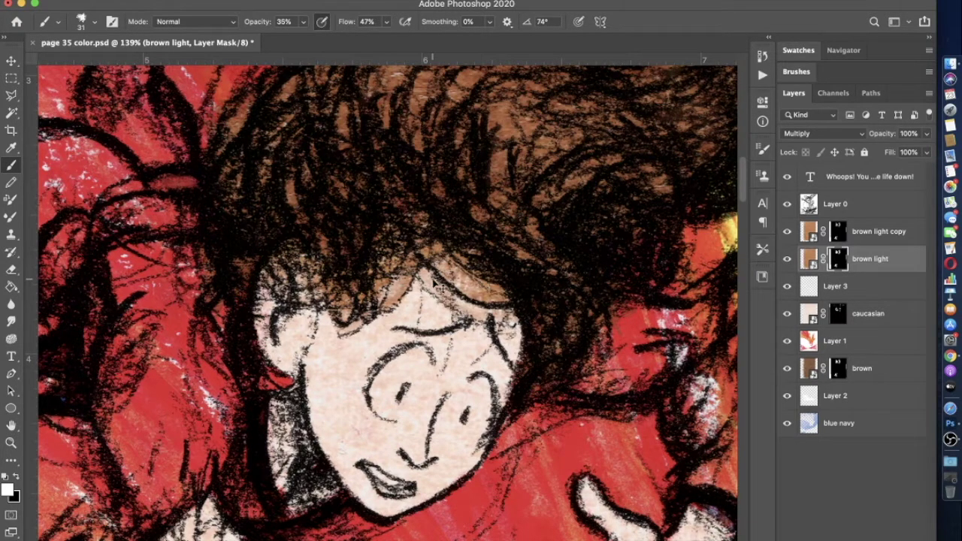
pyautogui.moveTo(438, 288)
pyautogui.mouseDown()
pyautogui.moveTo(469, 300)
pyautogui.moveTo(430, 269)
pyautogui.moveTo(455, 290)
pyautogui.moveTo(420, 272)
pyautogui.mouseUp()
pyautogui.scroll(-2, 406, 285)
# Zoom out on the comic page and save it with Cmd+S
pyautogui.scroll(-4, 371, 309)
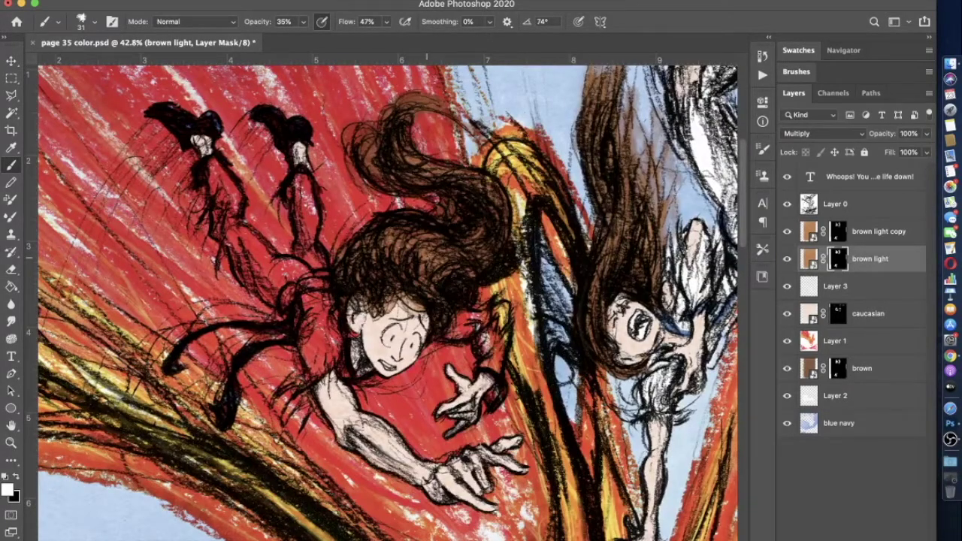
pyautogui.scroll(-2, 391, 320)
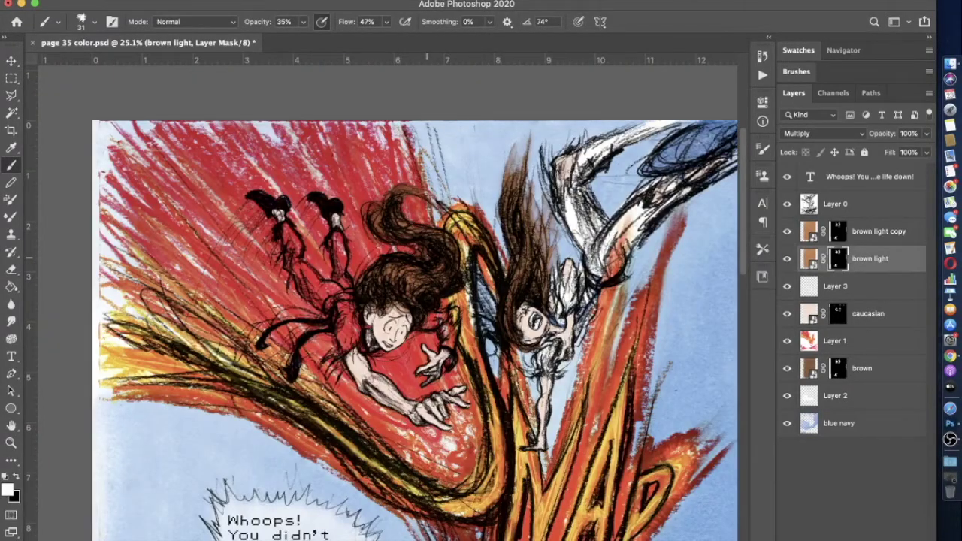
pyautogui.scroll(-2, 386, 287)
pyautogui.press('super+s')
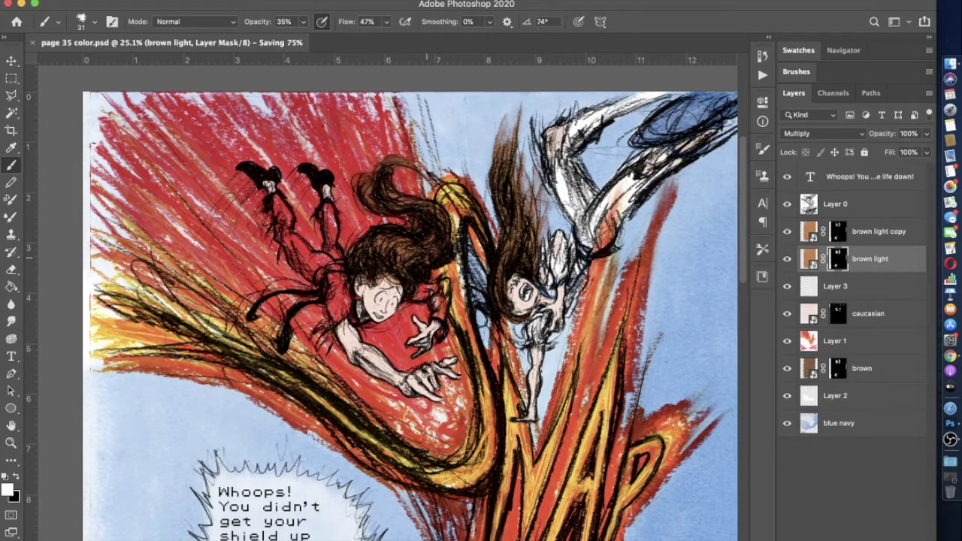
pyautogui.scroll(-5, 451, 301)
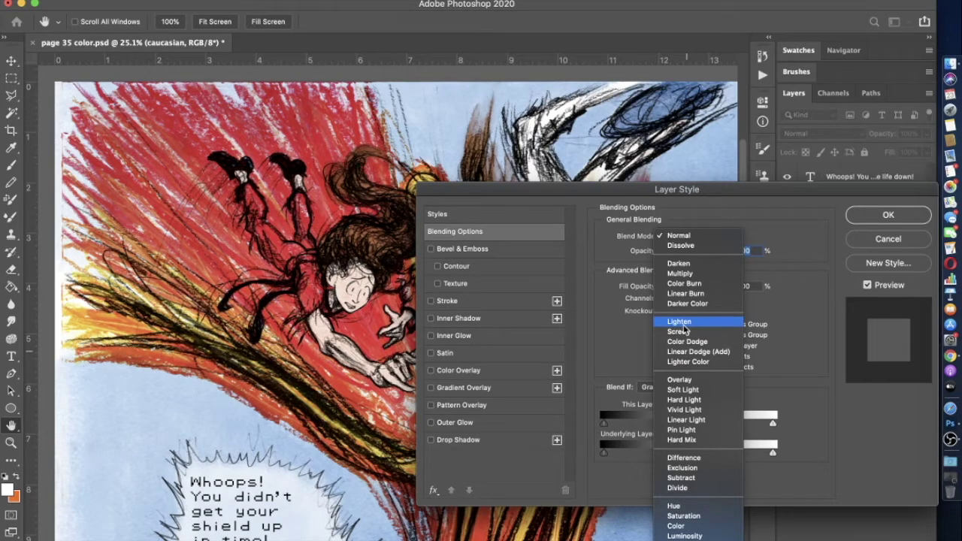
# Switch the caucasian skin layer's blend mode to Lighten, keeping 100% opacity
pyautogui.click(682, 324)
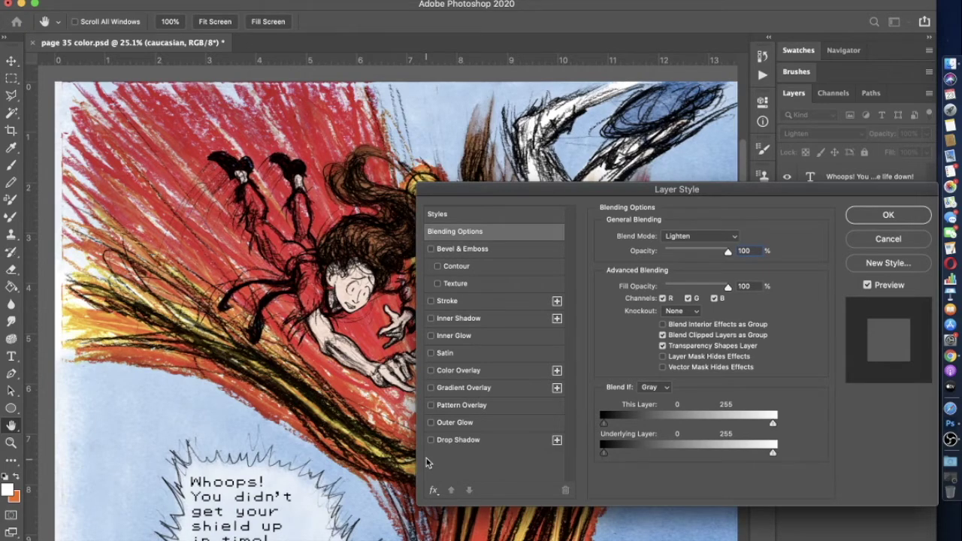
pyautogui.click(723, 255)
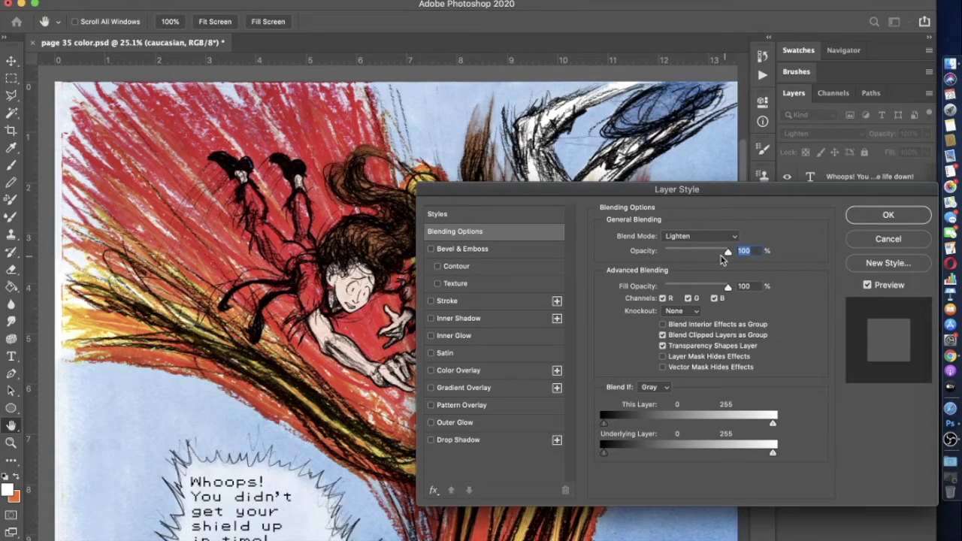
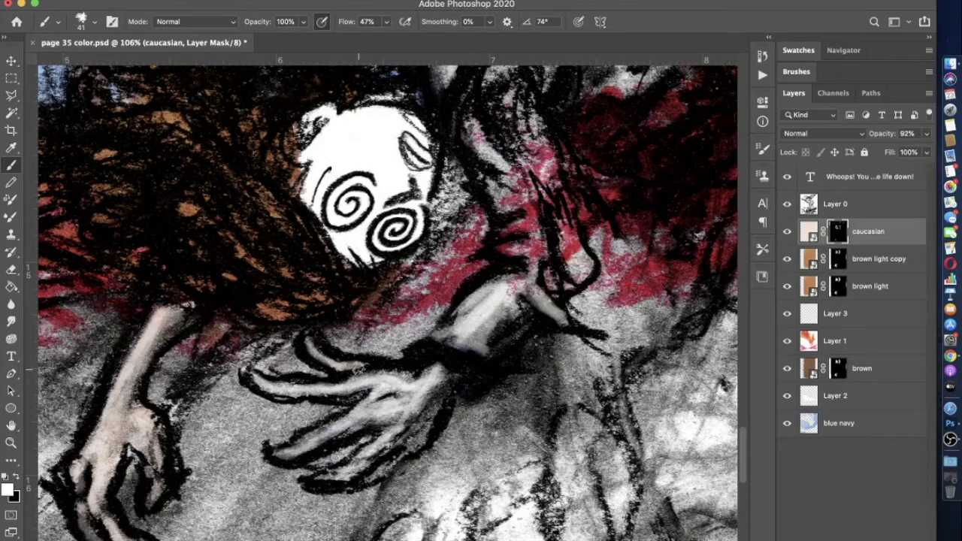
# Paint white on the caucasian mask to reveal skin tone along the falling figure's arm
pyautogui.scroll(-2, 358, 369)
pyautogui.hscroll(1, 376, 369)
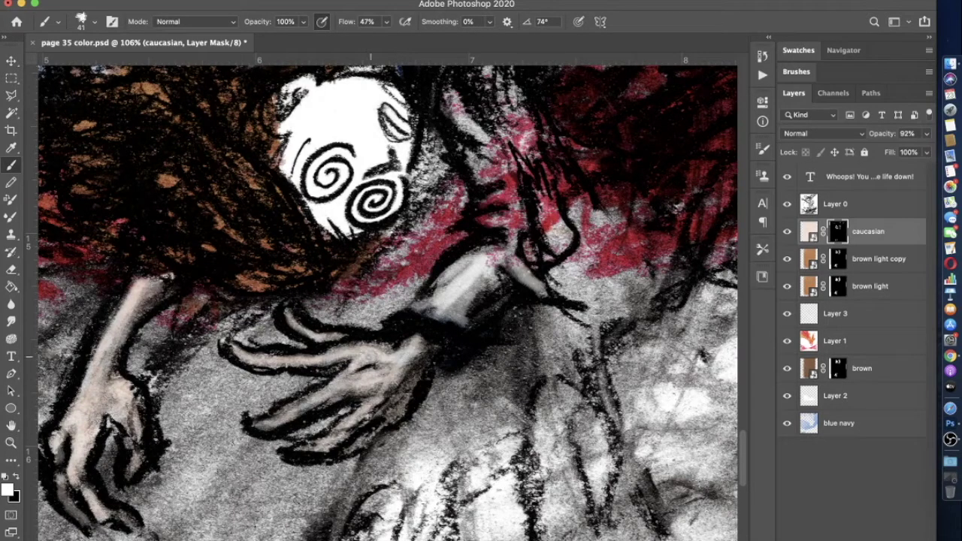
pyautogui.scroll(-5, 370, 355)
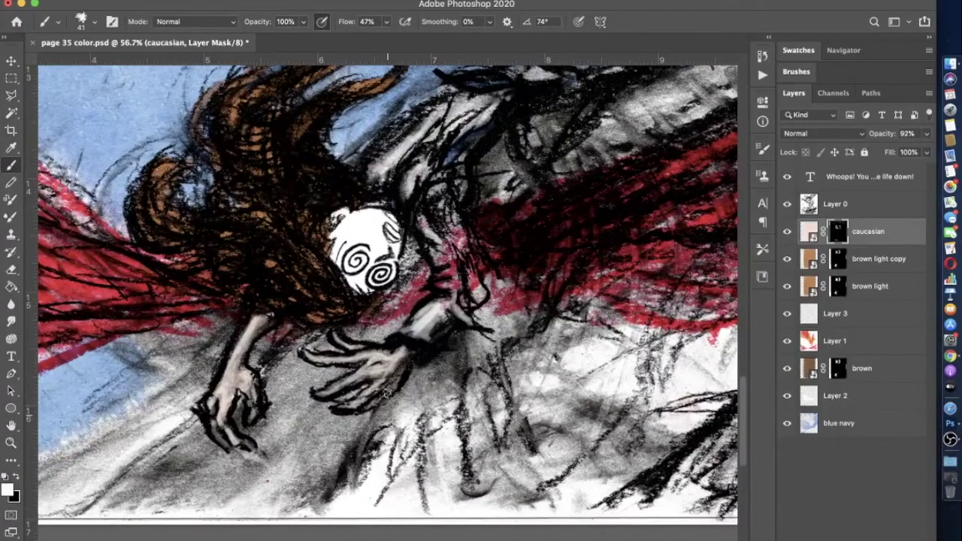
pyautogui.scroll(5, 480, 392)
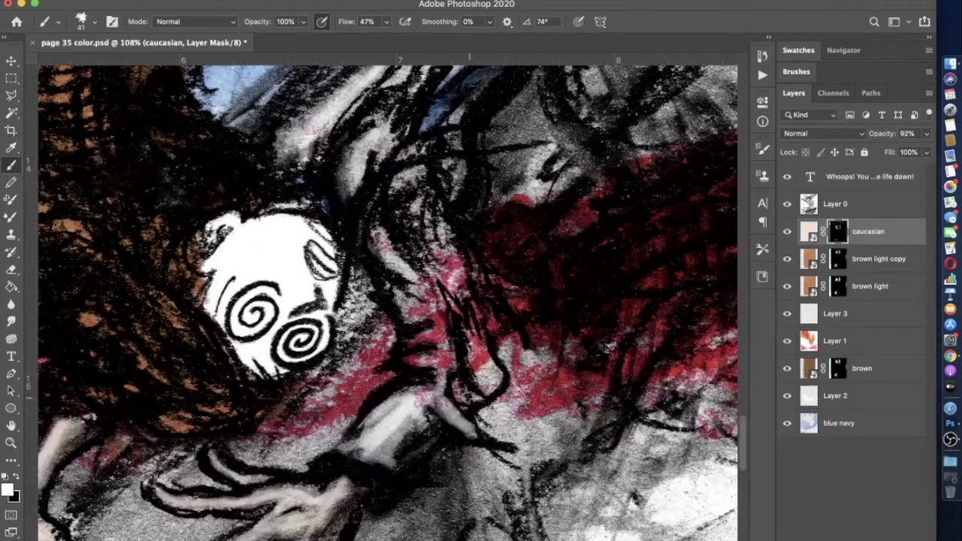
pyautogui.moveTo(482, 392)
pyautogui.mouseDown()
pyautogui.moveTo(475, 339)
pyautogui.moveTo(470, 347)
pyautogui.moveTo(460, 319)
pyautogui.mouseUp()
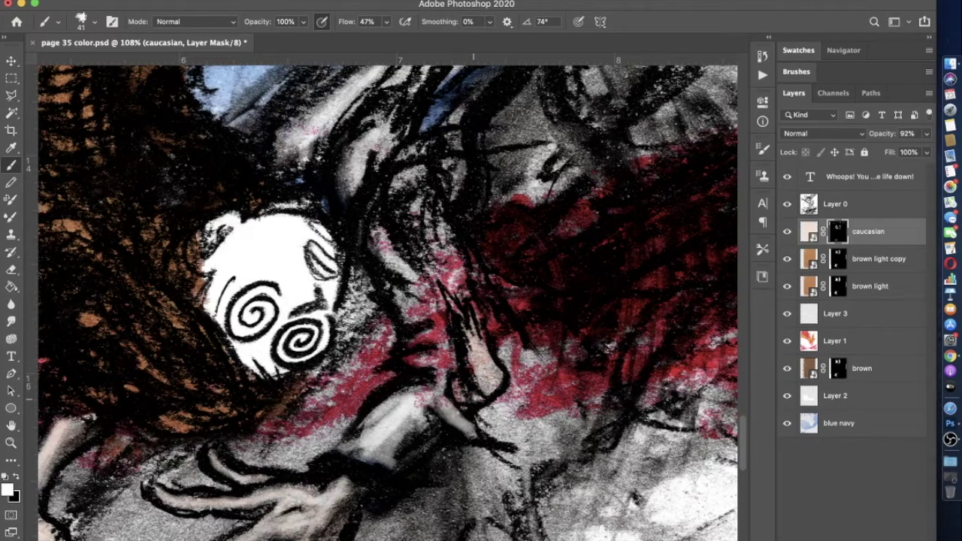
# Reveal skin along the swirl-eyed face's left edge and clean up the fringe there
pyautogui.scroll(-2, 494, 430)
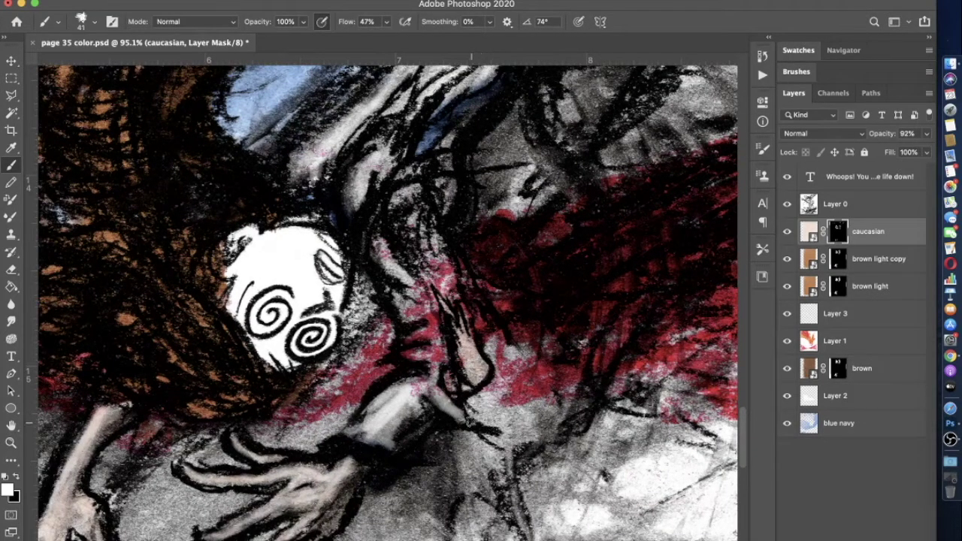
pyautogui.scroll(5, 493, 434)
pyautogui.hscroll(-3, 493, 434)
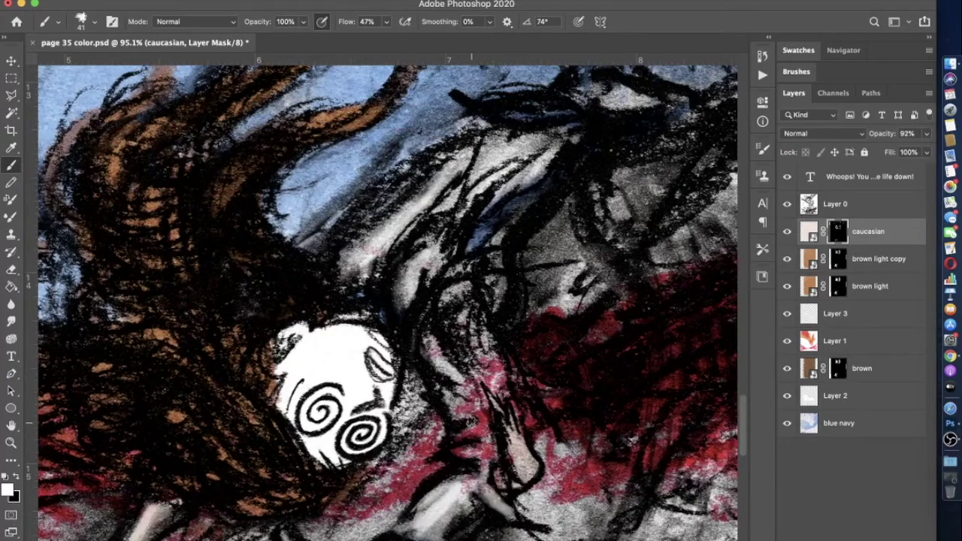
pyautogui.hscroll(3, 493, 433)
pyautogui.scroll(1, 481, 427)
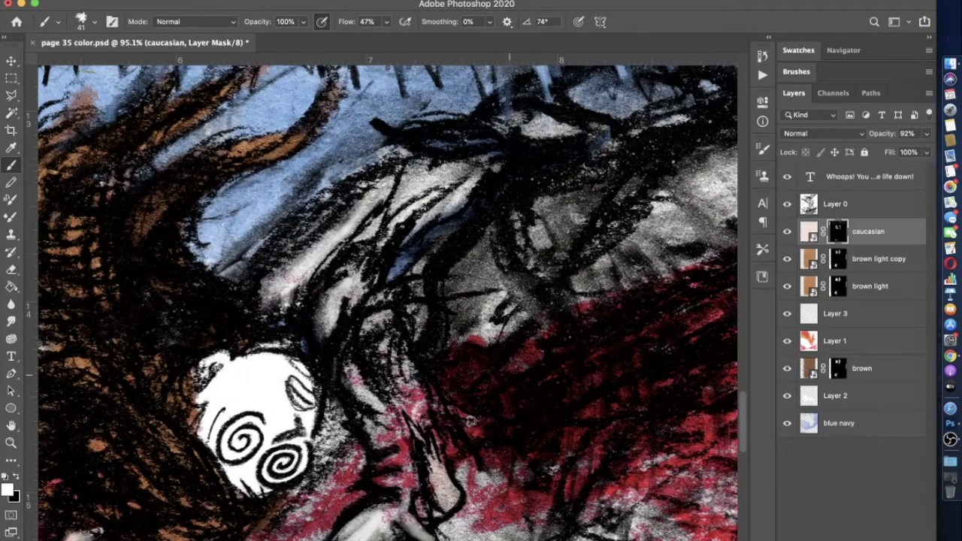
pyautogui.scroll(5, 470, 421)
pyautogui.hscroll(3, 470, 421)
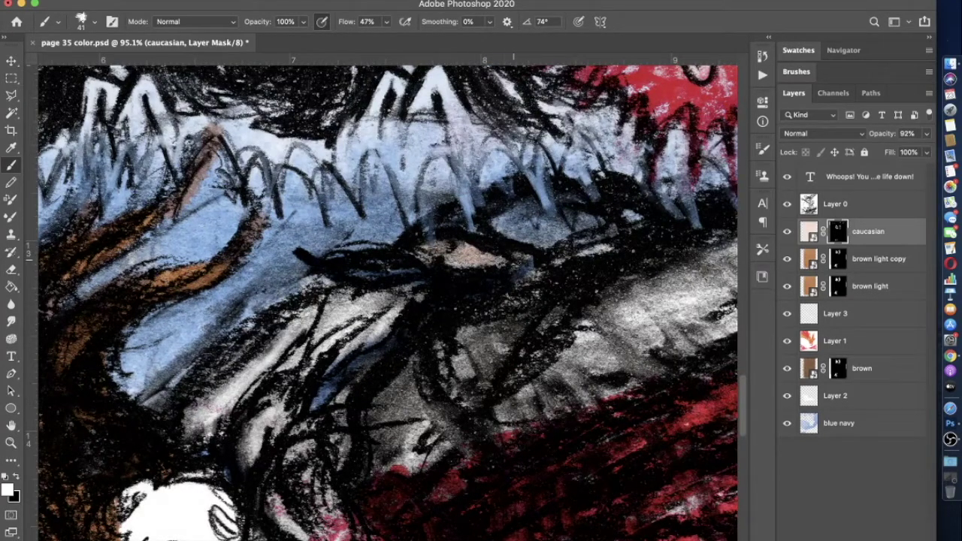
pyautogui.scroll(-1, 435, 257)
pyautogui.scroll(5, 434, 257)
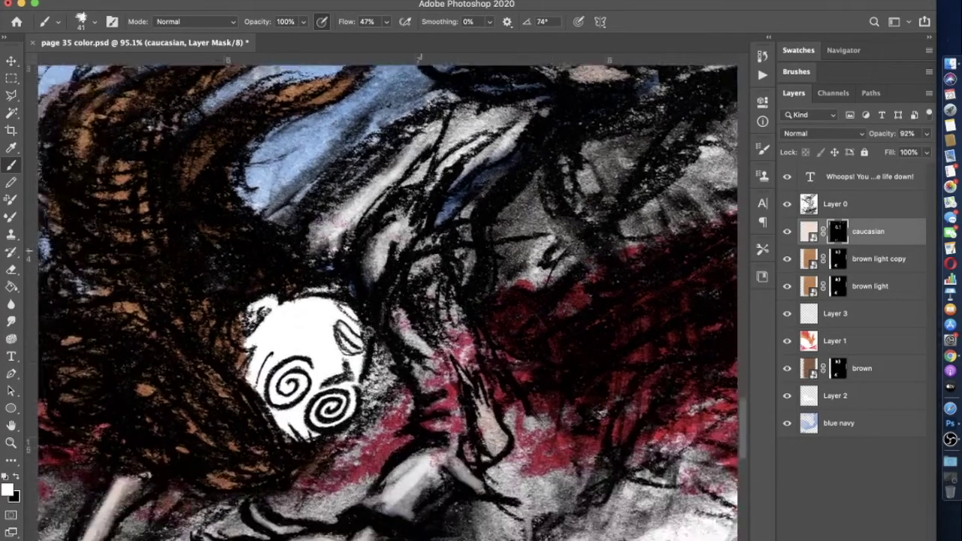
pyautogui.scroll(-2, 370, 330)
pyautogui.scroll(1, 370, 329)
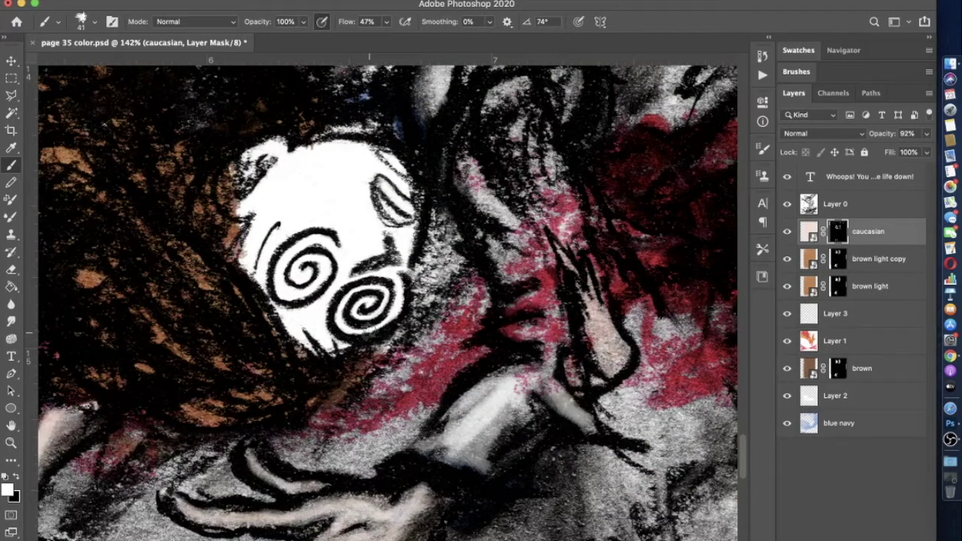
pyautogui.scroll(3, 369, 264)
pyautogui.moveTo(248, 323); pyautogui.dragTo(200, 263)
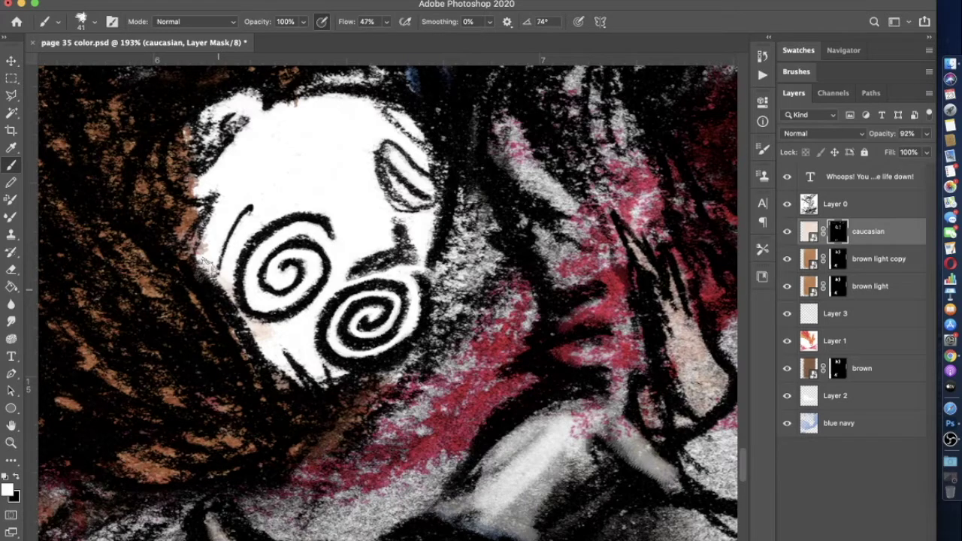
pyautogui.moveTo(202, 258); pyautogui.dragTo(215, 228)
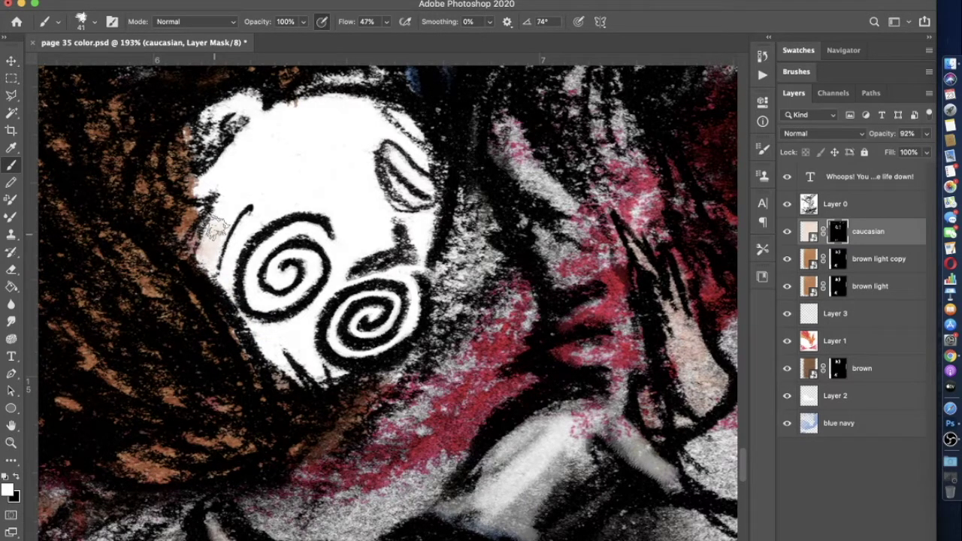
pyautogui.scroll(3, 215, 229)
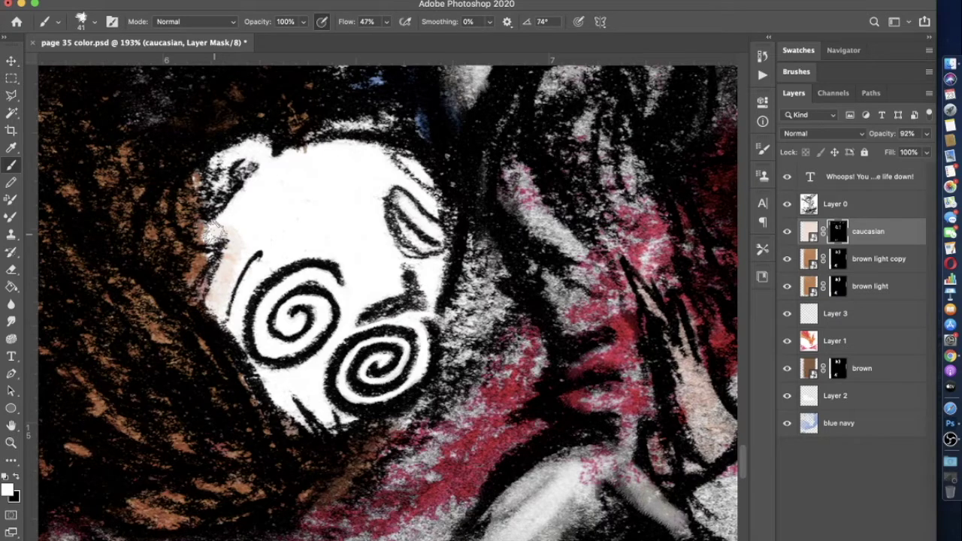
# Move the caucasian layer below brown light and reveal peach skin down the face's right side
pyautogui.press('super+bracketleft')
pyautogui.press('super+bracketleft')
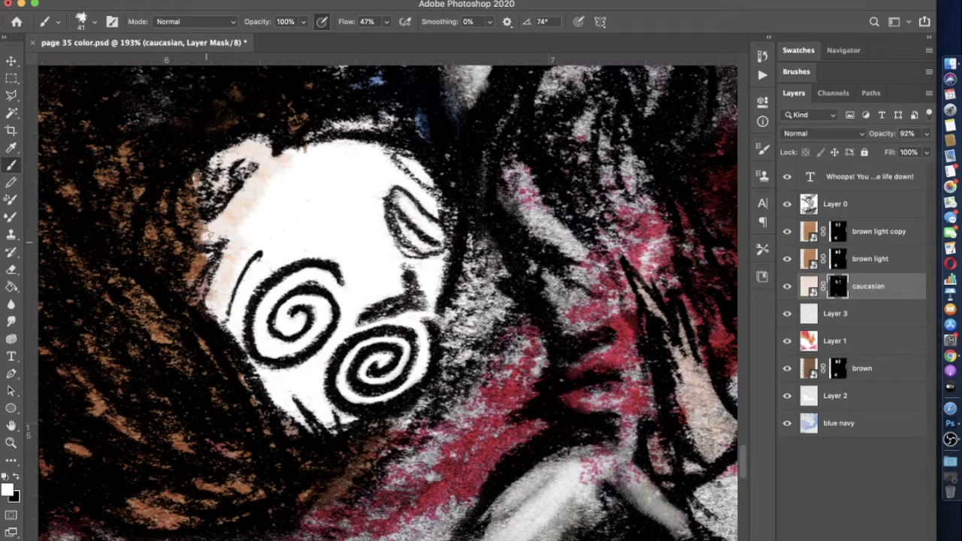
pyautogui.scroll(3, 271, 192)
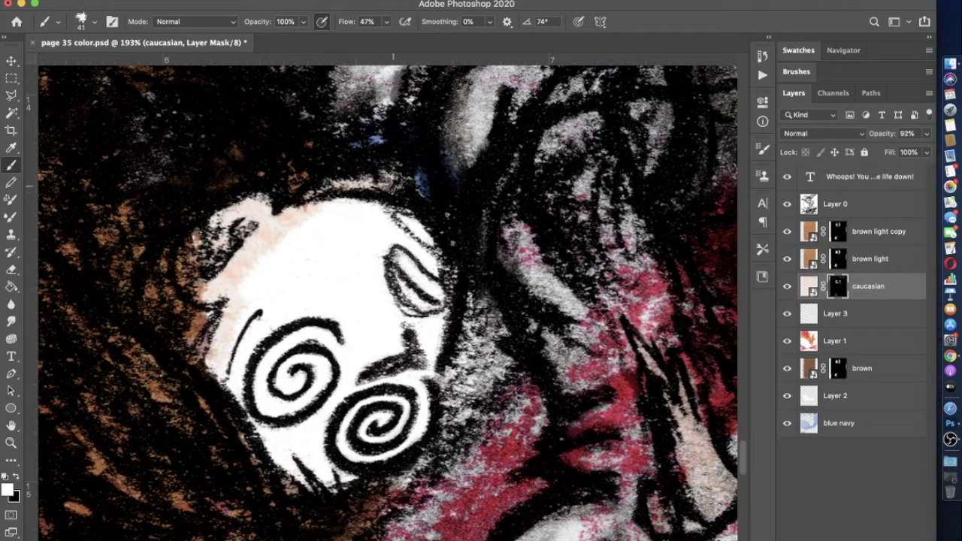
pyautogui.moveTo(403, 200)
pyautogui.mouseDown()
pyautogui.moveTo(447, 272)
pyautogui.moveTo(399, 234)
pyautogui.mouseUp()
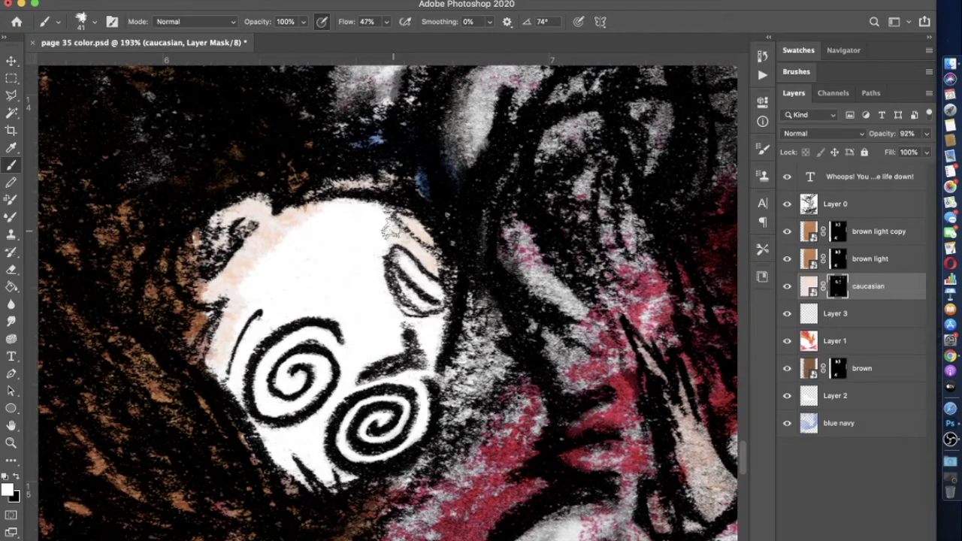
pyautogui.moveTo(390, 229); pyautogui.dragTo(385, 307)
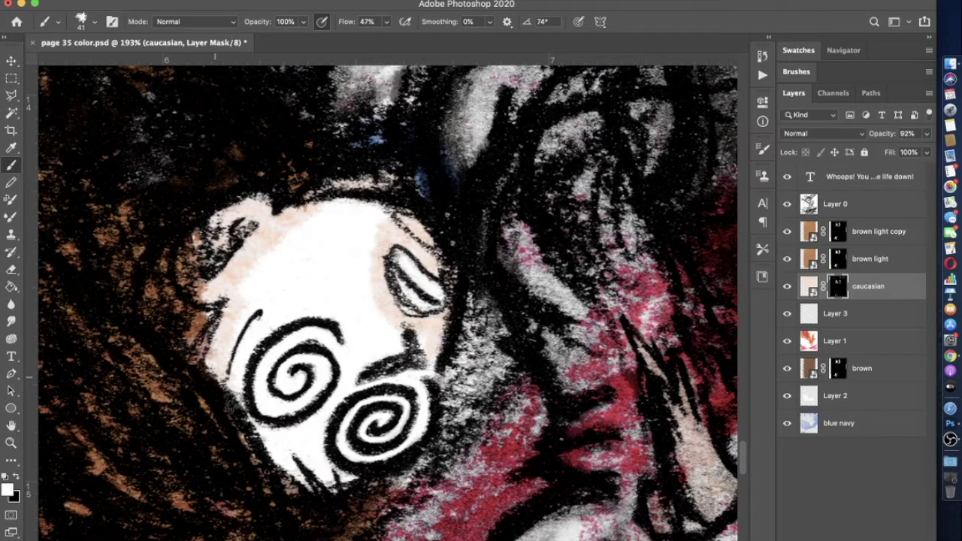
# Fill the face's lower-left, the area past the left spiral, the forehead and the cheek with skin tone
pyautogui.moveTo(215, 451)
pyautogui.mouseDown()
pyautogui.moveTo(354, 375)
pyautogui.moveTo(428, 366)
pyautogui.moveTo(379, 359)
pyautogui.moveTo(353, 371)
pyautogui.mouseUp()
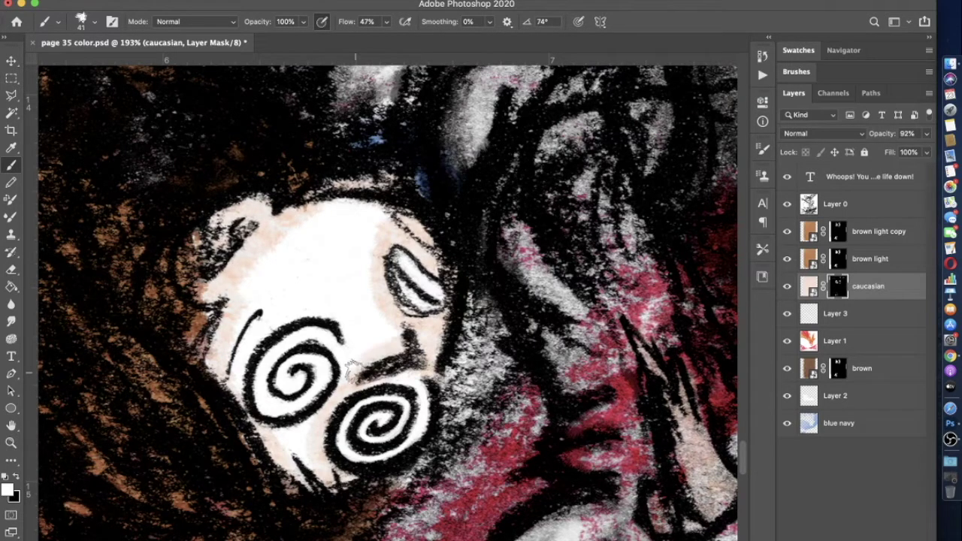
pyautogui.moveTo(352, 371)
pyautogui.mouseDown()
pyautogui.moveTo(305, 440)
pyautogui.moveTo(343, 390)
pyautogui.mouseUp()
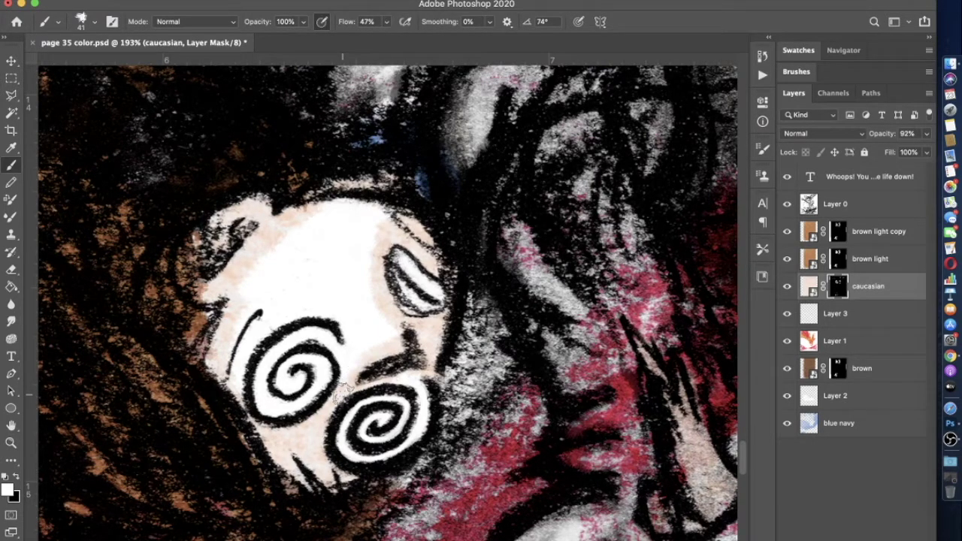
pyautogui.moveTo(342, 387)
pyautogui.mouseDown()
pyautogui.moveTo(231, 380)
pyautogui.moveTo(295, 306)
pyautogui.moveTo(359, 320)
pyautogui.moveTo(374, 347)
pyautogui.moveTo(394, 332)
pyautogui.moveTo(370, 289)
pyautogui.moveTo(371, 247)
pyautogui.moveTo(385, 216)
pyautogui.moveTo(315, 209)
pyautogui.moveTo(229, 328)
pyautogui.mouseUp()
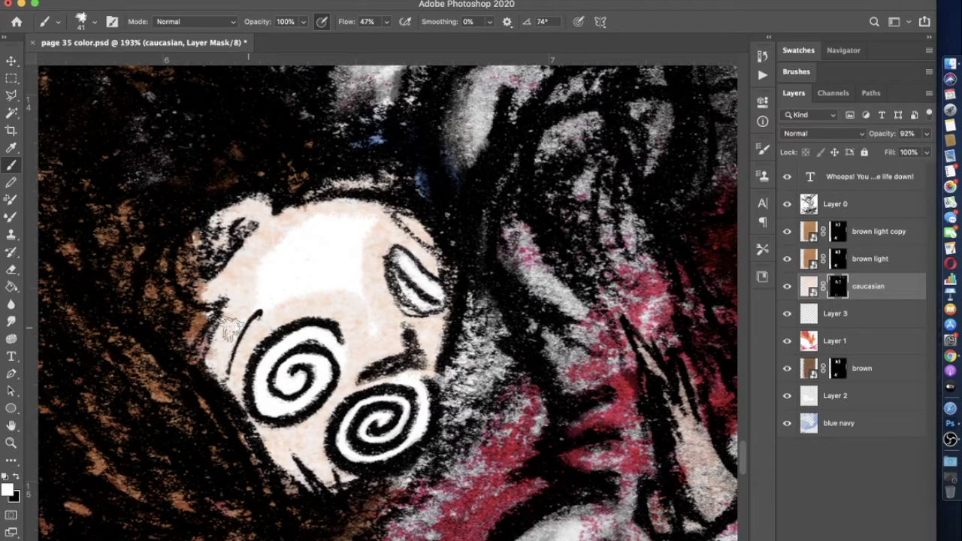
pyautogui.moveTo(230, 329)
pyautogui.mouseDown()
pyautogui.moveTo(261, 286)
pyautogui.moveTo(296, 268)
pyautogui.moveTo(299, 255)
pyautogui.moveTo(280, 235)
pyautogui.moveTo(366, 215)
pyautogui.mouseUp()
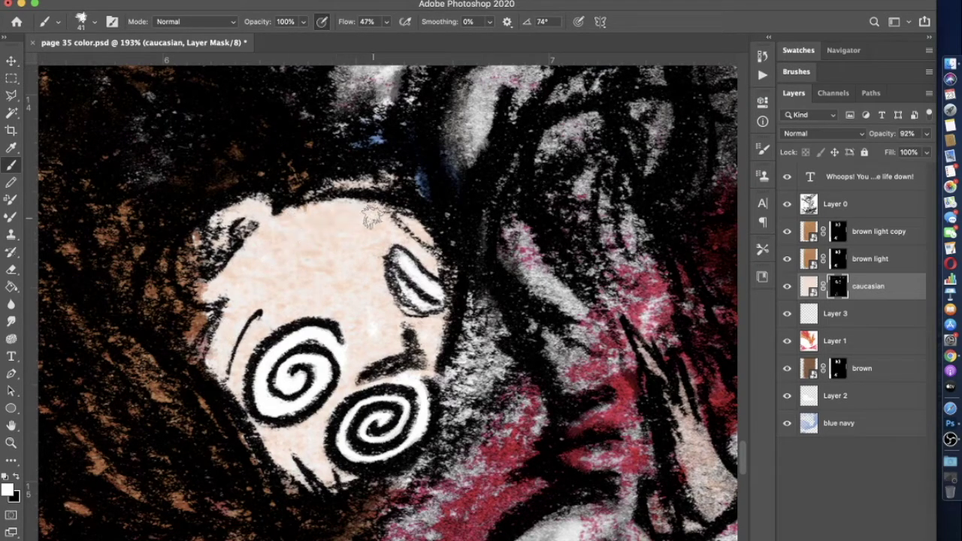
pyautogui.scroll(-3, 367, 215)
pyautogui.scroll(5, 366, 215)
pyautogui.moveTo(375, 400)
pyautogui.mouseDown()
pyautogui.moveTo(427, 402)
pyautogui.moveTo(435, 389)
pyautogui.moveTo(426, 379)
pyautogui.mouseUp()
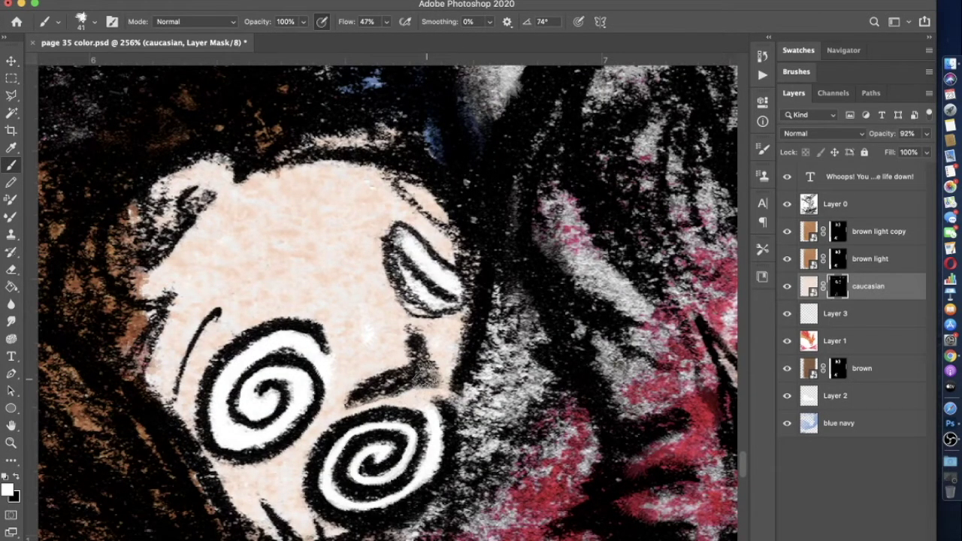
pyautogui.scroll(-2, 383, 324)
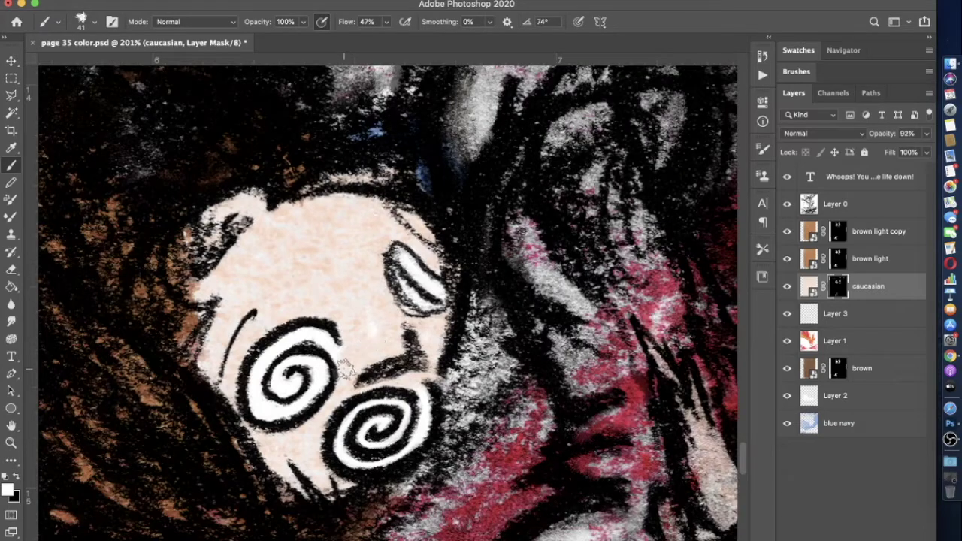
pyautogui.scroll(-3, 395, 390)
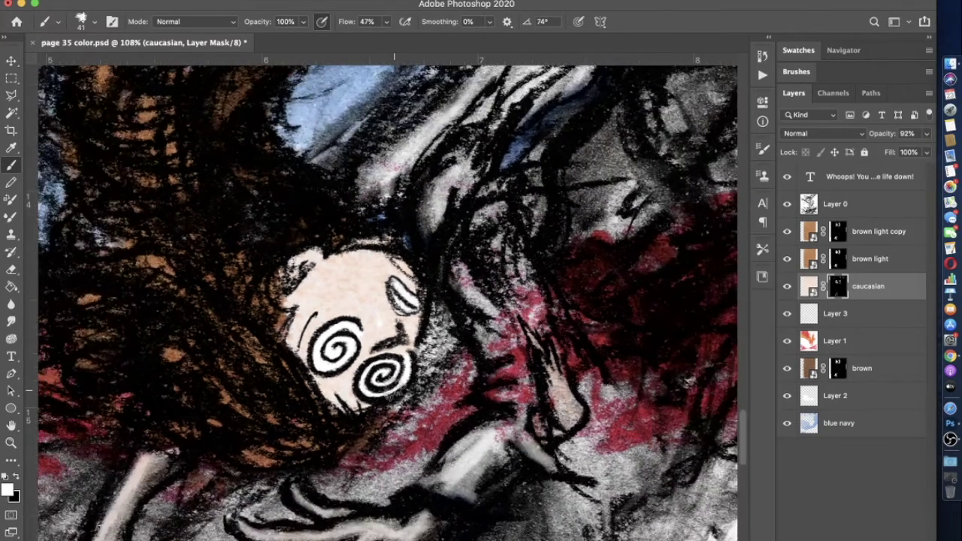
pyautogui.scroll(-1, 394, 390)
pyautogui.scroll(8, 394, 390)
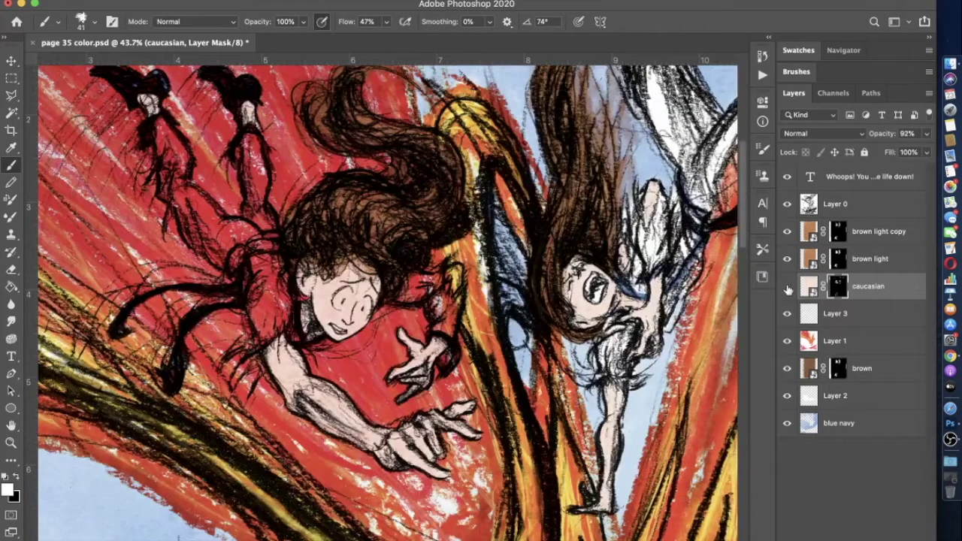
pyautogui.scroll(-3, 374, 373)
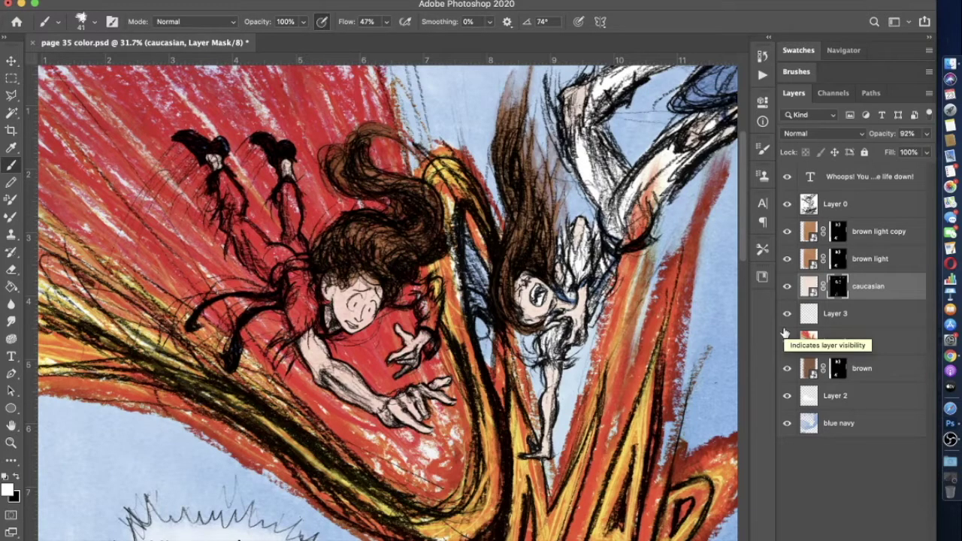
pyautogui.press('alt+shift+super+n')
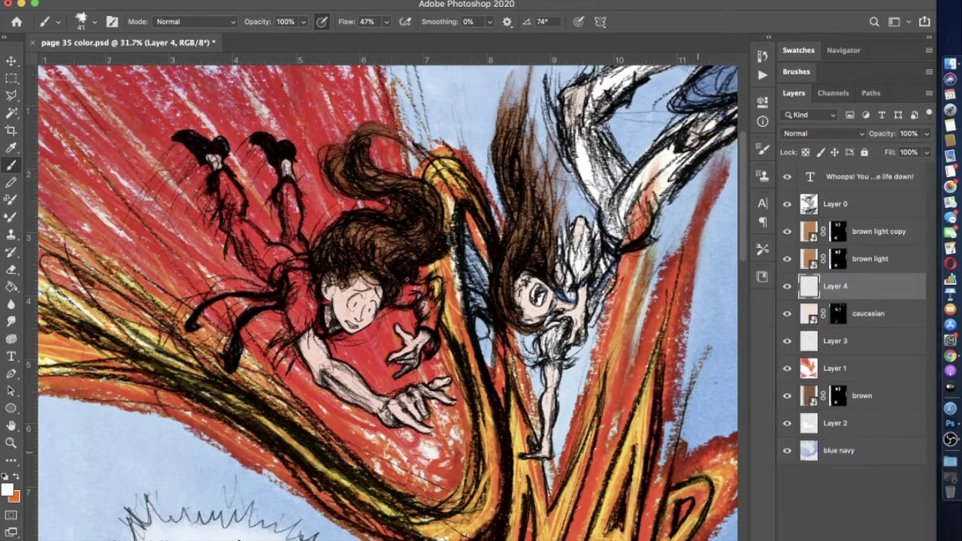
# Paint both of the girl's eyes solid white on Layer 4 at 100% brush opacity
pyautogui.scroll(5, 365, 305)
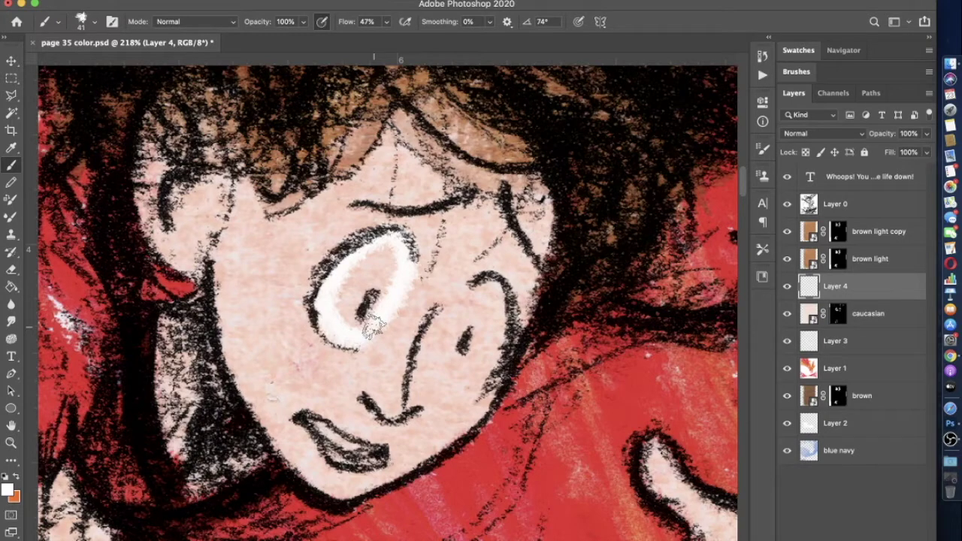
pyautogui.moveTo(372, 327); pyautogui.dragTo(382, 262)
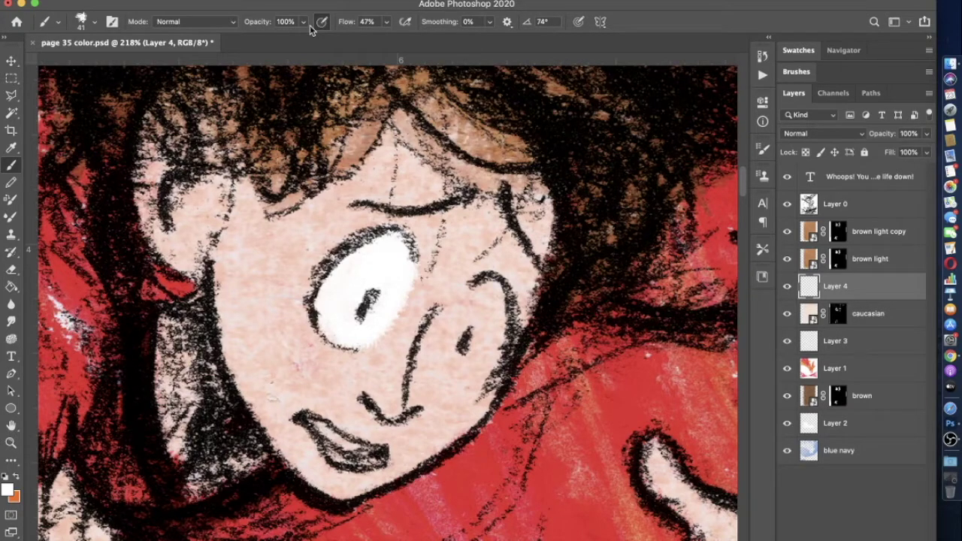
pyautogui.press('2')
pyautogui.press('5')
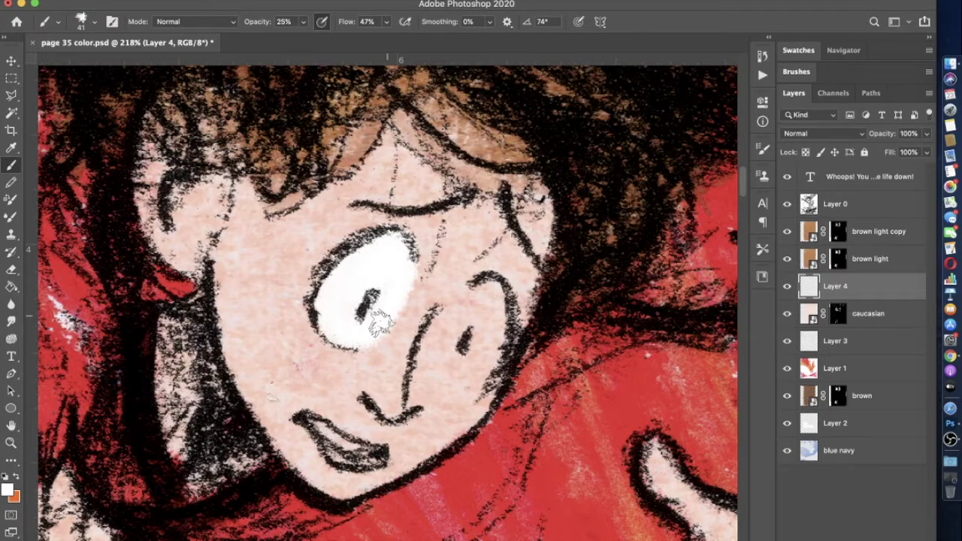
pyautogui.scroll(-2, 379, 323)
pyautogui.hscroll(2, 380, 323)
pyautogui.click(303, 21)
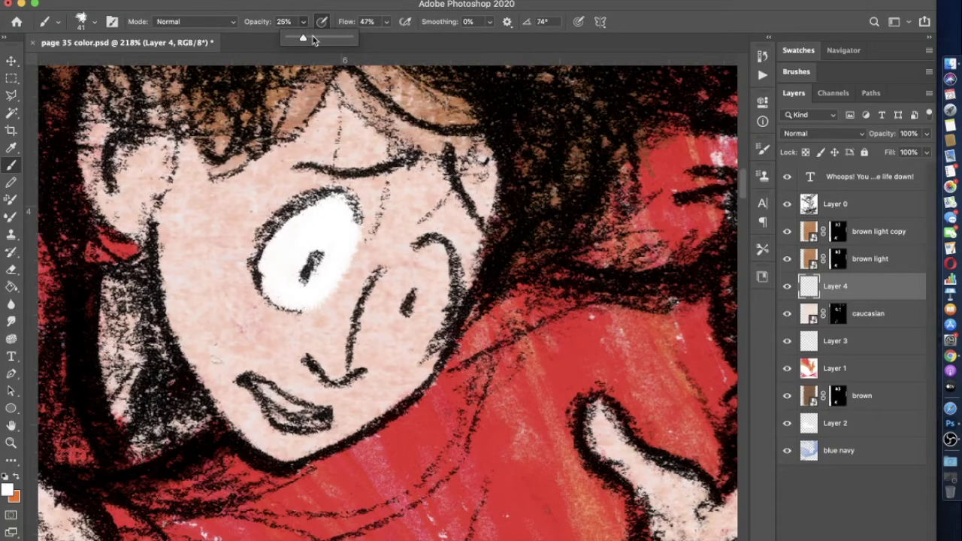
pyautogui.moveTo(318, 37); pyautogui.dragTo(409, 41)
pyautogui.moveTo(442, 252); pyautogui.dragTo(406, 283)
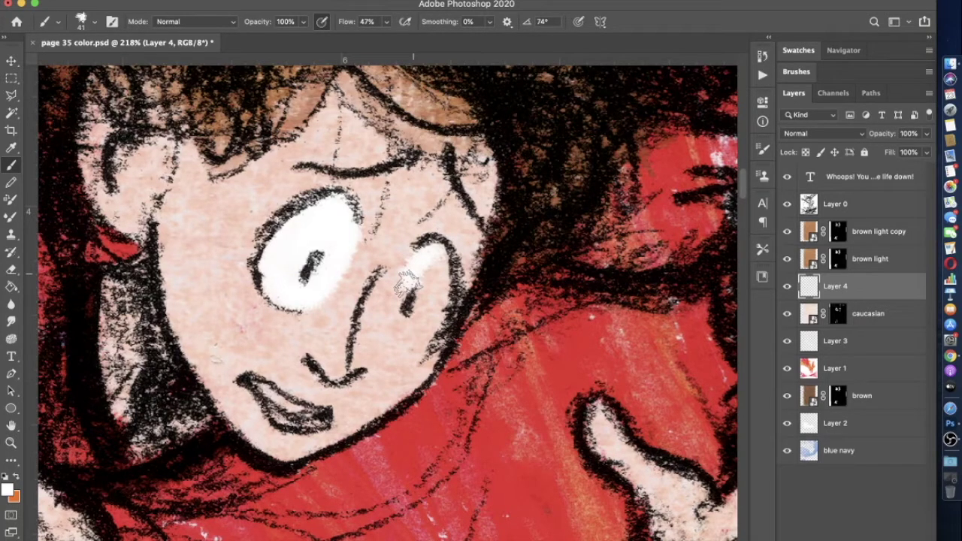
pyautogui.moveTo(406, 282); pyautogui.dragTo(421, 330)
# Lighten the girl's raised hand with pale strokes at 59% brush opacity
pyautogui.moveTo(303, 22); pyautogui.dragTo(248, 37)
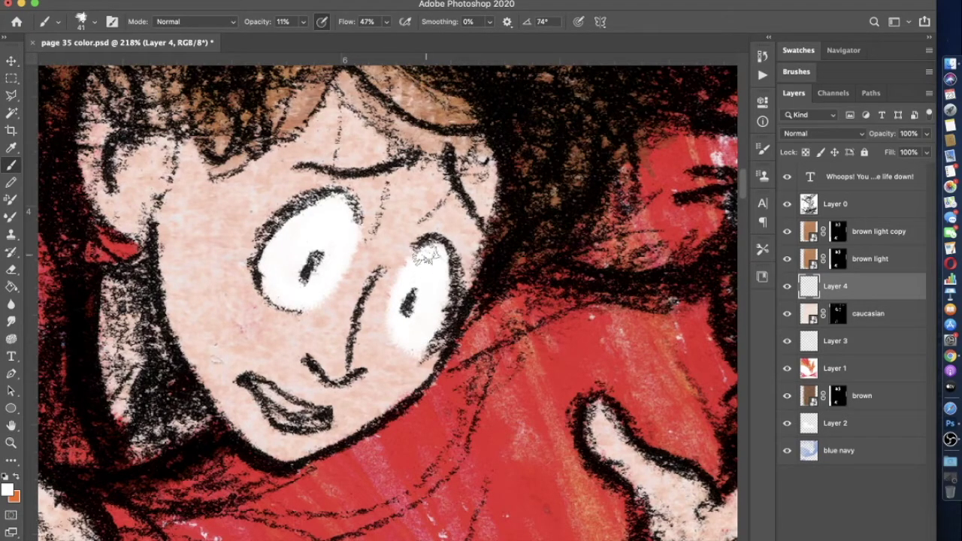
pyautogui.scroll(-2, 427, 249)
pyautogui.scroll(-3, 396, 309)
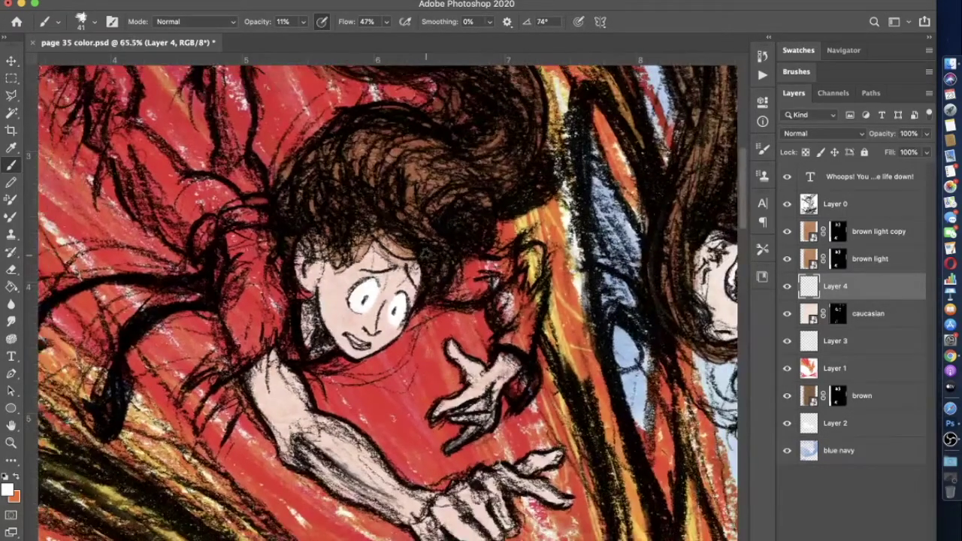
pyautogui.scroll(2, 425, 254)
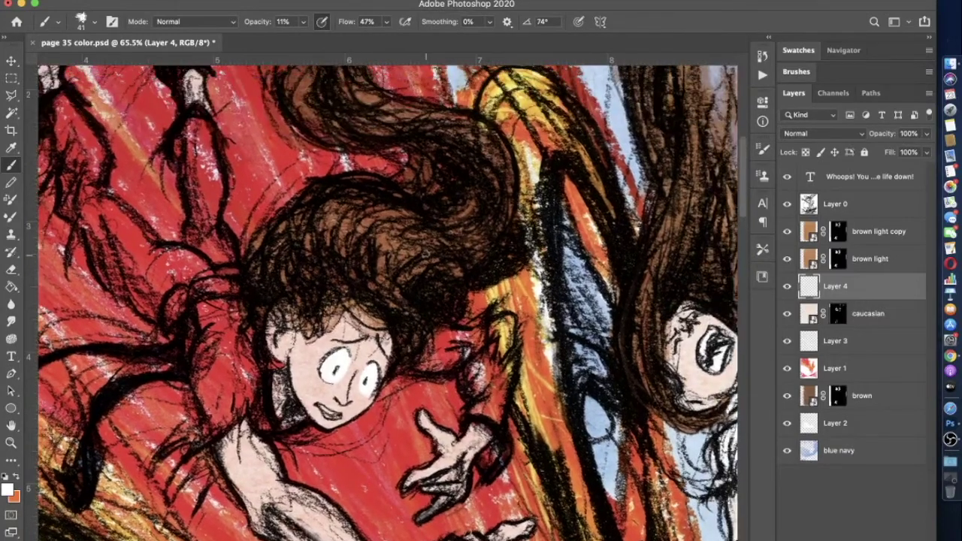
pyautogui.scroll(2, 355, 270)
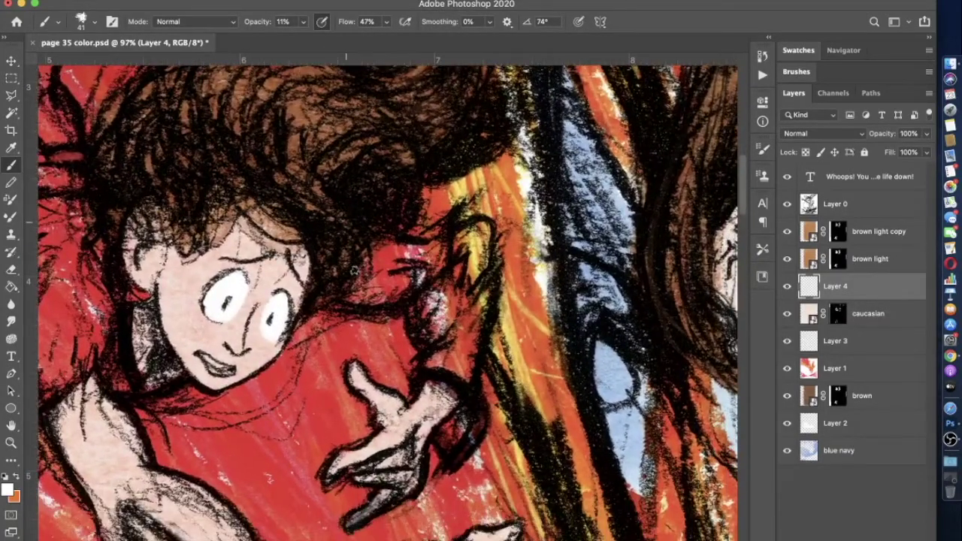
pyautogui.scroll(-2, 355, 270)
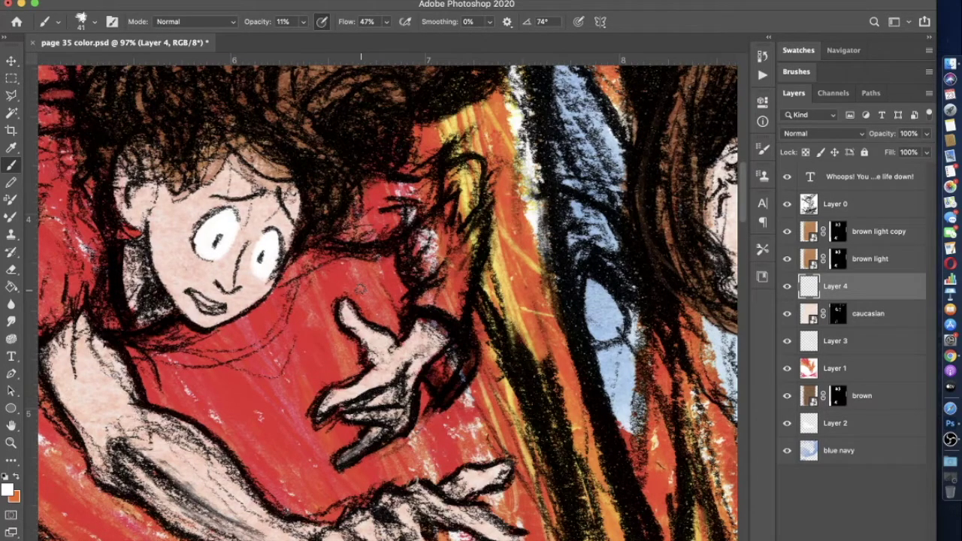
pyautogui.press('5')
pyautogui.press('9')
pyautogui.moveTo(451, 387); pyautogui.dragTo(429, 323)
pyautogui.moveTo(439, 285)
pyautogui.mouseDown()
pyautogui.moveTo(429, 299)
pyautogui.moveTo(478, 166)
pyautogui.moveTo(456, 181)
pyautogui.mouseUp()
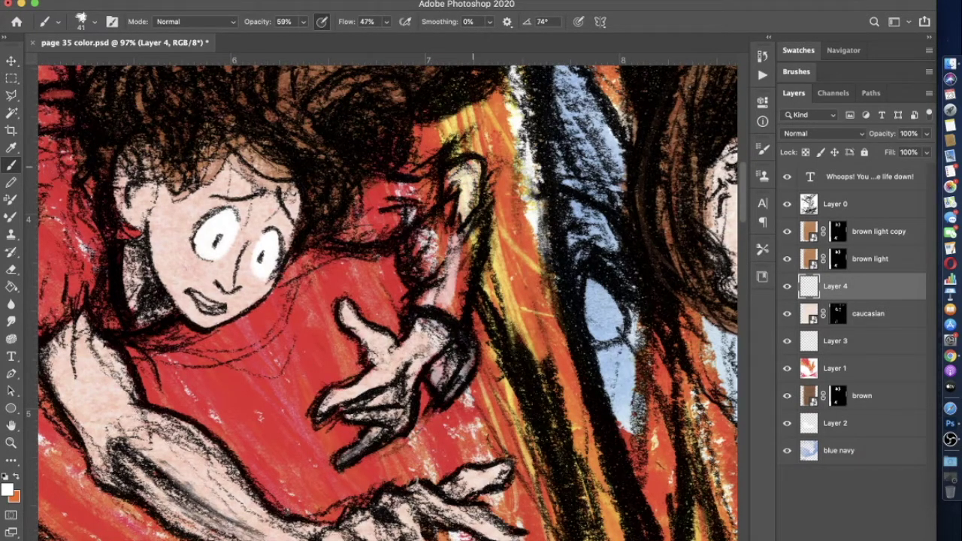
# Brush pale pink down the arm below the ear, then brighten it beside the hair at 38% opacity
pyautogui.moveTo(448, 214)
pyautogui.mouseDown()
pyautogui.moveTo(436, 259)
pyautogui.moveTo(454, 301)
pyautogui.moveTo(463, 237)
pyautogui.moveTo(462, 281)
pyautogui.moveTo(436, 274)
pyautogui.moveTo(417, 201)
pyautogui.moveTo(371, 187)
pyautogui.moveTo(362, 204)
pyautogui.mouseUp()
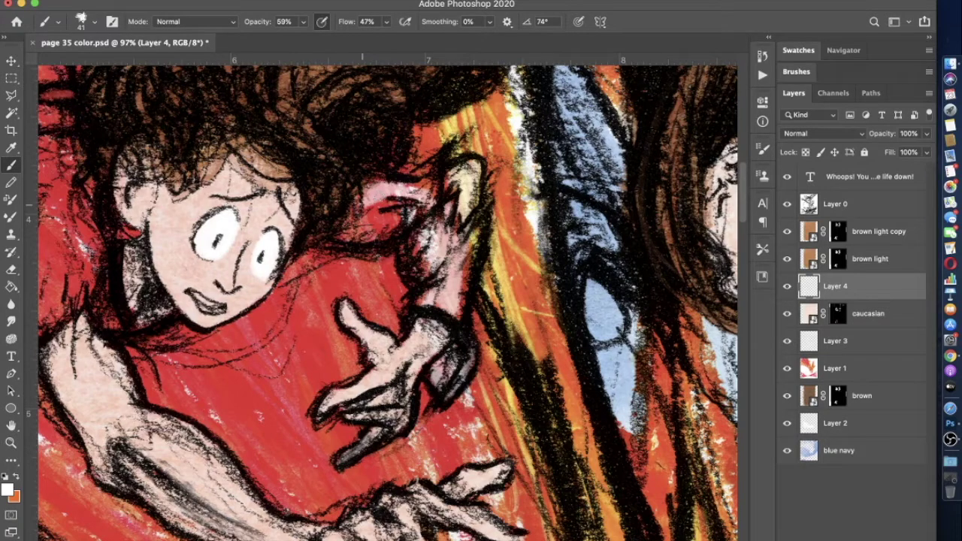
pyautogui.press('3')
pyautogui.press('8')
pyautogui.moveTo(353, 199); pyautogui.dragTo(470, 308)
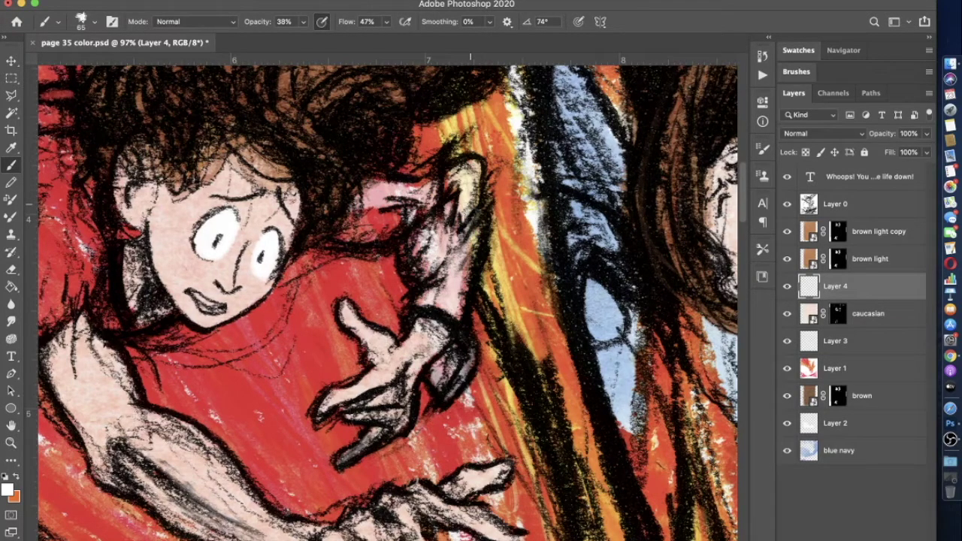
# Add pale pink highlights over the ear, shoulder, puffy sleeve and arm on Layer 4
pyautogui.moveTo(449, 218)
pyautogui.mouseDown()
pyautogui.moveTo(331, 226)
pyautogui.moveTo(323, 237)
pyautogui.moveTo(397, 225)
pyautogui.moveTo(369, 213)
pyautogui.moveTo(435, 189)
pyautogui.moveTo(421, 193)
pyautogui.mouseUp()
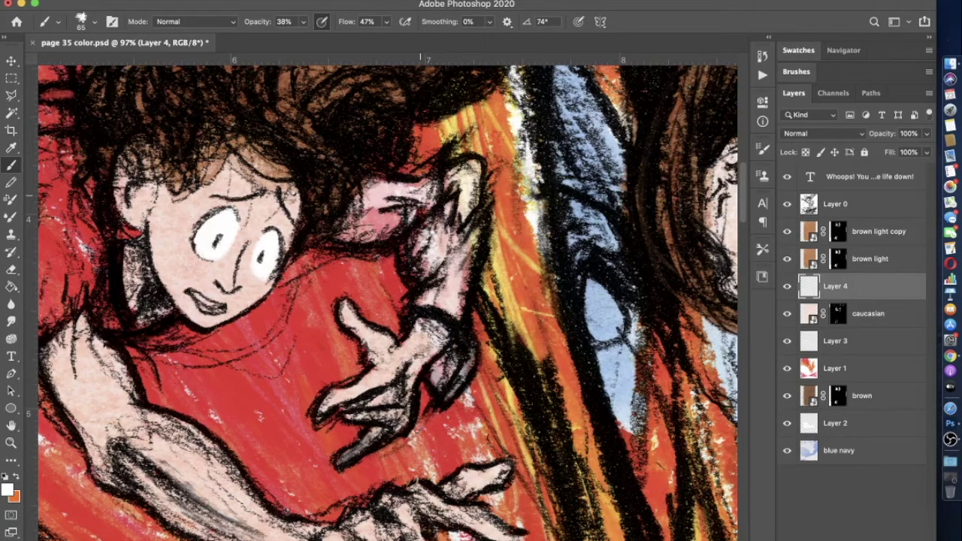
pyautogui.scroll(-3, 388, 301)
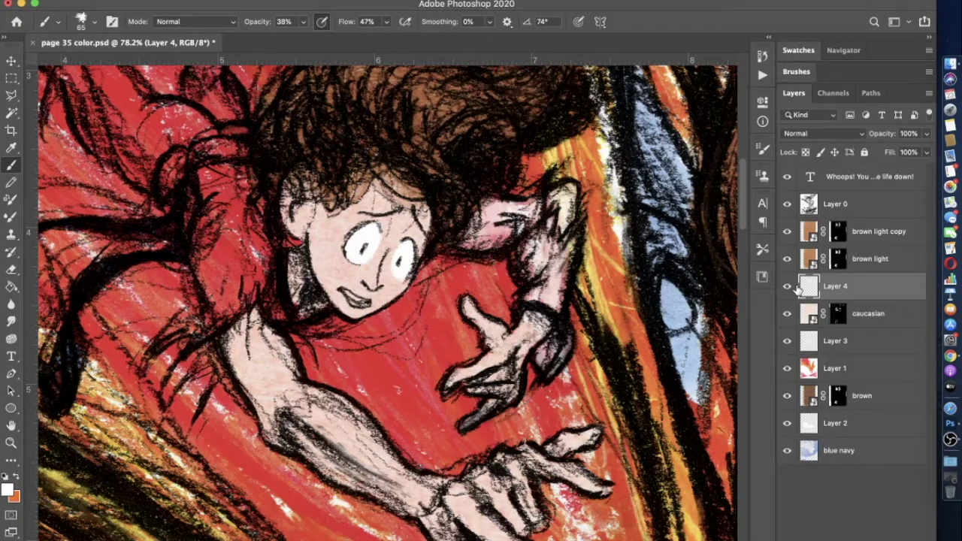
pyautogui.scroll(-2, 328, 246)
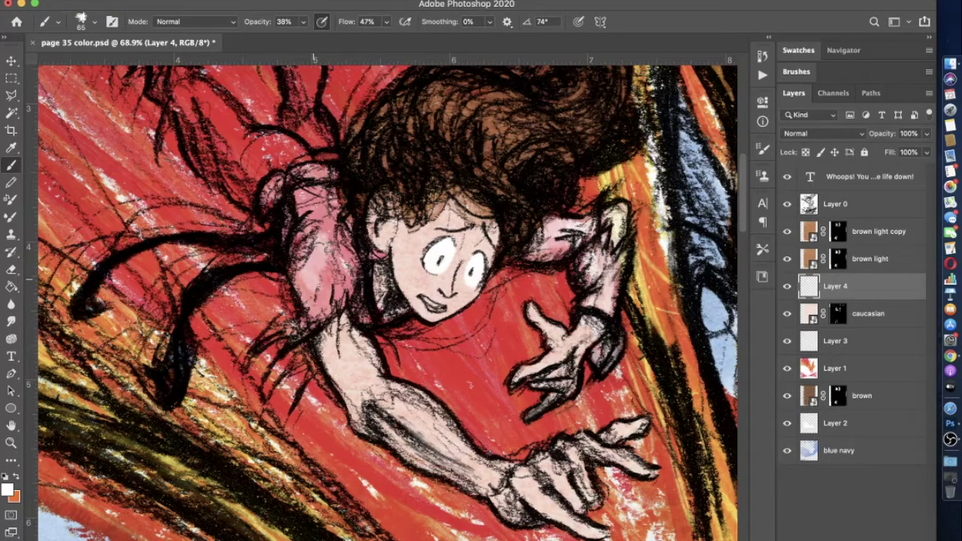
pyautogui.moveTo(314, 278); pyautogui.dragTo(327, 226)
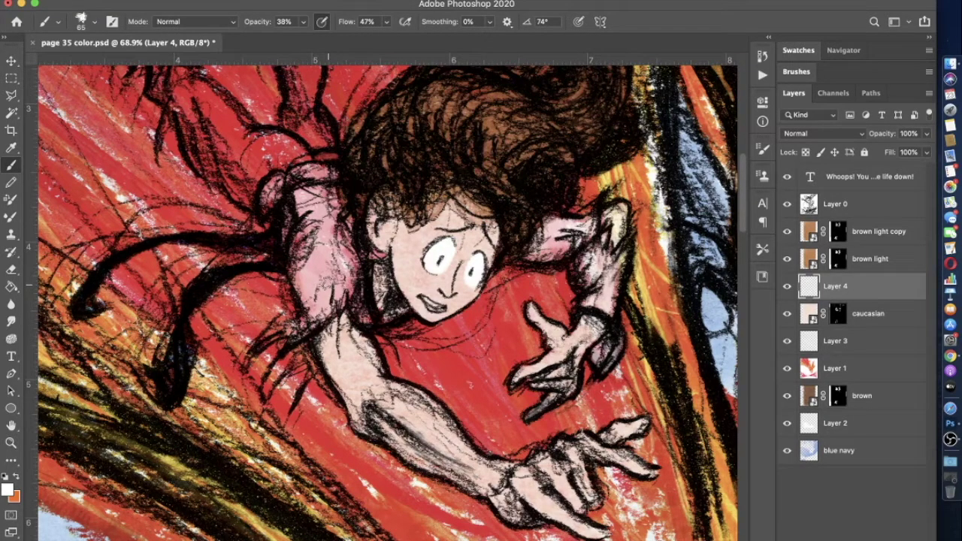
pyautogui.moveTo(328, 226); pyautogui.dragTo(411, 329)
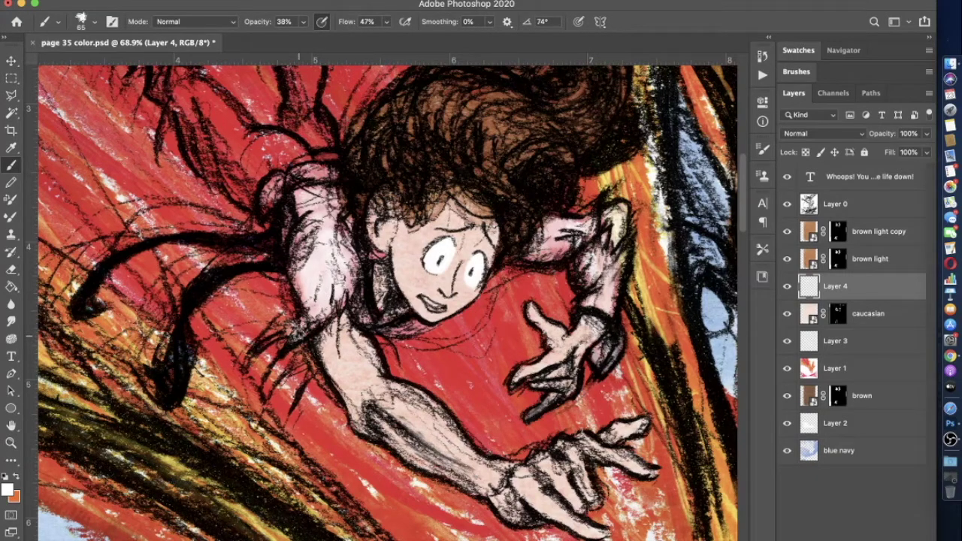
pyautogui.moveTo(298, 329)
pyautogui.mouseDown()
pyautogui.moveTo(275, 337)
pyautogui.moveTo(288, 333)
pyautogui.mouseUp()
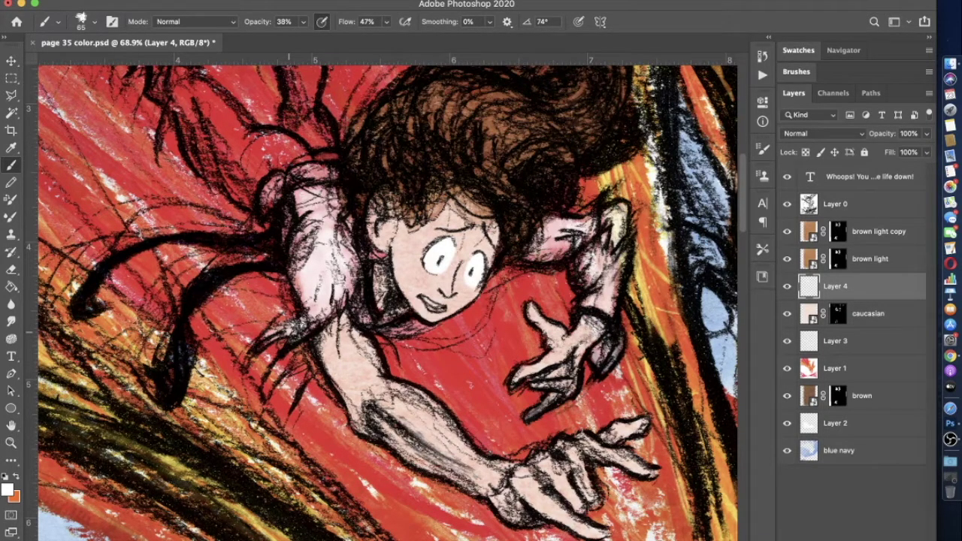
pyautogui.scroll(2, 388, 303)
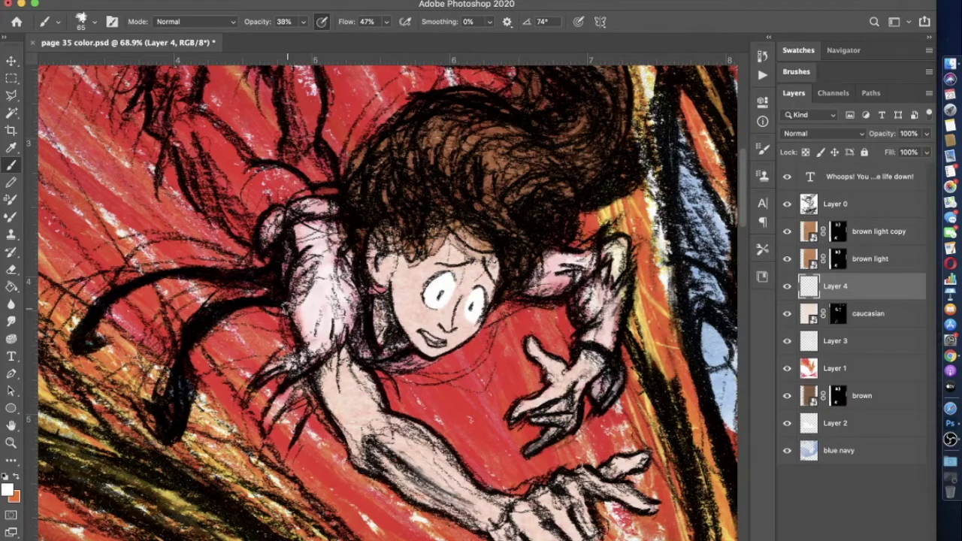
pyautogui.scroll(10, 387, 302)
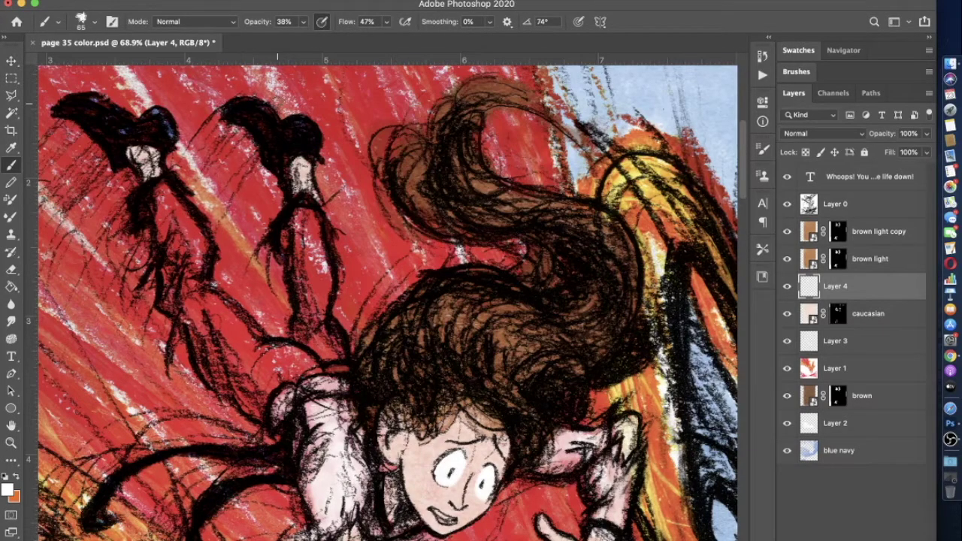
# Enlarge the brush to 79 px and paint the leg pale pink from shoe to hip
pyautogui.click(84, 25)
pyautogui.moveTo(104, 66); pyautogui.dragTo(107, 66)
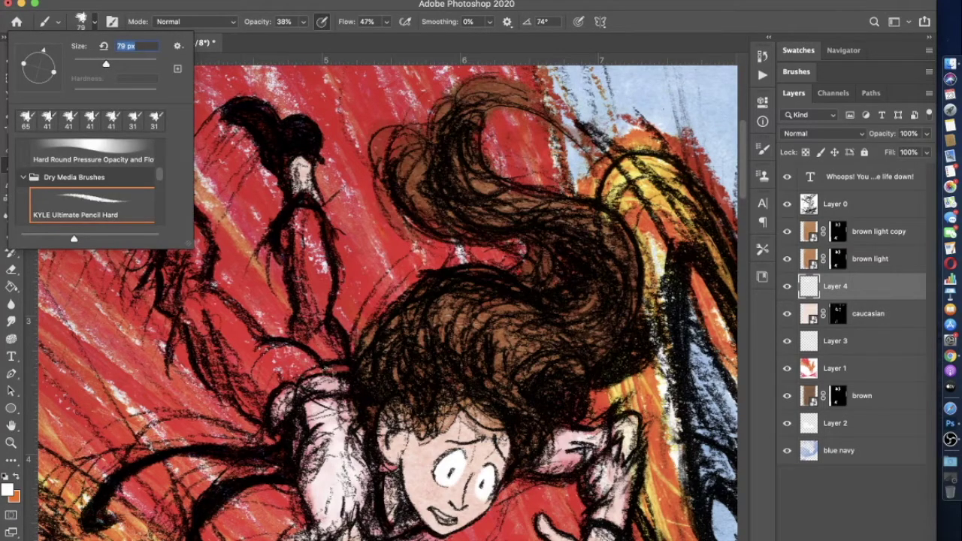
pyautogui.press('Return')
pyautogui.moveTo(323, 353)
pyautogui.mouseDown()
pyautogui.moveTo(300, 319)
pyautogui.moveTo(298, 222)
pyautogui.moveTo(294, 240)
pyautogui.moveTo(290, 233)
pyautogui.moveTo(306, 194)
pyautogui.moveTo(290, 158)
pyautogui.moveTo(247, 113)
pyautogui.moveTo(291, 147)
pyautogui.moveTo(302, 143)
pyautogui.moveTo(315, 237)
pyautogui.mouseUp()
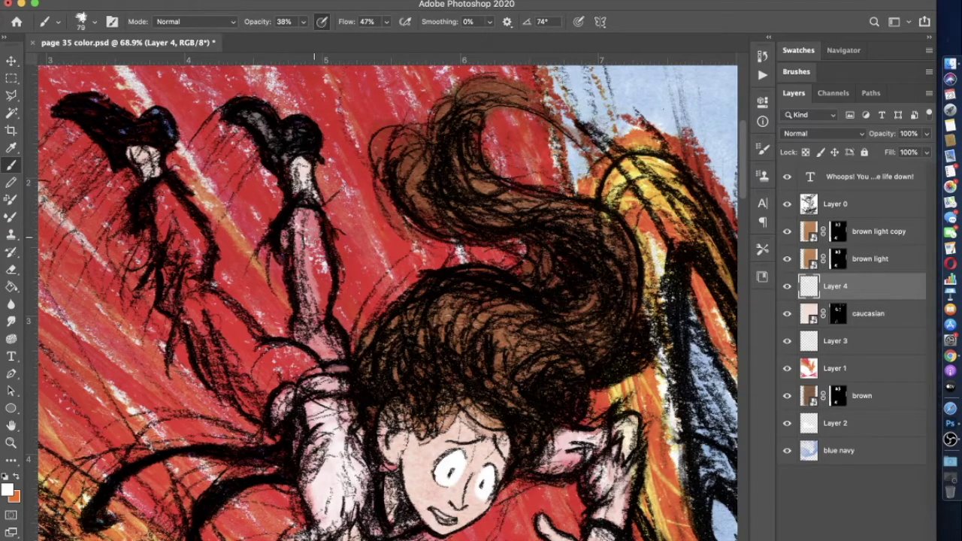
pyautogui.press('super+z')
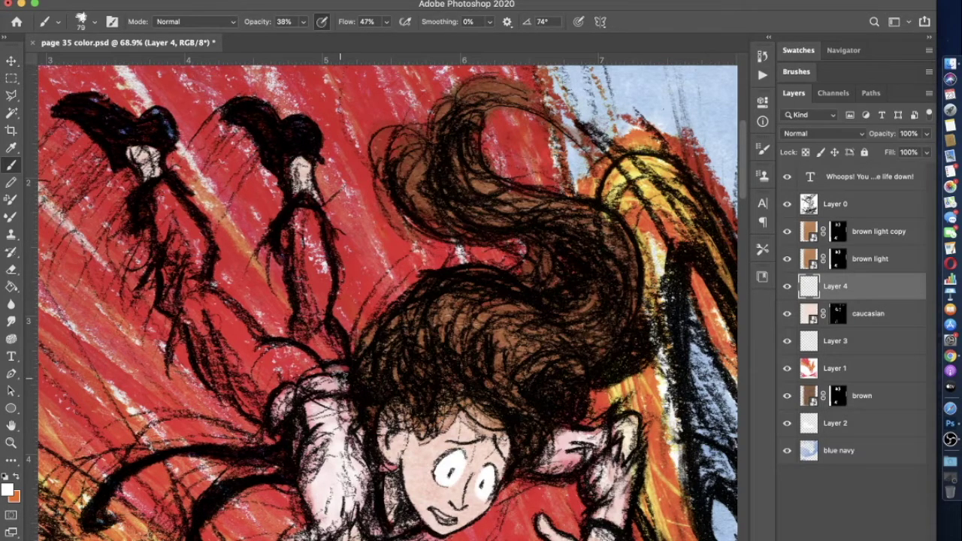
pyautogui.moveTo(340, 376); pyautogui.dragTo(300, 218)
pyautogui.moveTo(299, 173)
pyautogui.mouseDown()
pyautogui.moveTo(326, 288)
pyautogui.moveTo(303, 213)
pyautogui.moveTo(305, 304)
pyautogui.moveTo(330, 363)
pyautogui.moveTo(305, 195)
pyautogui.moveTo(311, 280)
pyautogui.moveTo(316, 265)
pyautogui.moveTo(313, 308)
pyautogui.moveTo(306, 220)
pyautogui.moveTo(306, 304)
pyautogui.mouseUp()
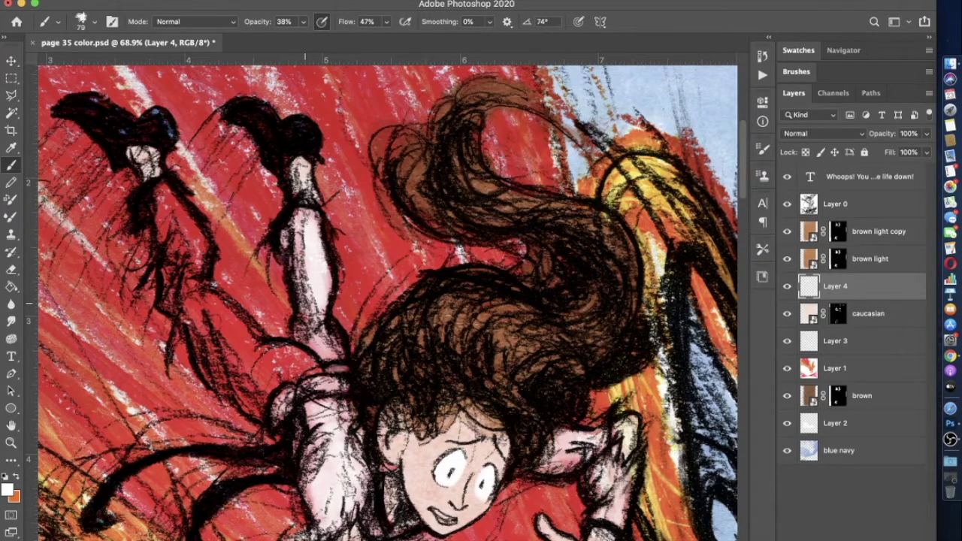
# Add a light stroke on the left boot and more pink skin down the left leg
pyautogui.hscroll(-3, 305, 305)
pyautogui.scroll(2, 305, 304)
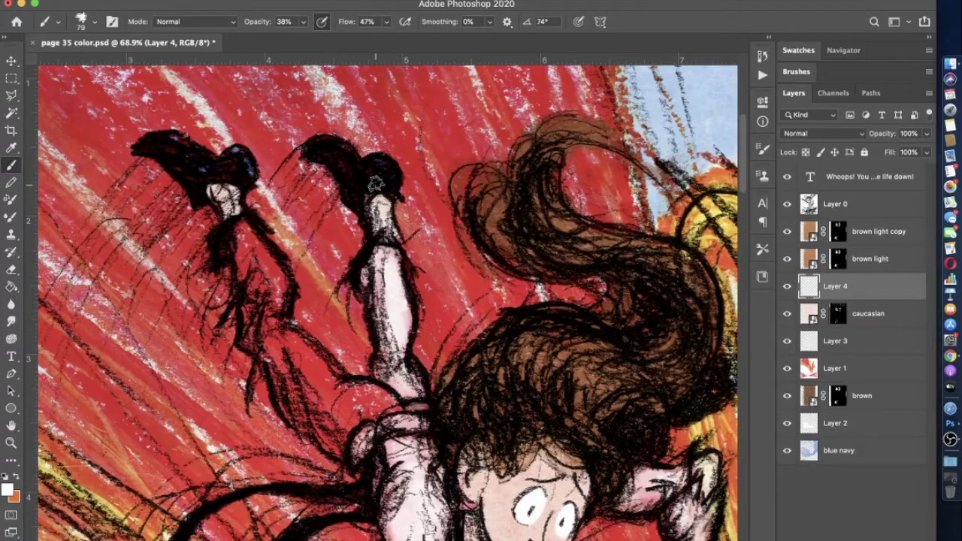
pyautogui.moveTo(368, 187); pyautogui.dragTo(328, 147)
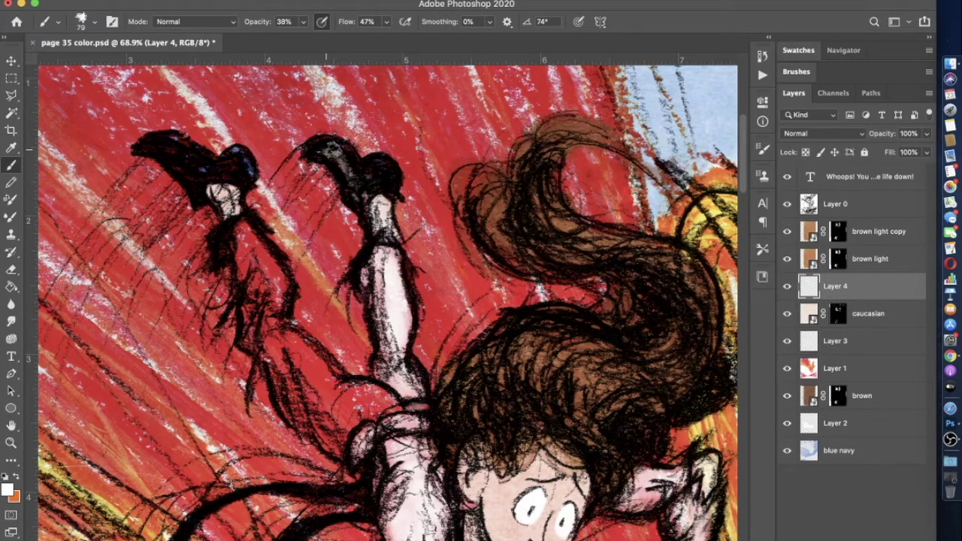
pyautogui.hscroll(-3, 325, 151)
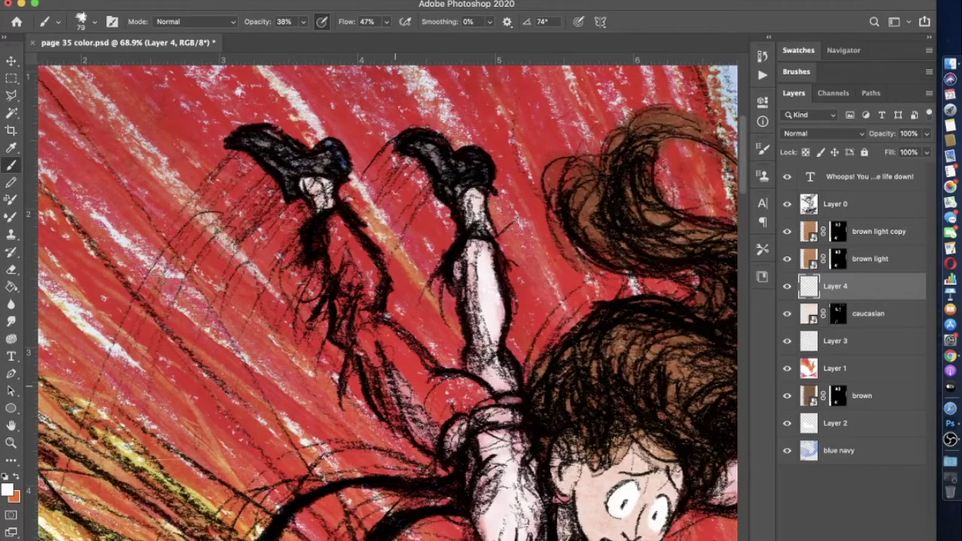
pyautogui.moveTo(395, 391)
pyautogui.mouseDown()
pyautogui.moveTo(323, 233)
pyautogui.moveTo(347, 250)
pyautogui.moveTo(347, 225)
pyautogui.moveTo(368, 294)
pyautogui.moveTo(358, 287)
pyautogui.moveTo(366, 306)
pyautogui.moveTo(352, 308)
pyautogui.moveTo(336, 274)
pyautogui.moveTo(340, 311)
pyautogui.mouseUp()
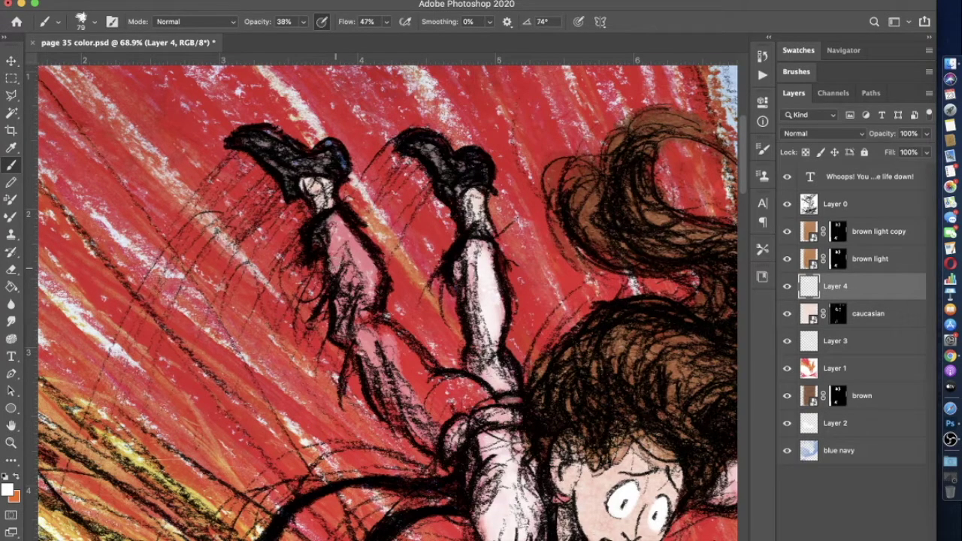
pyautogui.moveTo(336, 269); pyautogui.dragTo(396, 338)
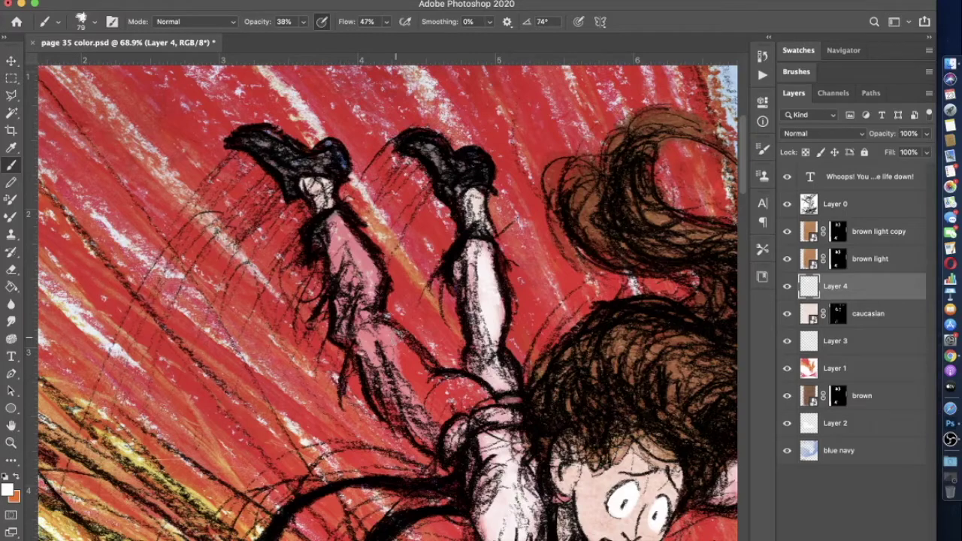
# Paint lighter pink over the girl's hip at 79% brush opacity
pyautogui.press('7')
pyautogui.press('9')
pyautogui.moveTo(397, 339); pyautogui.dragTo(448, 404)
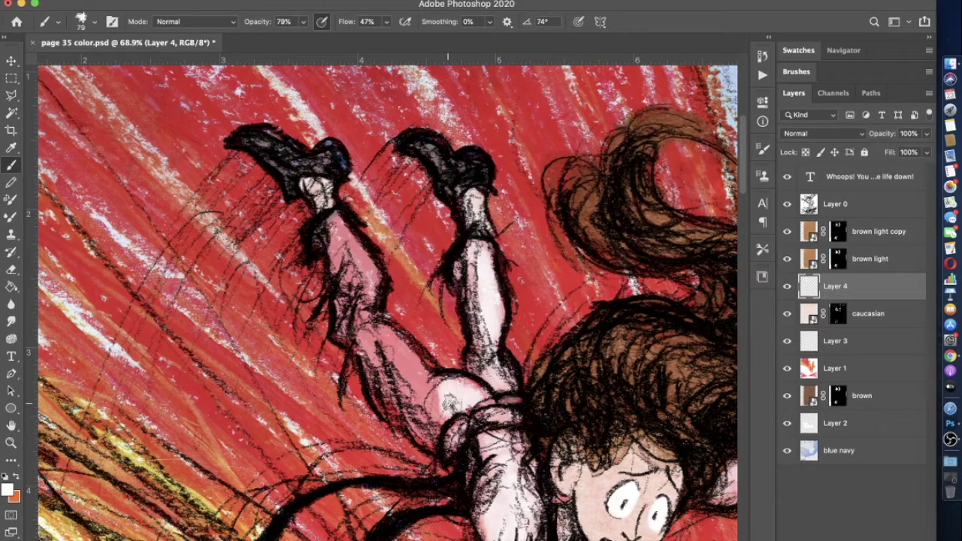
# Lower the brush opacity to 47% and paint the legs and body a lighter pink
pyautogui.click(302, 24)
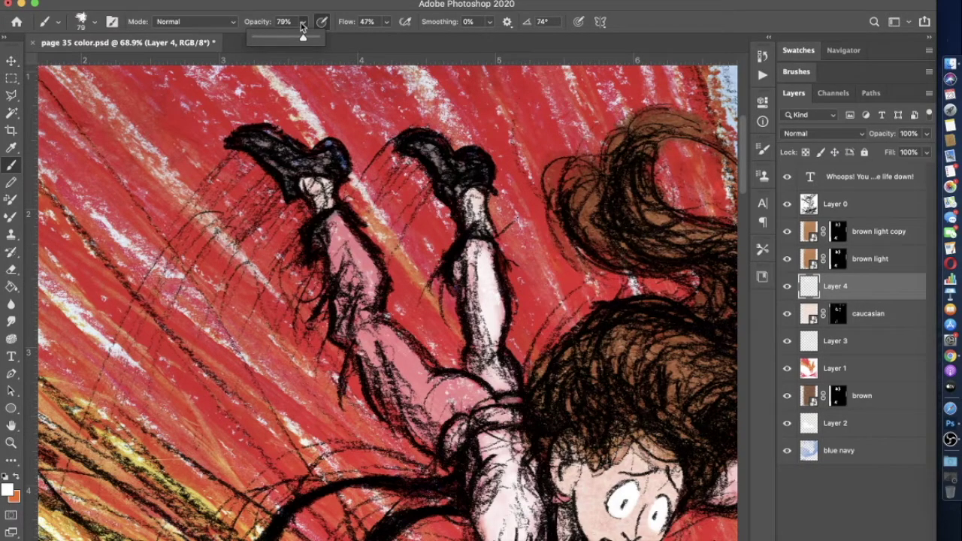
pyautogui.moveTo(303, 35); pyautogui.dragTo(282, 35)
pyautogui.moveTo(353, 240)
pyautogui.mouseDown()
pyautogui.moveTo(427, 391)
pyautogui.moveTo(375, 360)
pyautogui.moveTo(364, 330)
pyautogui.moveTo(387, 367)
pyautogui.moveTo(353, 316)
pyautogui.moveTo(359, 297)
pyautogui.moveTo(337, 239)
pyautogui.mouseUp()
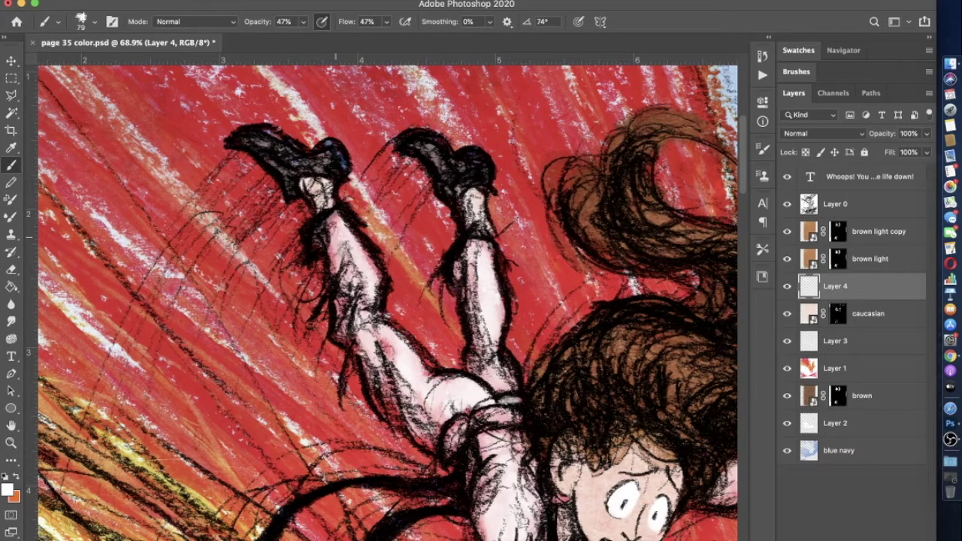
pyautogui.scroll(3, 392, 318)
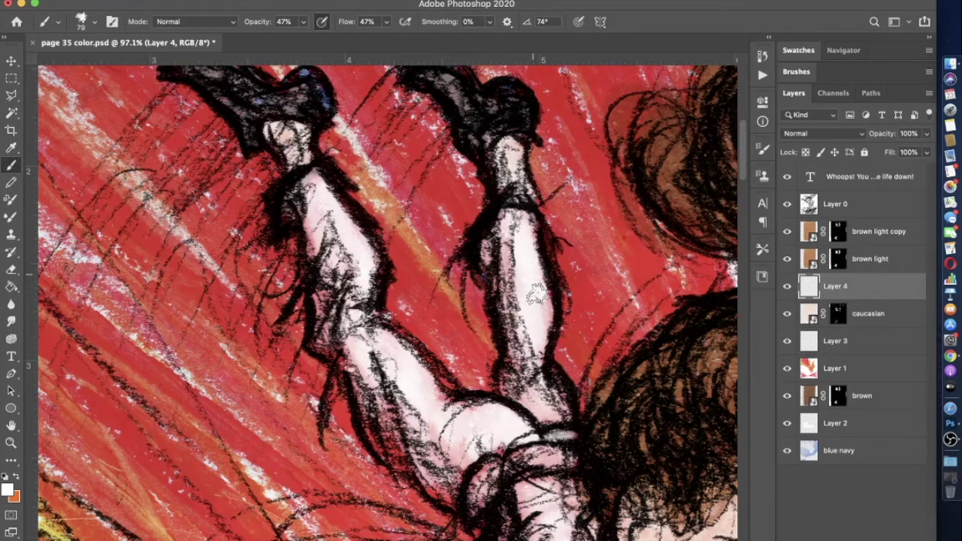
pyautogui.scroll(-3, 535, 295)
pyautogui.scroll(-2, 459, 197)
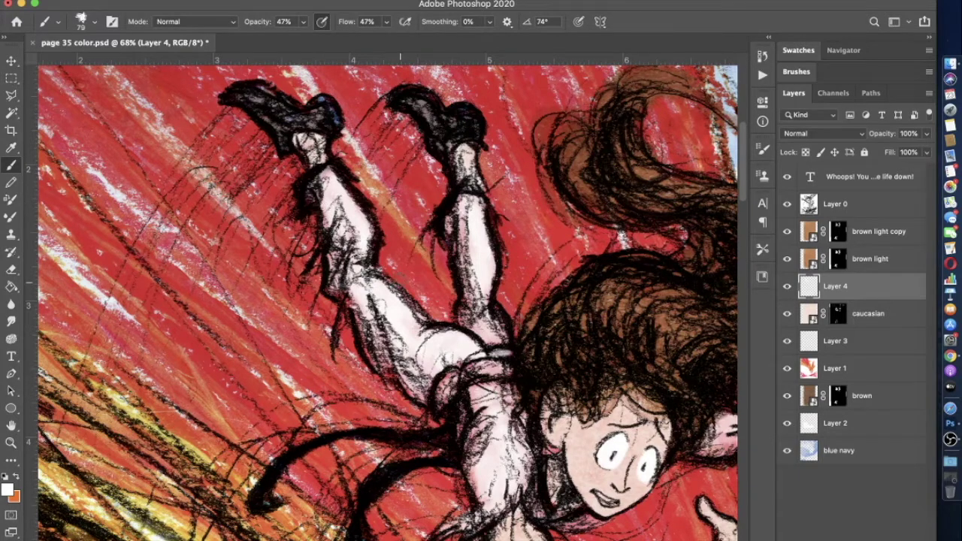
pyautogui.scroll(-2, 400, 346)
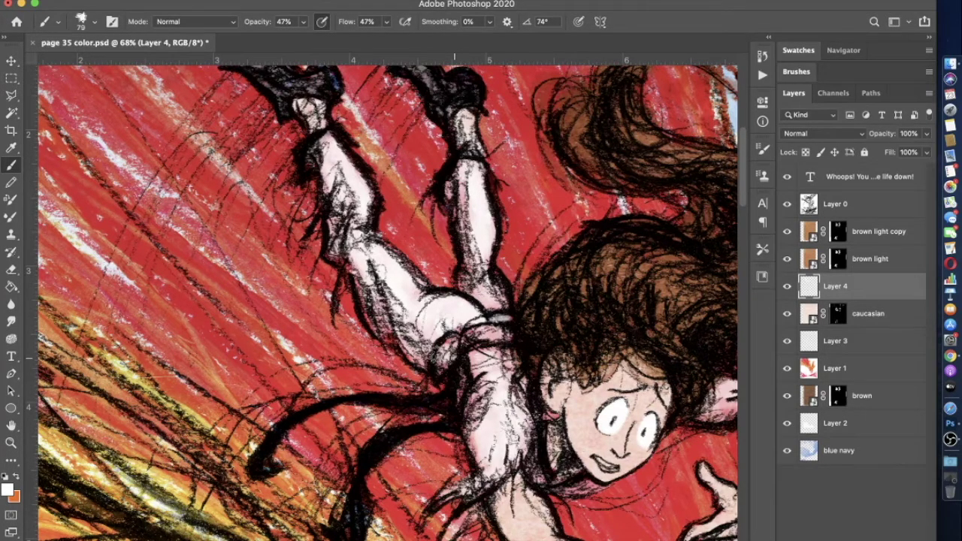
pyautogui.scroll(-3, 454, 301)
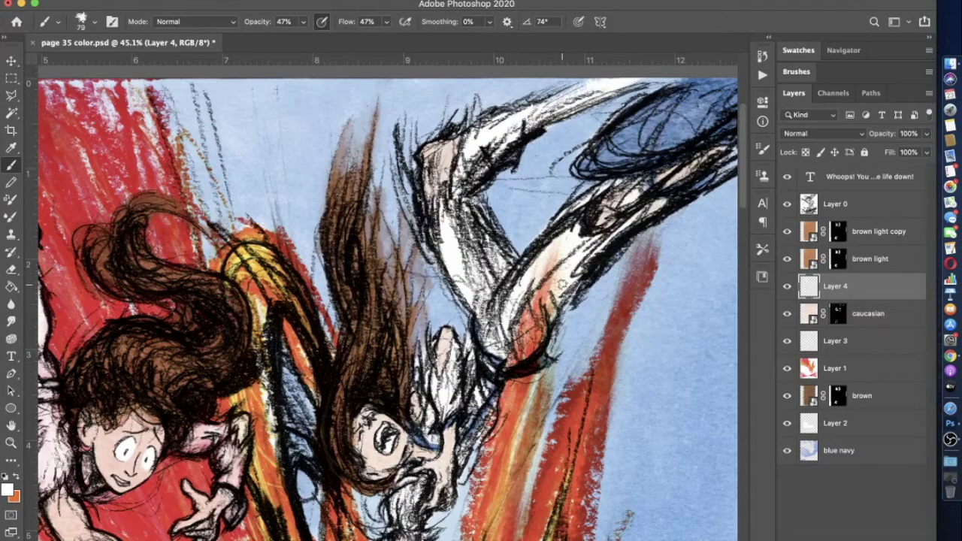
# Brush soft light strokes on the upper figure's leg, redoing them once, then set opacity to 16%
pyautogui.moveTo(562, 284); pyautogui.dragTo(514, 356)
pyautogui.hotkey('ctrl', 'z')
pyautogui.moveTo(562, 249)
pyautogui.mouseDown()
pyautogui.moveTo(525, 319)
pyautogui.moveTo(518, 295)
pyautogui.moveTo(511, 309)
pyautogui.moveTo(526, 356)
pyautogui.mouseUp()
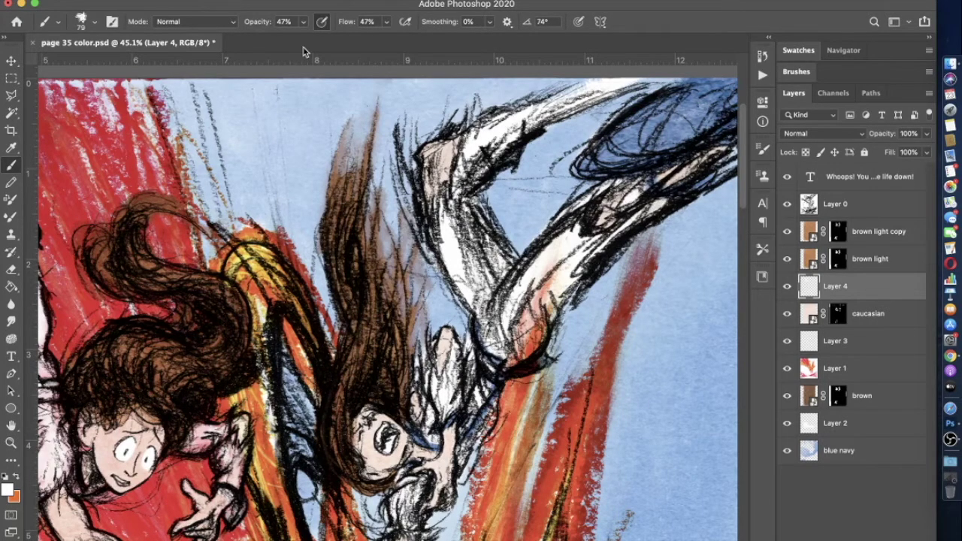
pyautogui.press('1')
pyautogui.press('6')
pyautogui.scroll(-3, 382, 308)
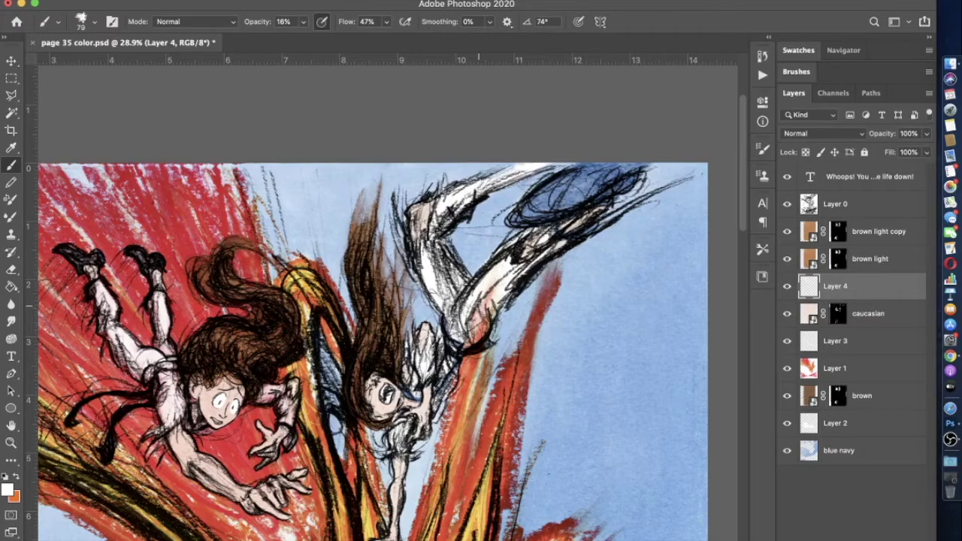
pyautogui.scroll(-2, 384, 316)
pyautogui.hscroll(-2, 383, 316)
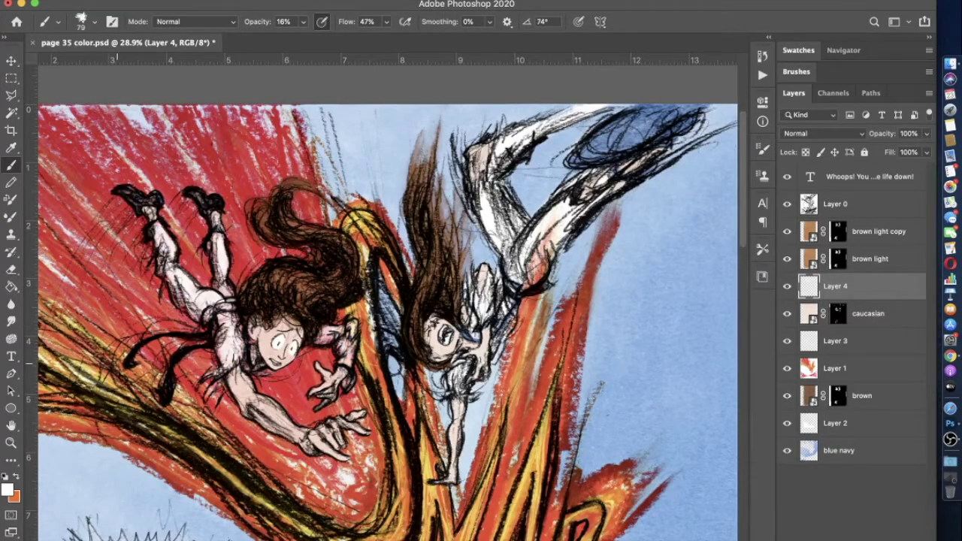
# Soften the leg highlights with the Eraser at 9% opacity, then return to the Brush
pyautogui.click(11, 269)
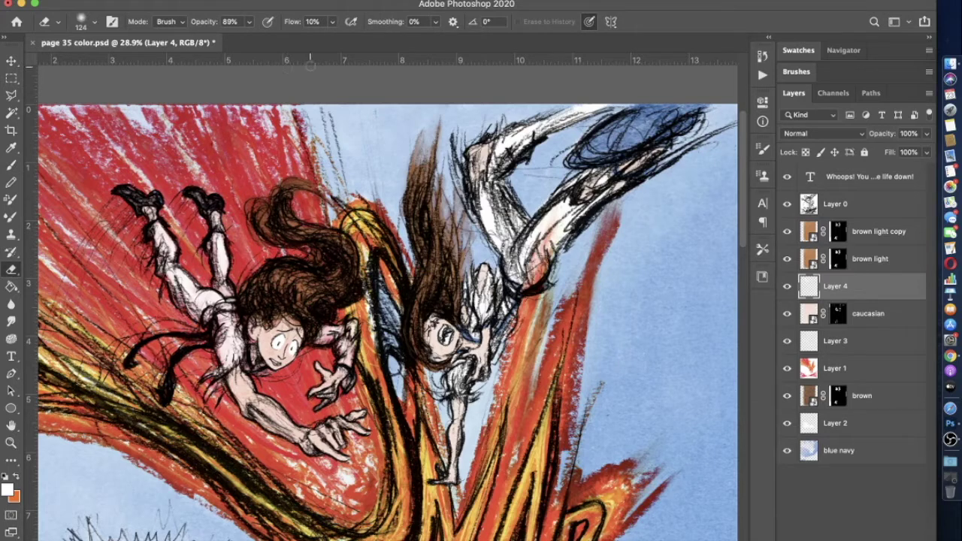
pyautogui.scroll(2, 242, 19)
pyautogui.click(249, 21)
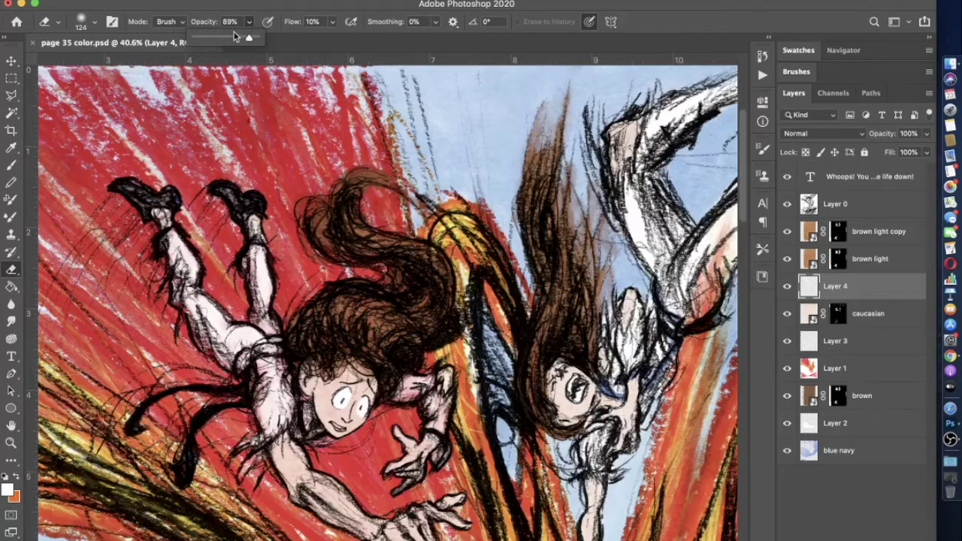
pyautogui.moveTo(234, 36); pyautogui.dragTo(194, 36)
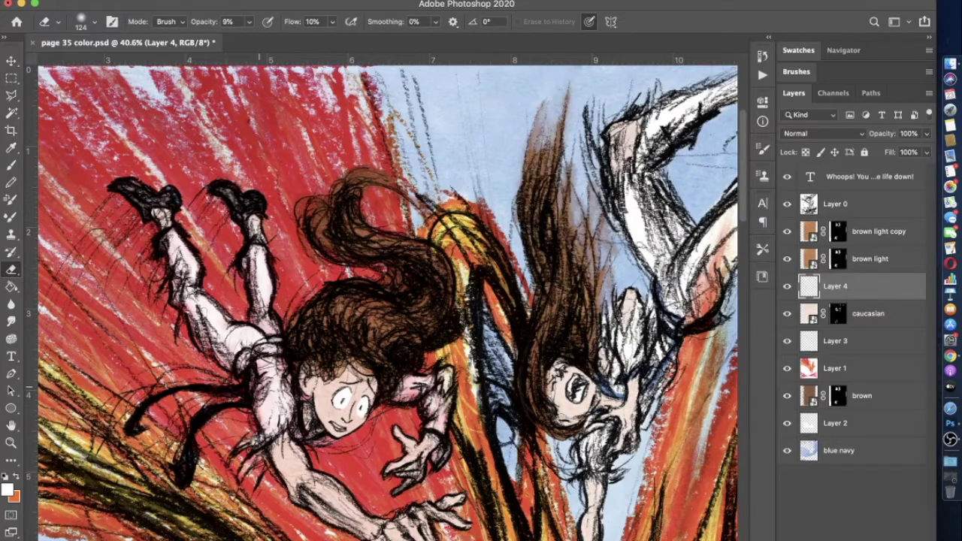
pyautogui.scroll(-1, 259, 383)
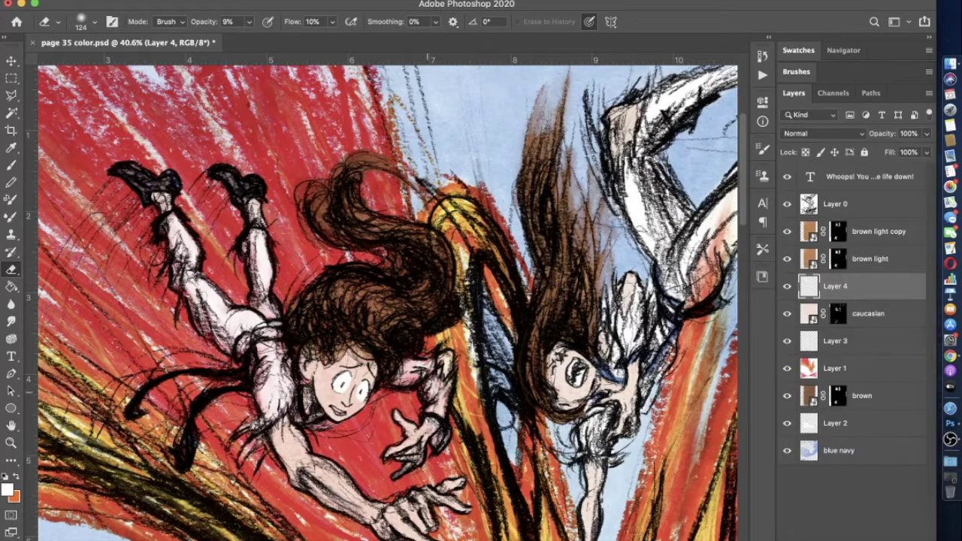
pyautogui.scroll(-3, 385, 313)
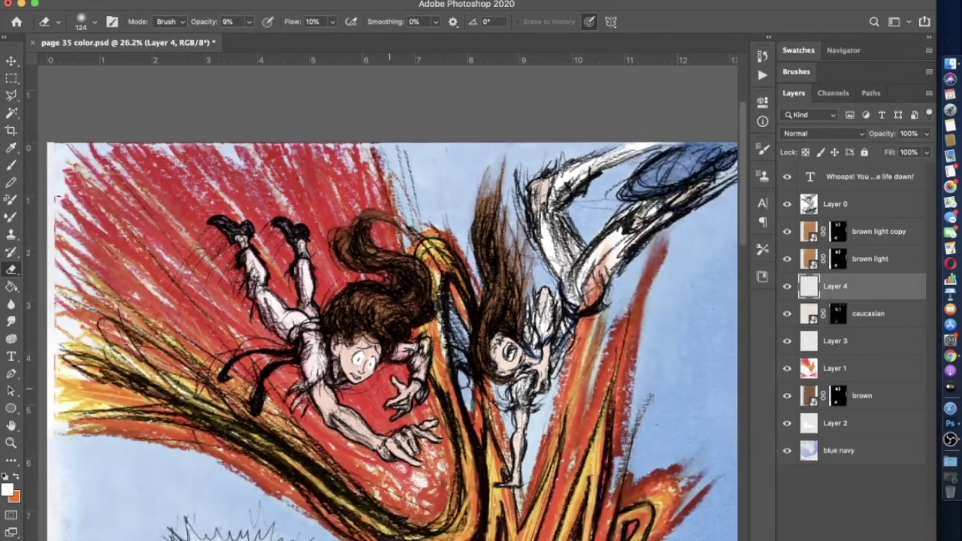
pyautogui.scroll(-4, 390, 315)
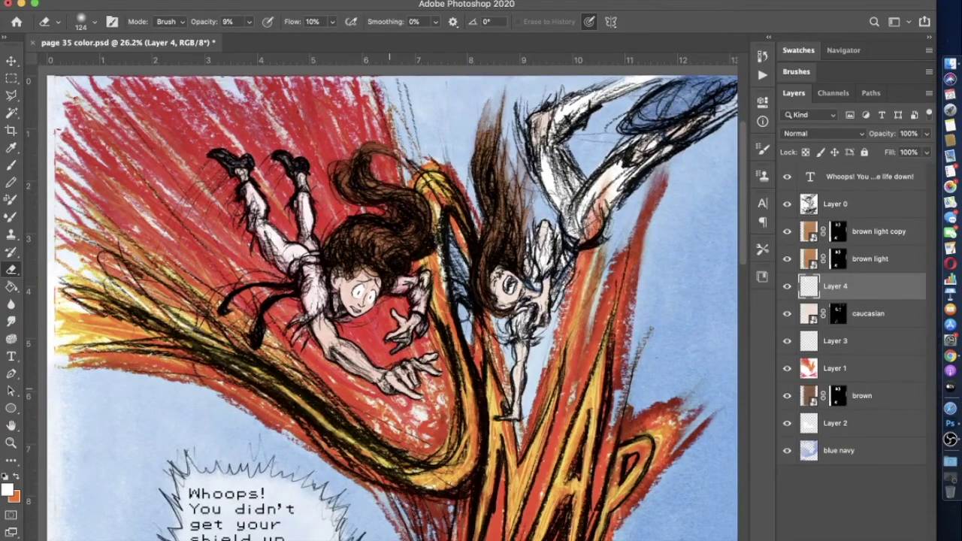
pyautogui.scroll(5, 389, 316)
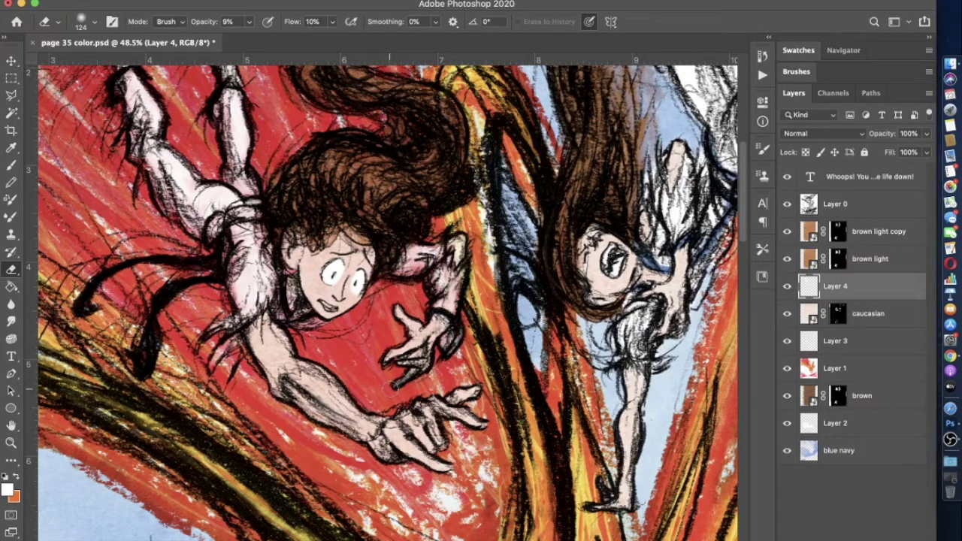
pyautogui.press('b')
pyautogui.scroll(2, 393, 387)
pyautogui.hscroll(-2, 393, 386)
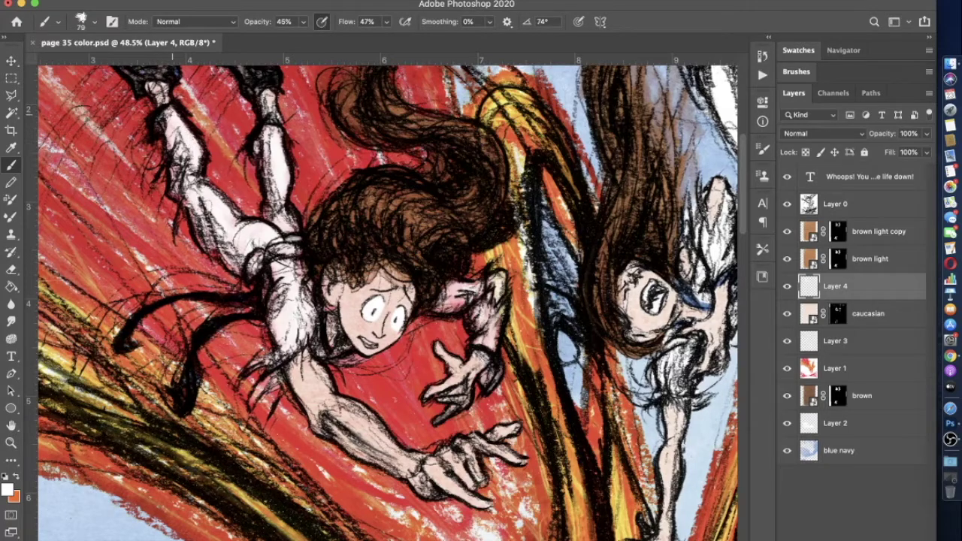
# Paint a pale skin stroke on the falling girl's forearm on Layer 4
pyautogui.moveTo(467, 299); pyautogui.dragTo(480, 284)
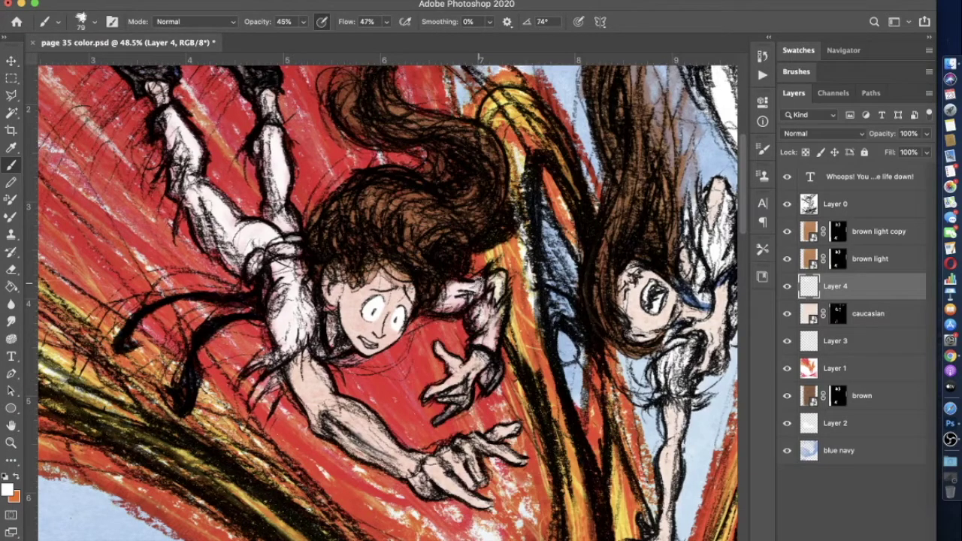
pyautogui.scroll(3, 387, 301)
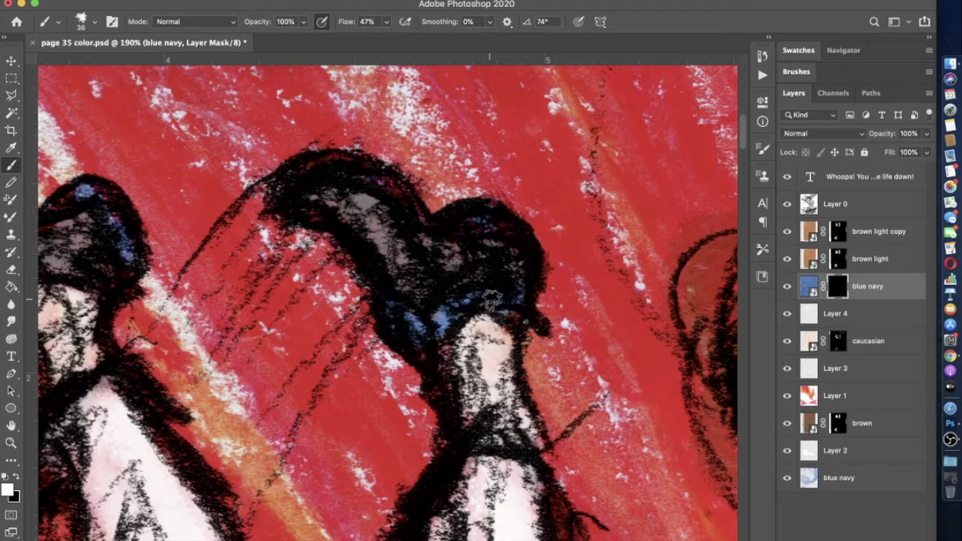
# Pan the view left toward the girl's shoes on the blue navy mask
pyautogui.hscroll(-5, 491, 299)
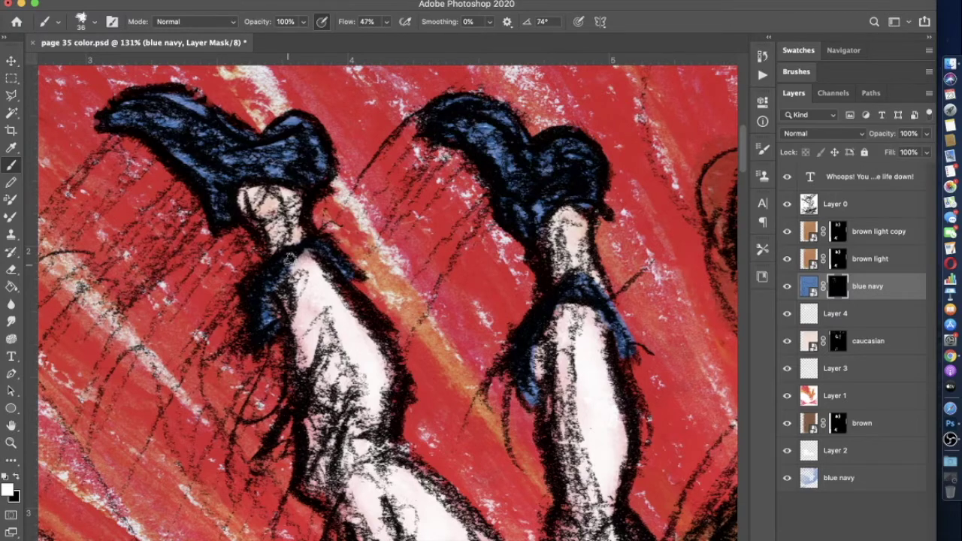
# Scroll down over the boots and neckerchiefs of the two falling figures
pyautogui.scroll(-5, 387, 301)
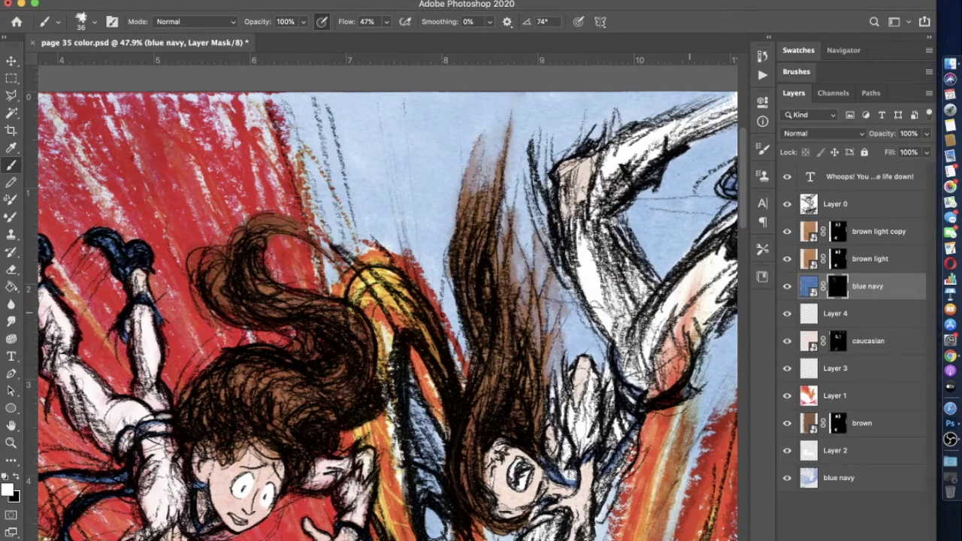
pyautogui.scroll(-3, 587, 282)
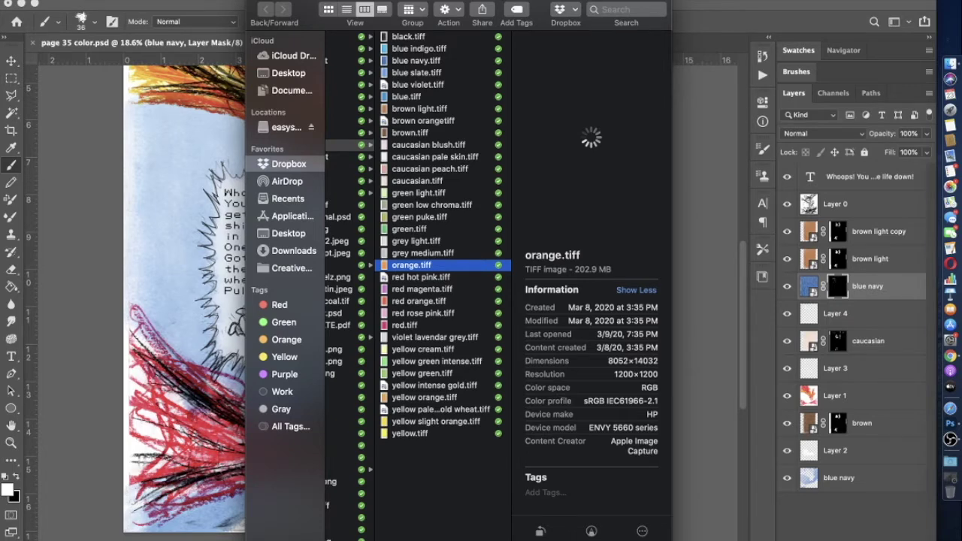
# Select red orange.tiff in the Place dialog and place it into the comic page
pyautogui.press('Down')
pyautogui.press('Down')
pyautogui.press('Down')
pyautogui.hscroll(4, 120, 252)
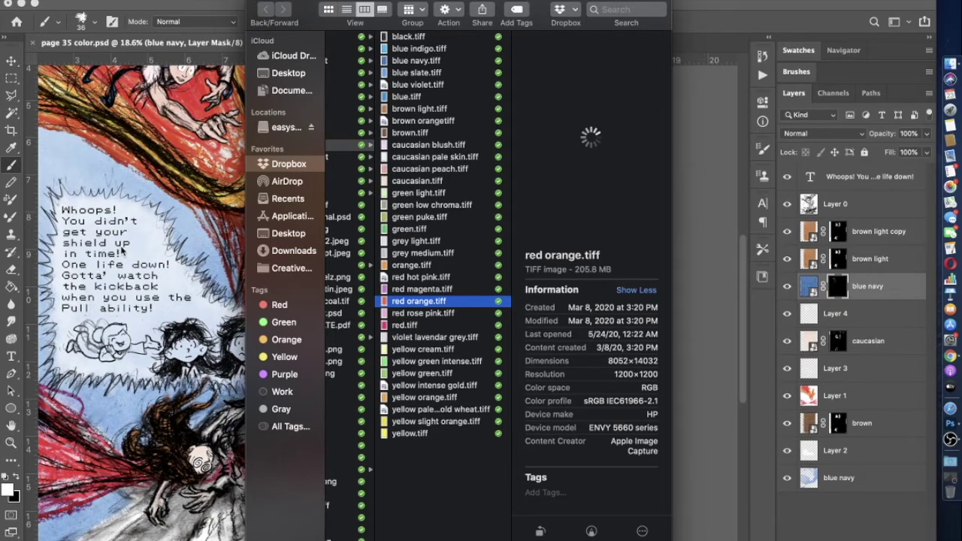
pyautogui.press('Return')
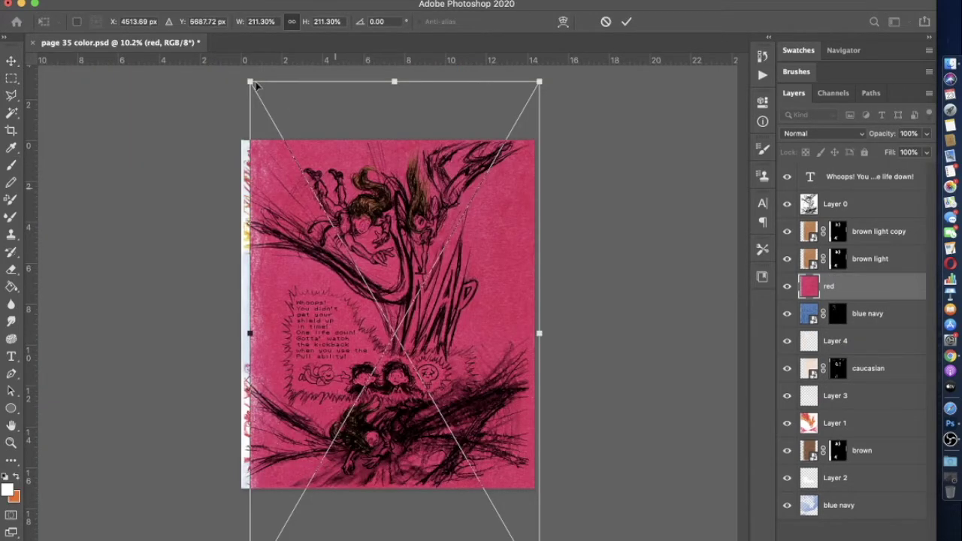
# Scale the placed red texture to about 220% over the page and commit it
pyautogui.moveTo(255, 85); pyautogui.dragTo(242, 70)
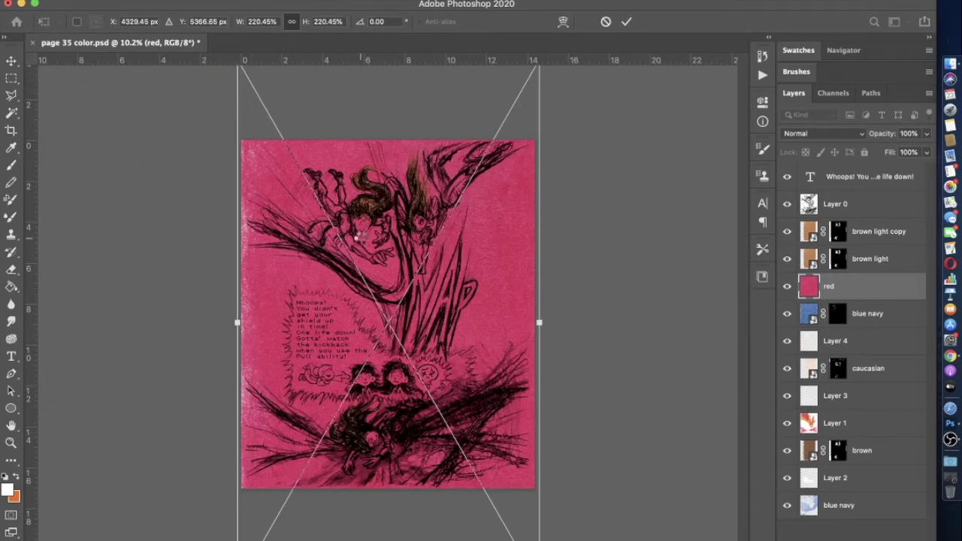
pyautogui.press('b')
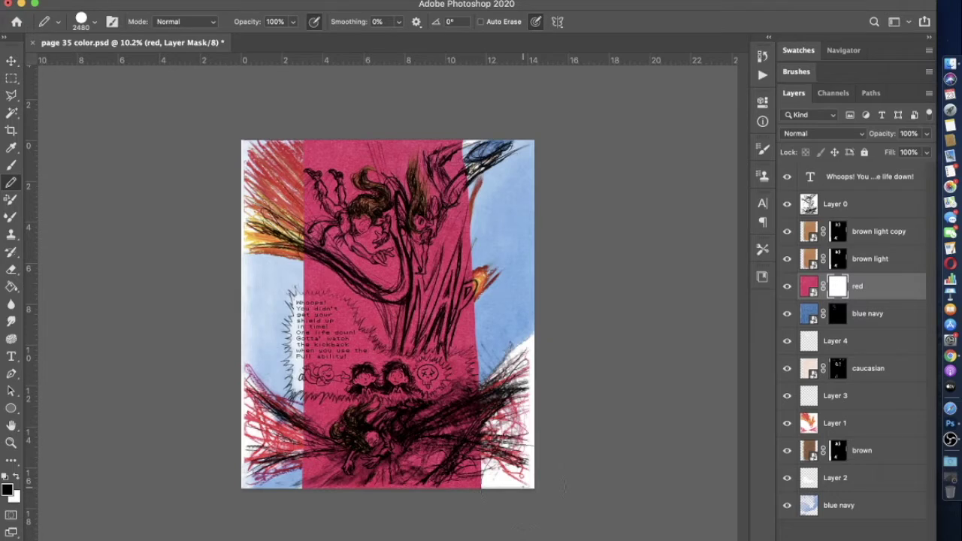
# Mask out the remaining red strips in black, then switch to a white soft brush
pyautogui.moveTo(481, 484); pyautogui.dragTo(481, 143)
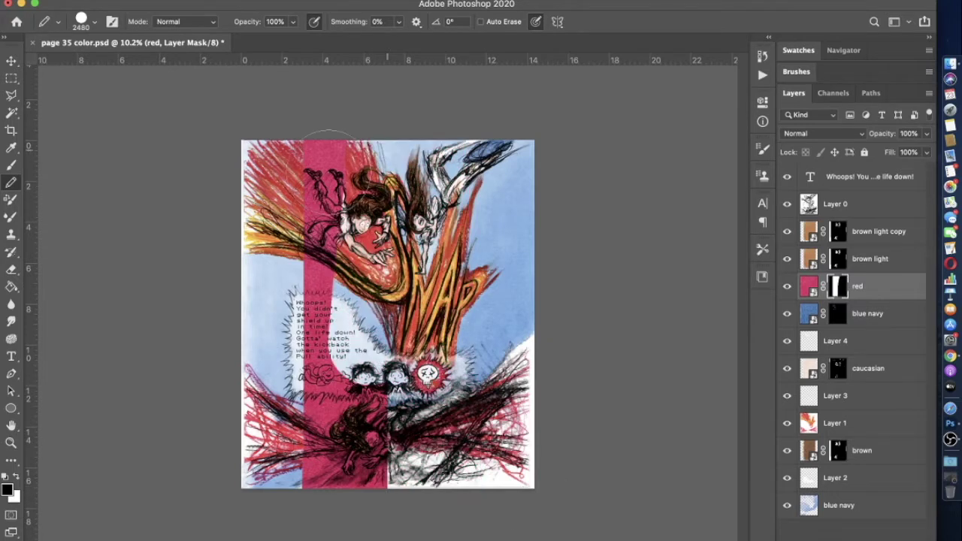
pyautogui.moveTo(329, 135)
pyautogui.mouseDown()
pyautogui.moveTo(322, 97)
pyautogui.moveTo(311, 97)
pyautogui.moveTo(279, 505)
pyautogui.mouseUp()
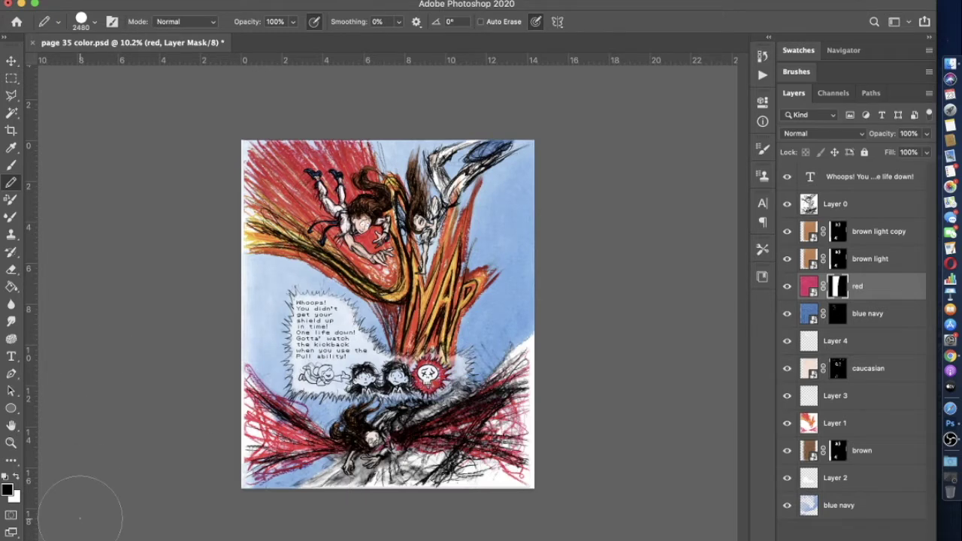
pyautogui.click(15, 479)
pyautogui.press('b')
# Enlarge the brush to 79 px, leaving opacity at 70%
pyautogui.scroll(3, 353, 227)
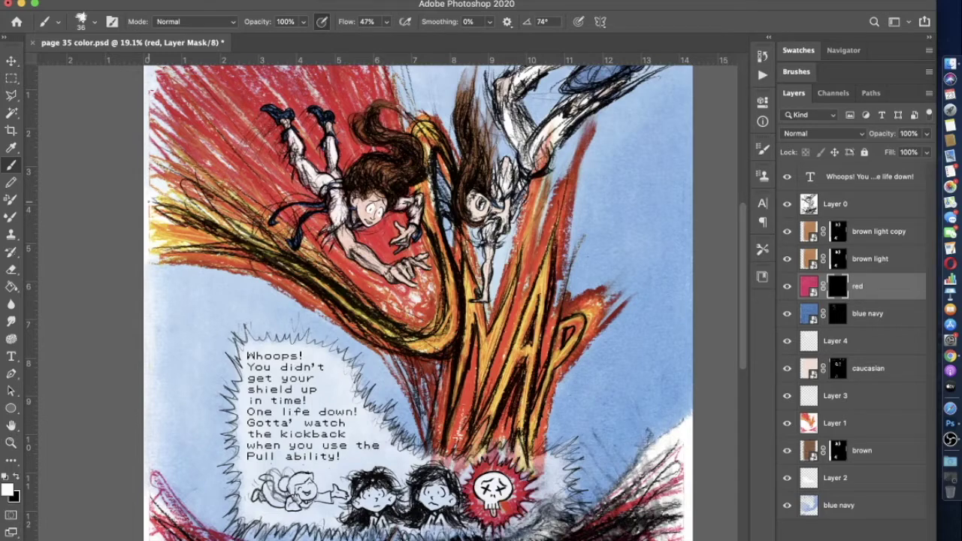
pyautogui.scroll(3, 382, 217)
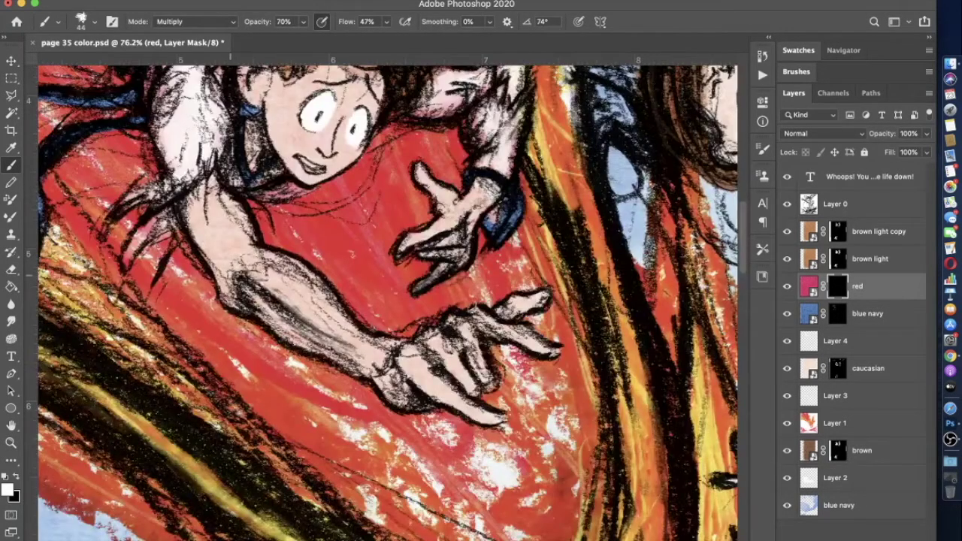
pyautogui.click(83, 21)
pyautogui.moveTo(98, 63); pyautogui.dragTo(106, 63)
pyautogui.click(304, 21)
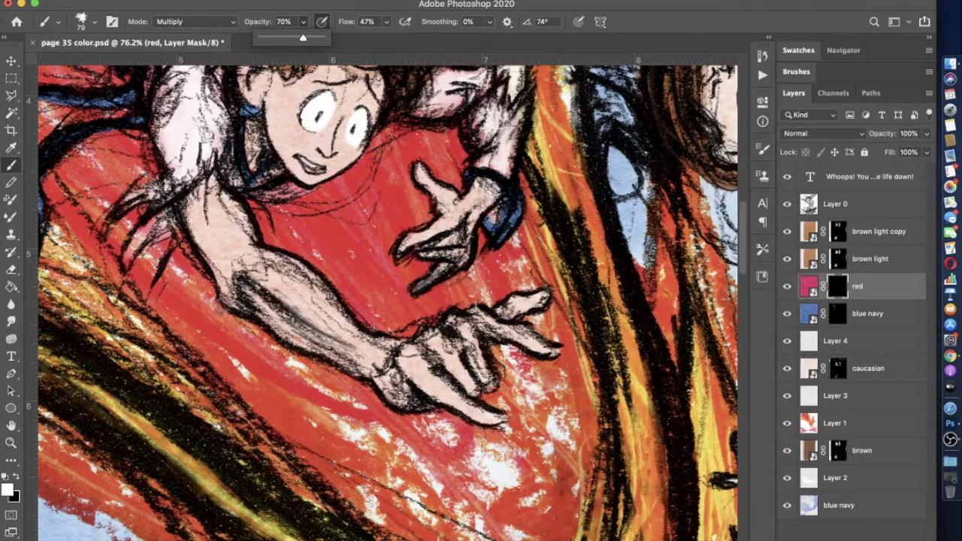
pyautogui.press('Escape')
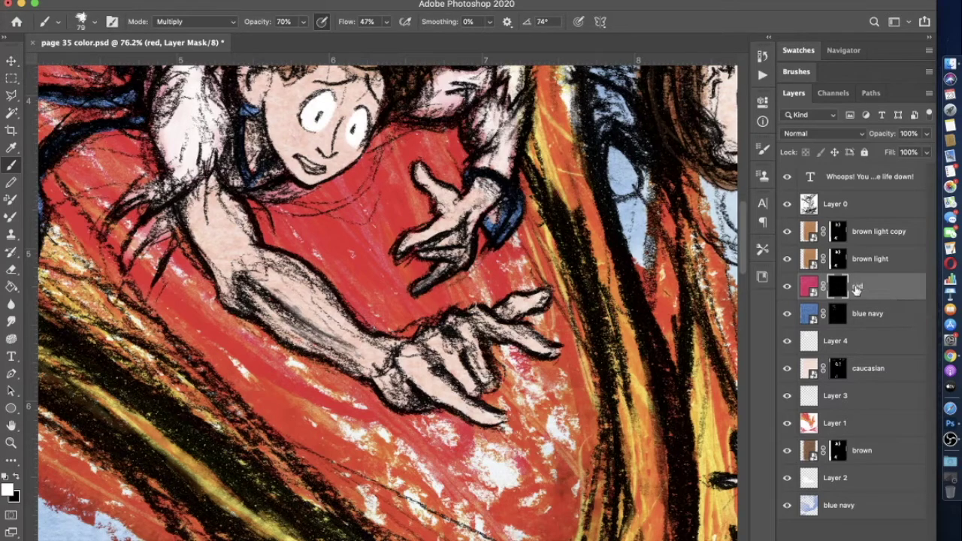
# Move the red layer above the brown light layers and raise brush opacity to 98% on its mask
pyautogui.moveTo(856, 290); pyautogui.dragTo(856, 219)
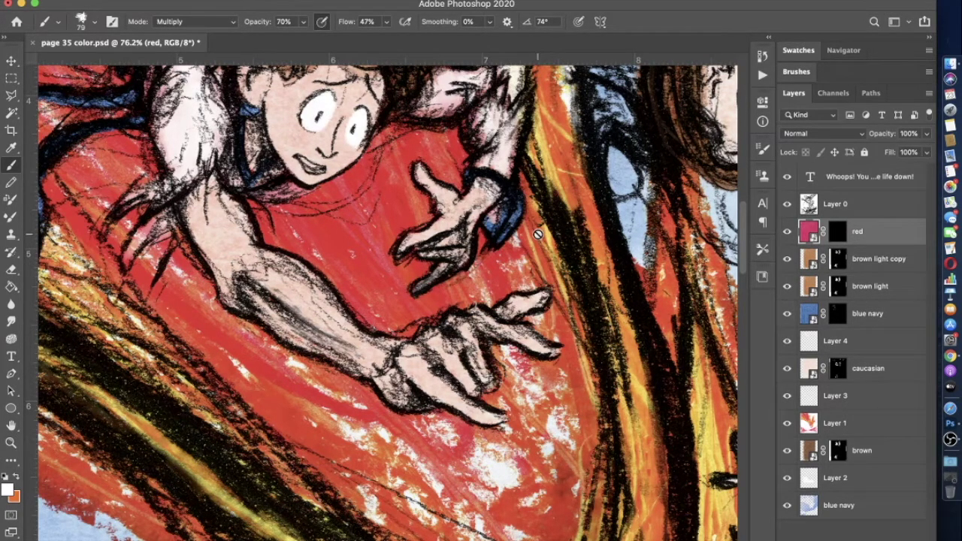
pyautogui.press('super+backslash')
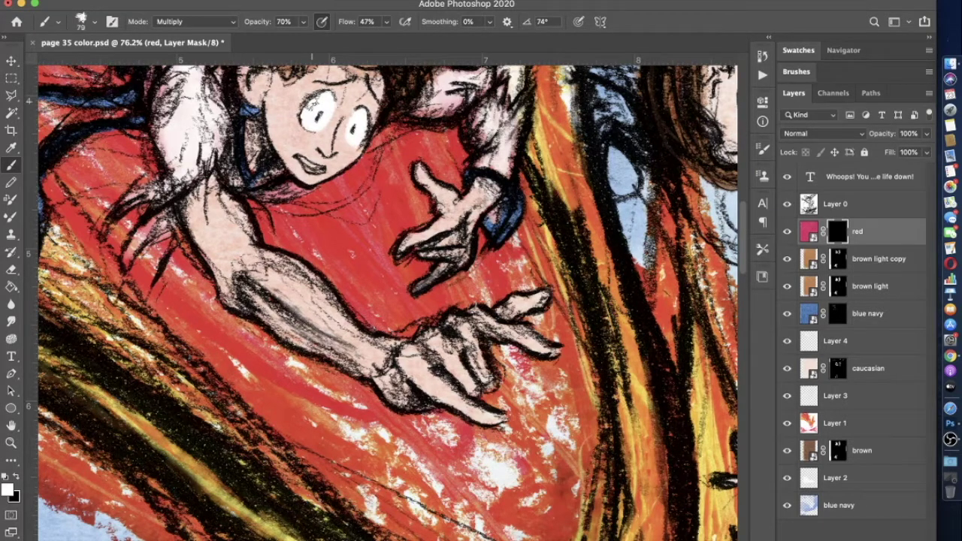
pyautogui.moveTo(303, 21); pyautogui.dragTo(320, 38)
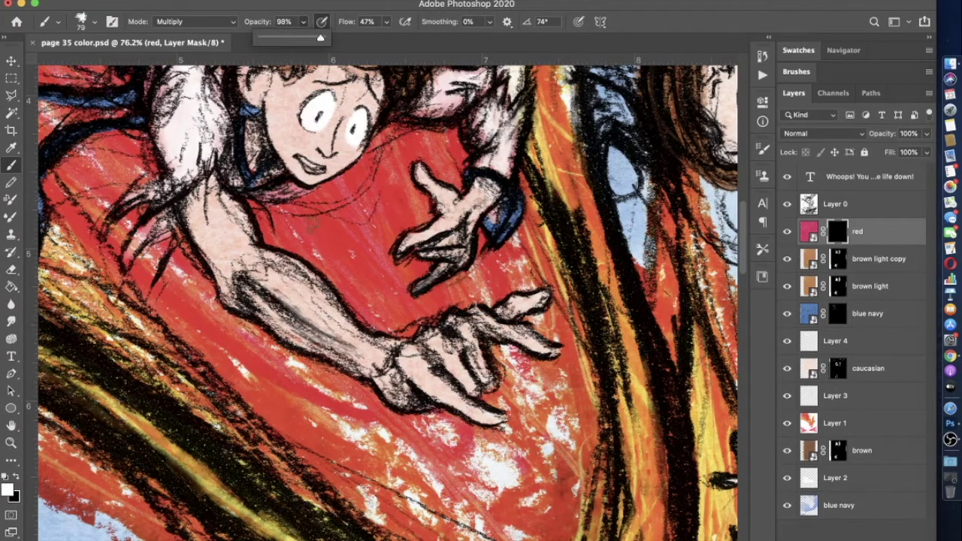
pyautogui.click(226, 280)
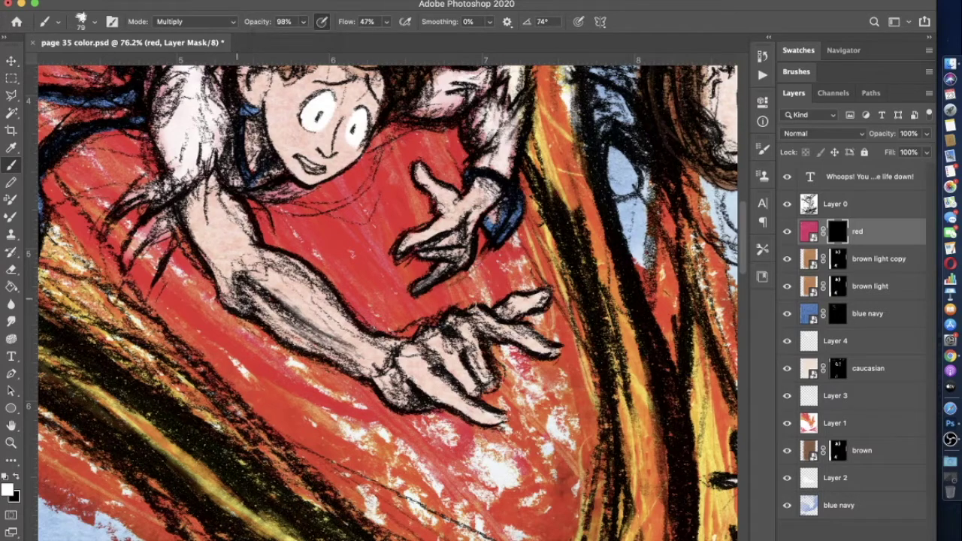
pyautogui.click(786, 233)
pyautogui.click(786, 233)
# Set the red layer to Multiply in Blending Options and paint pink onto the upper arm
pyautogui.click(808, 232)
pyautogui.click(207, 1)
pyautogui.moveTo(260, 110)
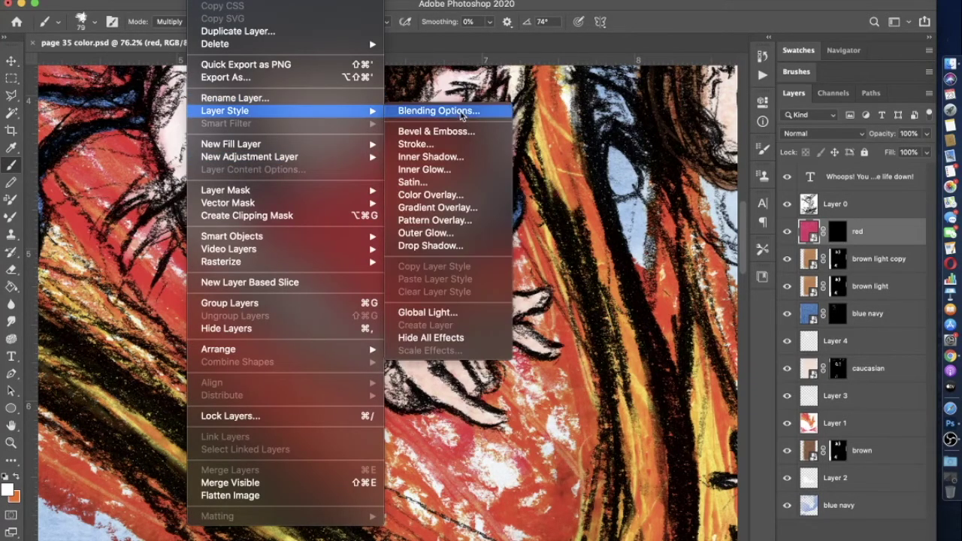
pyautogui.click(461, 113)
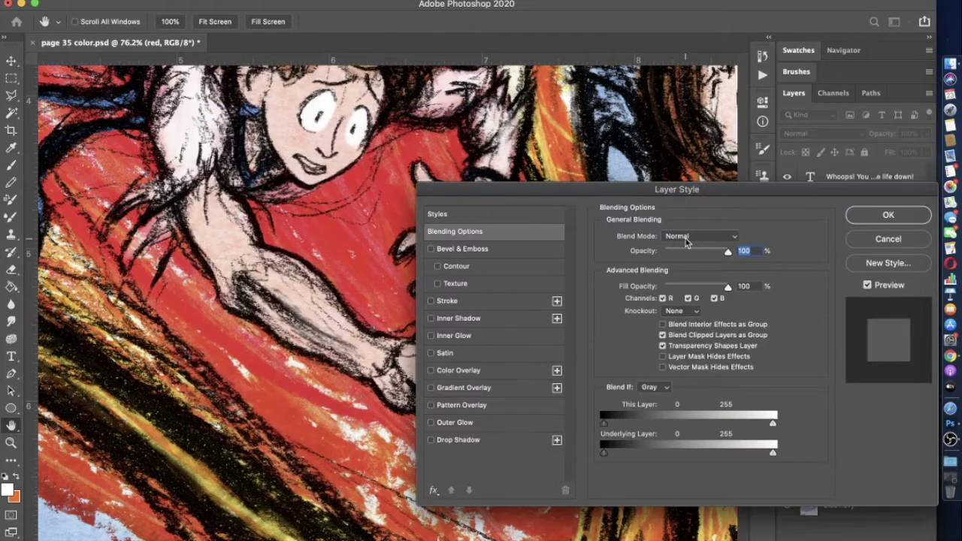
pyautogui.click(686, 241)
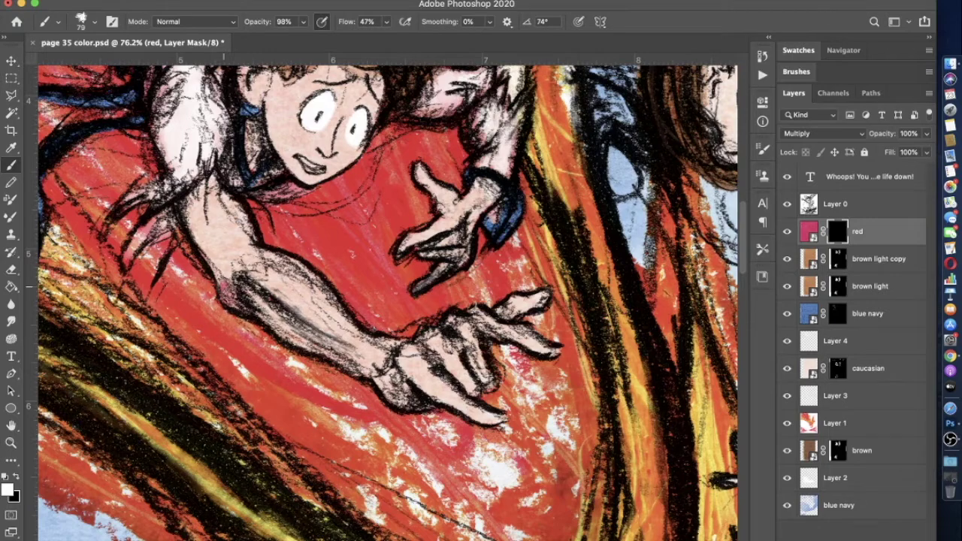
pyautogui.moveTo(209, 241)
pyautogui.mouseDown()
pyautogui.moveTo(200, 248)
pyautogui.moveTo(193, 215)
pyautogui.moveTo(208, 253)
pyautogui.mouseUp()
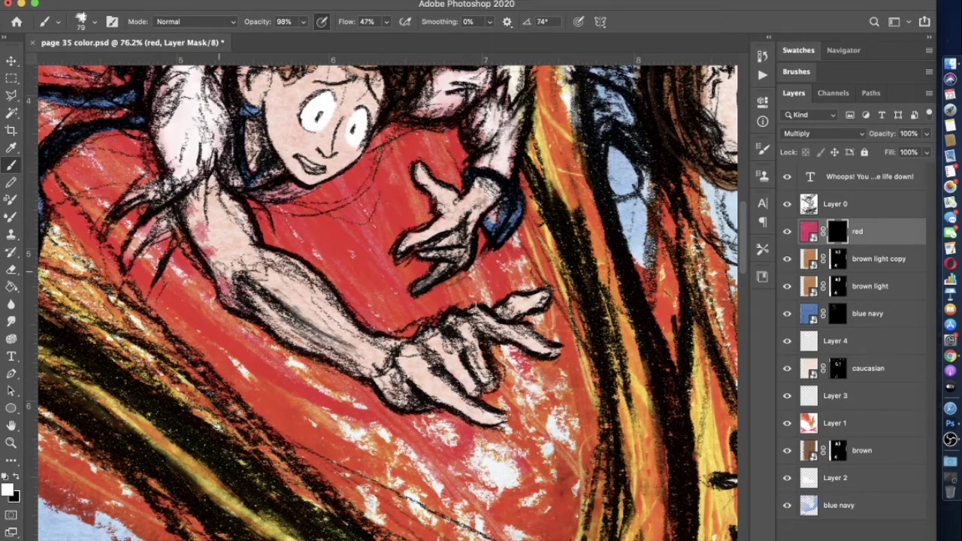
# Remove the red tint from the upper arm by painting black on the mask
pyautogui.click(16, 477)
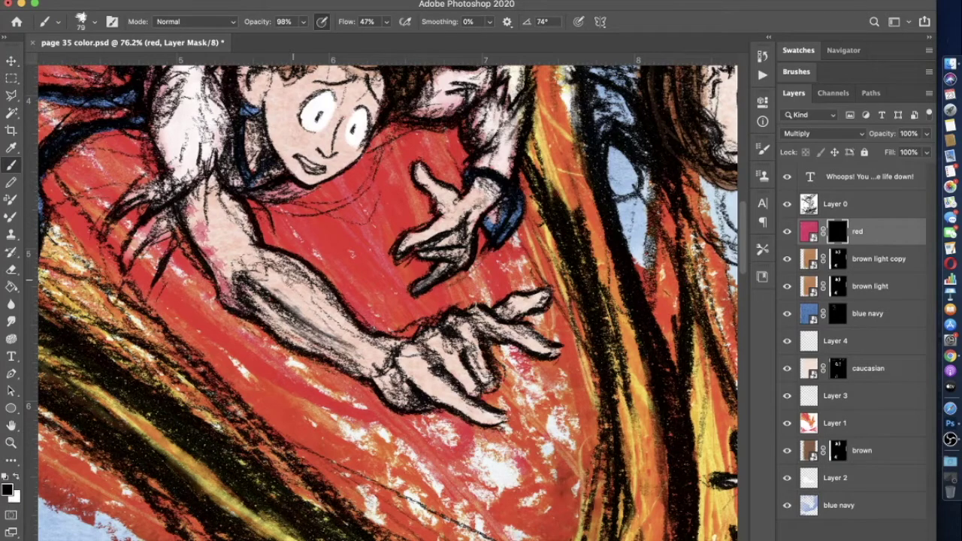
pyautogui.moveTo(199, 218)
pyautogui.mouseDown()
pyautogui.moveTo(209, 253)
pyautogui.moveTo(260, 291)
pyautogui.mouseUp()
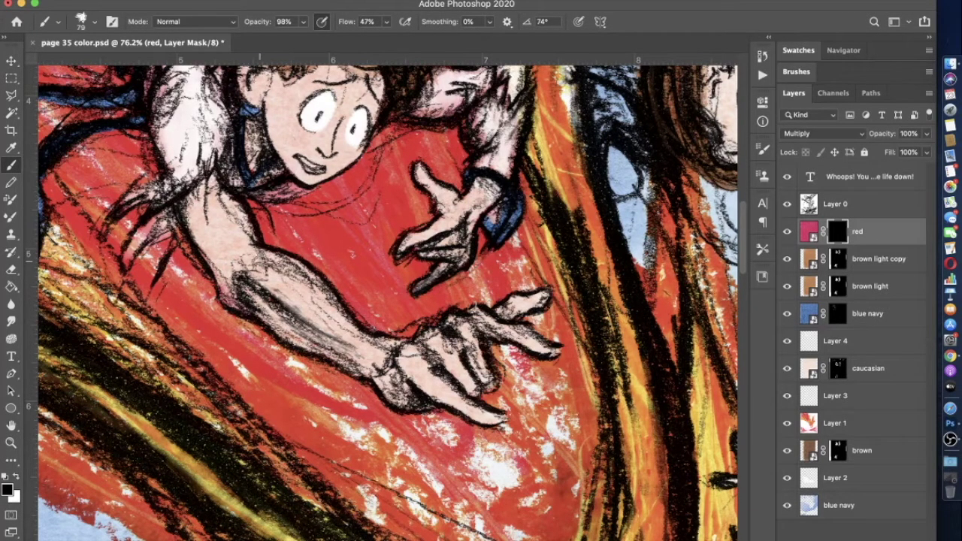
pyautogui.scroll(5, 263, 259)
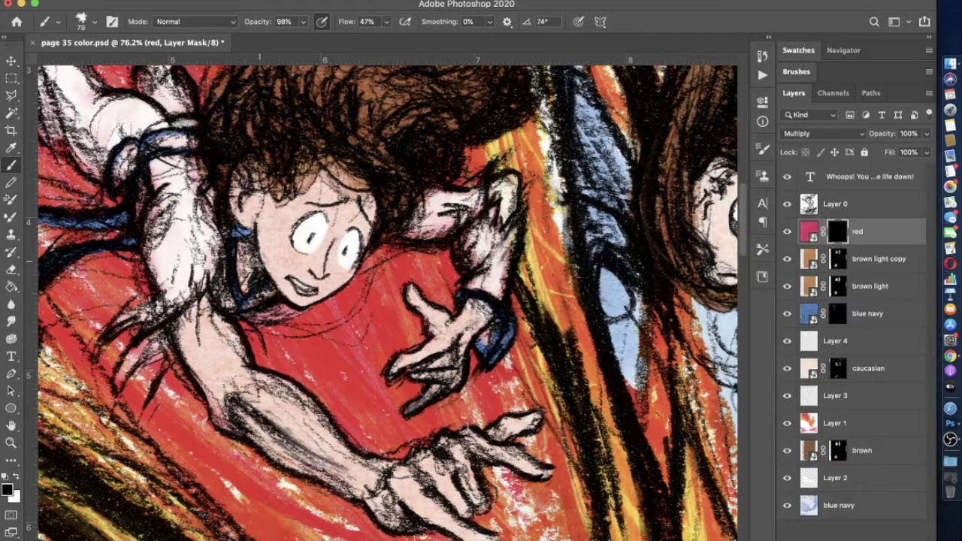
# Repaint a pink tint on the upper arm in white at 38%, then drop opacity to 10%
pyautogui.press('x')
pyautogui.press('3')
pyautogui.press('8')
pyautogui.moveTo(188, 331); pyautogui.dragTo(222, 405)
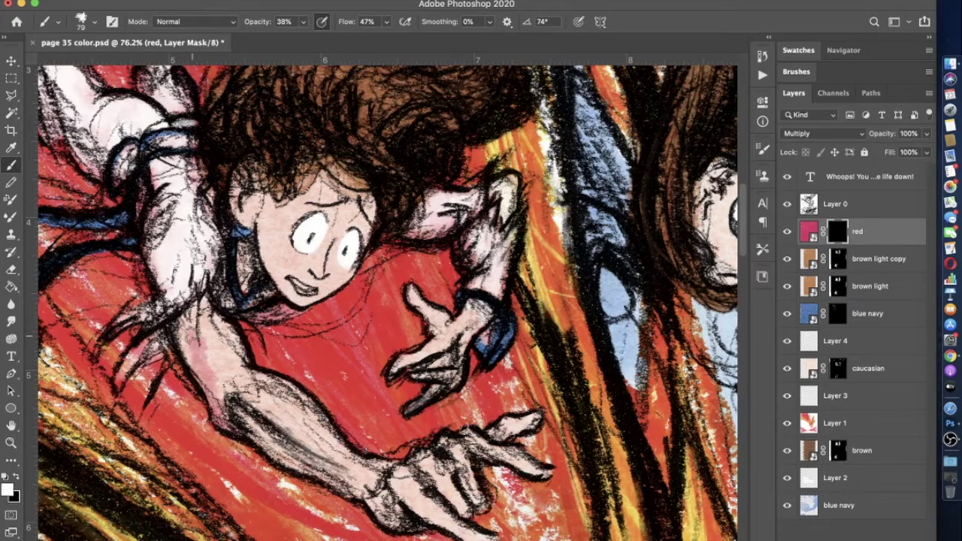
pyautogui.moveTo(303, 21); pyautogui.dragTo(285, 42)
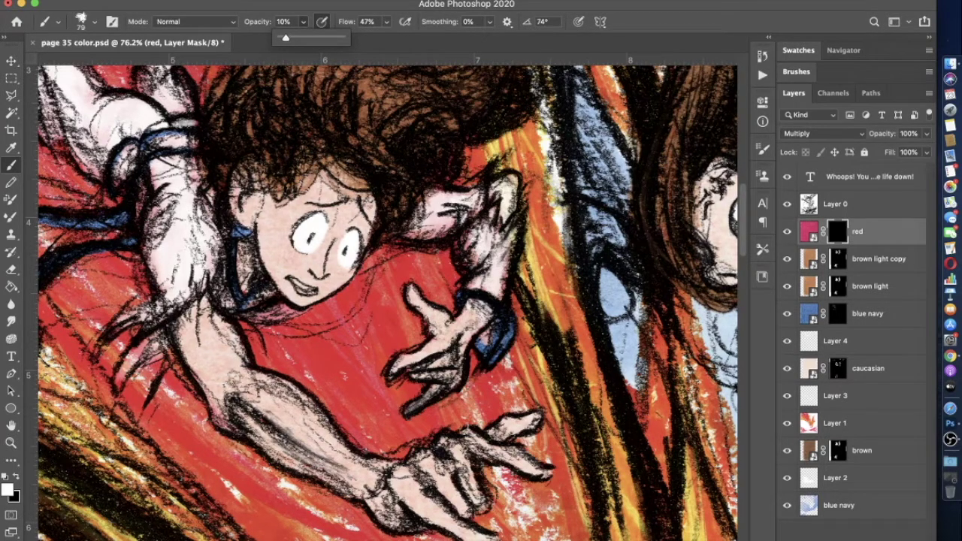
pyautogui.click(225, 422)
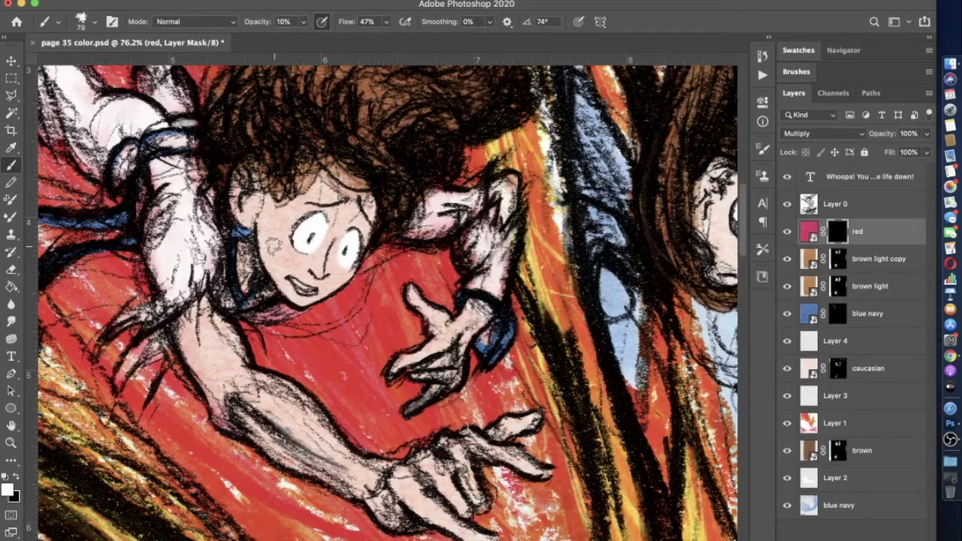
# Bring the falling figure's legs and hair into view and select the caucasian layer's mask
pyautogui.moveTo(273, 245); pyautogui.dragTo(459, 442)
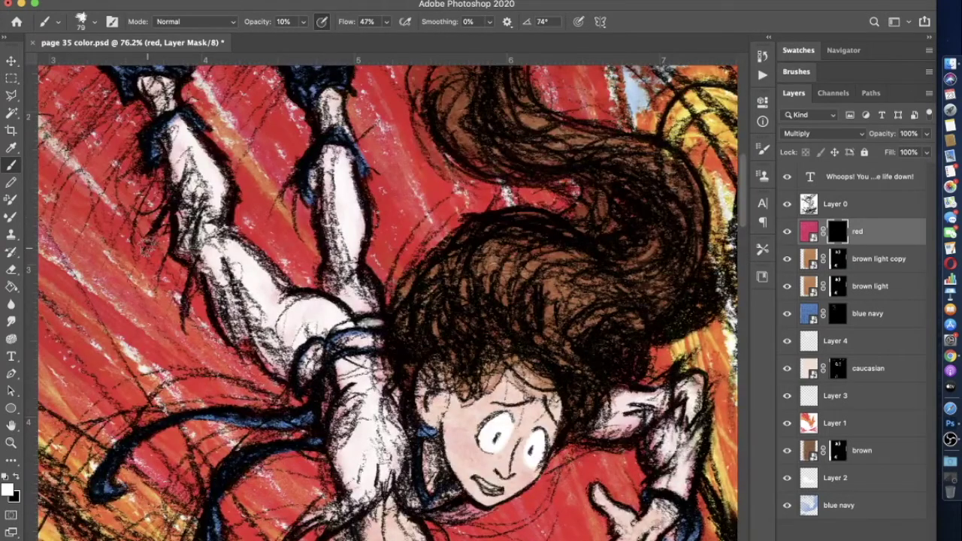
pyautogui.scroll(-10, 388, 301)
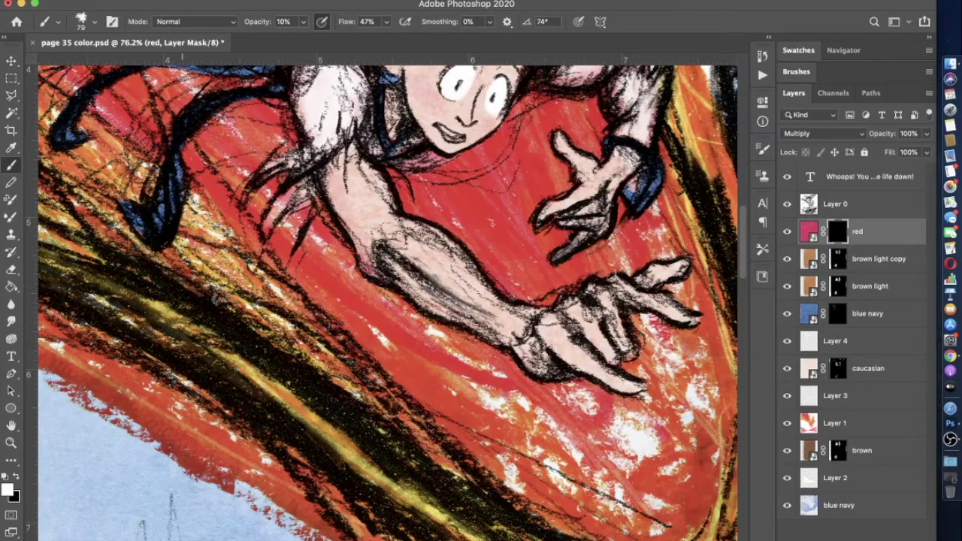
pyautogui.scroll(2, 388, 301)
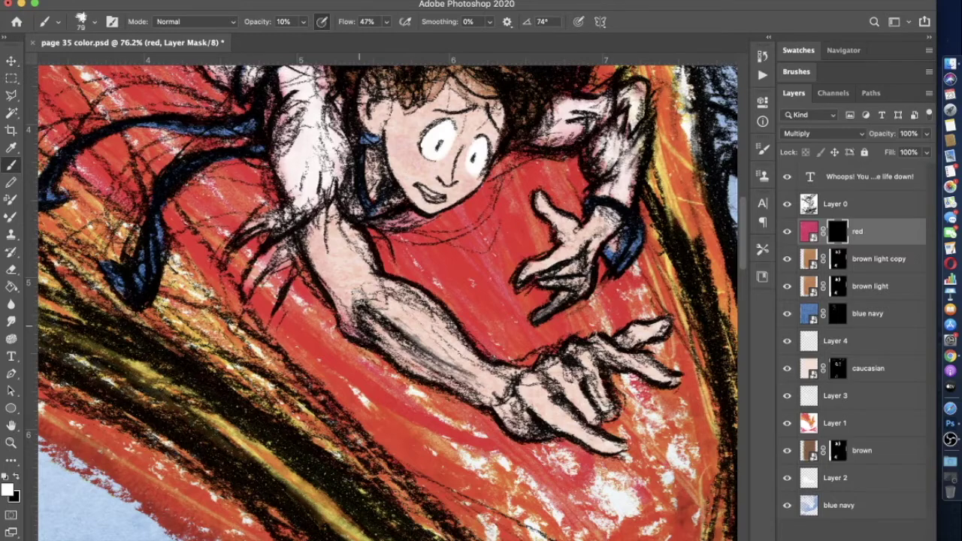
pyautogui.scroll(-3, 387, 300)
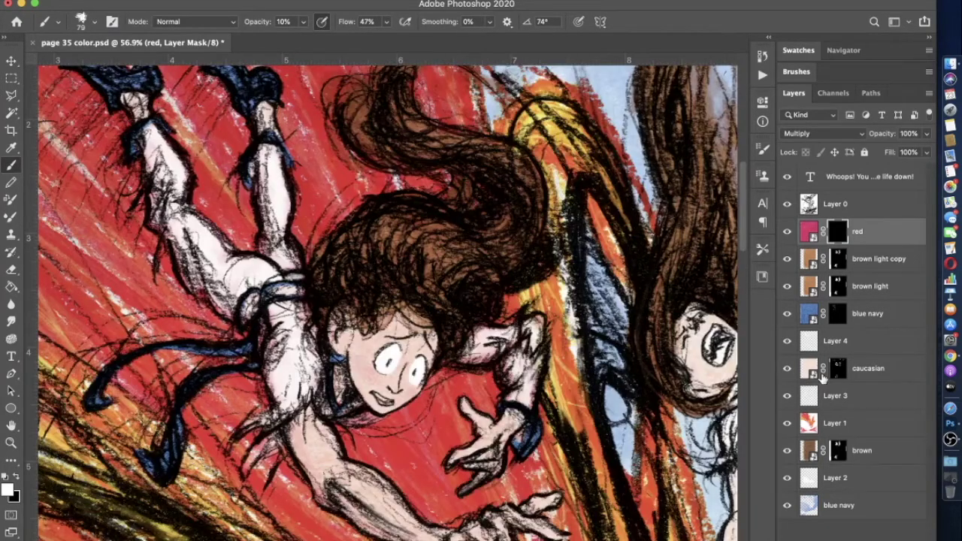
pyautogui.click(821, 378)
pyautogui.scroll(3, 388, 301)
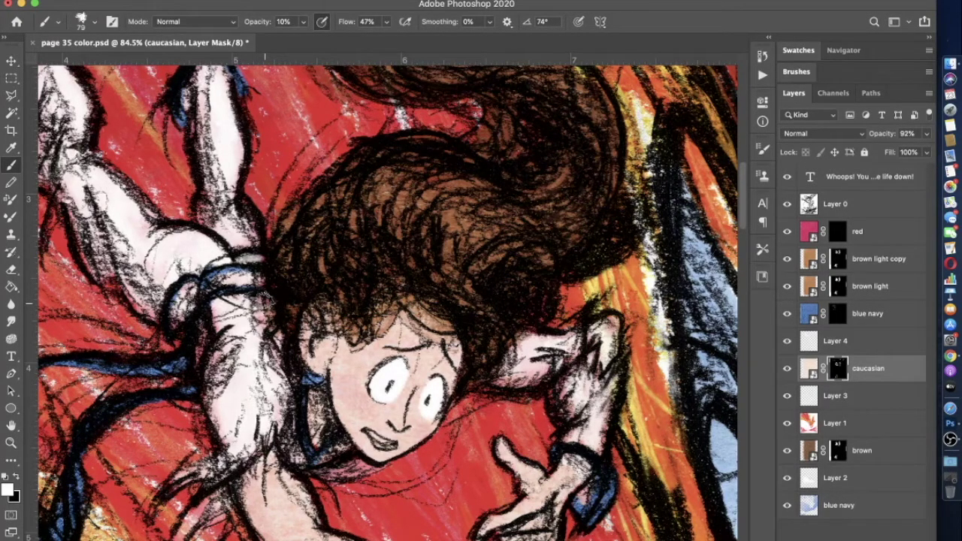
# Set brush opacity to 100%, compare the caucasian skin layer, and centre the girl's face
pyautogui.scroll(3, 387, 300)
pyautogui.press('0')
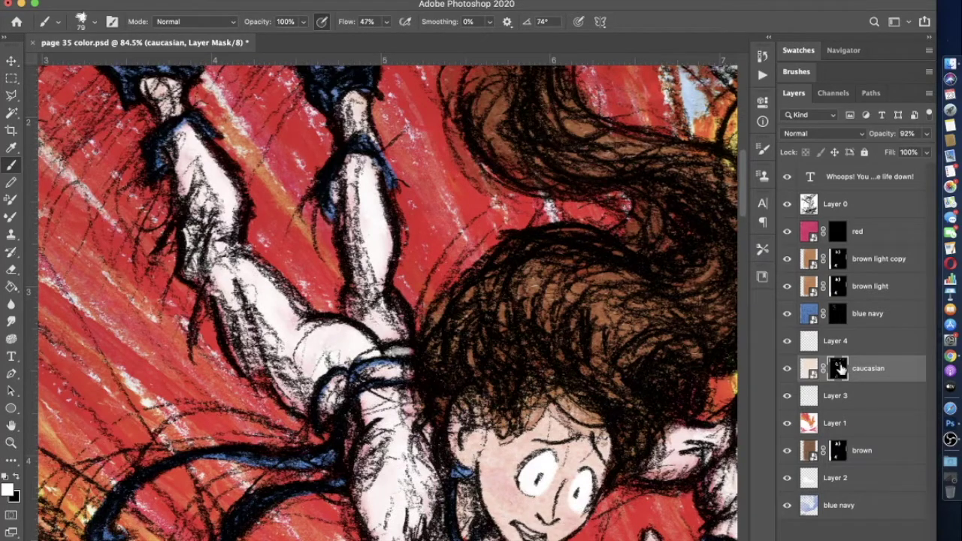
pyautogui.click(787, 368)
pyautogui.click(787, 369)
pyautogui.moveTo(483, 333); pyautogui.dragTo(402, 243)
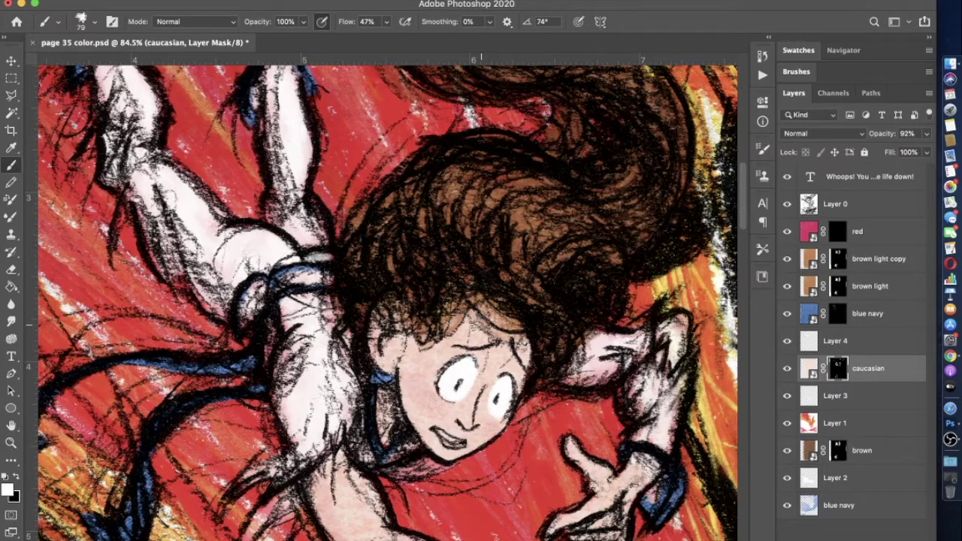
pyautogui.scroll(-2, 392, 319)
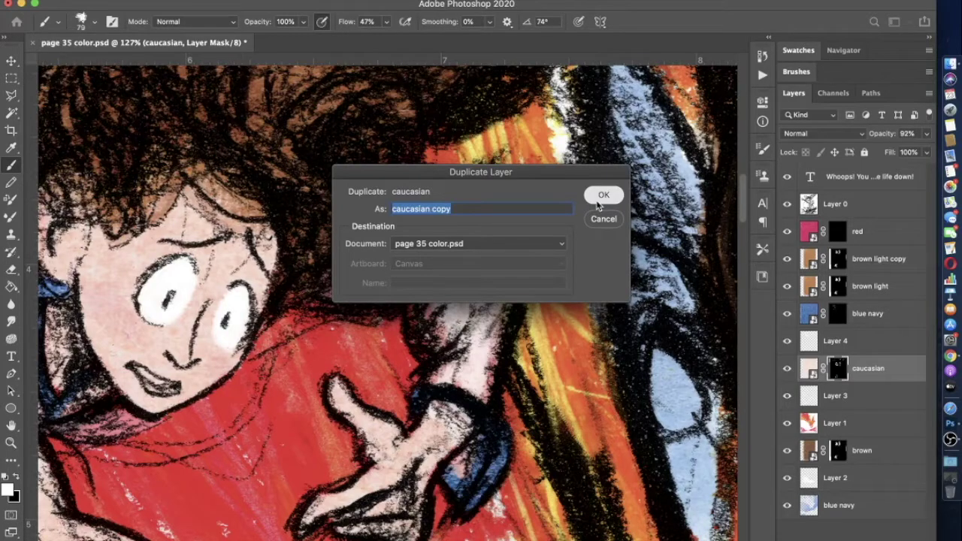
# Duplicate the caucasian layer and move the copy just below Layer 0
pyautogui.click(604, 195)
pyautogui.moveTo(812, 368); pyautogui.dragTo(809, 218)
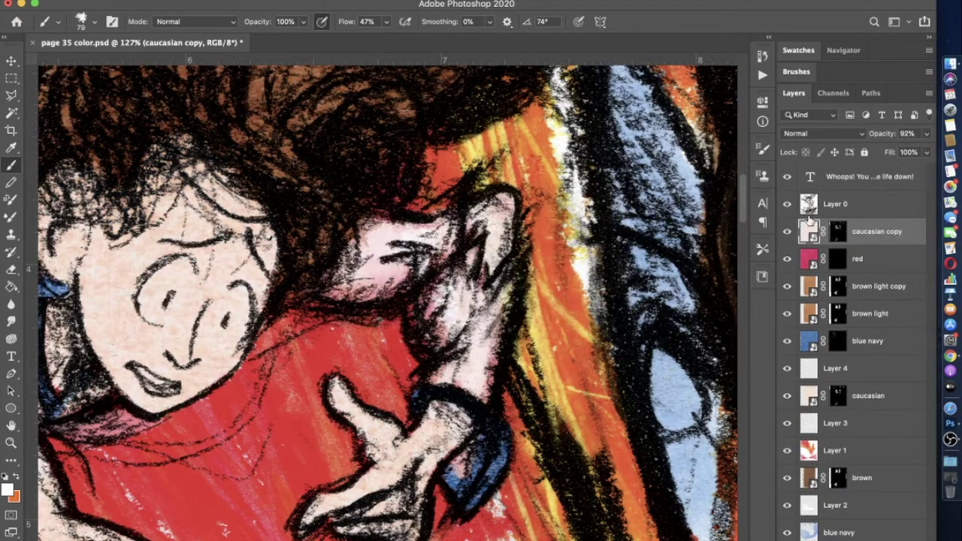
pyautogui.scroll(3, 383, 116)
pyautogui.hscroll(-3, 382, 116)
pyautogui.scroll(-5, 382, 116)
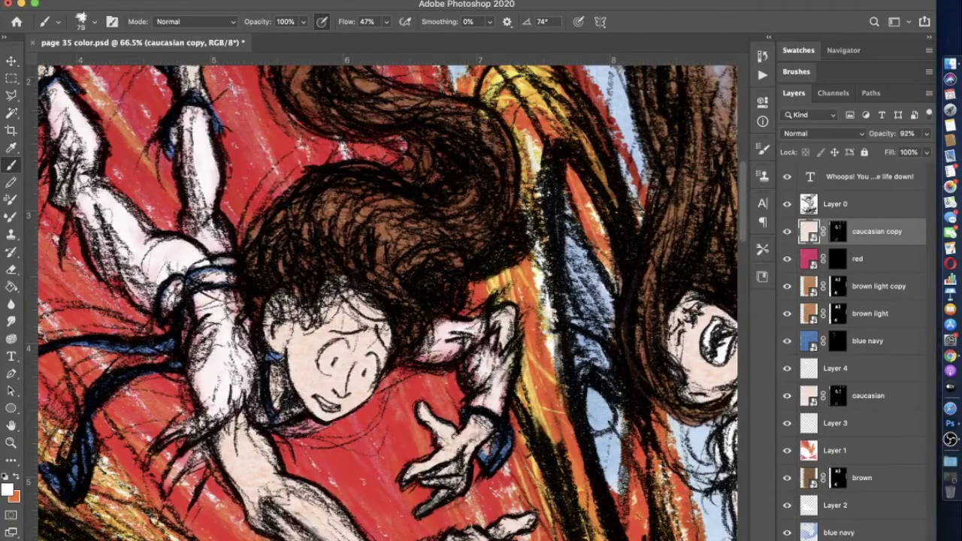
# Open the Layer menu for the caucasian copy's blending options and dismiss the blend mode list
pyautogui.click(199, 0)
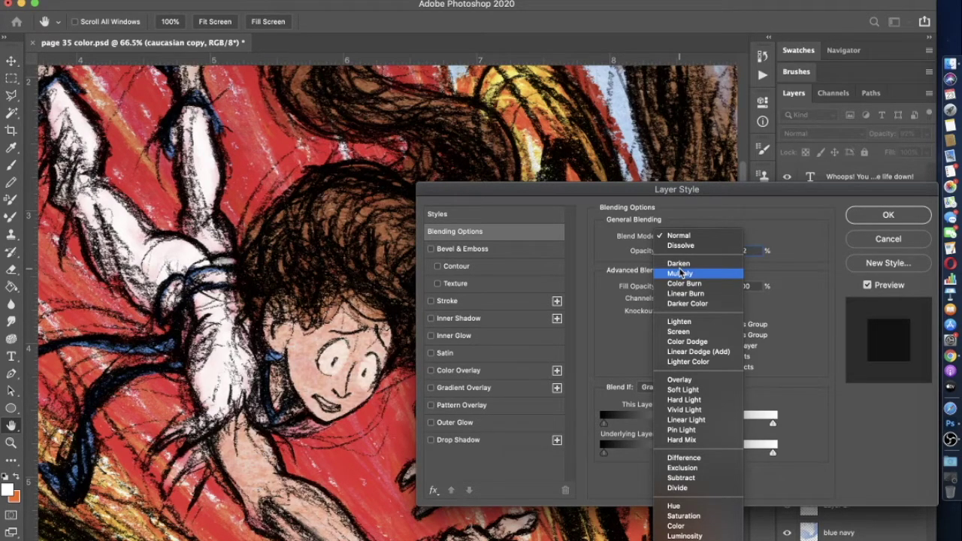
pyautogui.press('Escape')
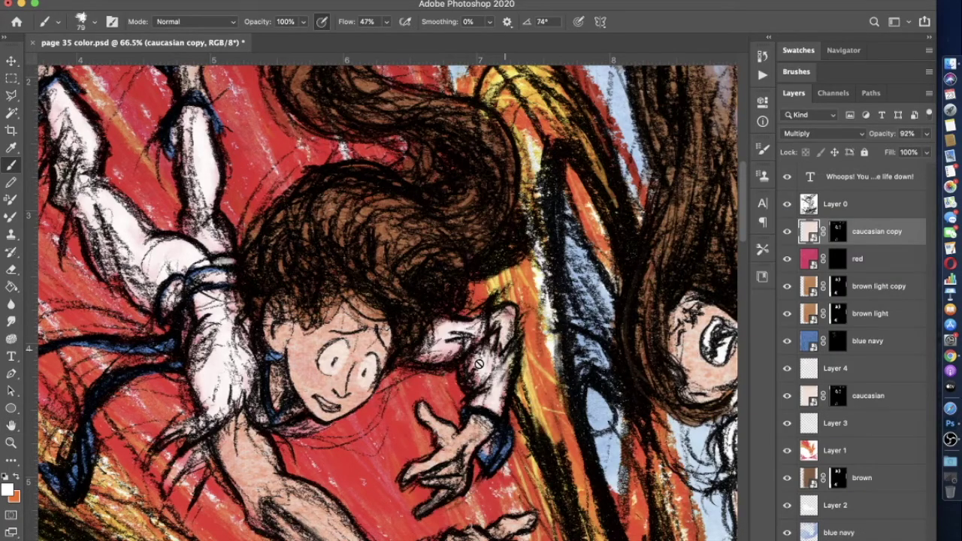
pyautogui.scroll(3, 479, 364)
pyautogui.scroll(3, 478, 364)
pyautogui.scroll(-3, 478, 364)
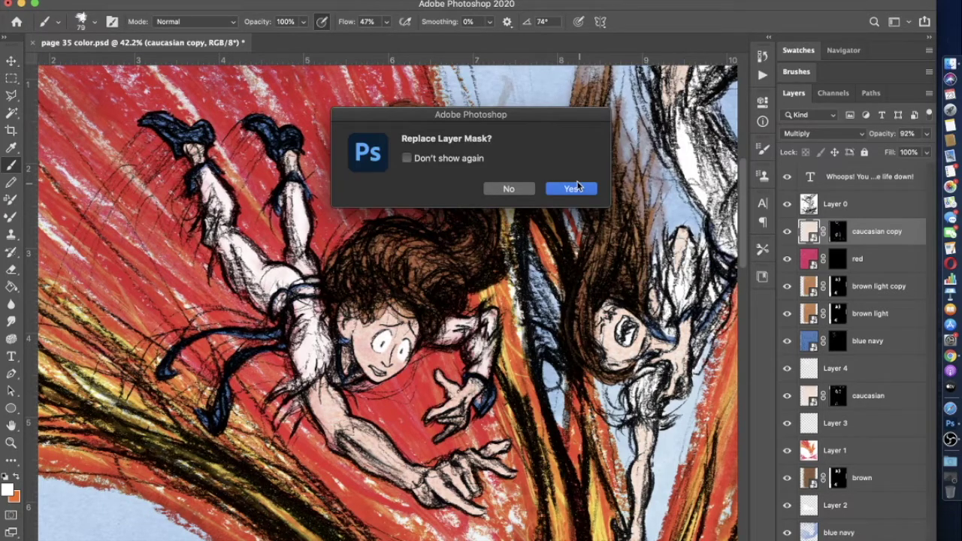
# Confirm replacing the caucasian copy's mask and select that mask for painting
pyautogui.click(573, 189)
pyautogui.click(787, 232)
pyautogui.click(787, 231)
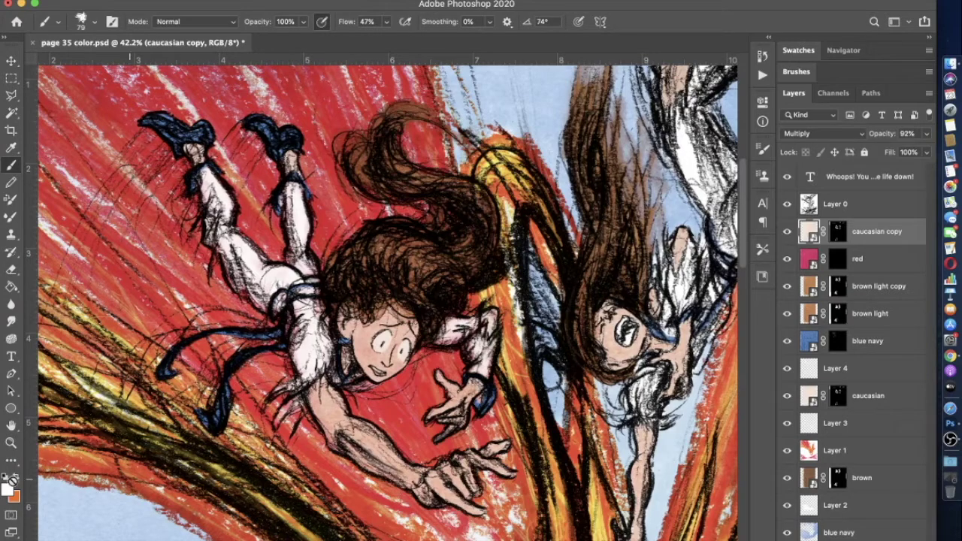
pyautogui.click(838, 231)
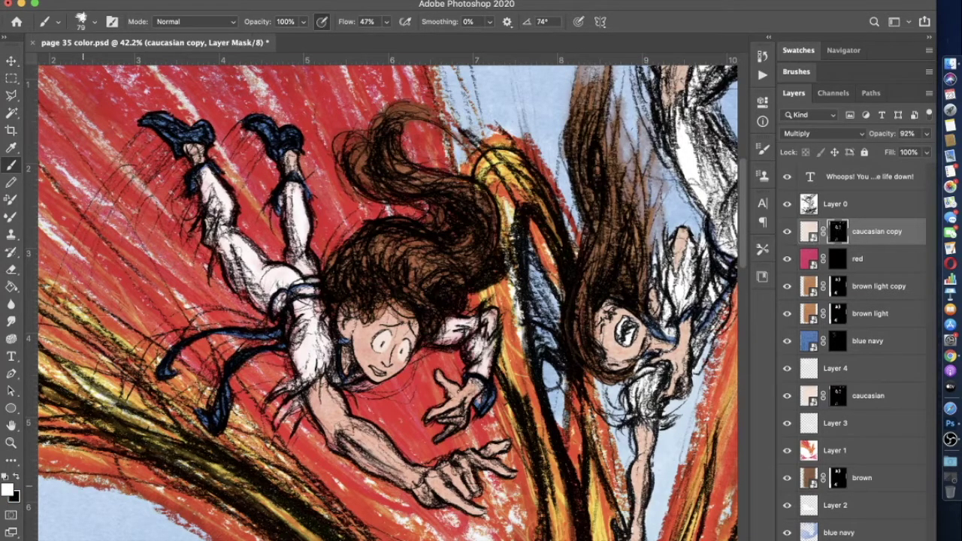
# Set a black 316 px brush and mask out the skin tint around the reaching hand
pyautogui.click(17, 479)
pyautogui.click(84, 24)
pyautogui.click(143, 63)
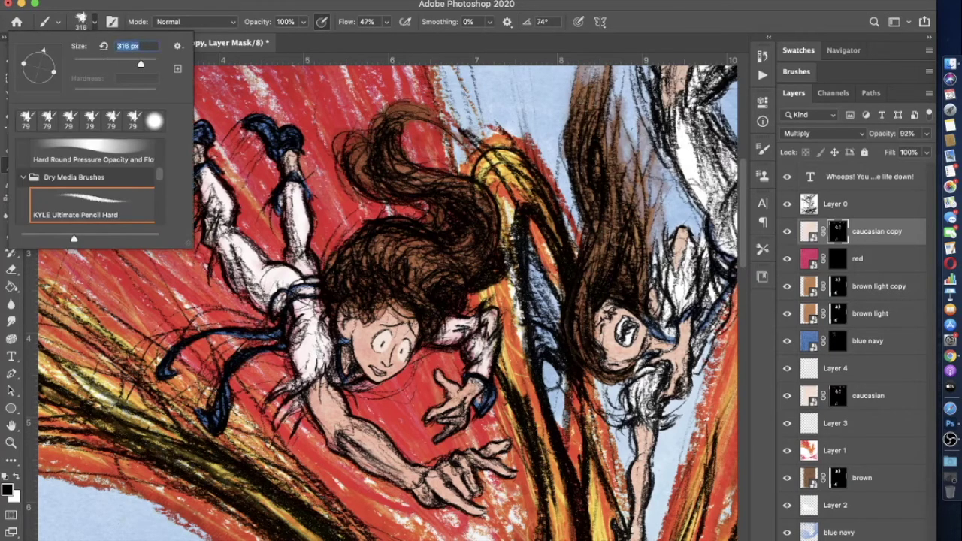
pyautogui.click(443, 424)
pyautogui.moveTo(444, 421)
pyautogui.mouseDown()
pyautogui.moveTo(470, 385)
pyautogui.moveTo(444, 432)
pyautogui.moveTo(458, 474)
pyautogui.moveTo(496, 473)
pyautogui.moveTo(462, 462)
pyautogui.moveTo(444, 481)
pyautogui.moveTo(455, 503)
pyautogui.moveTo(353, 436)
pyautogui.moveTo(315, 368)
pyautogui.moveTo(391, 364)
pyautogui.moveTo(342, 335)
pyautogui.moveTo(372, 301)
pyautogui.moveTo(409, 319)
pyautogui.moveTo(383, 353)
pyautogui.moveTo(388, 334)
pyautogui.moveTo(391, 342)
pyautogui.moveTo(353, 305)
pyautogui.moveTo(391, 334)
pyautogui.moveTo(416, 335)
pyautogui.mouseUp()
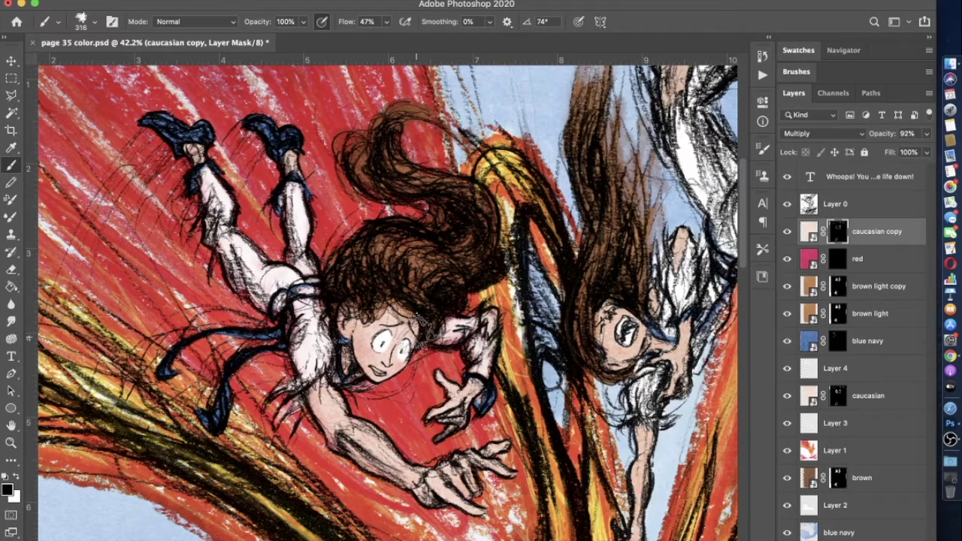
# Mask out the skin tint on the girl's face and chin
pyautogui.scroll(5, 415, 334)
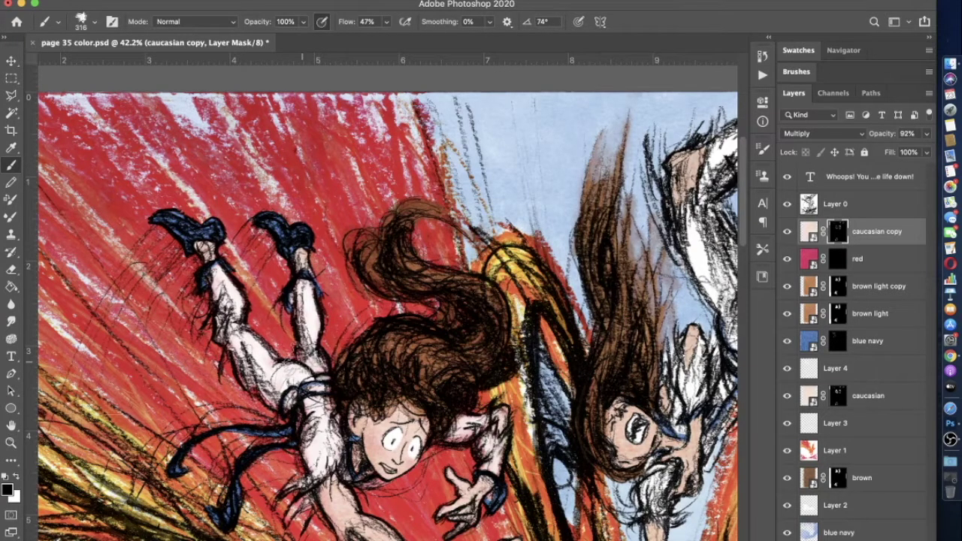
pyautogui.scroll(-1, 301, 391)
pyautogui.hscroll(1, 302, 391)
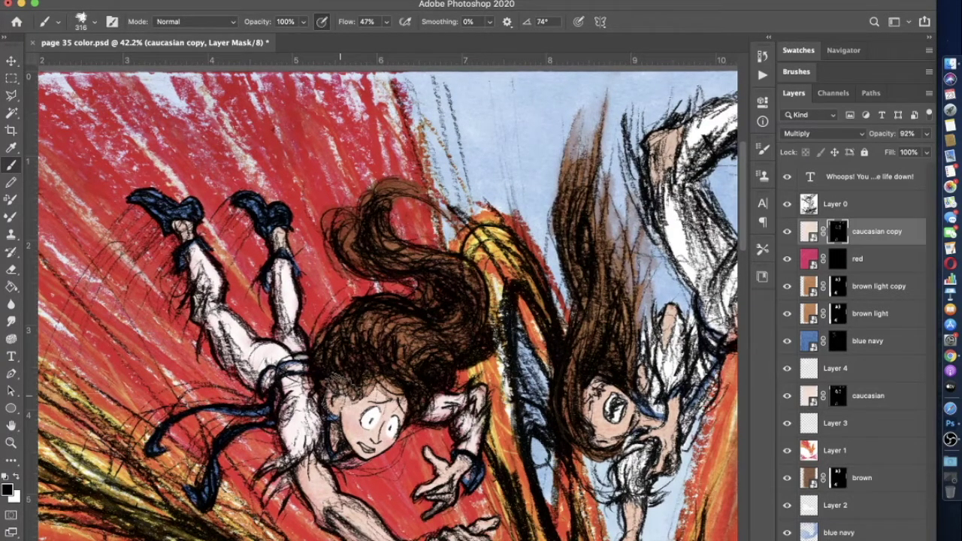
pyautogui.scroll(-3, 406, 387)
pyautogui.moveTo(399, 353)
pyautogui.mouseDown()
pyautogui.moveTo(354, 361)
pyautogui.moveTo(372, 370)
pyautogui.moveTo(376, 346)
pyautogui.moveTo(371, 366)
pyautogui.mouseUp()
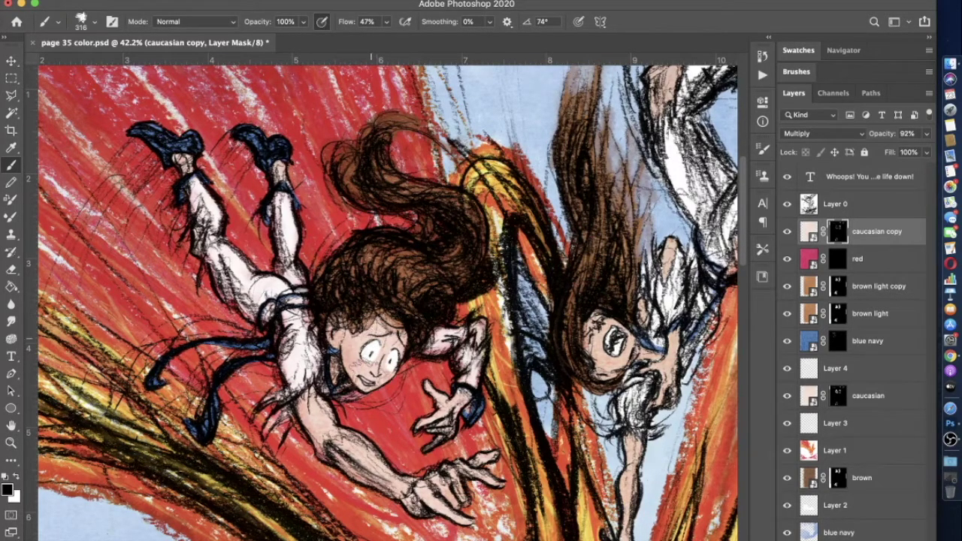
# Lower brush opacity to 65% and soften the skin tint on the girl's face
pyautogui.click(303, 21)
pyautogui.moveTo(304, 37); pyautogui.dragTo(282, 38)
pyautogui.click(368, 331)
pyautogui.moveTo(338, 319)
pyautogui.mouseDown()
pyautogui.moveTo(373, 309)
pyautogui.moveTo(393, 315)
pyautogui.mouseUp()
# Mask the skin tint over the old man's face and pan across the top panel
pyautogui.hscroll(5, 487, 372)
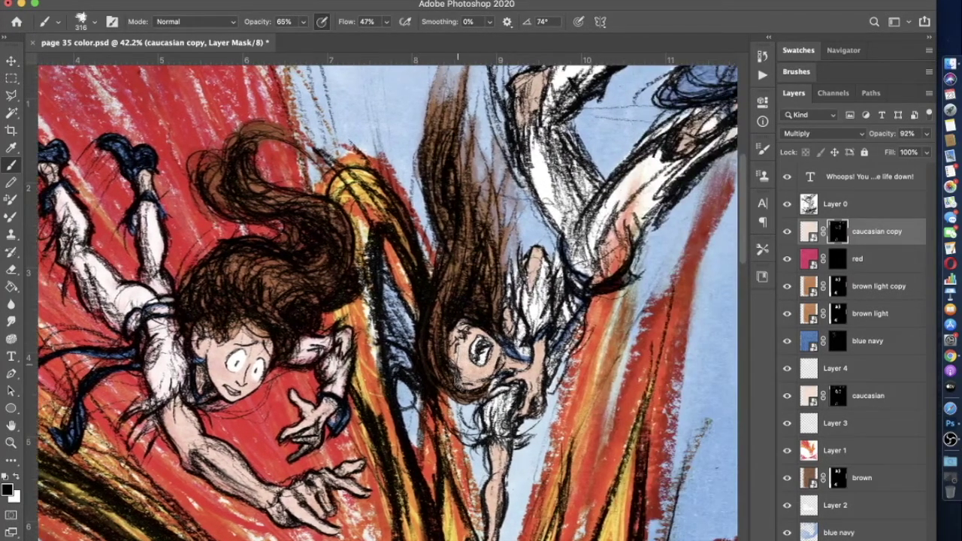
pyautogui.moveTo(457, 377)
pyautogui.mouseDown()
pyautogui.moveTo(511, 372)
pyautogui.moveTo(500, 337)
pyautogui.mouseUp()
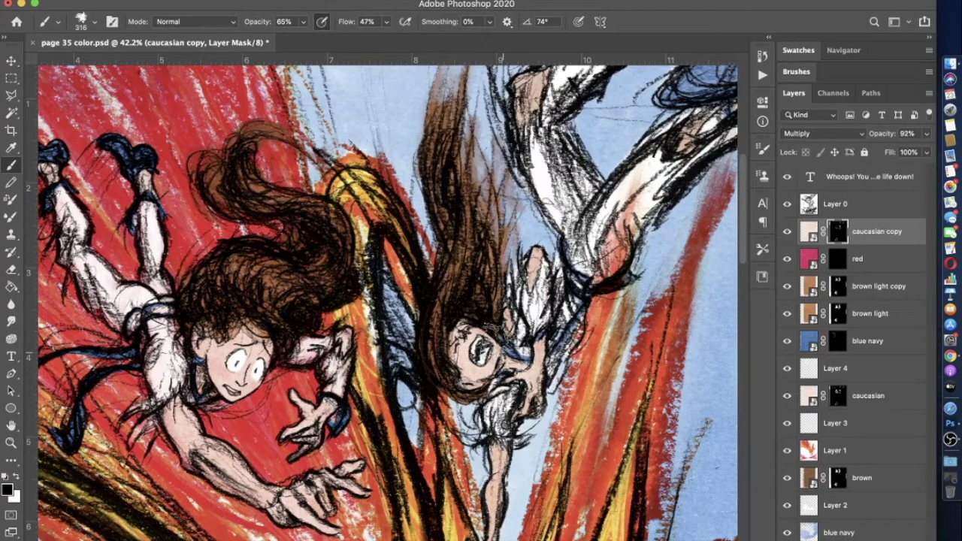
pyautogui.scroll(2, 499, 338)
pyautogui.hscroll(1, 519, 335)
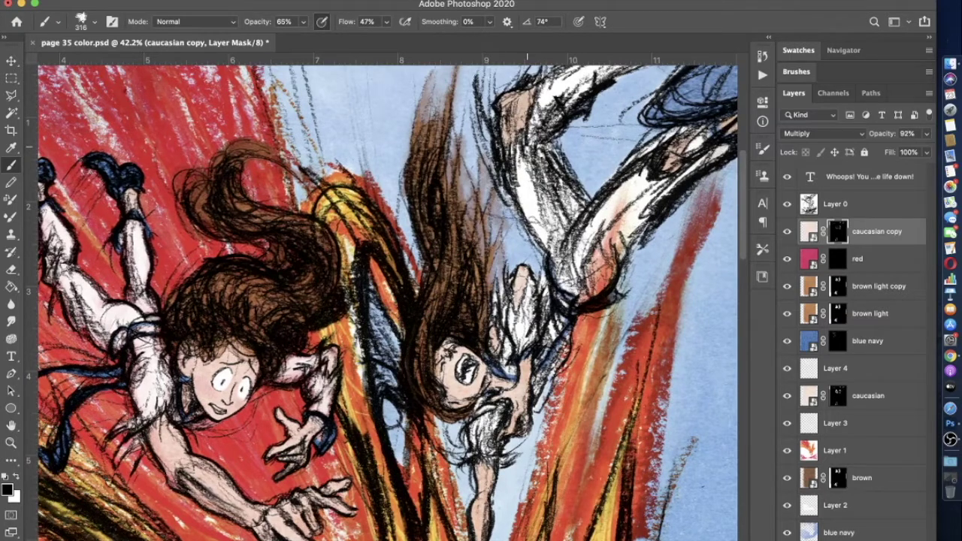
pyautogui.scroll(3, 527, 334)
pyautogui.hscroll(1, 527, 334)
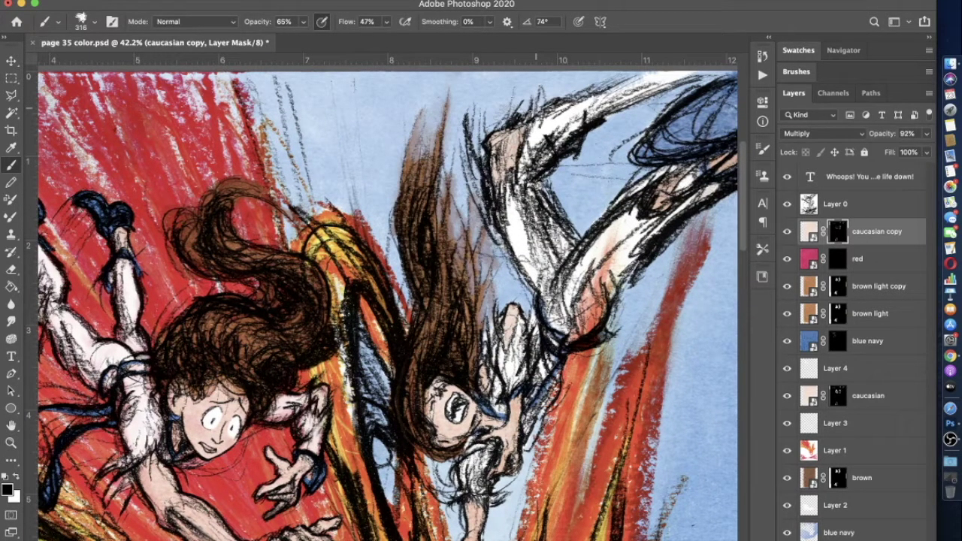
pyautogui.scroll(3, 536, 316)
pyautogui.hscroll(5, 535, 316)
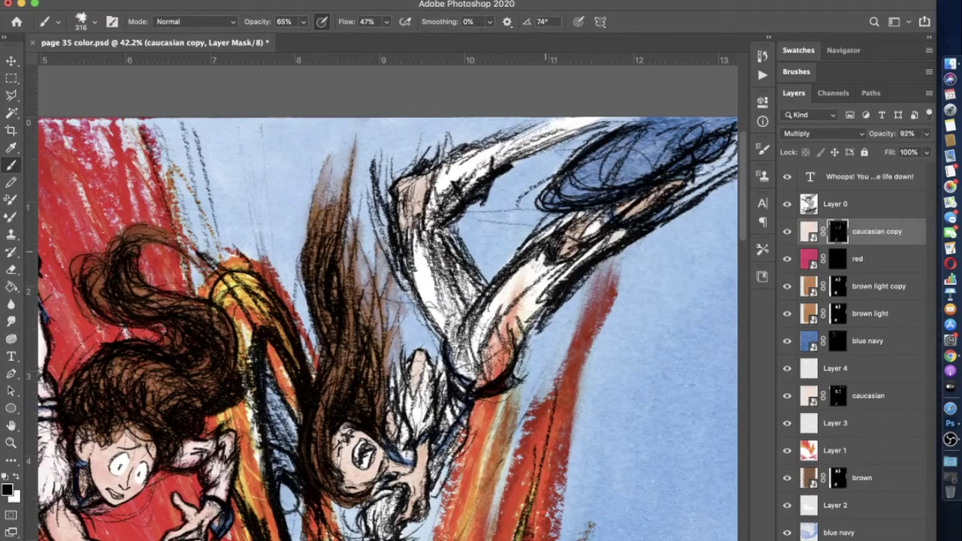
pyautogui.scroll(-10, 554, 316)
pyautogui.hscroll(-3, 554, 316)
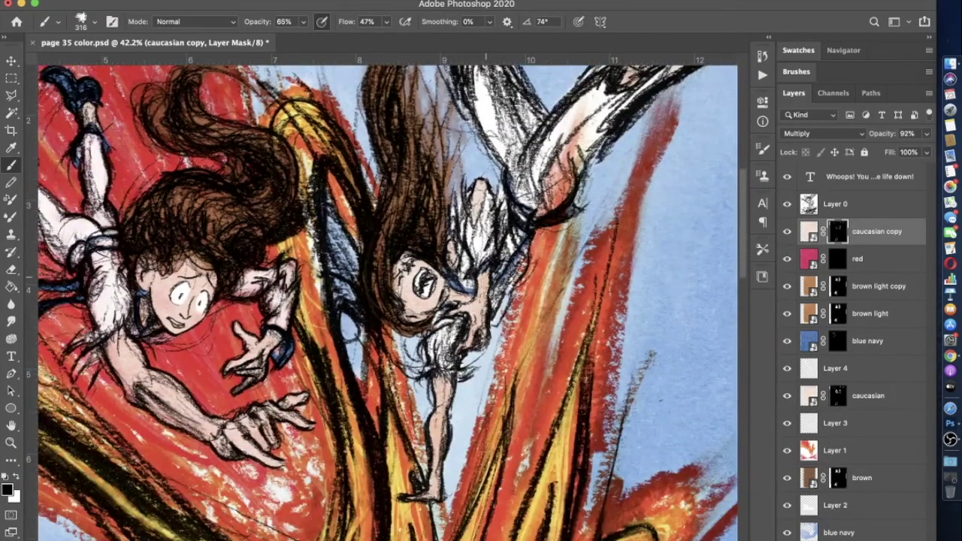
pyautogui.scroll(-2, 470, 362)
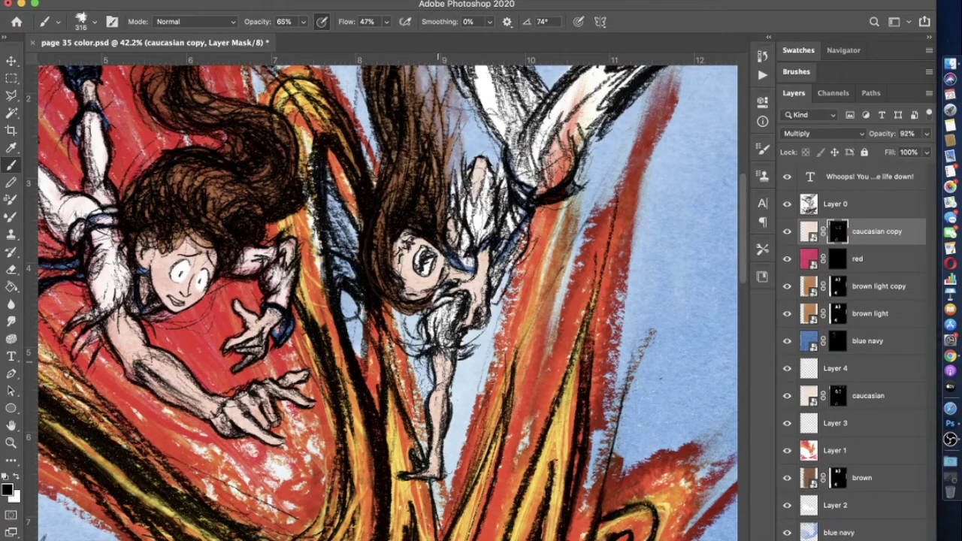
pyautogui.scroll(-3, 429, 481)
pyautogui.scroll(1, 419, 482)
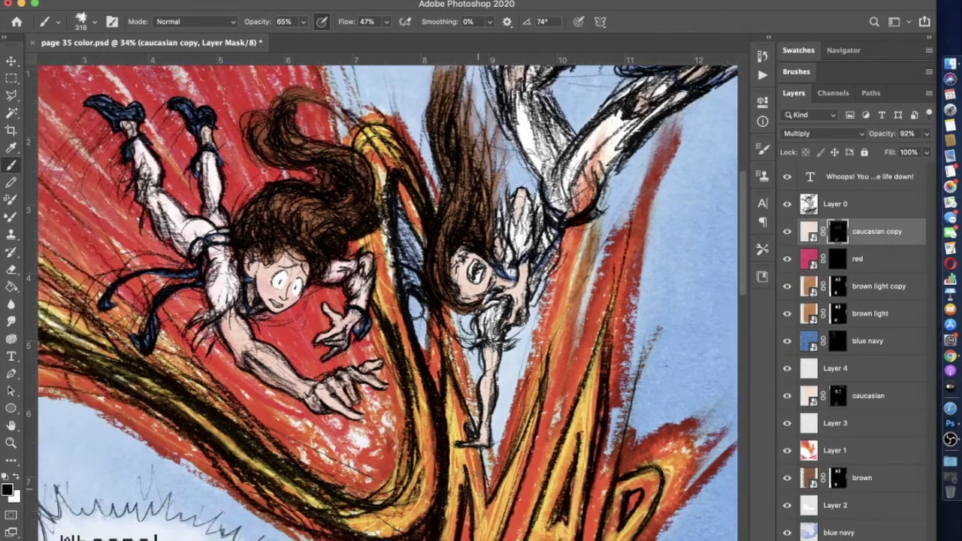
# Compare the caucasian copy layer, then remove skin tint from the old man's white leg
pyautogui.click(787, 231)
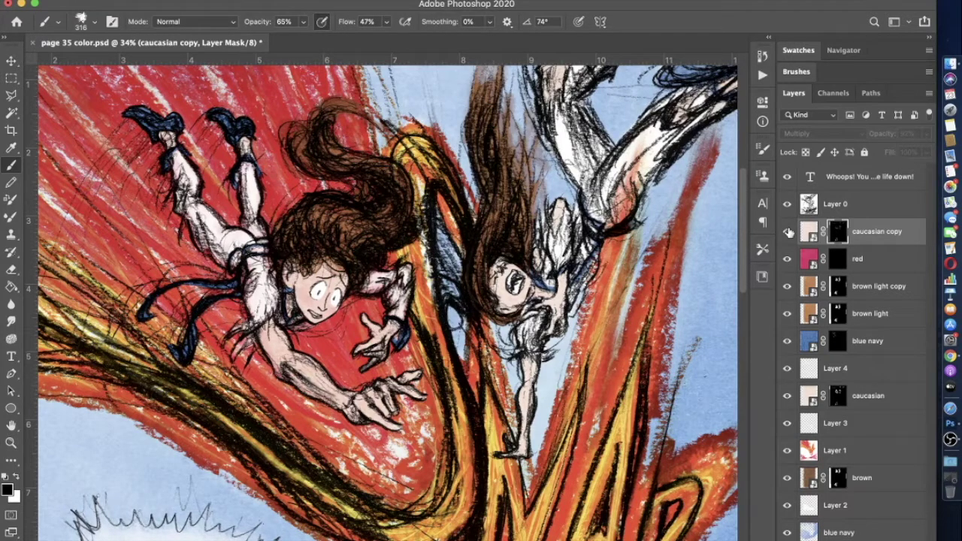
pyautogui.click(787, 232)
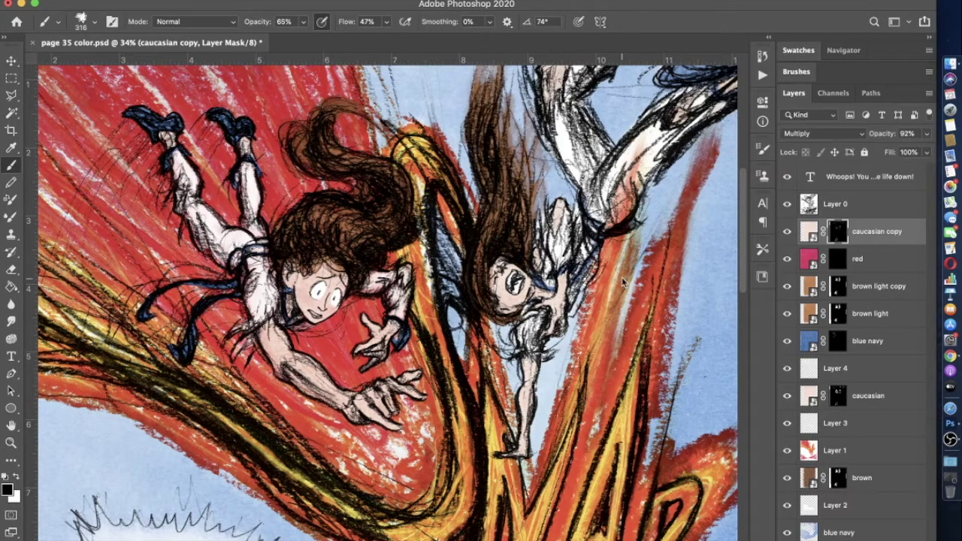
pyautogui.scroll(3, 617, 271)
pyautogui.hscroll(3, 617, 271)
pyautogui.moveTo(618, 242)
pyautogui.mouseDown()
pyautogui.moveTo(576, 223)
pyautogui.moveTo(568, 230)
pyautogui.mouseUp()
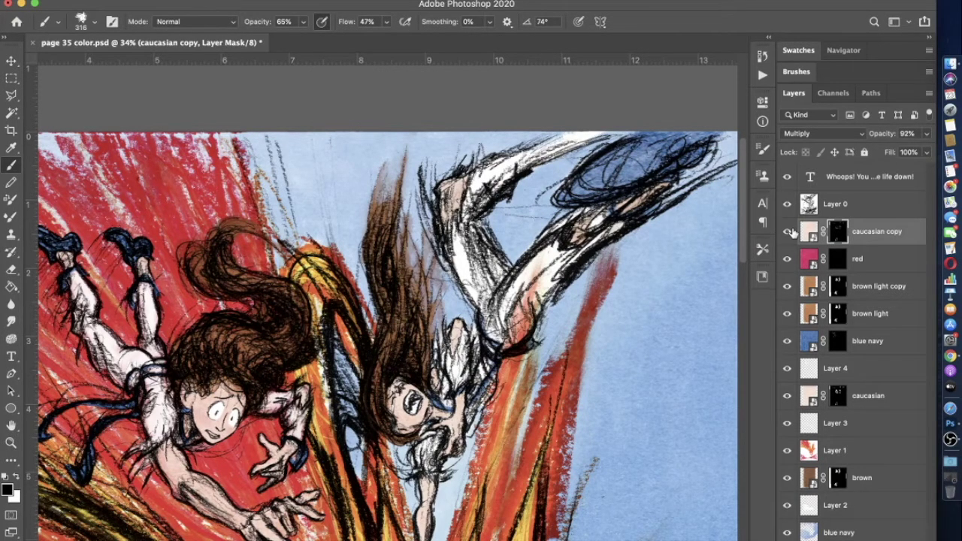
pyautogui.scroll(-10, 387, 301)
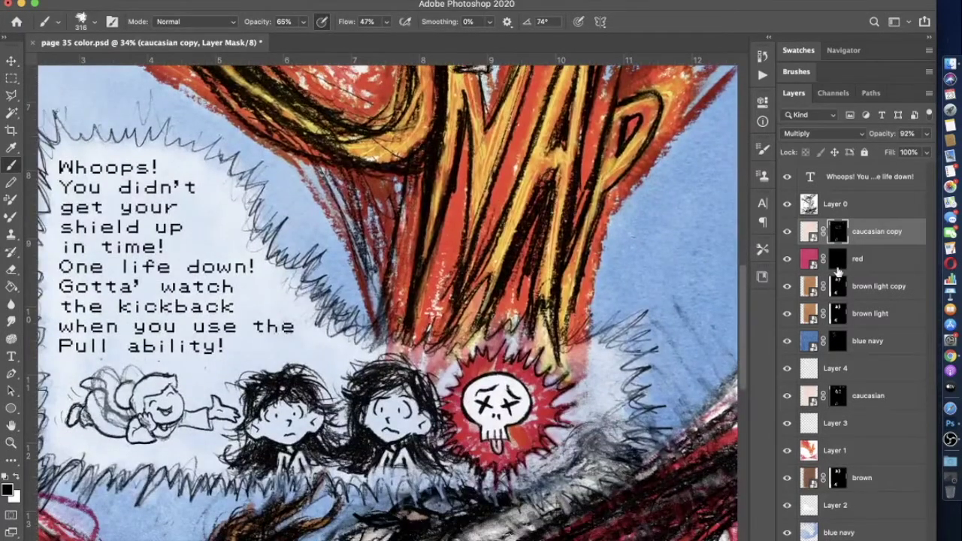
# Target the red layer's mask with a white 124 px brush at 18% opacity
pyautogui.click(806, 258)
pyautogui.scroll(5, 545, 300)
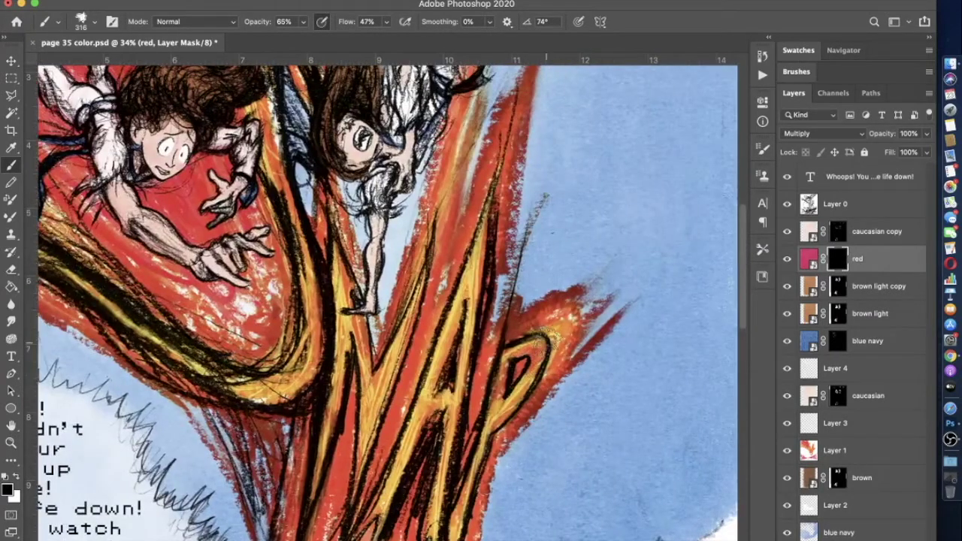
pyautogui.scroll(10, 545, 301)
pyautogui.scroll(3, 113, 466)
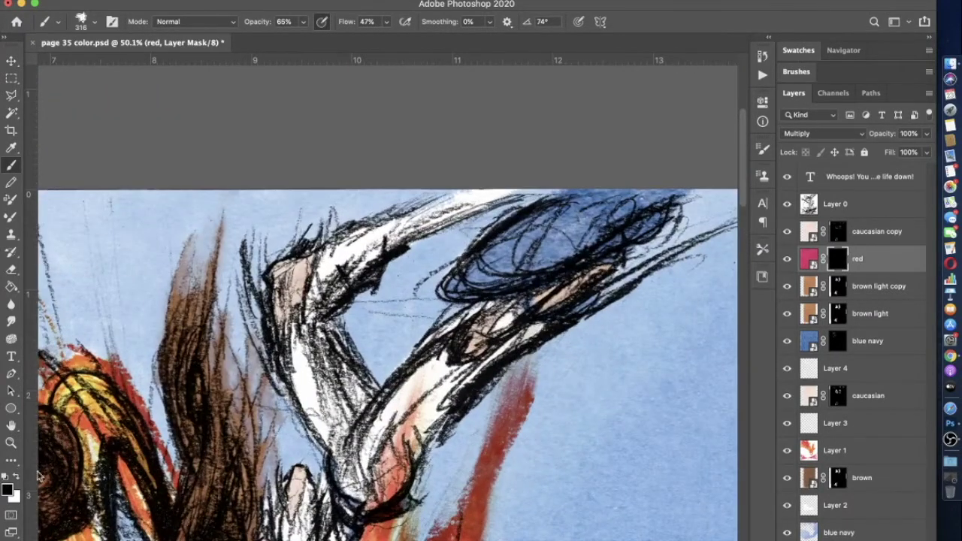
pyautogui.click(17, 476)
pyautogui.moveTo(302, 22); pyautogui.dragTo(290, 40)
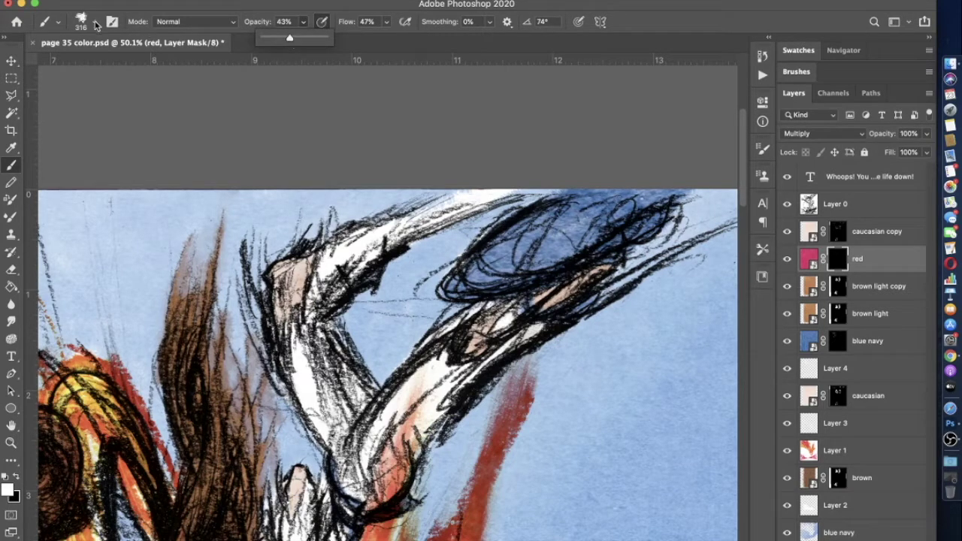
pyautogui.click(96, 22)
pyautogui.moveTo(126, 63); pyautogui.dragTo(120, 63)
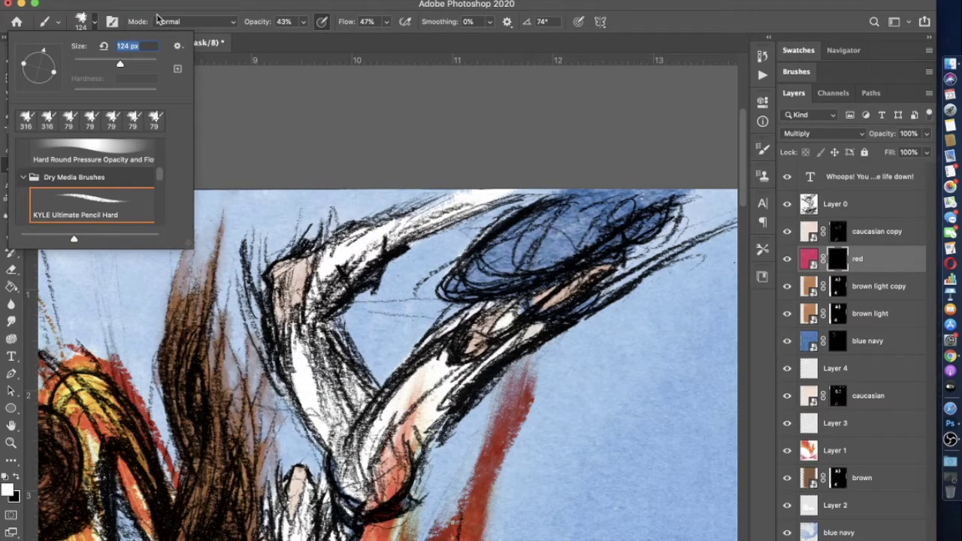
pyautogui.press('1')
pyautogui.press('8')
# Build up a soft pink blush on the upper figure's knee joint, then restore black
pyautogui.moveTo(299, 387)
pyautogui.mouseDown()
pyautogui.moveTo(316, 372)
pyautogui.moveTo(308, 354)
pyautogui.moveTo(323, 346)
pyautogui.moveTo(308, 387)
pyautogui.moveTo(342, 338)
pyautogui.mouseUp()
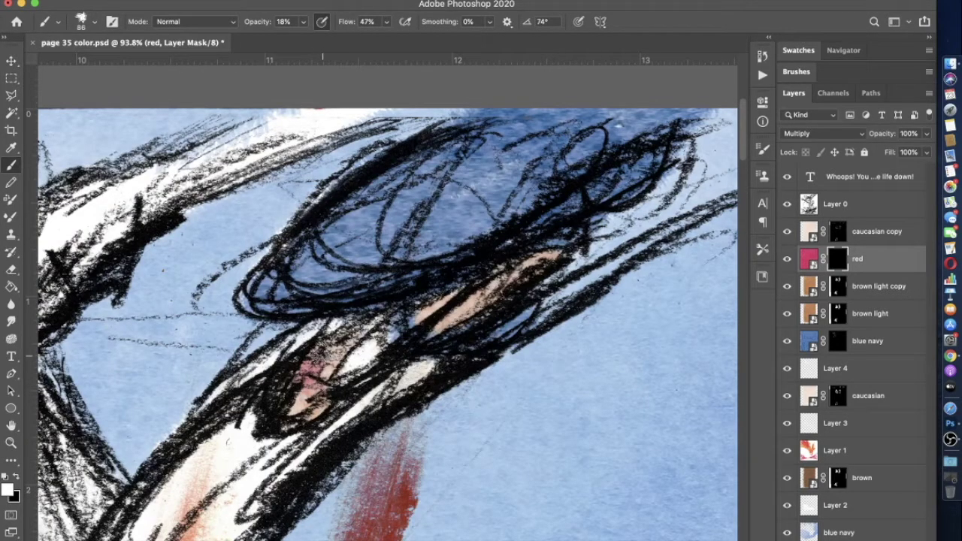
pyautogui.hscroll(-5, 360, 354)
pyautogui.hscroll(-3, 387, 308)
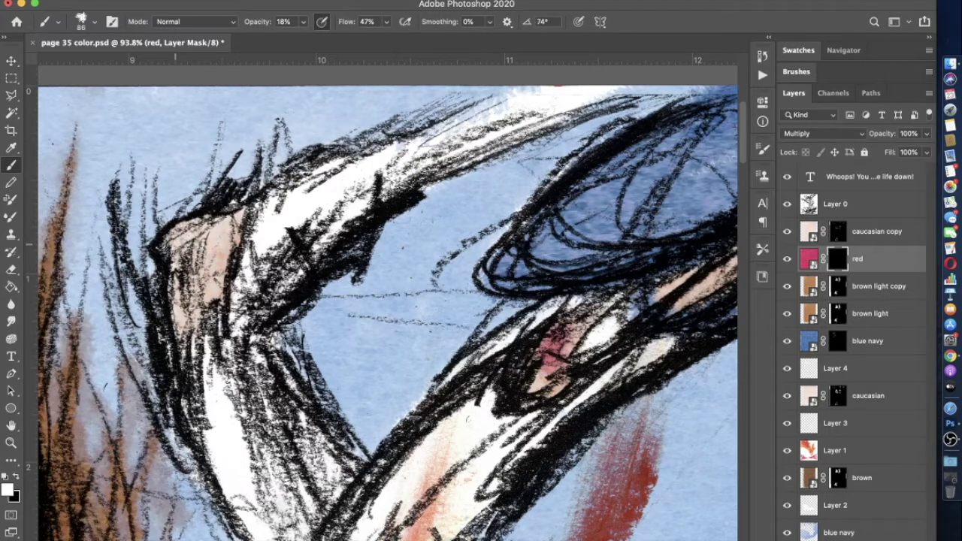
pyautogui.hscroll(-3, 387, 308)
pyautogui.scroll(2, 387, 309)
pyautogui.moveTo(220, 293)
pyautogui.mouseDown()
pyautogui.moveTo(207, 278)
pyautogui.moveTo(285, 248)
pyautogui.mouseUp()
pyautogui.moveTo(209, 310)
pyautogui.mouseDown()
pyautogui.moveTo(259, 248)
pyautogui.moveTo(226, 331)
pyautogui.mouseUp()
pyautogui.click(16, 473)
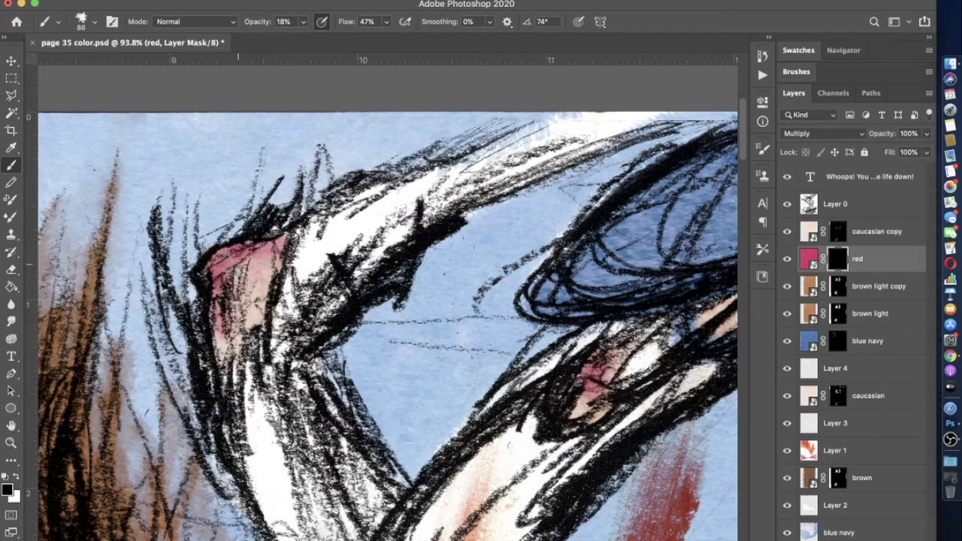
pyautogui.scroll(-5, 392, 315)
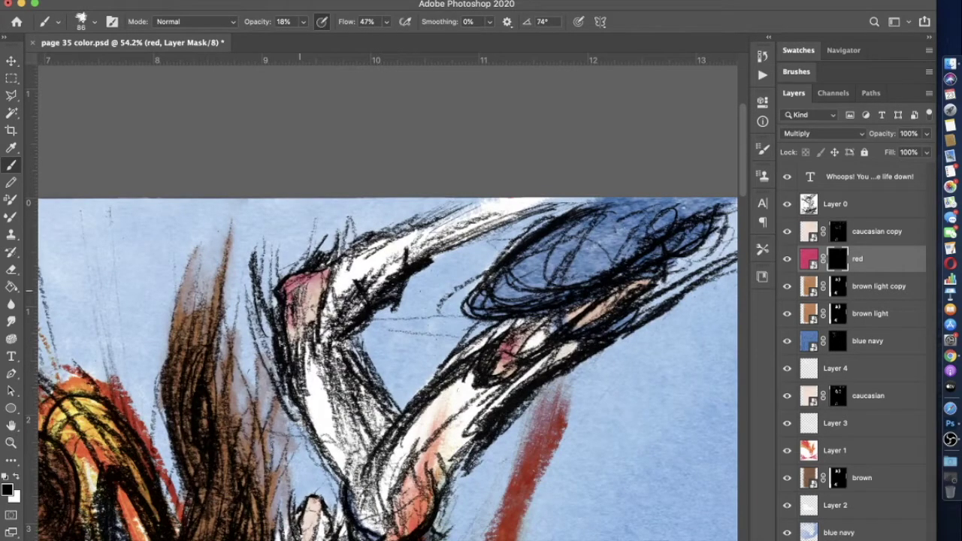
pyautogui.scroll(-2, 485, 391)
pyautogui.scroll(-3, 486, 392)
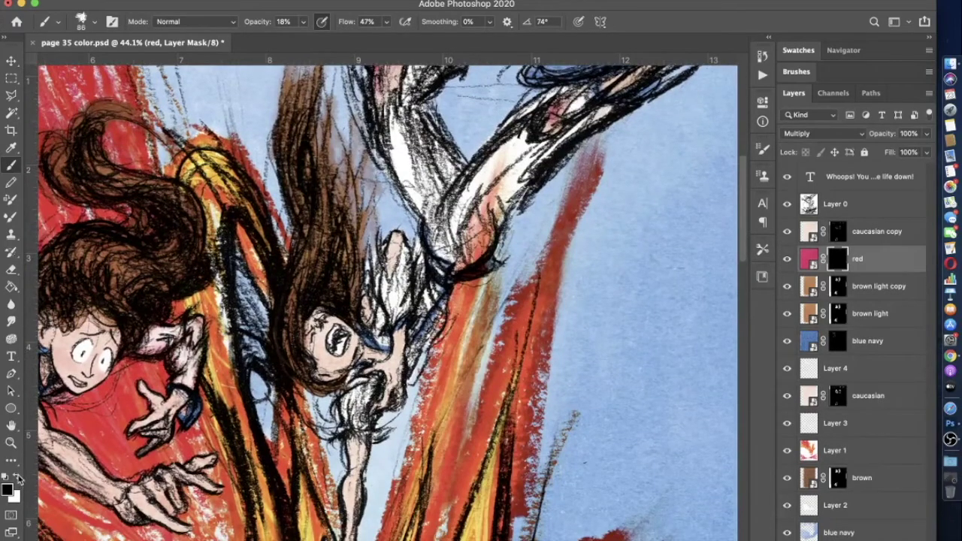
# Paint faint pink-red on the upper figure's ear and raised fingertip at 18% opacity
pyautogui.scroll(5, 421, 237)
pyautogui.scroll(1, 283, 399)
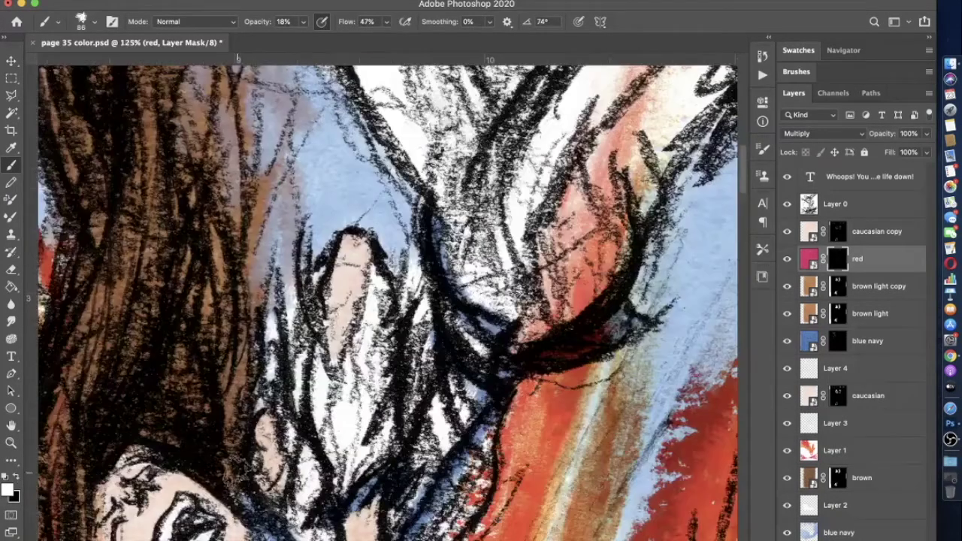
pyautogui.moveTo(258, 428); pyautogui.dragTo(256, 473)
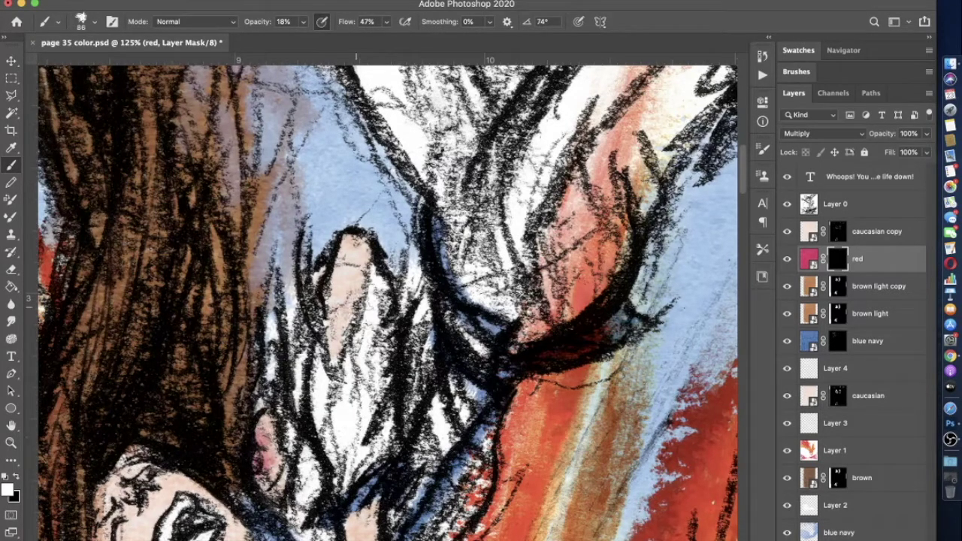
pyautogui.moveTo(353, 246); pyautogui.dragTo(357, 265)
# Brush faint red flushes beside the fallen girl's face and into the nearby red area
pyautogui.scroll(-4, 339, 213)
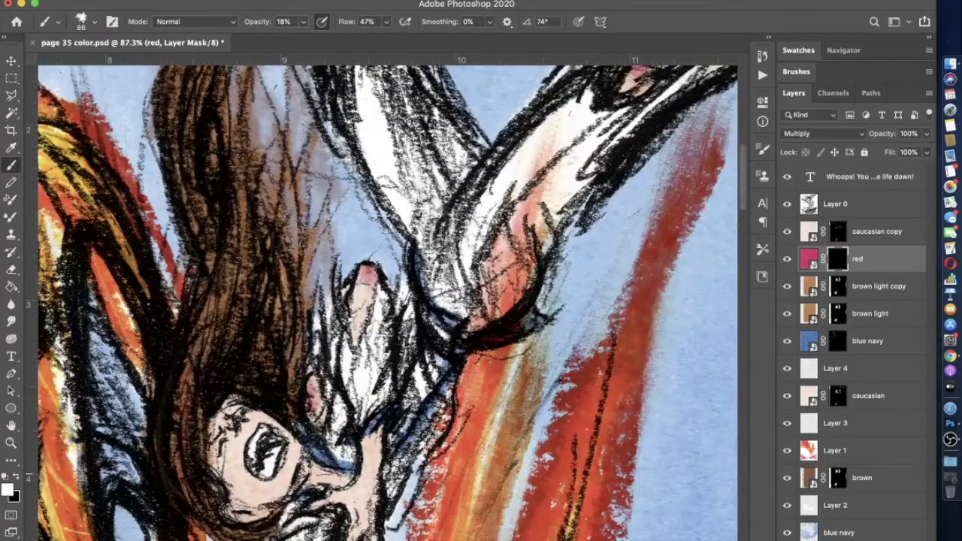
pyautogui.scroll(-4, 296, 286)
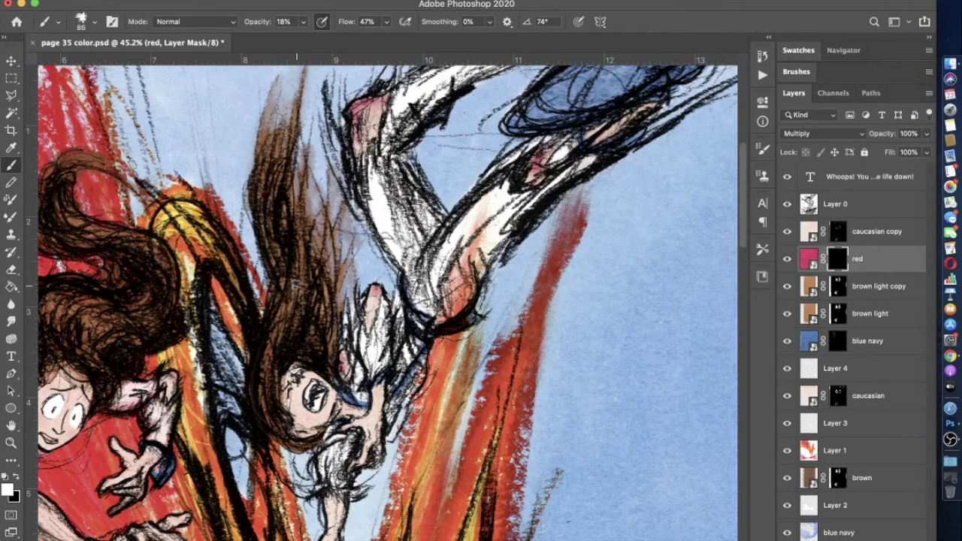
pyautogui.scroll(-8, 297, 284)
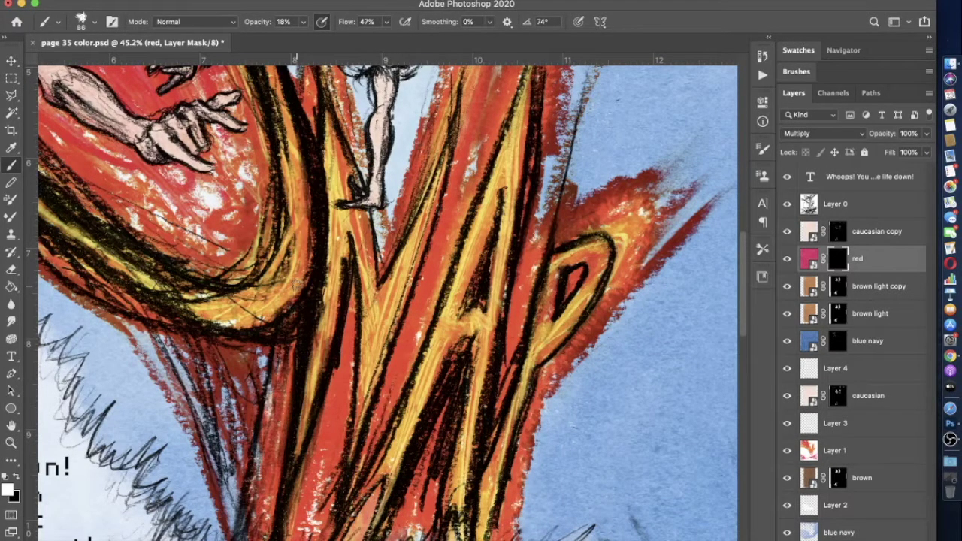
pyautogui.scroll(-5, 297, 284)
pyautogui.scroll(-3, 297, 284)
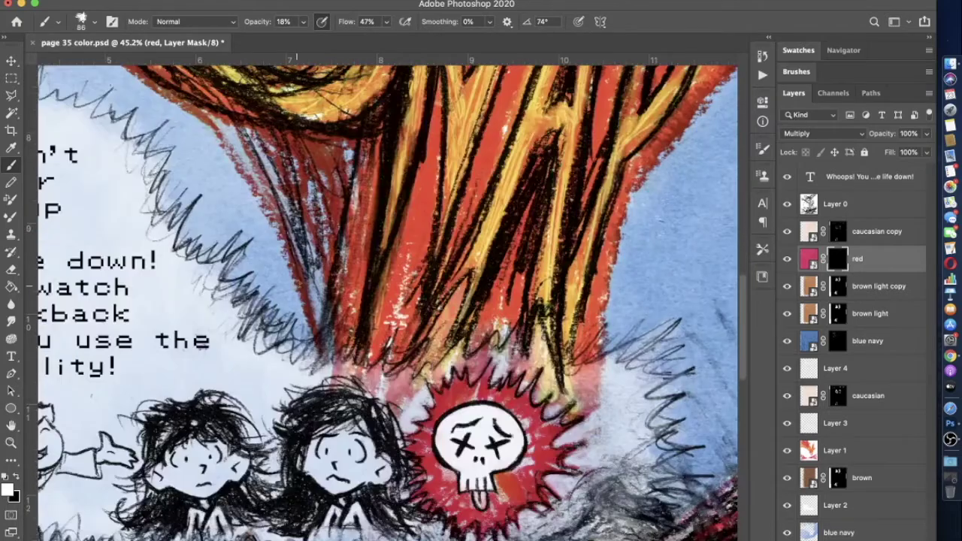
pyautogui.scroll(-2, 296, 284)
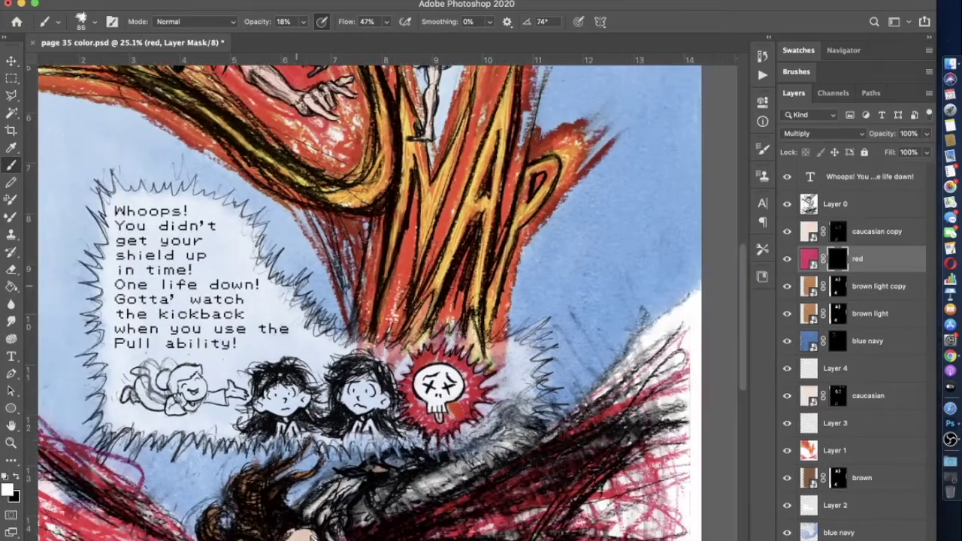
pyautogui.scroll(6, 289, 294)
pyautogui.scroll(4, 287, 307)
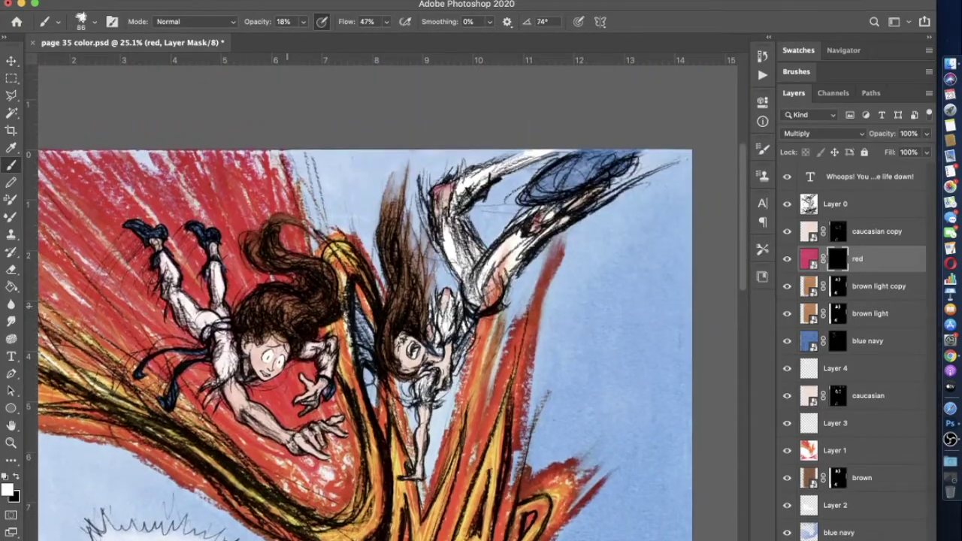
pyautogui.scroll(-10, 301, 307)
pyautogui.hscroll(-3, 323, 307)
pyautogui.scroll(-3, 341, 307)
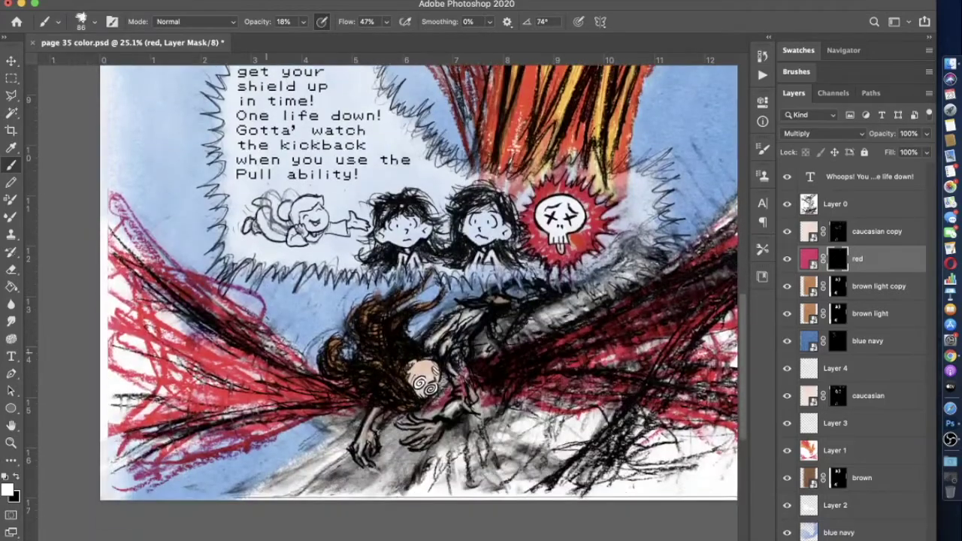
pyautogui.scroll(7, 214, 306)
pyautogui.scroll(4, 214, 307)
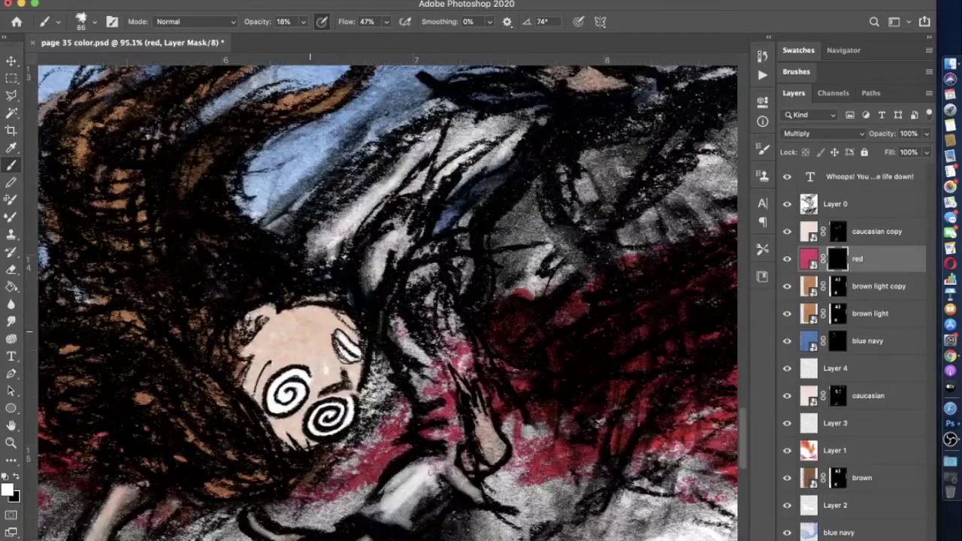
pyautogui.moveTo(374, 252)
pyautogui.mouseDown()
pyautogui.moveTo(375, 282)
pyautogui.moveTo(372, 248)
pyautogui.moveTo(377, 265)
pyautogui.mouseUp()
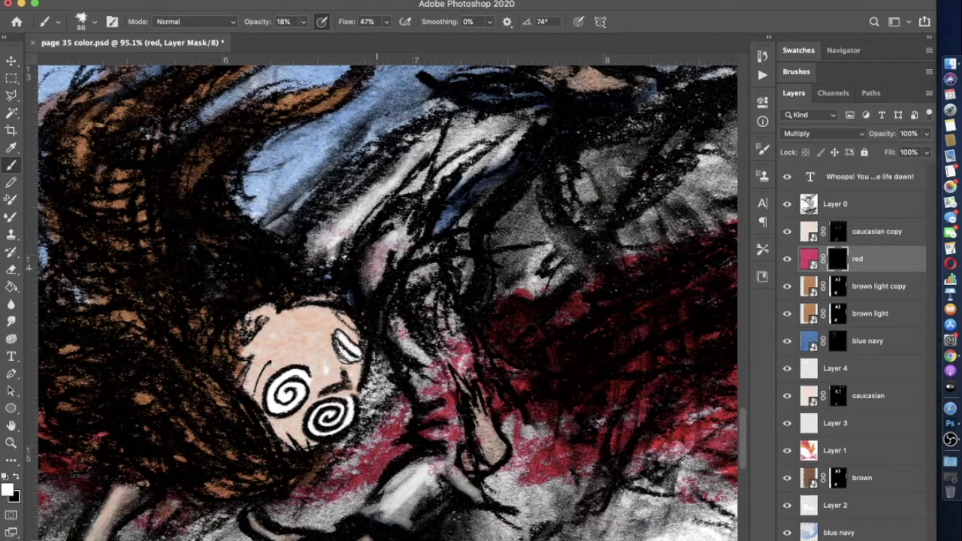
pyautogui.moveTo(503, 448); pyautogui.dragTo(493, 498)
# Select the caucasian copy layer's skin mask
pyautogui.scroll(-3, 490, 501)
pyautogui.scroll(5, 496, 376)
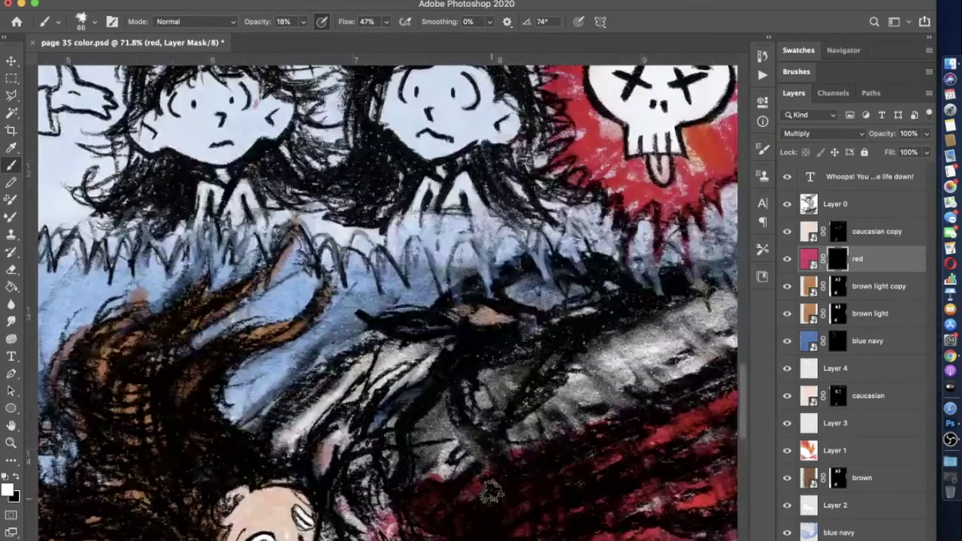
pyautogui.scroll(-2, 496, 348)
pyautogui.scroll(1, 497, 348)
pyautogui.scroll(-2, 496, 348)
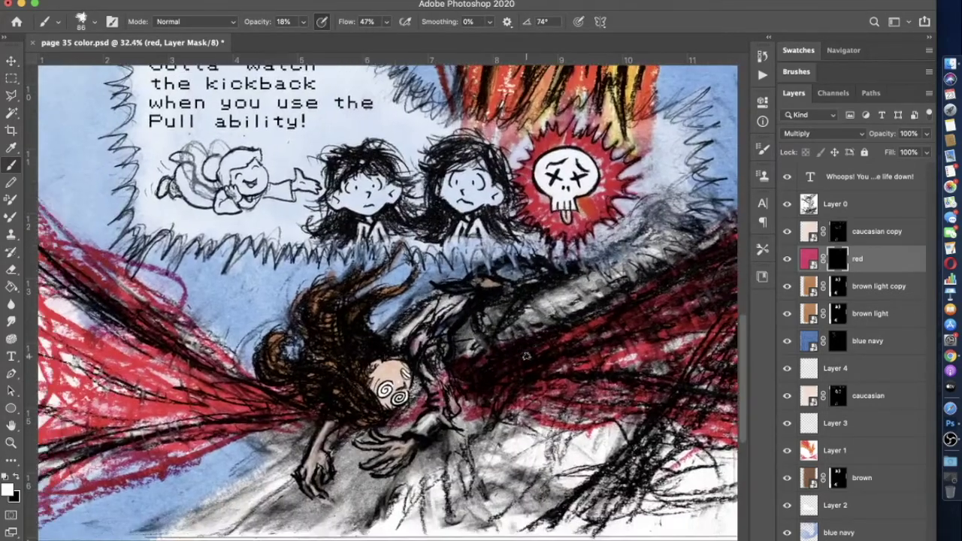
pyautogui.scroll(1, 582, 330)
pyautogui.click(837, 233)
pyautogui.scroll(4, 492, 391)
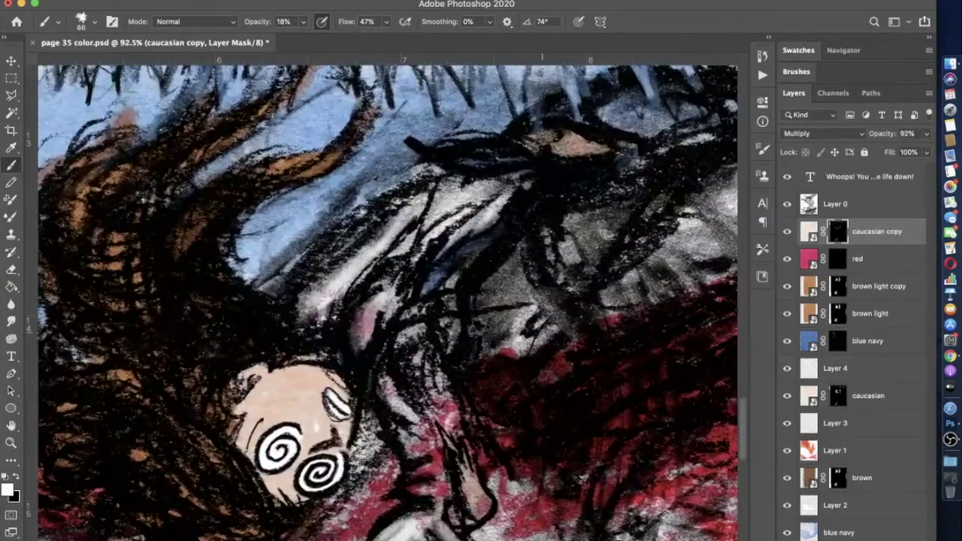
# Raise brush opacity to 100% and return to the caucasian copy layer's mask
pyautogui.click(304, 23)
pyautogui.moveTo(303, 36); pyautogui.dragTo(361, 38)
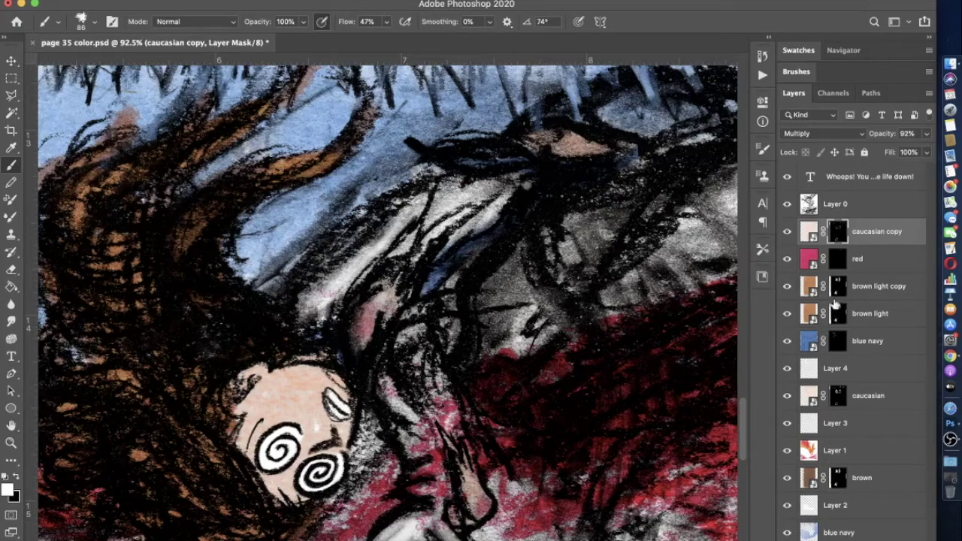
pyautogui.click(837, 396)
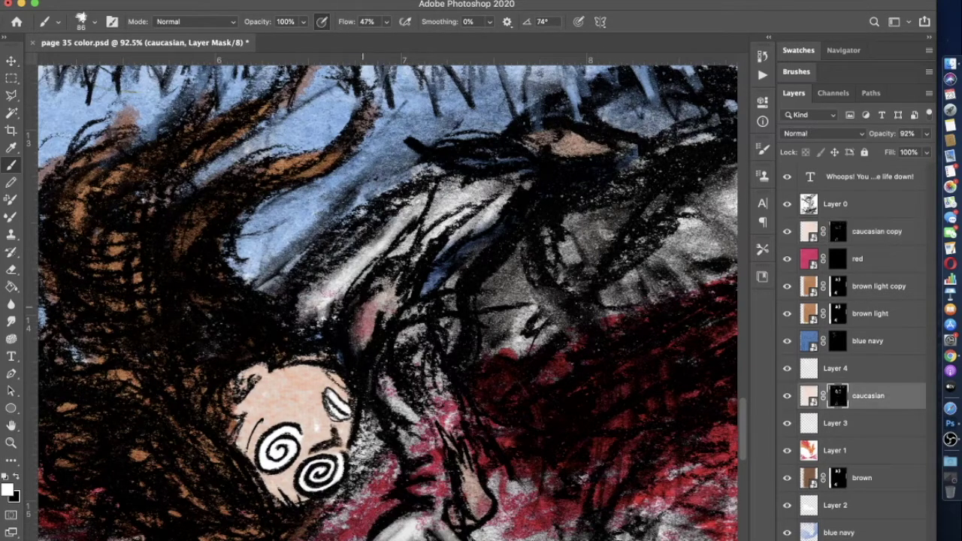
pyautogui.scroll(-3, 364, 369)
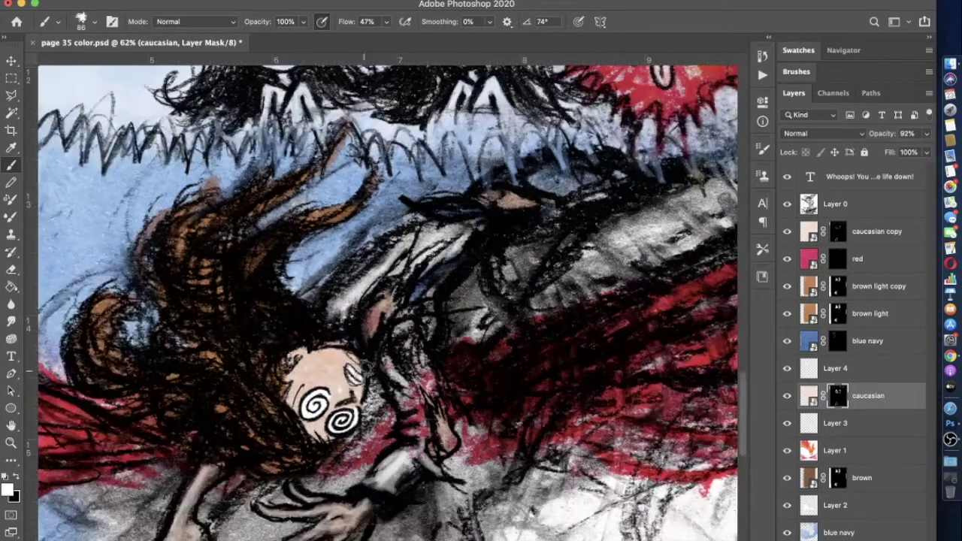
pyautogui.click(835, 231)
# Swap the foreground colour between black and white with X on the caucasian copy mask
pyautogui.press('x')
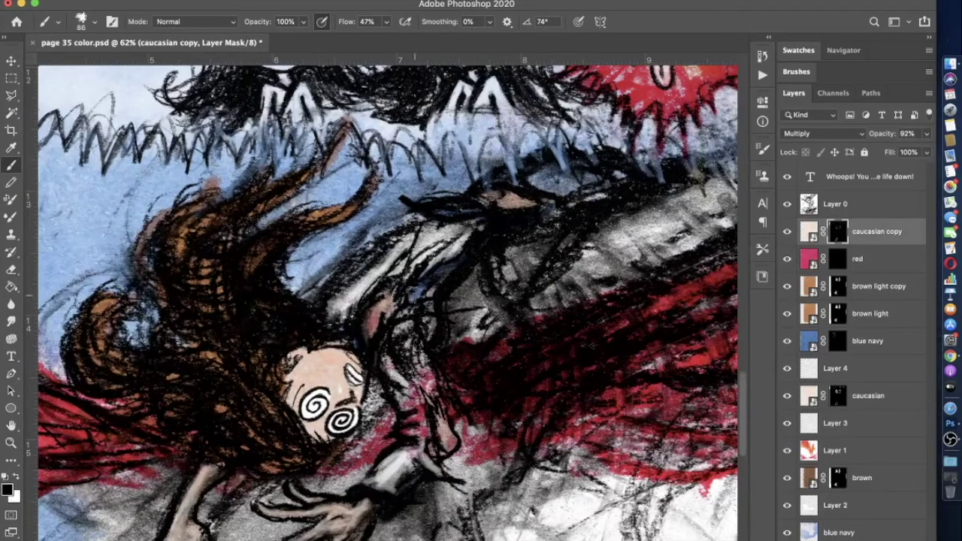
pyautogui.scroll(-2, 388, 314)
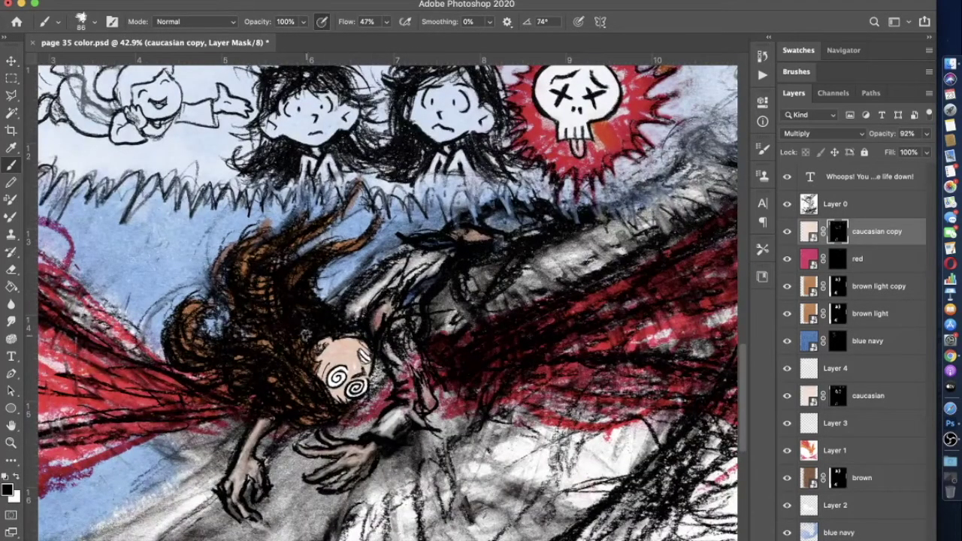
pyautogui.scroll(-1, 306, 336)
pyautogui.scroll(-1, 306, 336)
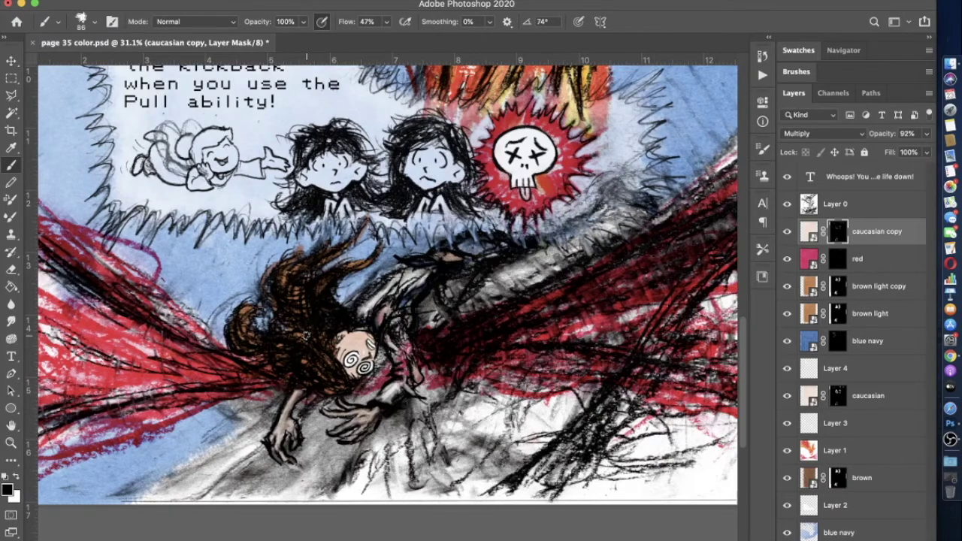
pyautogui.scroll(4, 306, 336)
pyautogui.press('x')
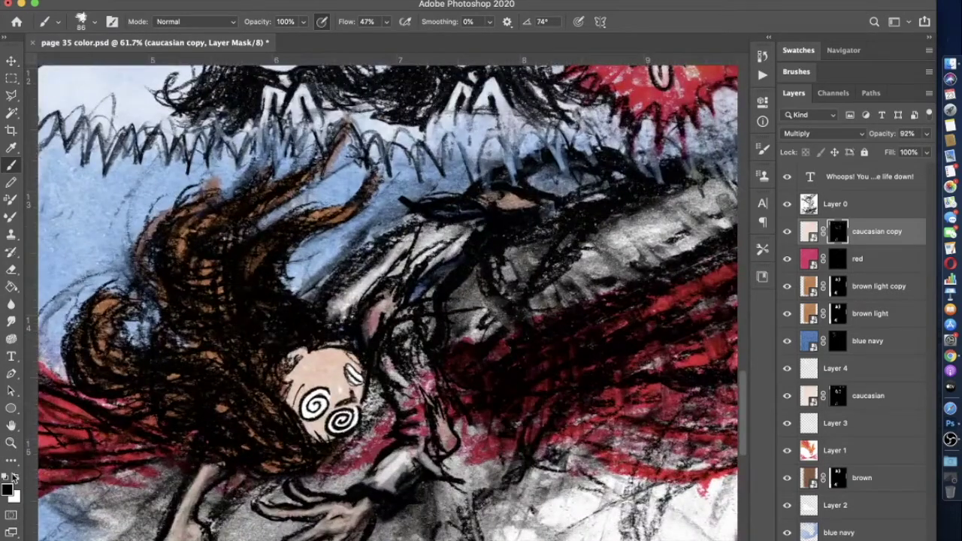
pyautogui.scroll(3, 372, 303)
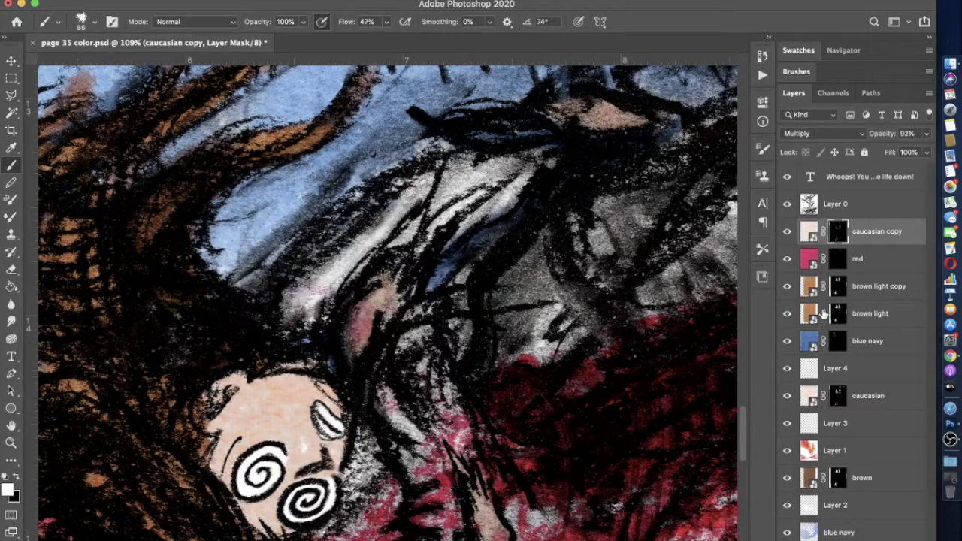
# Target the caucasian layer's mask with black foreground and 70% brush opacity
pyautogui.click(836, 396)
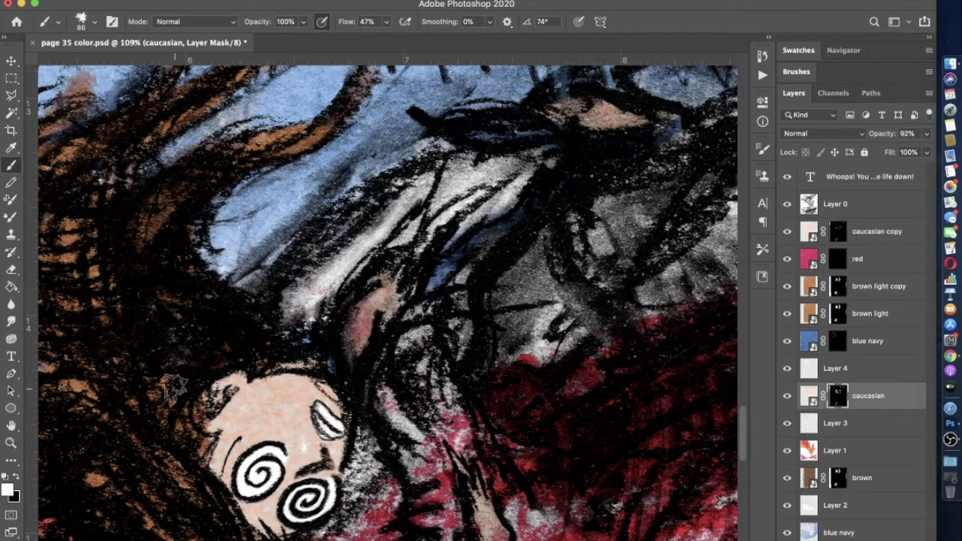
pyautogui.click(15, 477)
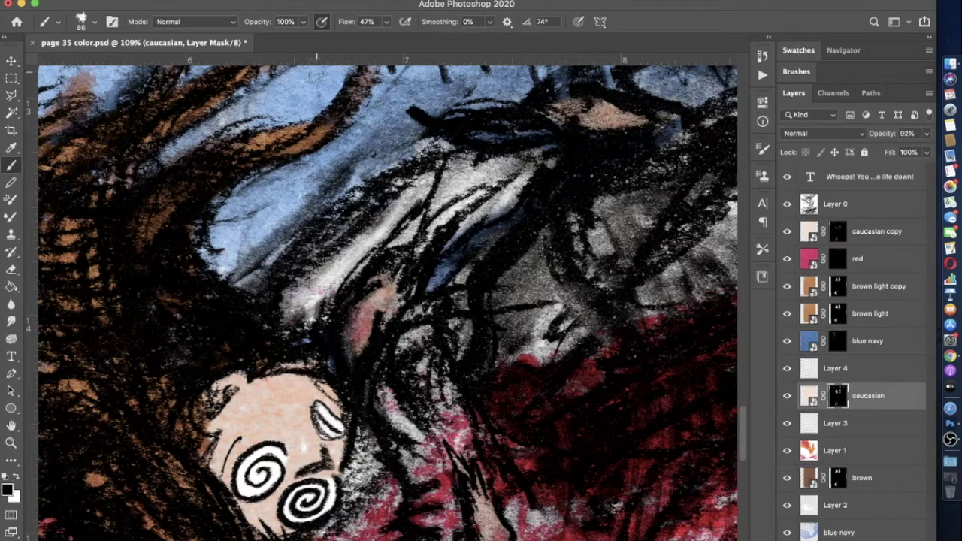
pyautogui.click(303, 21)
pyautogui.moveTo(305, 37); pyautogui.dragTo(284, 37)
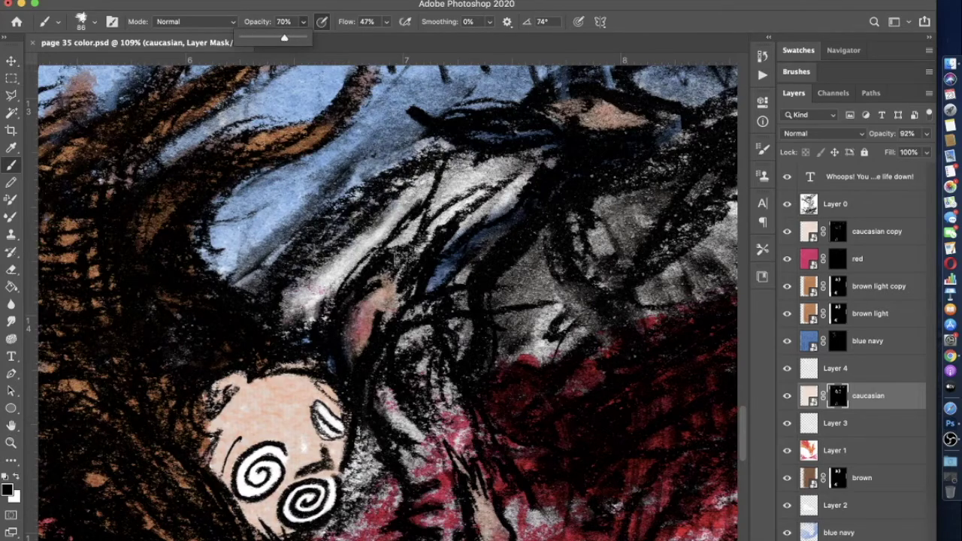
pyautogui.scroll(-5, 368, 301)
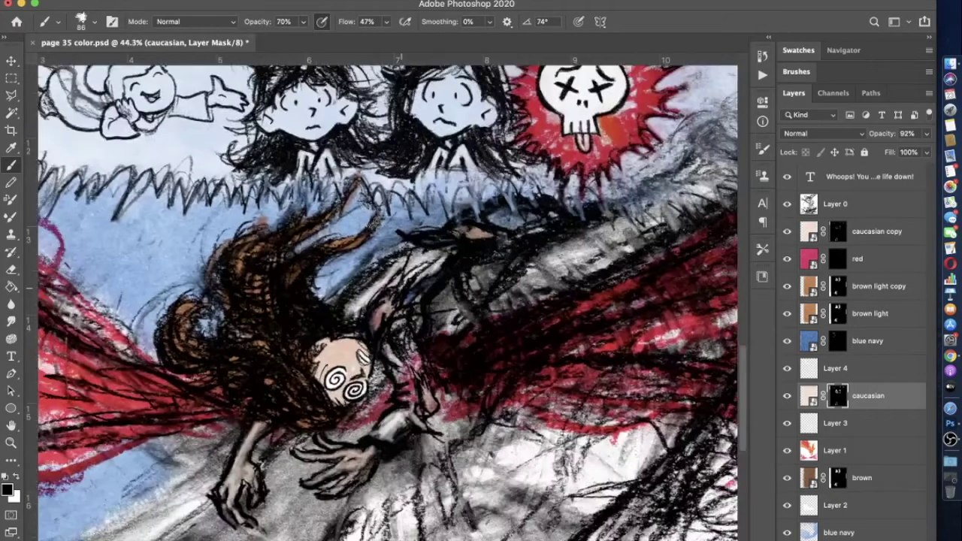
# Look over the area around the speech bubble, then switch to Finder's texture TIFF folder
pyautogui.scroll(5, 368, 300)
pyautogui.scroll(-2, 367, 301)
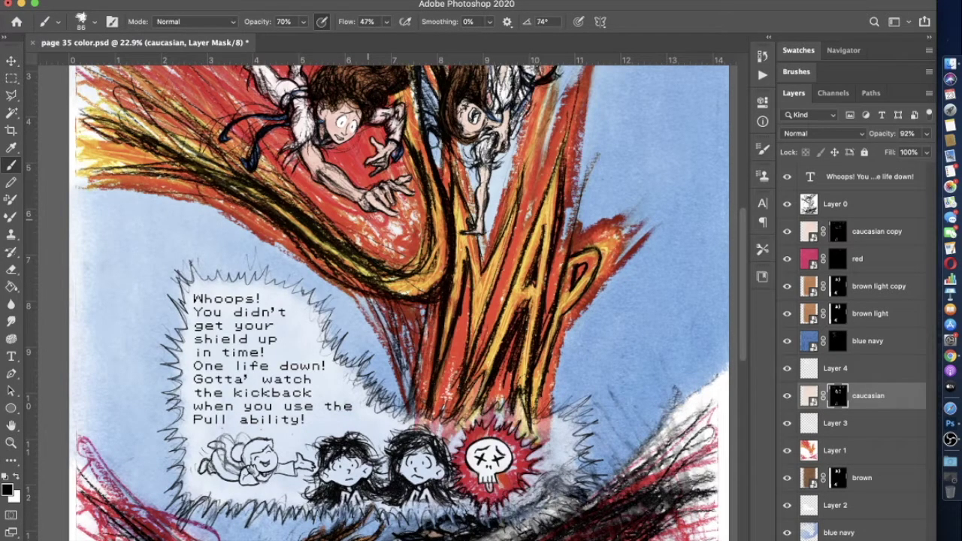
pyautogui.scroll(2, 399, 300)
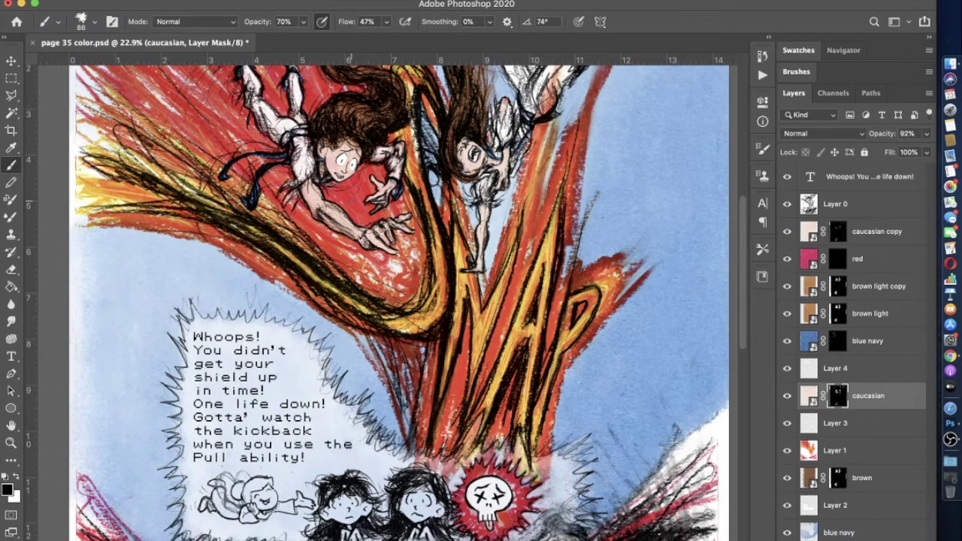
pyautogui.scroll(2, 398, 301)
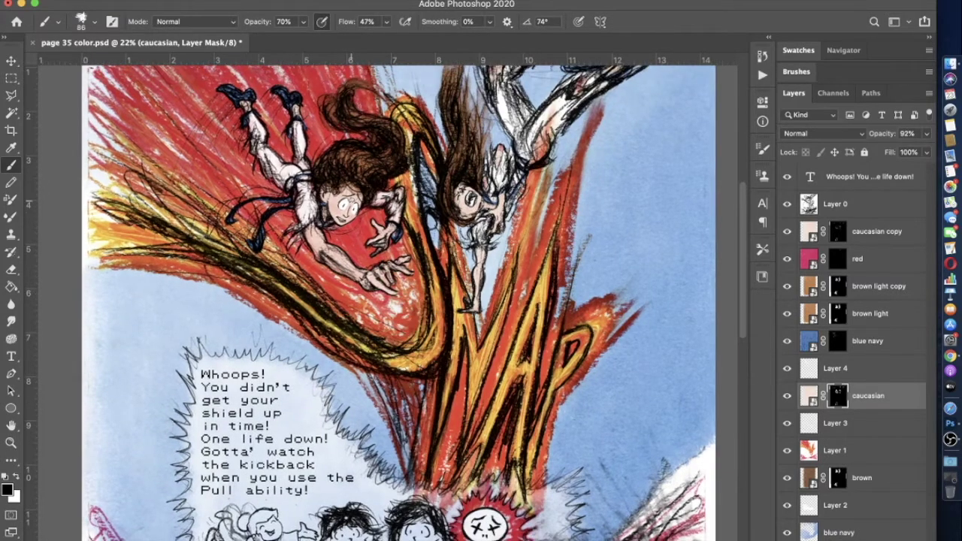
pyautogui.scroll(-3, 385, 236)
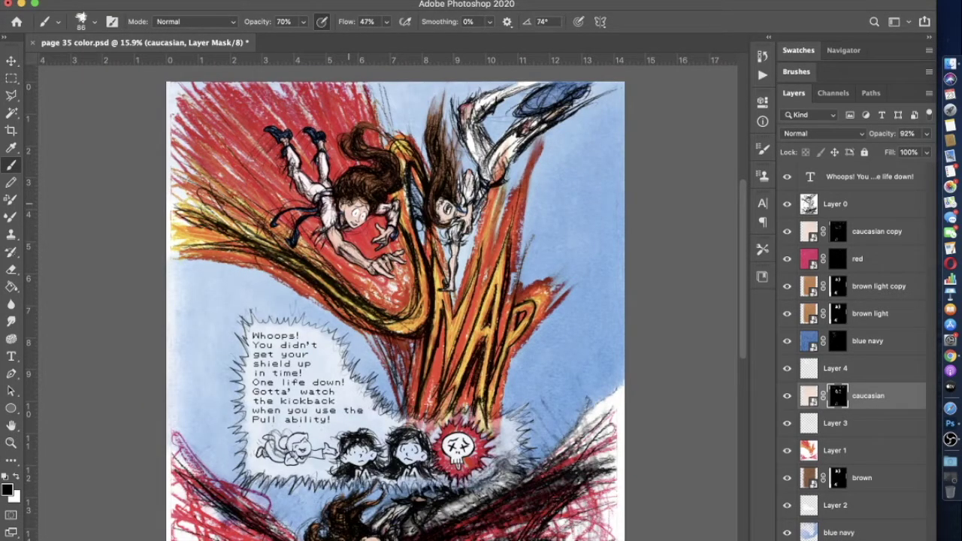
pyautogui.scroll(-1, 395, 301)
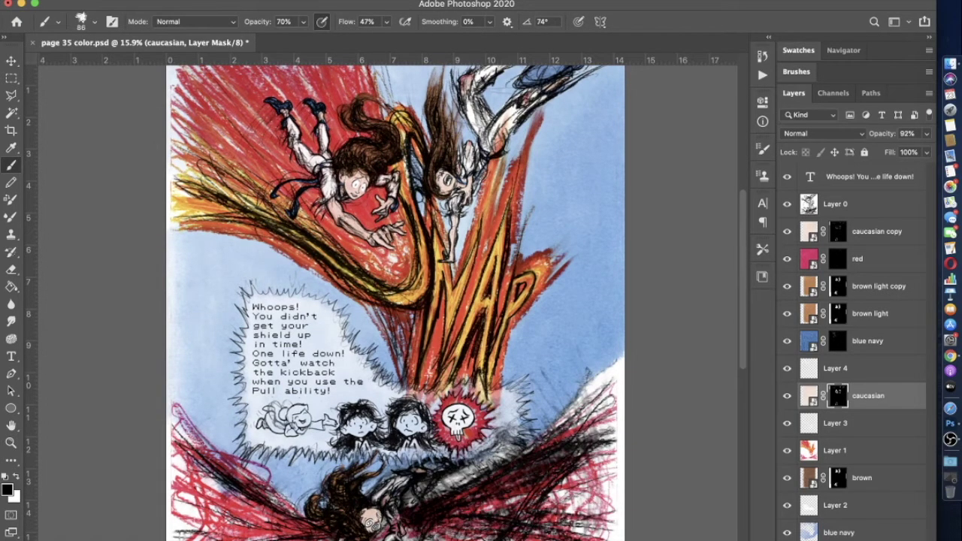
pyautogui.scroll(3, 387, 312)
pyautogui.scroll(-1, 386, 301)
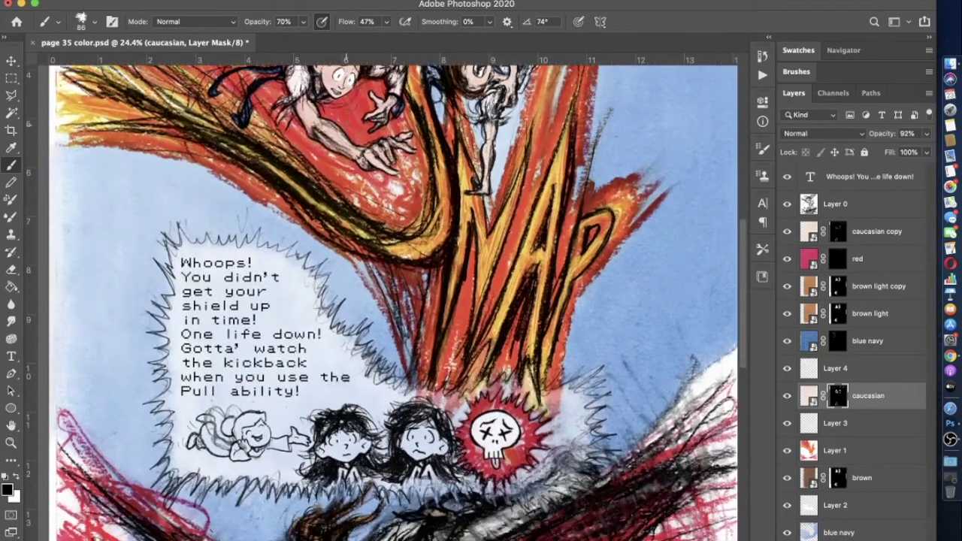
pyautogui.scroll(-1, 393, 302)
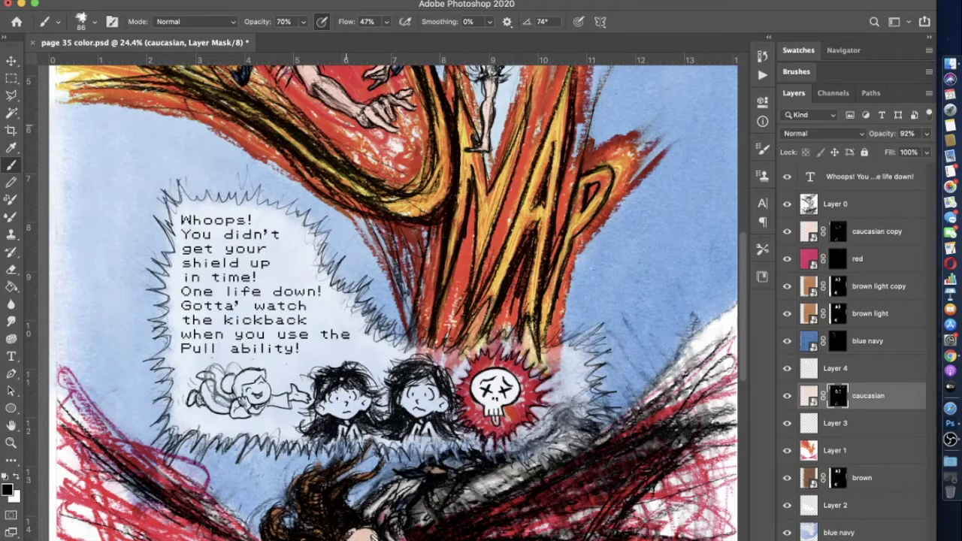
pyautogui.press('super+Tab')
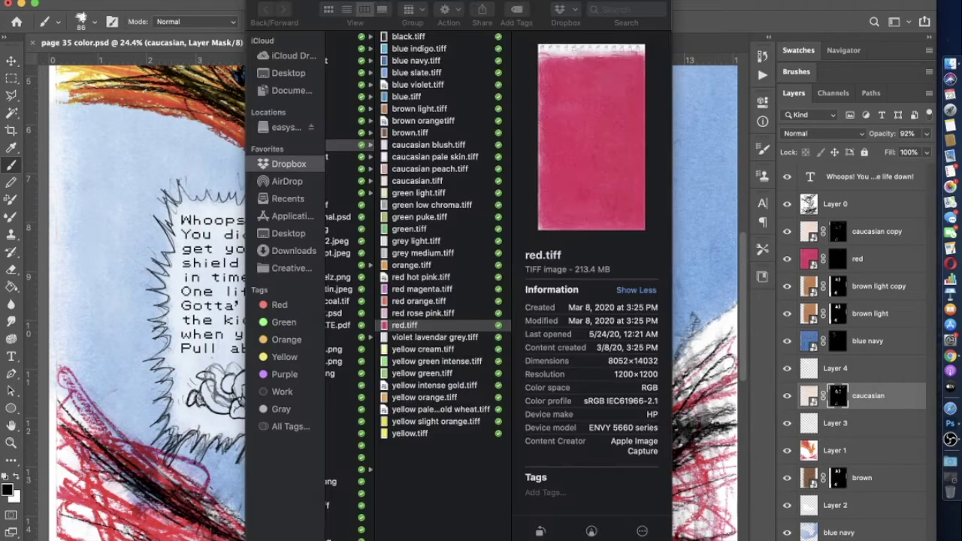
# Drag violet lavendar grey.tiff from Finder onto the comic page as a new layer
pyautogui.click(406, 337)
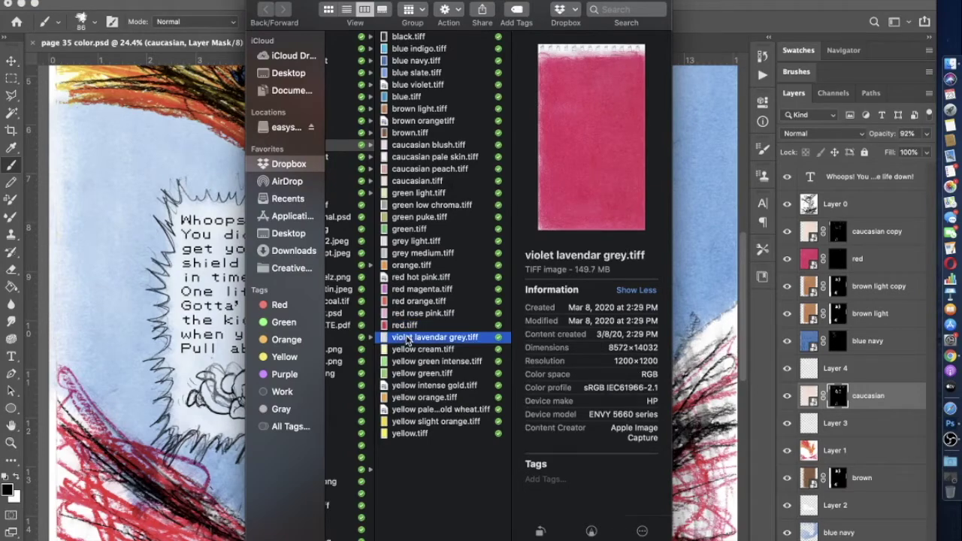
pyautogui.scroll(-3, 185, 393)
pyautogui.scroll(-3, 185, 392)
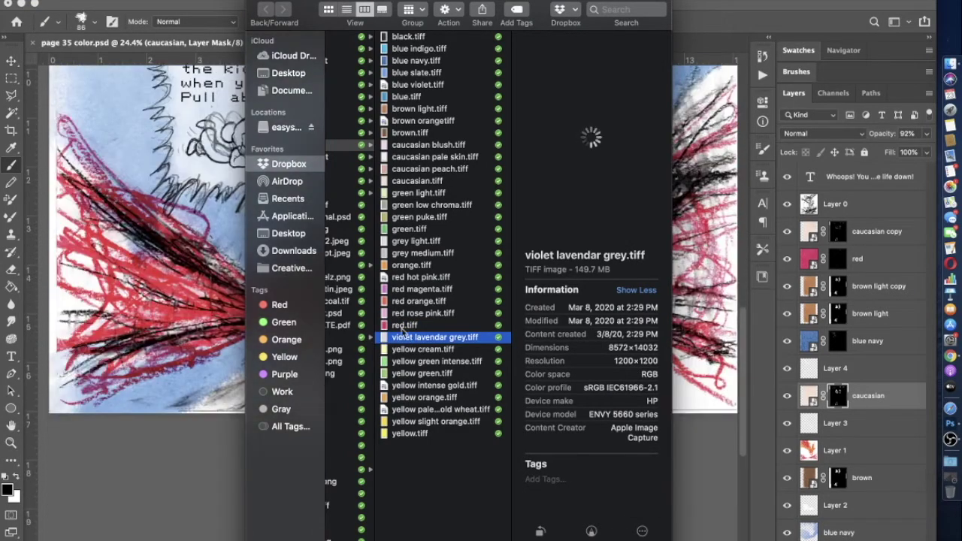
pyautogui.moveTo(406, 338); pyautogui.dragTo(155, 377)
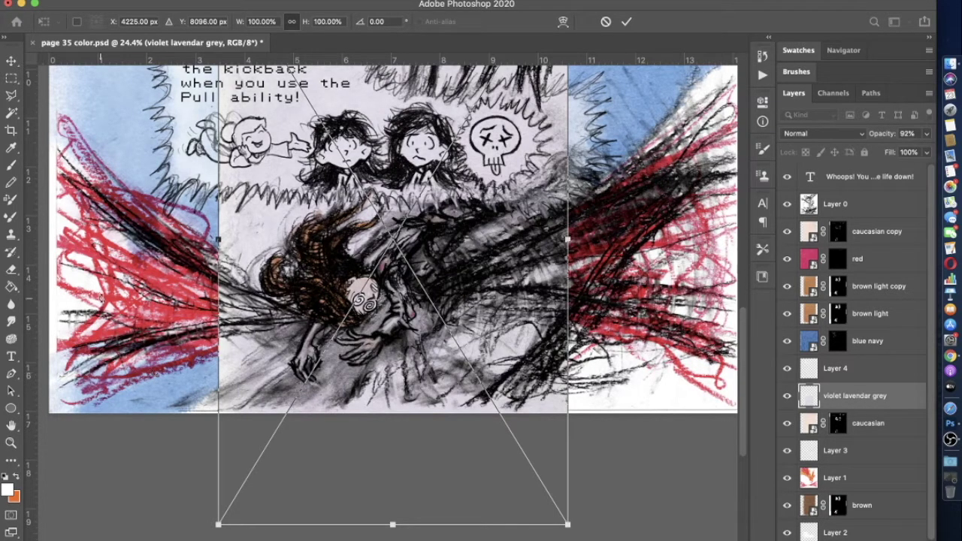
# Rotate the texture to 46.64°, scale it to about 222%, reposition it, and commit
pyautogui.scroll(-3, 289, 226)
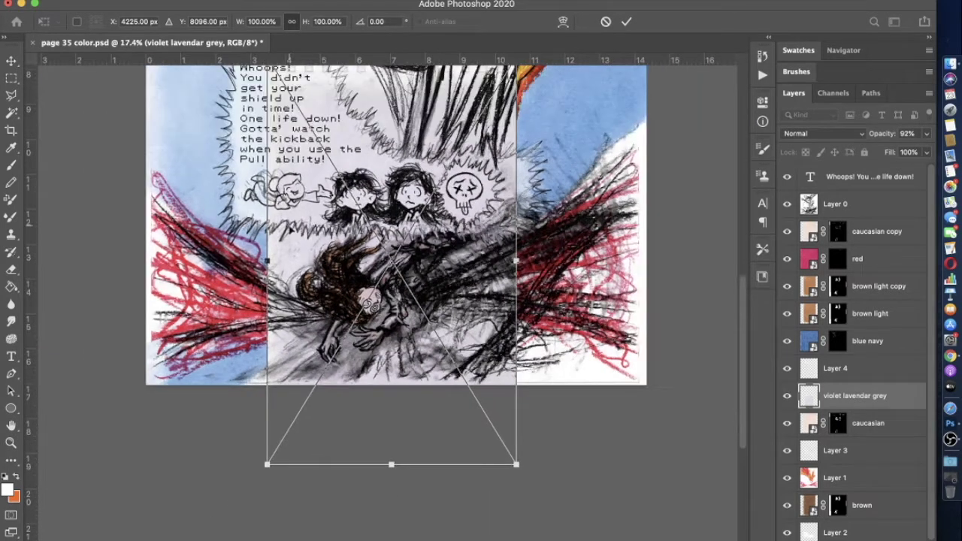
pyautogui.scroll(-2, 451, 238)
pyautogui.moveTo(486, 249); pyautogui.dragTo(648, 367)
pyautogui.scroll(-2, 402, 323)
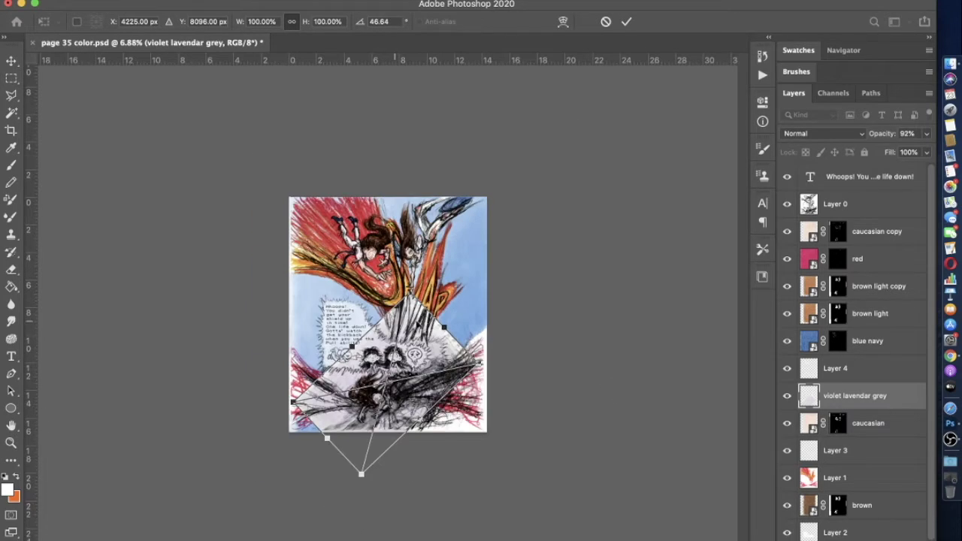
pyautogui.scroll(-1, 388, 313)
pyautogui.moveTo(406, 339); pyautogui.dragTo(496, 326)
pyautogui.moveTo(451, 425); pyautogui.dragTo(452, 427)
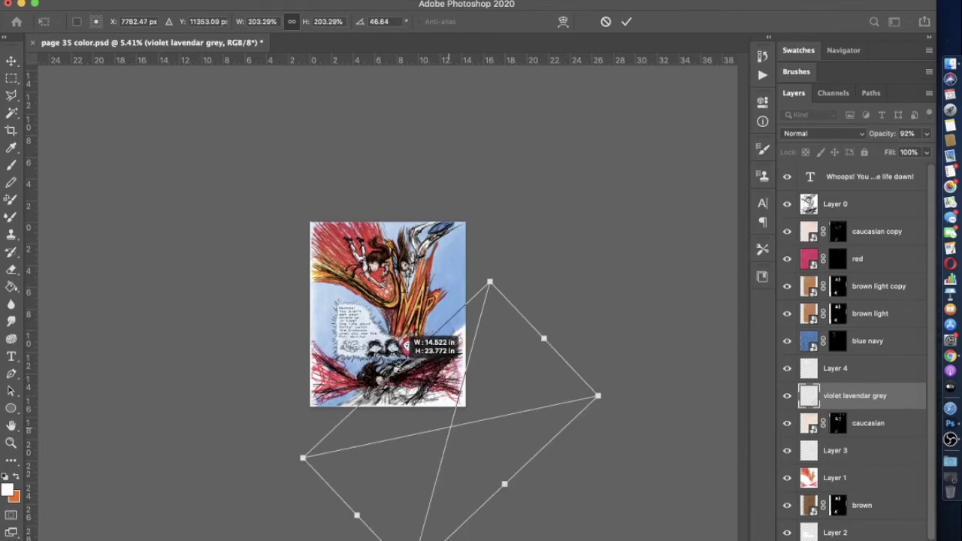
pyautogui.moveTo(381, 441); pyautogui.dragTo(358, 425)
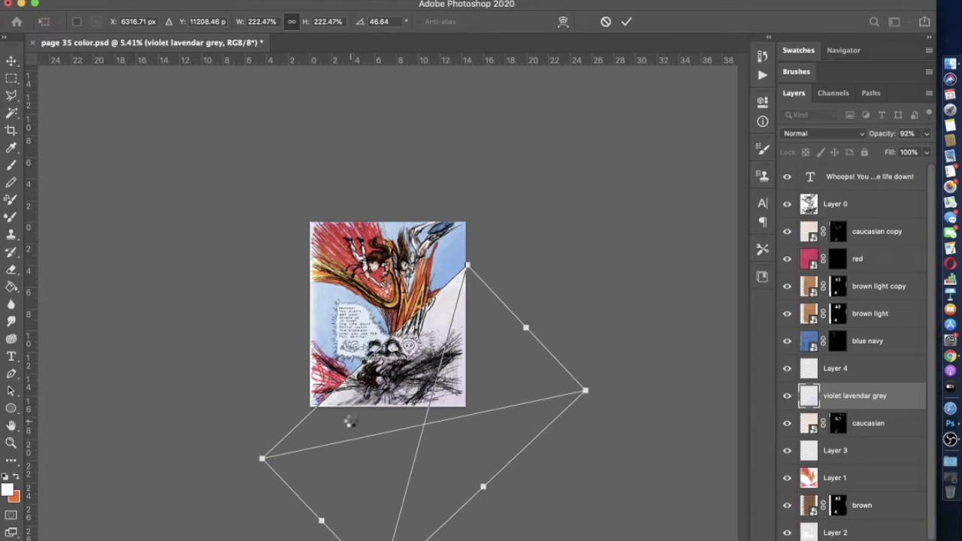
pyautogui.press('b')
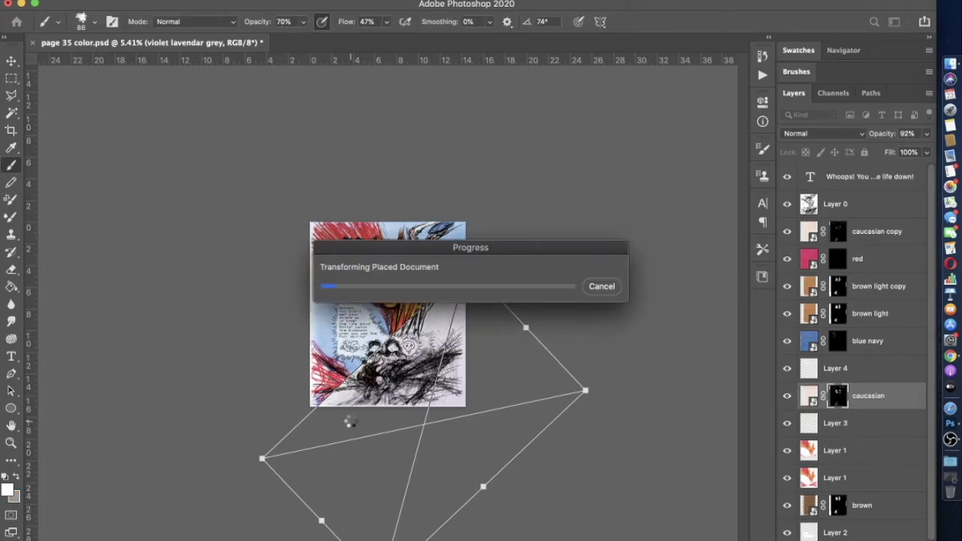
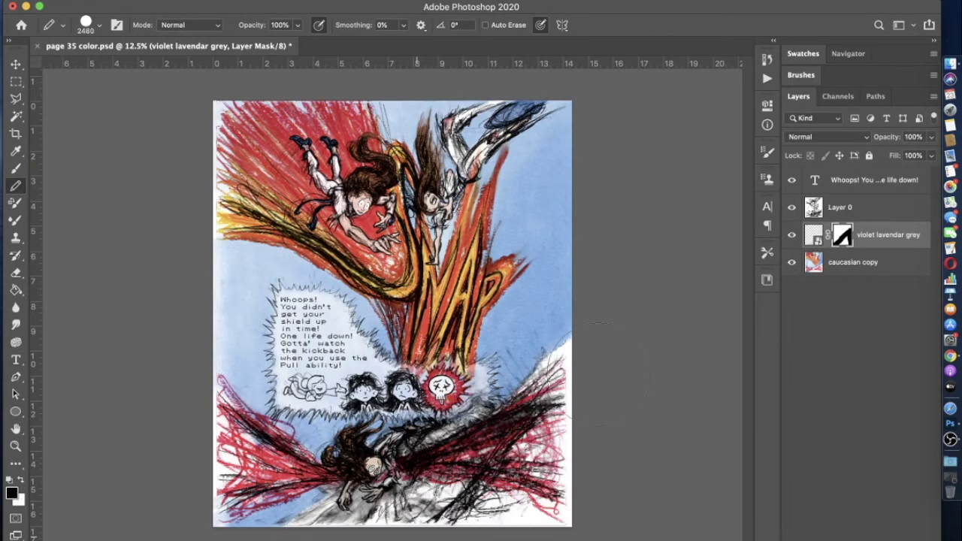
# Add a stroke to the lavender-grey mask, then switch to a white brush at 100% opacity
pyautogui.moveTo(417, 436); pyautogui.dragTo(524, 443)
pyautogui.click(22, 480)
pyautogui.click(16, 169)
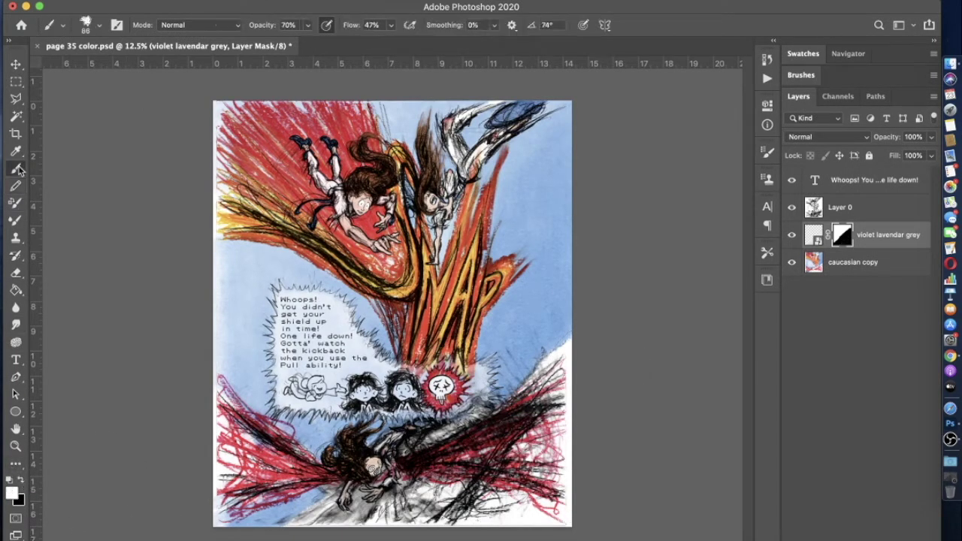
pyautogui.click(308, 25)
pyautogui.moveTo(306, 41); pyautogui.dragTo(365, 38)
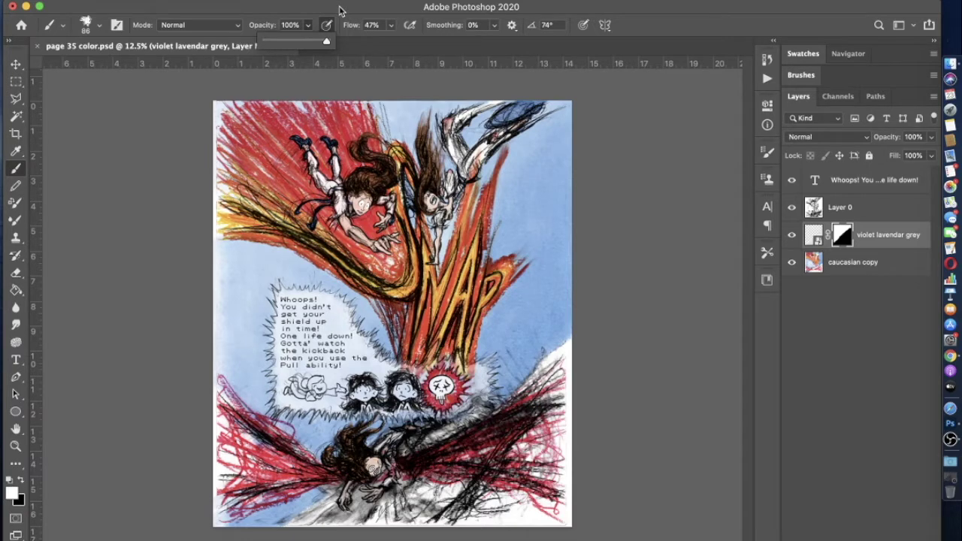
pyautogui.scroll(5, 444, 421)
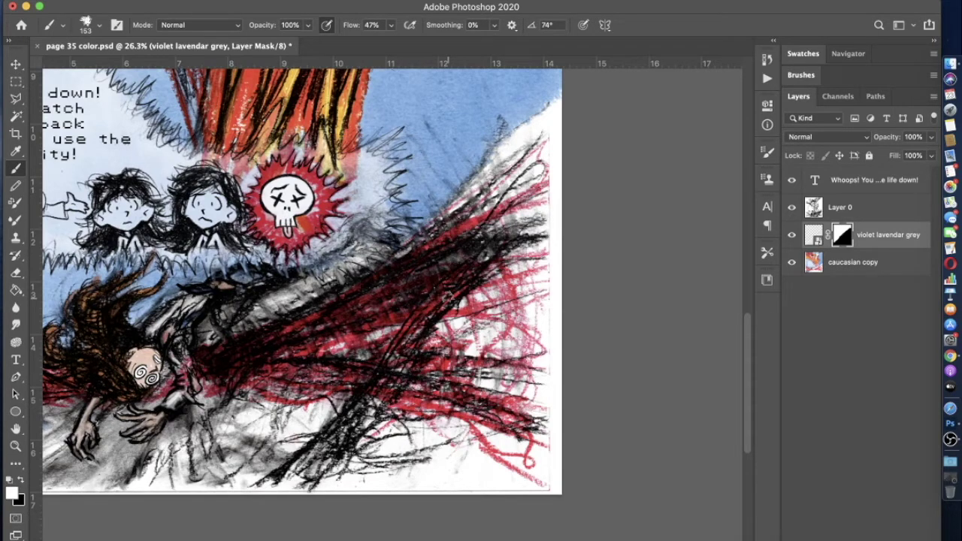
# Paint the lavender-grey mask white over the lower-right rubble's red scribbles and the figure's lower body
pyautogui.scroll(-2, 384, 314)
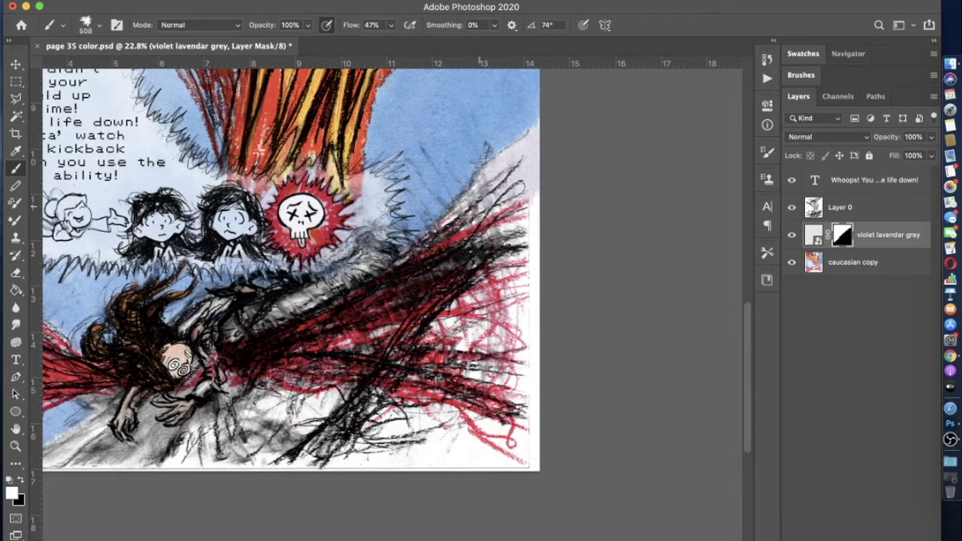
pyautogui.moveTo(481, 203)
pyautogui.mouseDown()
pyautogui.moveTo(226, 421)
pyautogui.moveTo(208, 451)
pyautogui.mouseUp()
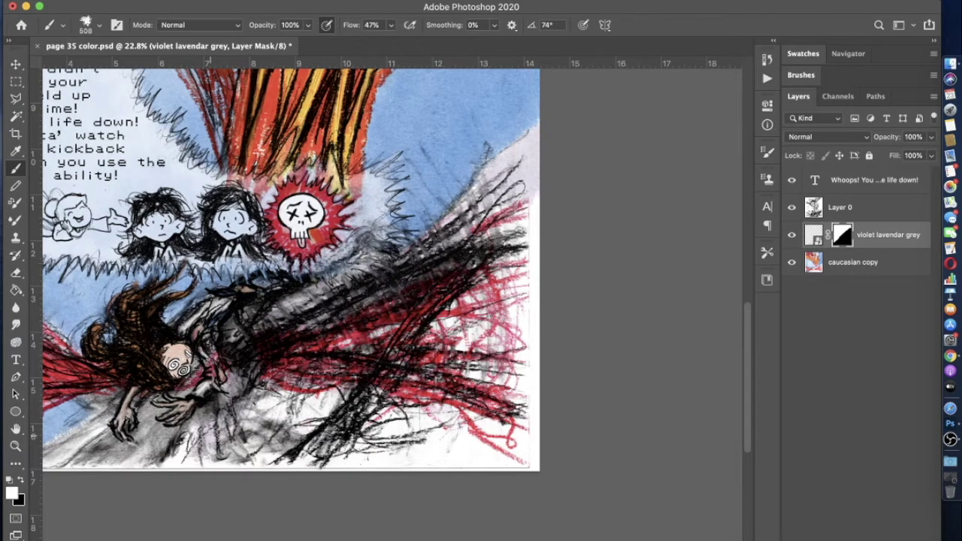
pyautogui.moveTo(207, 420)
pyautogui.mouseDown()
pyautogui.moveTo(466, 361)
pyautogui.moveTo(517, 379)
pyautogui.mouseUp()
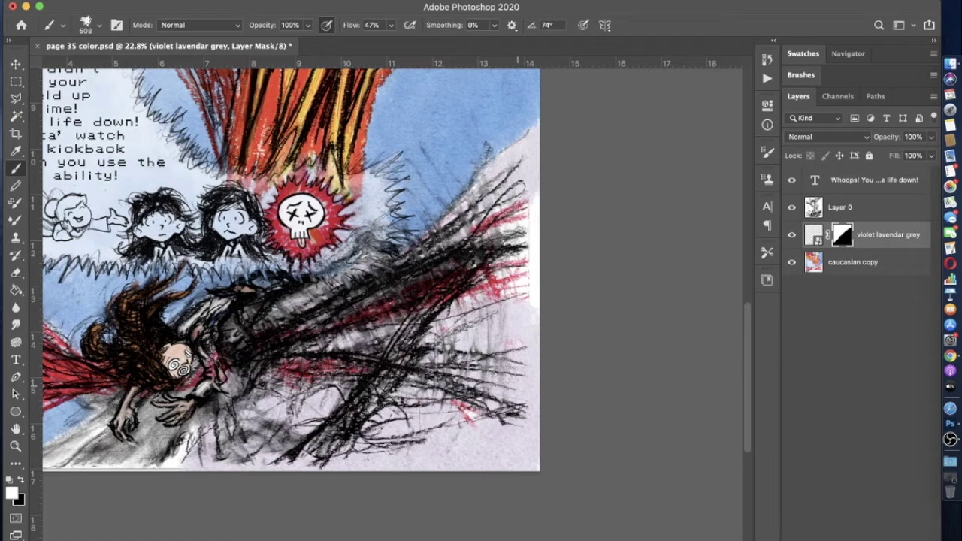
pyautogui.moveTo(517, 218)
pyautogui.mouseDown()
pyautogui.moveTo(466, 286)
pyautogui.moveTo(341, 311)
pyautogui.mouseUp()
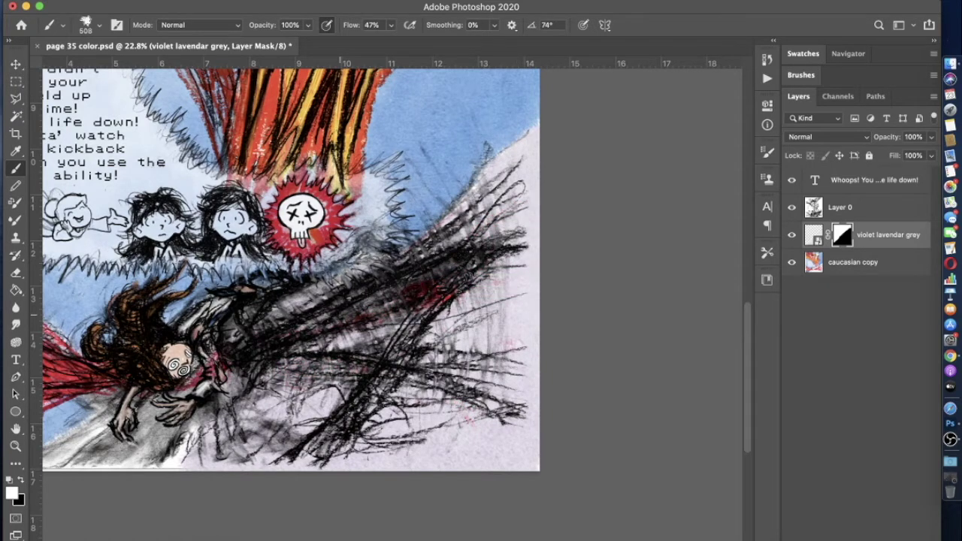
pyautogui.moveTo(340, 310); pyautogui.dragTo(299, 295)
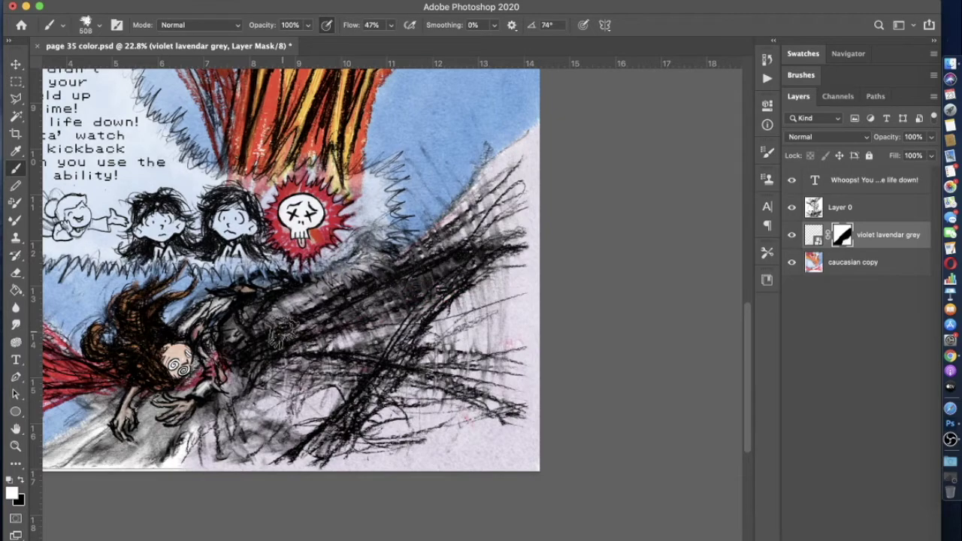
pyautogui.scroll(3, 283, 332)
pyautogui.scroll(-2, 390, 301)
pyautogui.hscroll(-2, 391, 300)
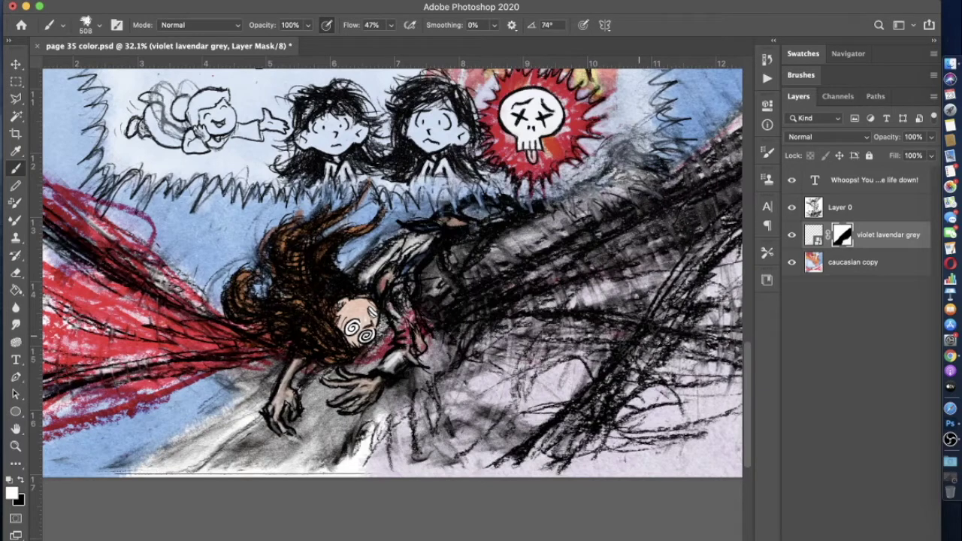
# Set the brush opacity to 62%, then raise it to 96%
pyautogui.hscroll(-3, 391, 271)
pyautogui.press('6')
pyautogui.press('2')
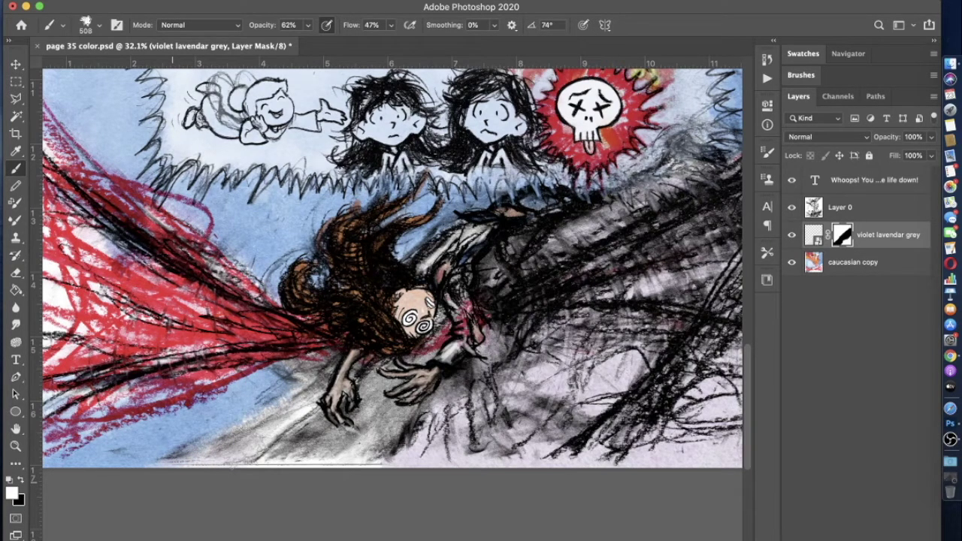
pyautogui.click(308, 24)
pyautogui.moveTo(306, 40); pyautogui.dragTo(328, 39)
# Reveal lavender-grey texture in the lower-left rubble, near the hand and over the arm
pyautogui.click(248, 466)
pyautogui.moveTo(254, 485)
pyautogui.mouseDown()
pyautogui.moveTo(287, 418)
pyautogui.moveTo(305, 412)
pyautogui.mouseUp()
pyautogui.moveTo(321, 376)
pyautogui.mouseDown()
pyautogui.moveTo(275, 448)
pyautogui.moveTo(229, 484)
pyautogui.moveTo(376, 498)
pyautogui.moveTo(331, 497)
pyautogui.moveTo(278, 473)
pyautogui.moveTo(310, 488)
pyautogui.mouseUp()
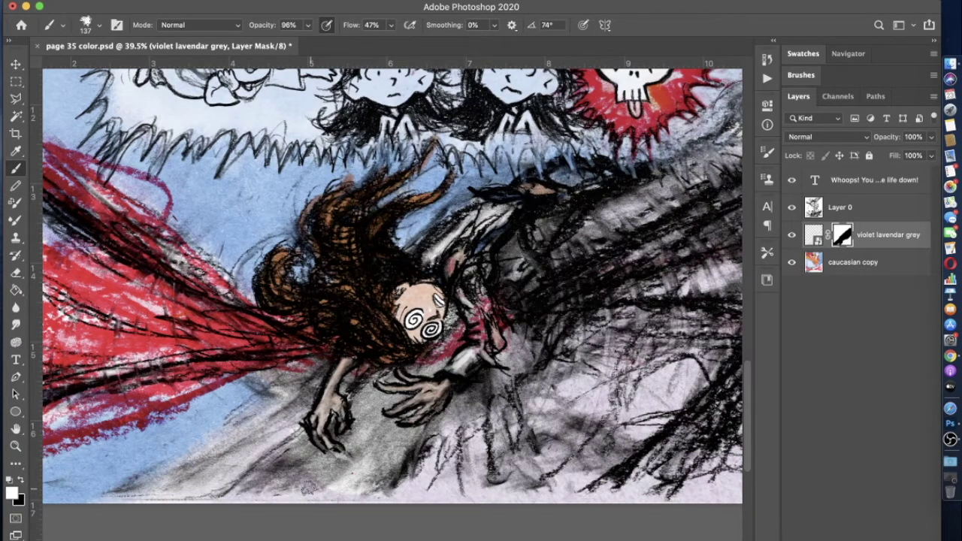
pyautogui.scroll(-2, 391, 286)
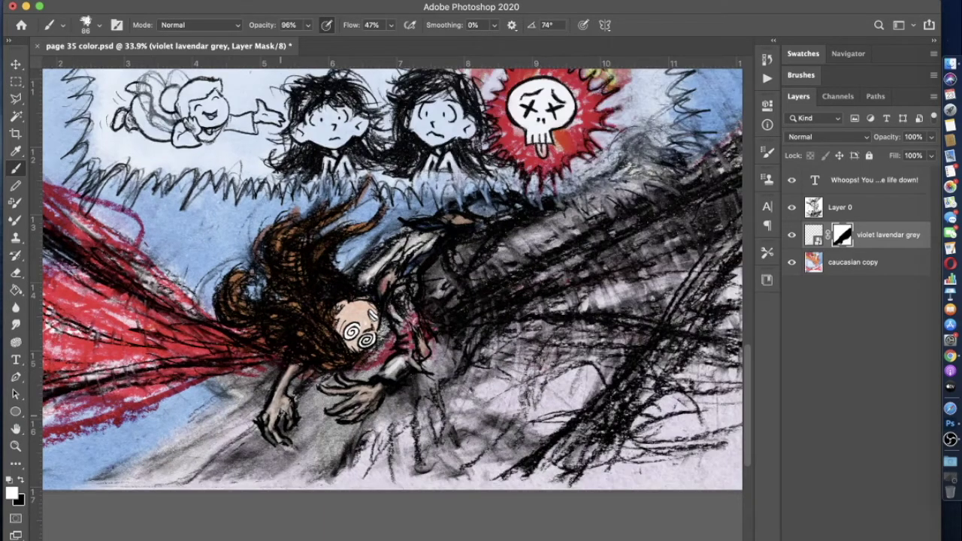
pyautogui.moveTo(366, 378); pyautogui.dragTo(387, 336)
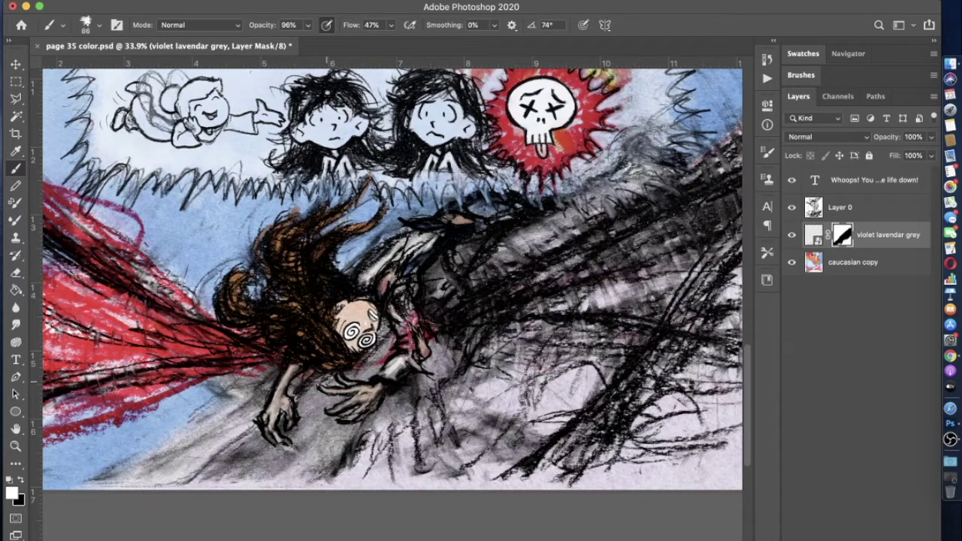
# Enlarge the brush to 198 and lower its opacity to 38%
pyautogui.press(']')
pyautogui.press(']')
pyautogui.press(']')
pyautogui.press(']')
pyautogui.press(']')
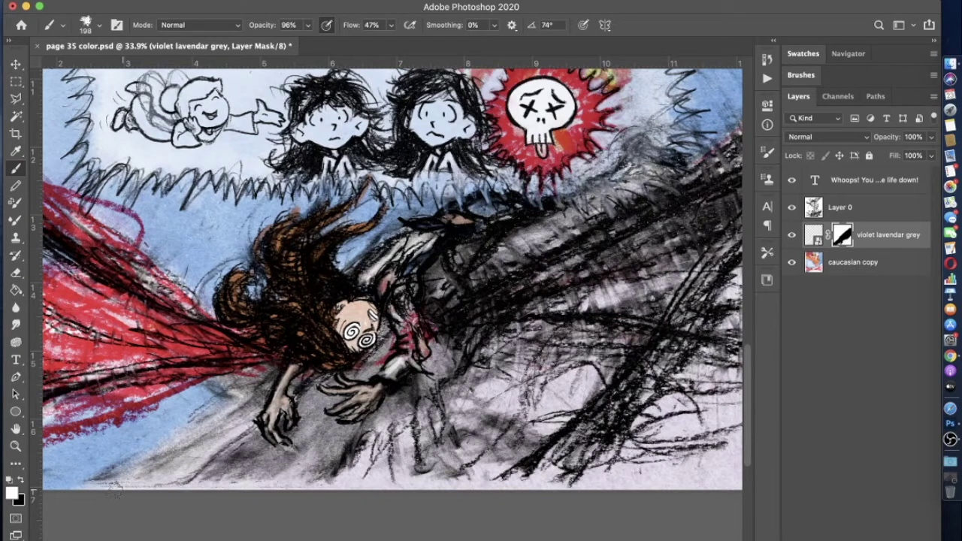
pyautogui.click(307, 25)
pyautogui.moveTo(288, 39); pyautogui.dragTo(275, 42)
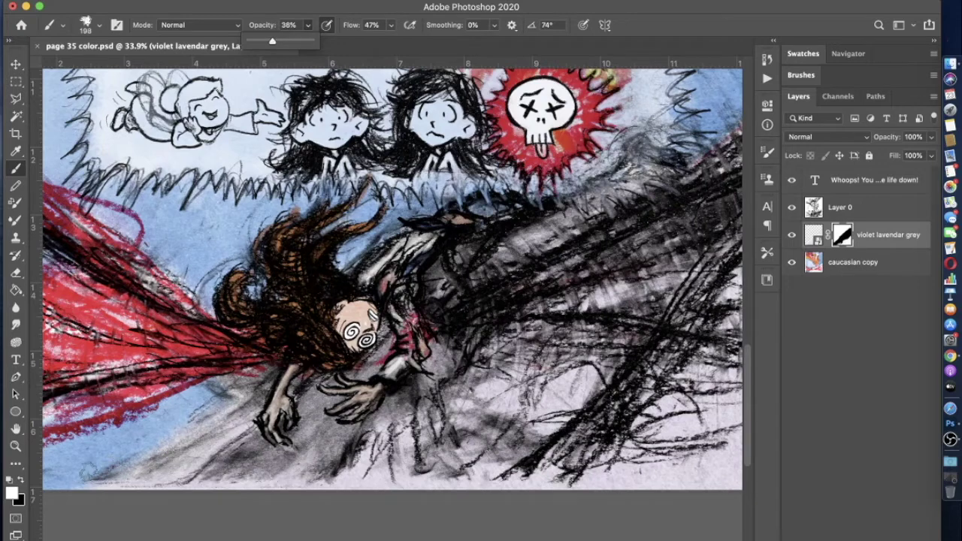
pyautogui.click(83, 499)
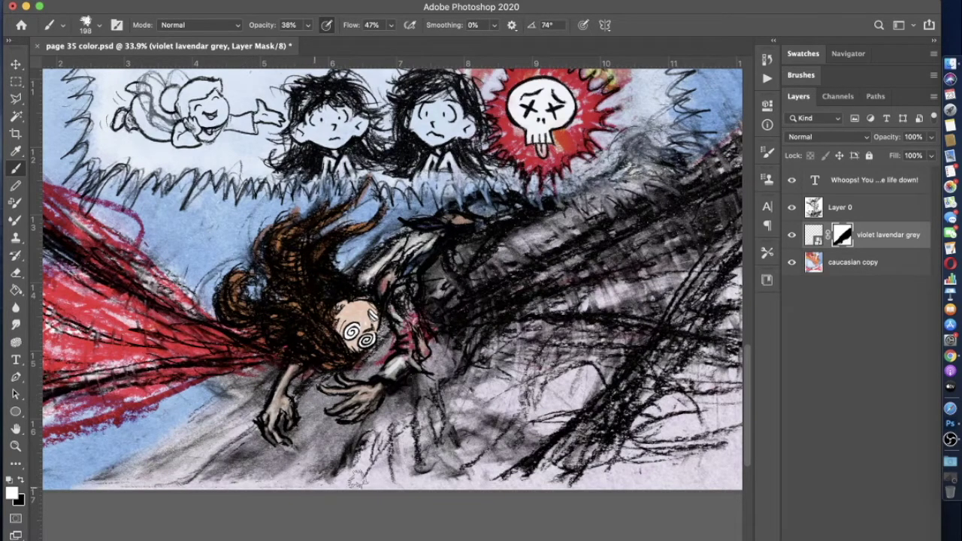
pyautogui.scroll(-3, 314, 490)
pyautogui.scroll(-1, 315, 490)
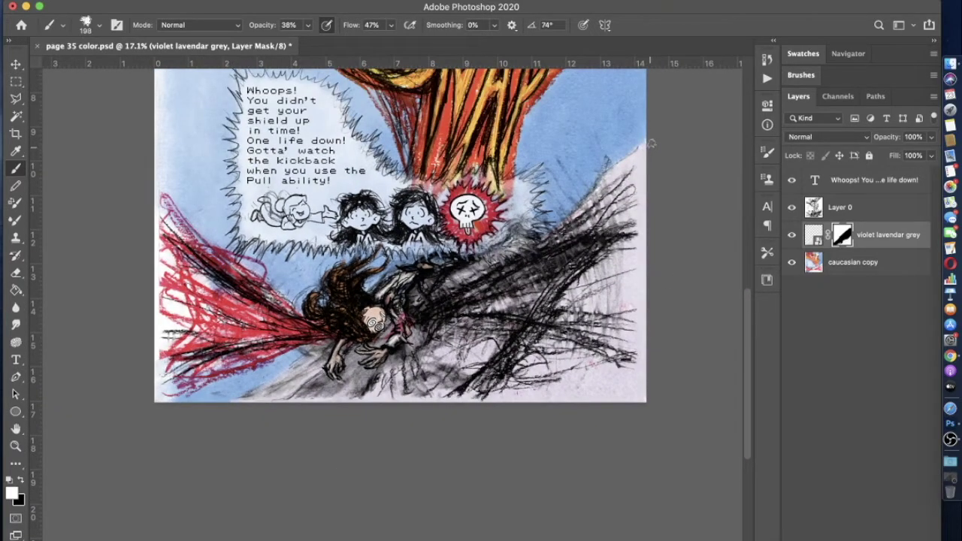
# Compare the page with the texture hidden, then paint black to restore the pale marks to blue sky
pyautogui.click(791, 236)
pyautogui.click(791, 236)
pyautogui.scroll(3, 238, 284)
pyautogui.scroll(3, 543, 249)
pyautogui.hscroll(2, 544, 249)
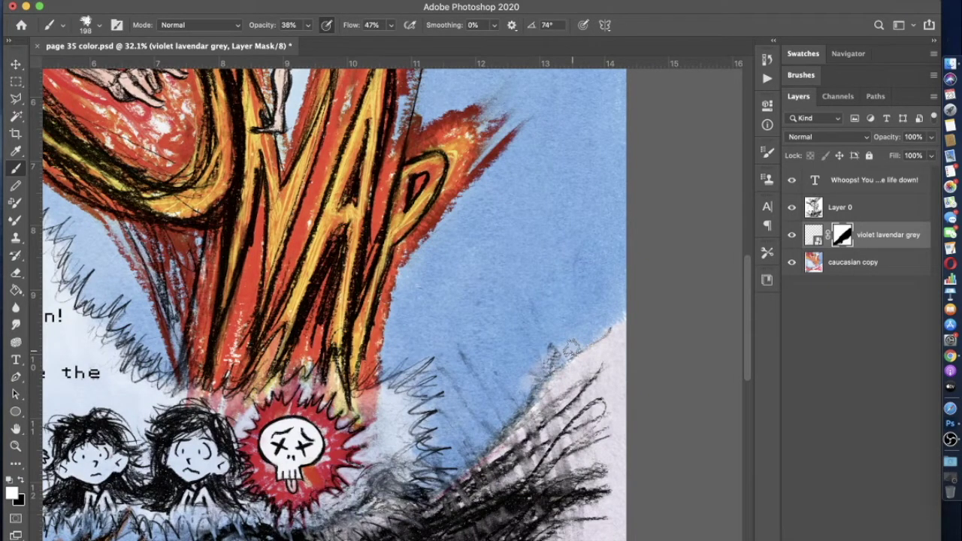
pyautogui.press('x')
pyautogui.moveTo(573, 351); pyautogui.dragTo(569, 348)
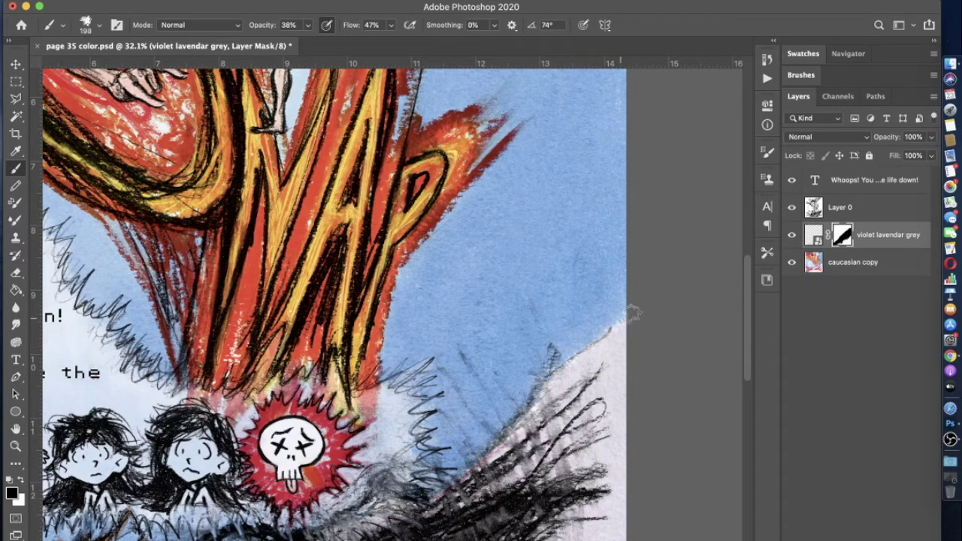
# At 75% opacity, mask out the texture along the rubble's upper edge
pyautogui.click(307, 25)
pyautogui.moveTo(306, 41); pyautogui.dragTo(331, 42)
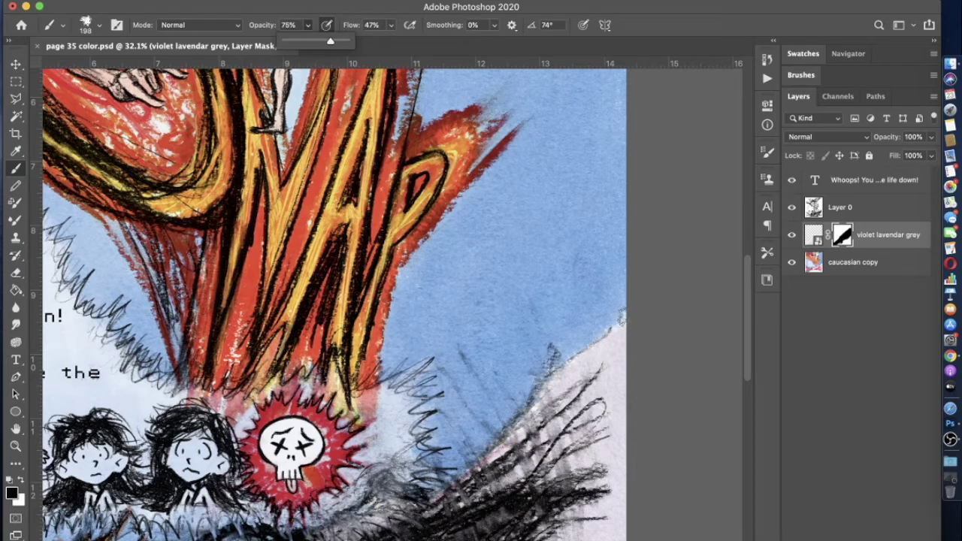
pyautogui.moveTo(621, 311); pyautogui.dragTo(613, 325)
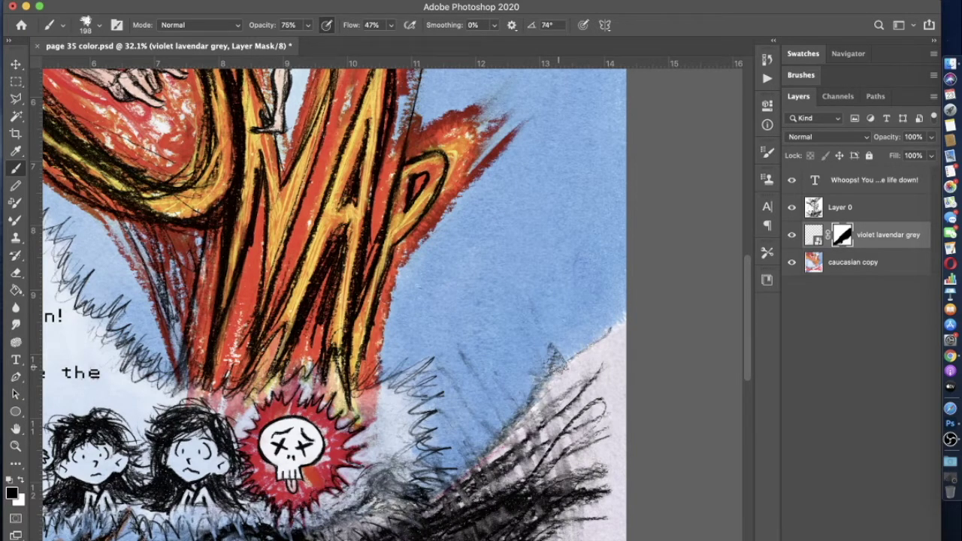
# Soften the rubble edge with a 476 brush at 35%, then set 18% opacity and size 508
pyautogui.press('3')
pyautogui.press('5')
pyautogui.click(570, 366)
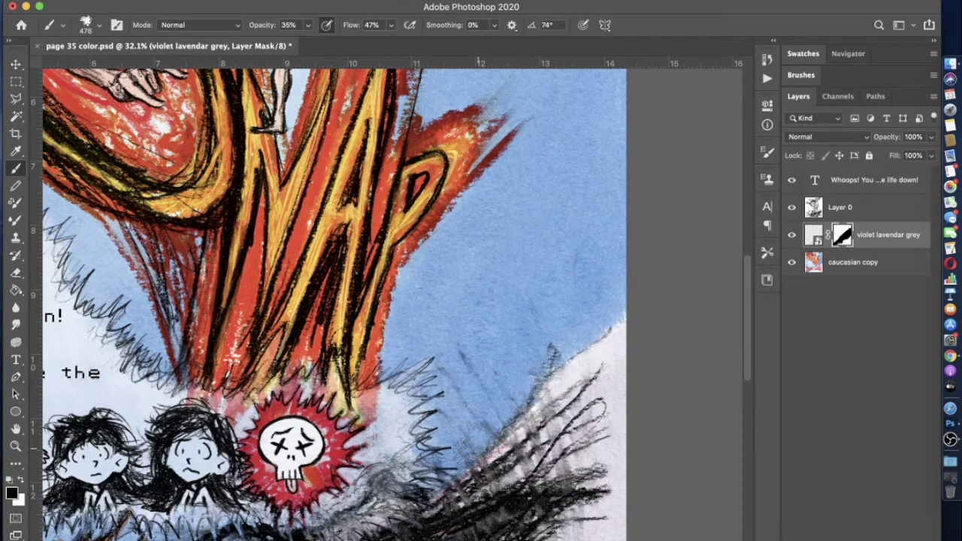
pyautogui.scroll(-3, 334, 304)
pyautogui.press('1')
pyautogui.press('8')
pyautogui.press(']')
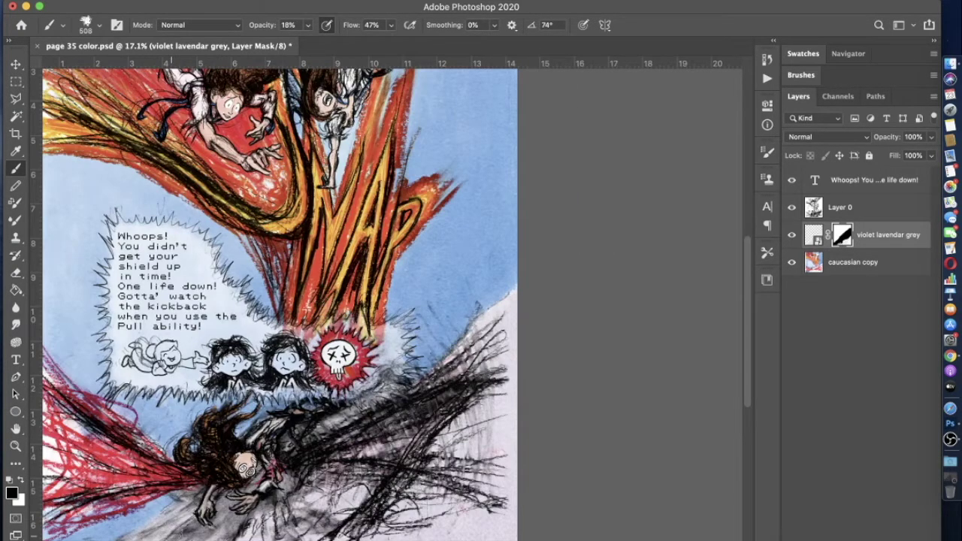
# Set the violet lavendar grey layer's blend mode to Multiply and raise brush opacity to 100%
pyautogui.click(201, 0)
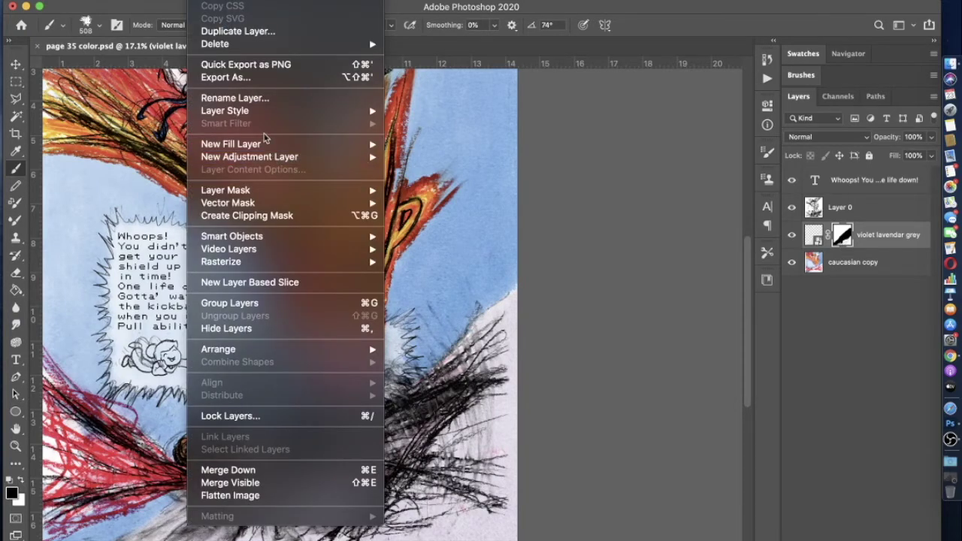
pyautogui.moveTo(263, 113)
pyautogui.click(439, 111)
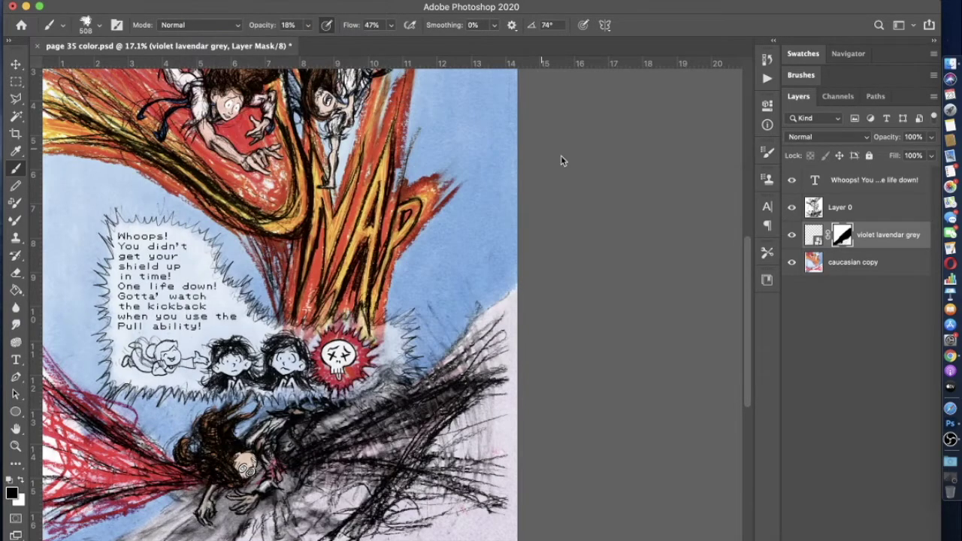
pyautogui.click(688, 236)
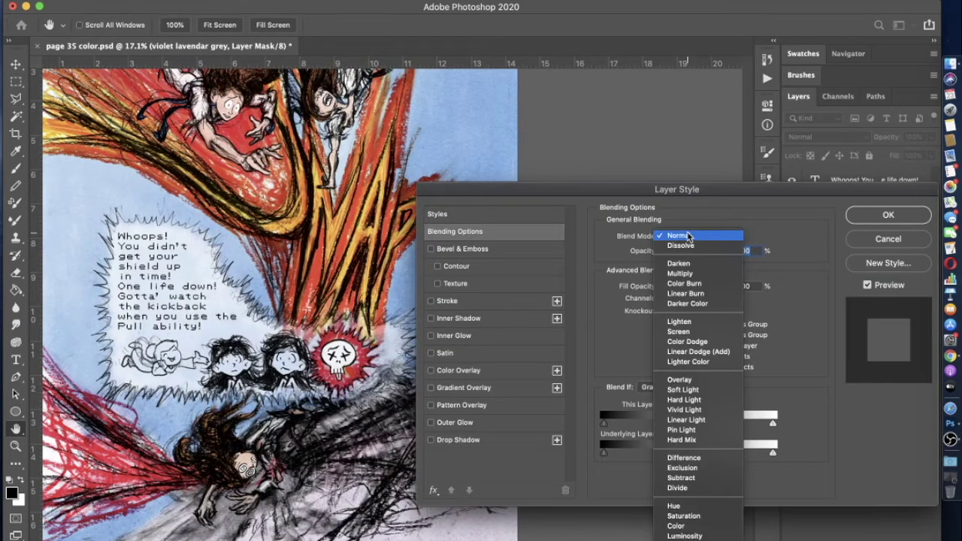
pyautogui.click(693, 276)
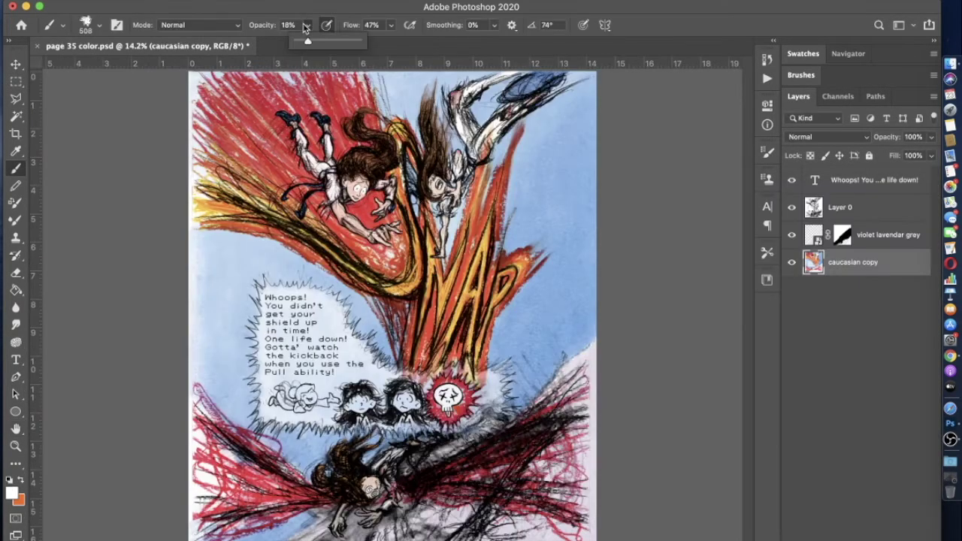
pyautogui.moveTo(304, 24); pyautogui.dragTo(385, 40)
# Lower the brush opacity to 24%
pyautogui.scroll(3, 525, 397)
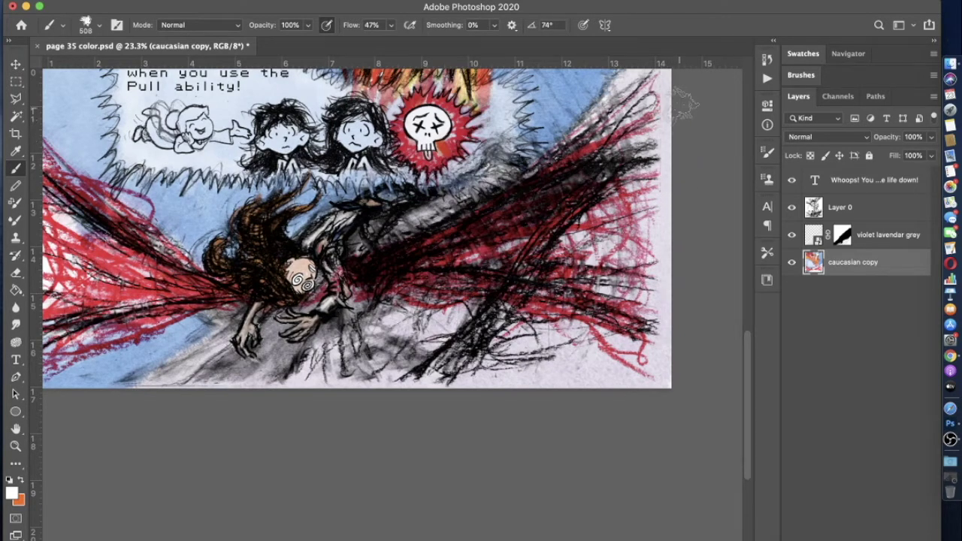
pyautogui.scroll(3, 680, 106)
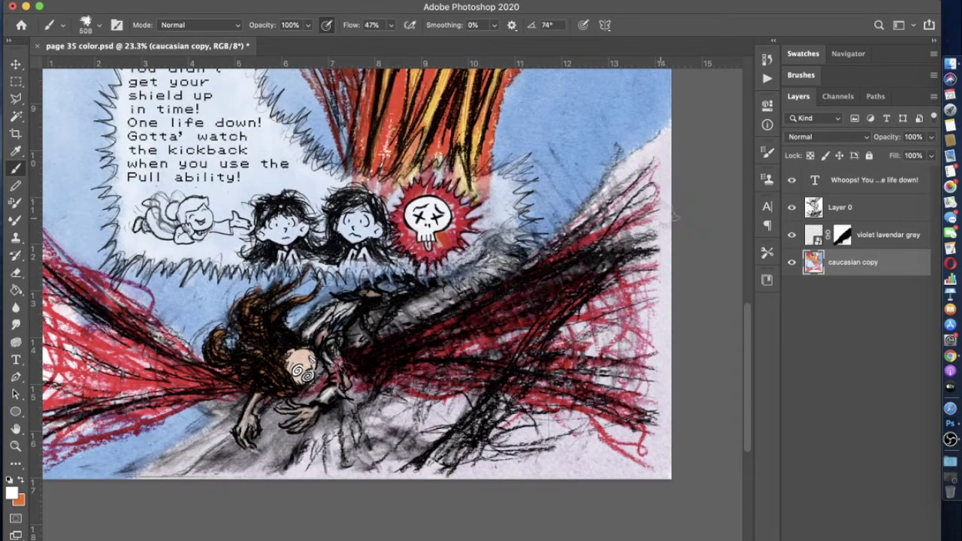
pyautogui.hscroll(-5, 677, 170)
pyautogui.hscroll(-2, 295, 433)
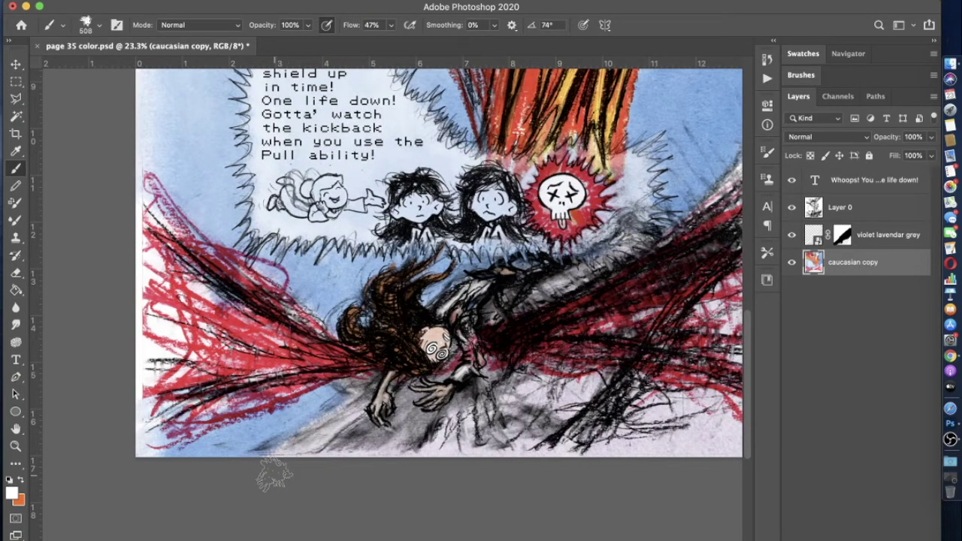
pyautogui.click(307, 25)
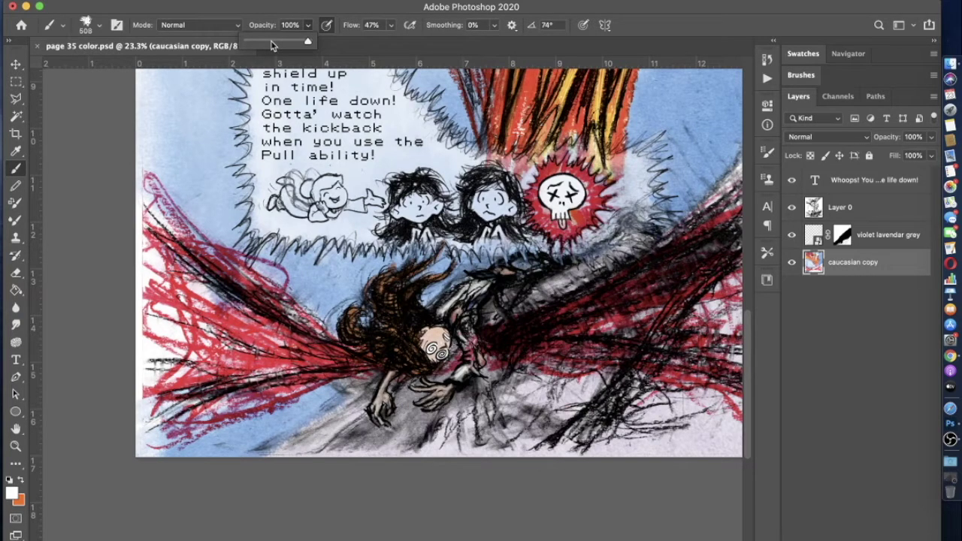
pyautogui.moveTo(272, 43); pyautogui.dragTo(260, 42)
# Flick the violet lavendar grey layer on and off to compare, leaving it visible
pyautogui.scroll(-2, 393, 313)
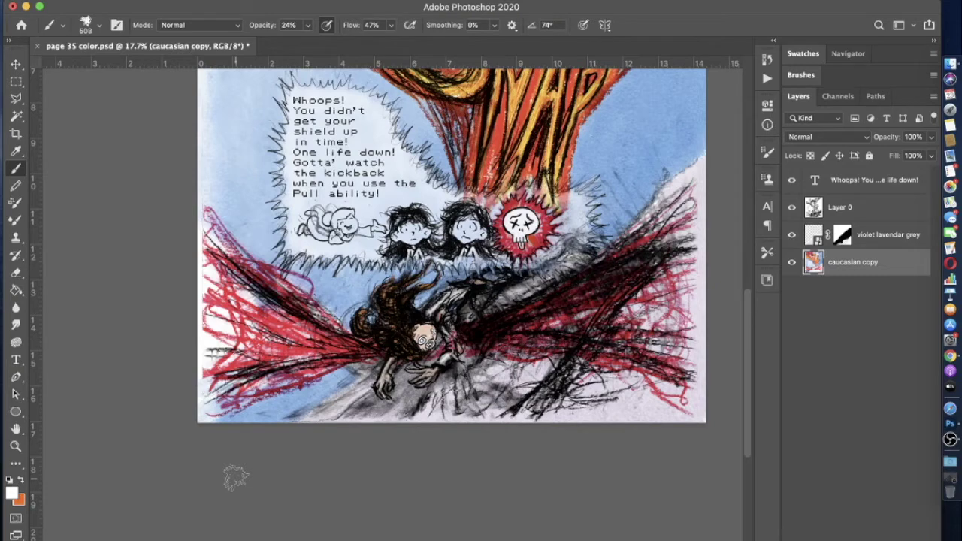
pyautogui.scroll(2, 235, 477)
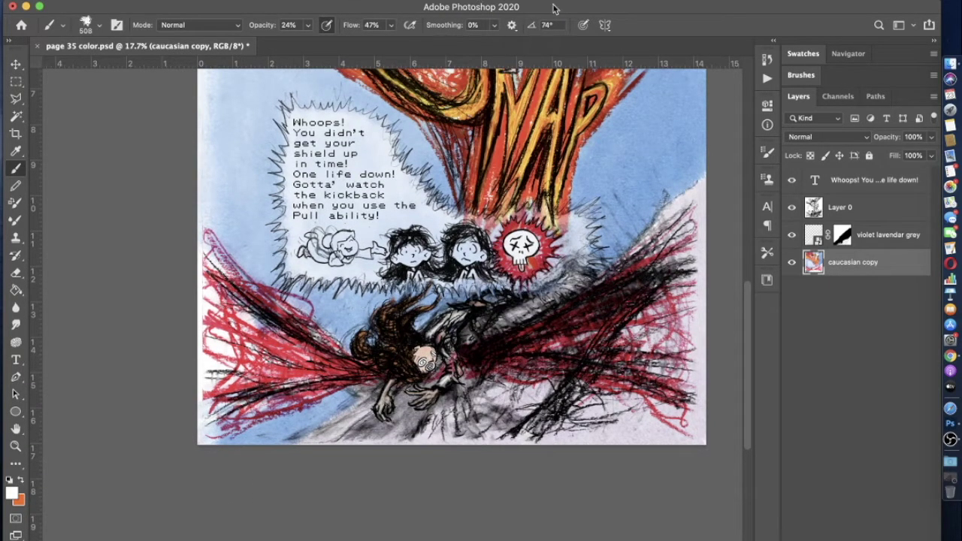
pyautogui.click(790, 235)
pyautogui.click(791, 235)
pyautogui.click(790, 235)
pyautogui.click(791, 236)
pyautogui.click(791, 235)
pyautogui.click(791, 235)
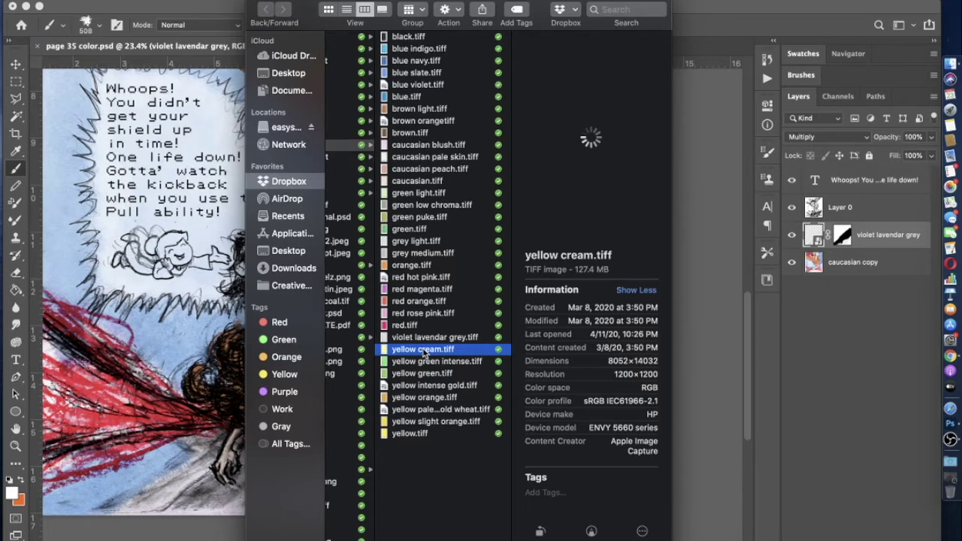
# Browse the Finder texture list and drag yellow pale gold wheat.tiff onto the Photoshop page
pyautogui.press('Down')
pyautogui.press('Down')
pyautogui.press('Down')
pyautogui.hscroll(3, 223, 475)
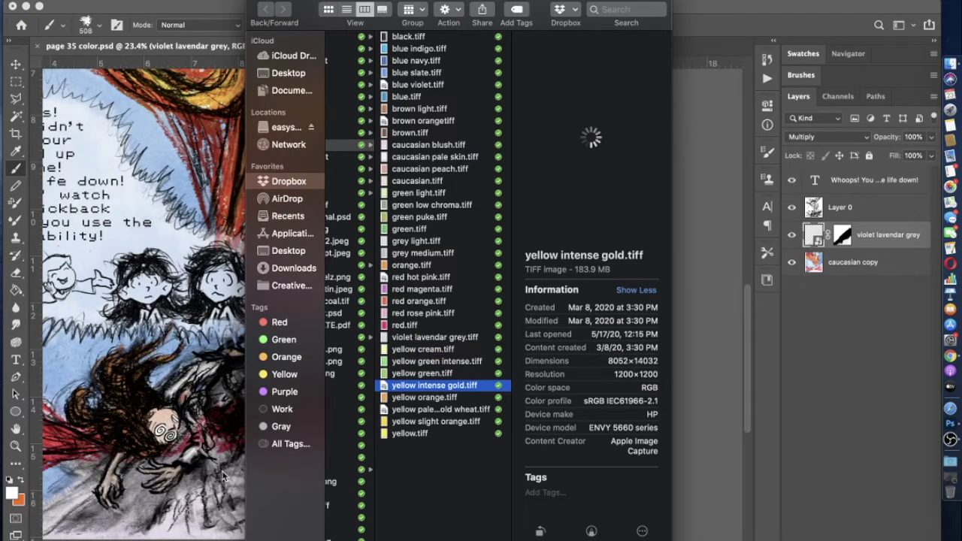
pyautogui.hscroll(5, 224, 475)
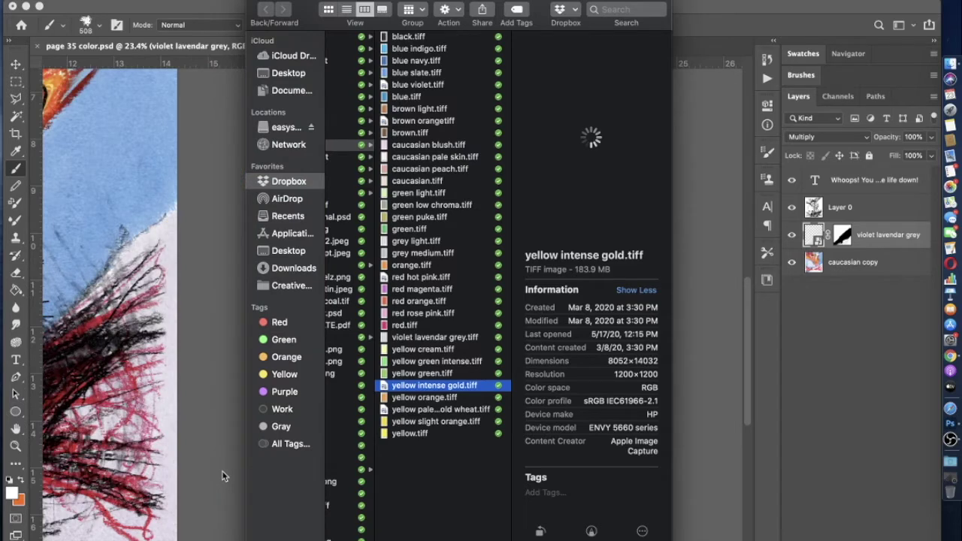
pyautogui.hscroll(-3, 223, 475)
pyautogui.scroll(-2, 223, 475)
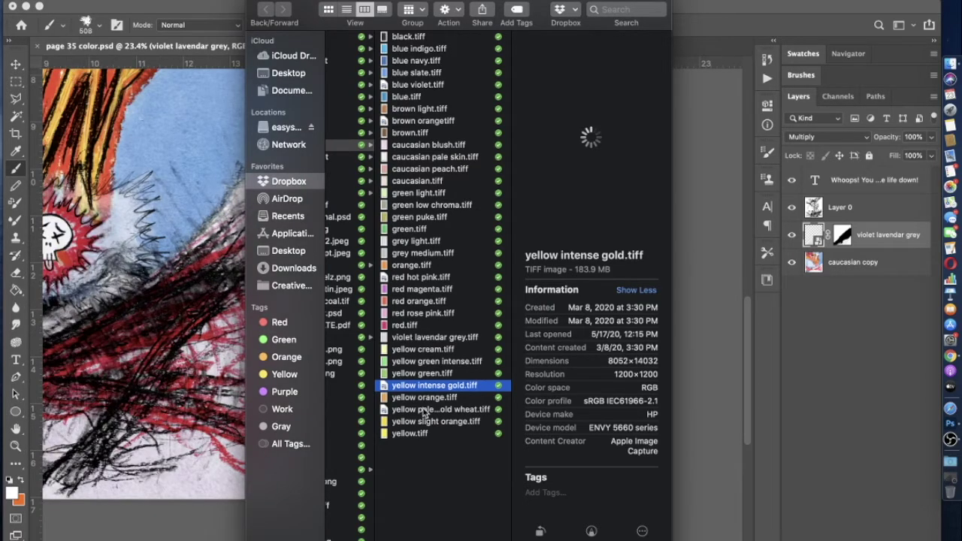
pyautogui.moveTo(426, 413); pyautogui.dragTo(197, 453)
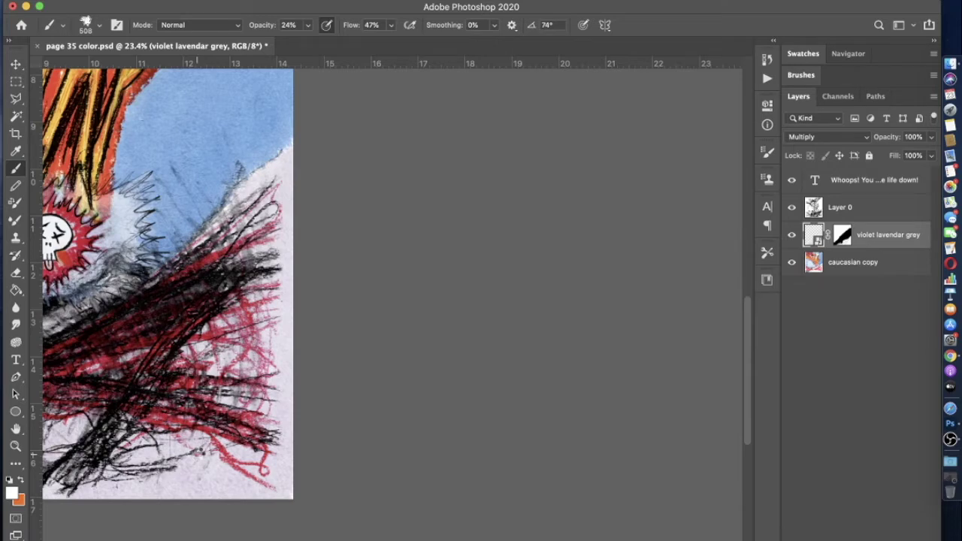
# Free-transform the wheat texture, rotating it 60° and scaling it to about 147%
pyautogui.press('super+t')
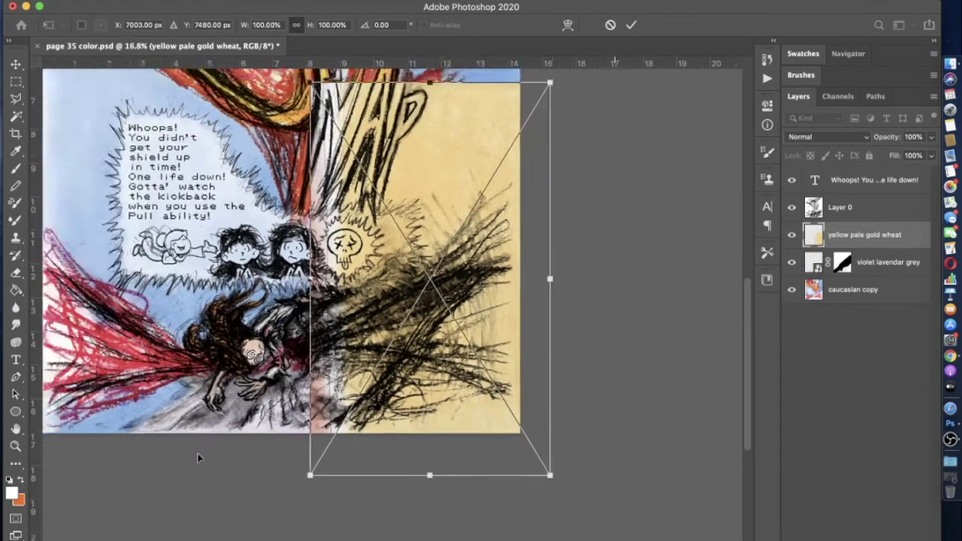
pyautogui.press('super+minus')
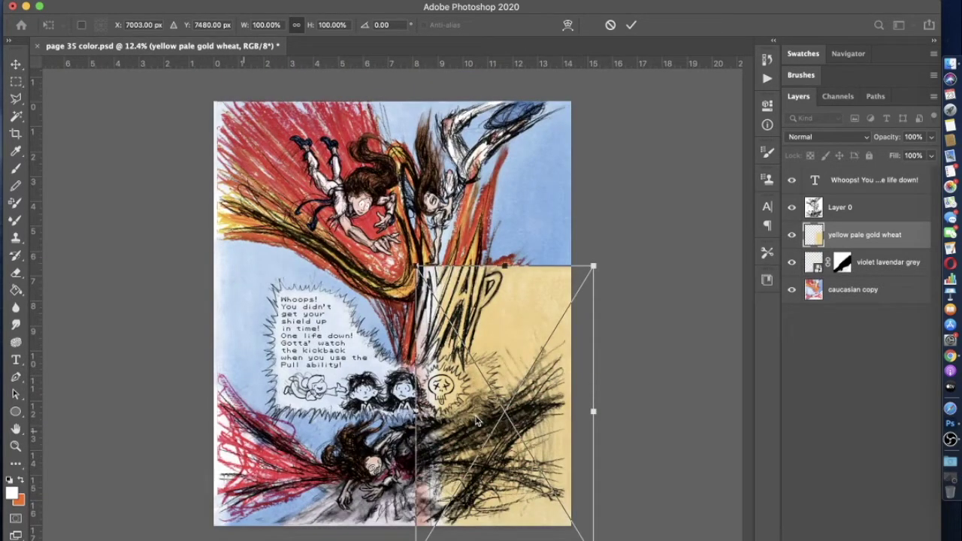
pyautogui.moveTo(476, 421); pyautogui.dragTo(334, 408)
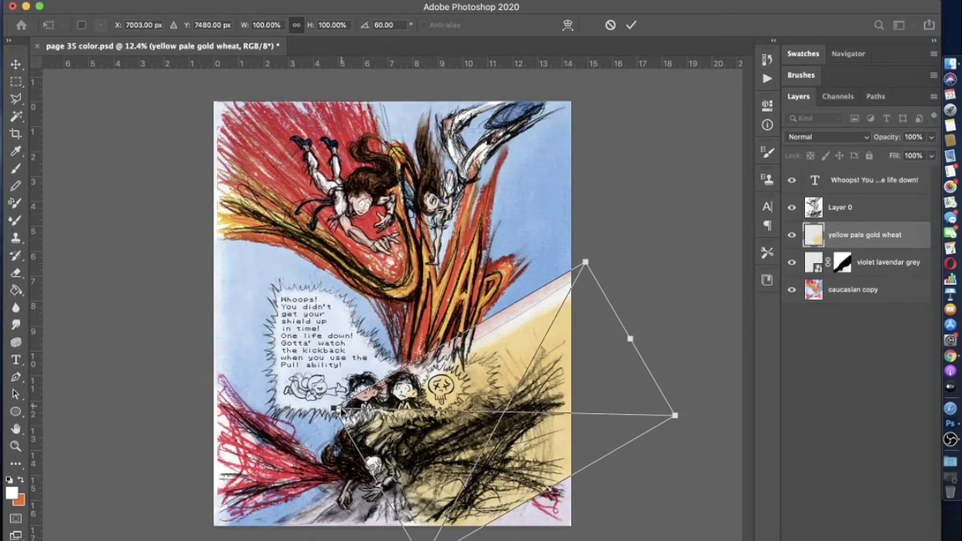
pyautogui.moveTo(334, 408); pyautogui.dragTo(162, 480)
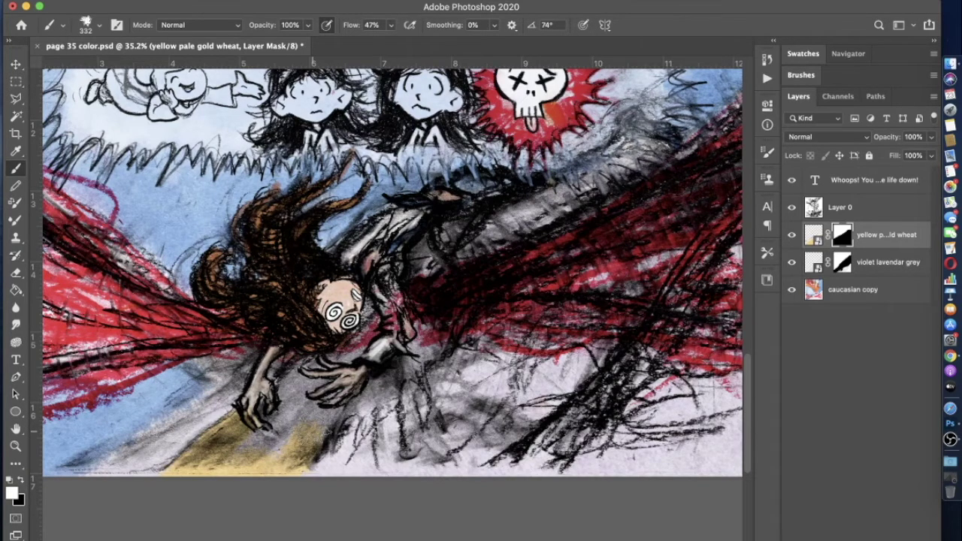
# Paint the wheat mask white along the diagonal rubble band, bottom right and right-middle rubble
pyautogui.scroll(-2, 546, 313)
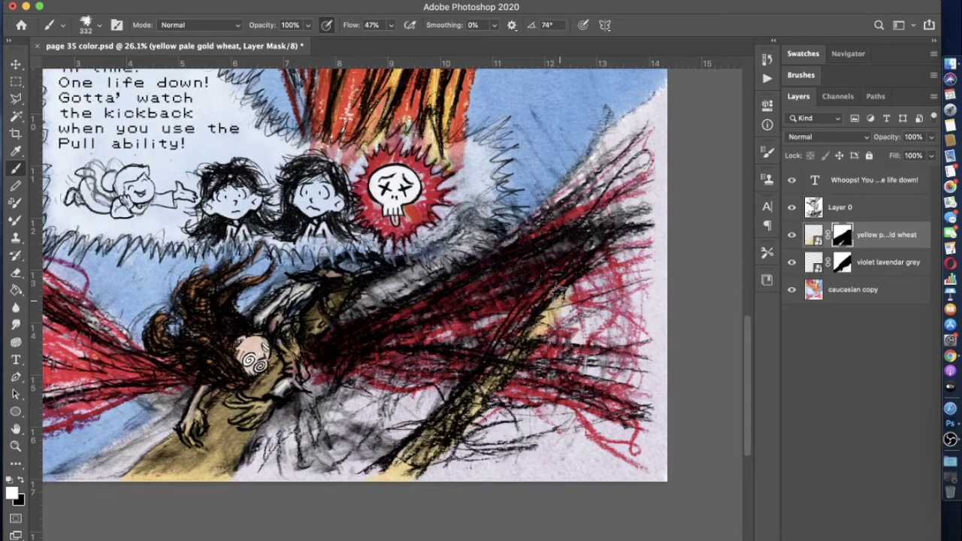
pyautogui.moveTo(560, 293)
pyautogui.mouseDown()
pyautogui.moveTo(646, 143)
pyautogui.moveTo(503, 346)
pyautogui.moveTo(514, 308)
pyautogui.mouseUp()
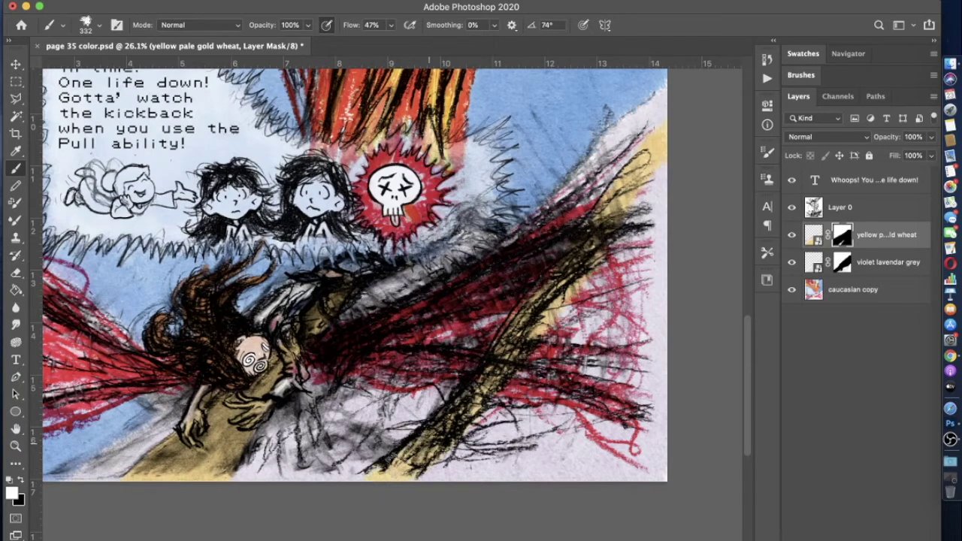
pyautogui.moveTo(511, 399)
pyautogui.mouseDown()
pyautogui.moveTo(537, 463)
pyautogui.moveTo(617, 485)
pyautogui.moveTo(663, 481)
pyautogui.mouseUp()
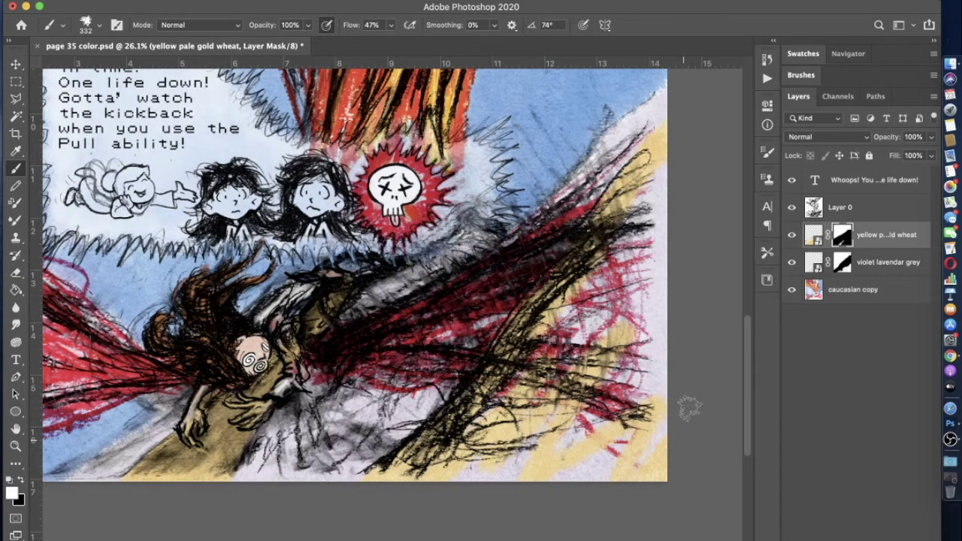
pyautogui.moveTo(689, 407)
pyautogui.mouseDown()
pyautogui.moveTo(609, 316)
pyautogui.moveTo(549, 383)
pyautogui.moveTo(556, 444)
pyautogui.moveTo(526, 413)
pyautogui.mouseUp()
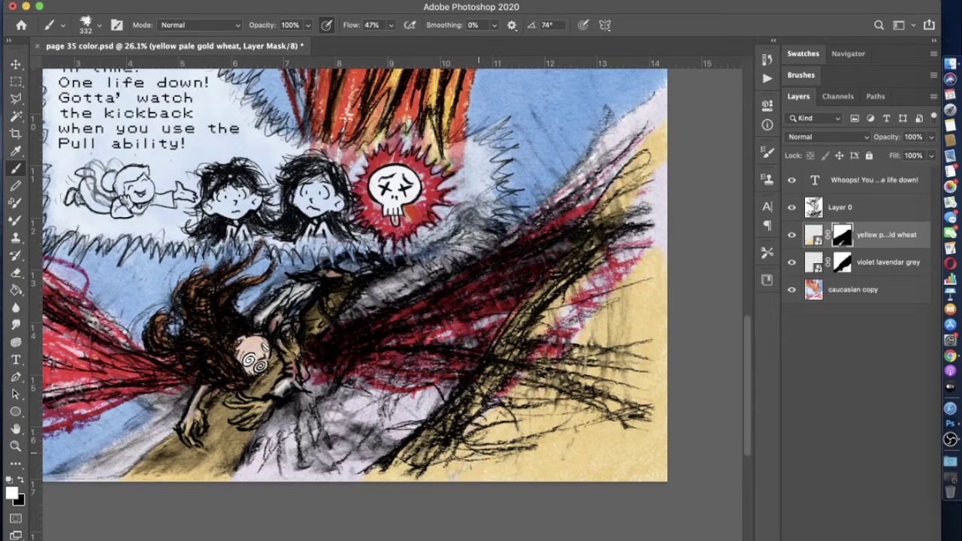
pyautogui.moveTo(481, 398)
pyautogui.mouseDown()
pyautogui.moveTo(654, 256)
pyautogui.moveTo(676, 211)
pyautogui.moveTo(639, 241)
pyautogui.moveTo(632, 210)
pyautogui.moveTo(666, 175)
pyautogui.moveTo(661, 197)
pyautogui.moveTo(674, 155)
pyautogui.mouseUp()
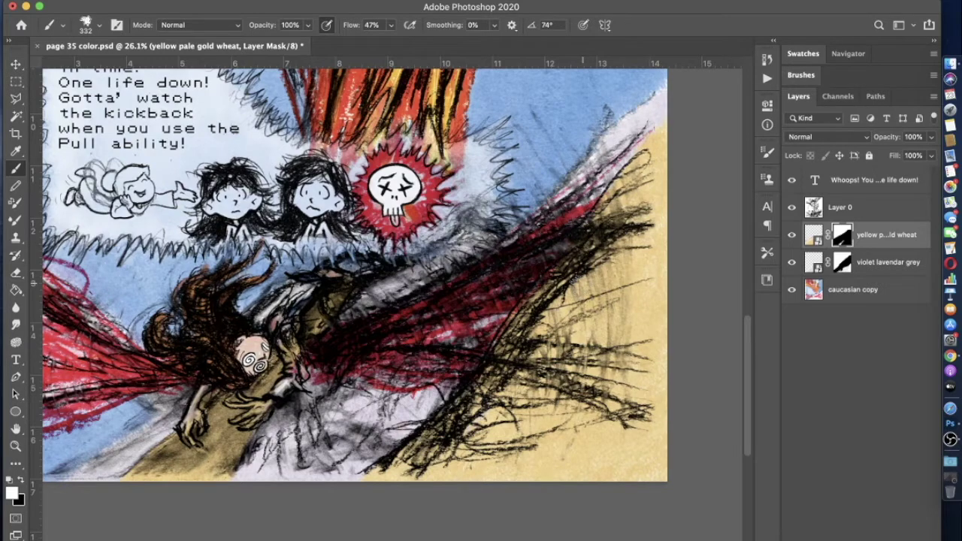
# Set the yellow pale gold wheat layer's blend mode to Multiply
pyautogui.click(197, 0)
pyautogui.moveTo(226, 110)
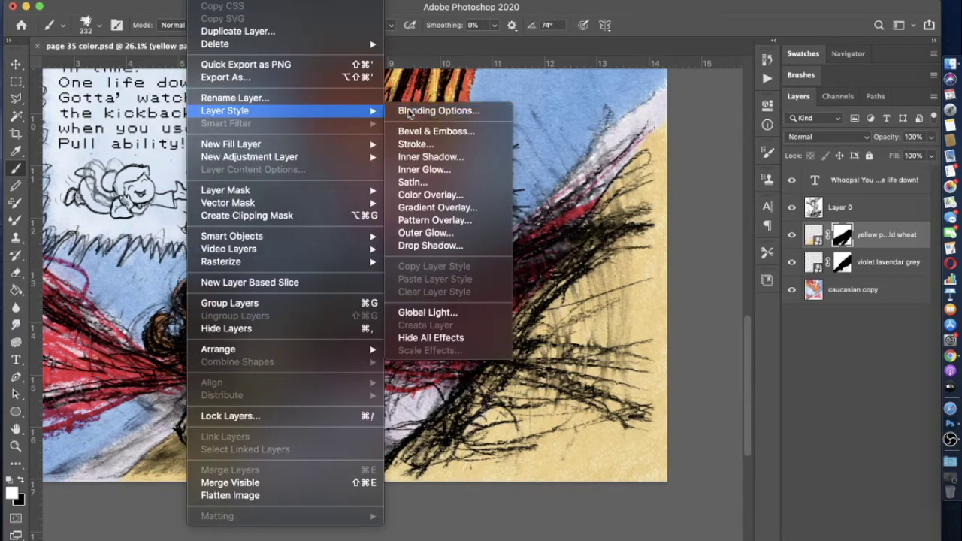
pyautogui.click(409, 112)
pyautogui.click(696, 236)
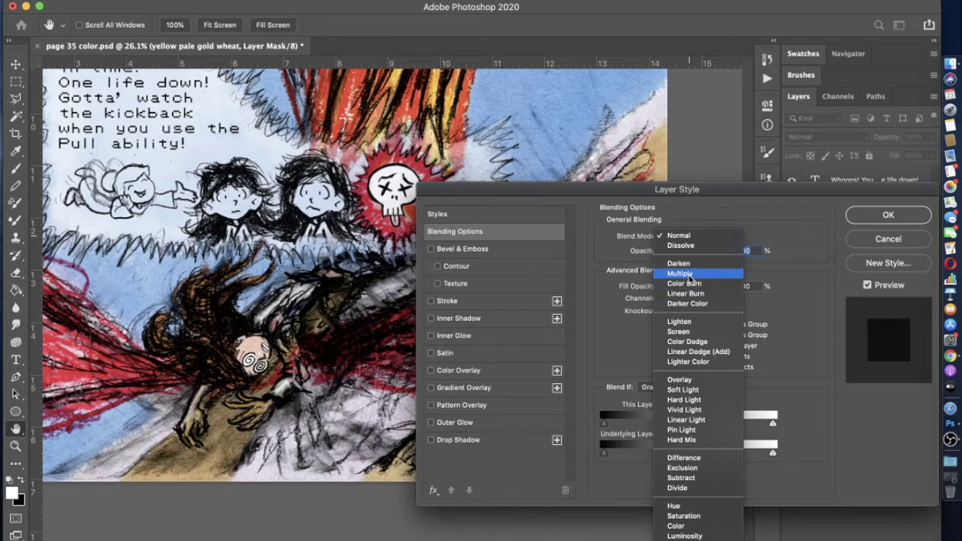
pyautogui.click(690, 273)
pyautogui.press('Return')
# Toggle the wheat layer to compare, then move caucasian copy up directly under Layer 0
pyautogui.click(792, 235)
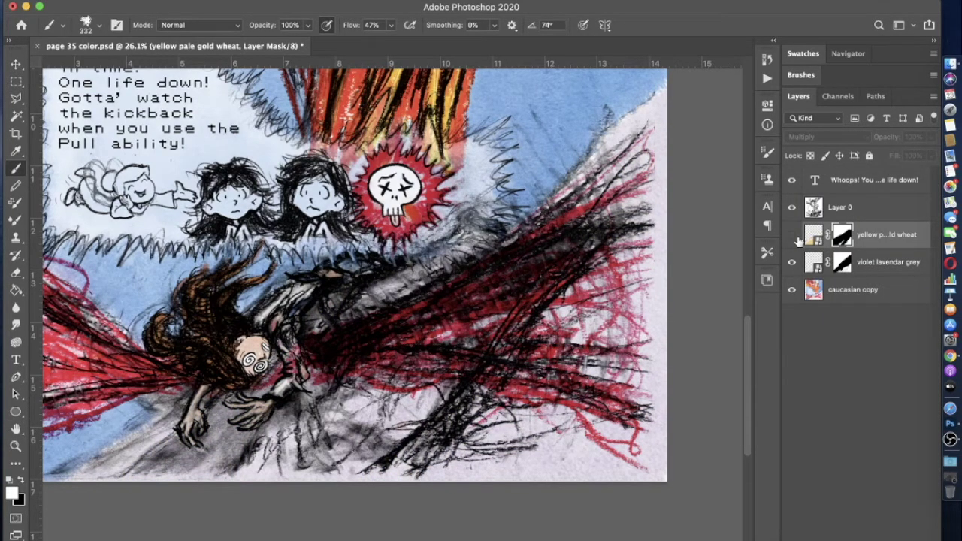
pyautogui.click(792, 234)
pyautogui.moveTo(816, 291); pyautogui.dragTo(817, 227)
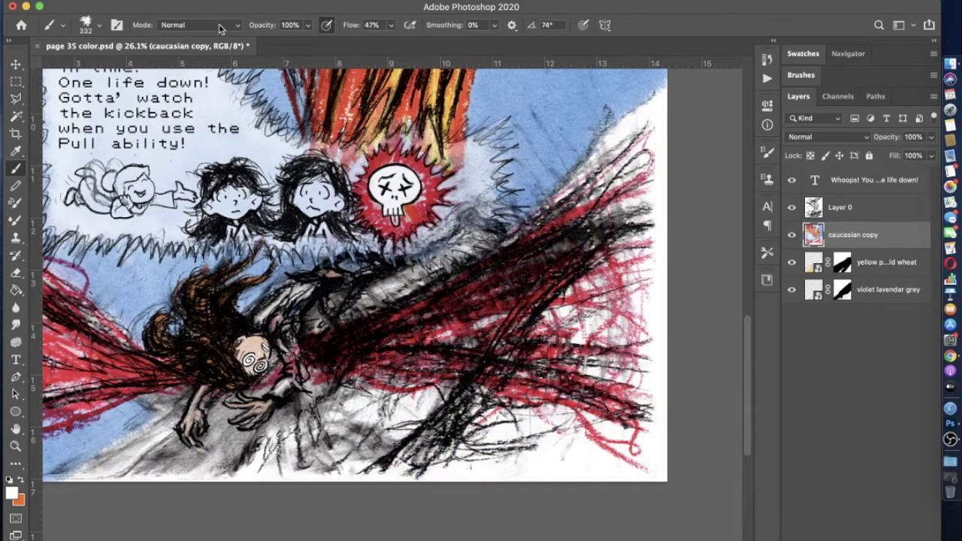
# Set the caucasian copy layer's blend mode to Darken in Blending Options
pyautogui.click(202, 8)
pyautogui.moveTo(263, 113)
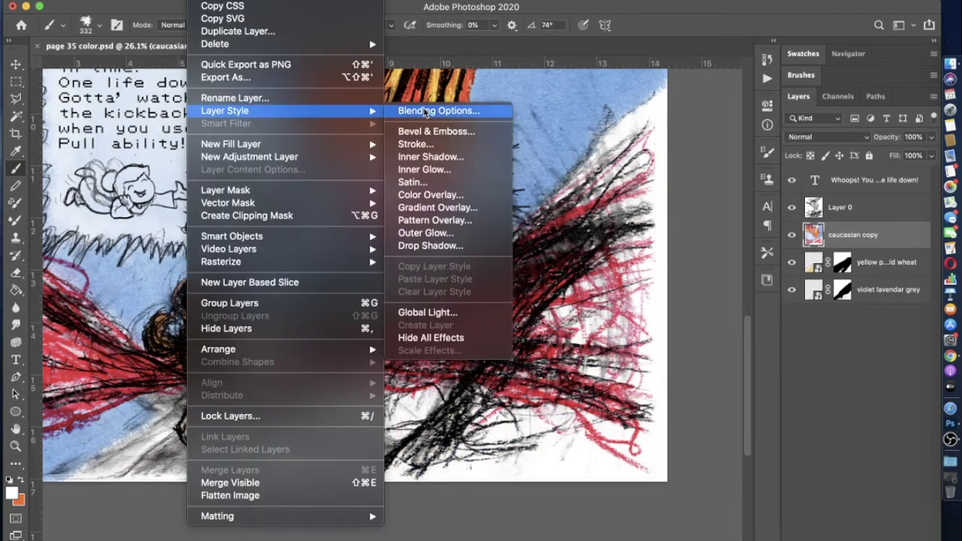
pyautogui.click(427, 112)
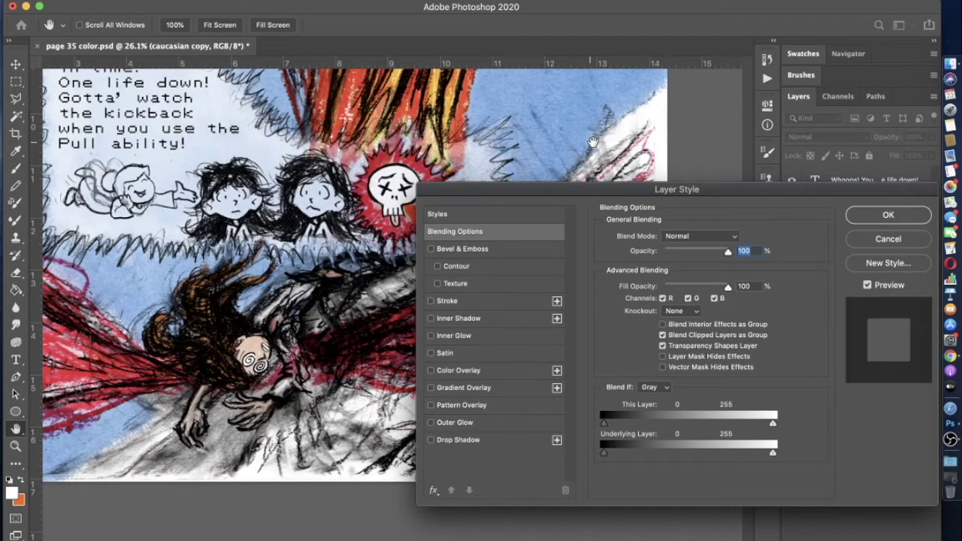
pyautogui.click(700, 236)
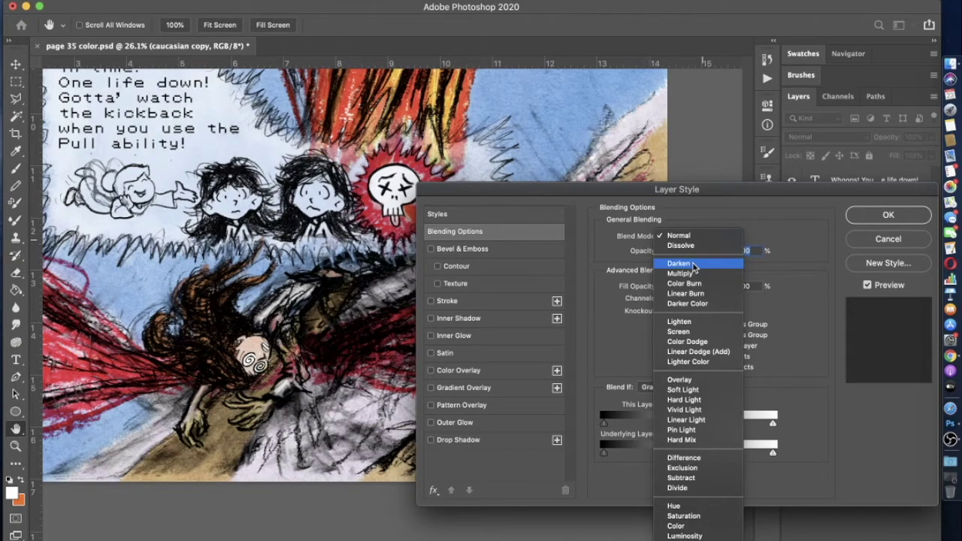
pyautogui.click(693, 264)
pyautogui.moveTo(685, 196)
pyautogui.mouseDown()
pyautogui.moveTo(171, 490)
pyautogui.moveTo(524, 298)
pyautogui.moveTo(488, 174)
pyautogui.moveTo(432, 503)
pyautogui.moveTo(516, 88)
pyautogui.mouseUp()
pyautogui.click(705, 119)
# Compare the page with the wheat texture hidden and shown, then select the yellow pale gold wheat layer
pyautogui.click(793, 262)
pyautogui.click(793, 262)
pyautogui.click(801, 271)
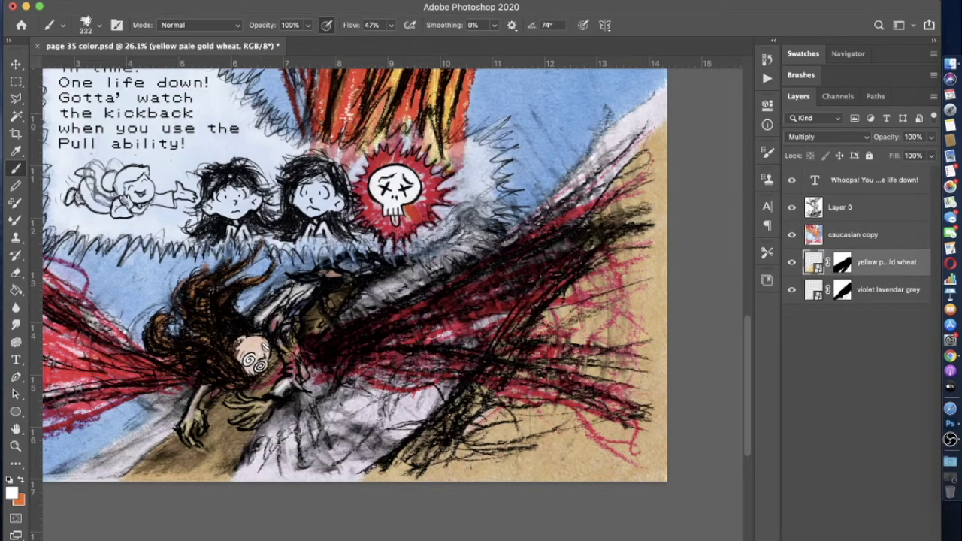
pyautogui.click(203, 7)
# Set the yellow pale gold wheat layer to Normal blending at about 84% opacity
pyautogui.moveTo(233, 113)
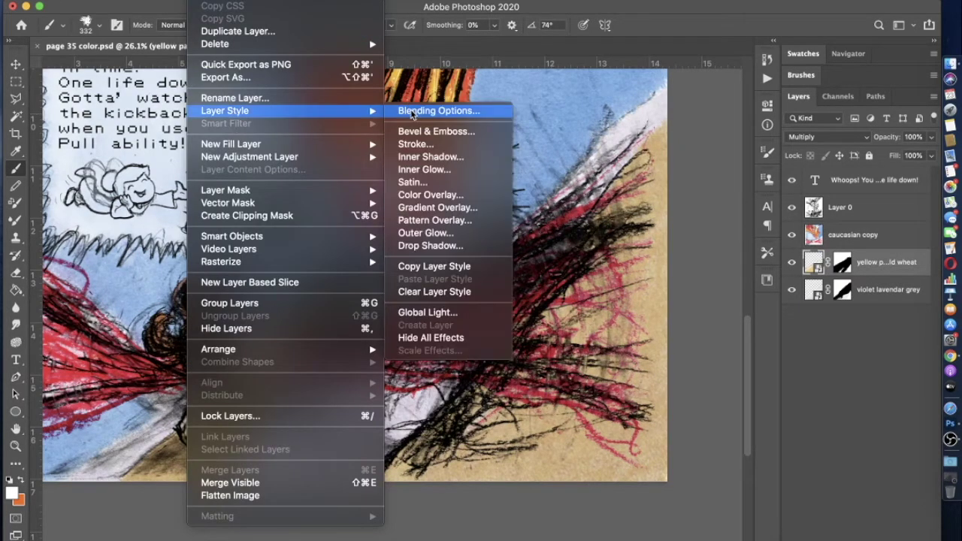
pyautogui.click(412, 111)
pyautogui.click(544, 142)
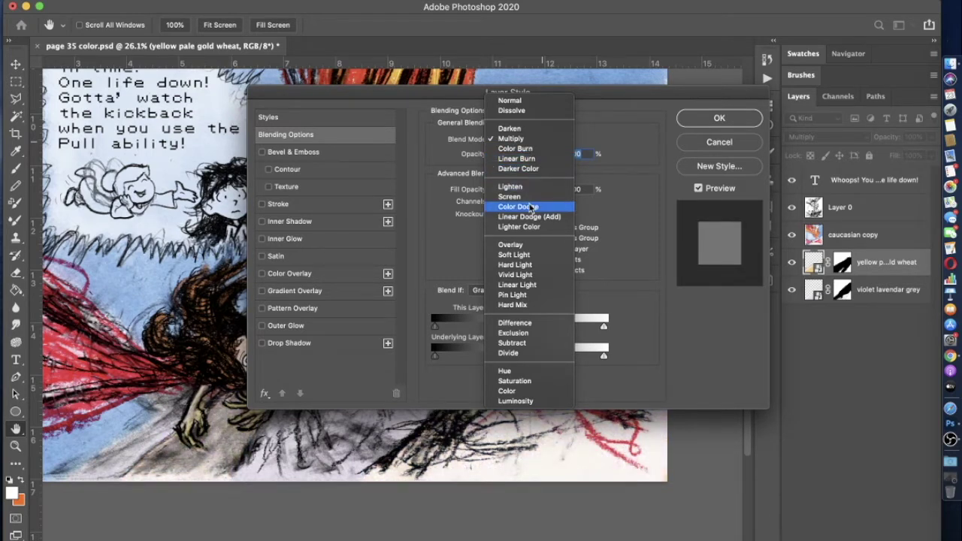
pyautogui.click(509, 103)
pyautogui.moveTo(555, 154); pyautogui.dragTo(485, 160)
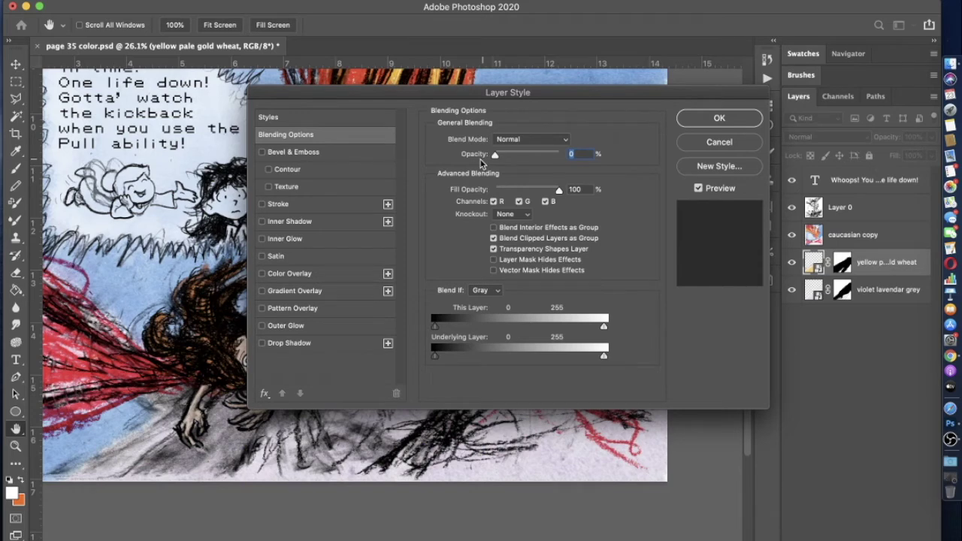
pyautogui.moveTo(481, 163); pyautogui.dragTo(549, 162)
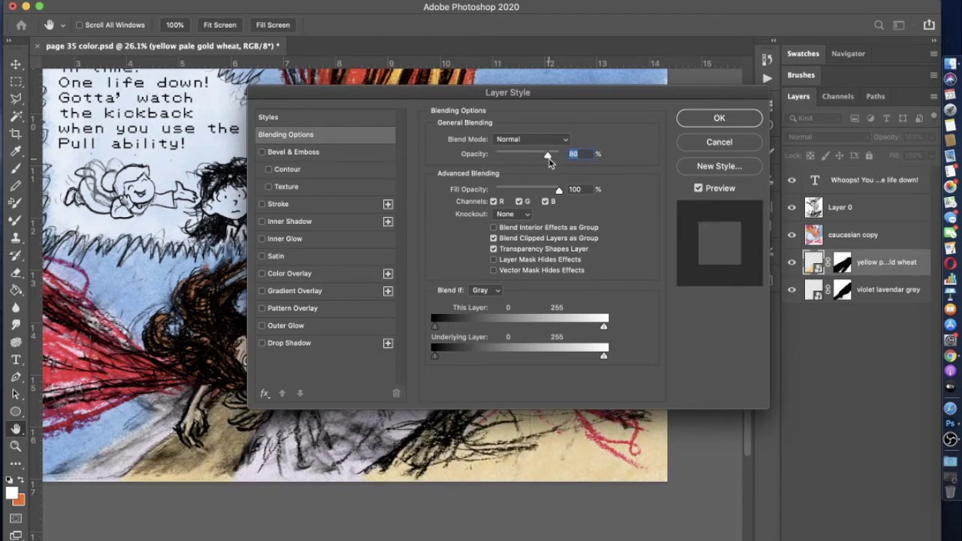
pyautogui.click(720, 119)
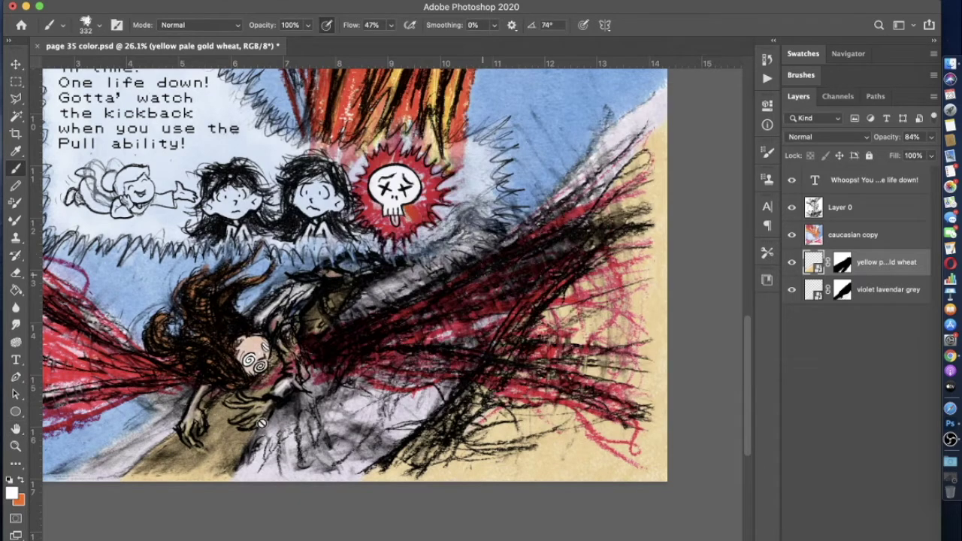
# Target the wheat layer's mask with black and white colours and a 67 px brush
pyautogui.click(843, 263)
pyautogui.click(22, 481)
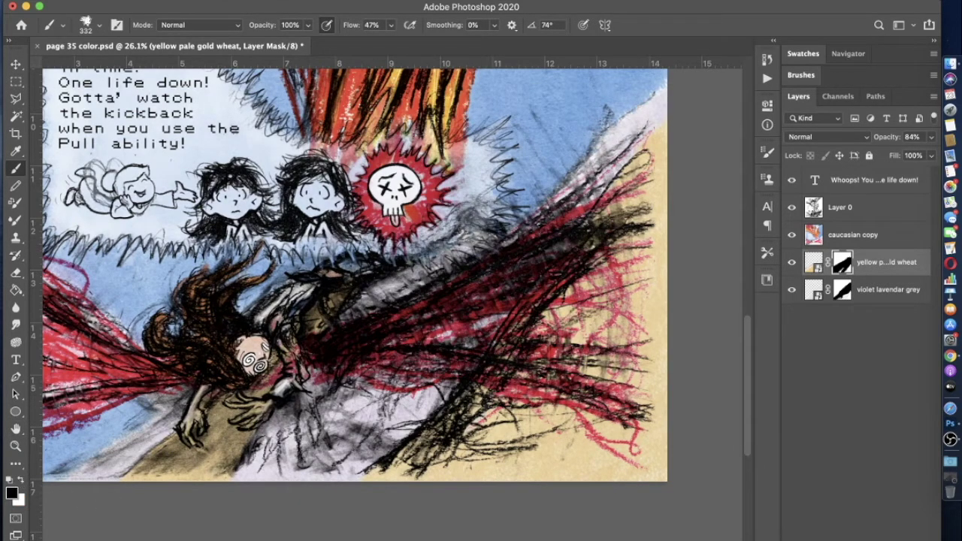
pyautogui.click(308, 25)
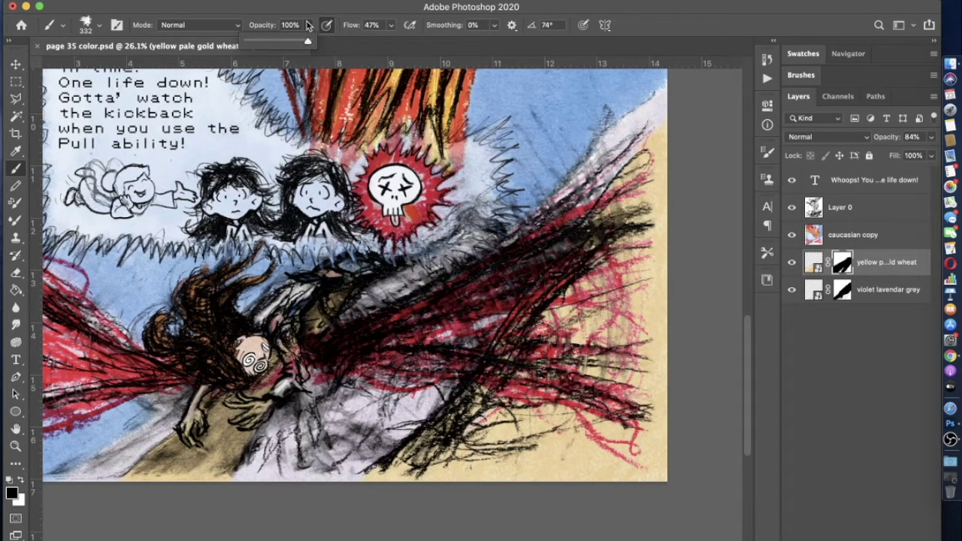
pyautogui.hscroll(-2, 375, 271)
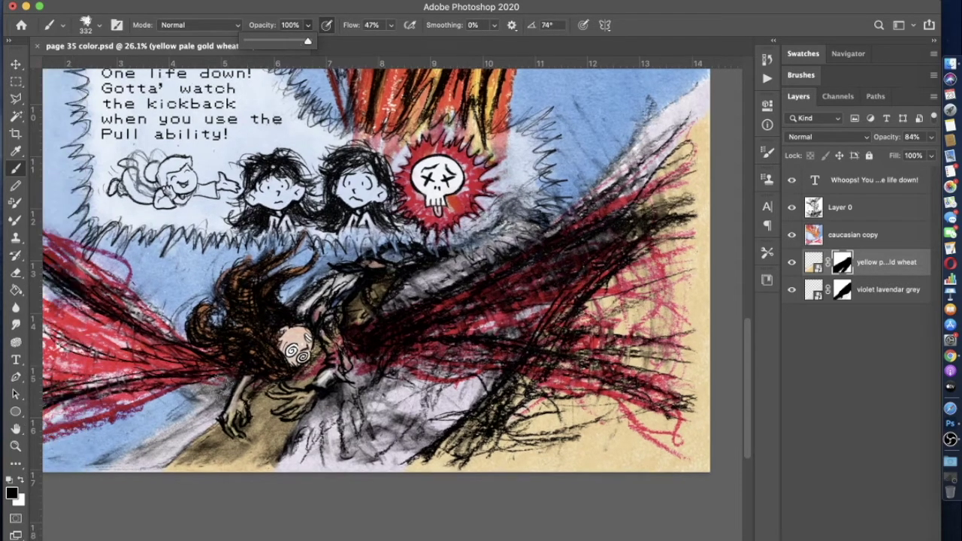
pyautogui.scroll(-2, 375, 271)
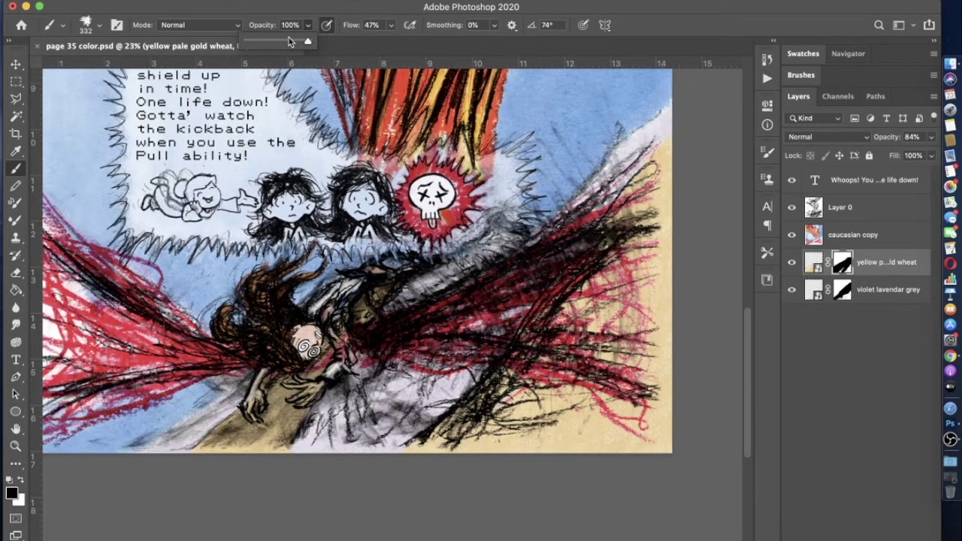
pyautogui.click(98, 27)
pyautogui.click(105, 68)
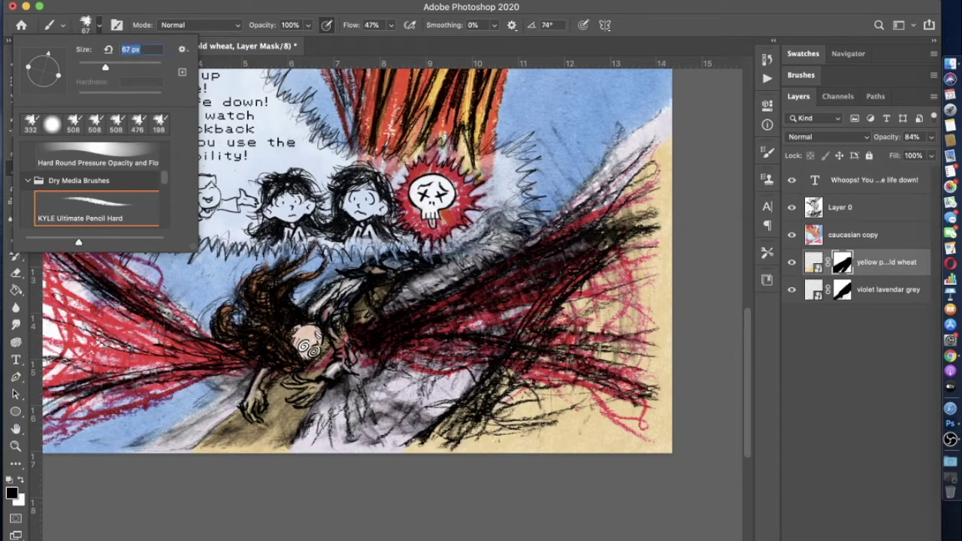
# Inspect the rubble and switch the mask painting colour to white
pyautogui.scroll(5, 397, 312)
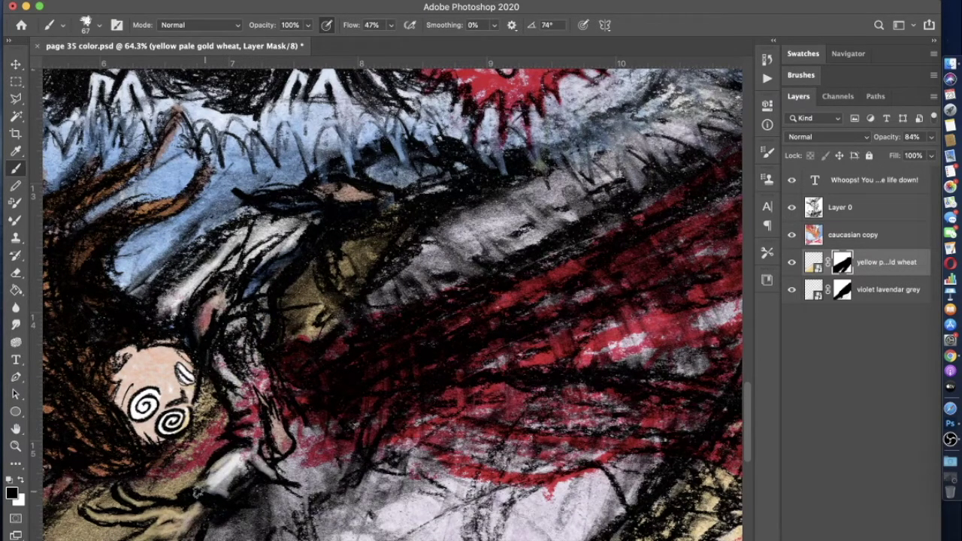
pyautogui.scroll(-2, 232, 450)
pyautogui.hscroll(-2, 231, 450)
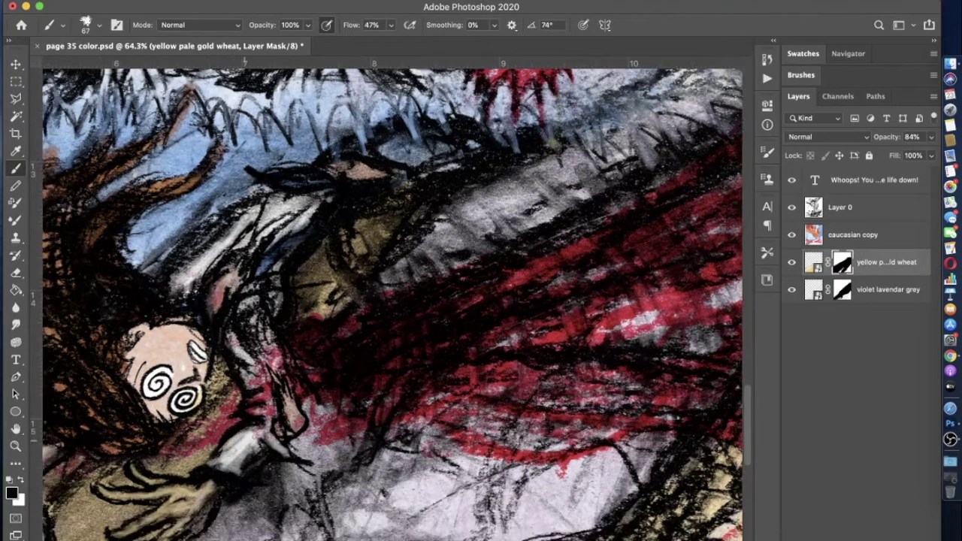
pyautogui.scroll(-5, 274, 380)
pyautogui.hscroll(-5, 274, 380)
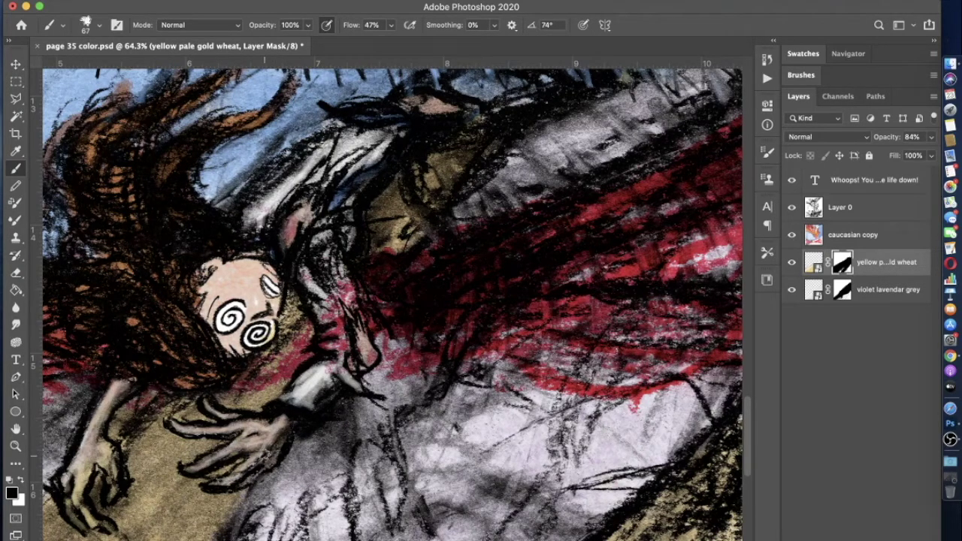
pyautogui.scroll(-2, 277, 434)
pyautogui.scroll(-3, 265, 450)
pyautogui.hscroll(-3, 265, 449)
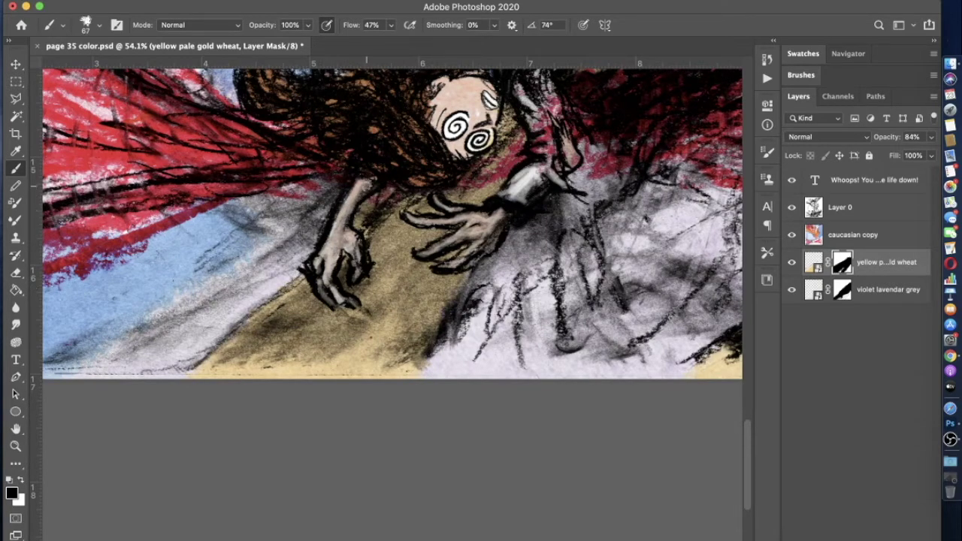
pyautogui.scroll(-3, 366, 188)
pyautogui.scroll(3, 336, 306)
pyautogui.scroll(1, 336, 306)
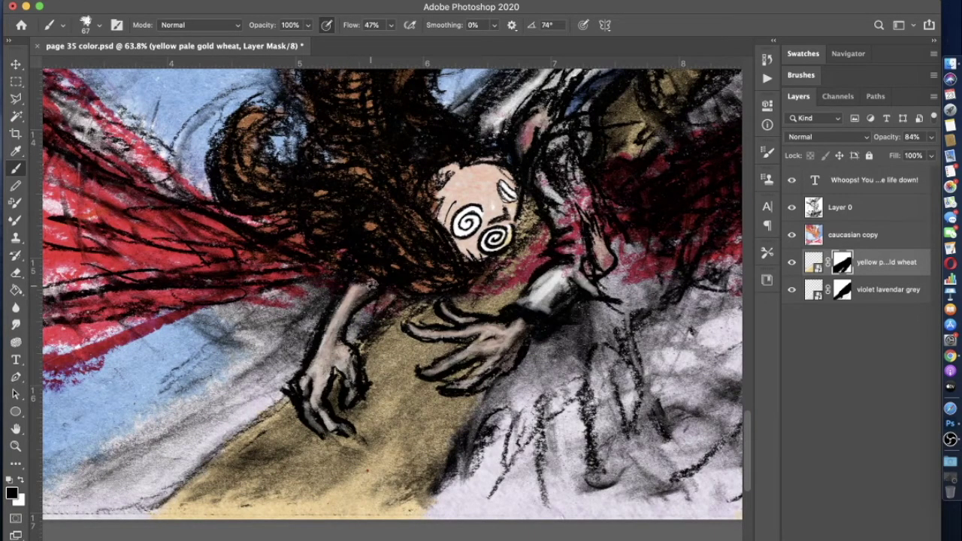
pyautogui.scroll(-2, 382, 279)
pyautogui.scroll(3, 382, 280)
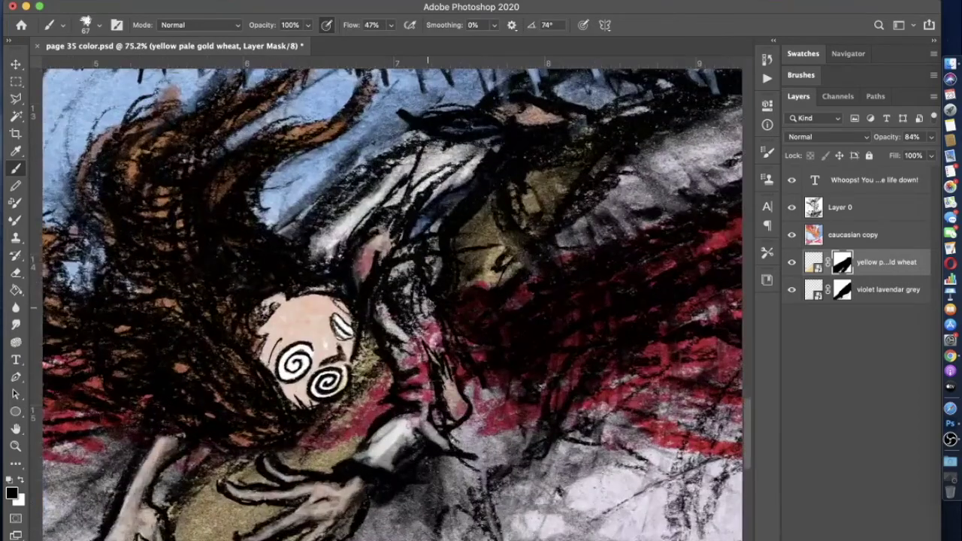
pyautogui.scroll(-1, 430, 303)
pyautogui.scroll(-2, 511, 301)
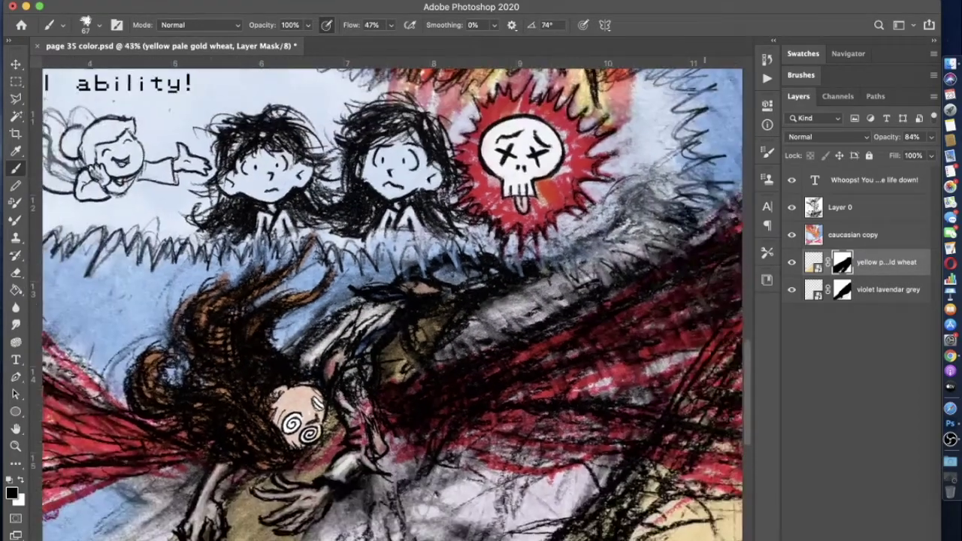
pyautogui.scroll(2, 447, 400)
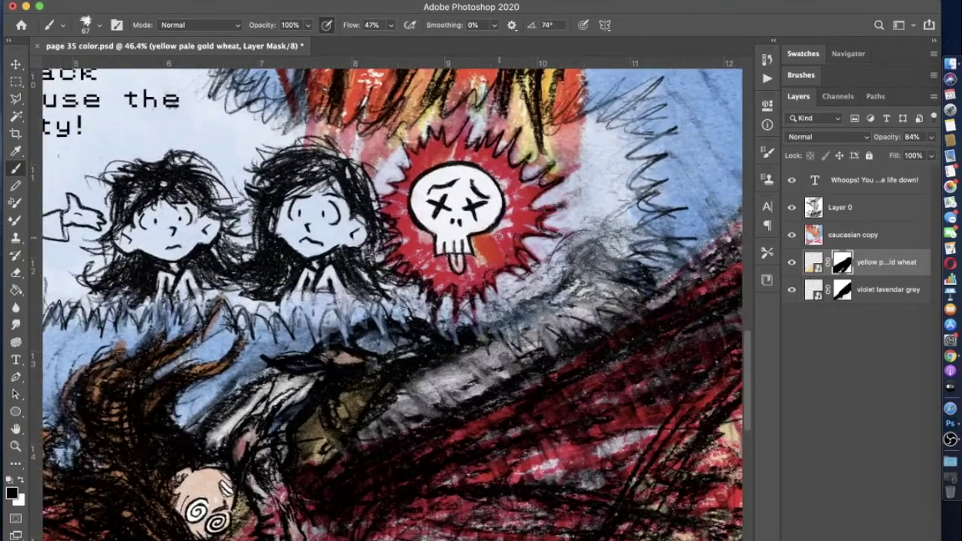
pyautogui.click(20, 481)
# Compare the page with caucasian copy hidden and shown, then select the caucasian copy layer
pyautogui.click(793, 235)
pyautogui.click(792, 235)
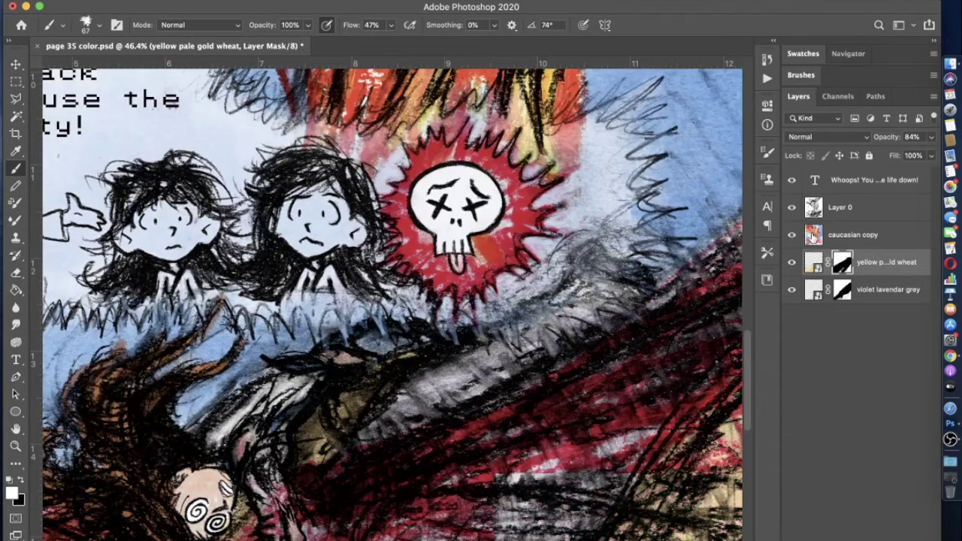
pyautogui.click(815, 236)
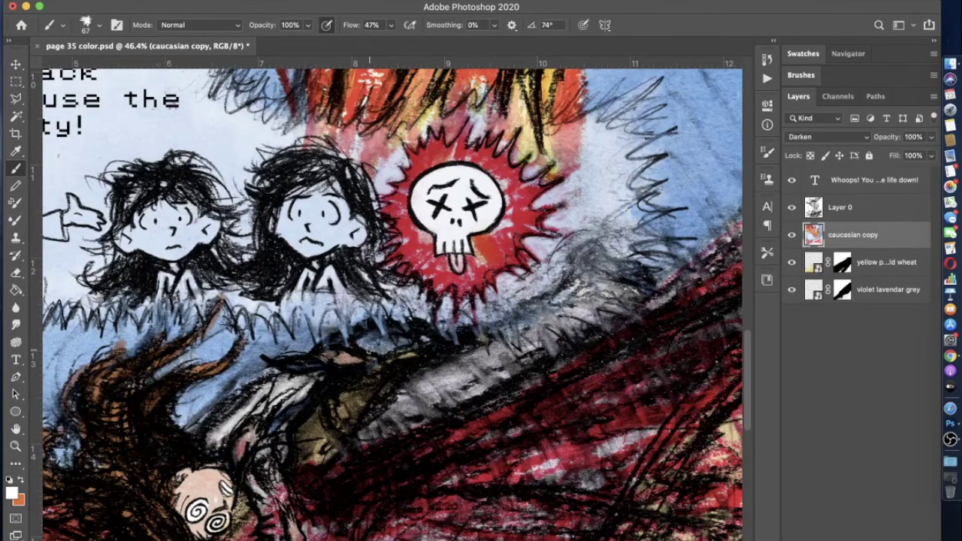
# Set the brush to 89 px and paint lighter strokes over the dark rubble below the skull
pyautogui.scroll(2, 370, 351)
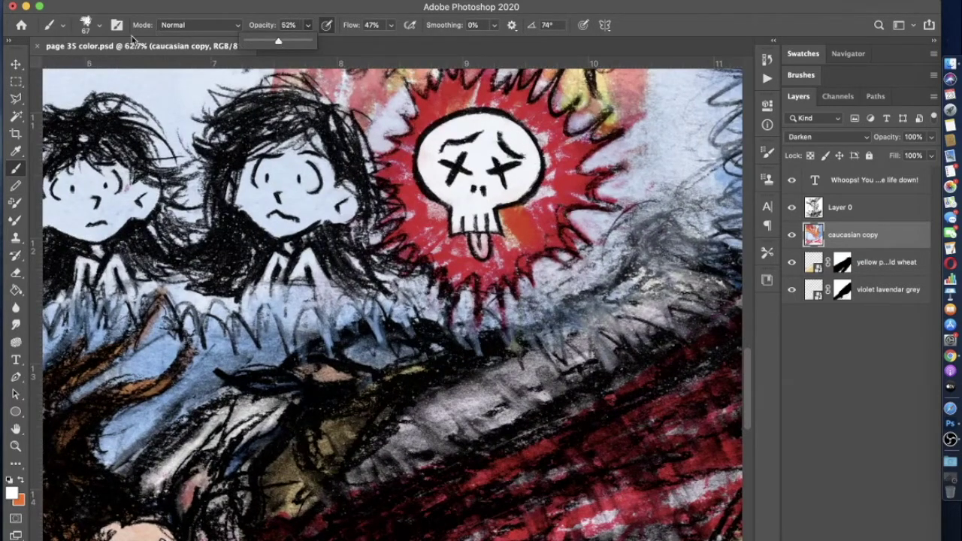
pyautogui.click(102, 30)
pyautogui.click(118, 68)
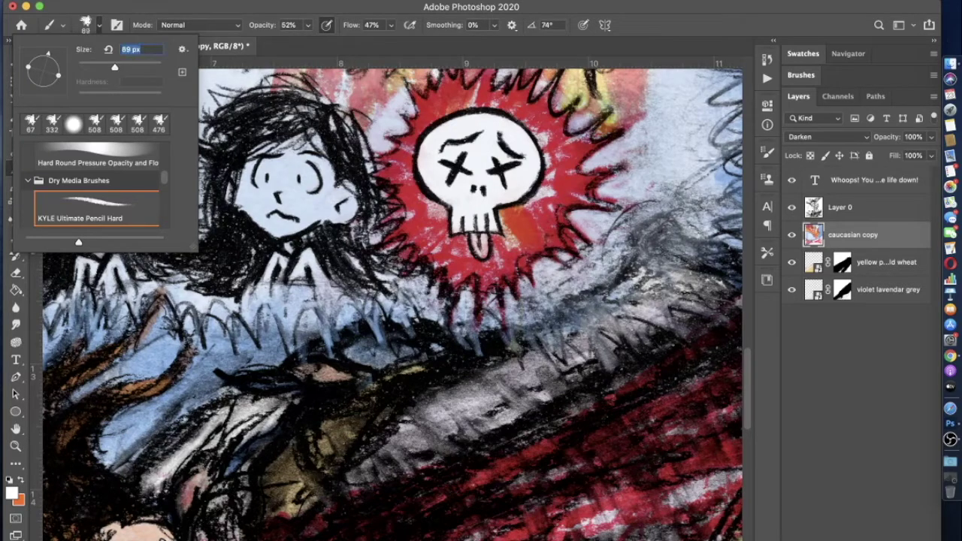
pyautogui.click(380, 362)
pyautogui.moveTo(379, 362)
pyautogui.mouseDown()
pyautogui.moveTo(327, 349)
pyautogui.moveTo(400, 340)
pyautogui.moveTo(393, 347)
pyautogui.moveTo(374, 337)
pyautogui.moveTo(426, 350)
pyautogui.moveTo(396, 331)
pyautogui.moveTo(320, 351)
pyautogui.moveTo(436, 348)
pyautogui.mouseUp()
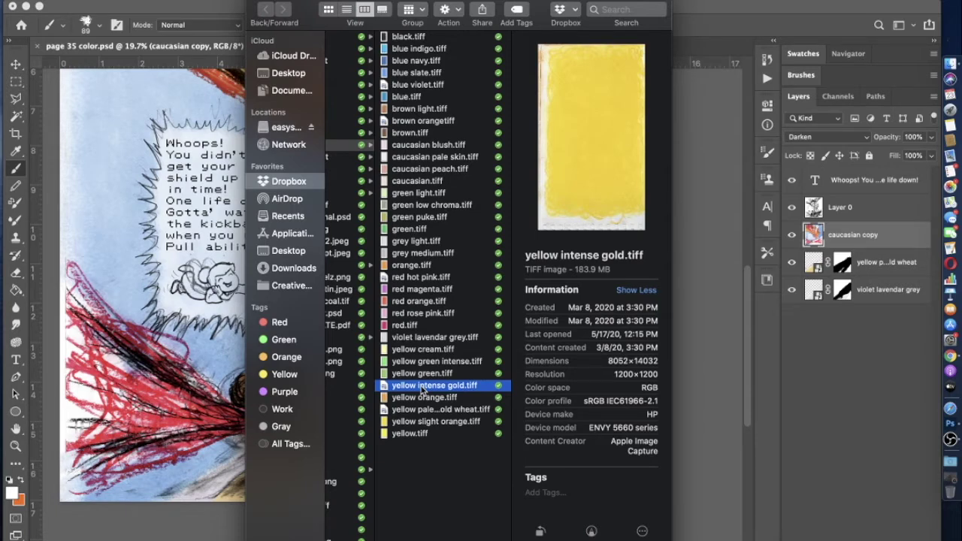
# Leave Finder and return to the Photoshop comic page
pyautogui.press('super+Tab')
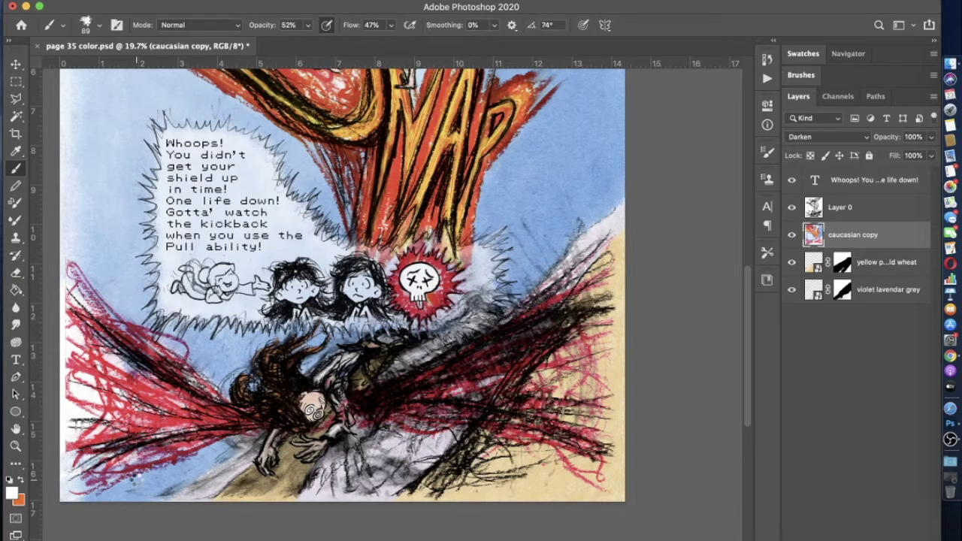
# Paste the yellow cream paper texture onto the page
pyautogui.hotkey('ctrl', 'v')
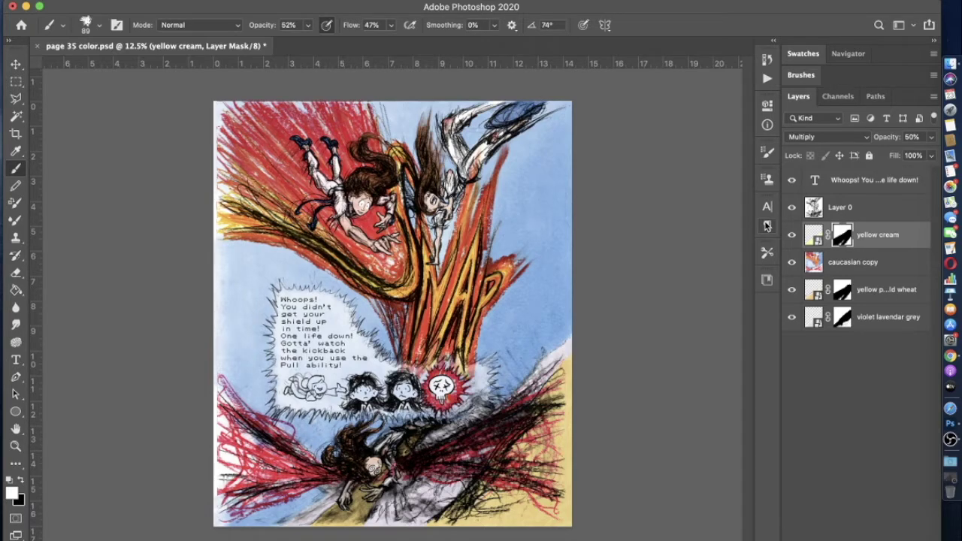
# Set the brush to black at 15% opacity and 1040 px size
pyautogui.press('x')
pyautogui.press('1')
pyautogui.press('5')
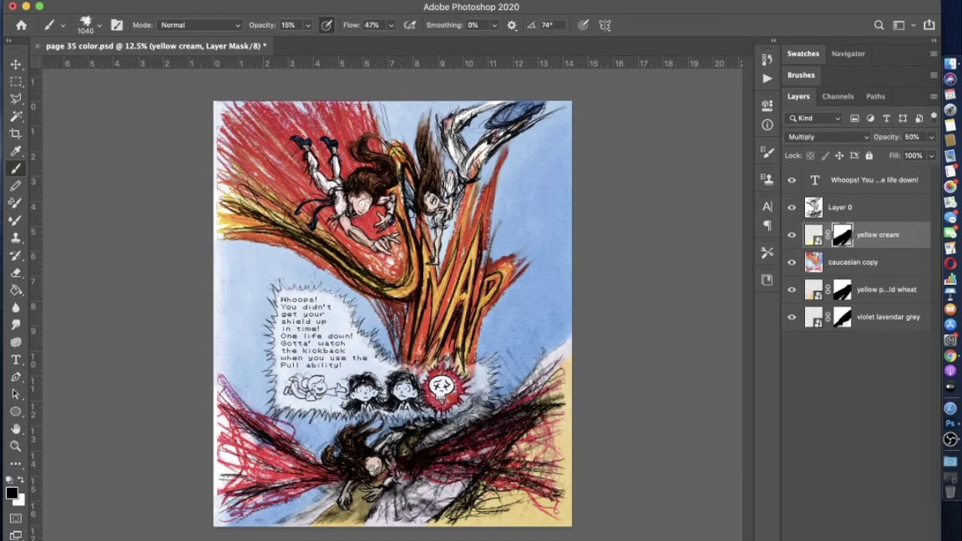
# Raise the yellow cream layer's opacity to 64% in Blending Options
pyautogui.click(202, 0)
pyautogui.moveTo(346, 111)
pyautogui.click(400, 112)
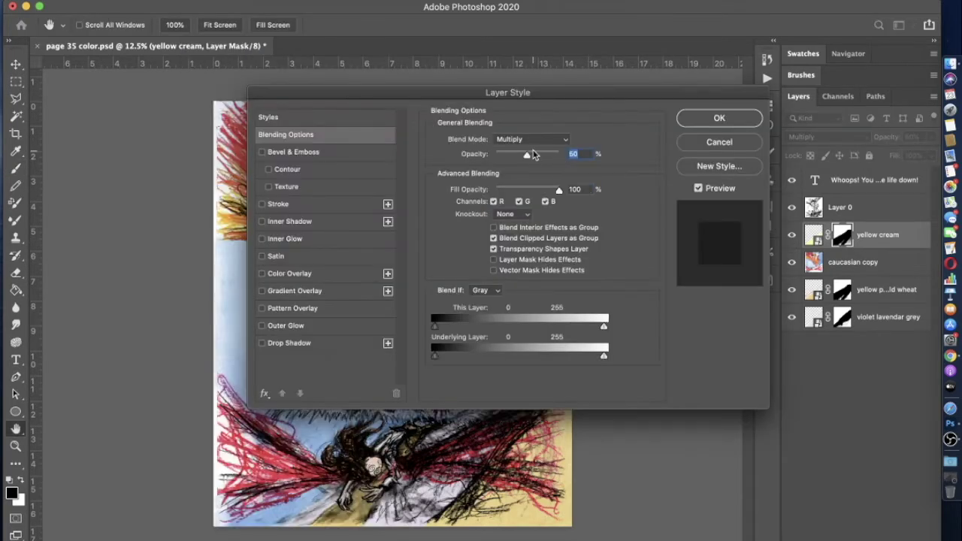
pyautogui.moveTo(529, 155); pyautogui.dragTo(536, 156)
pyautogui.click(708, 118)
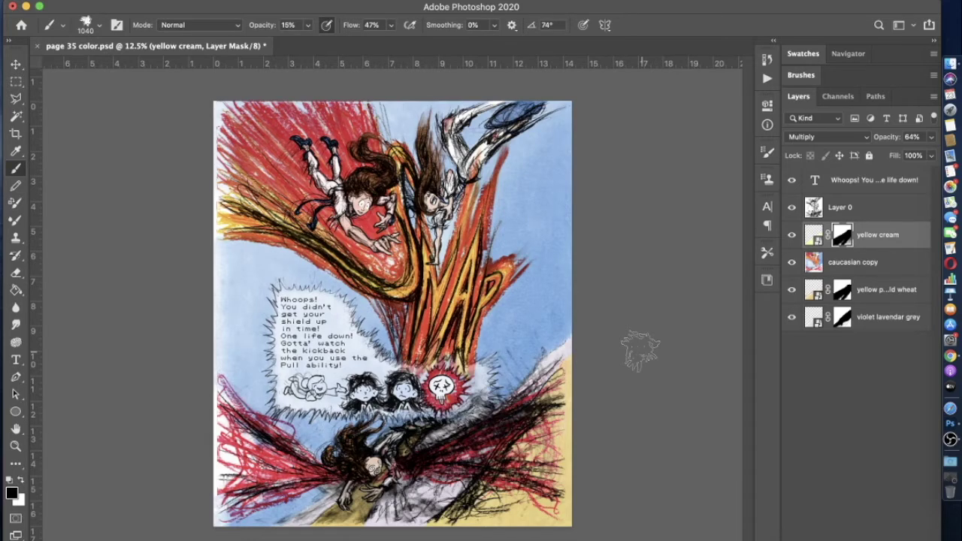
pyautogui.click(888, 317)
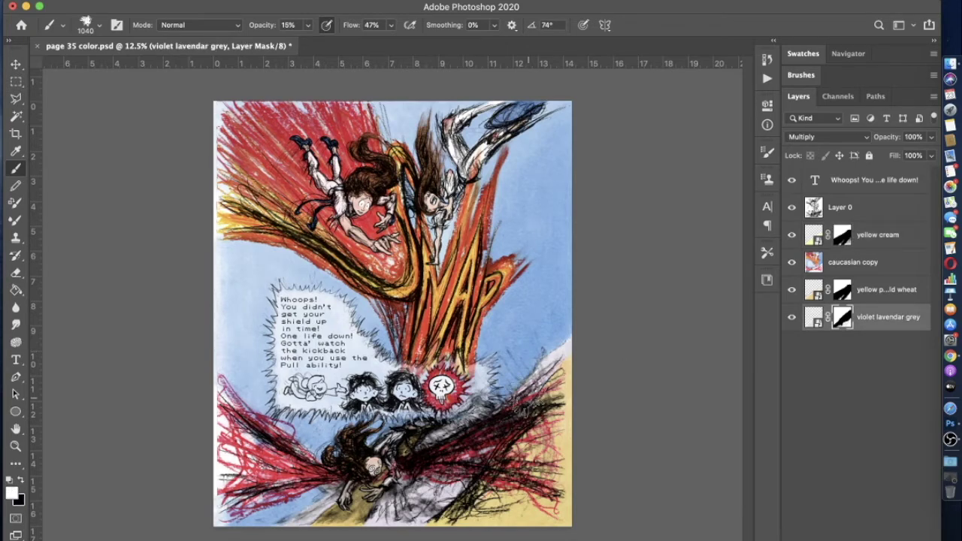
# Set the brush to 79% opacity and 364 px size for the lavender grey mask
pyautogui.press('super+equal')
pyautogui.press('7')
pyautogui.press('9')
pyautogui.click(99, 25)
pyautogui.moveTo(119, 69); pyautogui.dragTo(129, 70)
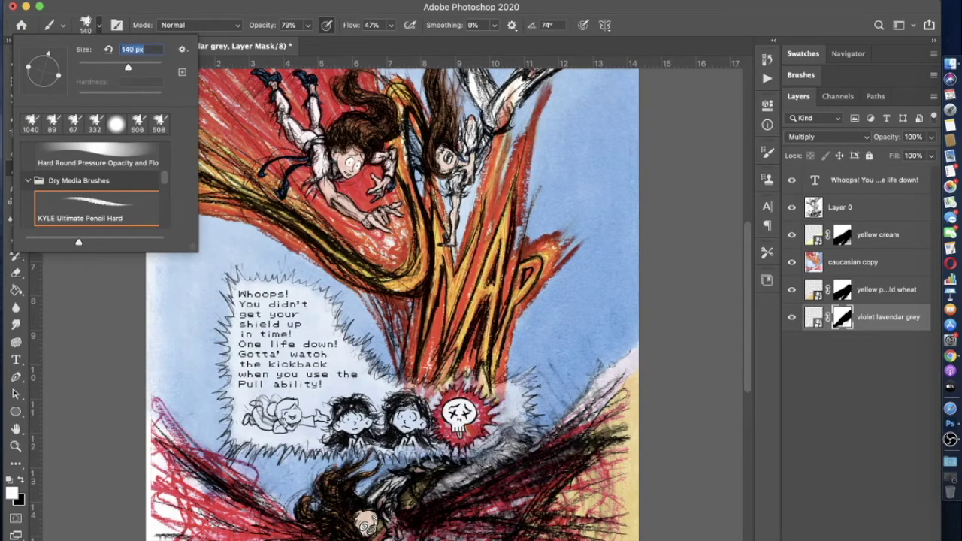
pyautogui.write('364')
pyautogui.press('Return')
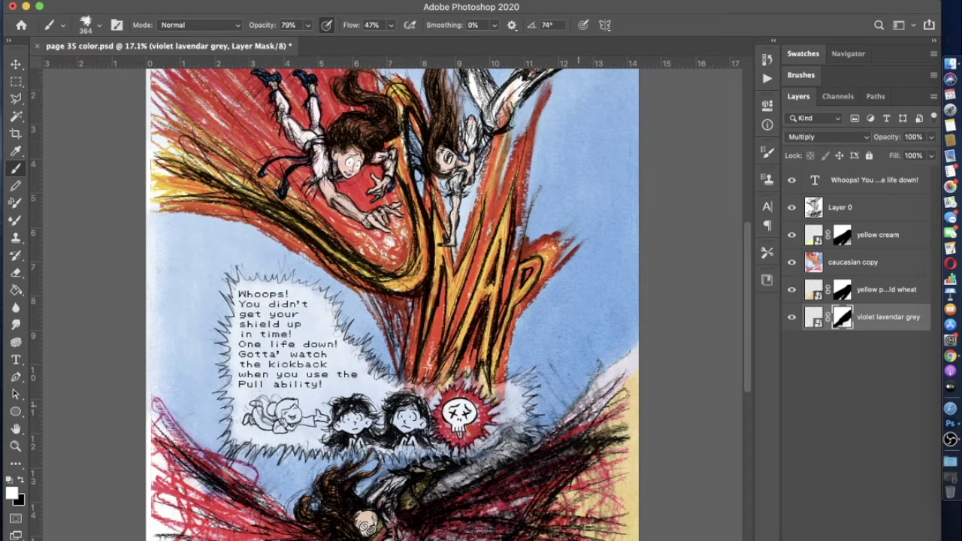
pyautogui.press('super+minus')
pyautogui.press('super+minus')
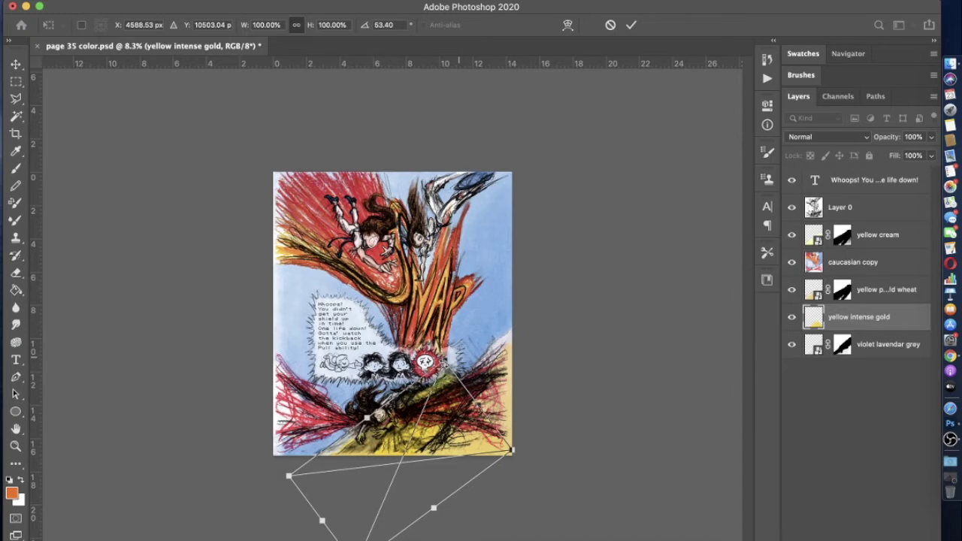
# Commit the rotated yellow intense gold placement and drag the layer higher in the stack
pyautogui.press('Return')
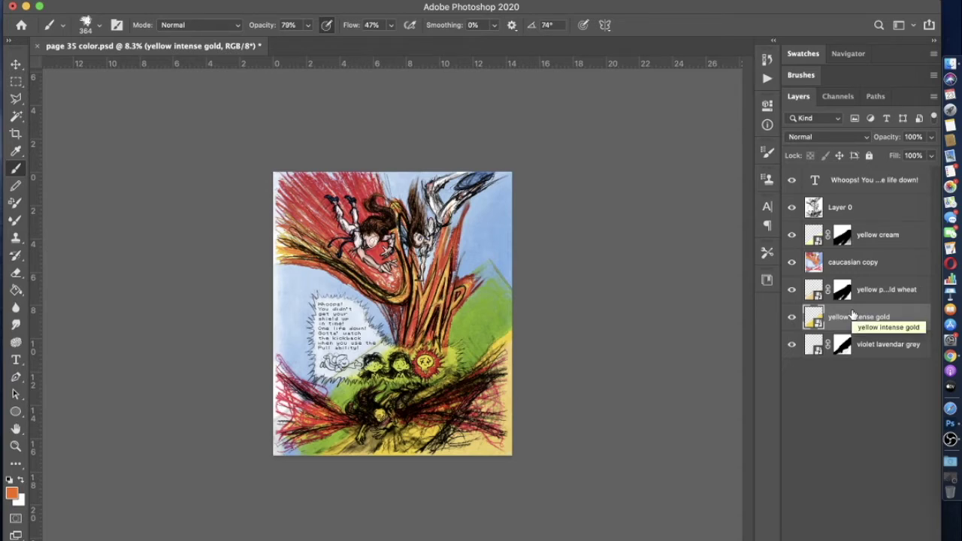
pyautogui.moveTo(853, 315); pyautogui.dragTo(855, 227)
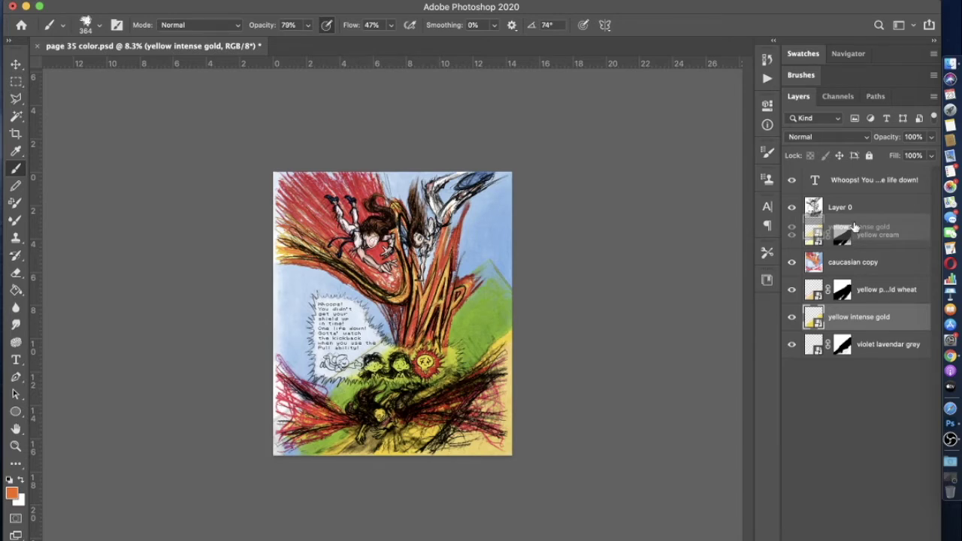
# Move the yellow intense gold layer below Layer 0, show it, set Multiply, and use 88% brush opacity
pyautogui.moveTo(855, 227); pyautogui.dragTo(795, 244)
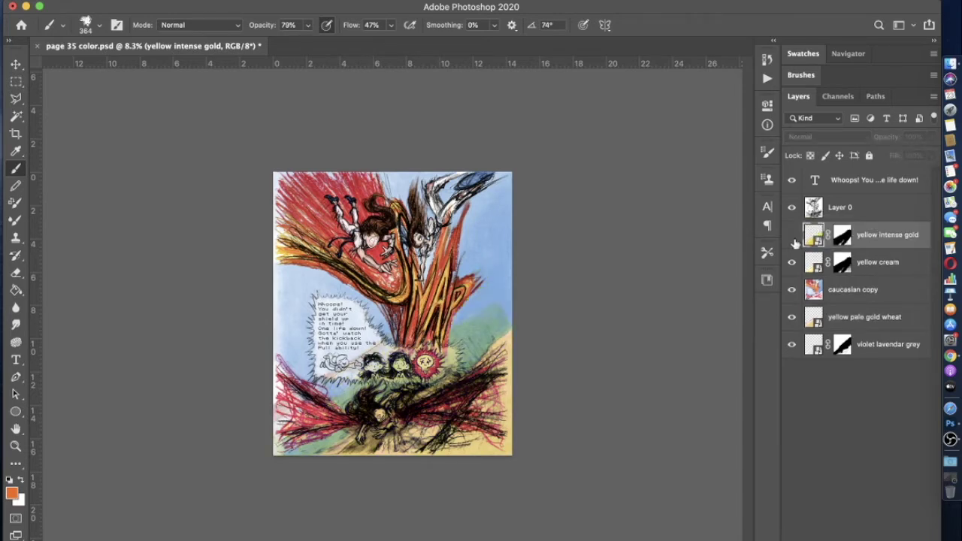
pyautogui.click(793, 239)
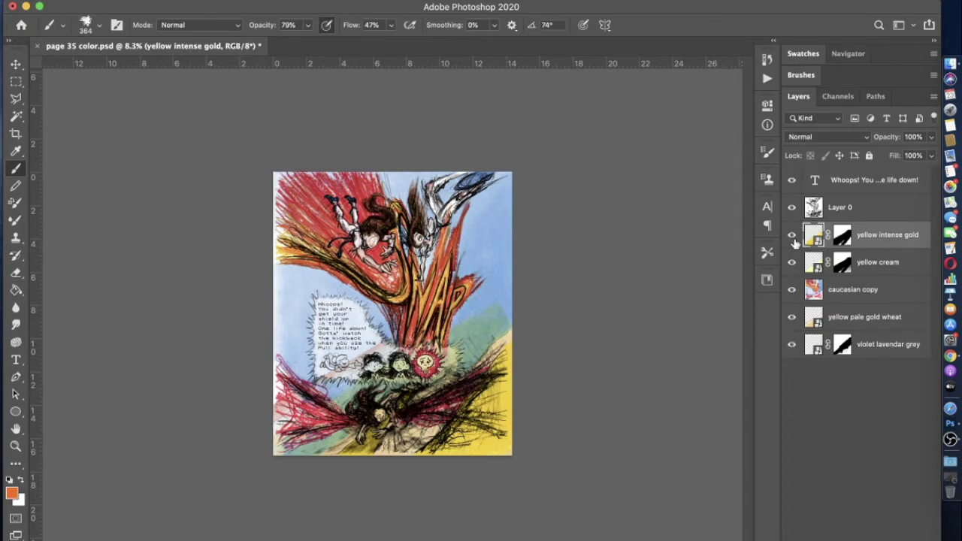
pyautogui.doubleClick(794, 242)
pyautogui.click(527, 139)
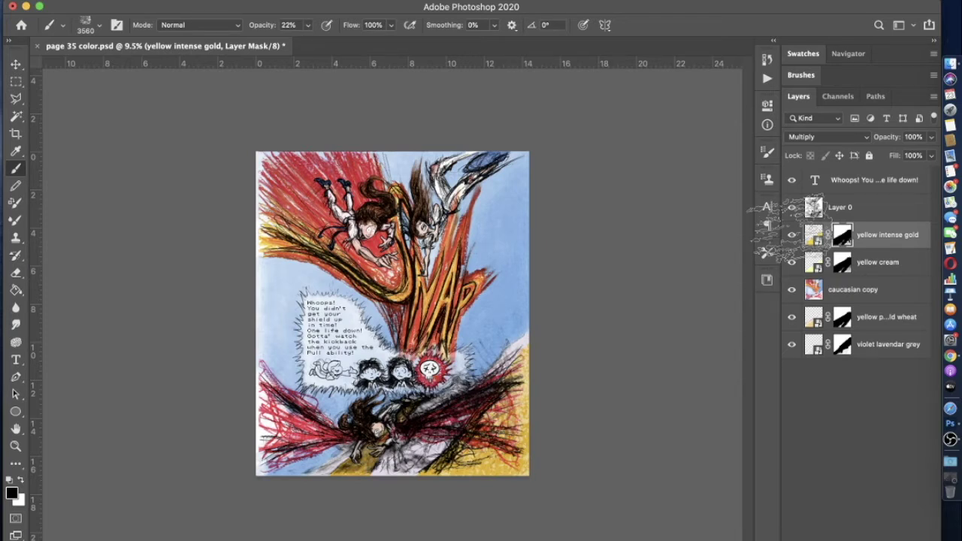
pyautogui.moveTo(308, 25); pyautogui.dragTo(350, 40)
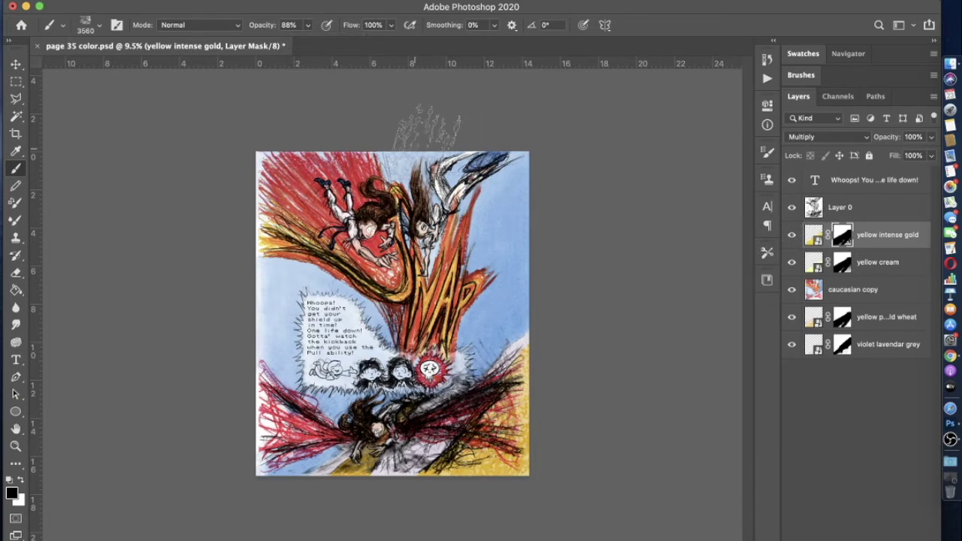
# Switch to the charcoal pencil brush and set its opacity to 14%
pyautogui.click(88, 25)
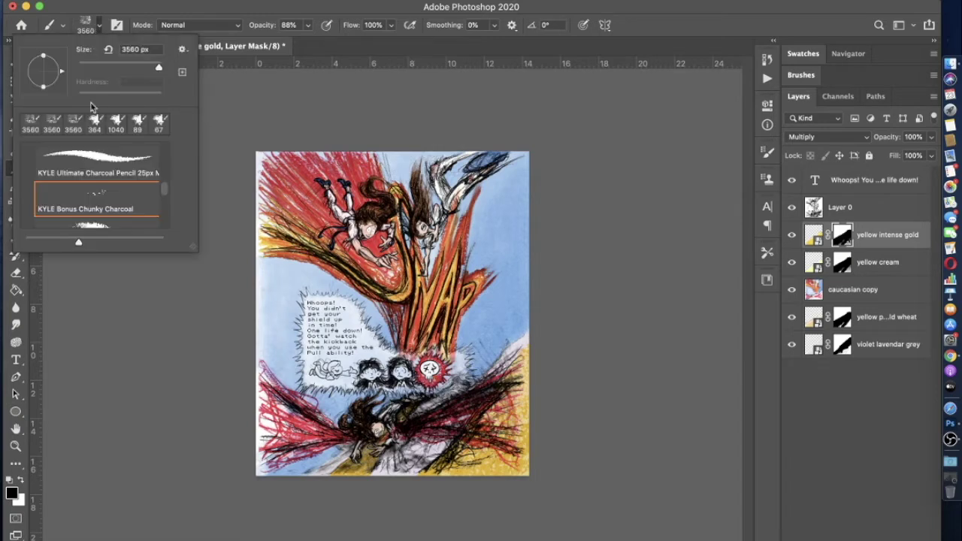
pyautogui.click(93, 164)
pyautogui.click(305, 27)
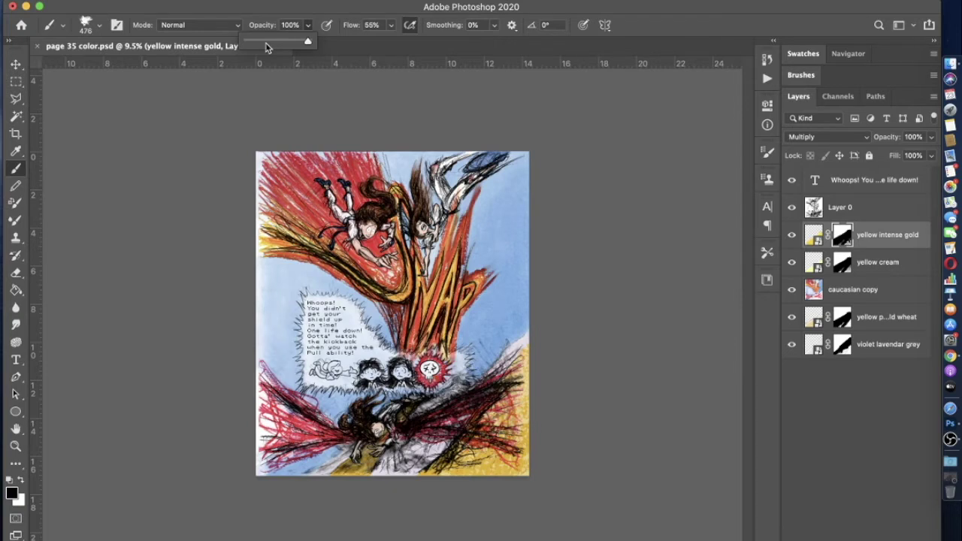
pyautogui.press('1')
pyautogui.press('4')
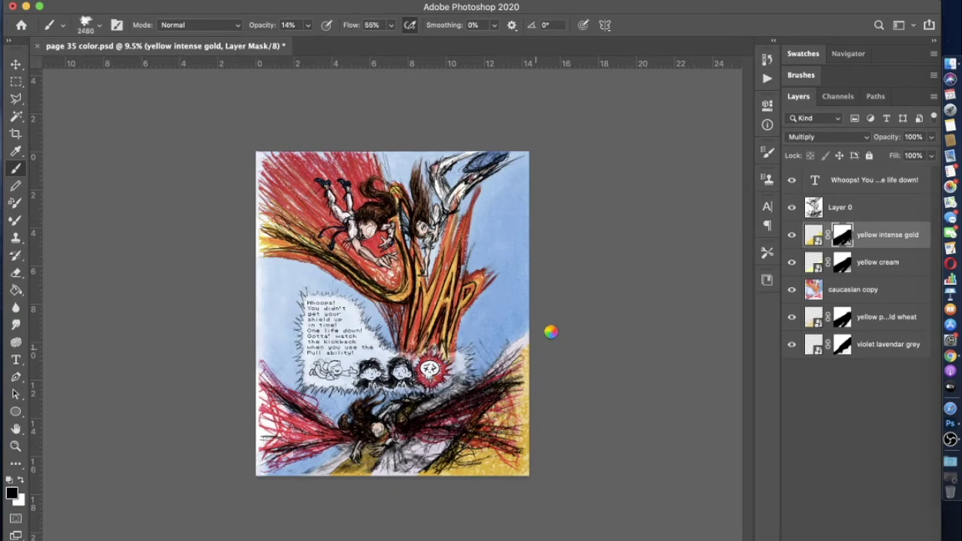
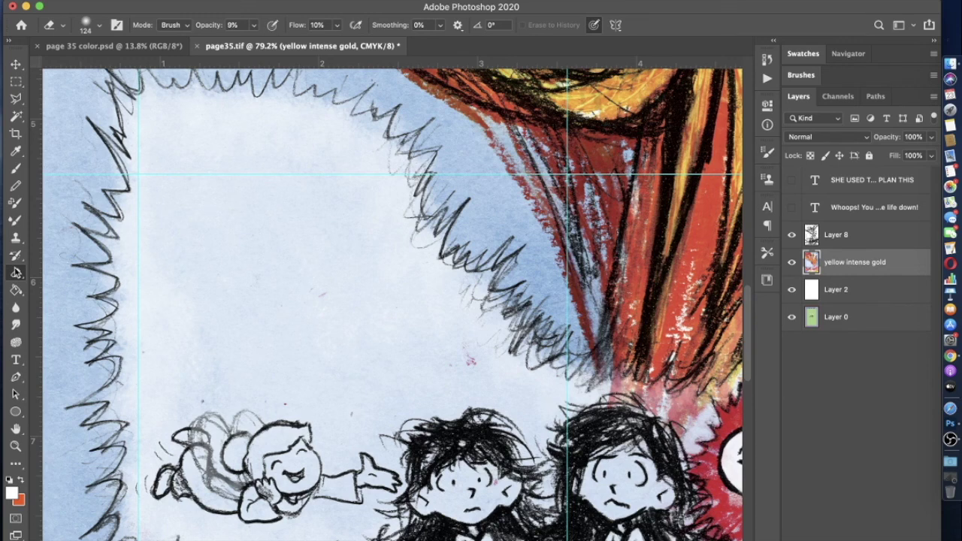
# Switch from the Eraser to the Clone Stamp tool (S), with Aligned on and Sample set to Current Layer
pyautogui.press('s')
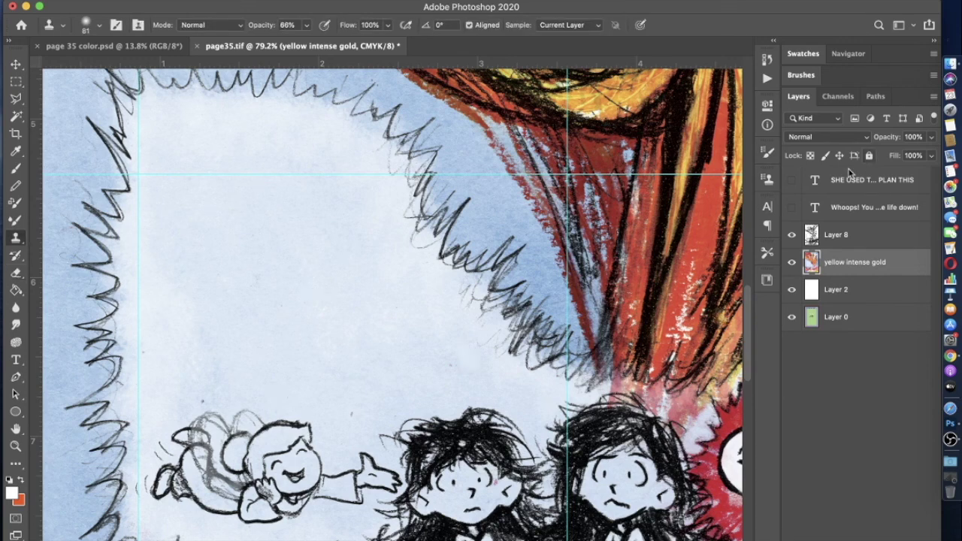